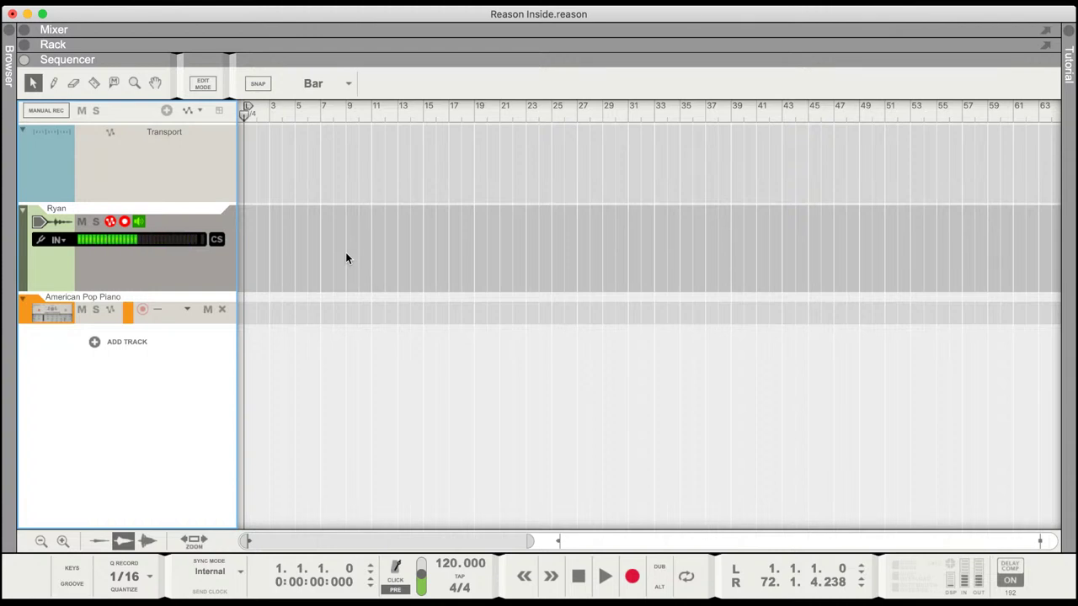
# - Add a new audio track beneath the existing audio track and switch off the existing track's input monitoring
pyautogui.click(54, 311)
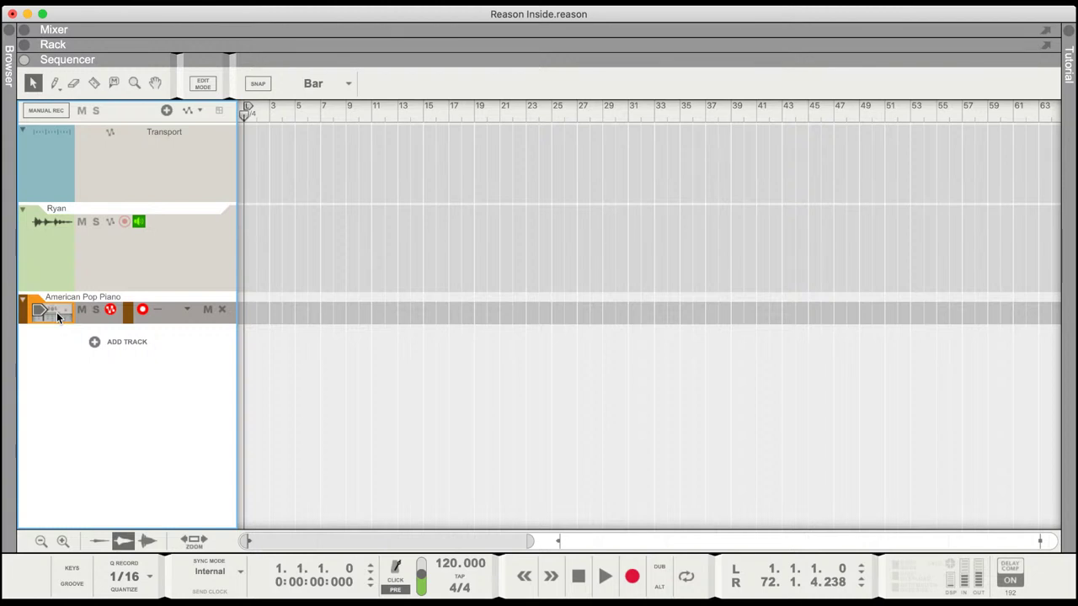
pyautogui.click(107, 264)
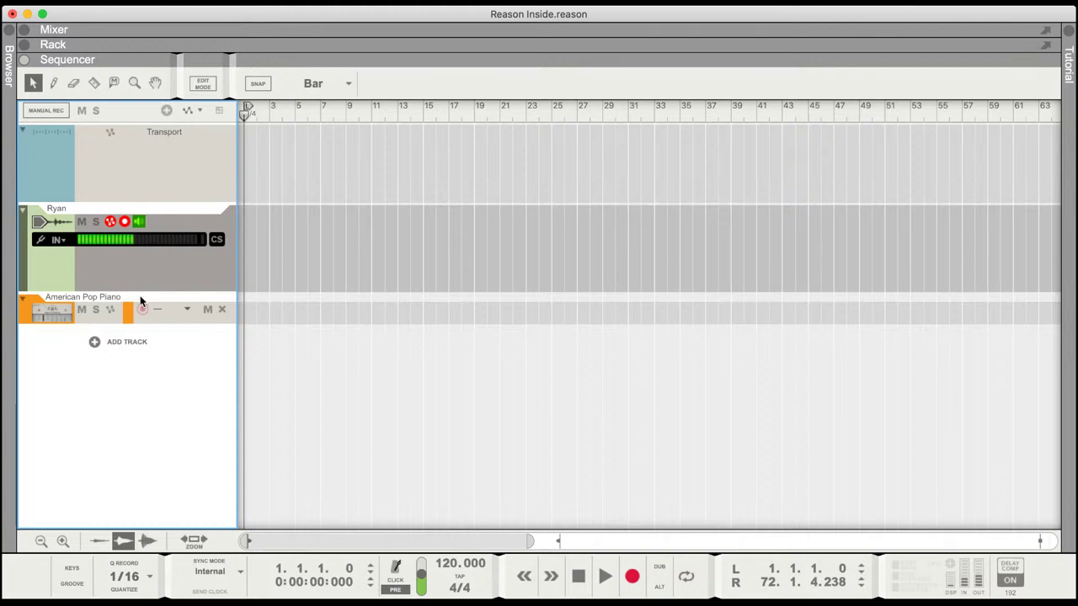
pyautogui.press('super+t')
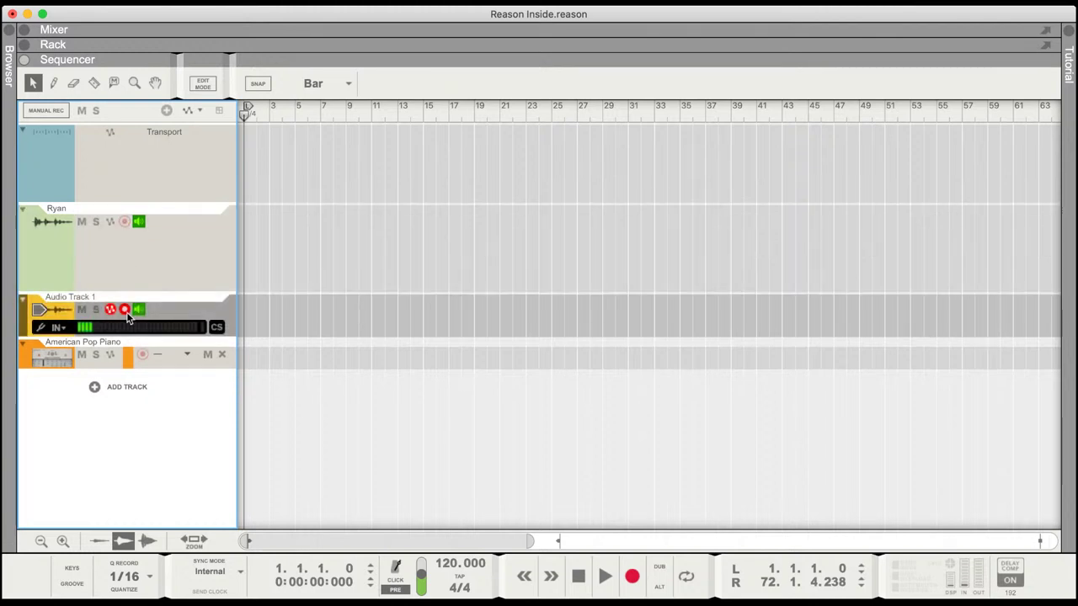
pyautogui.click(139, 222)
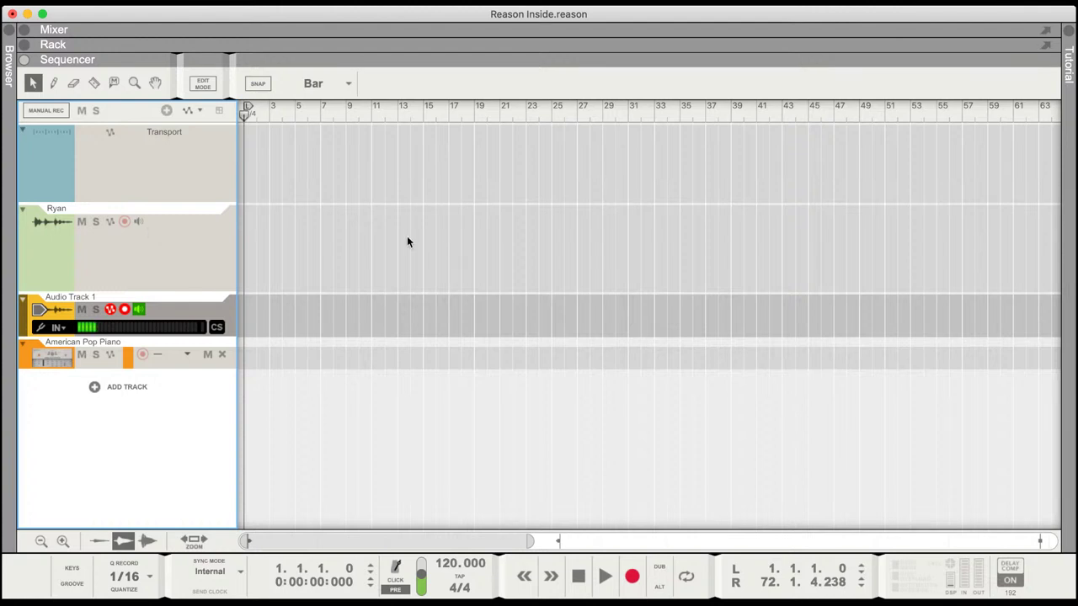
# - Set the song tempo to 90 BPM and start playback with the metronome click on
pyautogui.click(450, 565)
pyautogui.moveTo(451, 565); pyautogui.dragTo(451, 590)
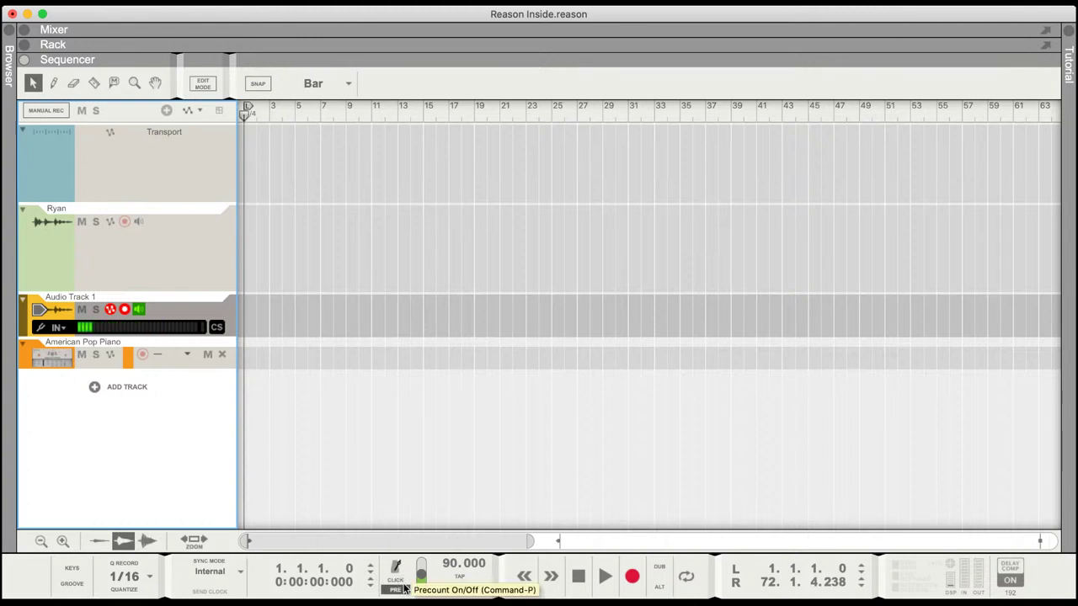
pyautogui.press('space')
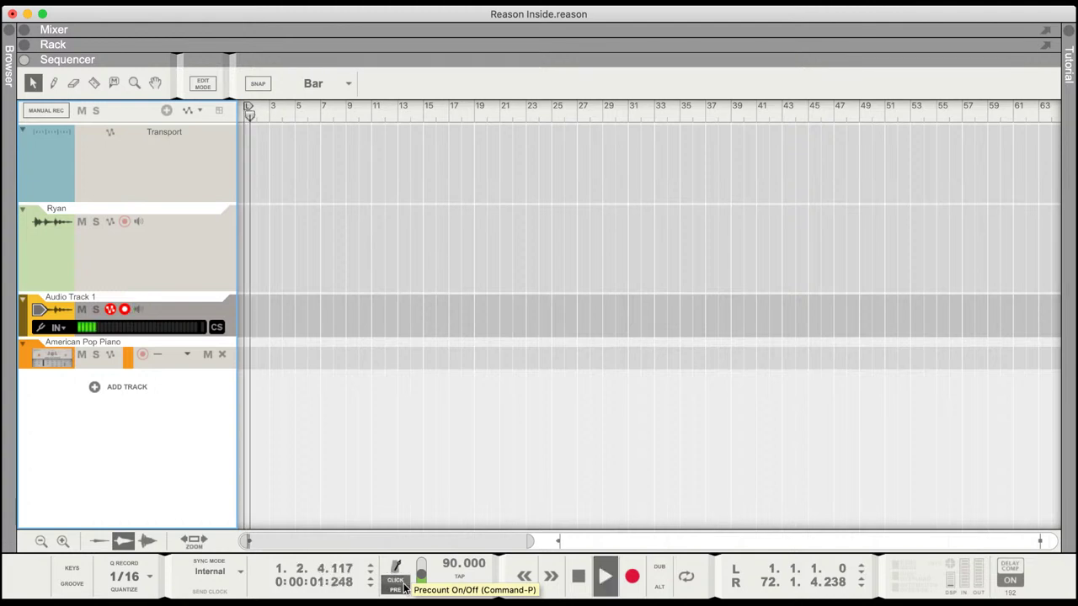
# - Turn on monitoring for Audio Track 1 and record a take about 26 bars long on it, starting near bar 5
pyautogui.click(139, 311)
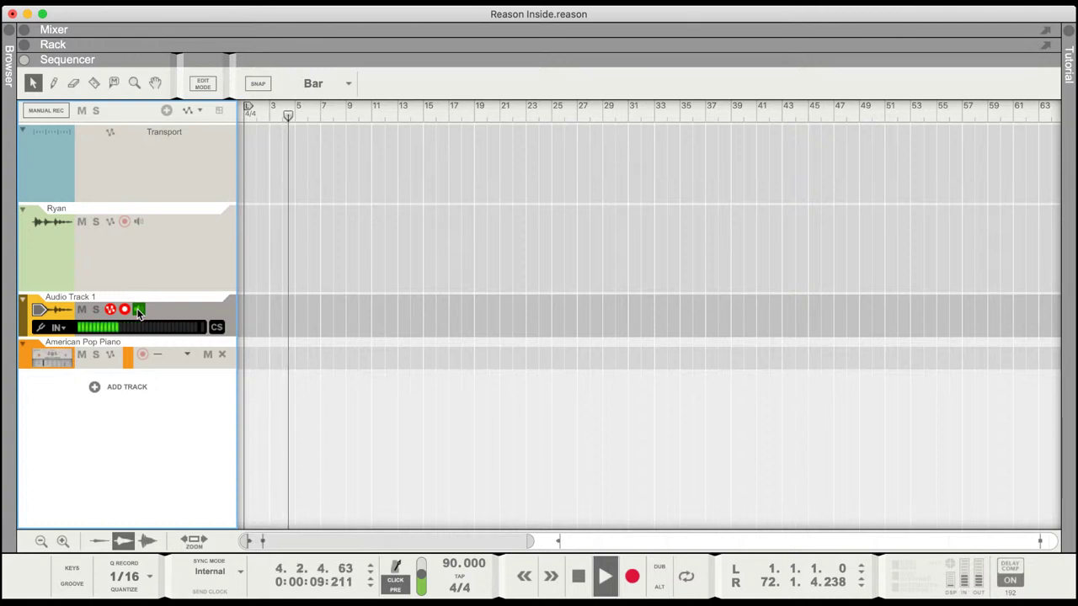
pyautogui.press('super+Return')
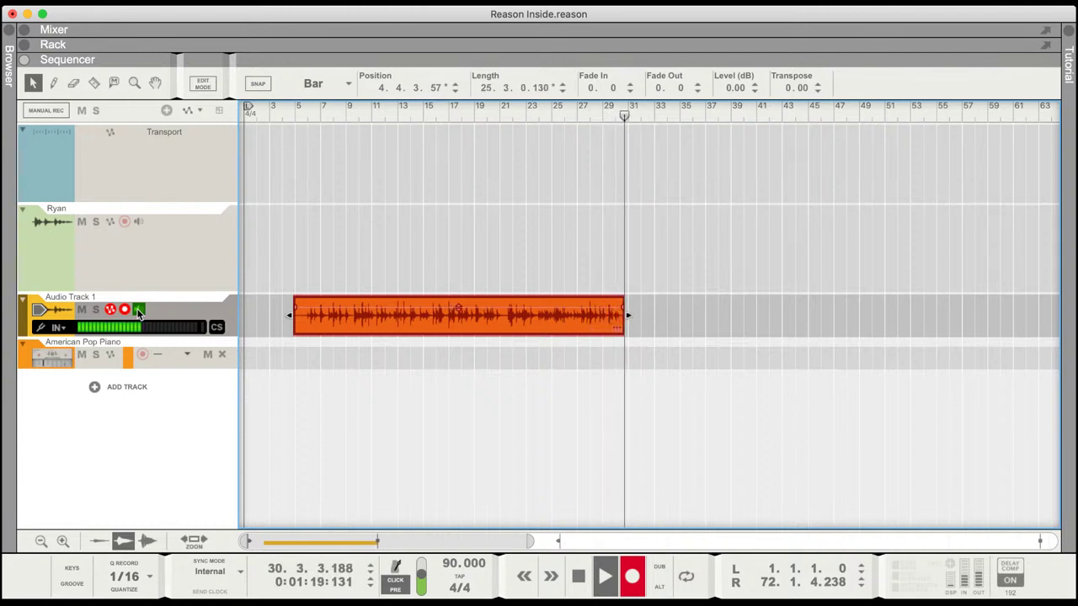
pyautogui.press('space')
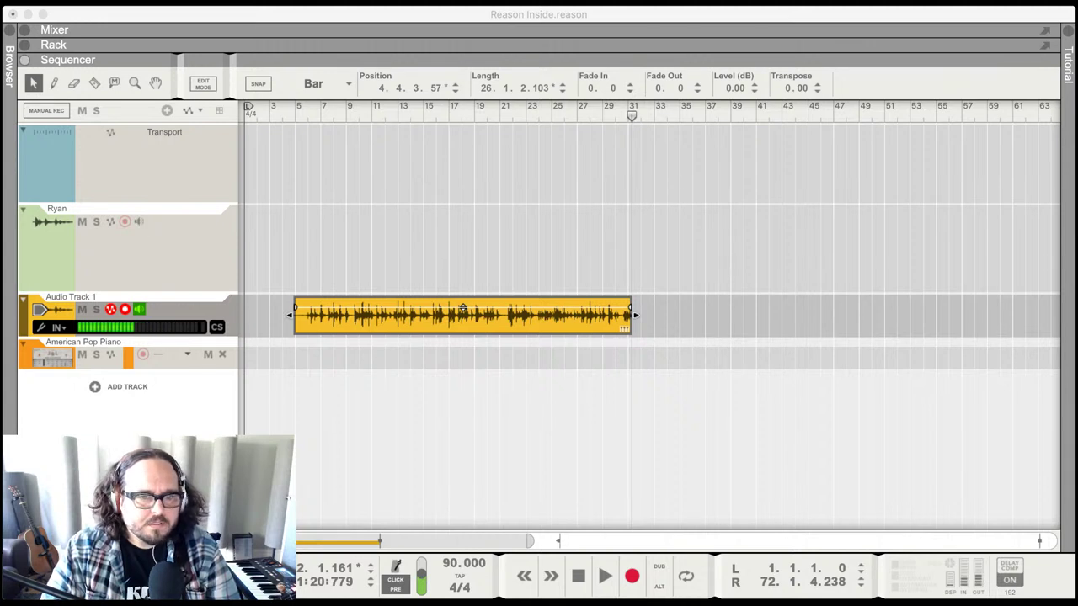
# - Play the recorded clip from about bar 20 to past bar 25, selecting the audio track above it during playback
pyautogui.press('super+Tab')
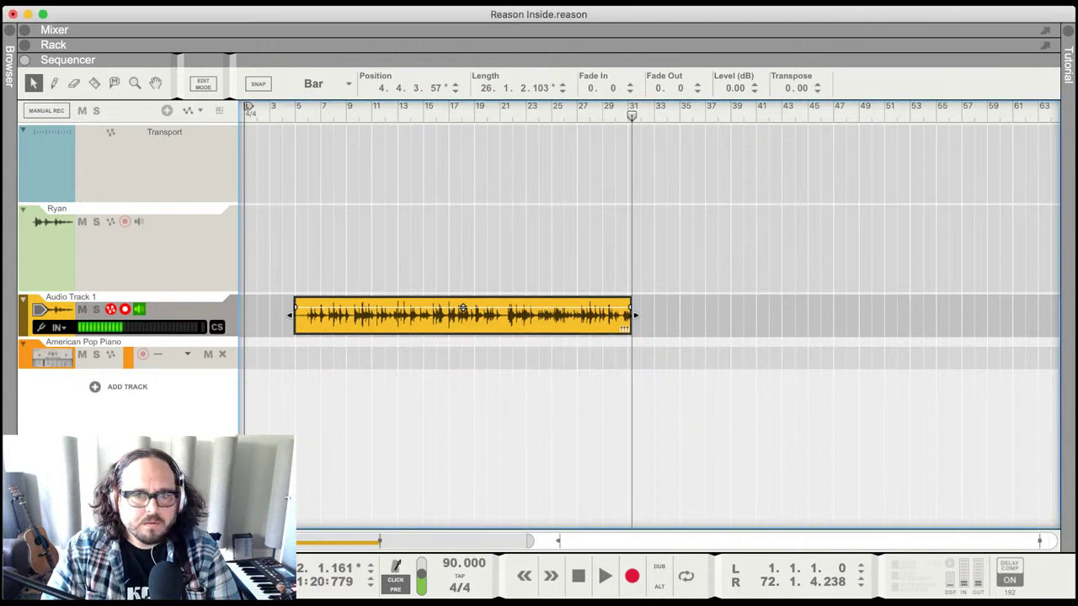
pyautogui.click(488, 102)
pyautogui.press('space')
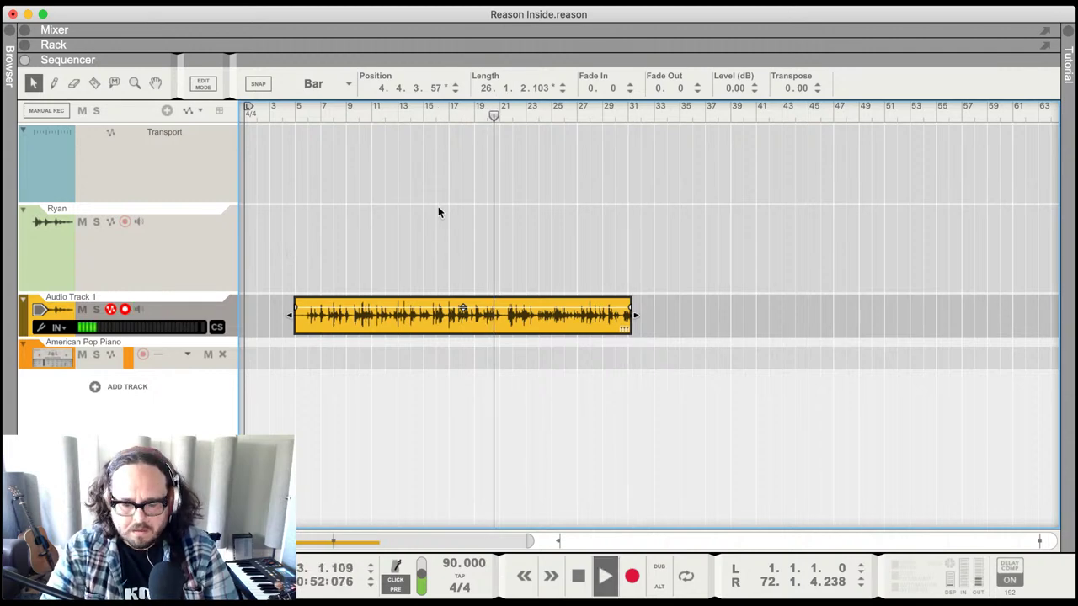
pyautogui.scroll(2, 441, 219)
pyautogui.scroll(3, 440, 219)
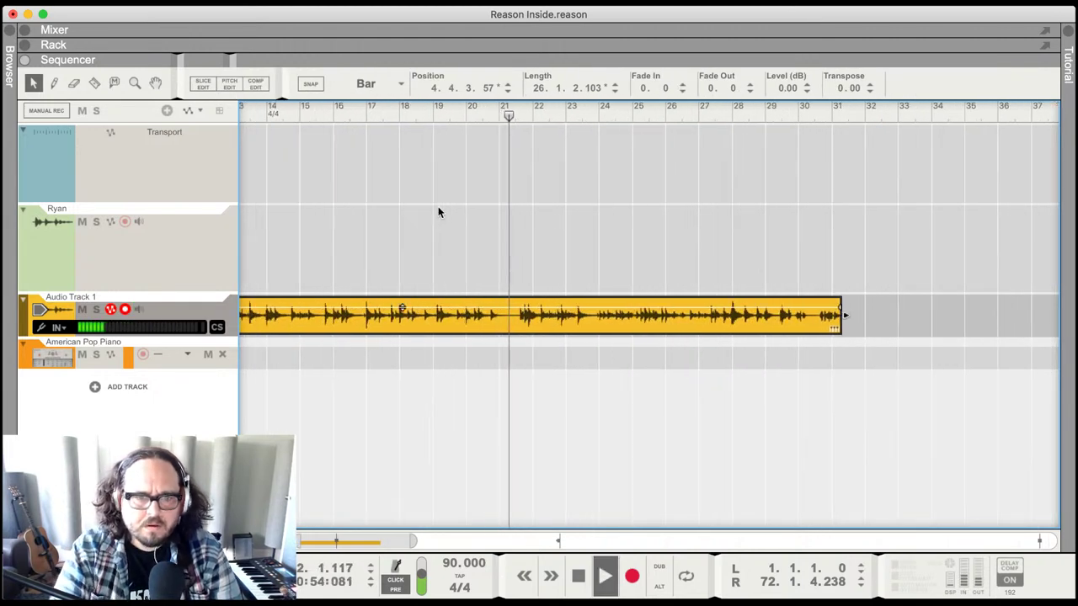
pyautogui.click(137, 234)
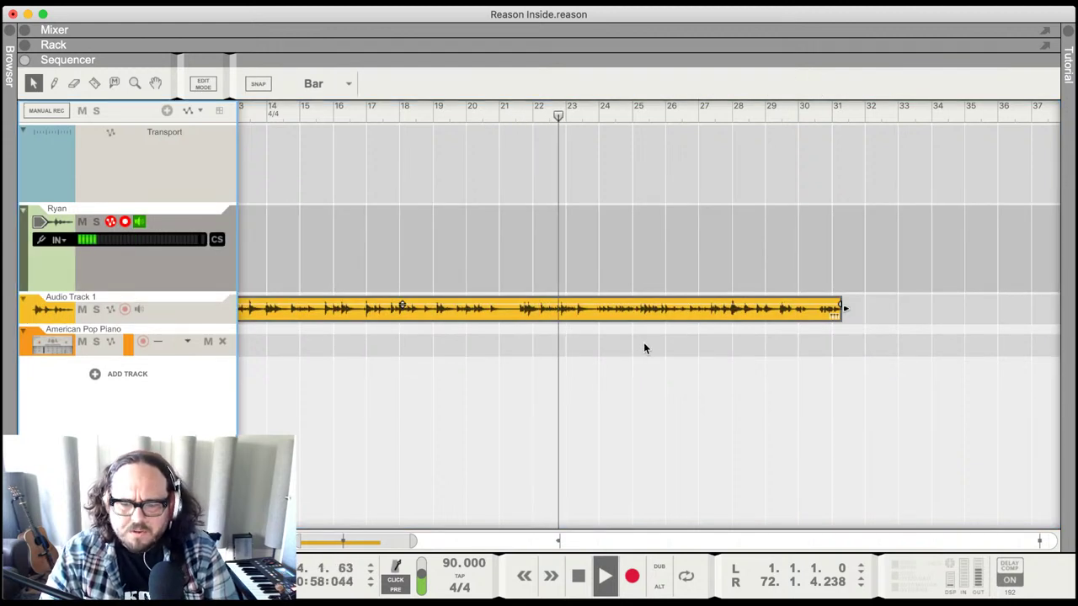
pyautogui.scroll(1, 646, 350)
pyautogui.scroll(3, 648, 355)
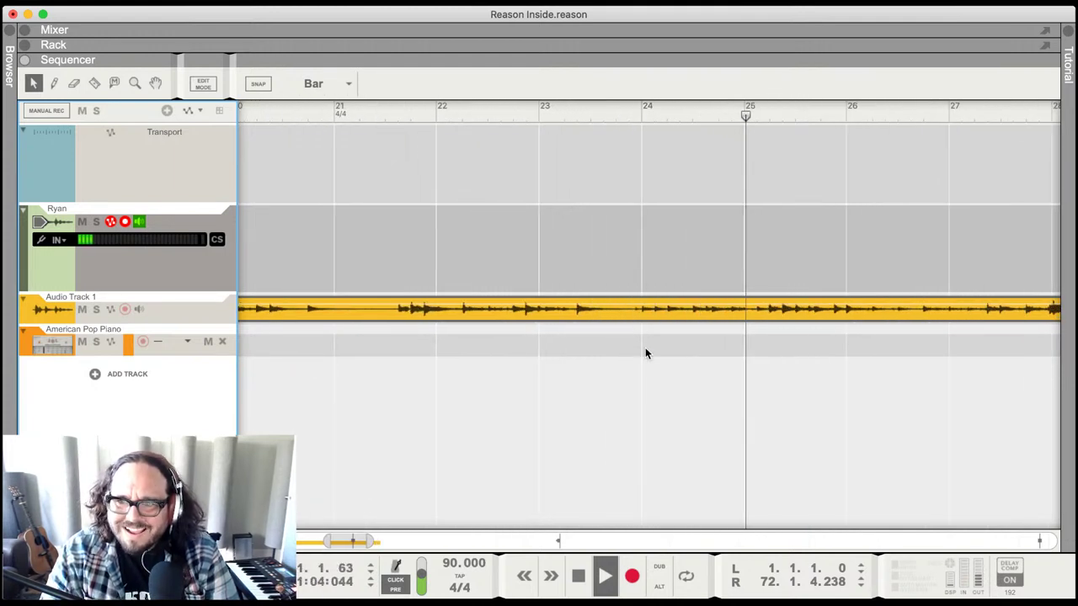
pyautogui.press('space')
# - Replay the recorded clip from exactly bar 24 with snapping on, stopping just after bar 25
pyautogui.moveTo(661, 115); pyautogui.dragTo(643, 115)
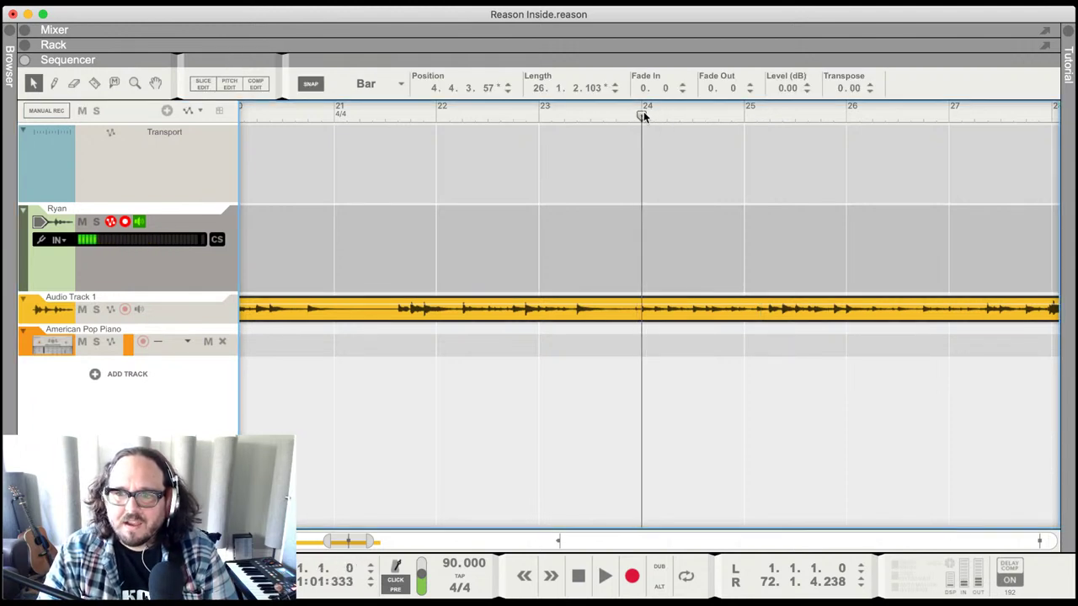
pyautogui.press('space')
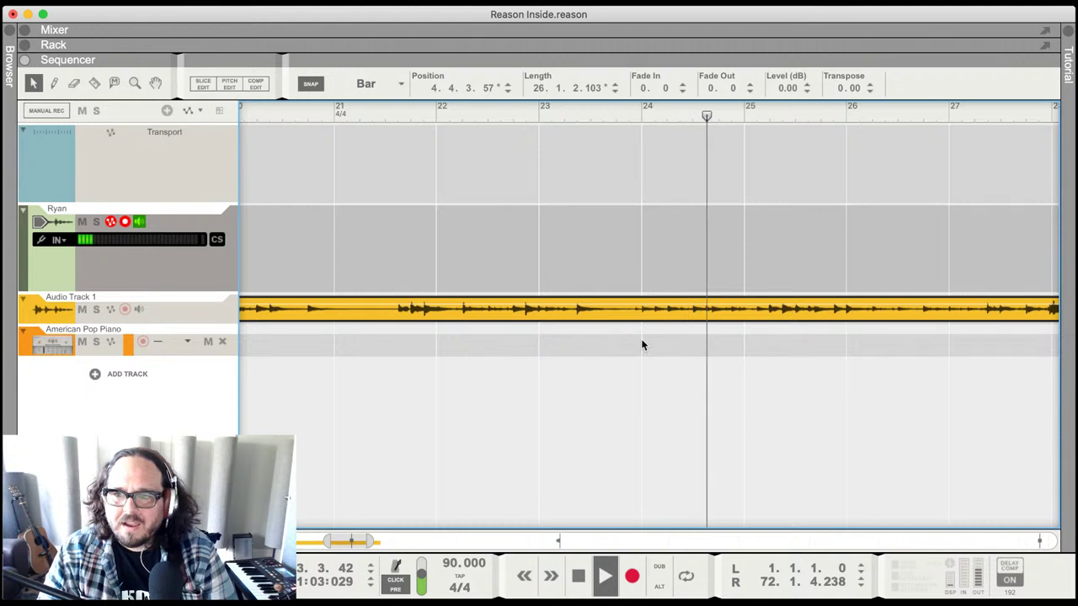
pyautogui.press('space')
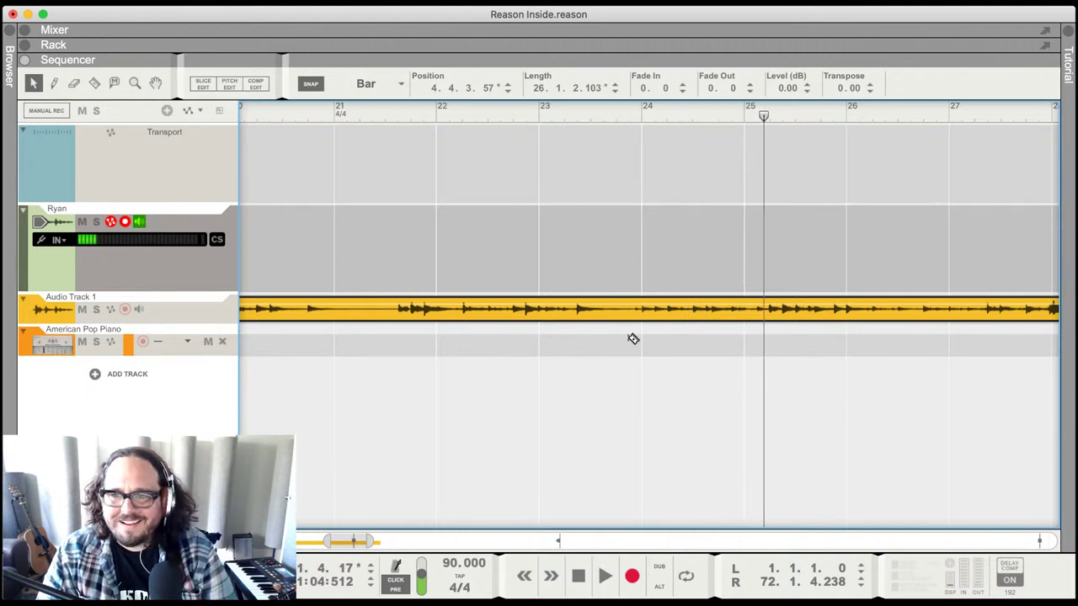
# - Listen to the whole passage of the recorded clip from bar 10 to just past bar 27
pyautogui.press('g')
pyautogui.press('g')
pyautogui.press('g')
pyautogui.press('g')
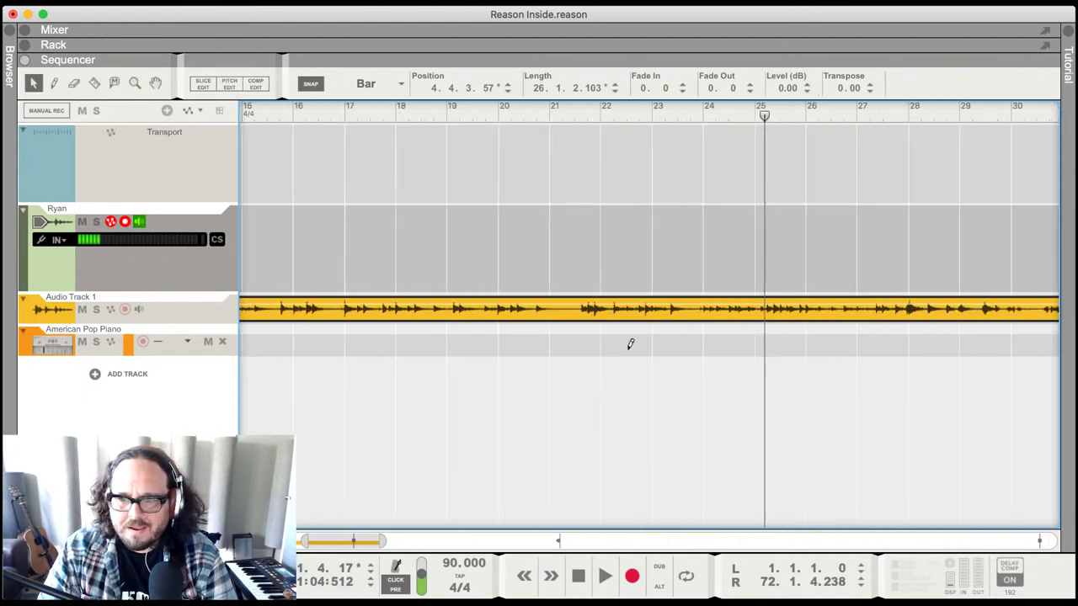
pyautogui.moveTo(718, 114); pyautogui.dragTo(357, 153)
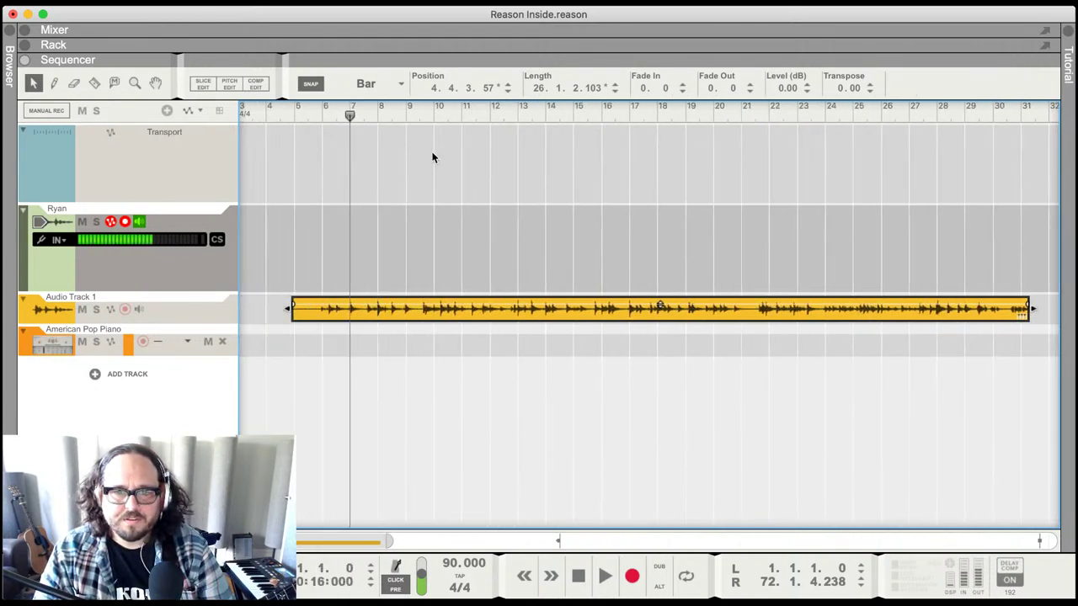
pyautogui.moveTo(432, 158)
pyautogui.mouseDown()
pyautogui.moveTo(414, 161)
pyautogui.moveTo(431, 158)
pyautogui.mouseUp()
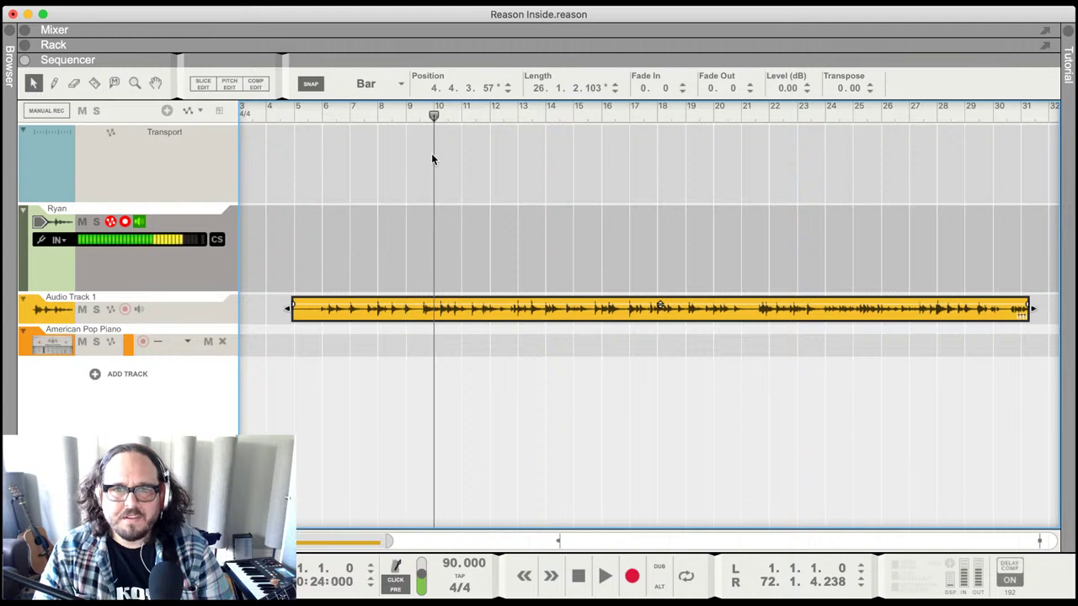
pyautogui.click(408, 115)
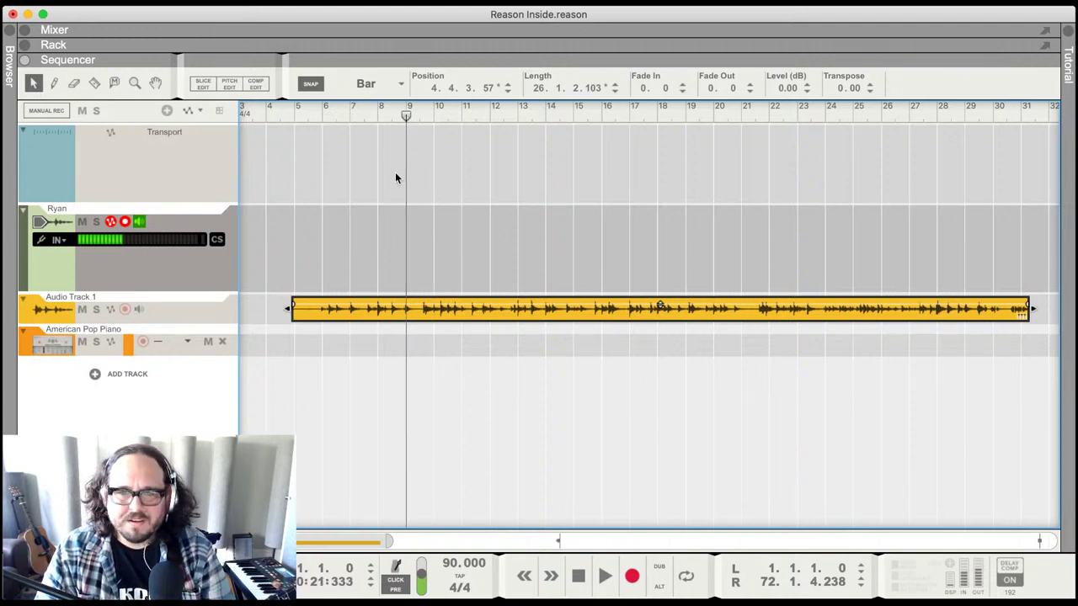
pyautogui.click(433, 114)
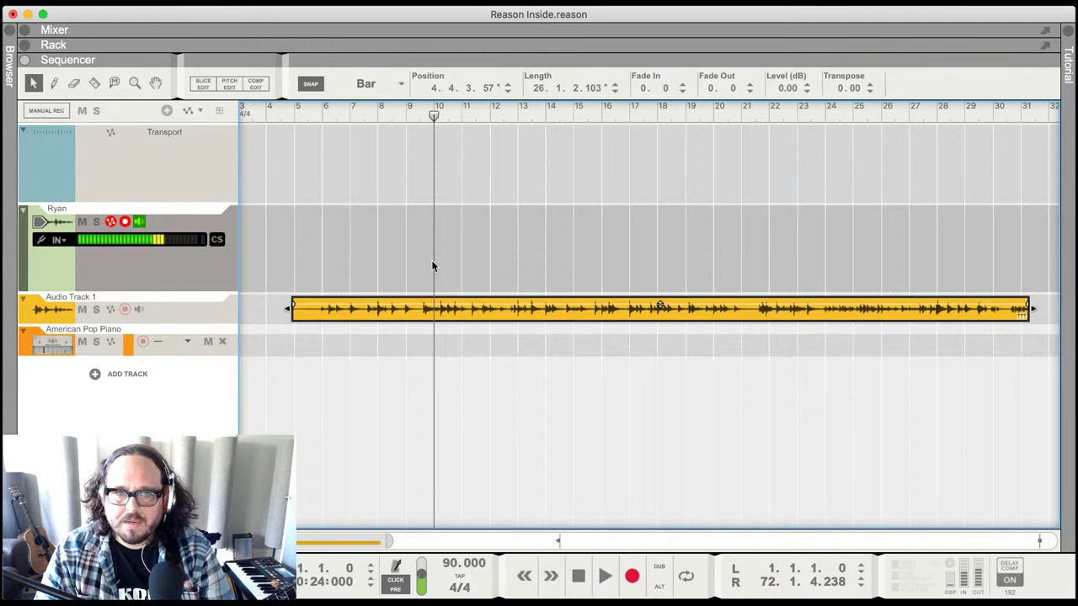
pyautogui.press('space')
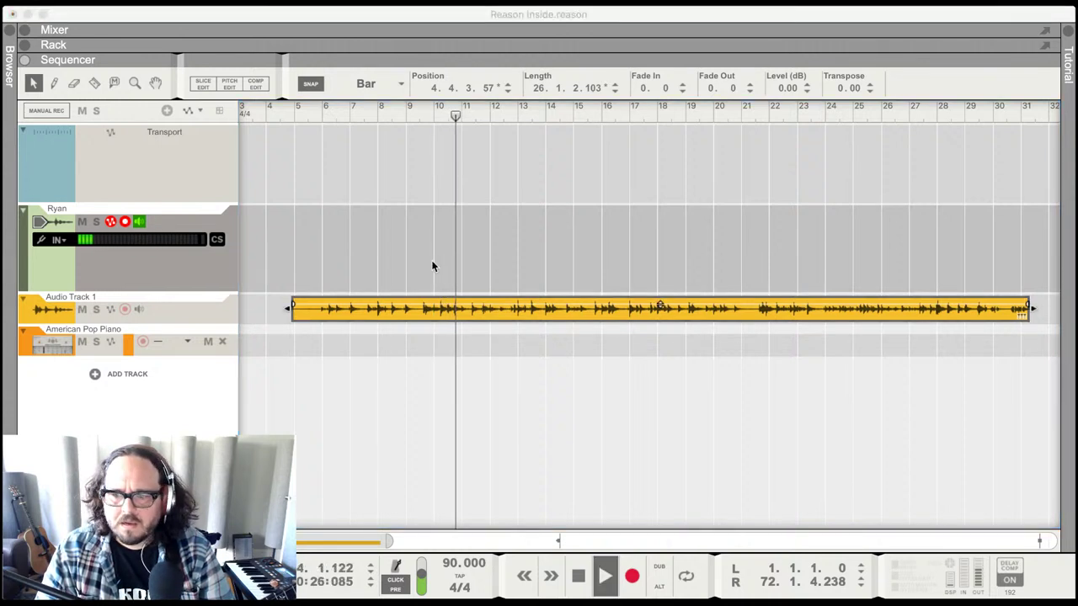
pyautogui.click(270, 411)
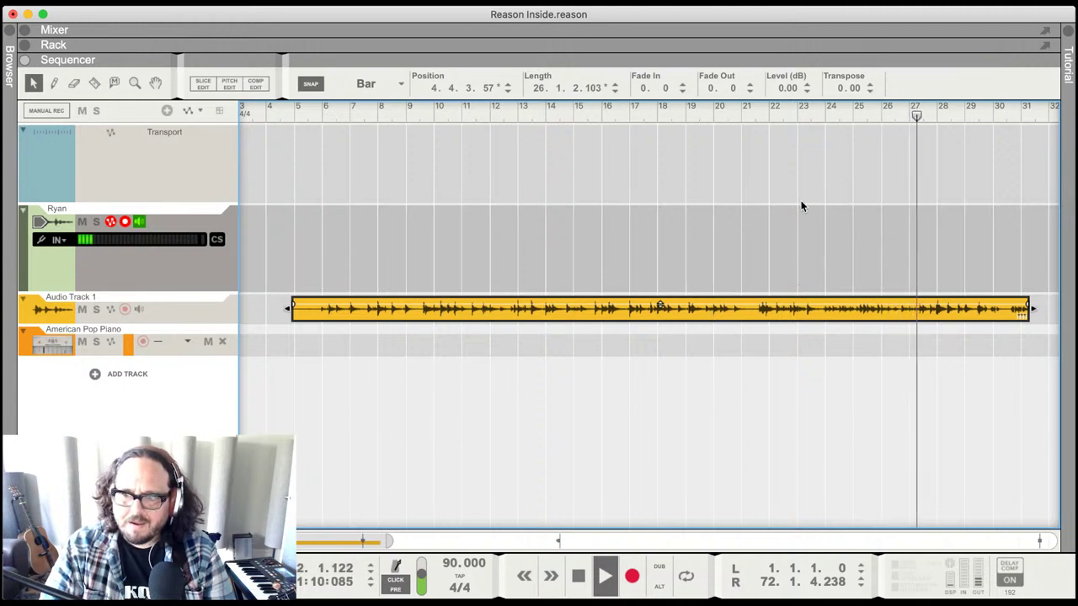
pyautogui.press('space')
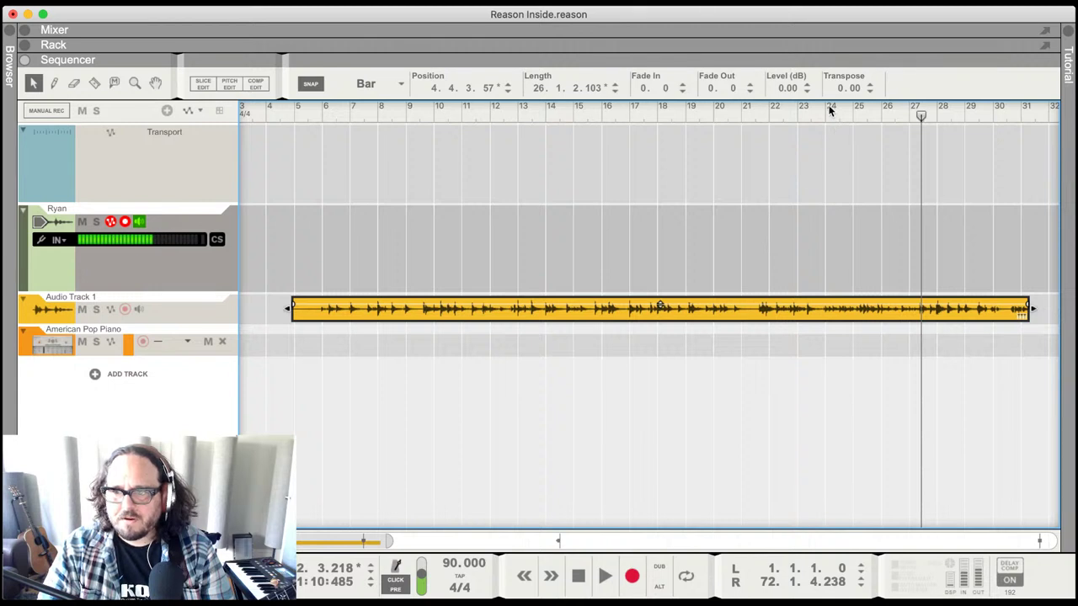
# - Audition the recorded clip from bar 24 with the metronome click off
pyautogui.moveTo(830, 110); pyautogui.dragTo(467, 161)
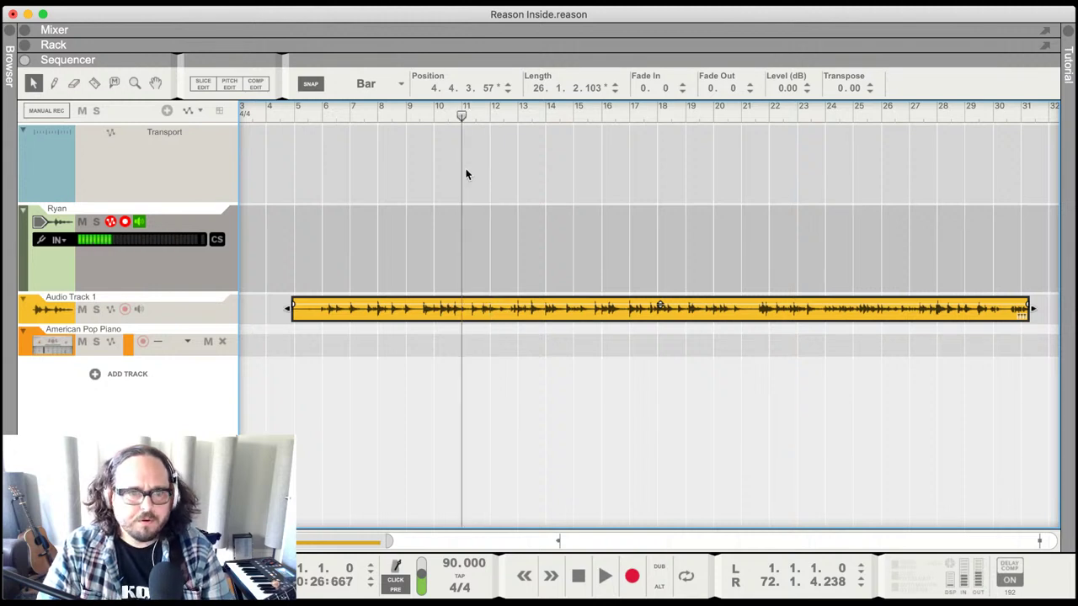
pyautogui.click(825, 115)
pyautogui.press('space')
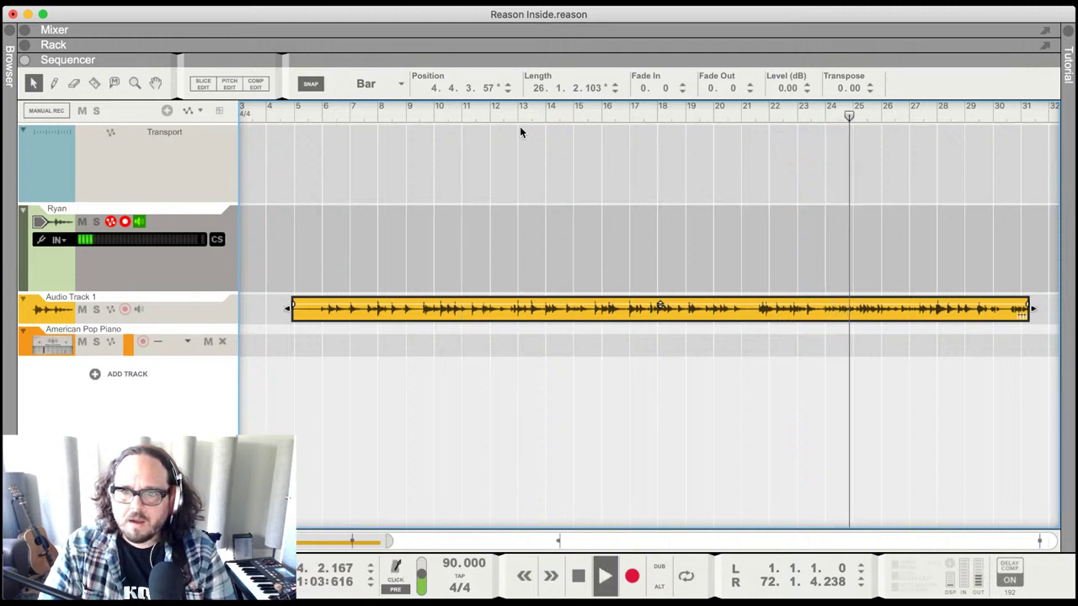
pyautogui.press('space')
# - Play the recorded clip from just before bar 14, with snapping off, to about bar 16
pyautogui.click(546, 113)
pyautogui.moveTo(543, 113)
pyautogui.mouseDown()
pyautogui.moveTo(530, 113)
pyautogui.moveTo(539, 112)
pyautogui.mouseUp()
pyautogui.click(539, 114)
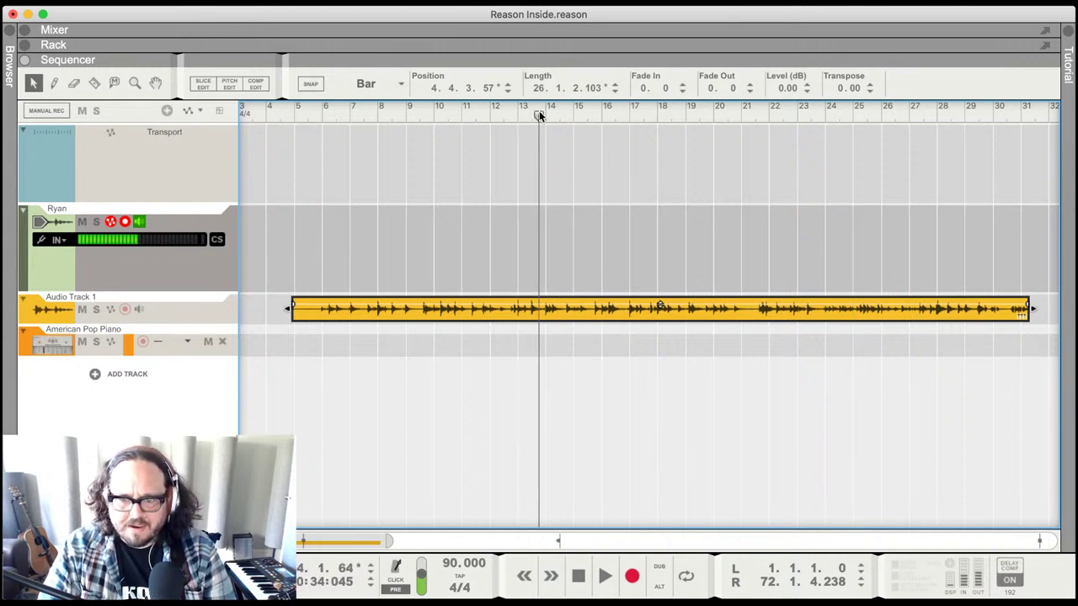
pyautogui.press('space')
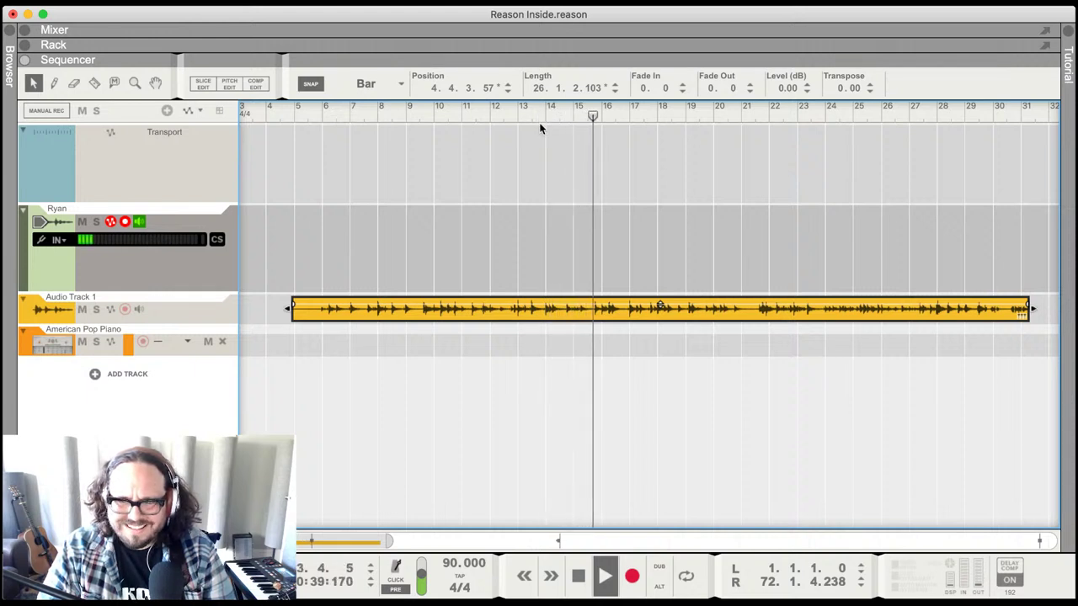
pyautogui.press('space')
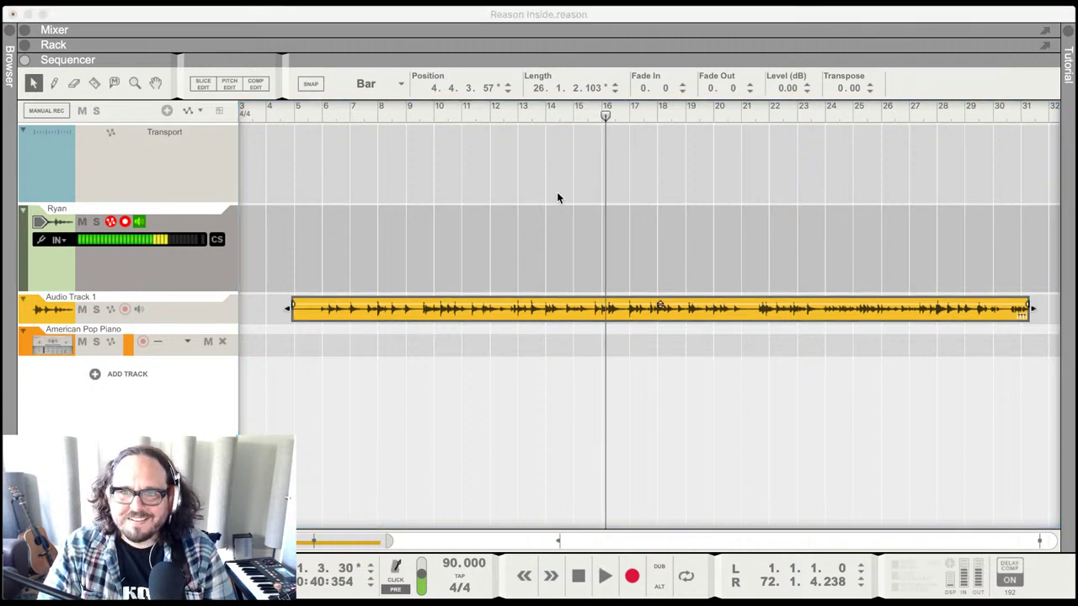
# - Return the playhead to bar 24 with snapping on and play the recorded clip up to bar 25
pyautogui.click(576, 300)
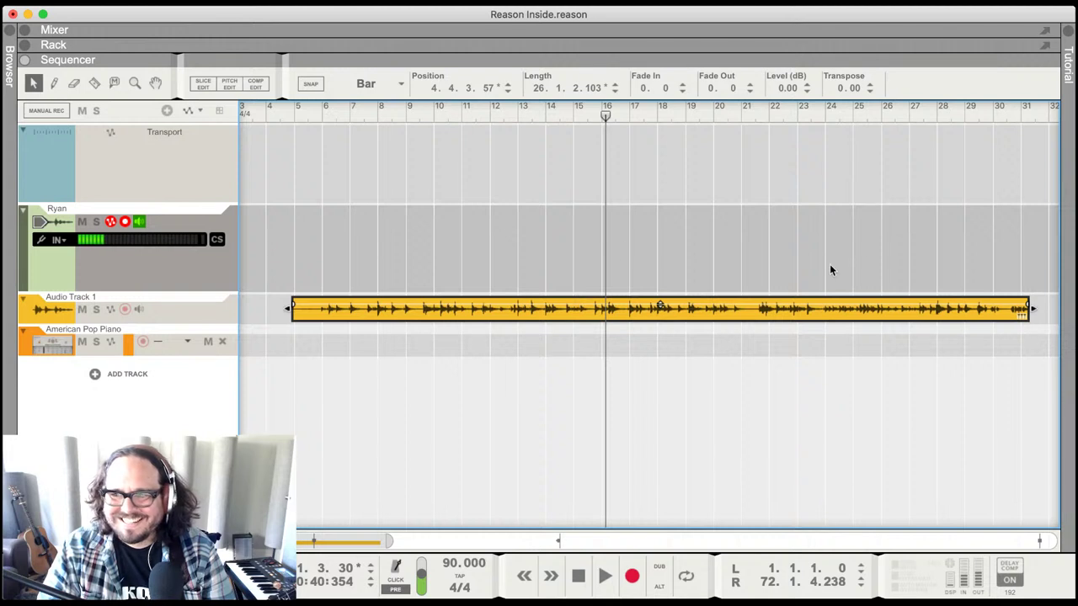
pyautogui.moveTo(855, 114); pyautogui.dragTo(826, 116)
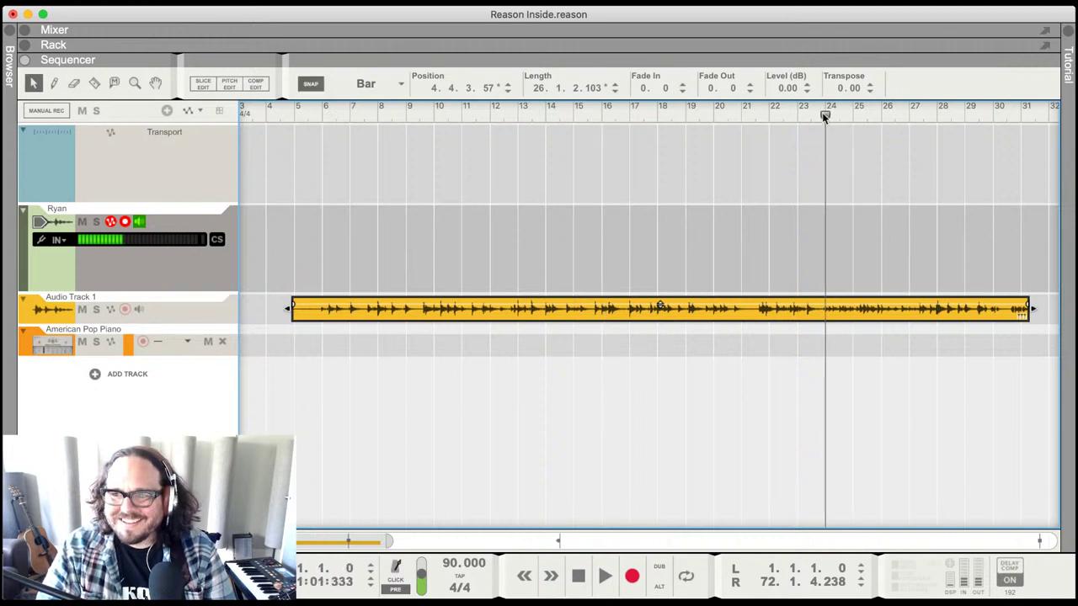
pyautogui.press('space')
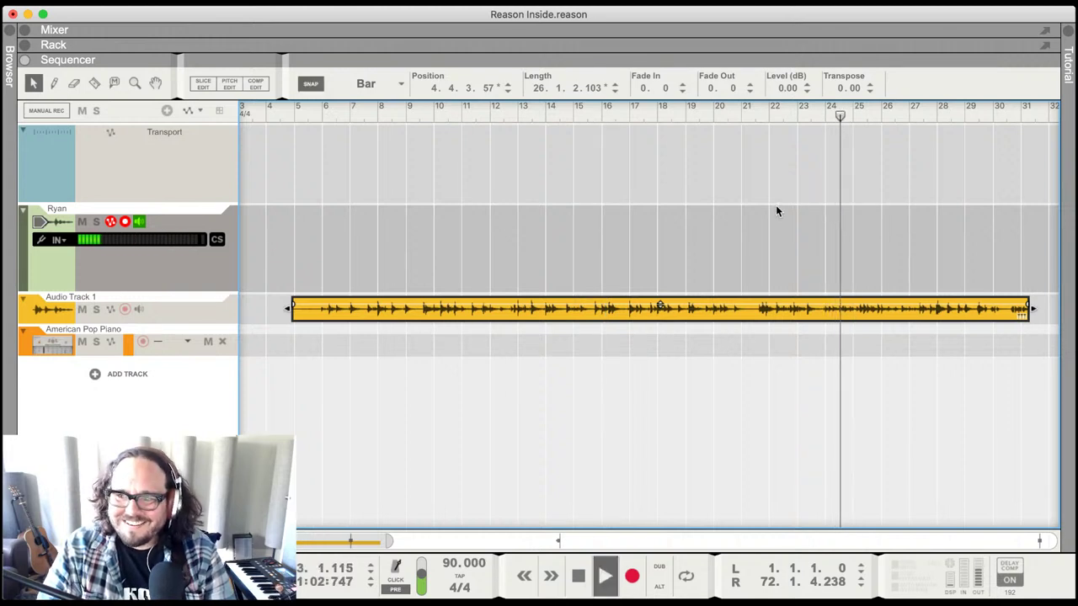
pyautogui.press('space')
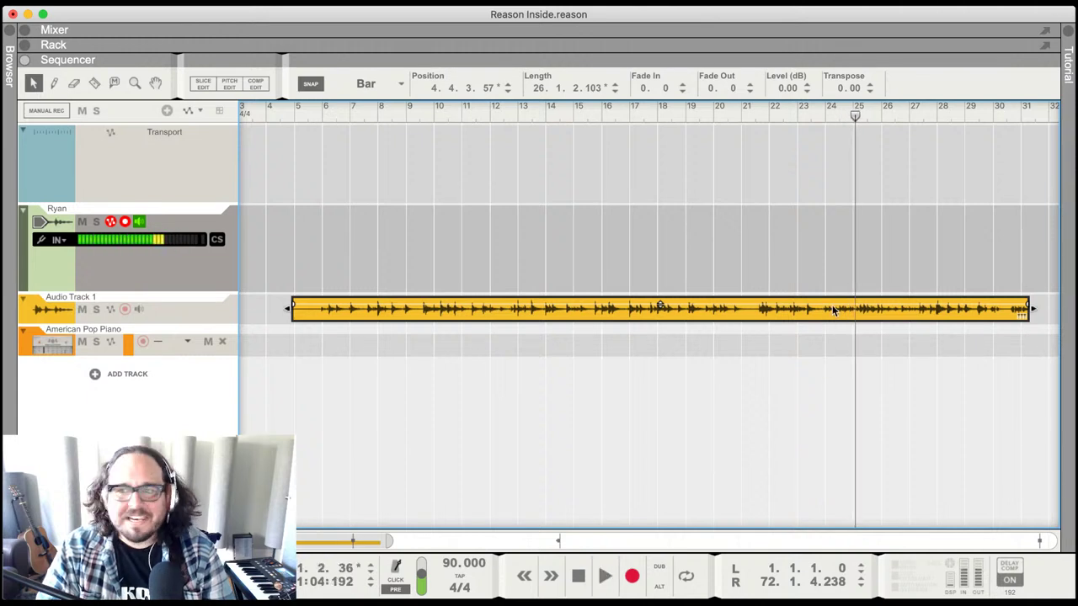
# - Cut the recorded clip at bars 24 and 25 to isolate the one-bar phrase and delete the part before it
pyautogui.press('r')
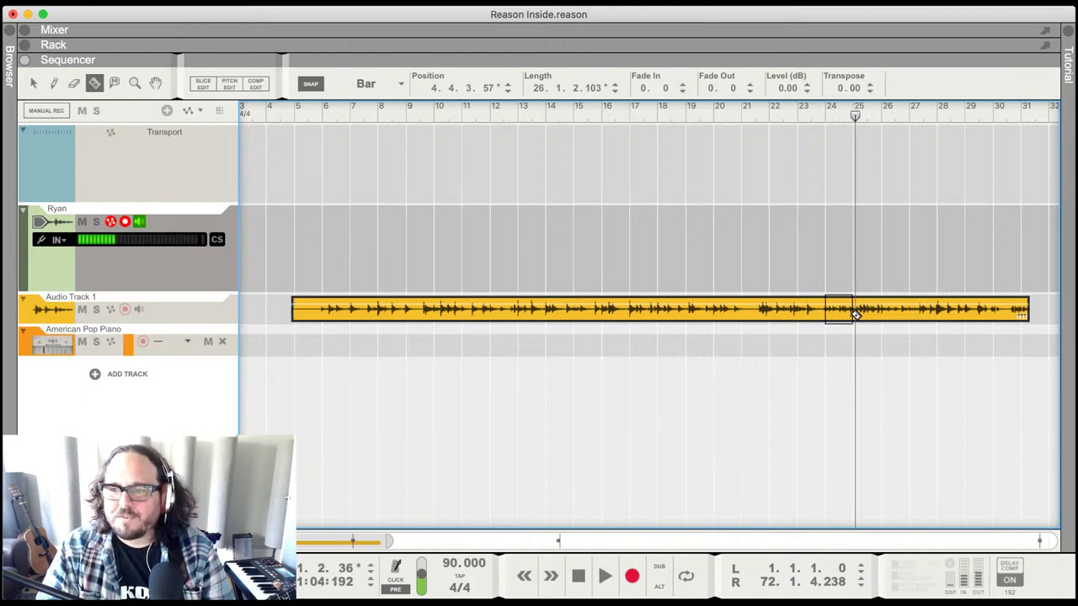
pyautogui.moveTo(855, 314); pyautogui.dragTo(853, 313)
pyautogui.press('q')
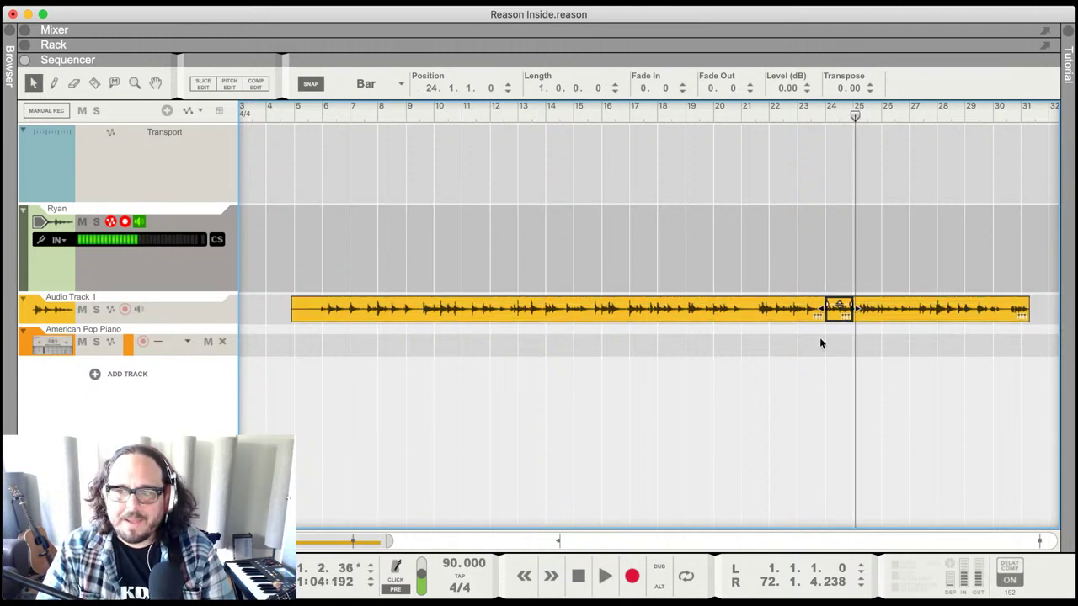
pyautogui.click(769, 312)
pyautogui.press('Delete')
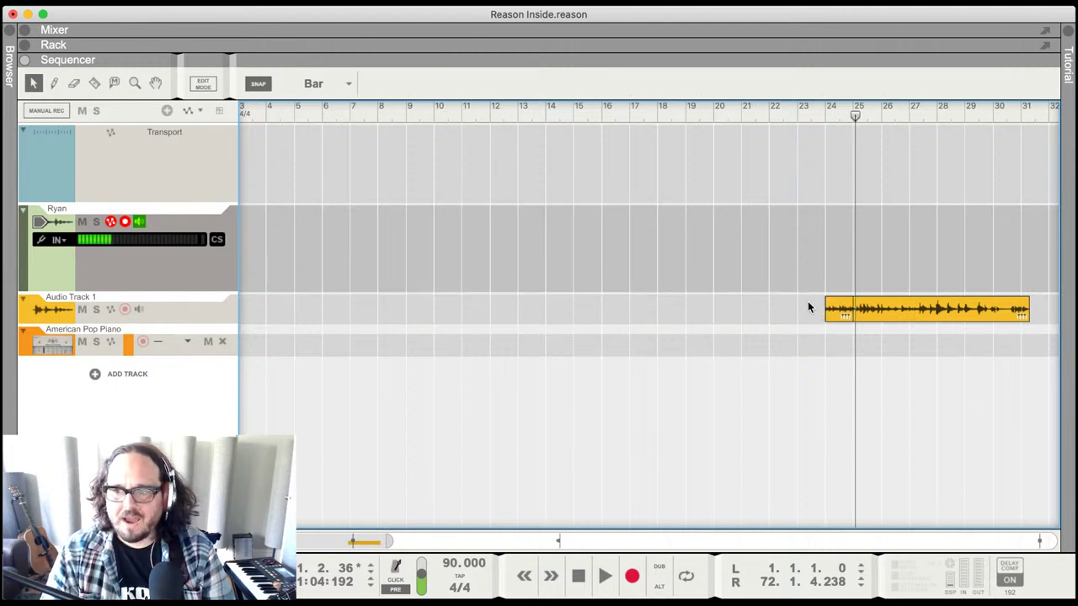
# - Move the one-bar phrase clip from bar 24 to bar 1 and play it
pyautogui.moveTo(839, 310); pyautogui.dragTo(220, 315)
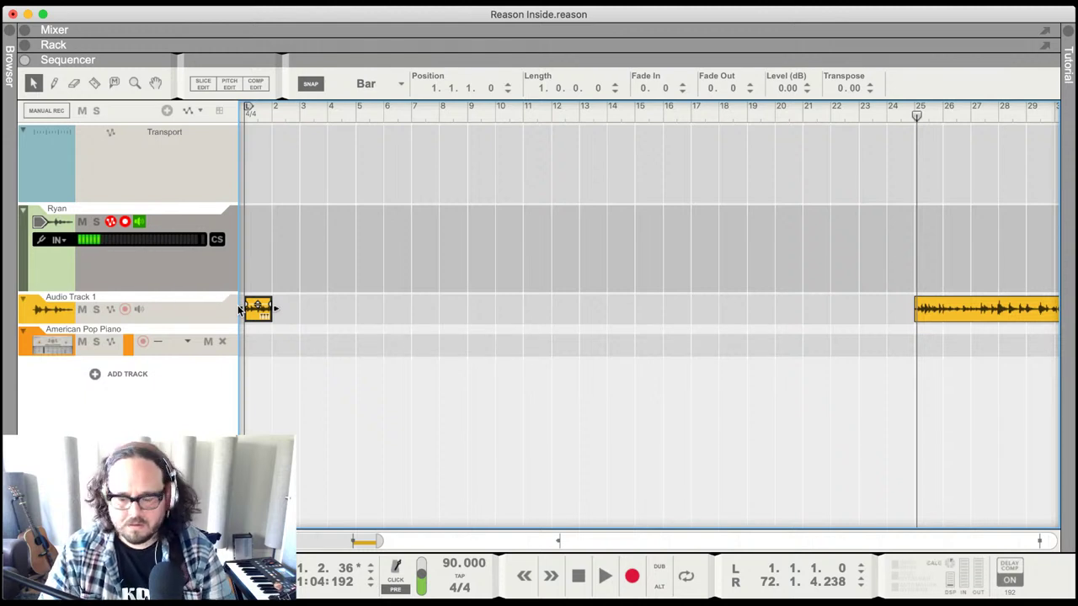
pyautogui.press('Return')
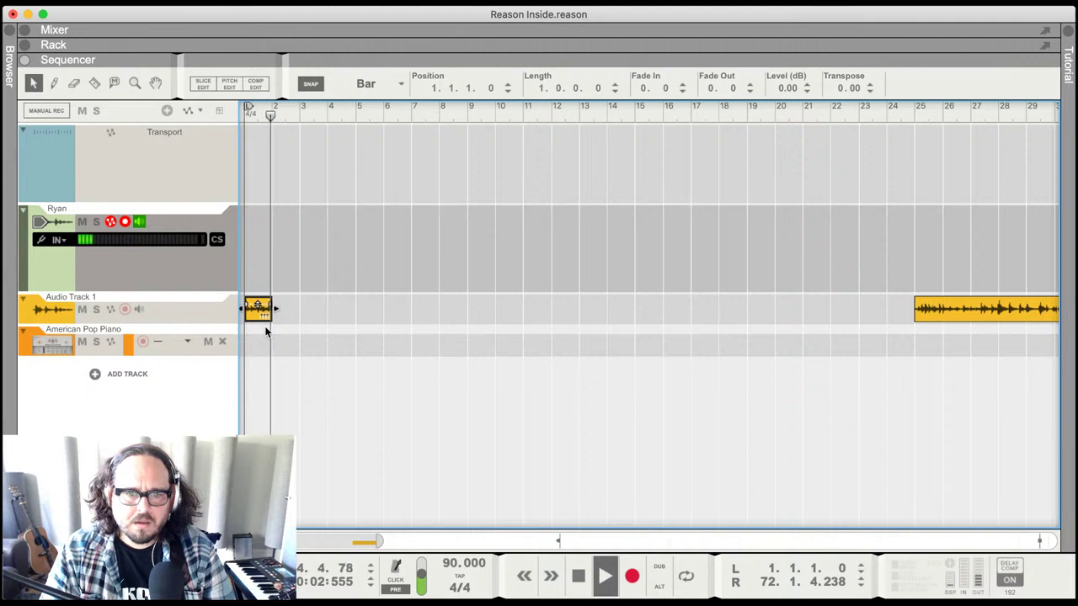
pyautogui.press('space')
# - Delete the leftover clip starting at bar 25 and return the playhead to bar 1
pyautogui.click(944, 310)
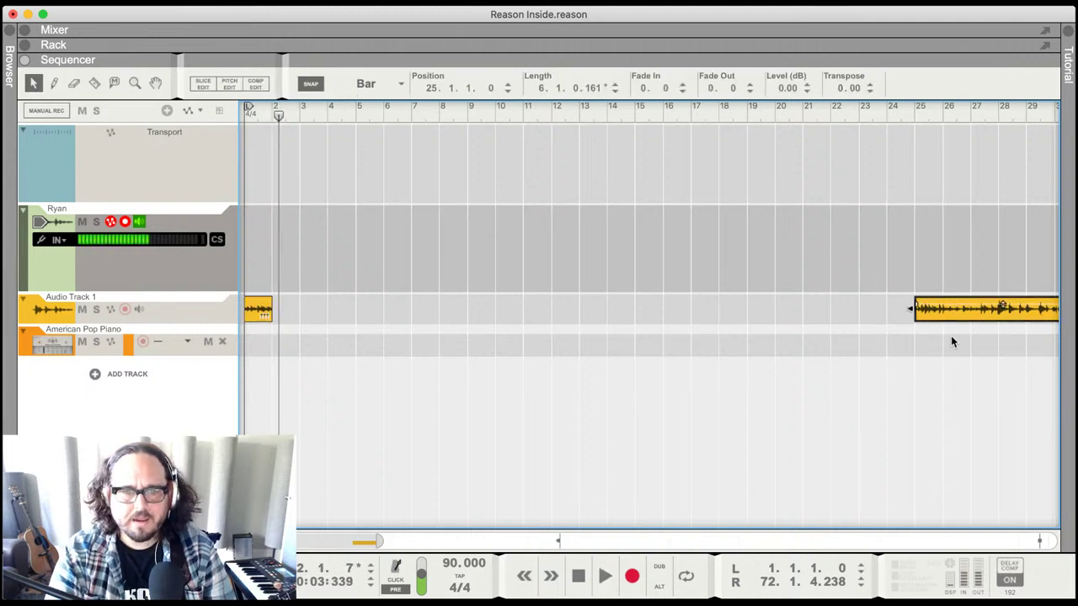
pyautogui.press('Delete')
pyautogui.press('Return')
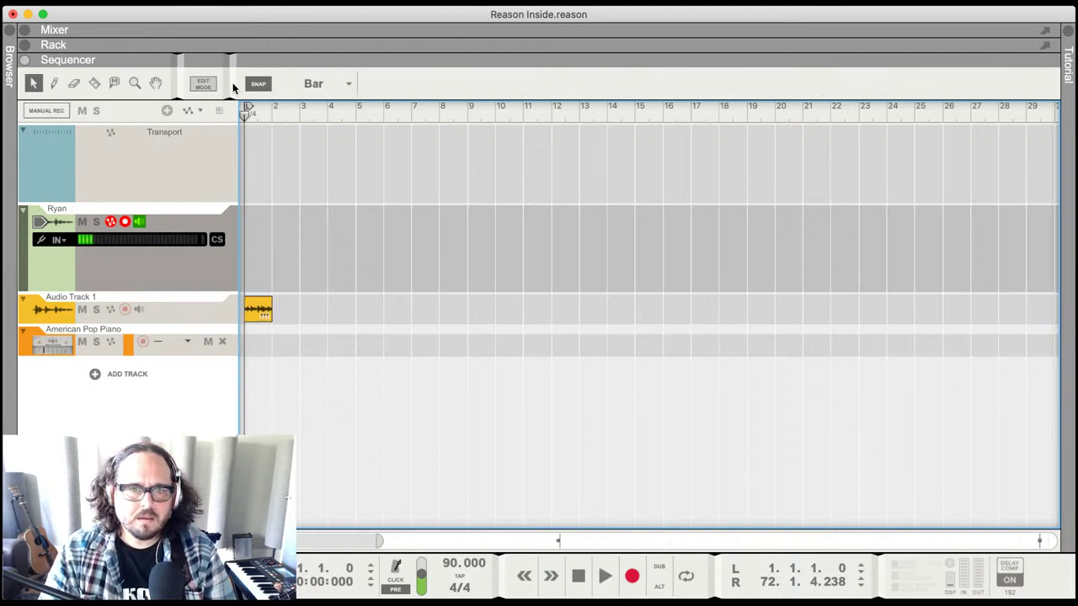
# - Try out the phrase clip extended to two bars and shorten it back to one bar
pyautogui.click(258, 308)
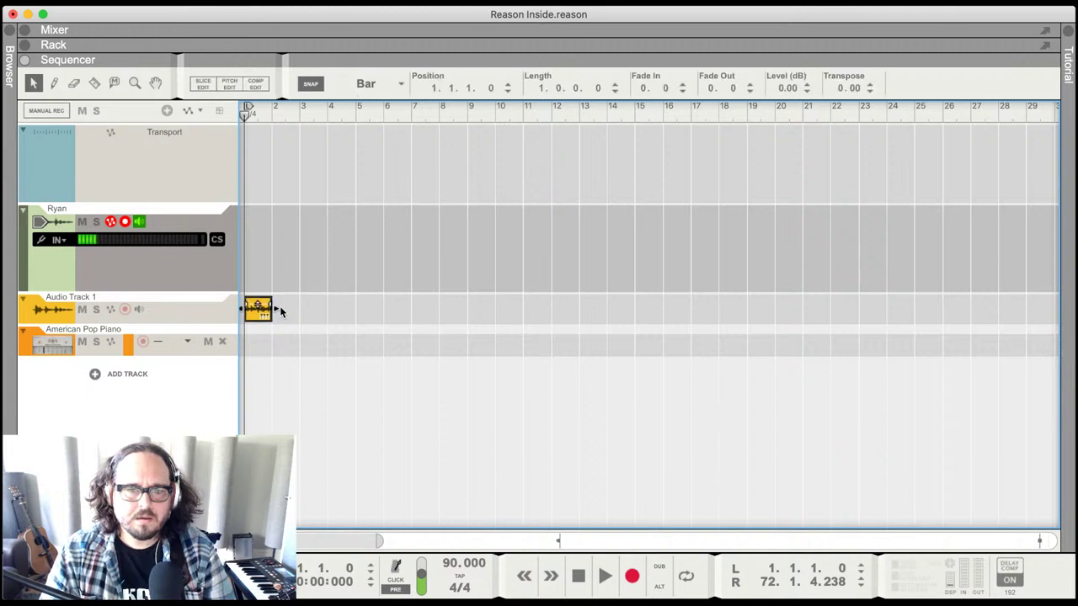
pyautogui.moveTo(290, 315); pyautogui.dragTo(296, 314)
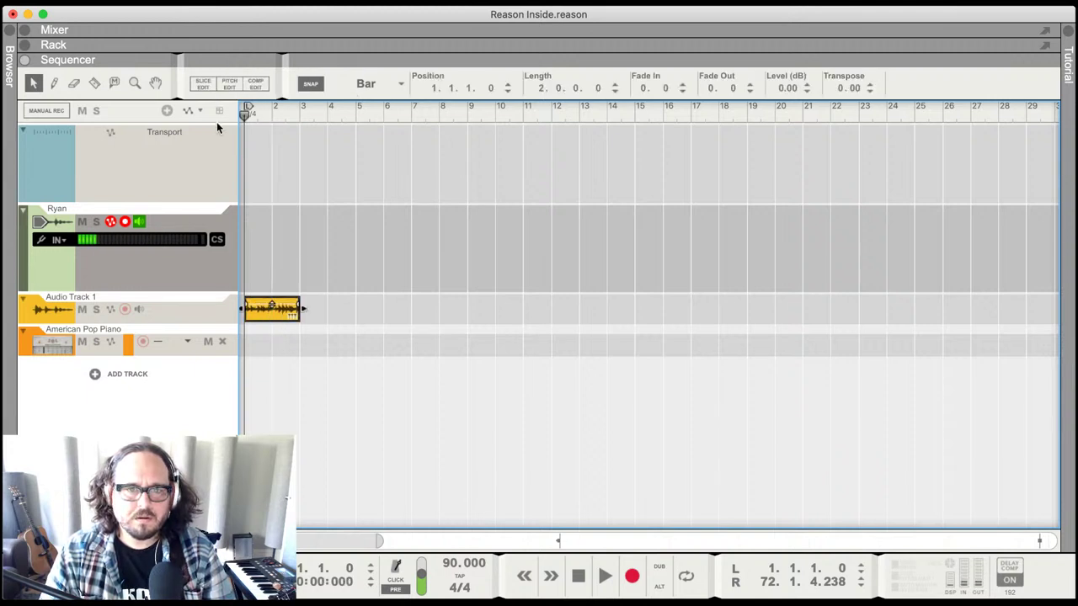
pyautogui.press('space')
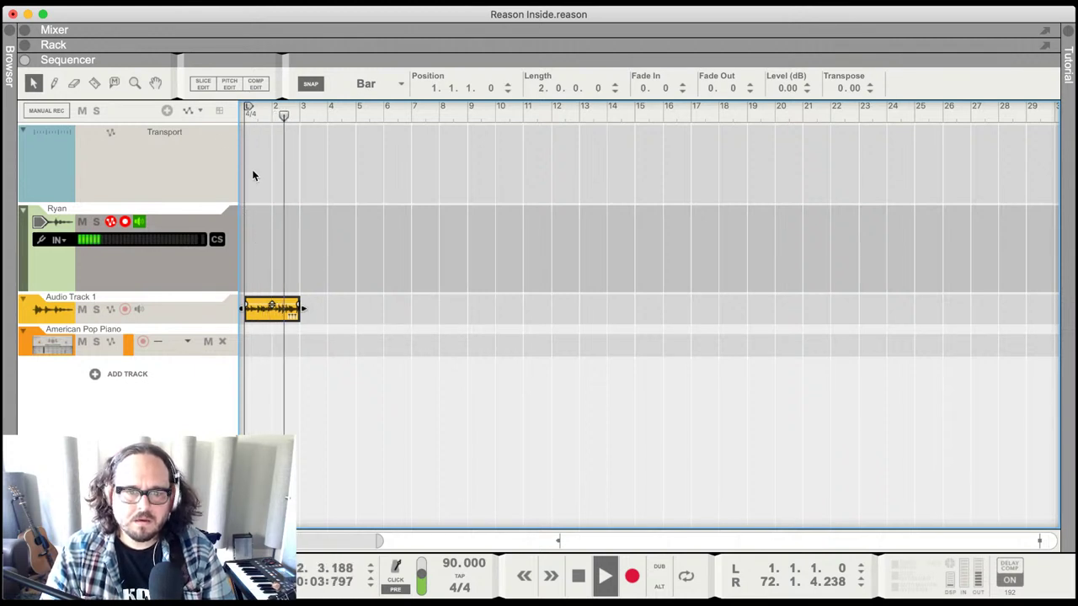
pyautogui.press('space')
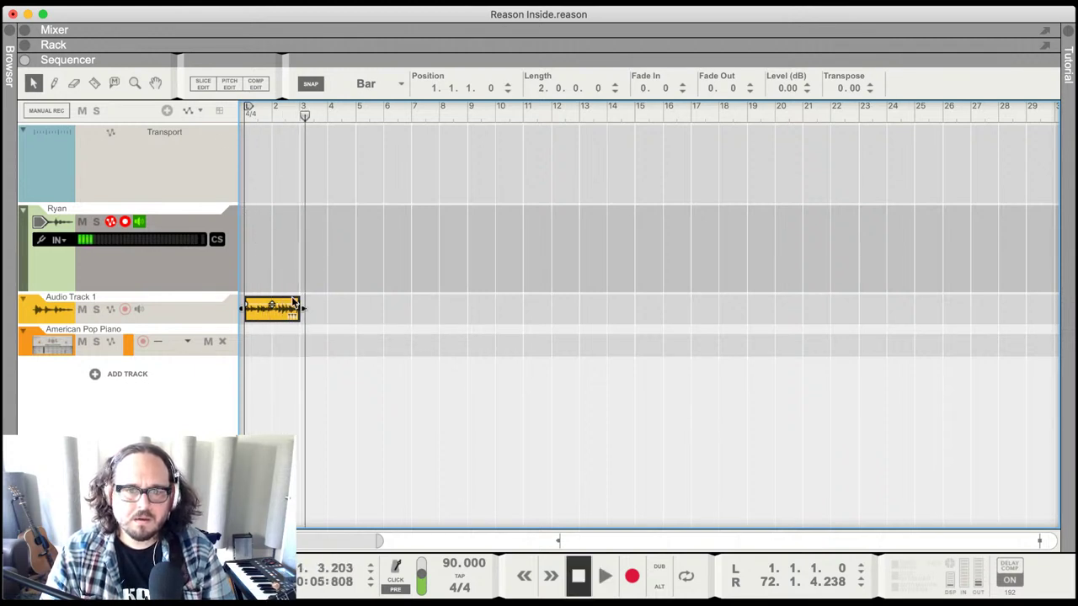
pyautogui.moveTo(274, 315); pyautogui.dragTo(267, 316)
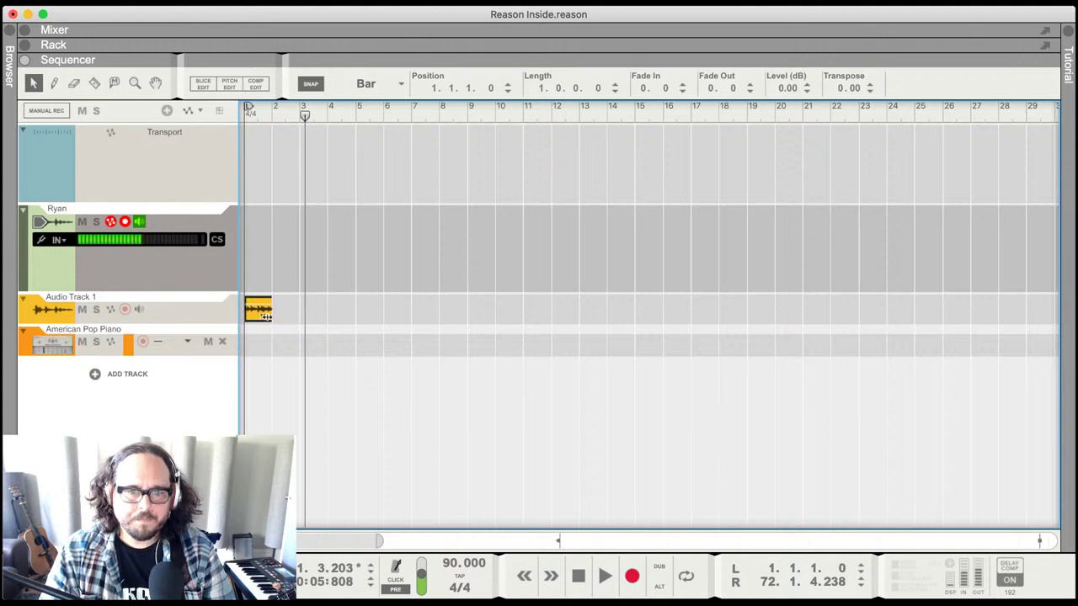
pyautogui.click(268, 342)
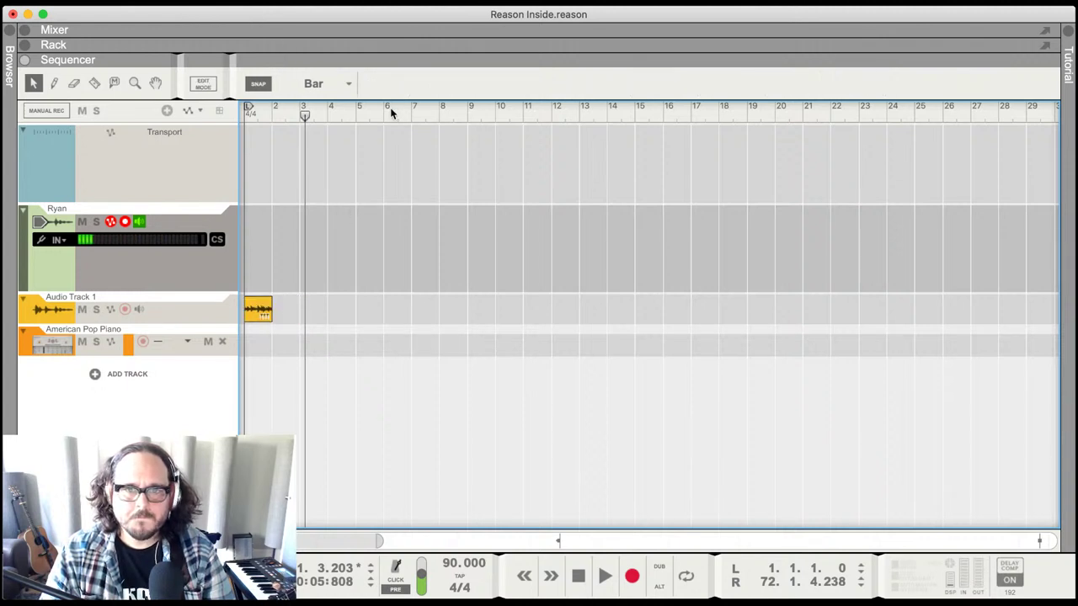
# - Time-stretch the one-bar phrase clip to a length of six bars and play it from the start
pyautogui.press('Home')
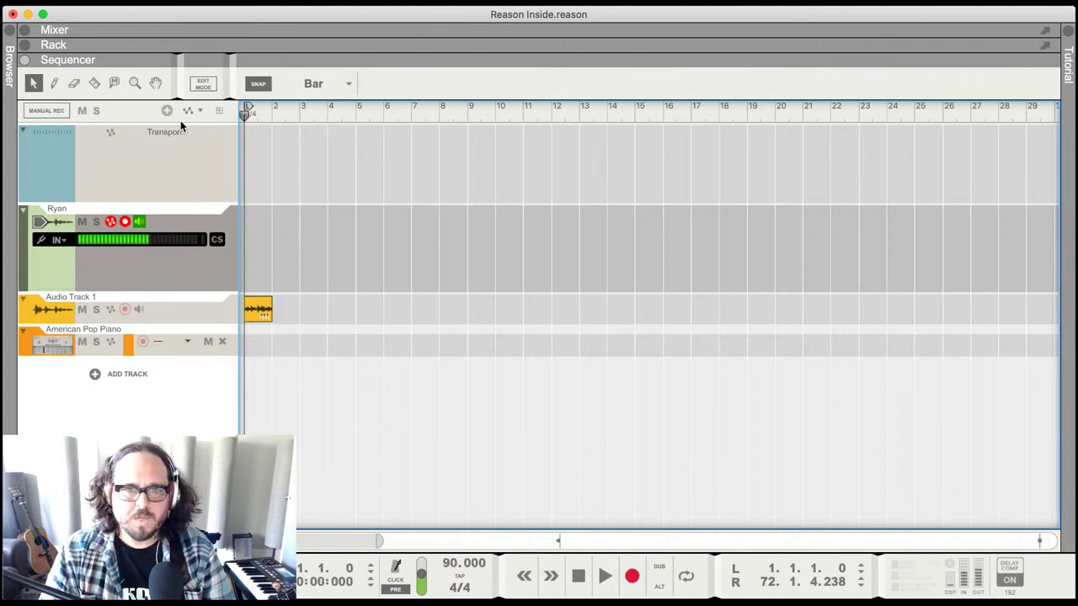
pyautogui.click(256, 312)
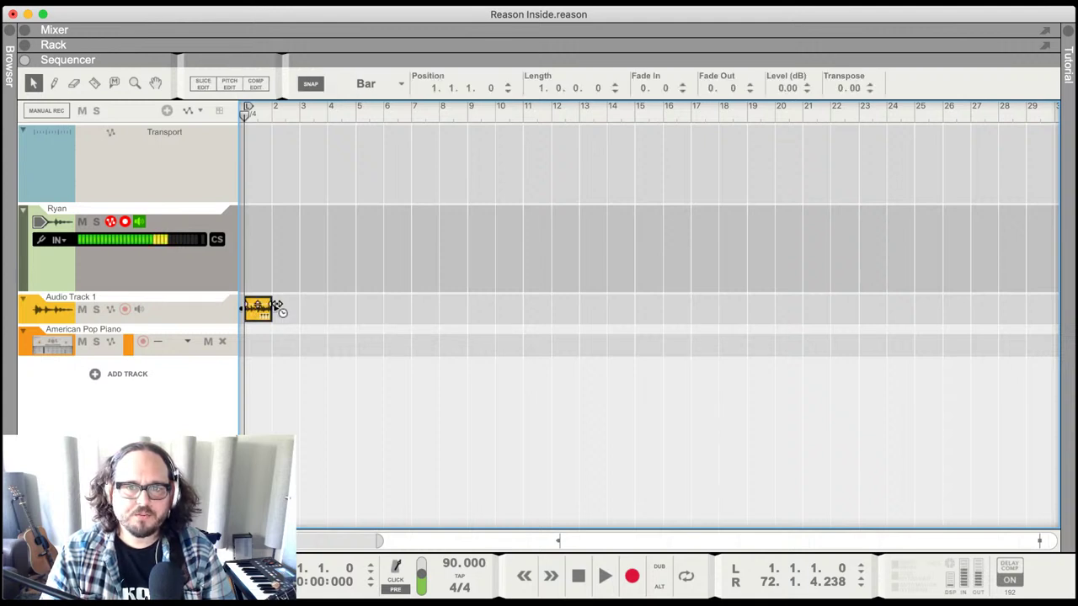
pyautogui.moveTo(276, 307); pyautogui.dragTo(408, 314)
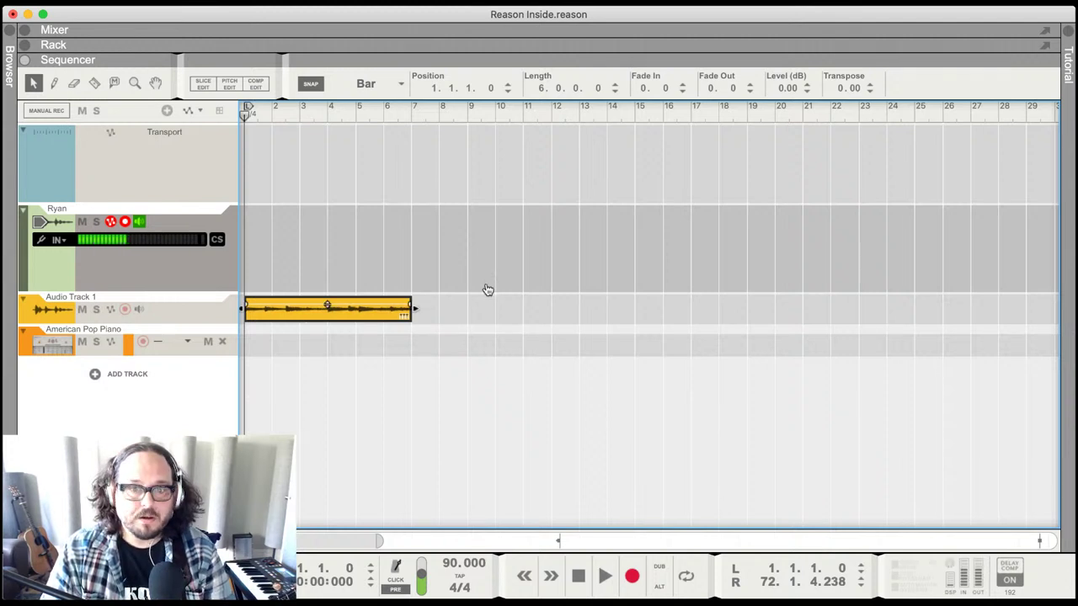
pyautogui.click(353, 318)
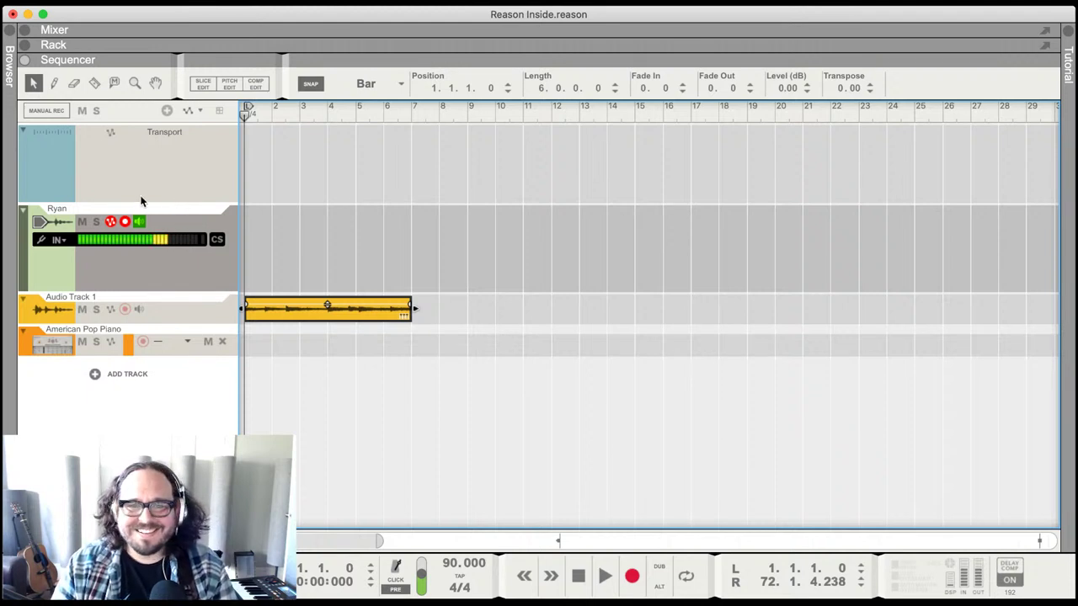
pyautogui.press('space')
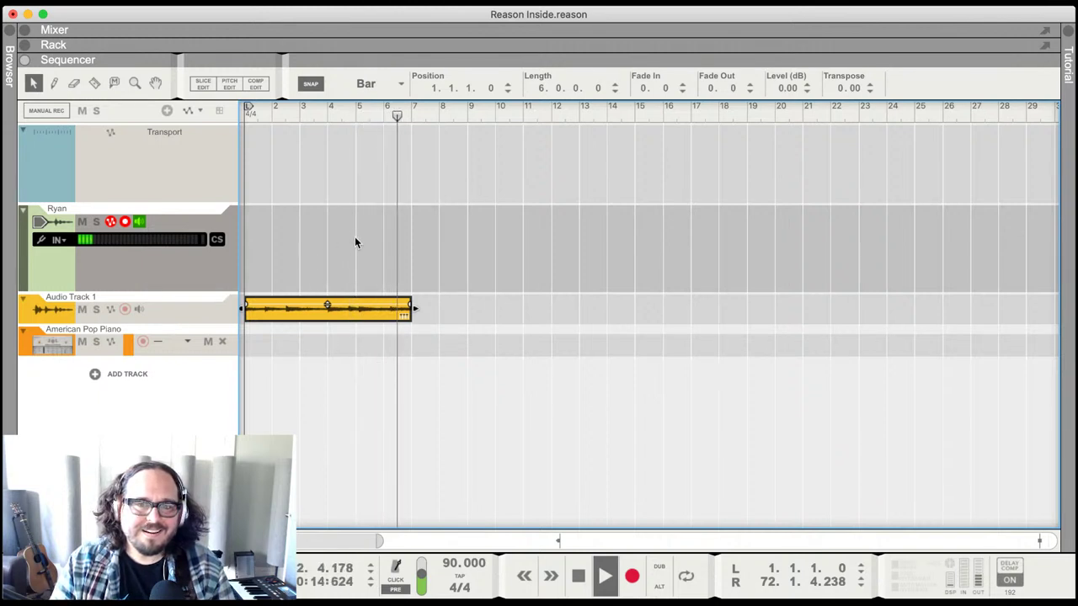
pyautogui.press('space')
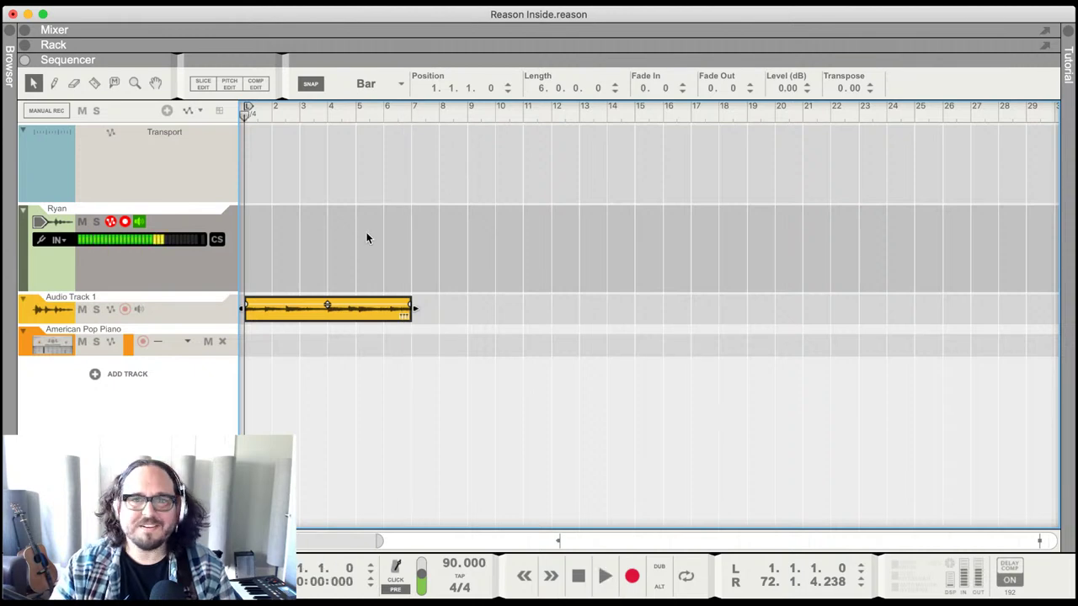
# - Show the mixer together with the sequencer and turn on send 1, ALL 1st Plate, for Audio Track 1
pyautogui.press('F5')
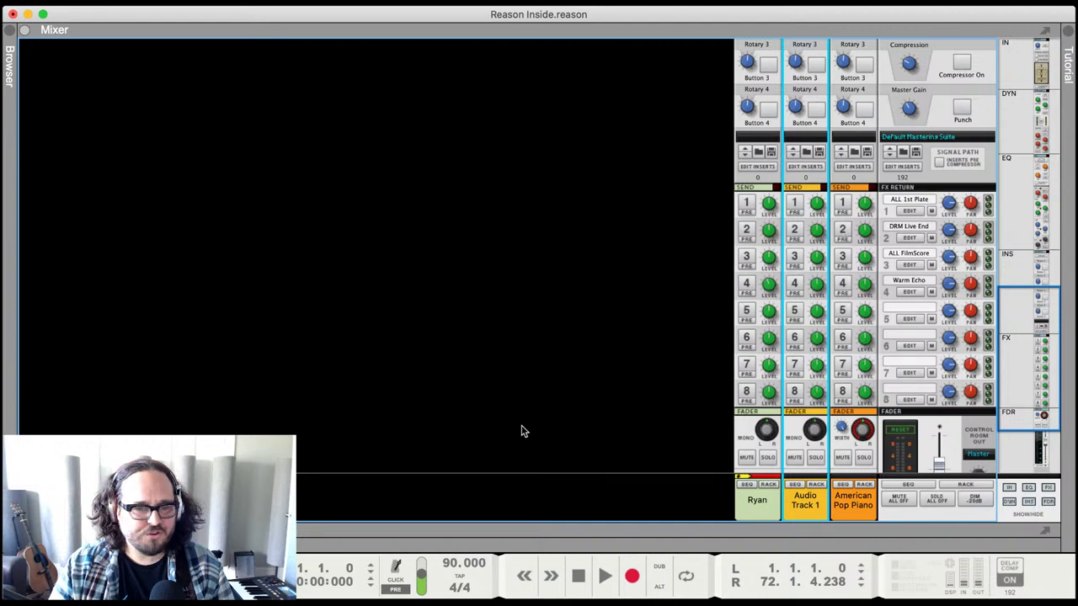
pyautogui.press('F7')
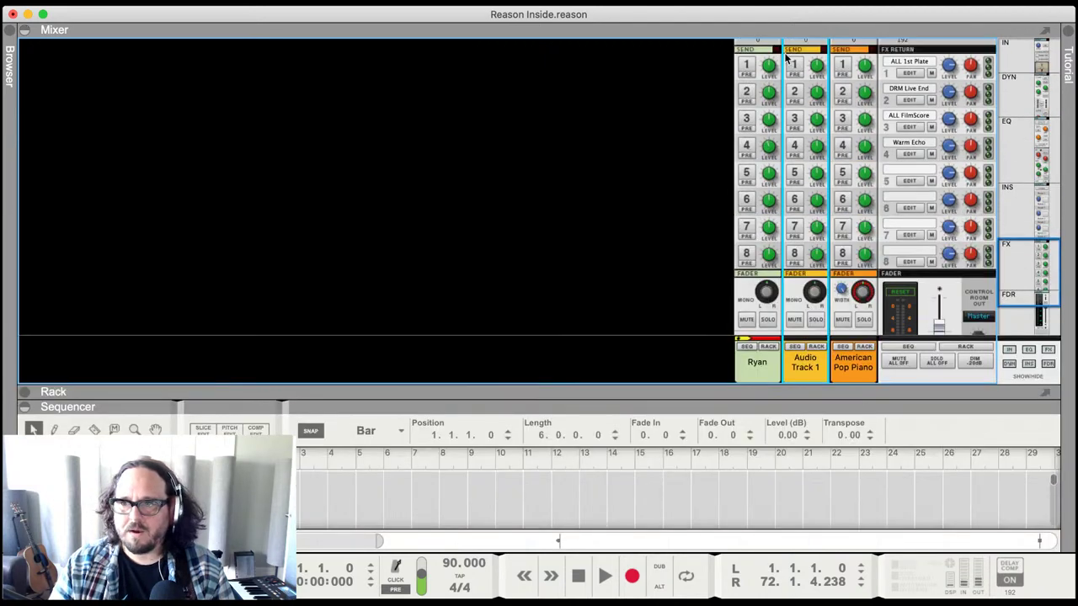
pyautogui.click(791, 62)
# - Play the stretched clip with the plate reverb send up to bar 6, enlarging the sequencer area, and return to bar 1
pyautogui.press('space')
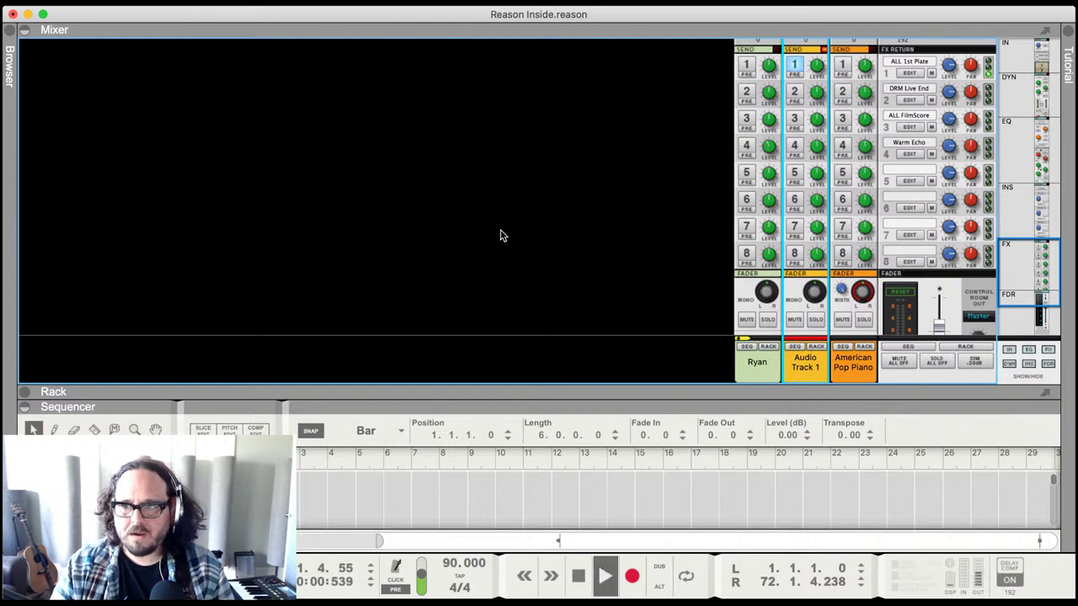
pyautogui.moveTo(822, 64)
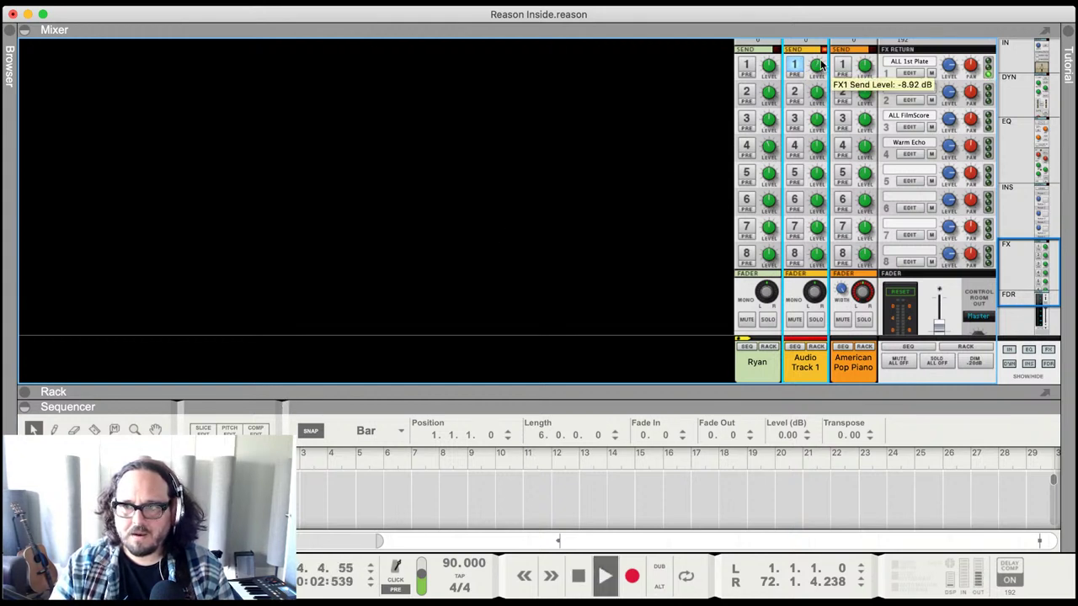
pyautogui.scroll(-2, 826, 66)
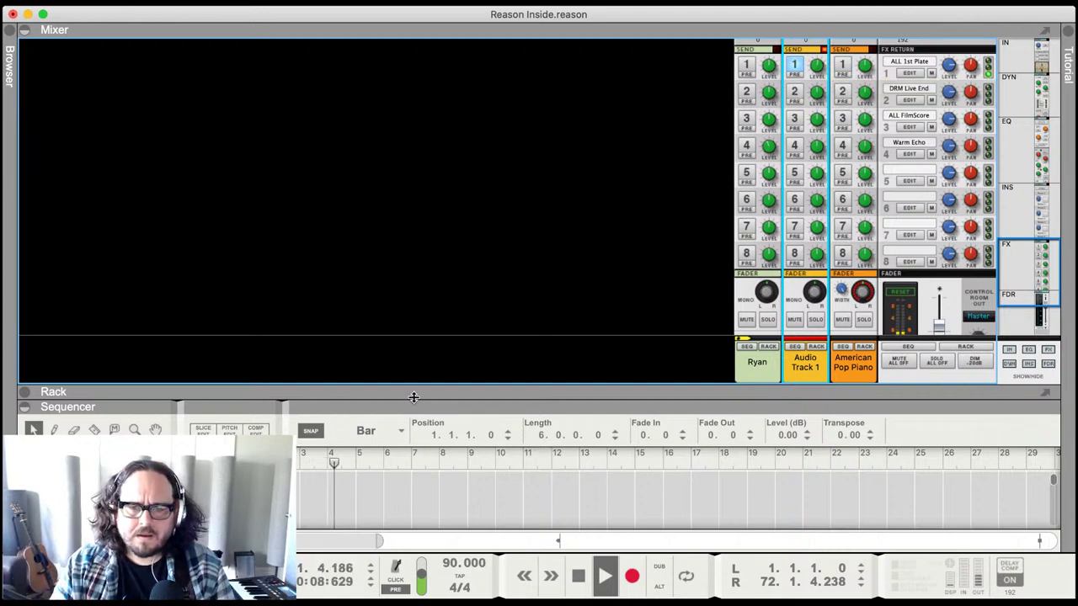
pyautogui.moveTo(411, 412); pyautogui.dragTo(413, 378)
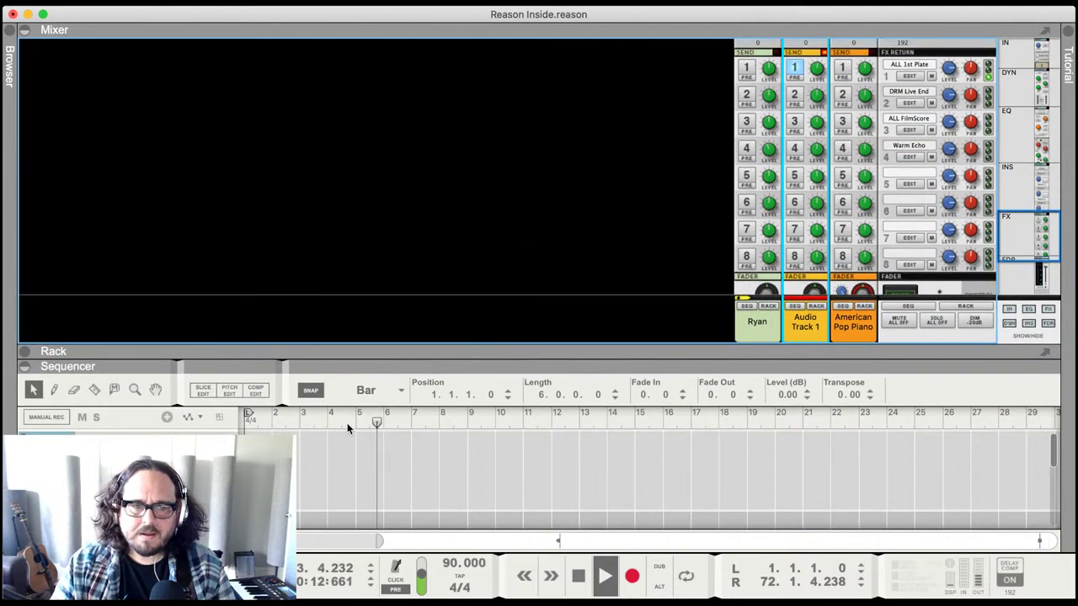
pyautogui.press('space')
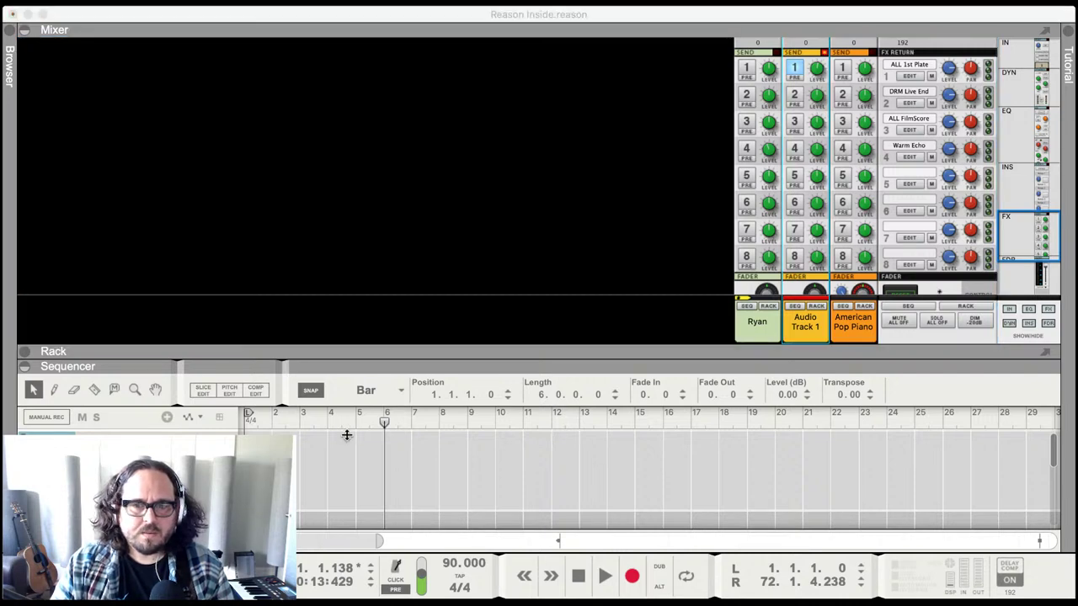
pyautogui.press('Return')
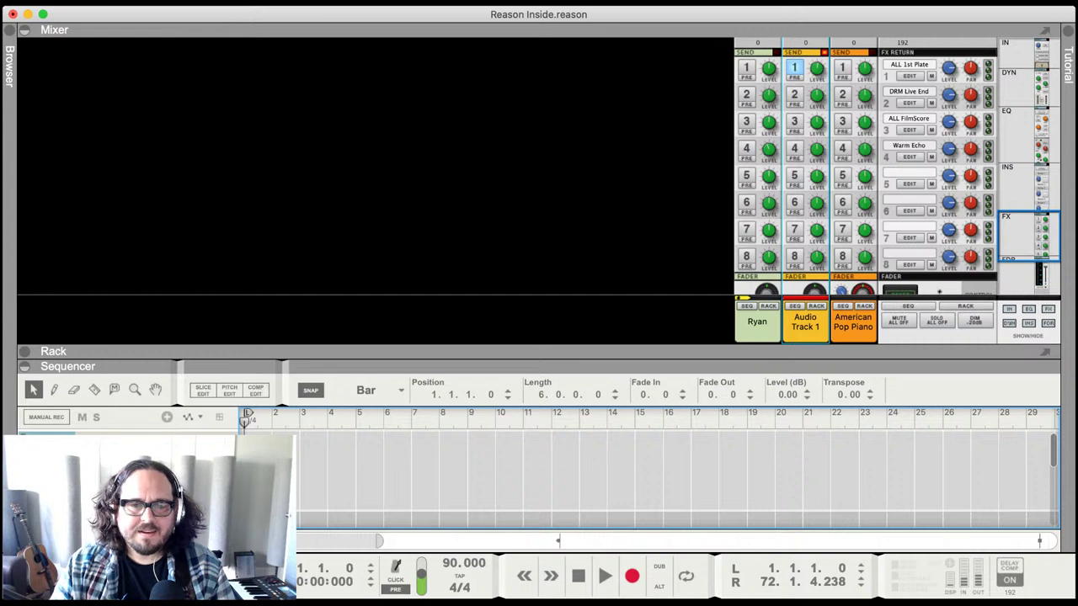
# - Play the stretched clip again, restart it from bar 3 up to its end at bar 7, and return to bar 1
pyautogui.scroll(-3, 311, 455)
pyautogui.scroll(-3, 311, 450)
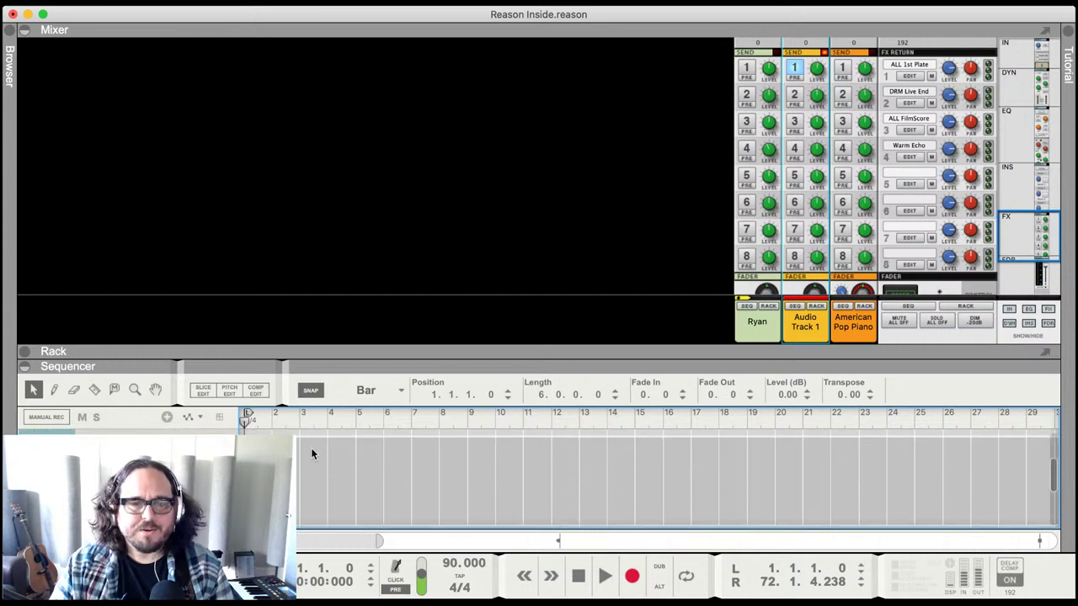
pyautogui.press('space')
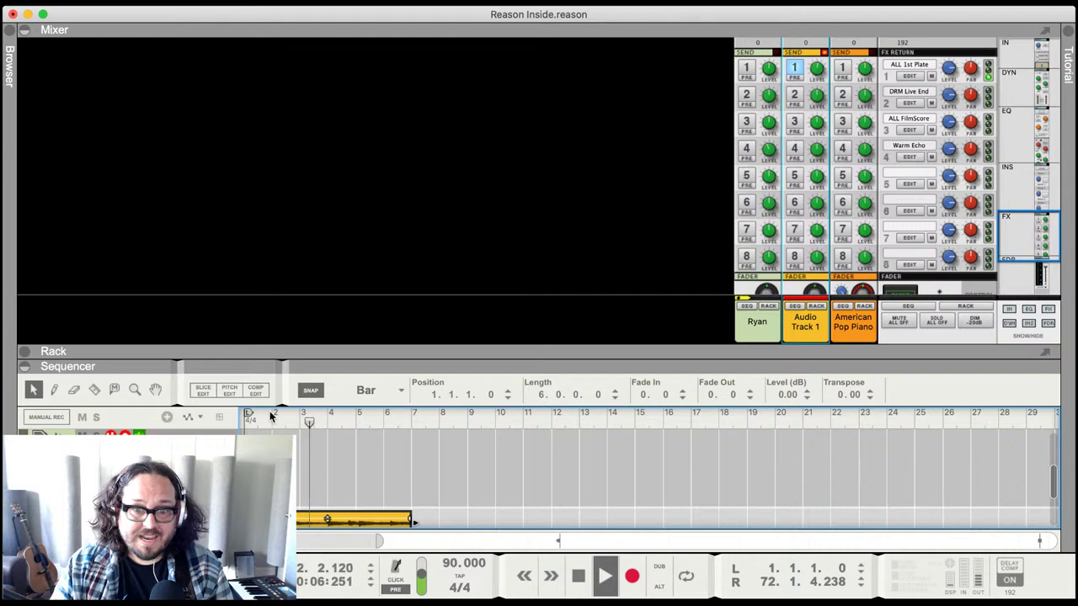
pyautogui.click(304, 416)
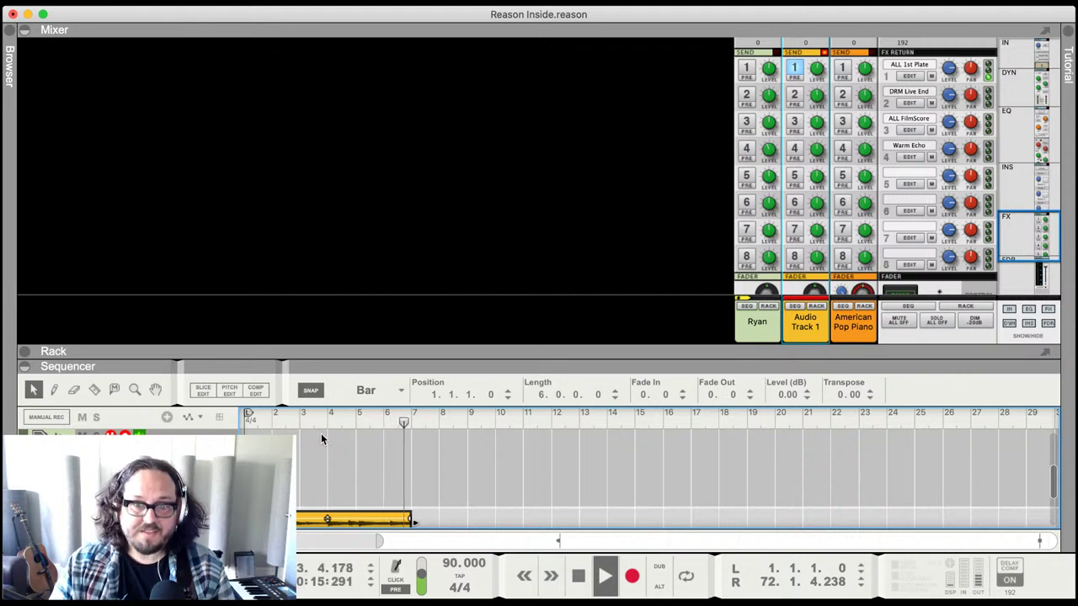
pyautogui.press('space')
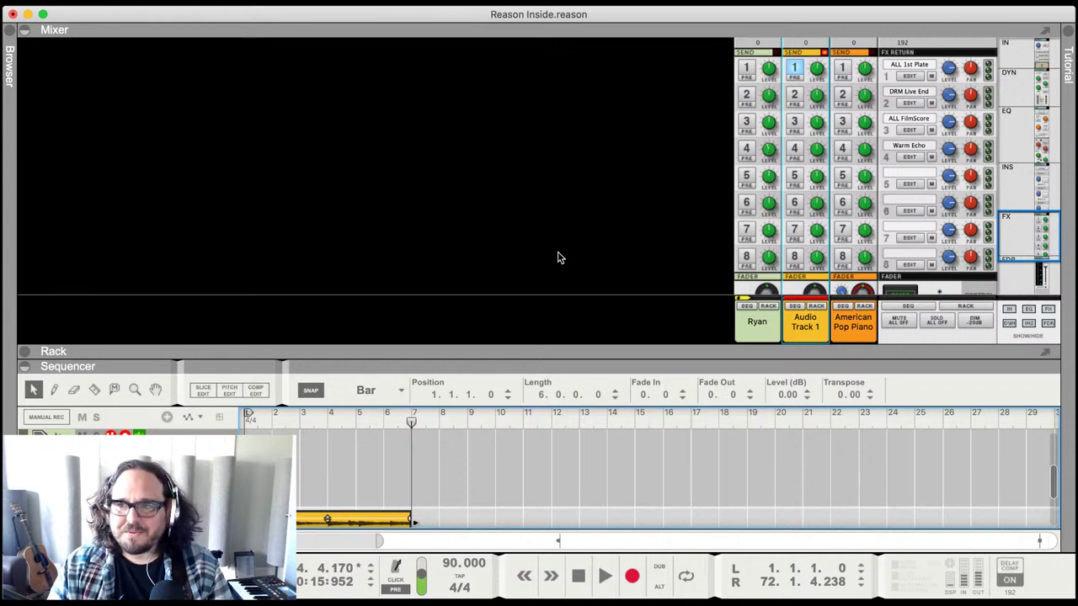
pyautogui.click(244, 419)
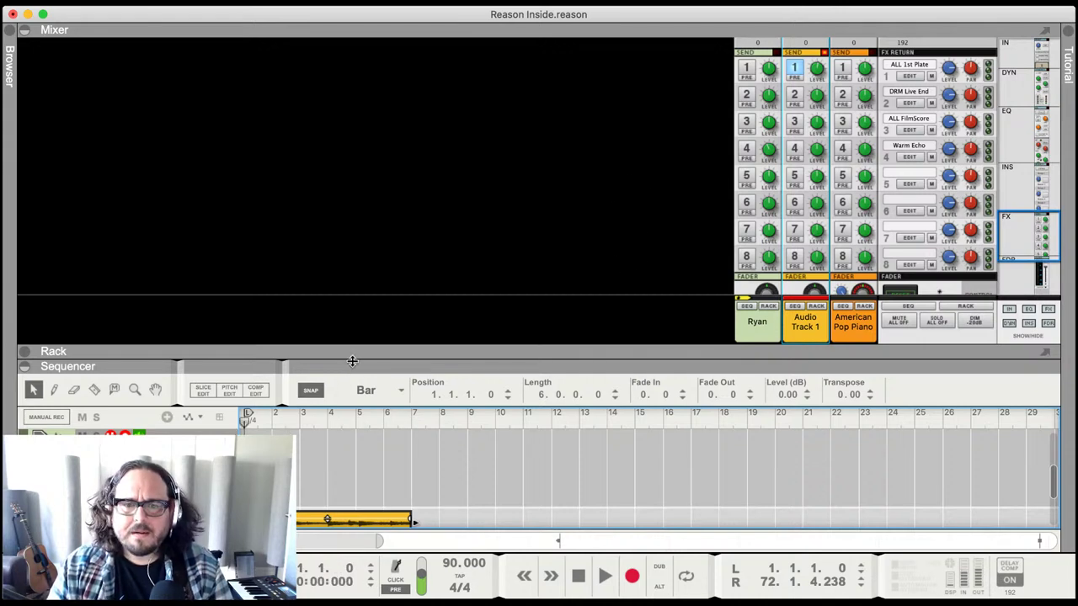
# - Enlarge the mixer area and turn on send 4, Warm Echo, for Audio Track 1
pyautogui.moveTo(354, 362); pyautogui.dragTo(368, 287)
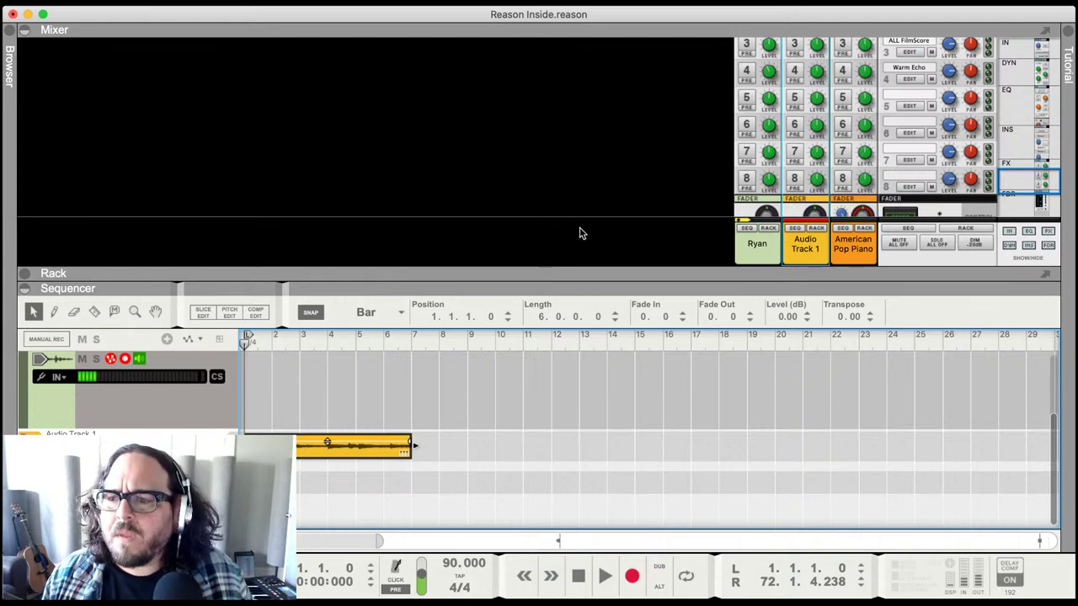
pyautogui.moveTo(555, 290); pyautogui.dragTo(553, 452)
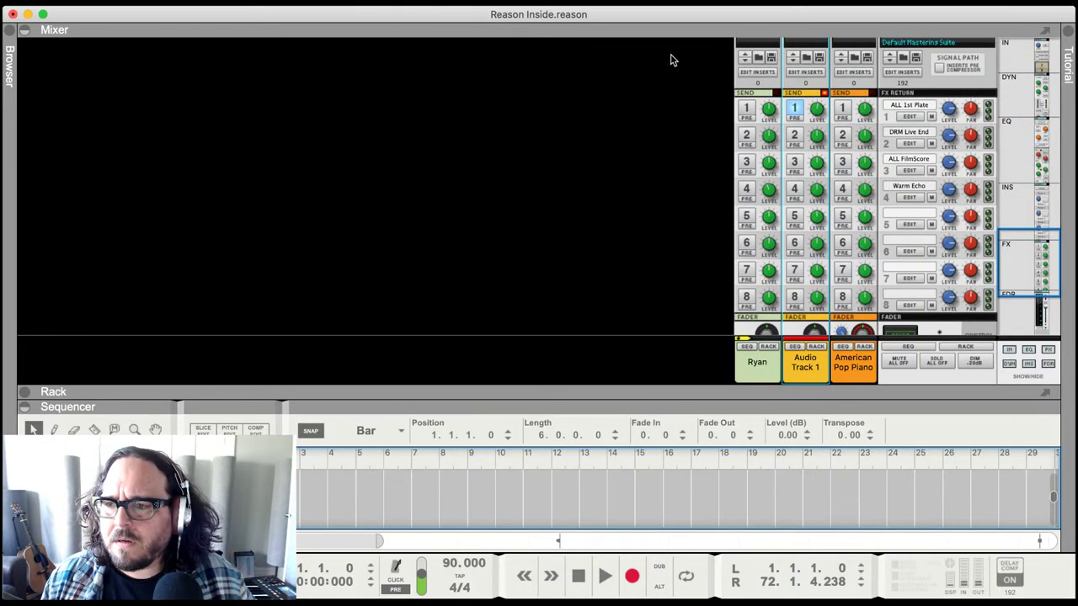
pyautogui.click(794, 190)
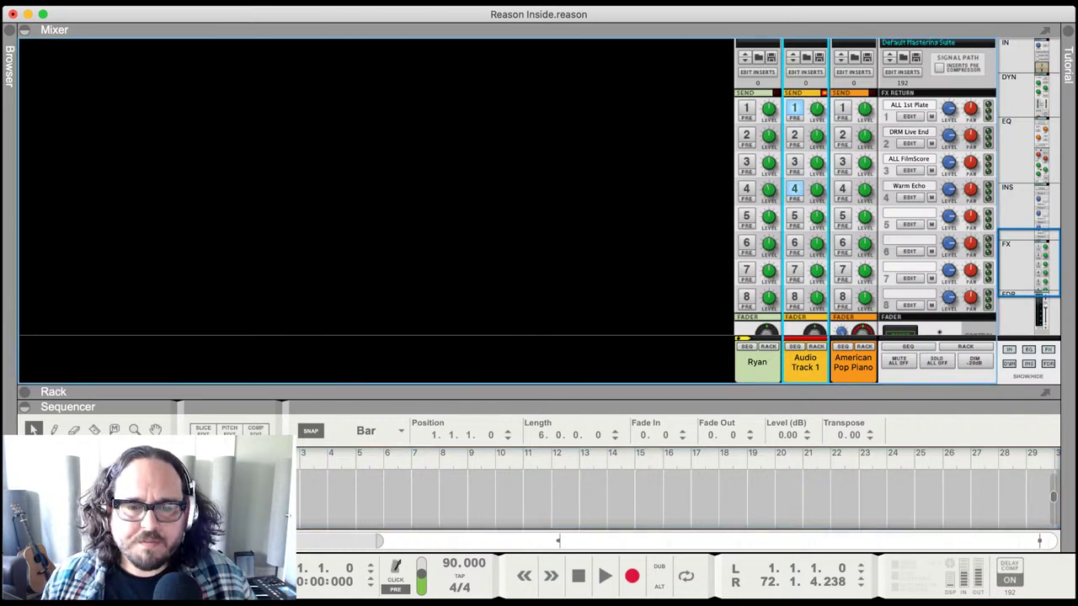
# - Play the stretched clip from bar 1 to bar 7 while adjusting Audio Track 1's Warm Echo send level, and return to bar 1
pyautogui.click(673, 493)
pyautogui.press('space')
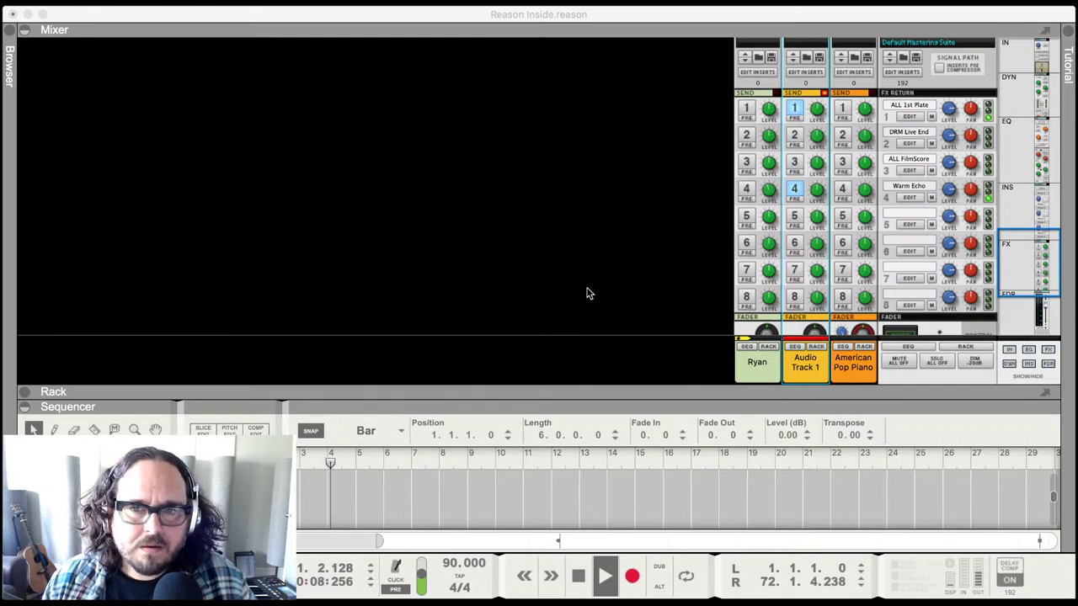
pyautogui.click(863, 251)
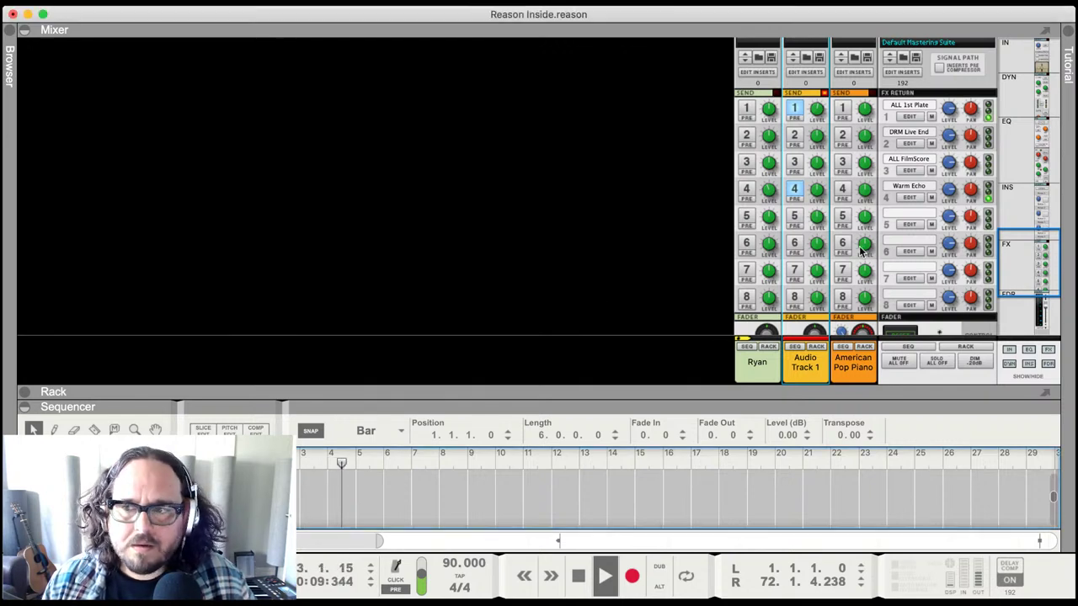
pyautogui.click(818, 194)
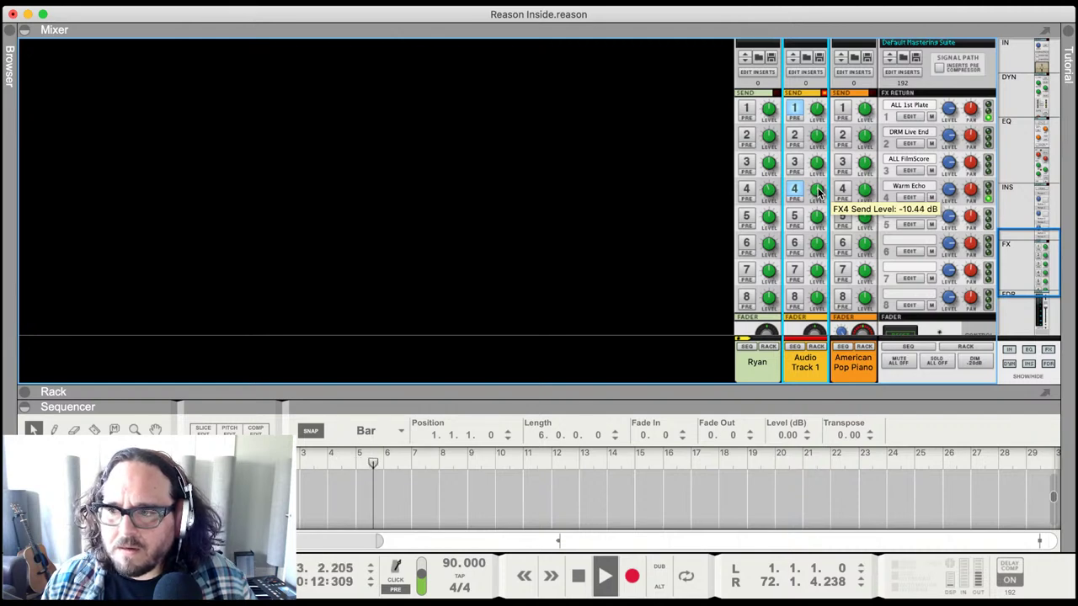
pyautogui.moveTo(817, 194); pyautogui.dragTo(810, 194)
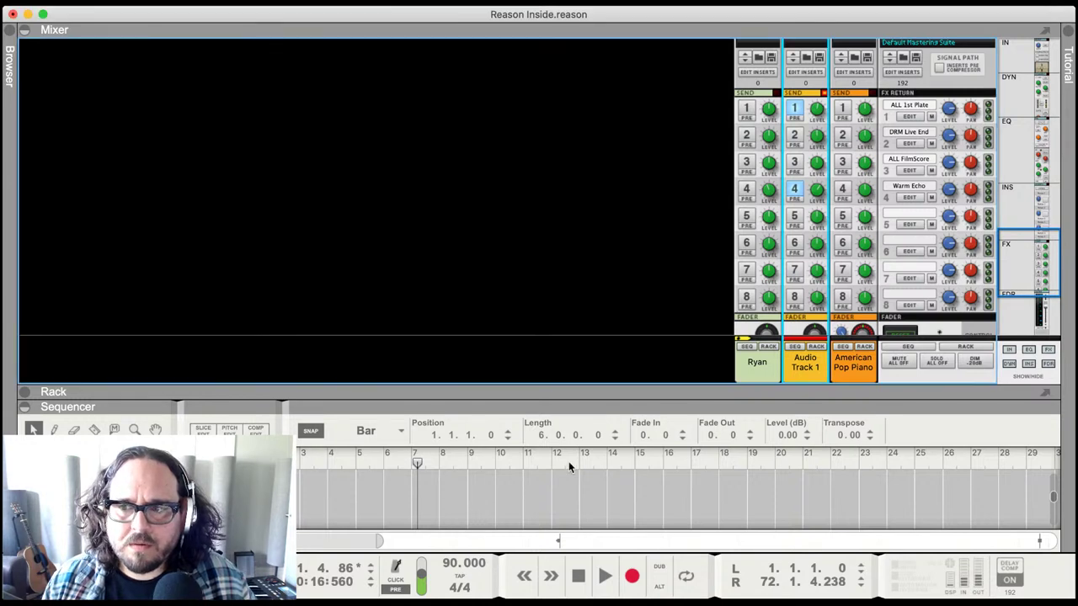
pyautogui.click(711, 376)
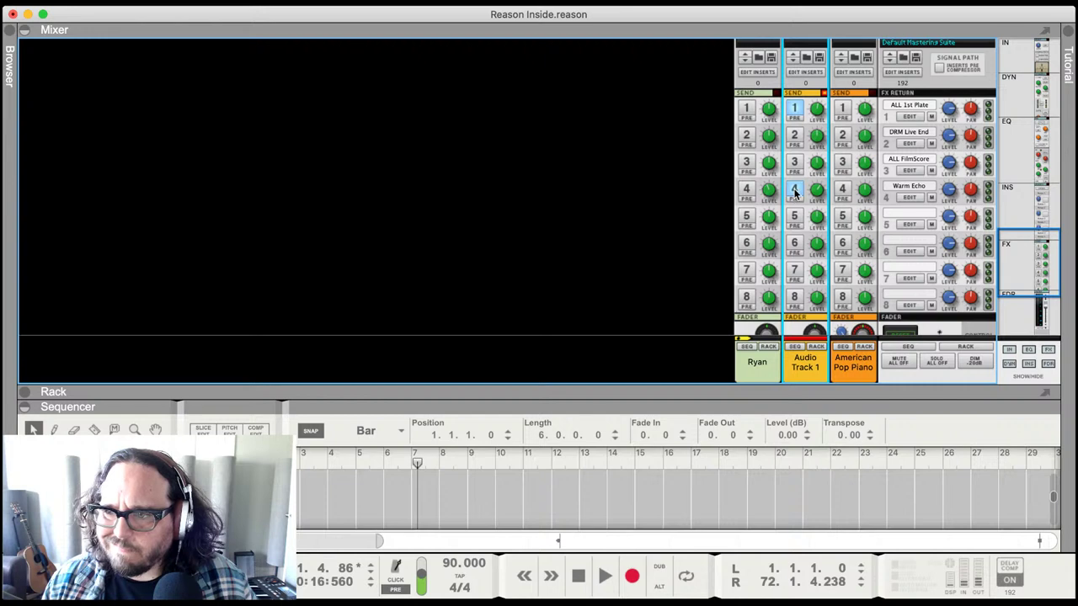
pyautogui.click(206, 411)
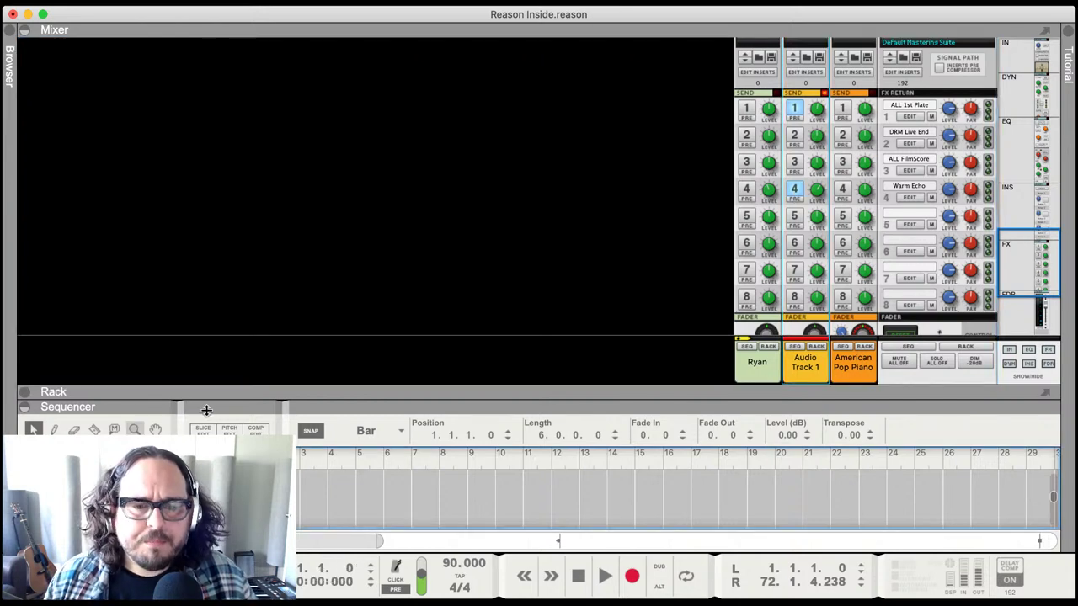
# - Show the rack together with the sequencer and enlarge the sequencer area so the stretched clip is in view
pyautogui.press('F6')
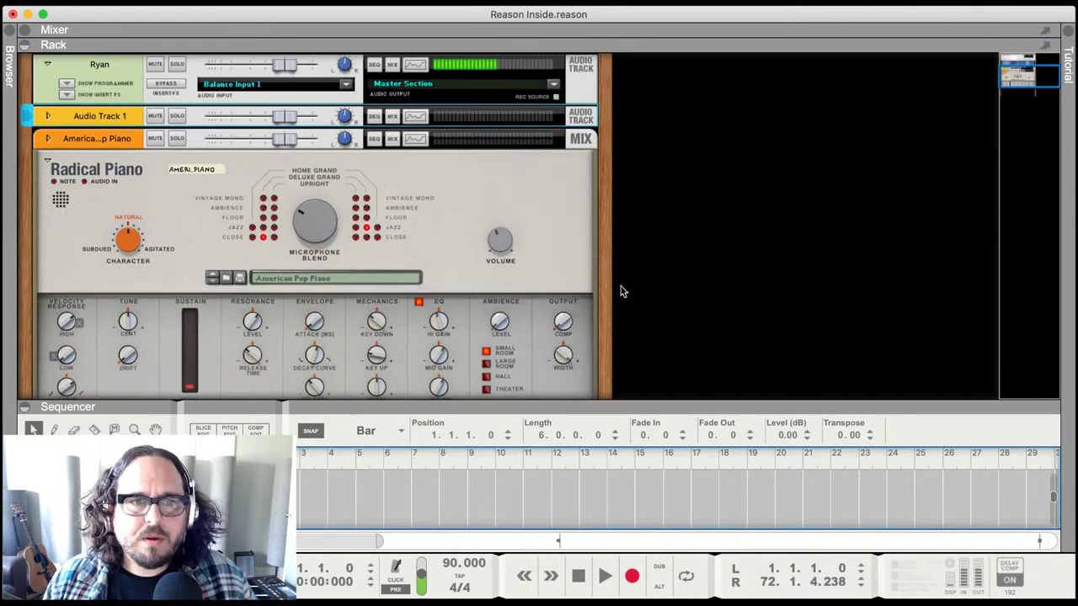
pyautogui.scroll(3, 619, 291)
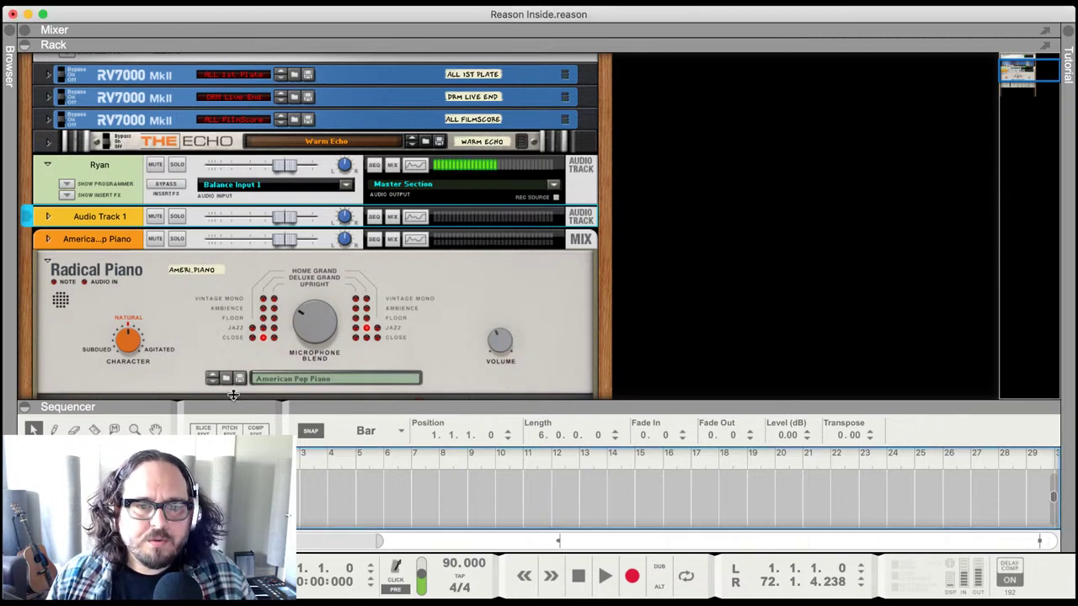
pyautogui.moveTo(233, 396); pyautogui.dragTo(240, 284)
pyautogui.scroll(-5, 248, 242)
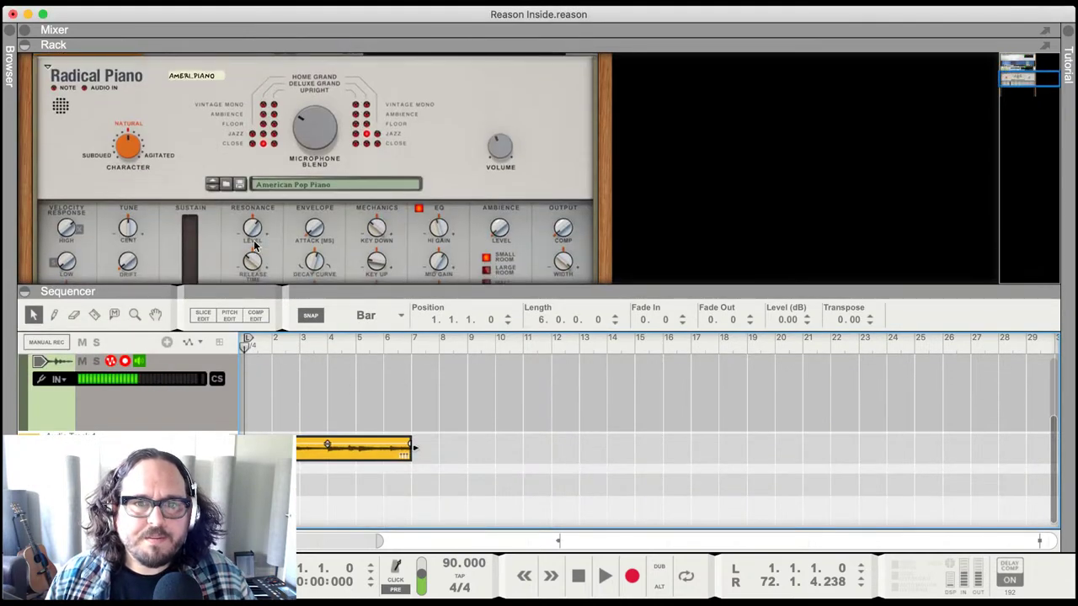
pyautogui.scroll(-1, 255, 245)
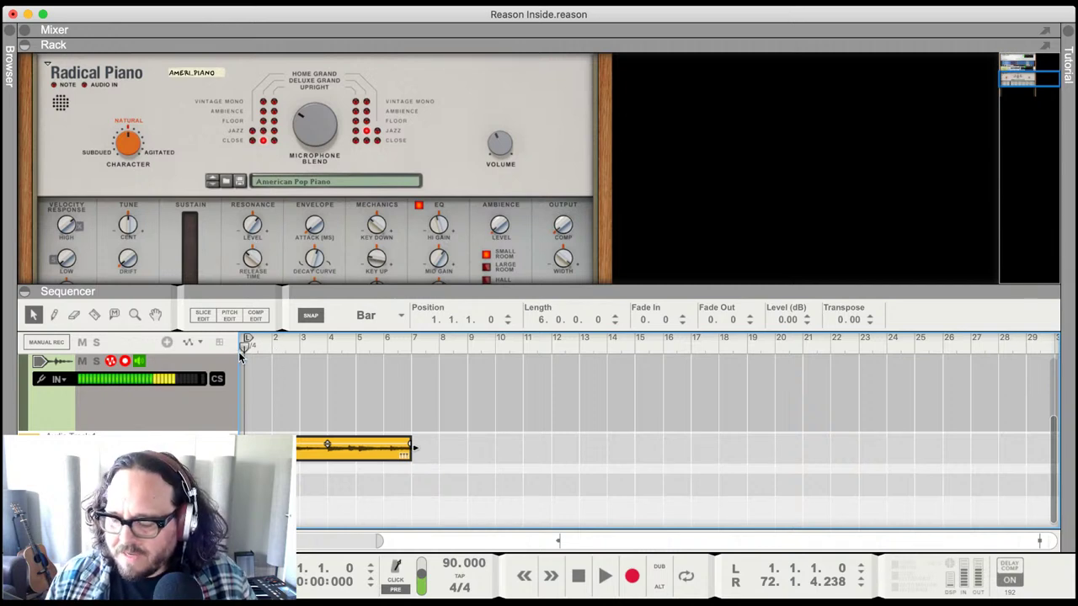
# - Play the clip with both sends from bar 1 and stop in bar 6
pyautogui.press('space')
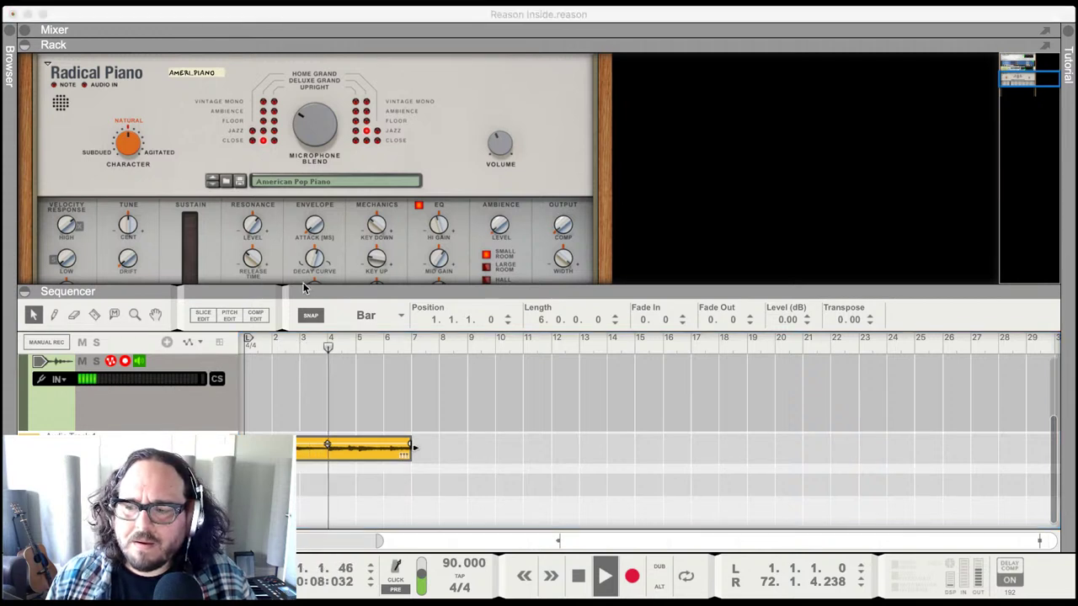
pyautogui.click(229, 347)
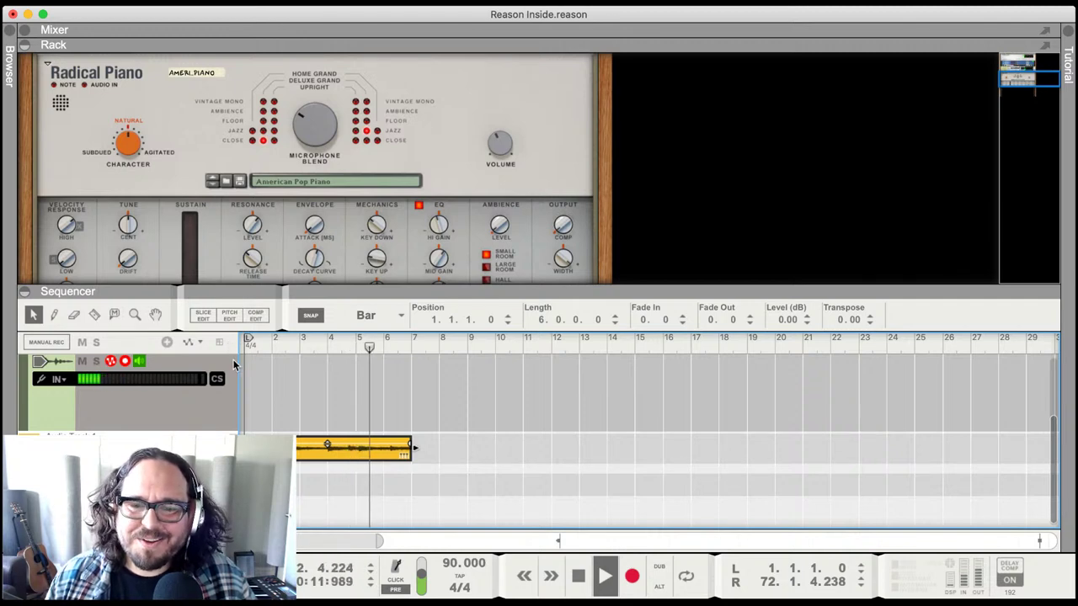
pyautogui.click(234, 359)
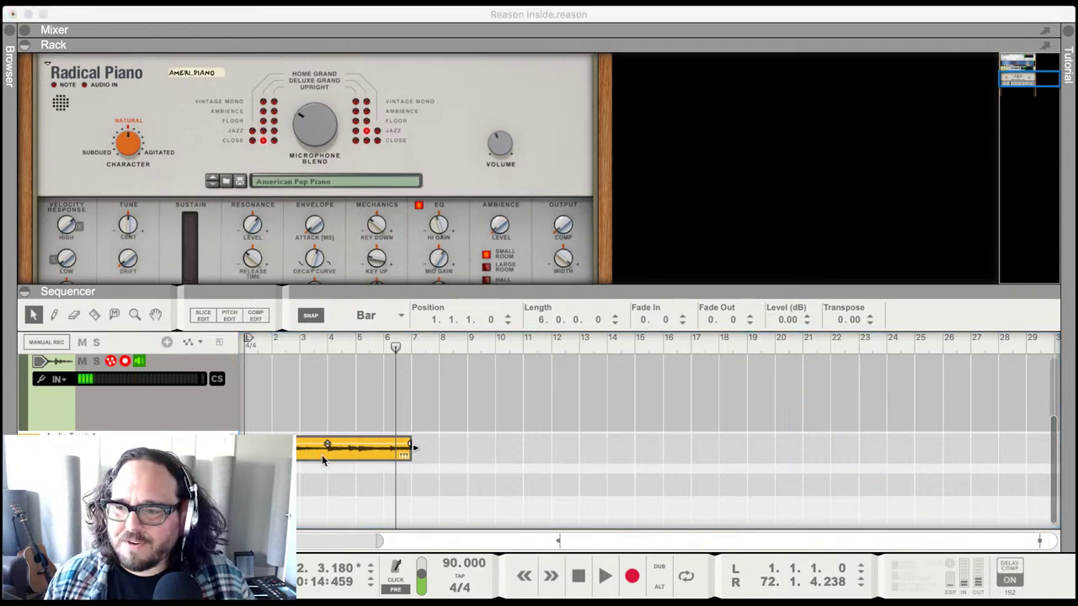
pyautogui.click(173, 283)
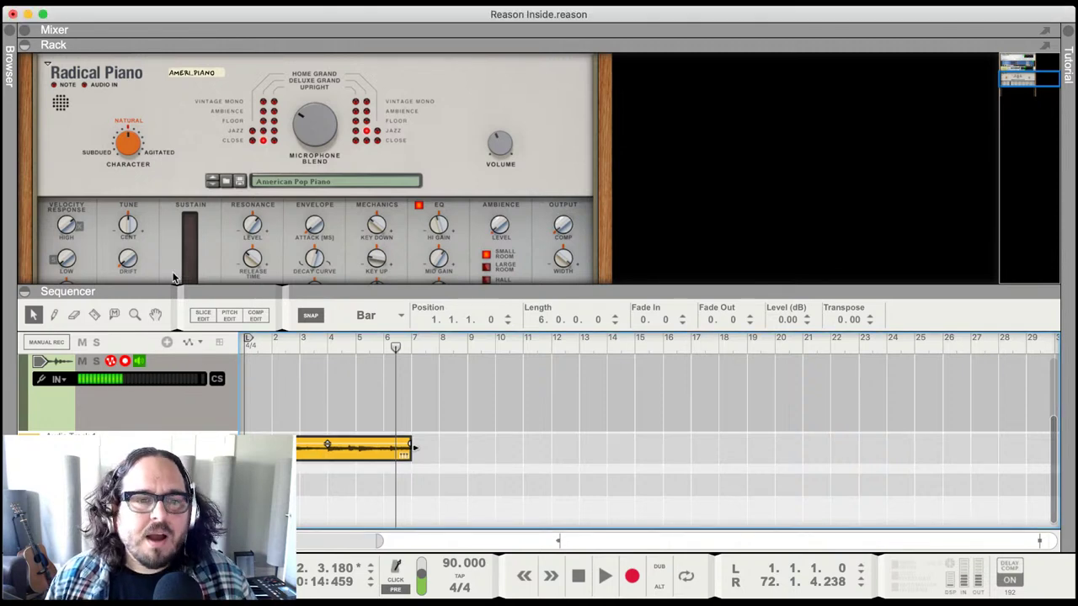
# - Expand Audio Track 1 in the rack to show its insert effects slot and open the browser beside an enlarged rack
pyautogui.scroll(5, 171, 193)
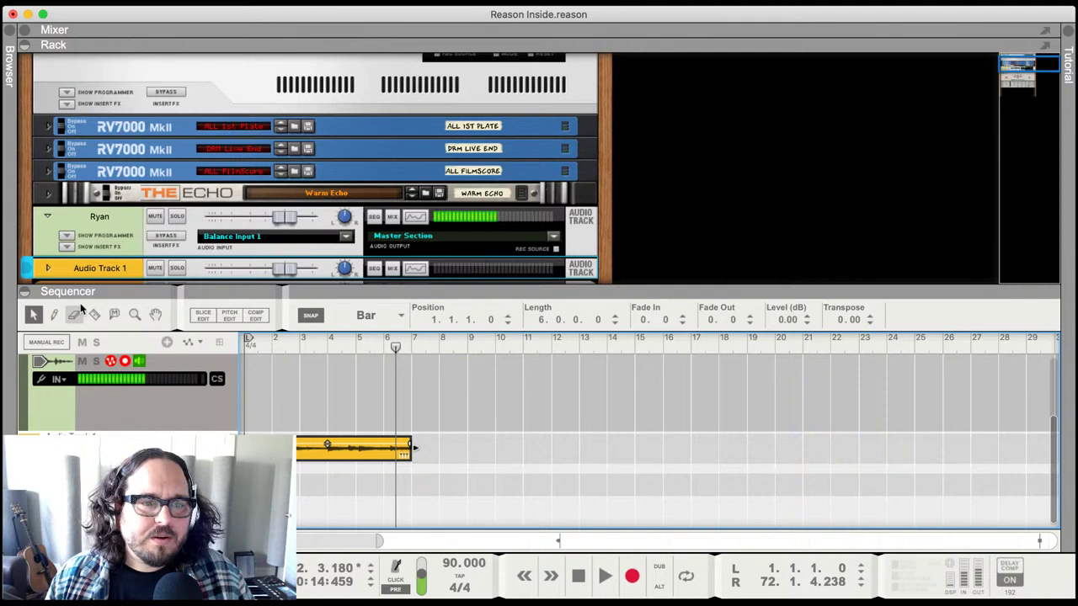
pyautogui.moveTo(78, 310); pyautogui.dragTo(78, 364)
pyautogui.click(53, 268)
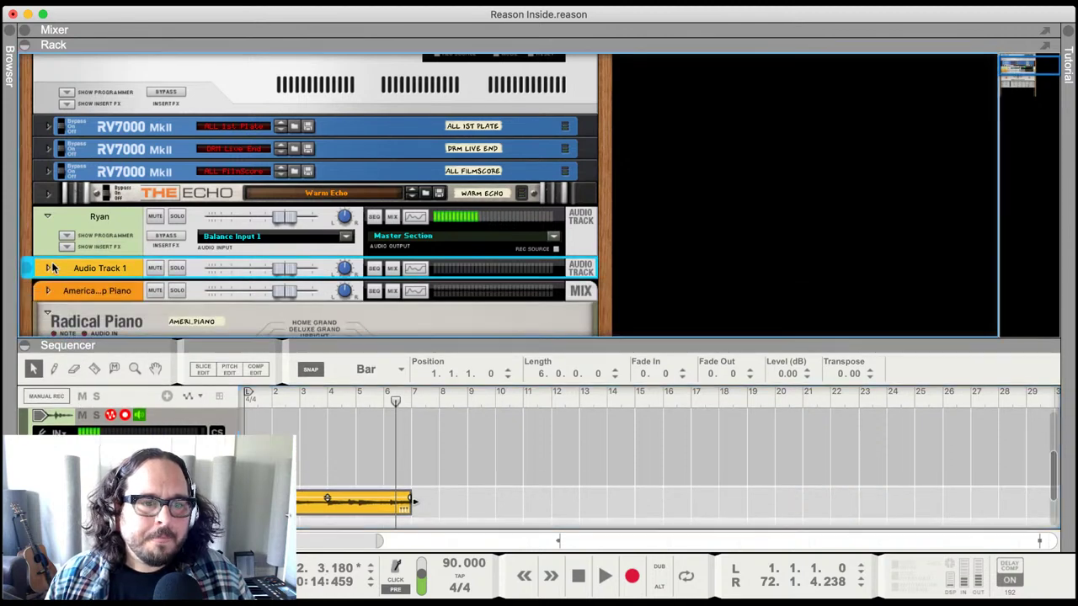
pyautogui.click(51, 267)
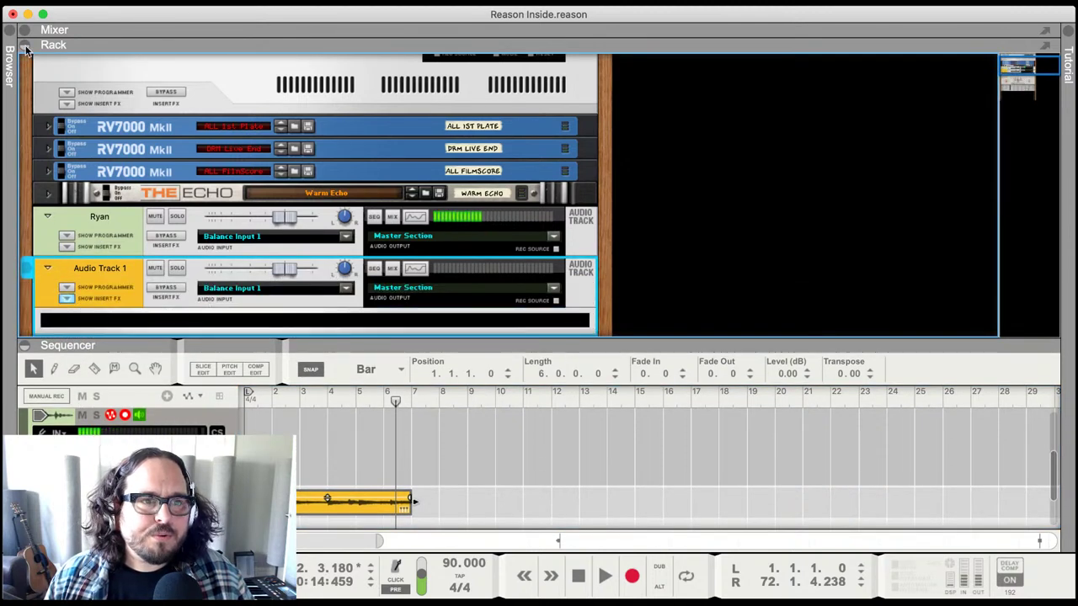
pyautogui.click(14, 28)
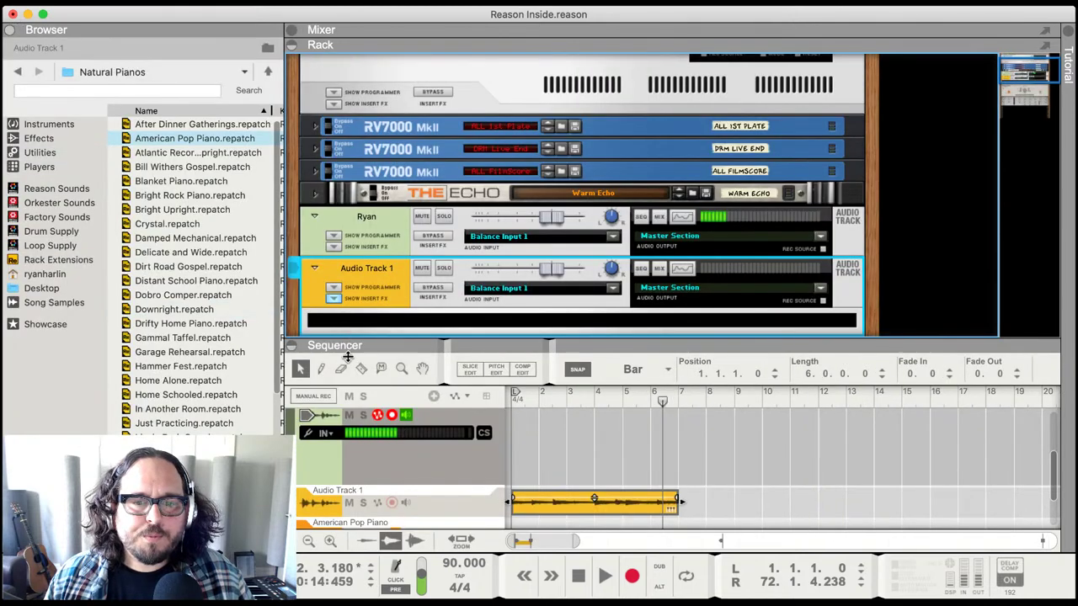
pyautogui.moveTo(348, 357); pyautogui.dragTo(343, 466)
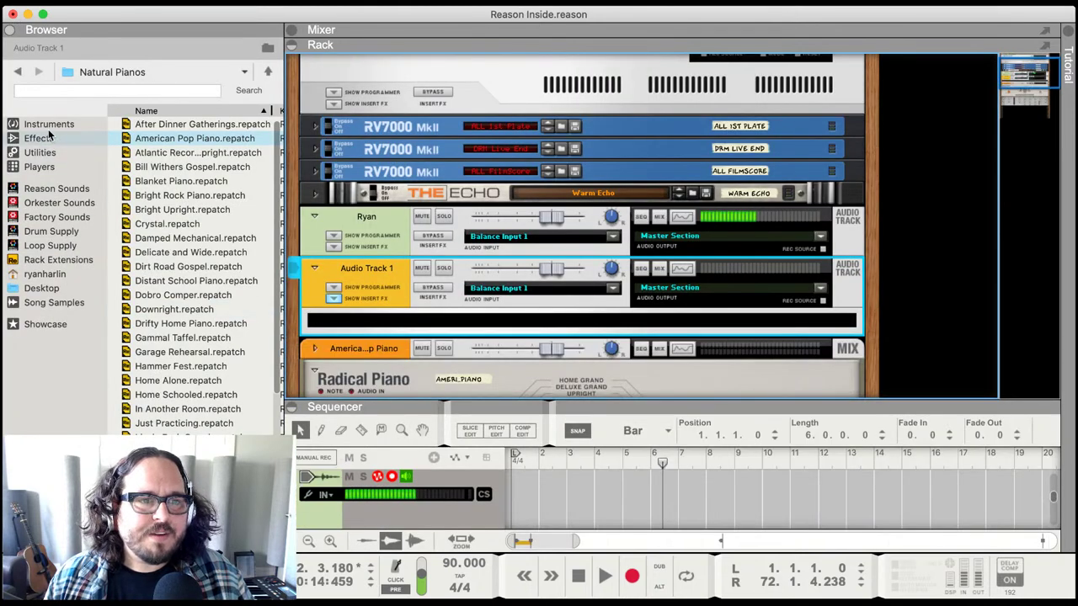
# - Add an Alligator Filter Gate from the Effects collection to Audio Track 1's insert effects slot
pyautogui.click(39, 138)
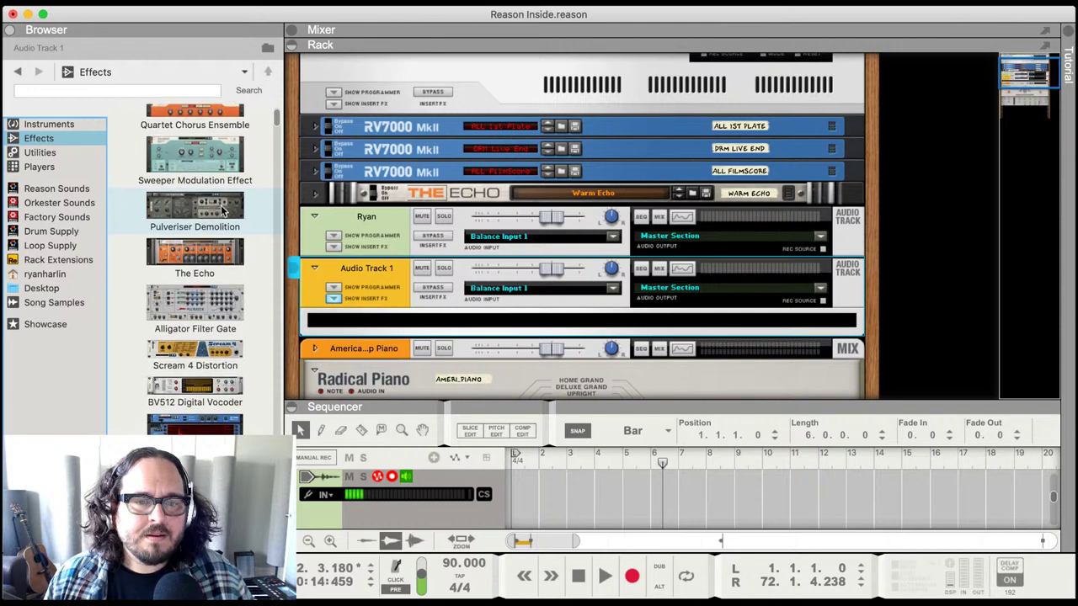
pyautogui.scroll(-3, 221, 211)
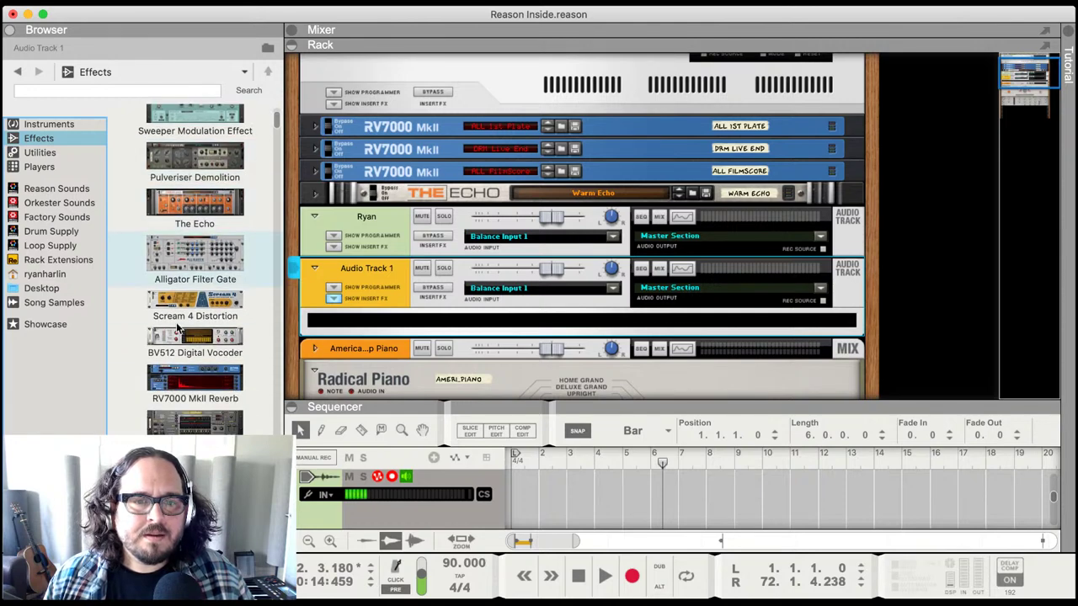
pyautogui.moveTo(195, 253)
pyautogui.mouseDown()
pyautogui.moveTo(424, 331)
pyautogui.moveTo(419, 321)
pyautogui.mouseUp()
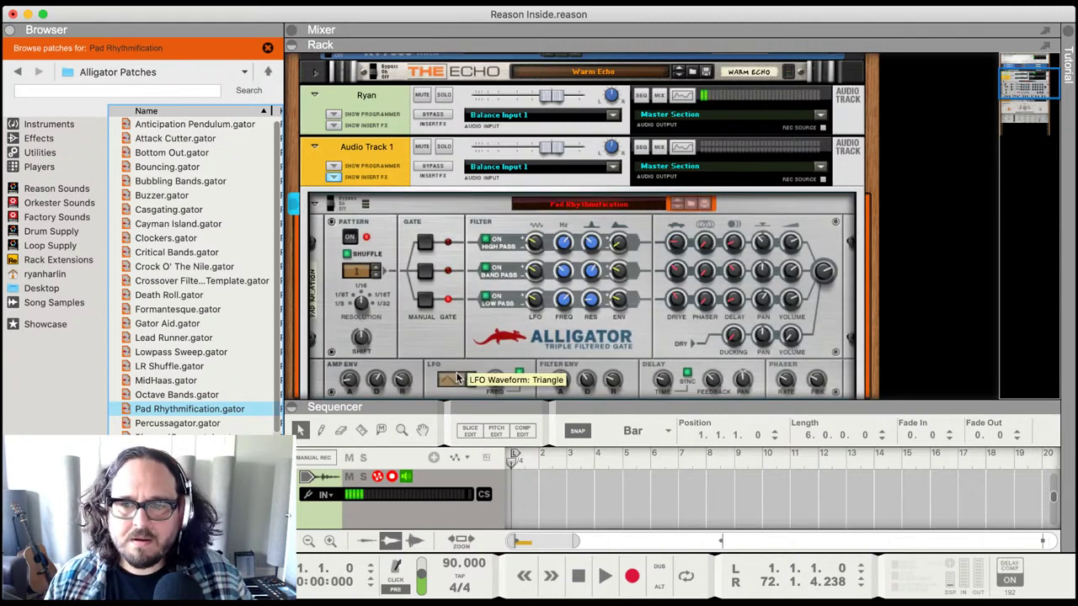
# - Play the start of the clip through the Alligator and slightly lower Audio Track 1's level
pyautogui.press('space')
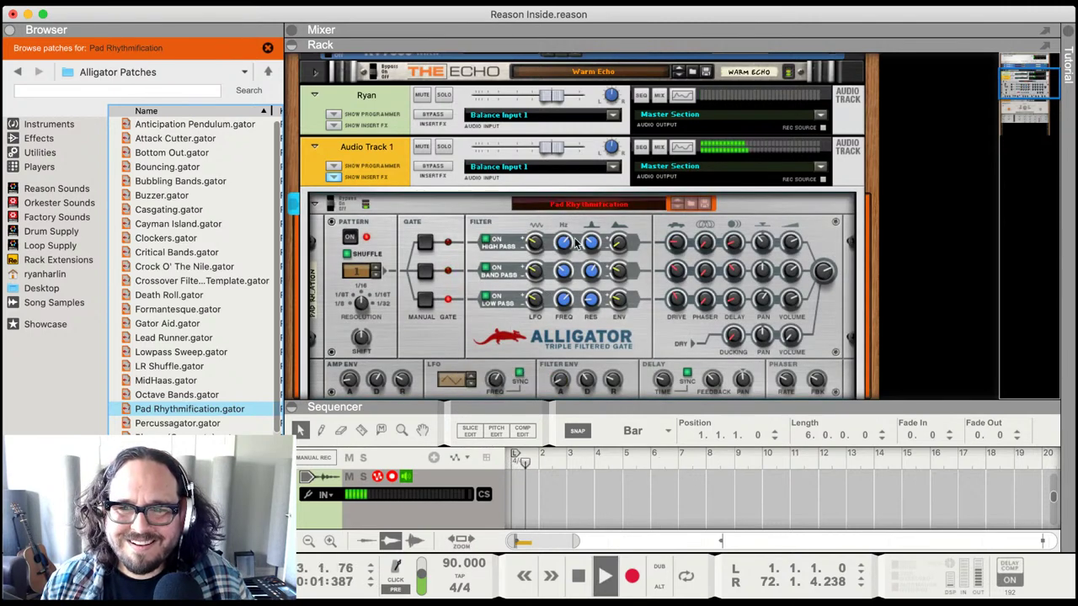
pyautogui.press('space')
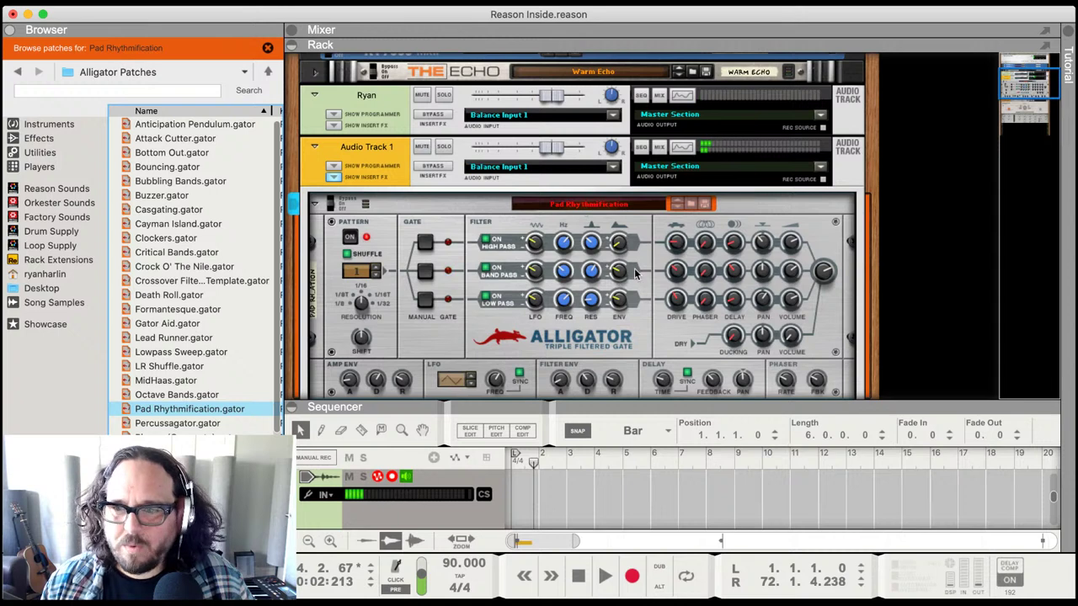
pyautogui.click(544, 151)
pyautogui.moveTo(544, 151); pyautogui.dragTo(537, 151)
# - Audition the Alligator's Attack Cutter patch, switch to Bottom Out during playback, and stop in bar 5
pyautogui.click(584, 192)
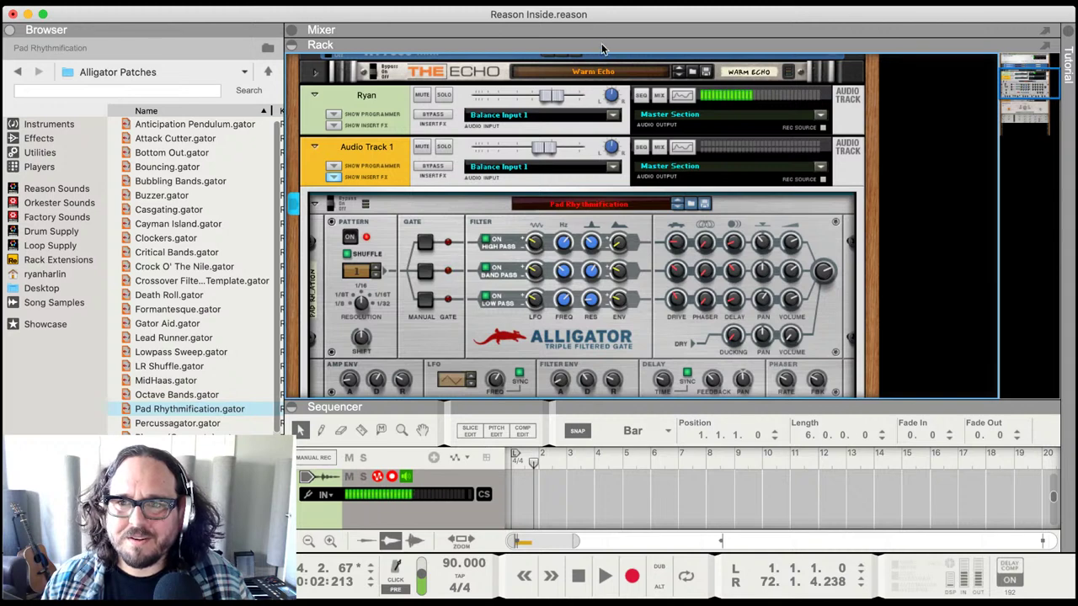
pyautogui.press('super+z')
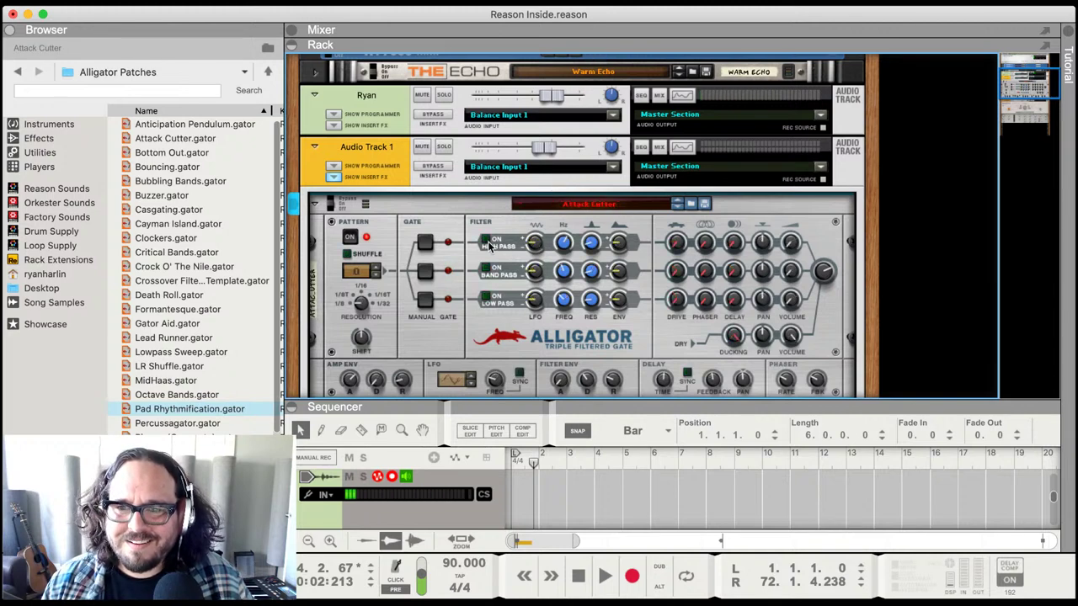
pyautogui.press('space')
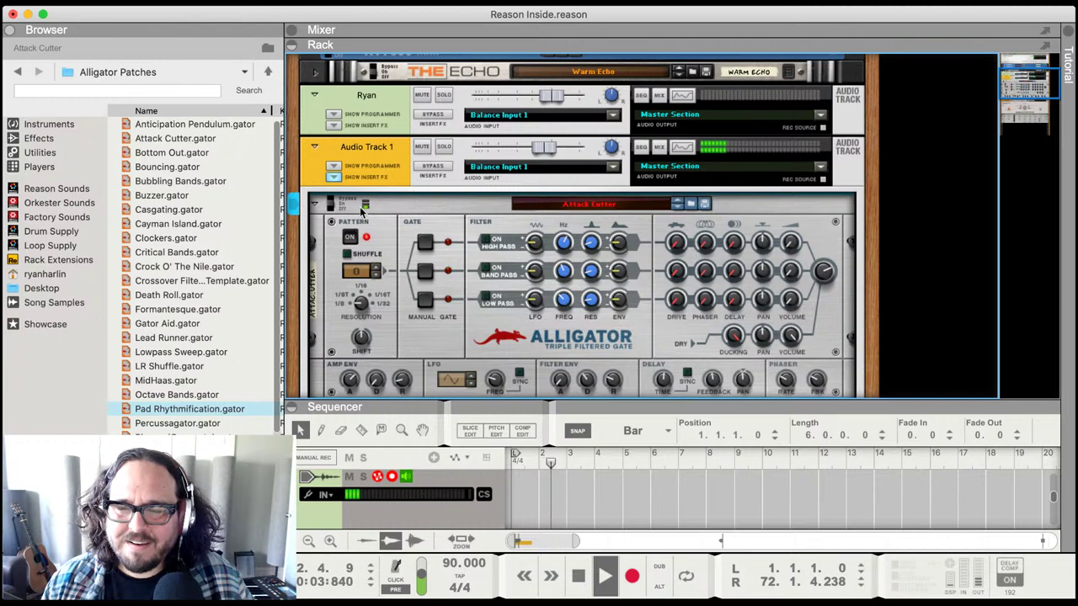
pyautogui.click(677, 204)
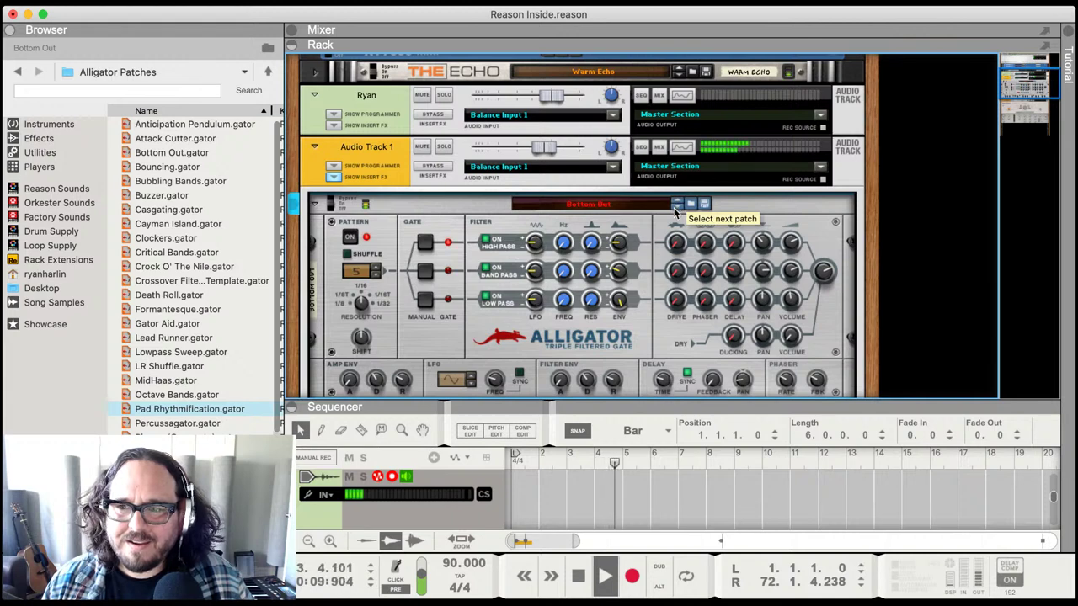
pyautogui.press('space')
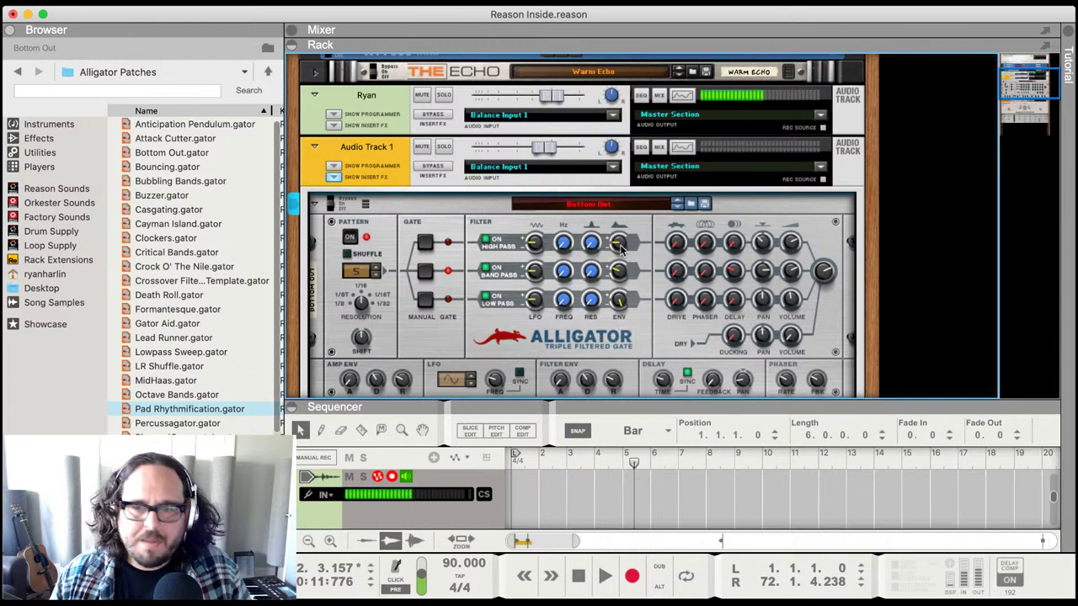
# - Hide the sequencer, examine Audio Track 1's sends in the enlarged mixer, and return to the full-height rack with the Alligator
pyautogui.press('F7')
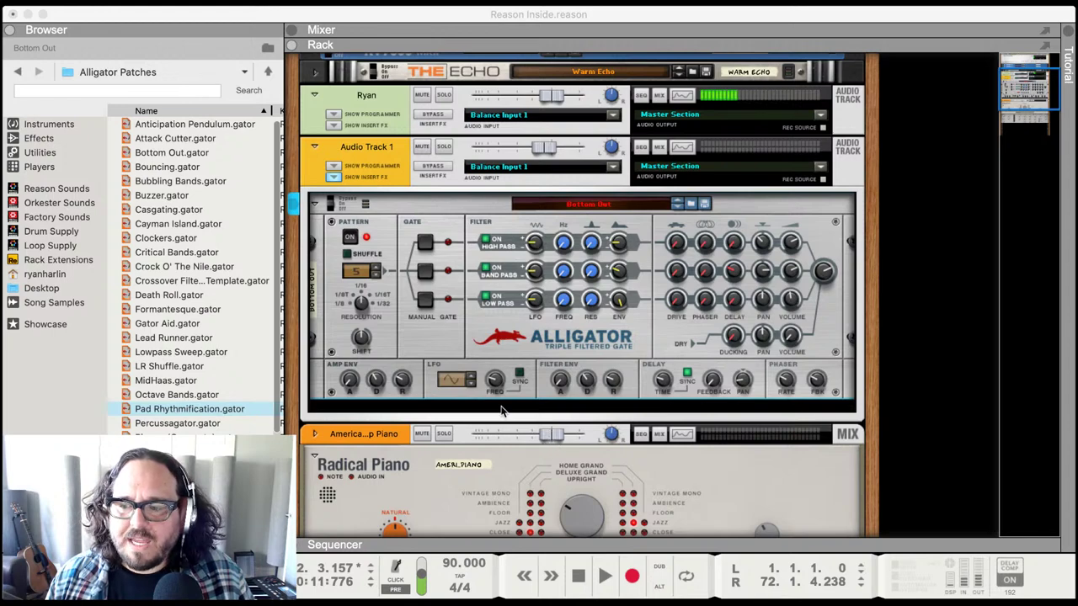
pyautogui.click(513, 326)
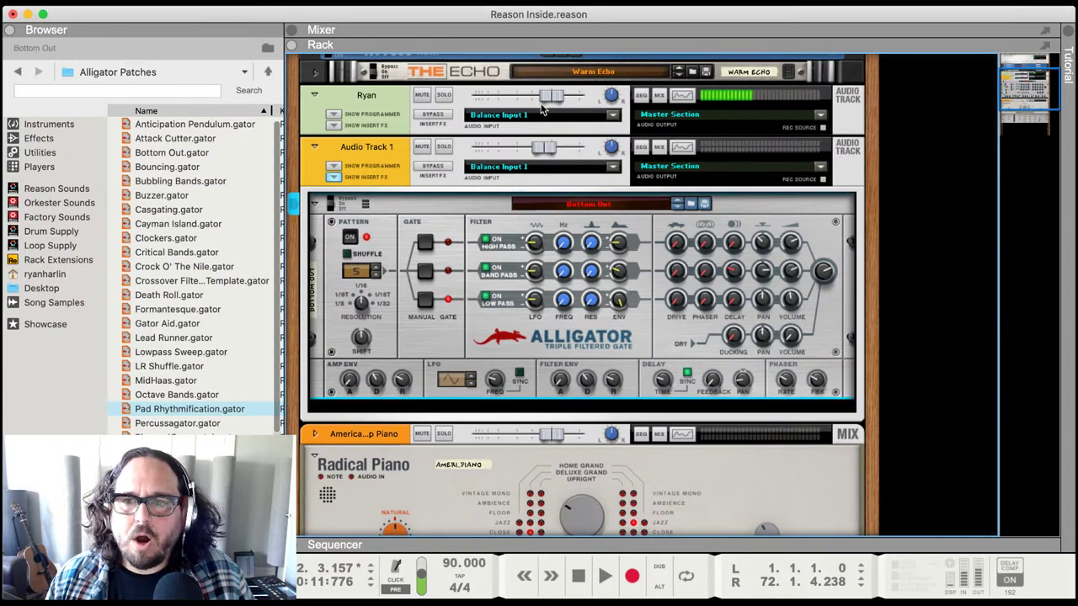
pyautogui.press('F5')
pyautogui.moveTo(527, 168)
pyautogui.mouseDown()
pyautogui.moveTo(525, 180)
pyautogui.moveTo(520, 148)
pyautogui.mouseUp()
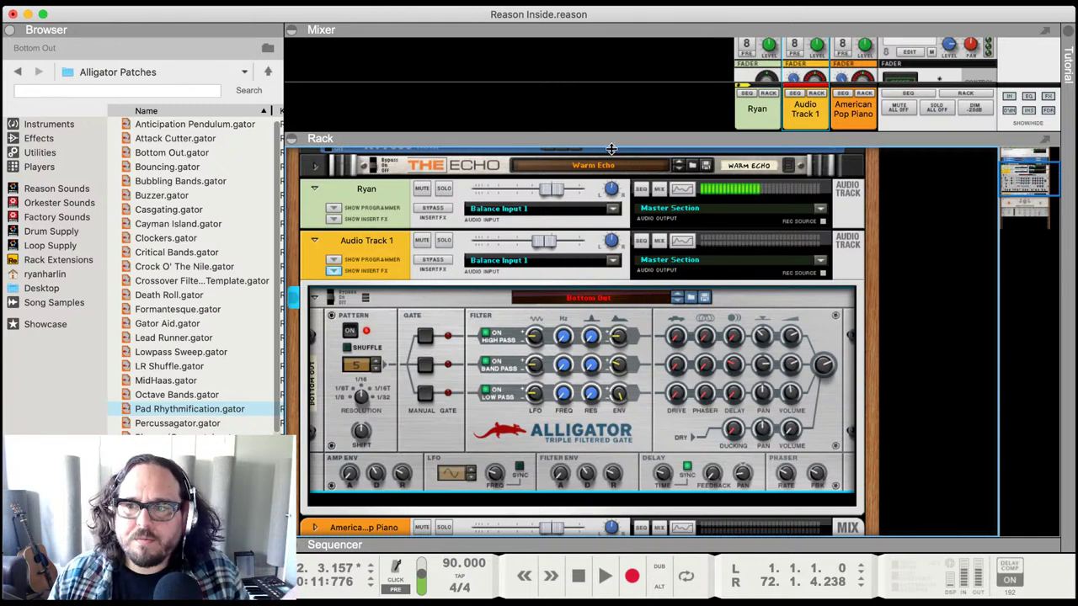
pyautogui.moveTo(611, 150); pyautogui.dragTo(638, 596)
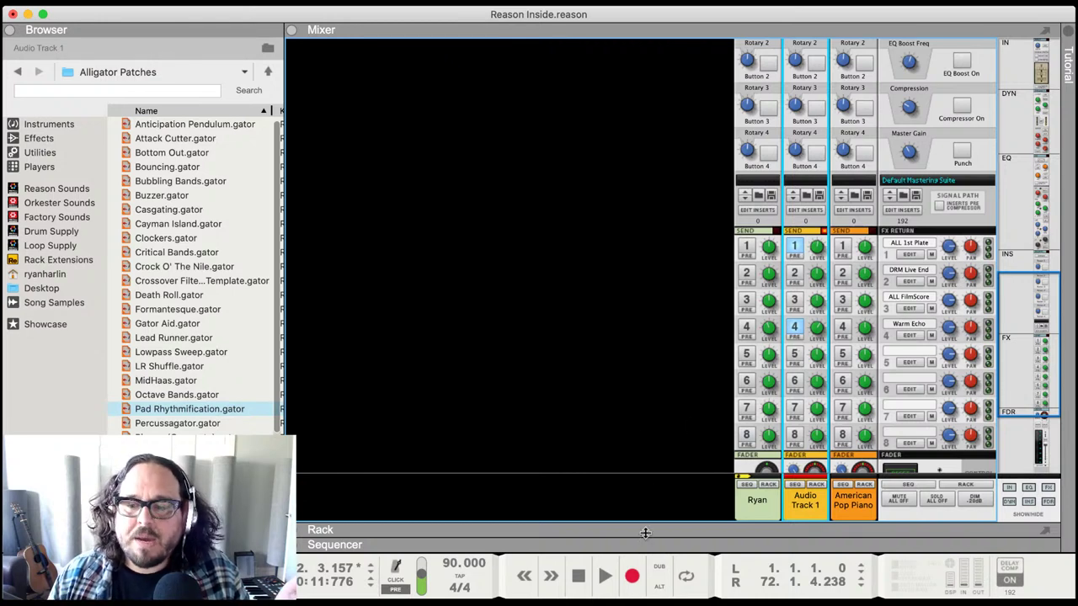
pyautogui.moveTo(645, 540); pyautogui.dragTo(674, 408)
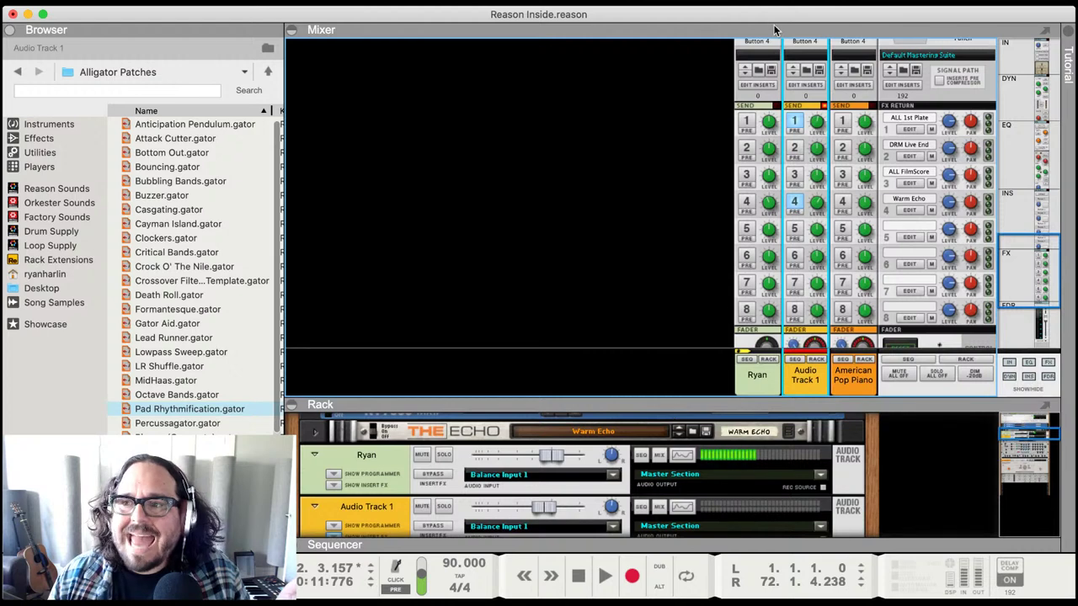
pyautogui.moveTo(553, 419); pyautogui.dragTo(556, 49)
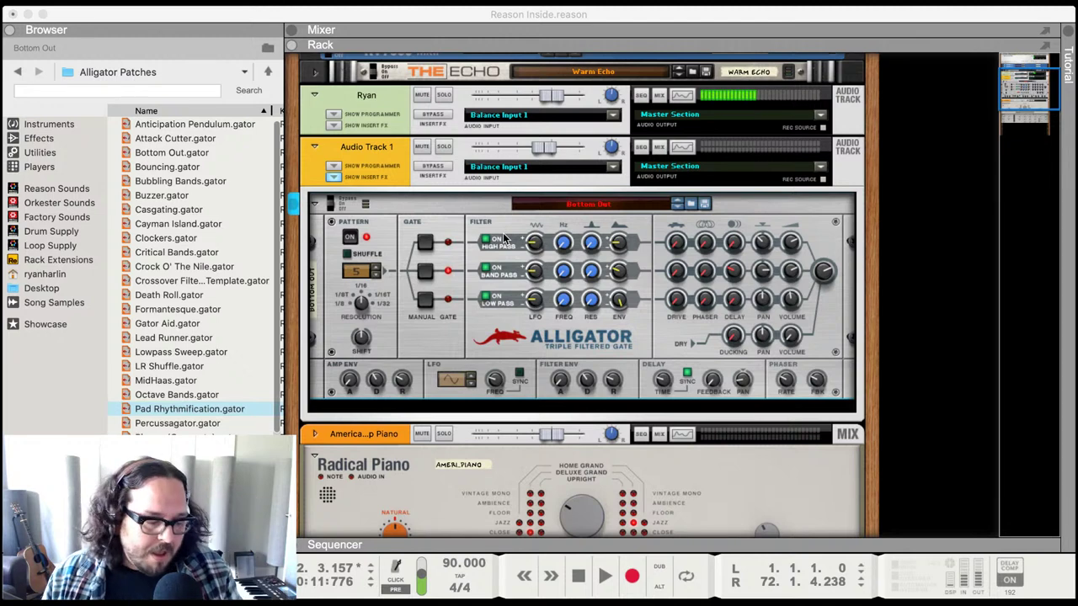
# - Audition the Alligator patches Bouncing, Bubbling Bands and Casgating during playback, and settle on Cayman Island
pyautogui.click(580, 258)
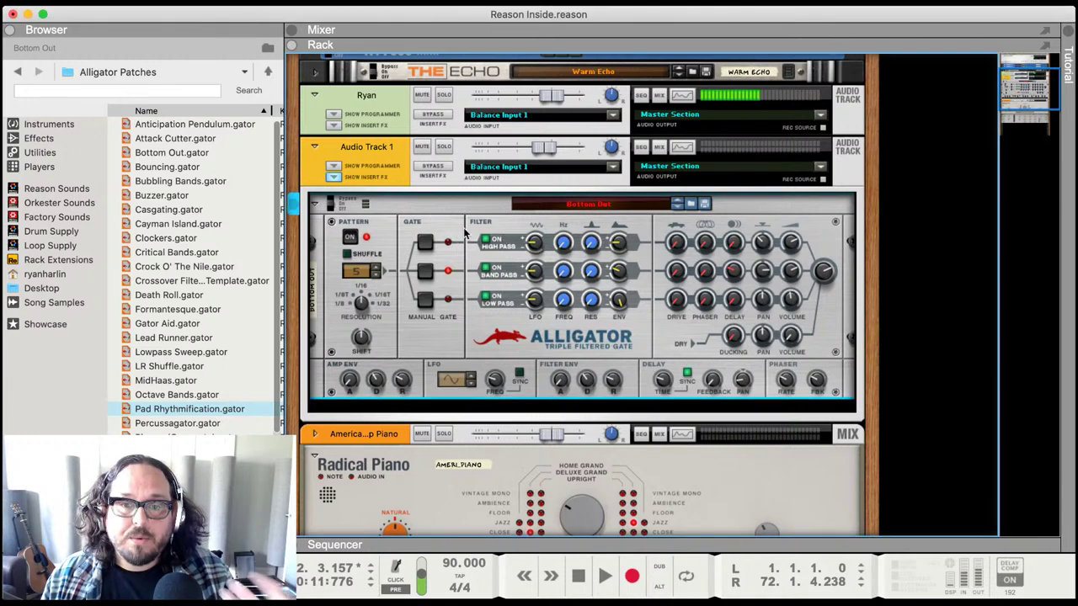
pyautogui.press('space')
pyautogui.click(678, 205)
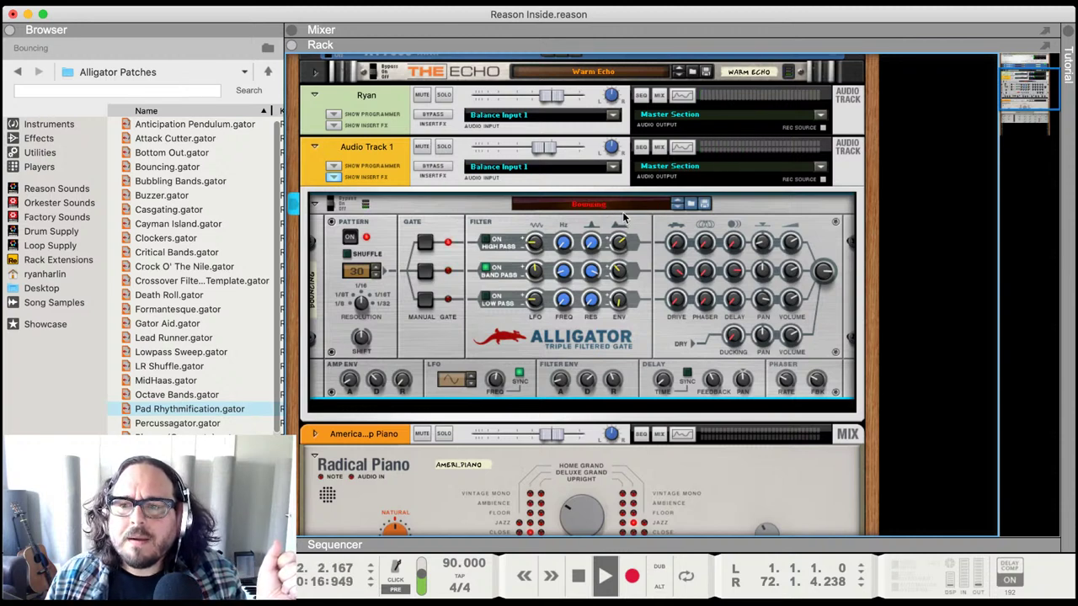
pyautogui.press('Down')
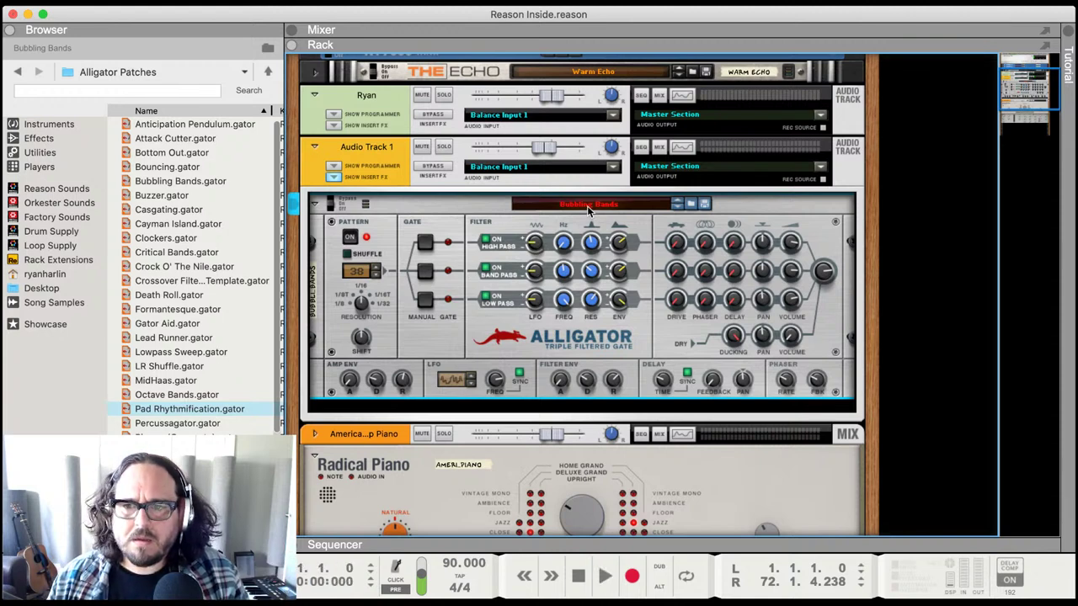
pyautogui.click(676, 208)
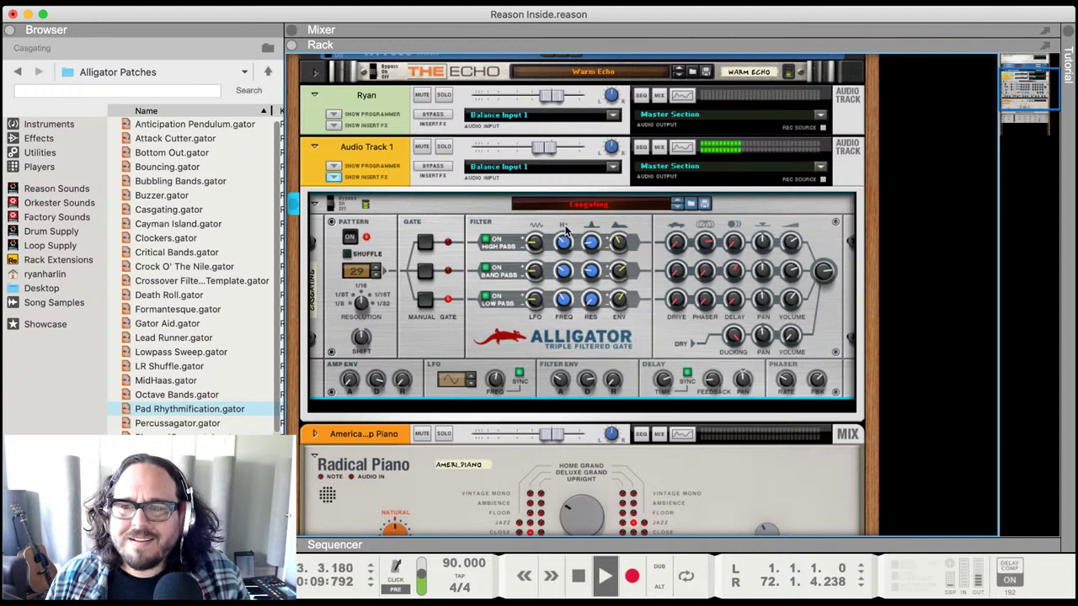
pyautogui.click(677, 205)
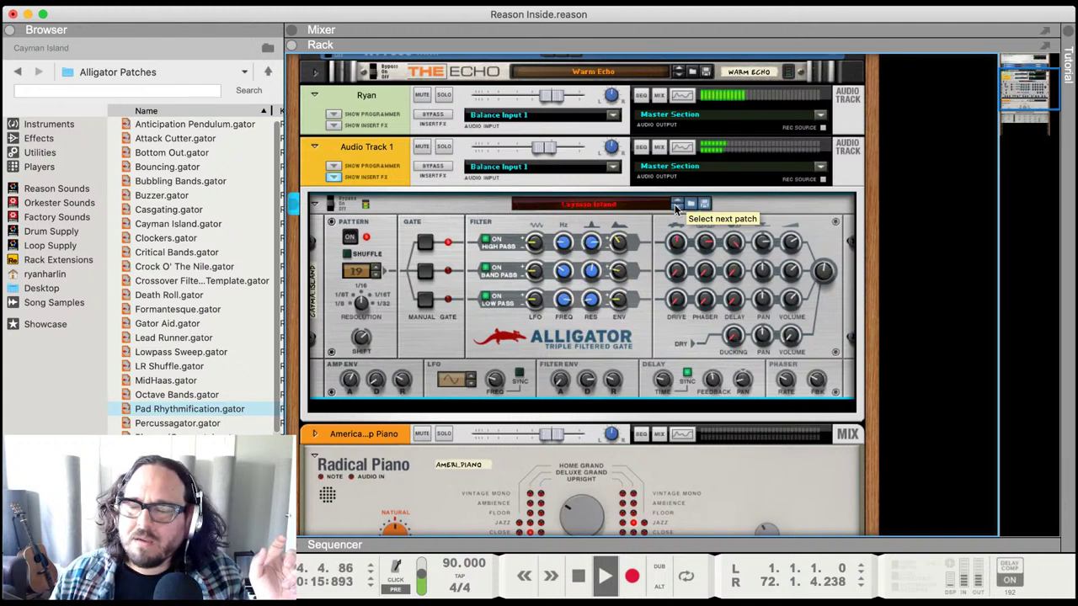
pyautogui.press('space')
pyautogui.press('space')
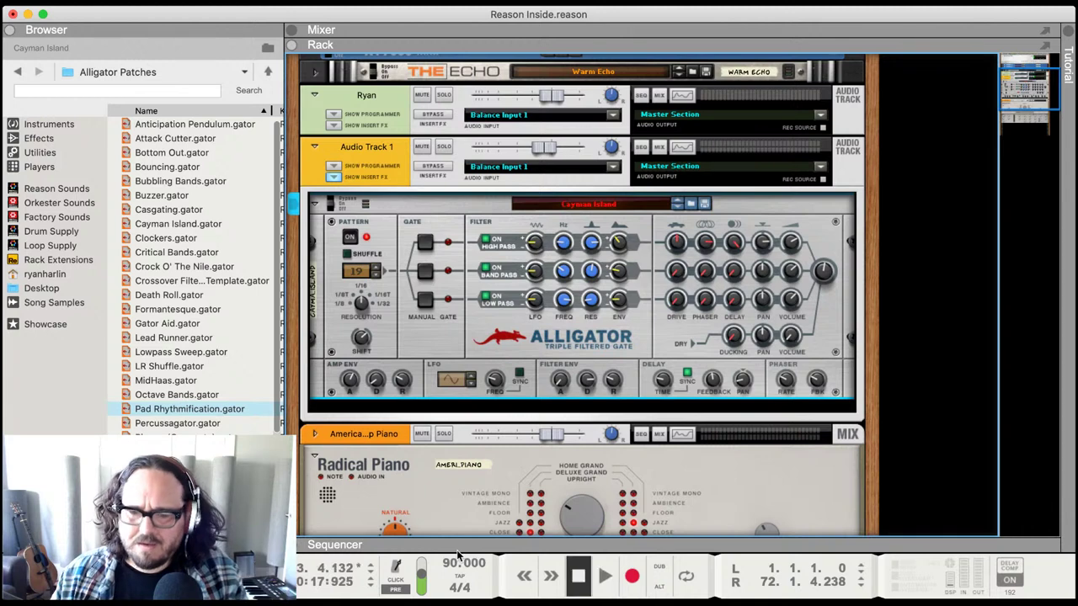
# - Reveal and enlarge the sequencer, set the right locator to bar 7, and turn on looping
pyautogui.moveTo(472, 558); pyautogui.dragTo(510, 367)
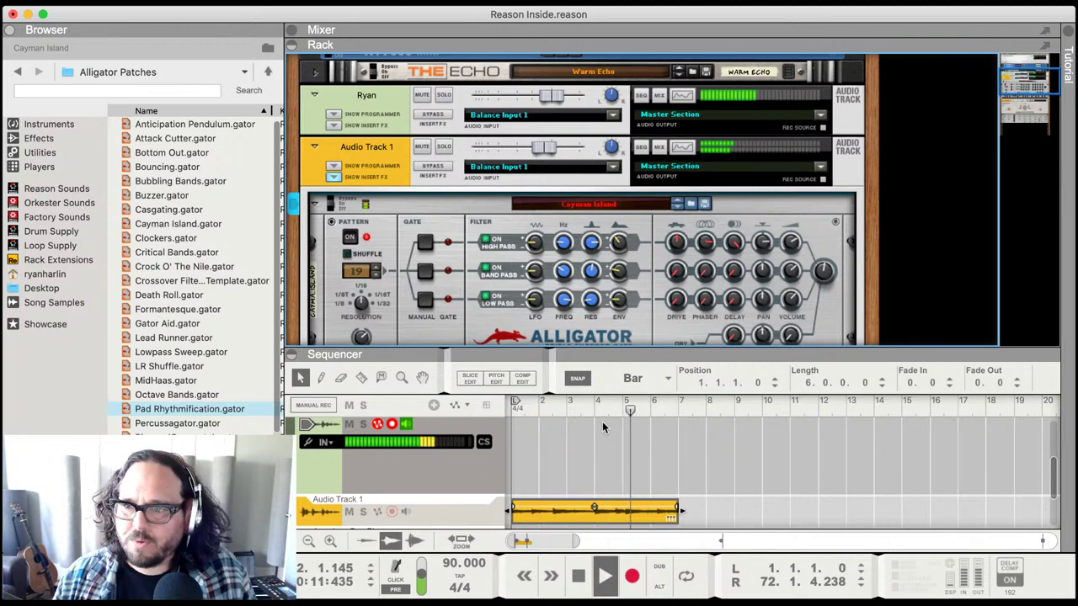
pyautogui.keyDown('alt'); pyautogui.click(679, 404); pyautogui.keyUp('alt')
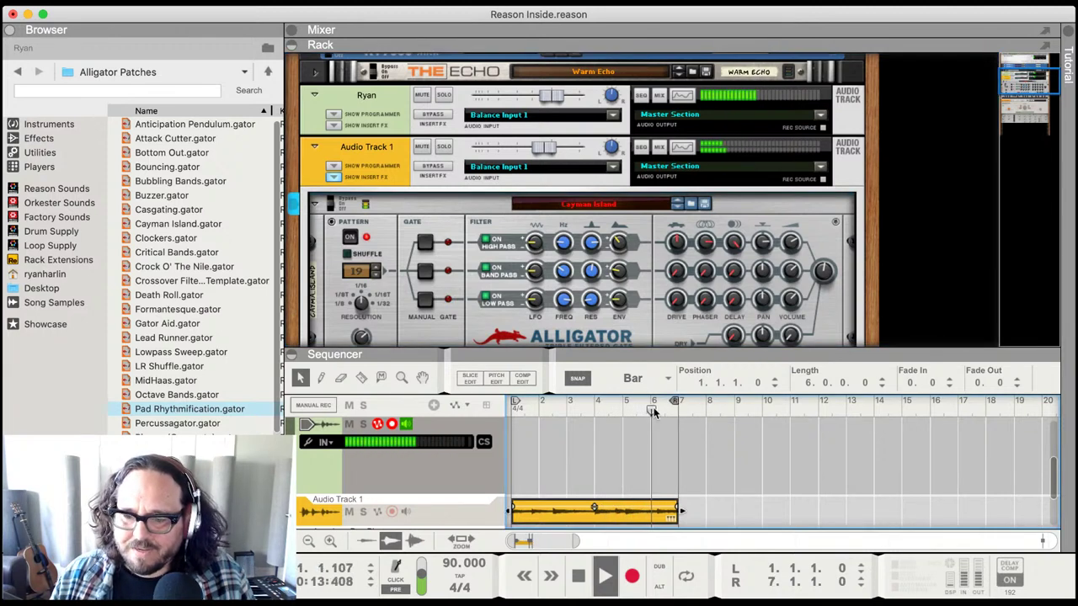
pyautogui.press('l')
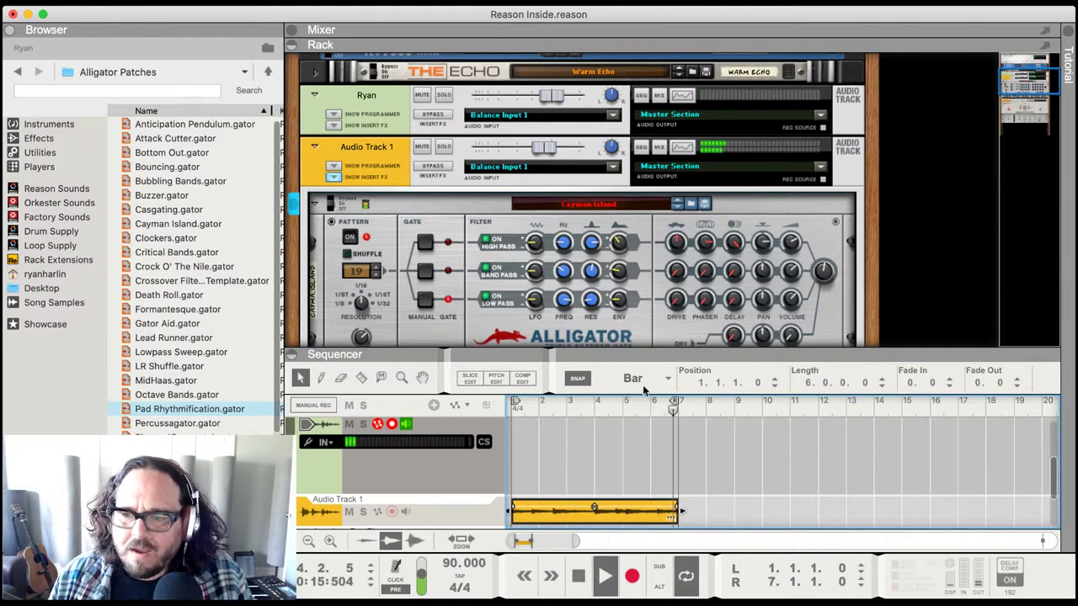
pyautogui.moveTo(638, 349); pyautogui.dragTo(638, 126)
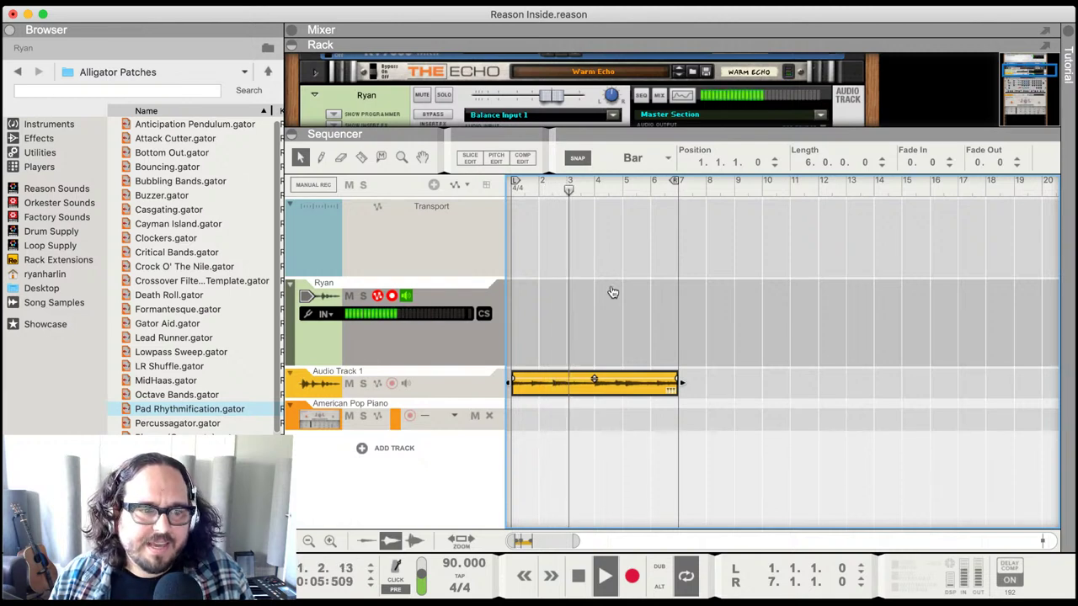
# - Duplicate Audio Track 1's six-bar clip three times in a row and extend the right locator to bar 25
pyautogui.click(569, 378)
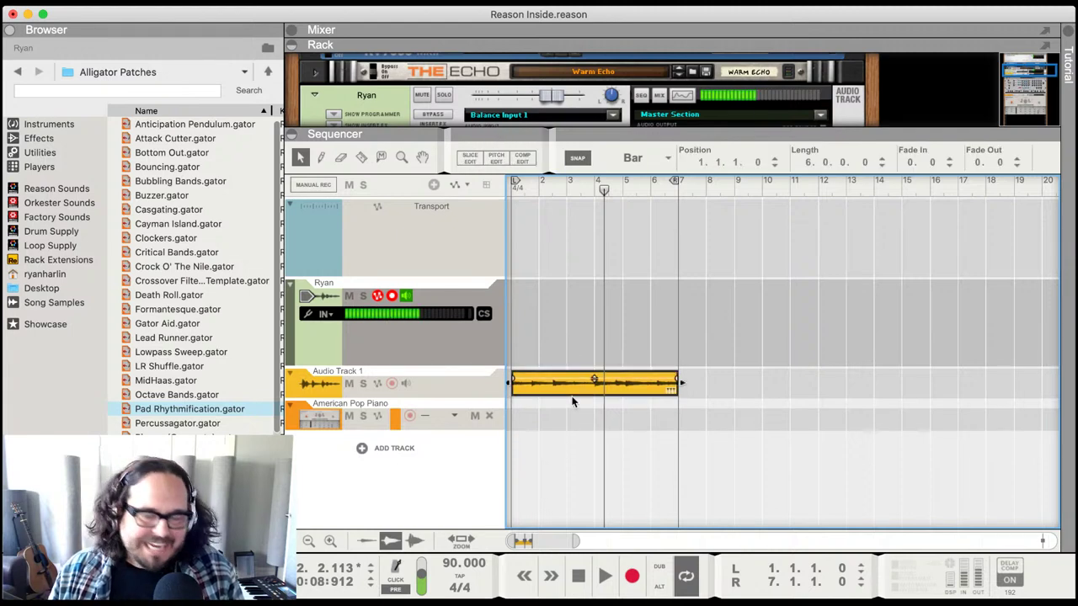
pyautogui.press('super+d')
pyautogui.press('super+d')
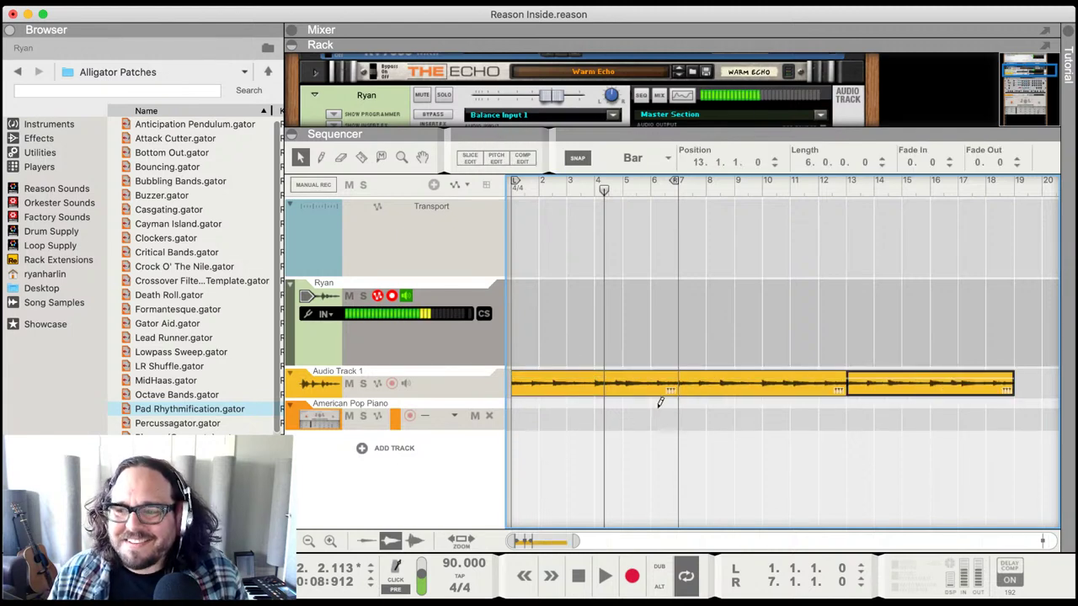
pyautogui.scroll(-2, 654, 397)
pyautogui.scroll(-1, 616, 379)
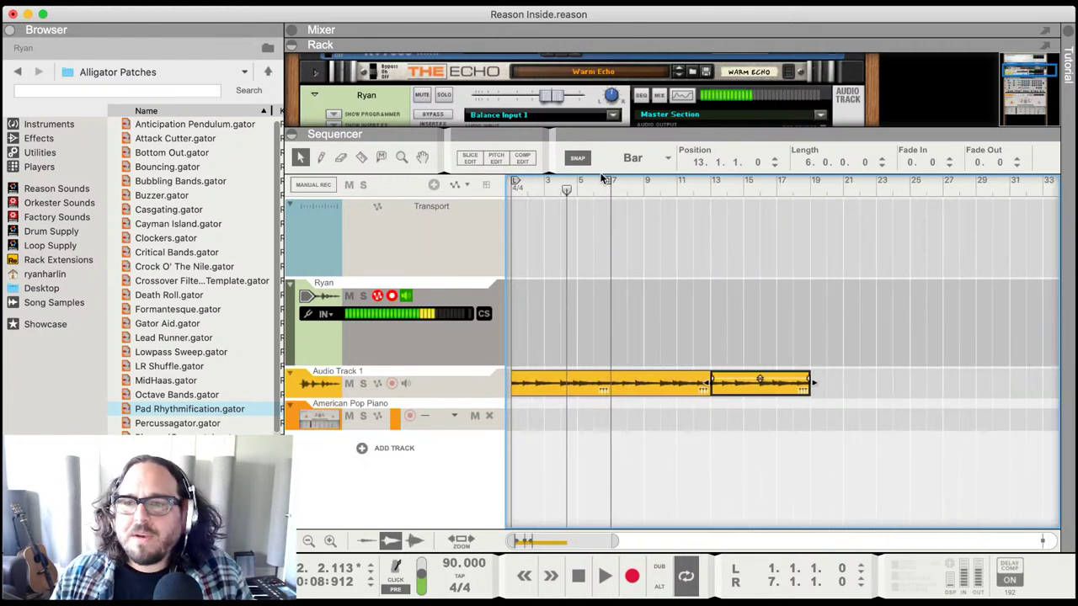
pyautogui.moveTo(611, 184); pyautogui.dragTo(743, 183)
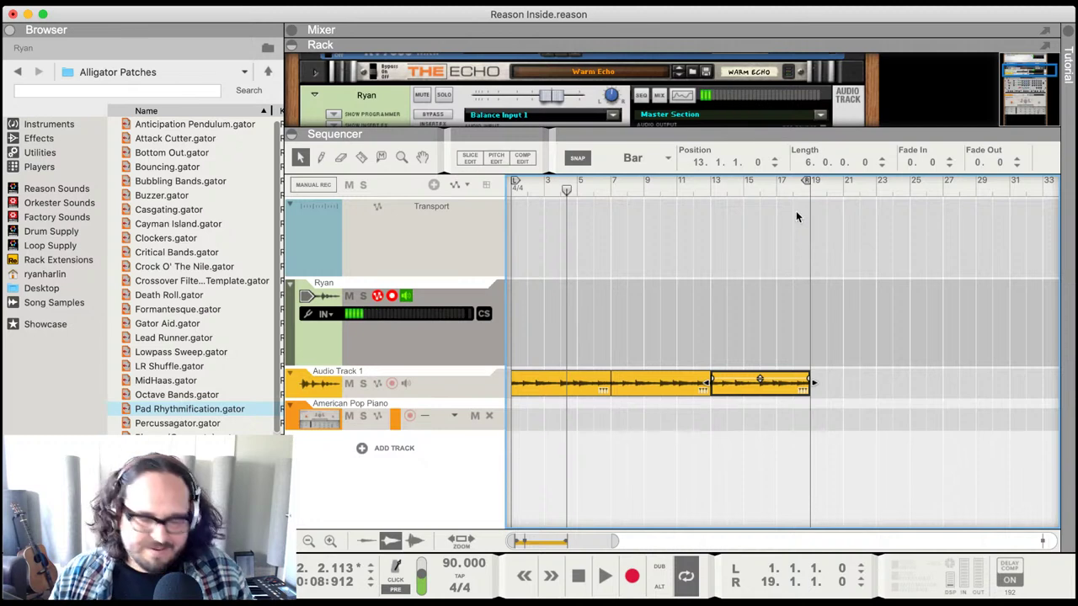
pyautogui.press('super+d')
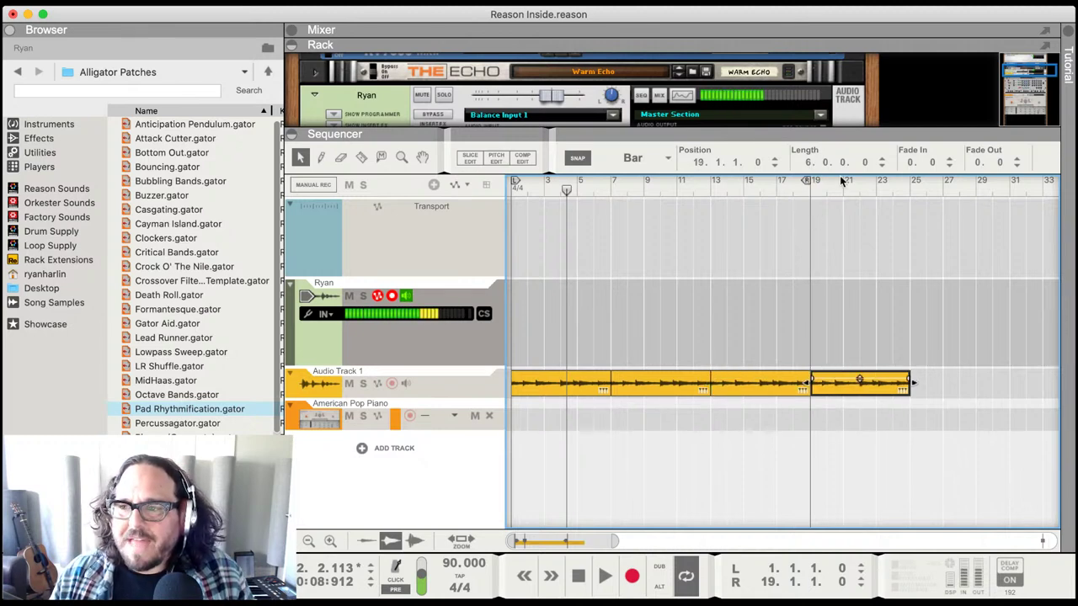
pyautogui.moveTo(807, 181); pyautogui.dragTo(909, 202)
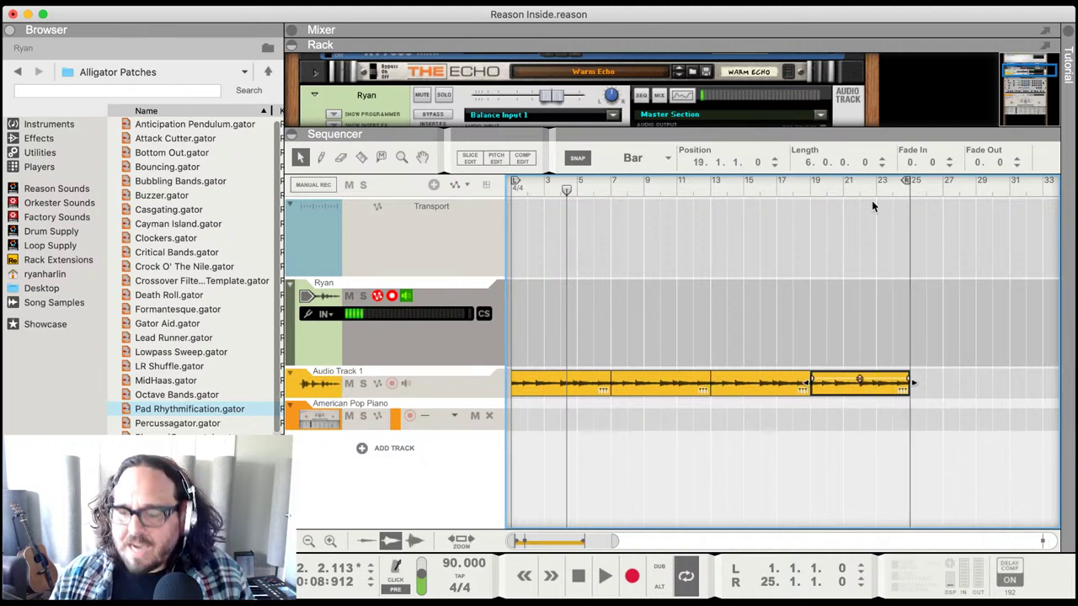
# - Play Audio Track 1 from bar 4 and again from just before bar 7 to check the join between the first two clips
pyautogui.press('Return')
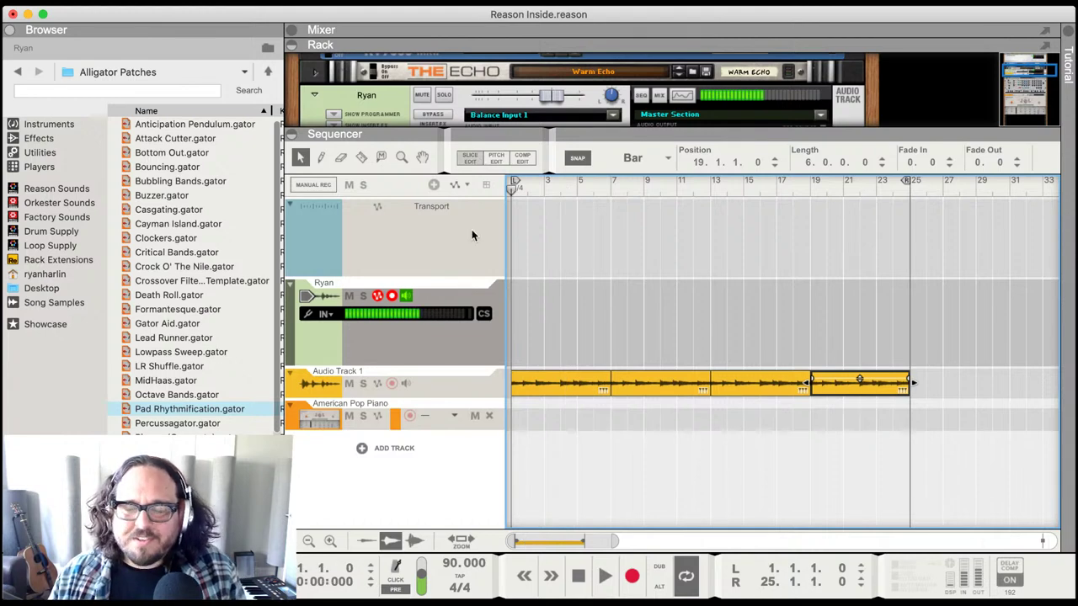
pyautogui.click(561, 188)
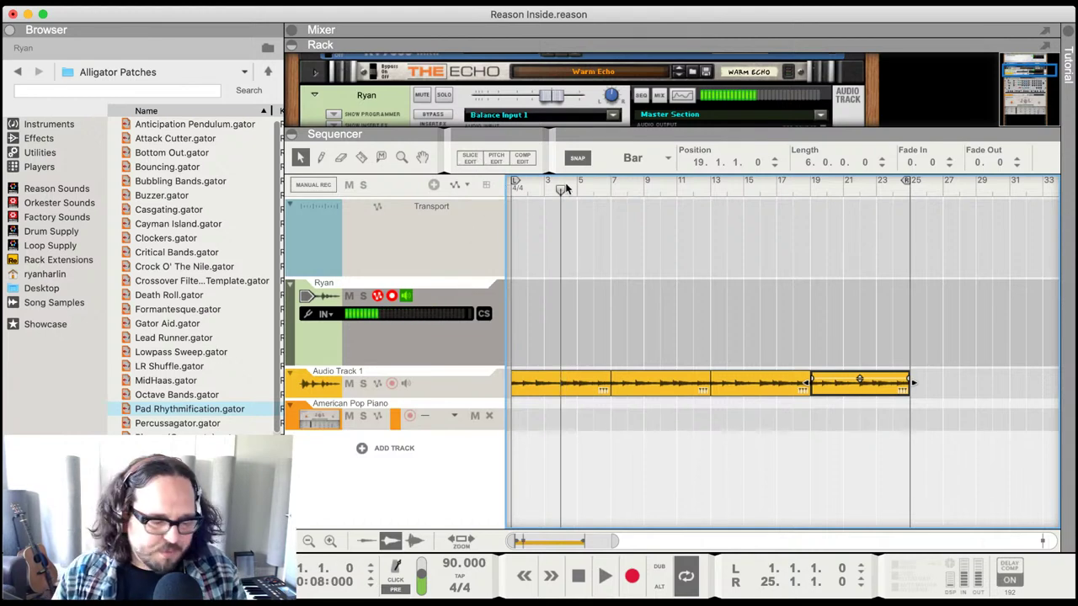
pyautogui.press('space')
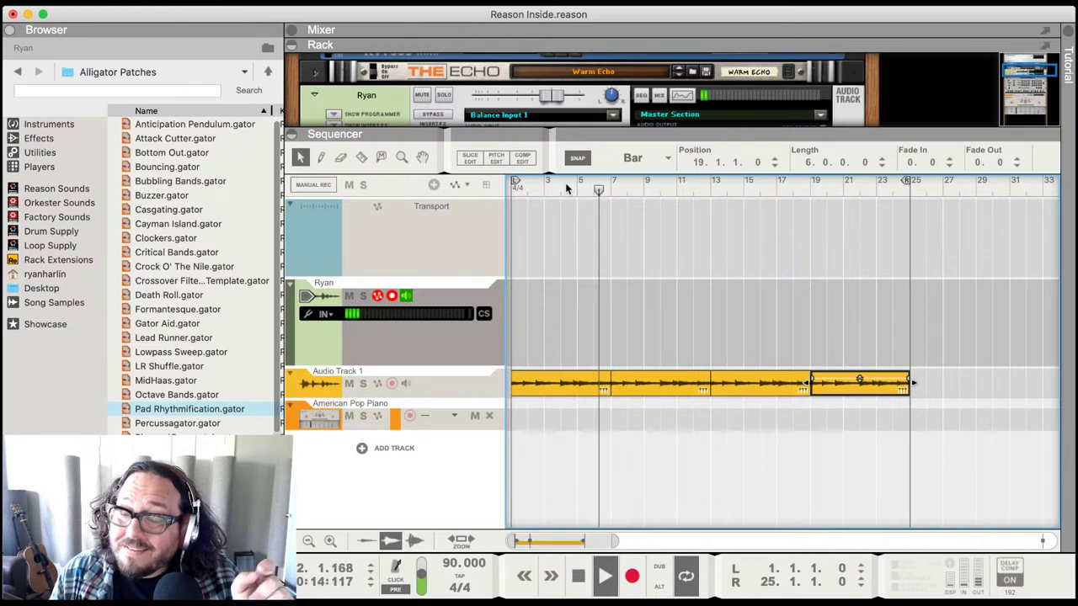
pyautogui.press('space')
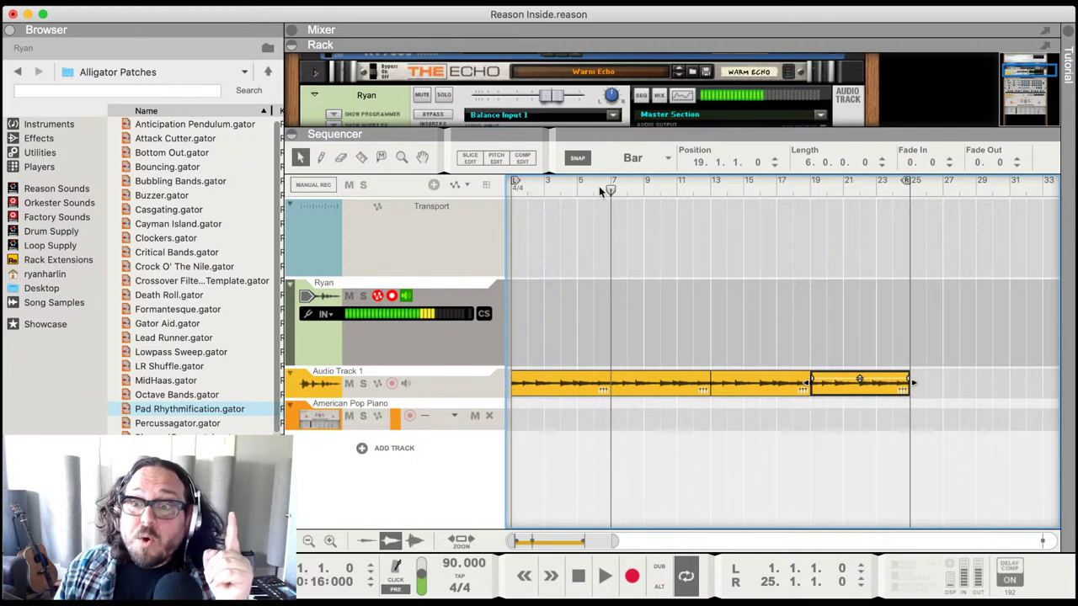
pyautogui.click(585, 186)
pyautogui.press('space')
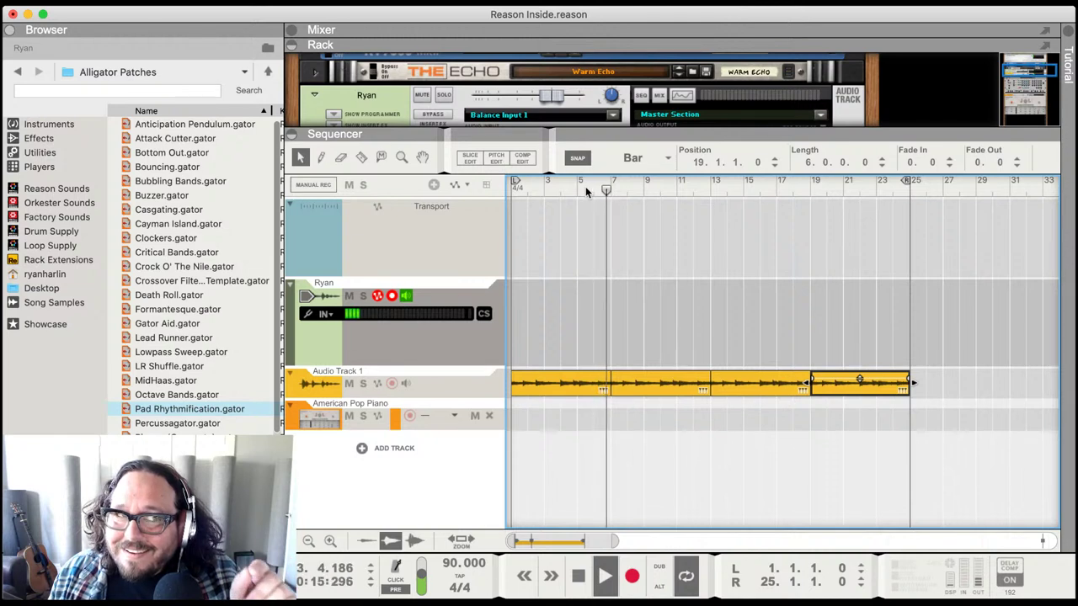
pyautogui.press('space')
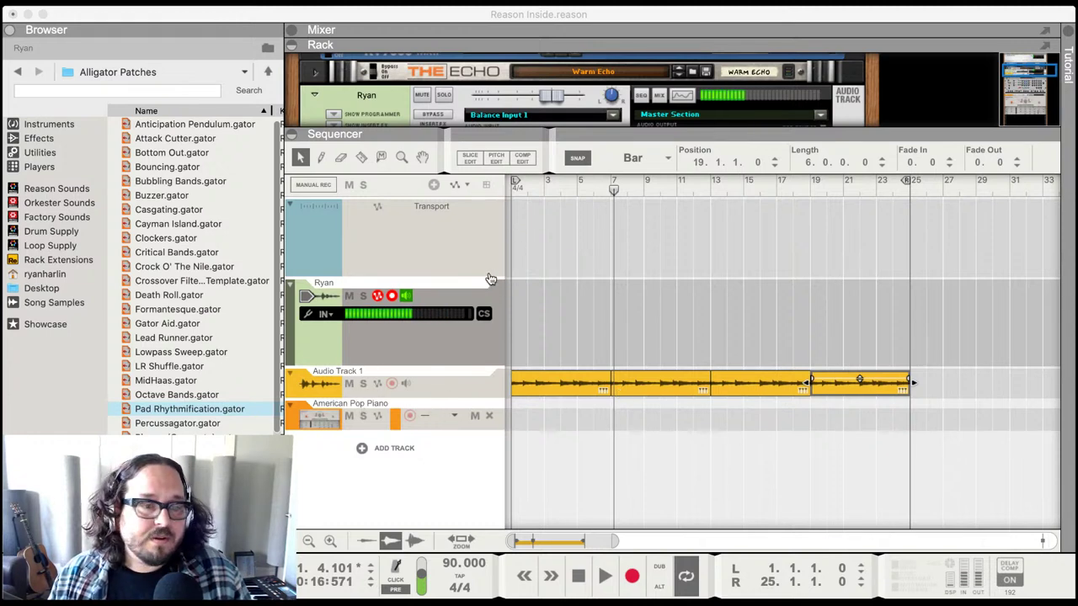
# - Select all four clips on Audio Track 1 and bring up the mixer above the sequencer
pyautogui.click(394, 330)
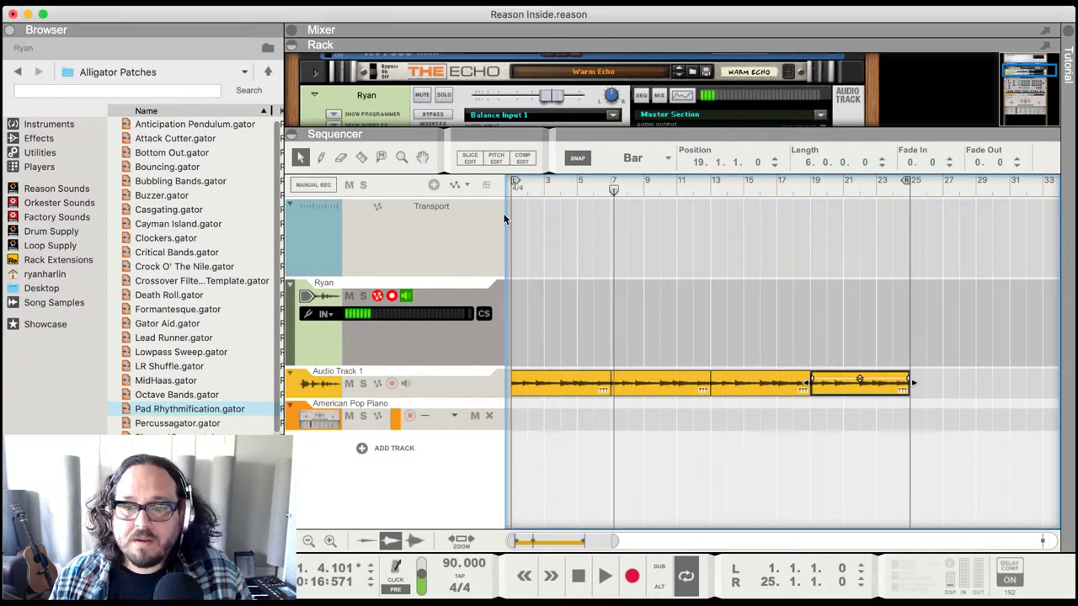
pyautogui.moveTo(540, 327); pyautogui.dragTo(916, 396)
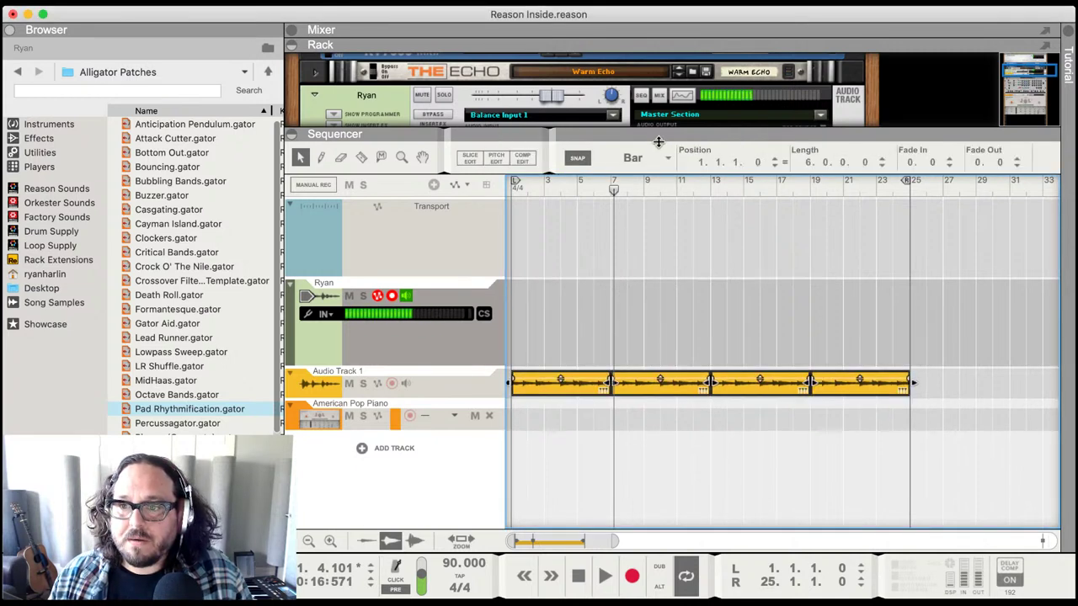
pyautogui.click(652, 96)
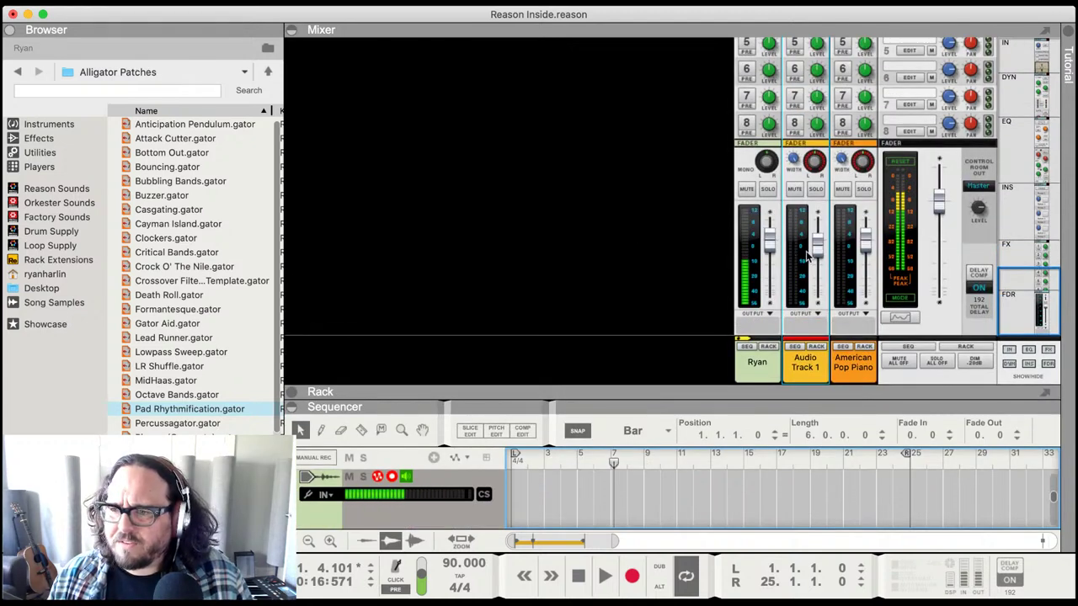
# - Raise Audio Track 1's mixer level to 2.31 dB while playing the arrangement from the start
pyautogui.moveTo(822, 250); pyautogui.dragTo(821, 243)
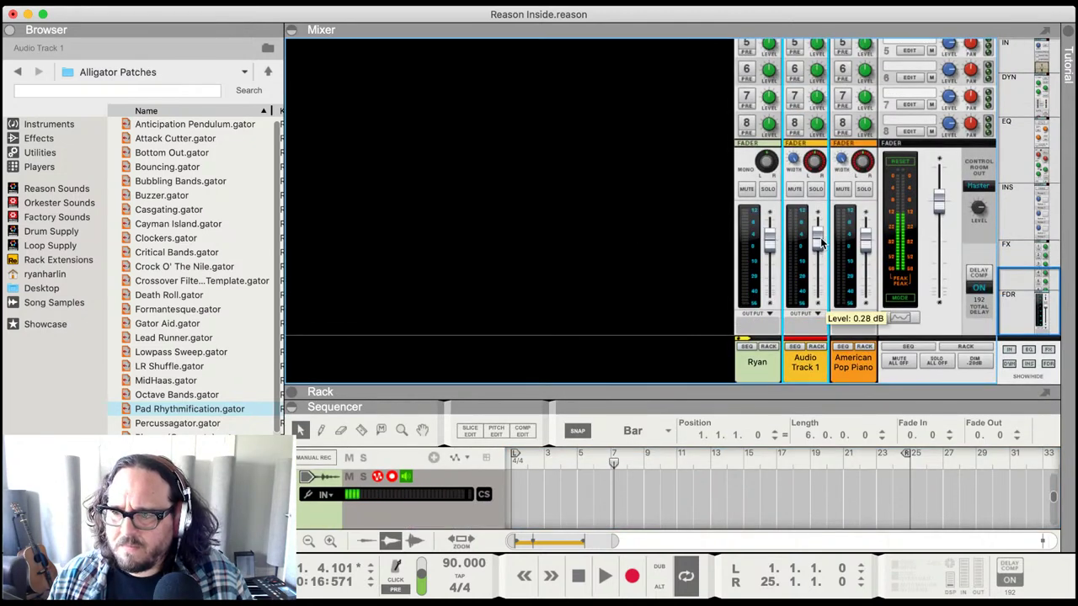
pyautogui.press('Home')
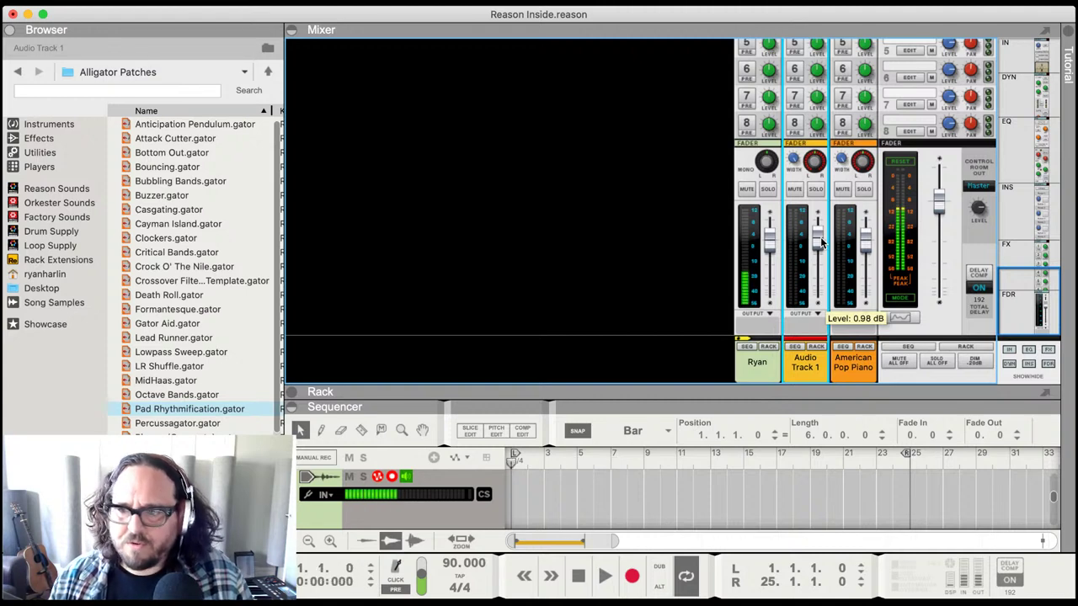
pyautogui.press('space')
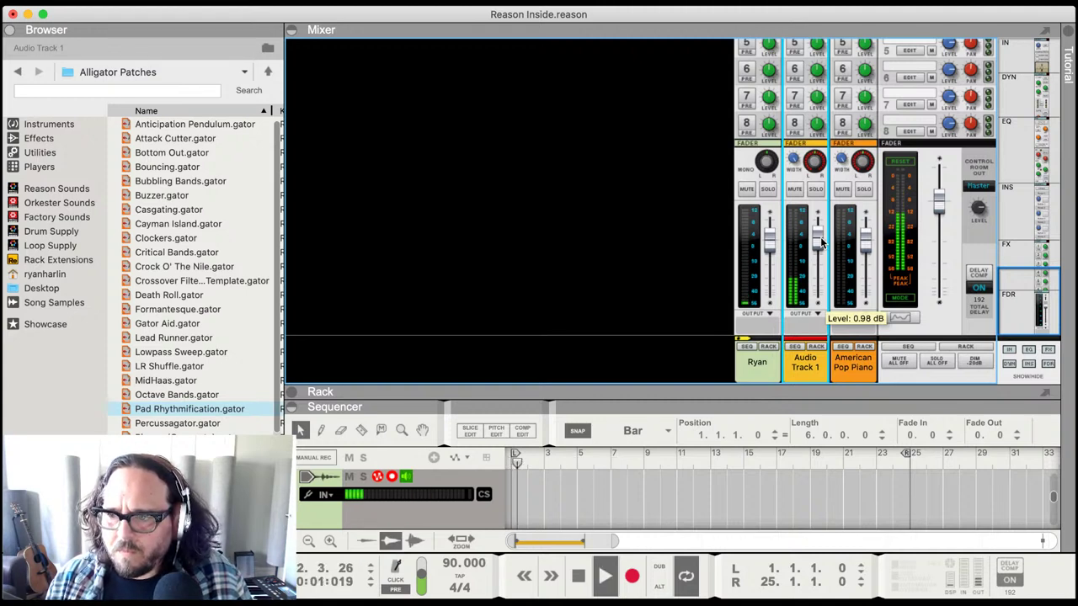
pyautogui.moveTo(823, 243); pyautogui.dragTo(823, 241)
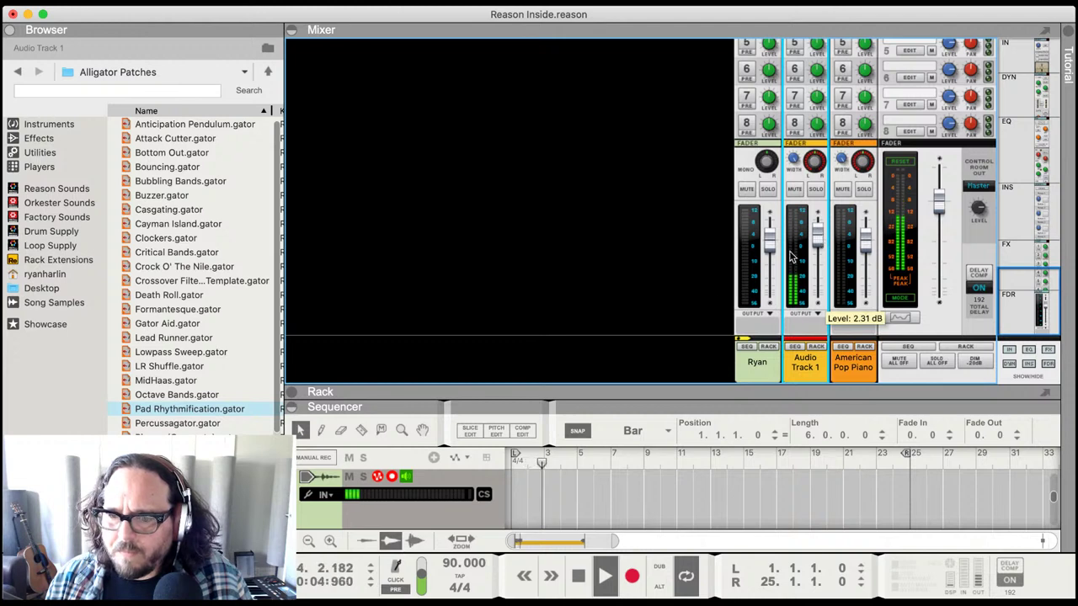
# - Enlarge the sequencer below the mixer, stop playback, and return the playhead to the song start
pyautogui.click(619, 433)
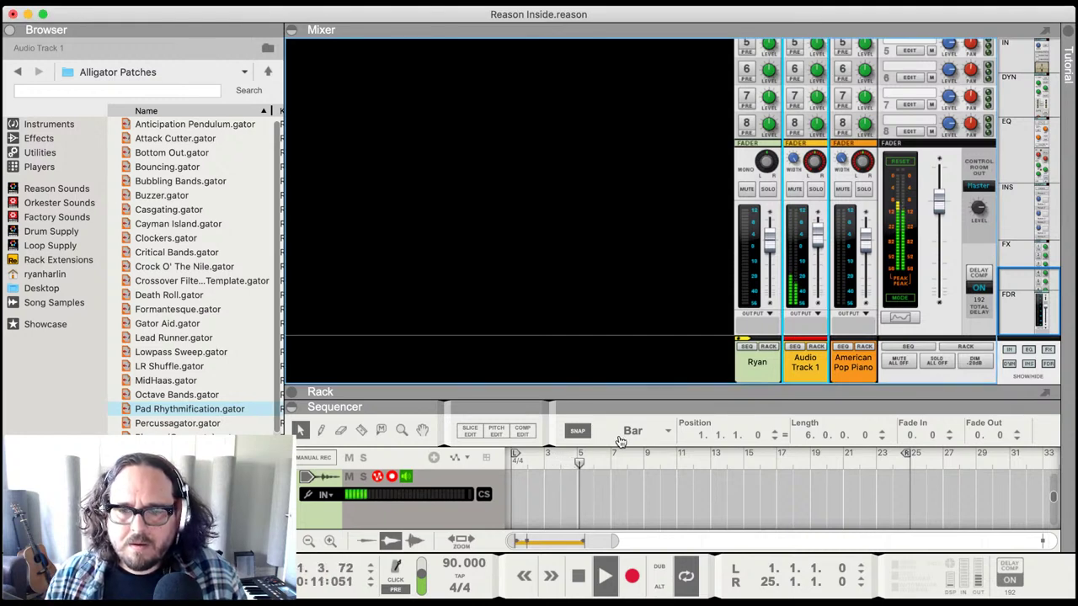
pyautogui.moveTo(606, 417); pyautogui.dragTo(608, 281)
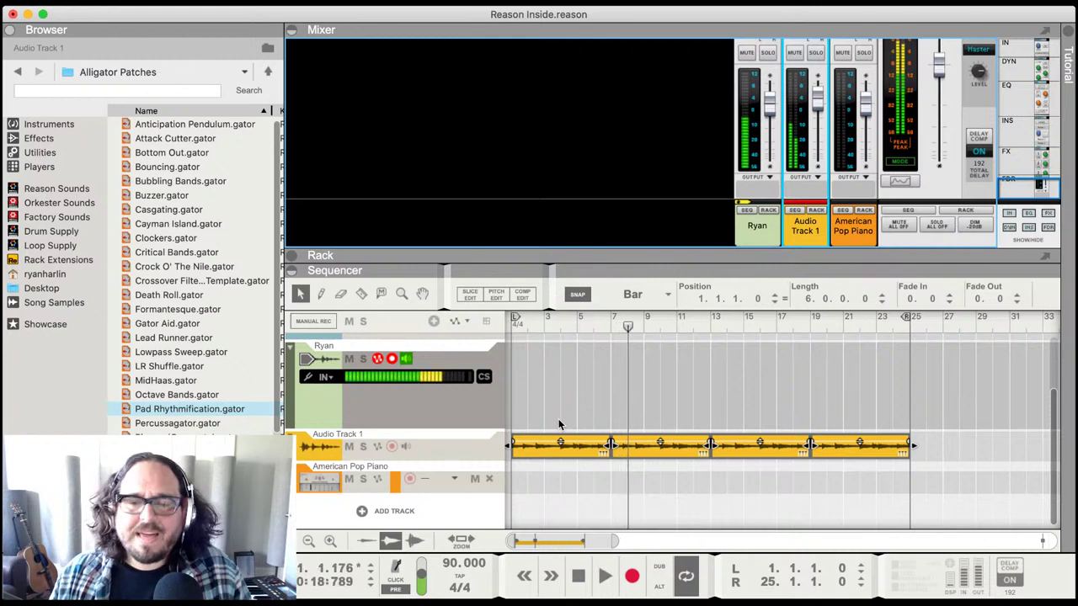
pyautogui.click(547, 375)
pyautogui.press('space')
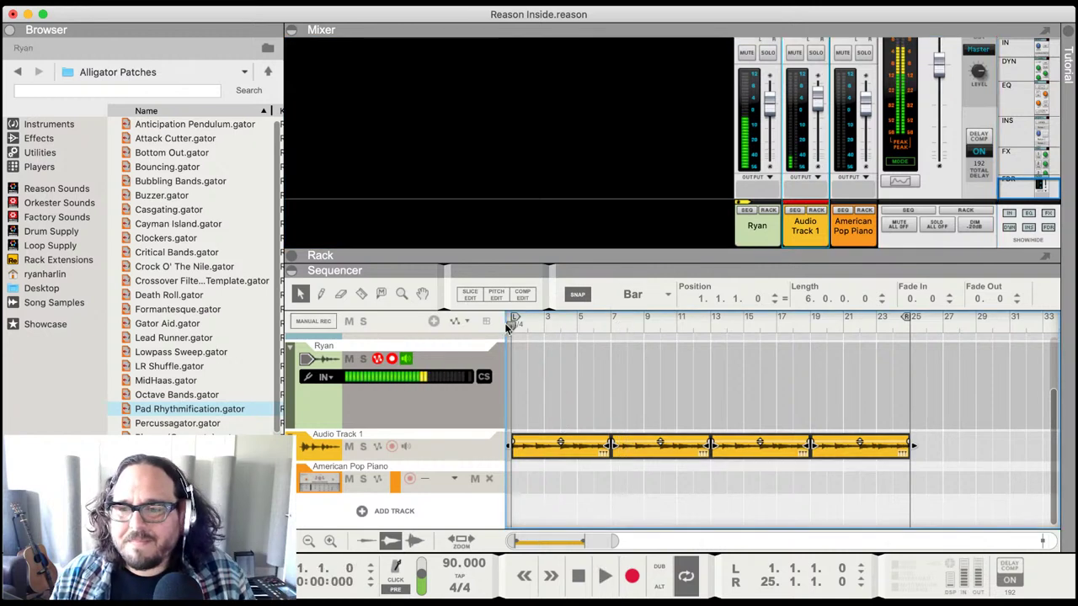
# - Enlarge the sequencer further and select the American Pop Piano track for recording
pyautogui.moveTo(494, 283); pyautogui.dragTo(513, 157)
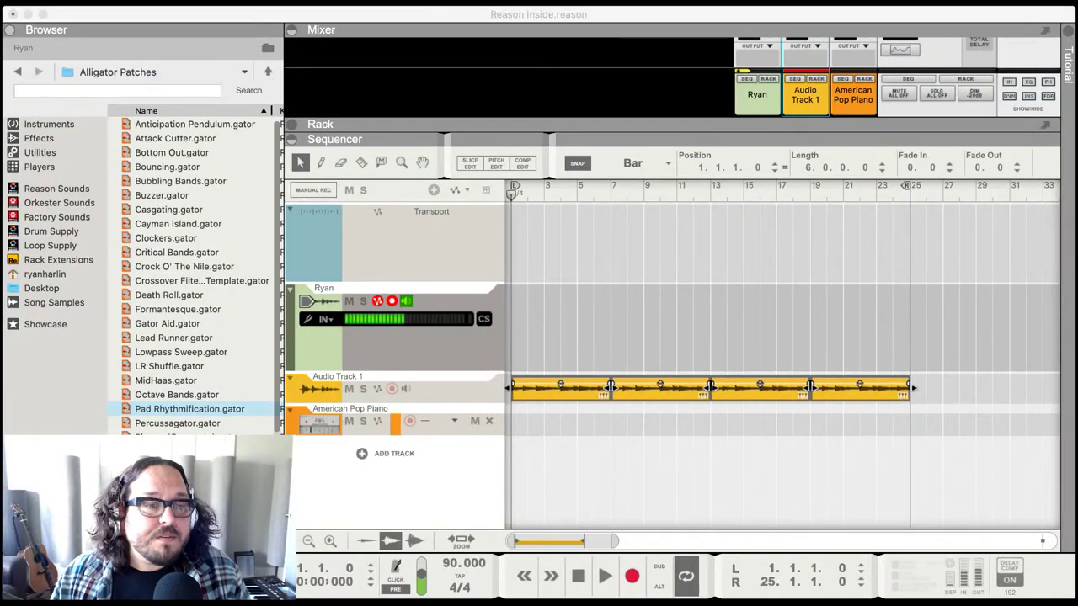
pyautogui.click(533, 371)
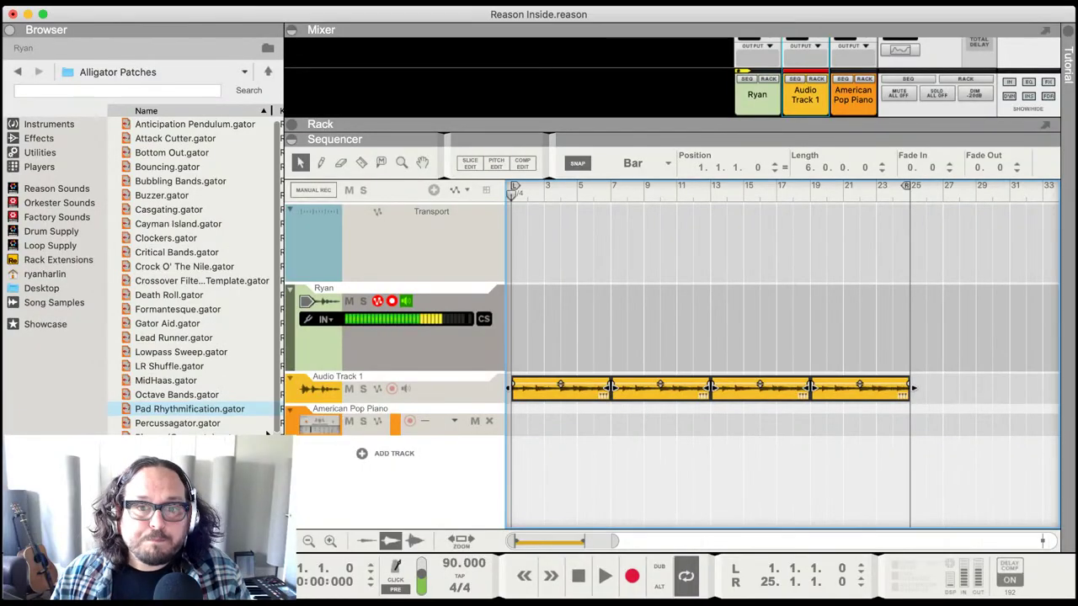
pyautogui.click(323, 425)
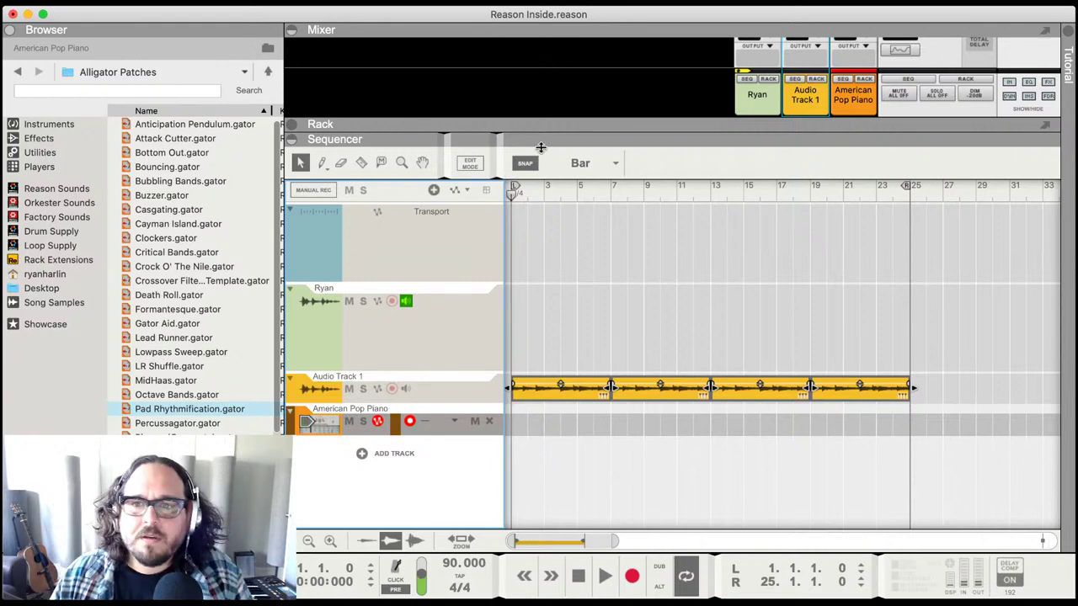
# - Show the rack in an enlarged view and add a Scales & Chords player to the American Pop Piano device
pyautogui.press('F6')
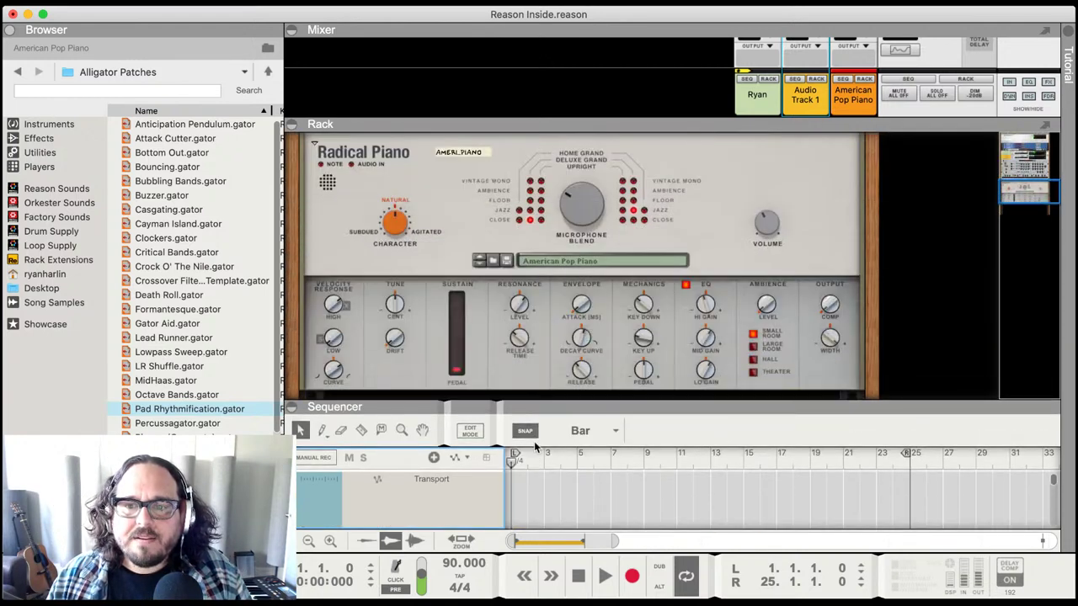
pyautogui.moveTo(481, 129); pyautogui.dragTo(481, 48)
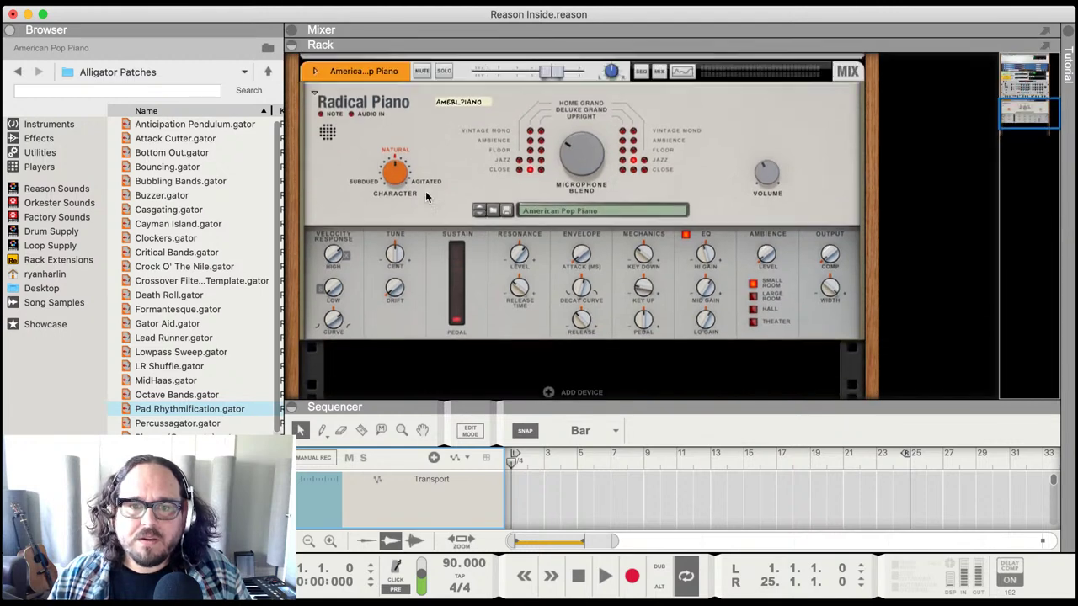
pyautogui.click(40, 166)
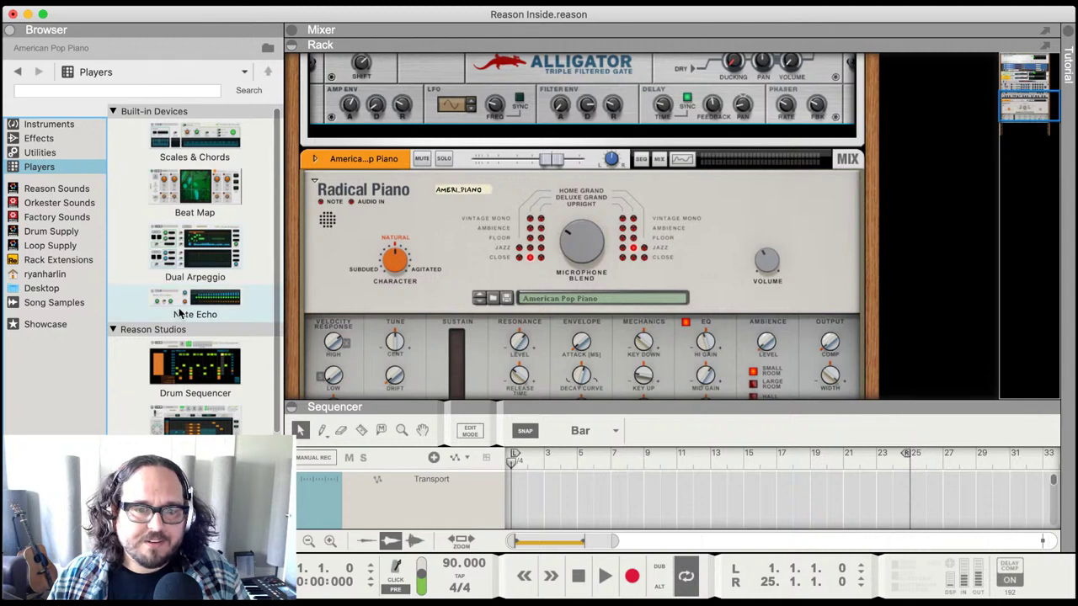
pyautogui.scroll(-1, 210, 267)
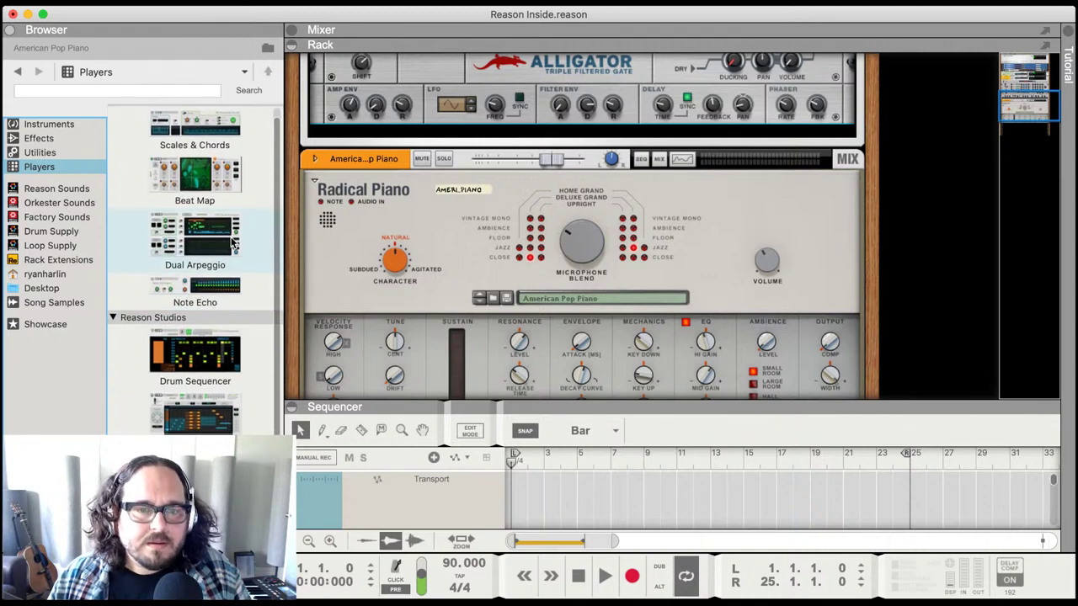
pyautogui.scroll(-2, 202, 329)
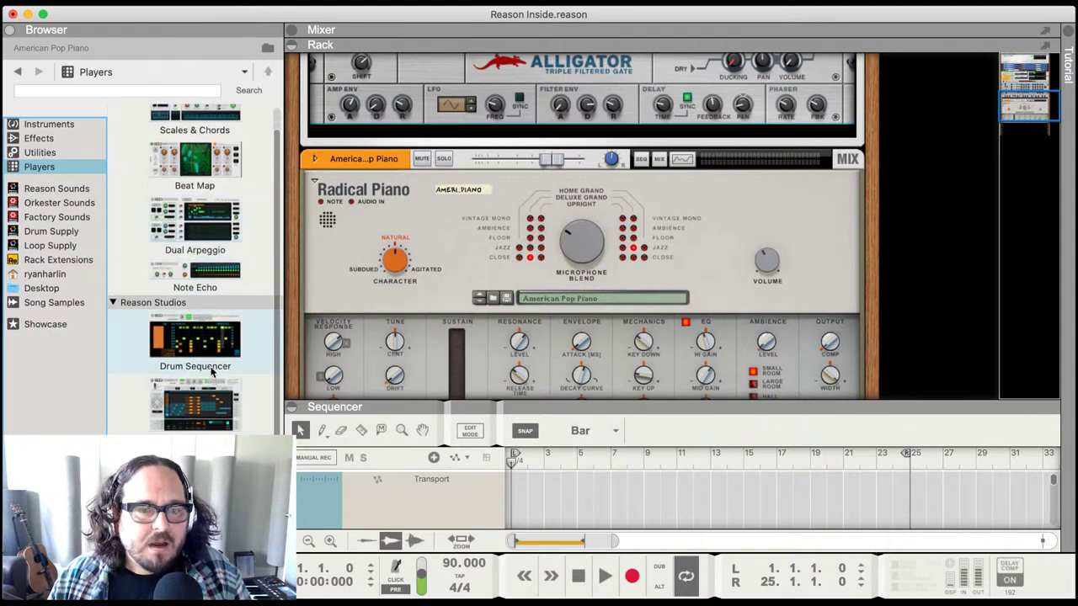
pyautogui.scroll(3, 194, 211)
pyautogui.moveTo(198, 140); pyautogui.dragTo(405, 171)
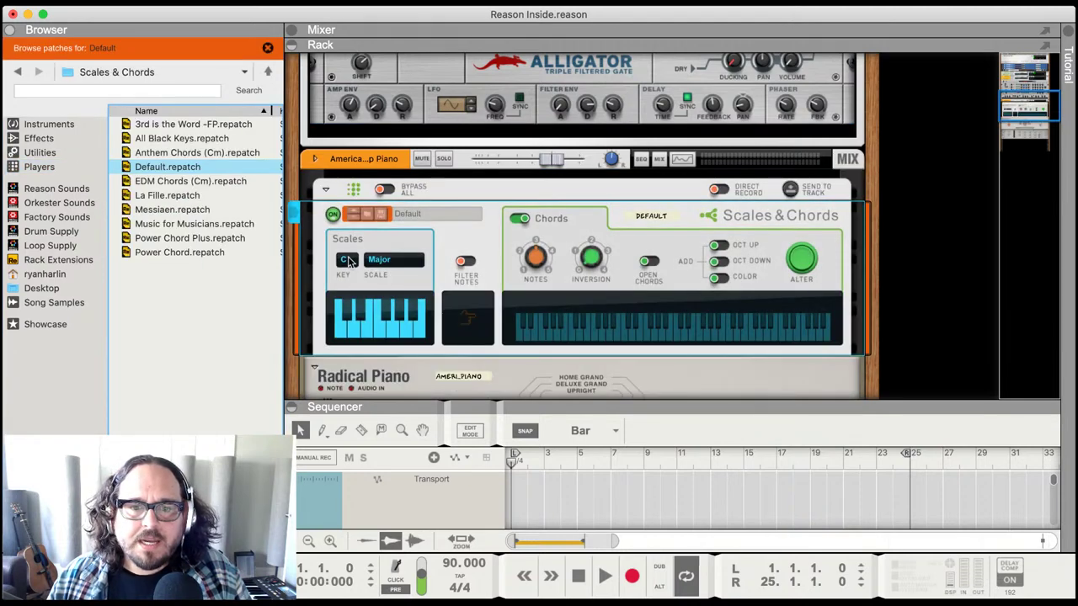
# - Set the Scales & Chords key to D with the Major scale and add the lower octave to the chords
pyautogui.moveTo(370, 277); pyautogui.dragTo(392, 266)
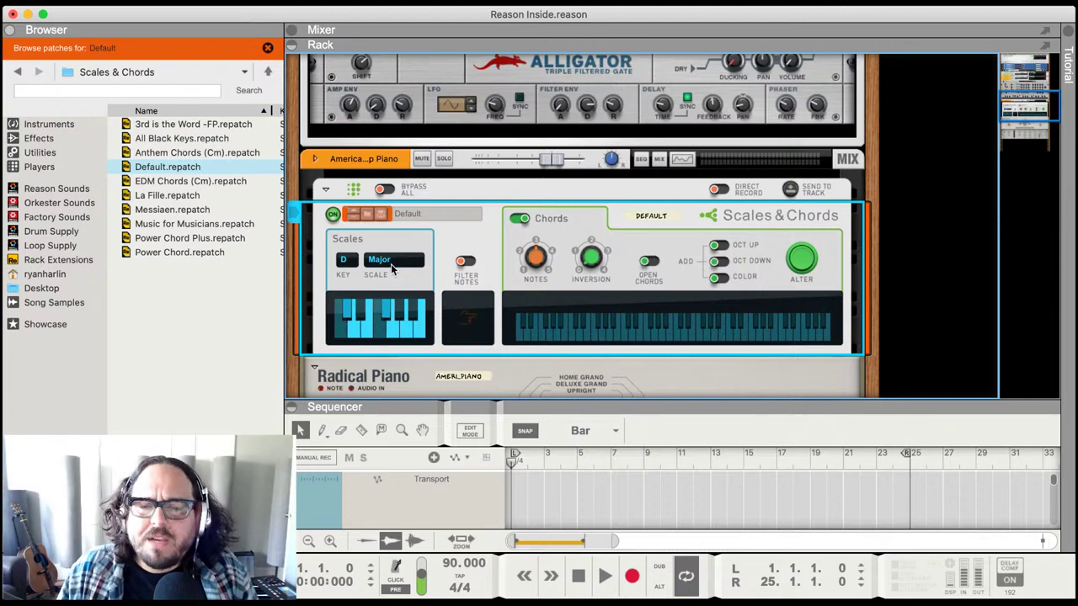
pyautogui.scroll(-2, 526, 239)
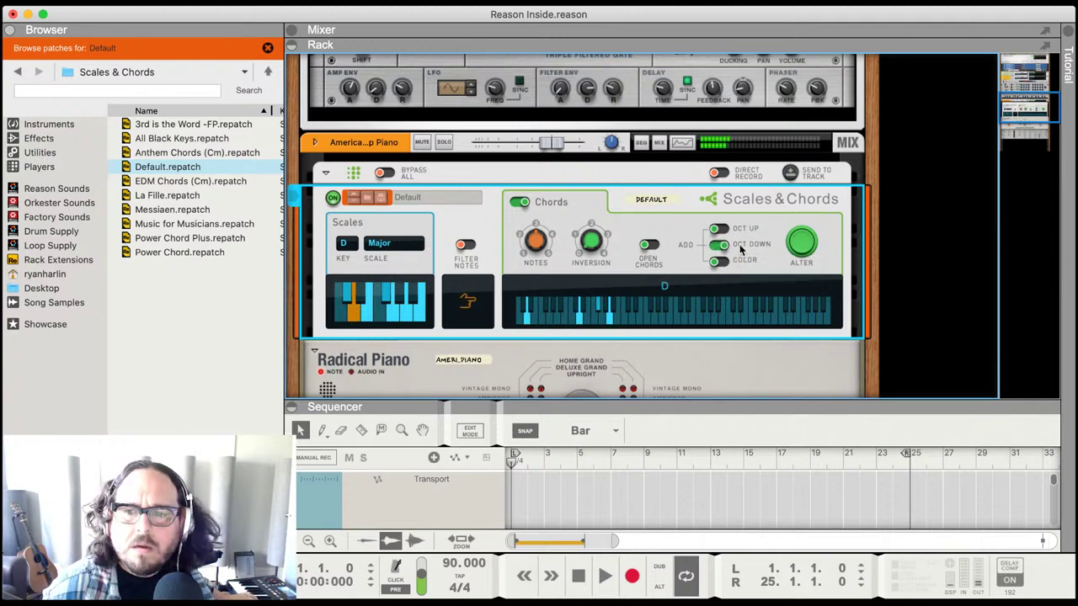
pyautogui.scroll(-4, 687, 343)
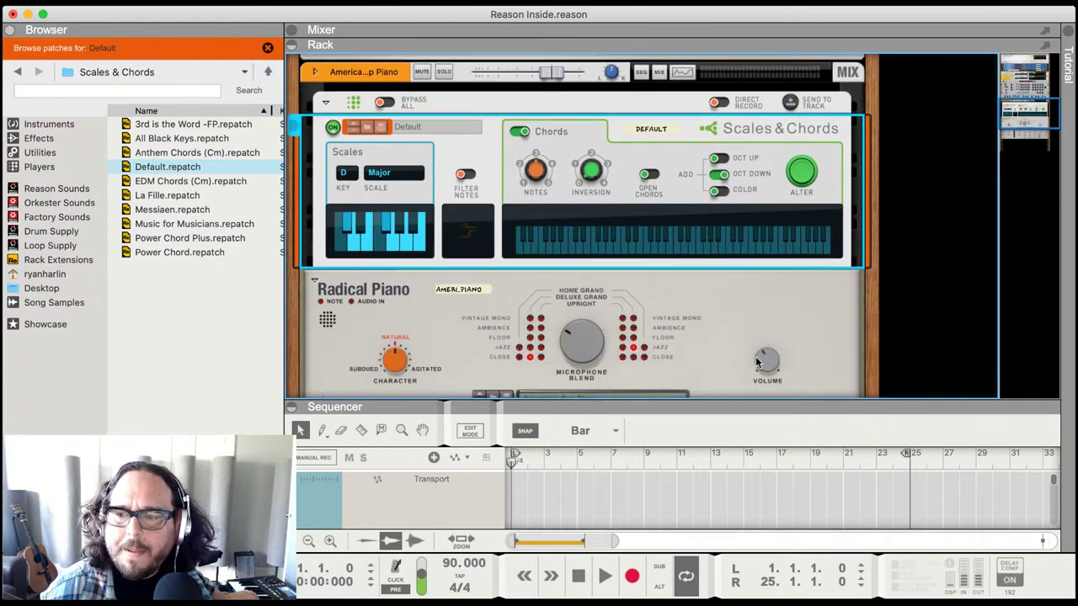
# - Adjust the Radical Piano's volume, set the chord inversion to 2, and enlarge the sequencer below the rack
pyautogui.click(763, 352)
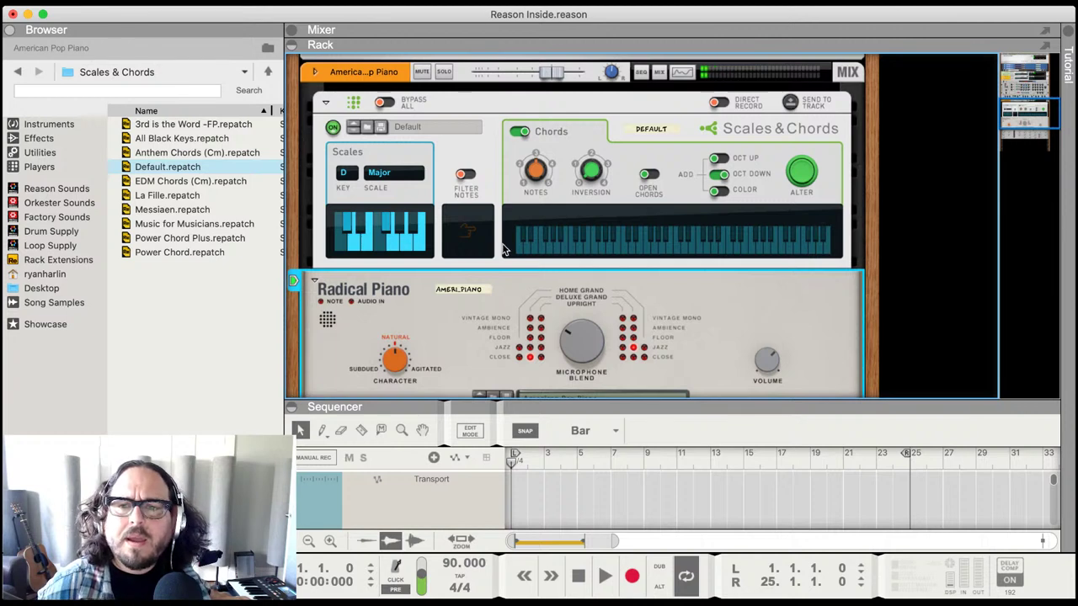
pyautogui.click(589, 183)
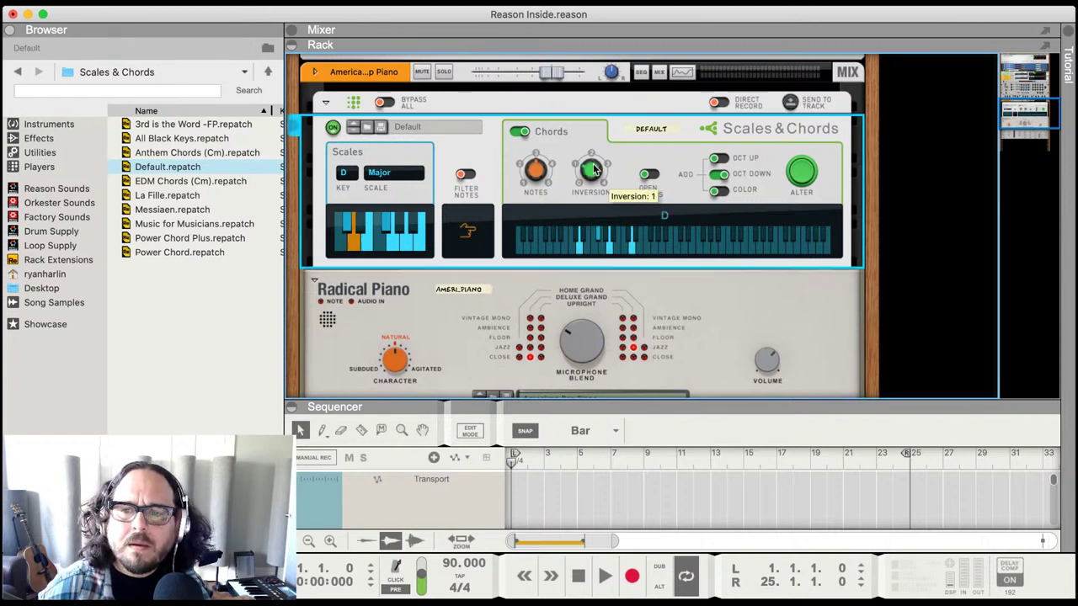
pyautogui.moveTo(594, 168); pyautogui.dragTo(597, 167)
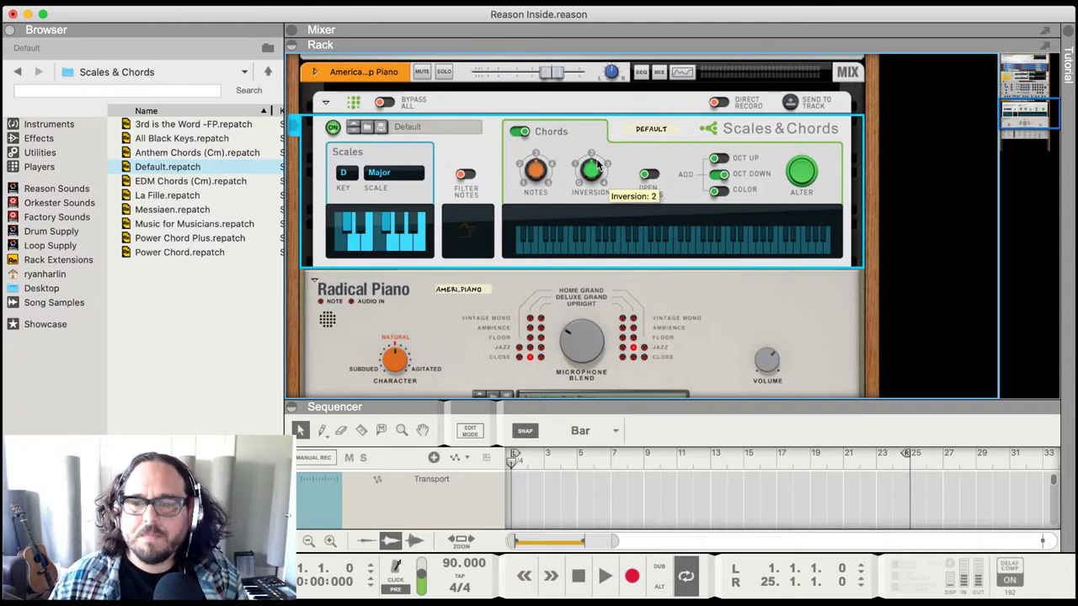
pyautogui.moveTo(542, 413); pyautogui.dragTo(527, 121)
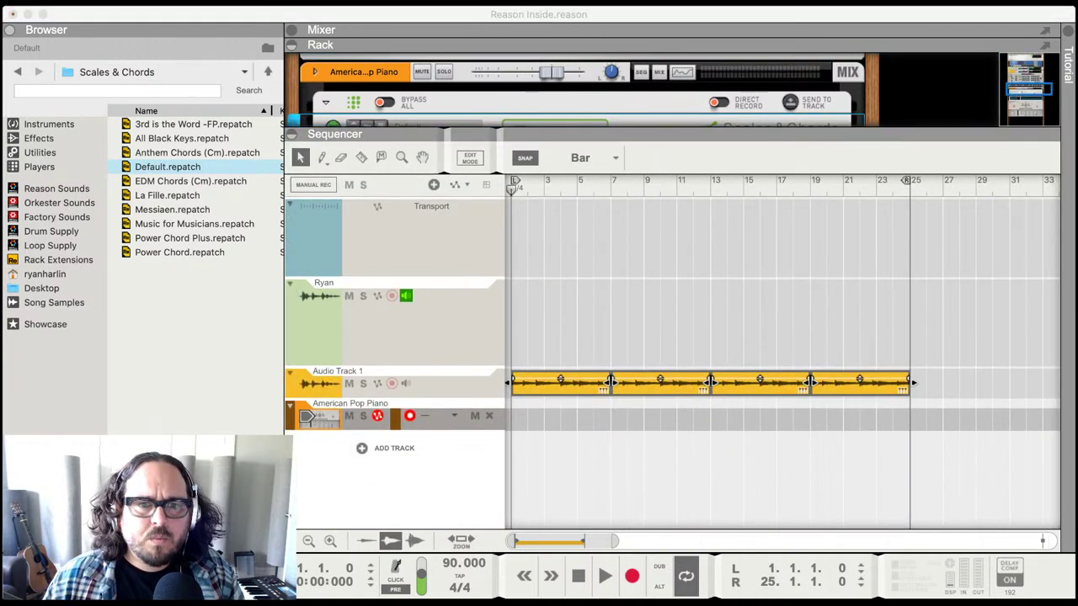
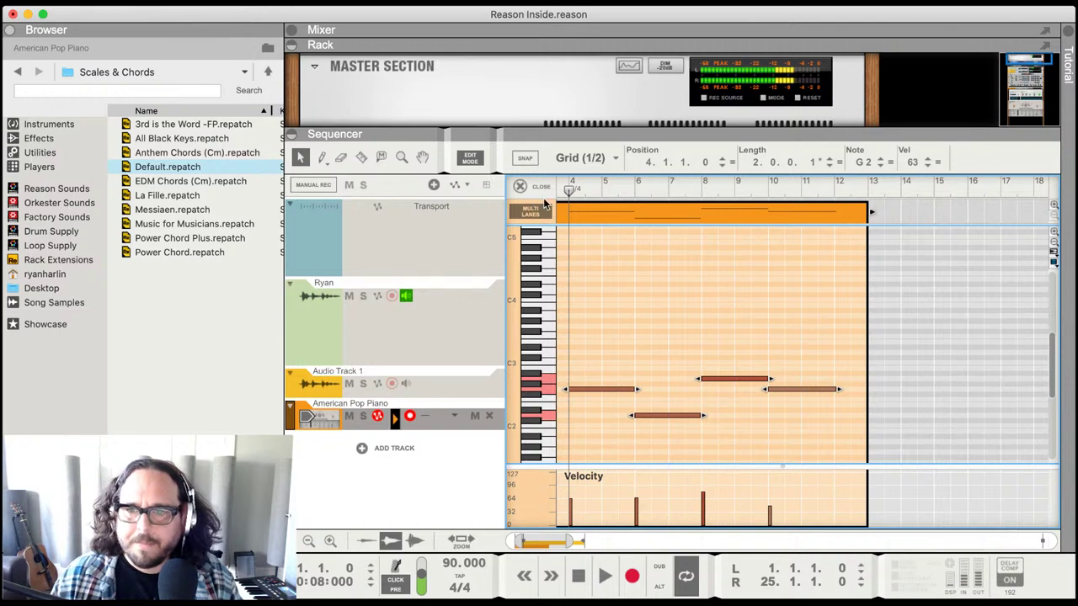
# - Play back the piano clip, move the note at bar 8 down to G2, and audition the change from before bar 4
pyautogui.press('space')
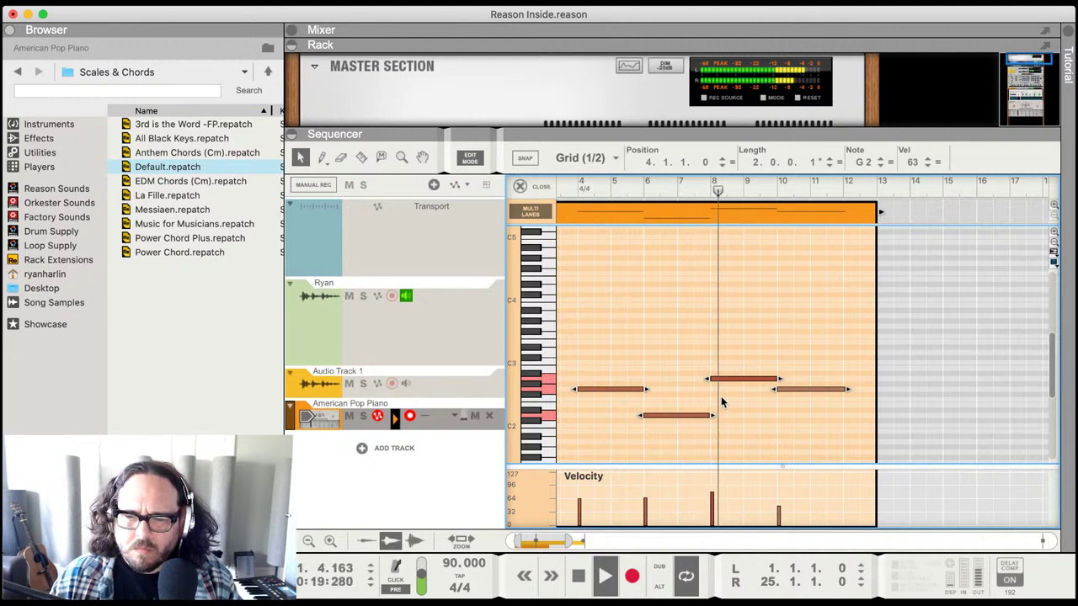
pyautogui.press('space')
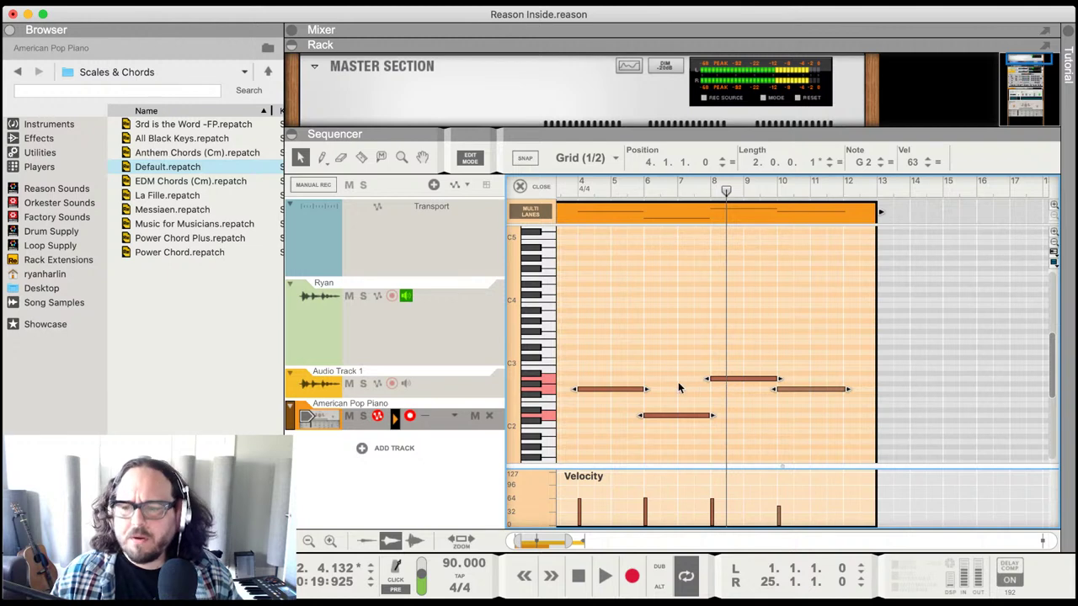
pyautogui.moveTo(726, 379); pyautogui.dragTo(727, 389)
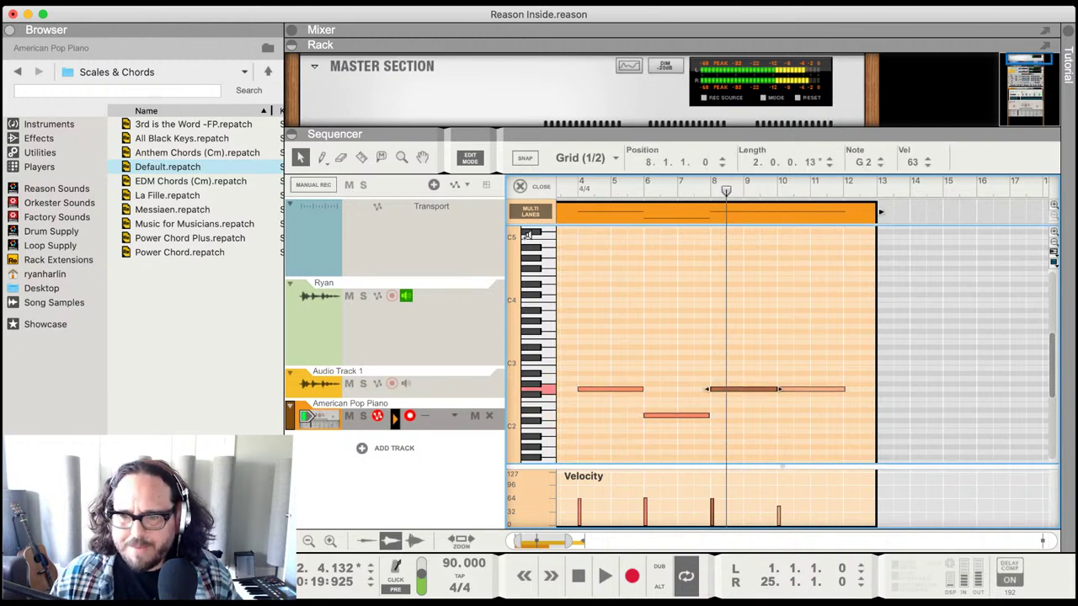
pyautogui.click(571, 188)
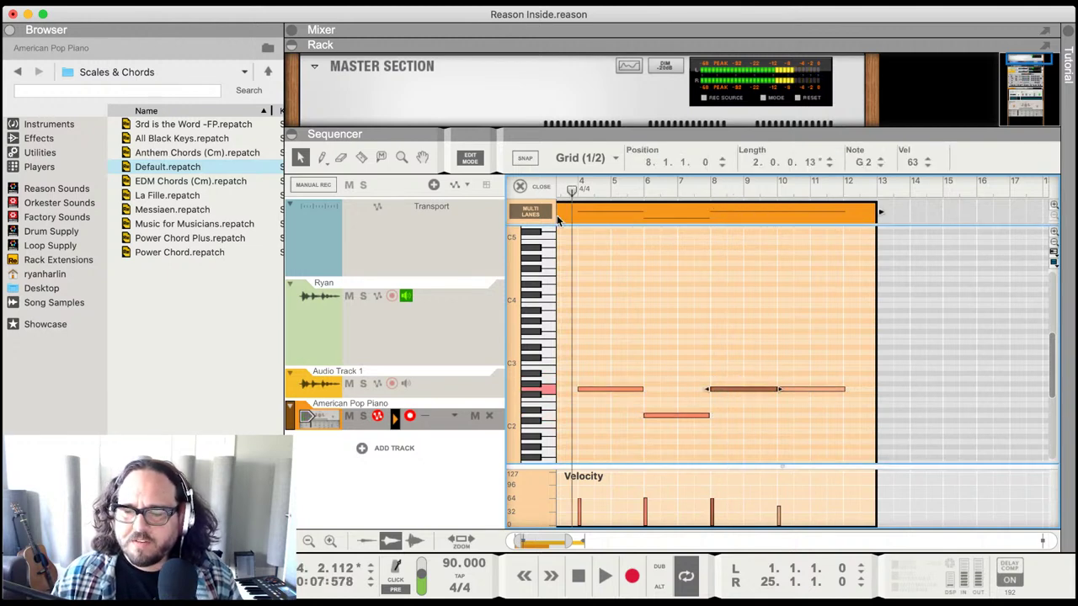
pyautogui.press('space')
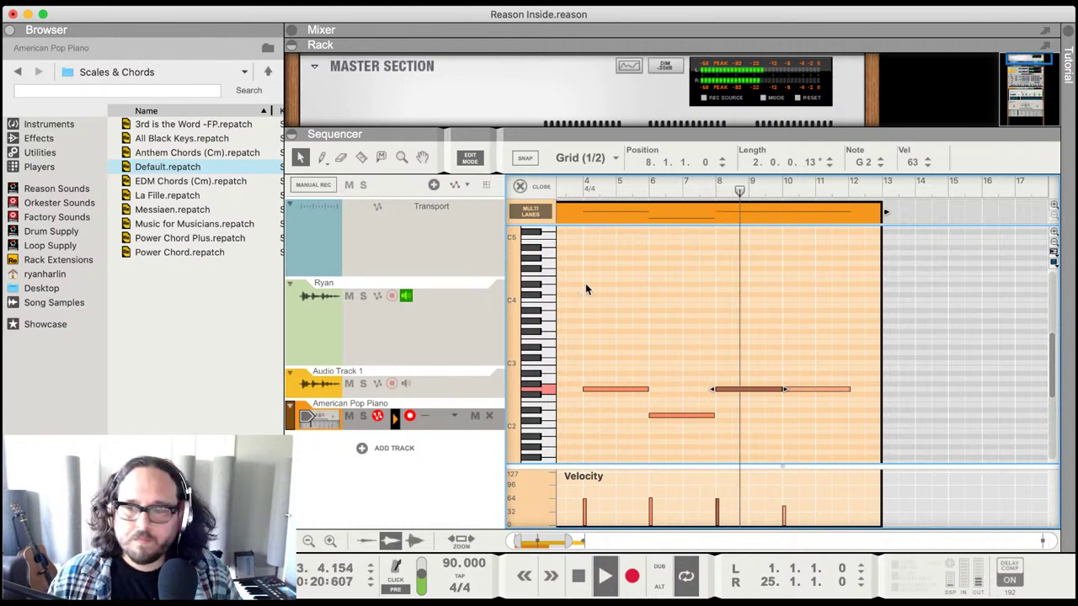
# - Move the note at bar 10 up to A2 and raise its velocity to 65 while playing the clip
pyautogui.click(813, 371)
pyautogui.moveTo(806, 388); pyautogui.dragTo(807, 379)
pyautogui.click(586, 186)
pyautogui.press('space')
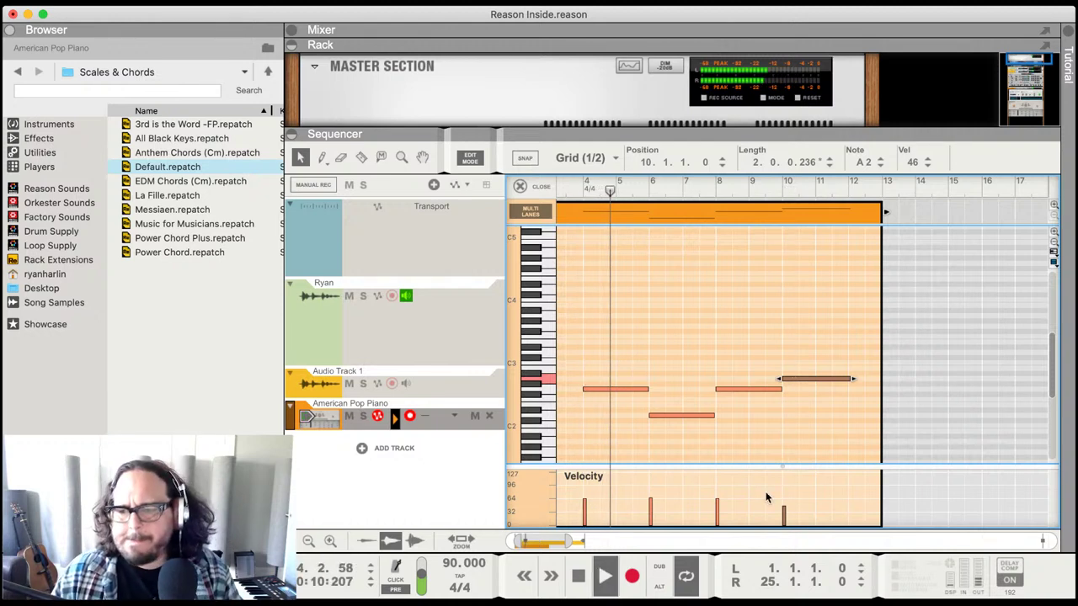
pyautogui.moveTo(784, 511); pyautogui.dragTo(783, 501)
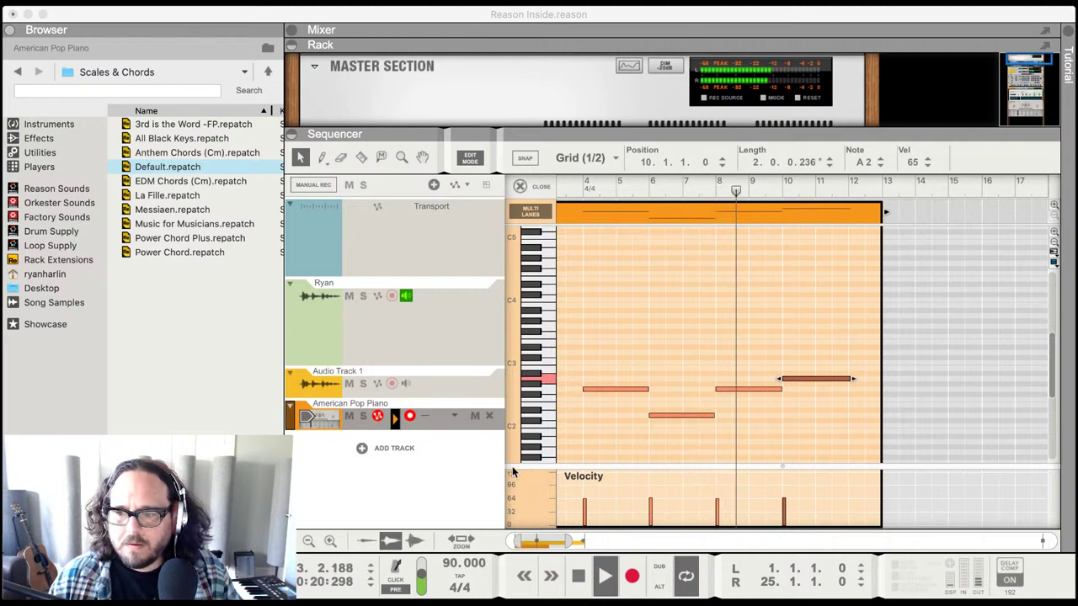
pyautogui.click(529, 521)
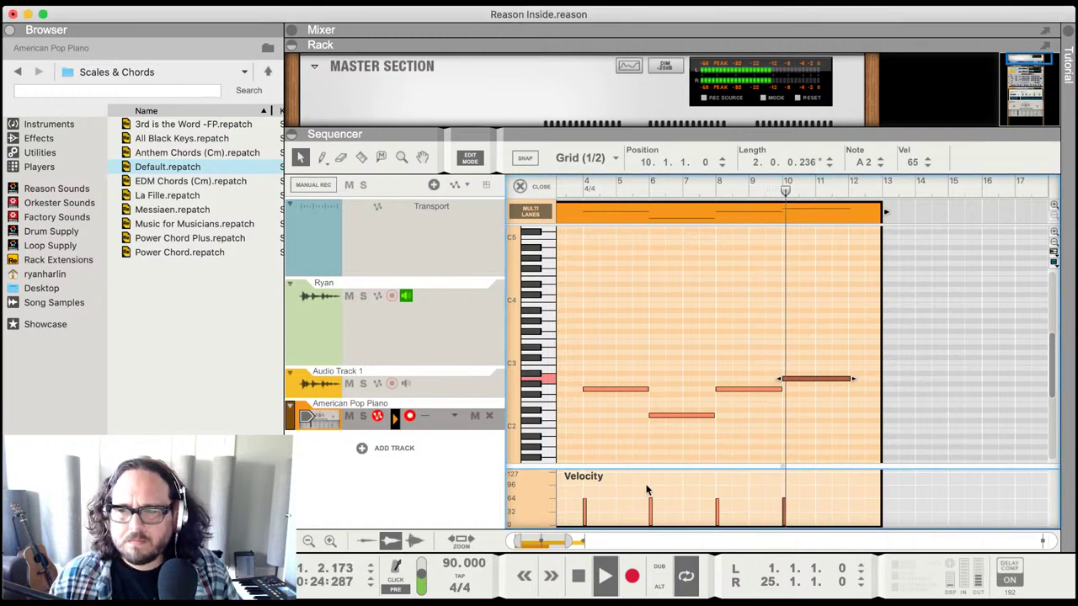
# - Set the loop to run from bar 4 to bar 12, then return to the arrangement and stop playback
pyautogui.keyDown('alt'); pyautogui.click(846, 183); pyautogui.keyUp('alt')
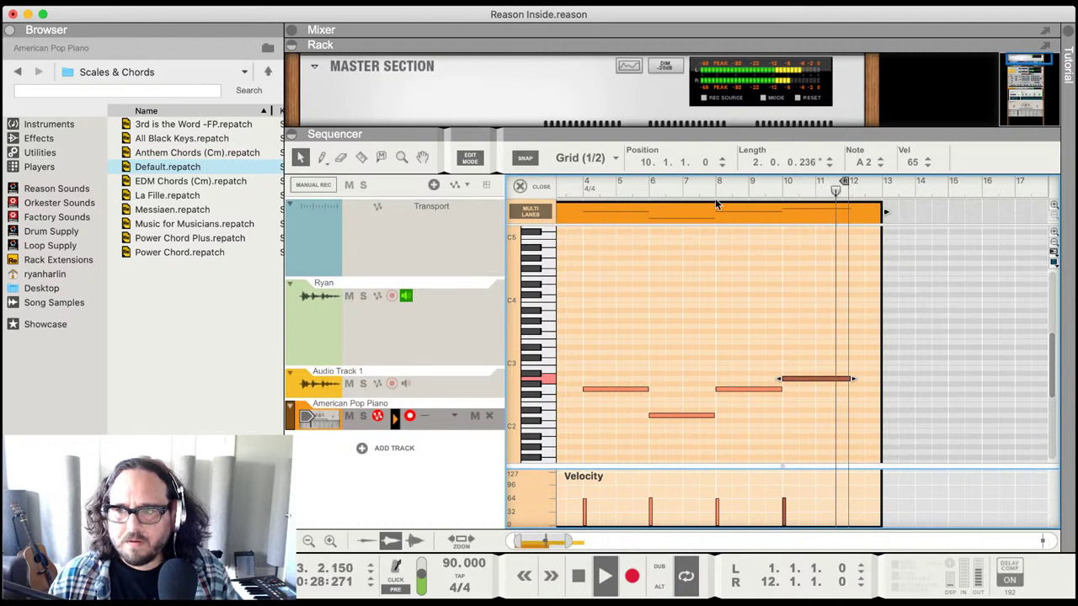
pyautogui.keyDown('super'); pyautogui.click(596, 184); pyautogui.keyUp('super')
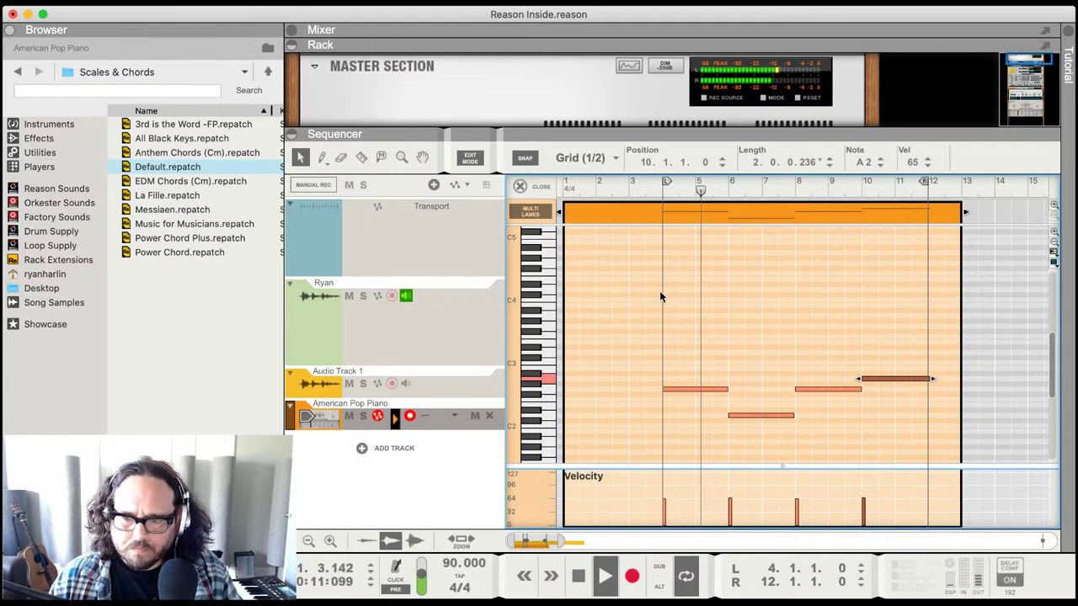
pyautogui.press('Tab')
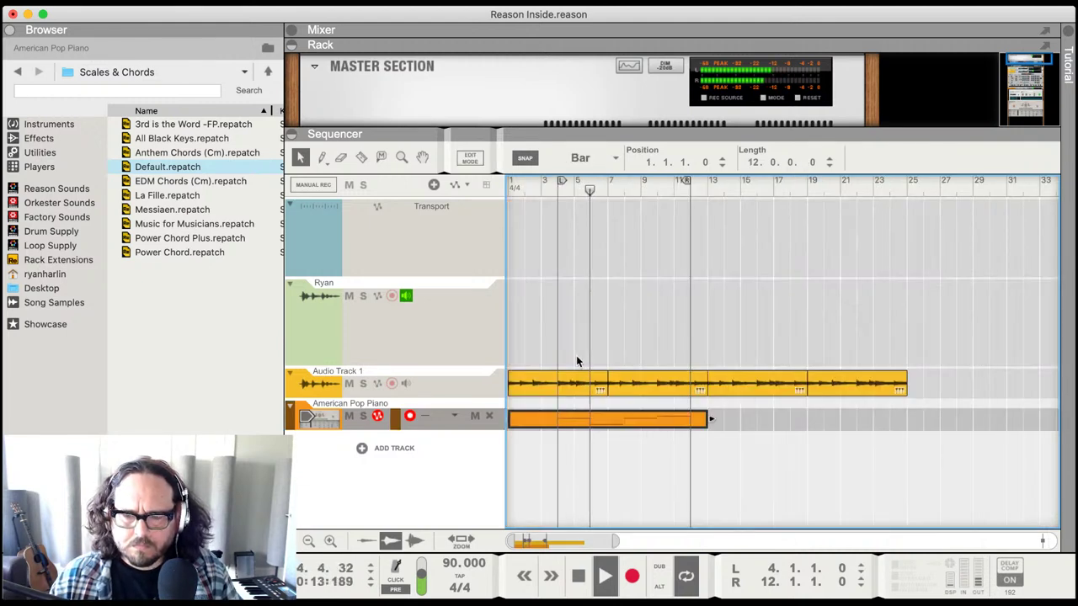
pyautogui.press('space')
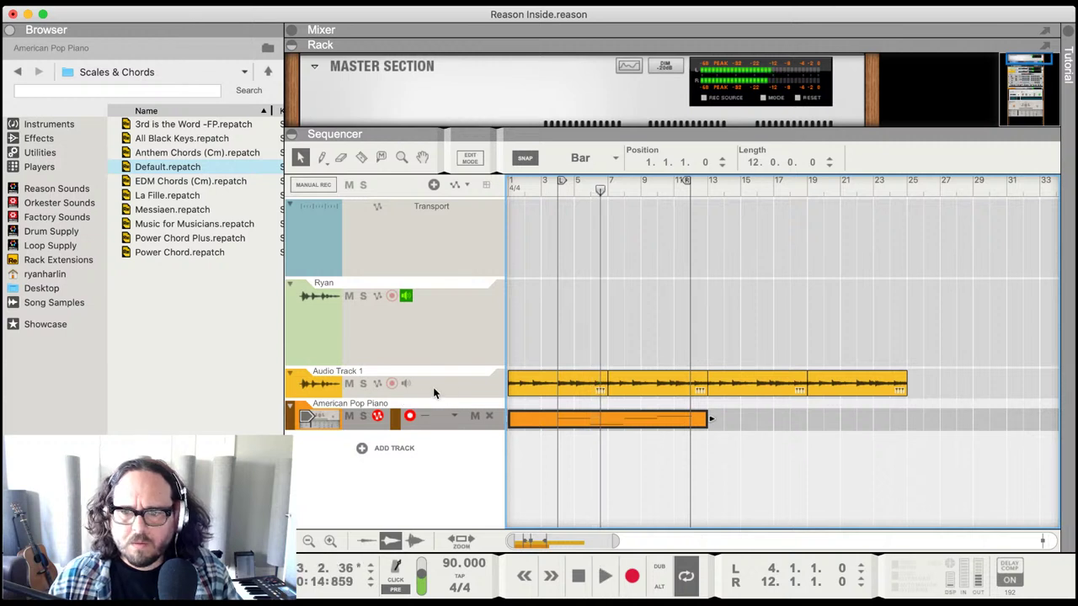
# - Duplicate Audio Track 1 together with its clips and insert effects
pyautogui.click(375, 497)
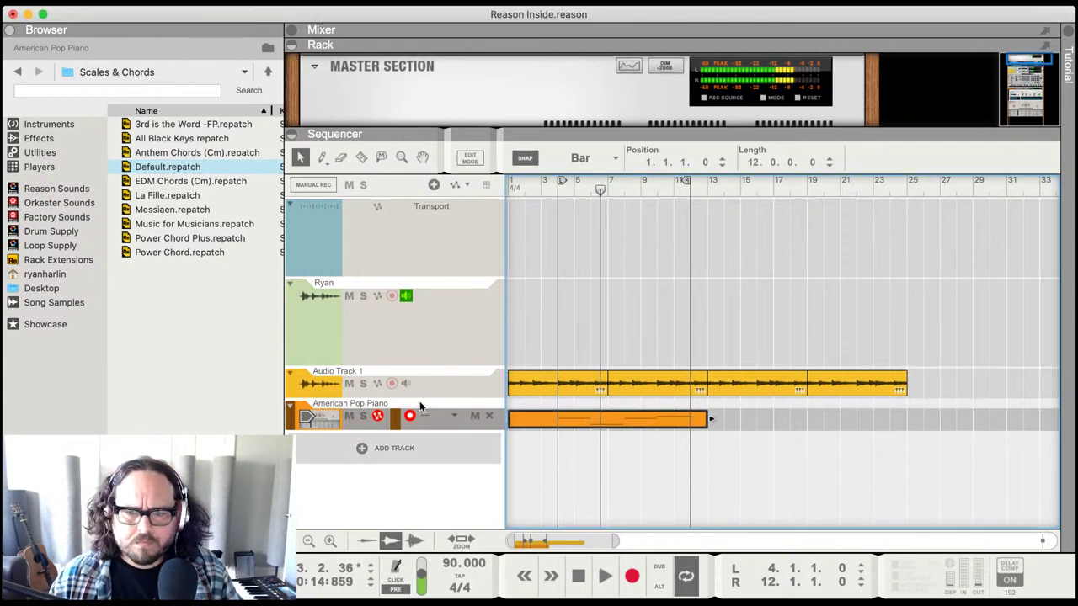
pyautogui.click(445, 387)
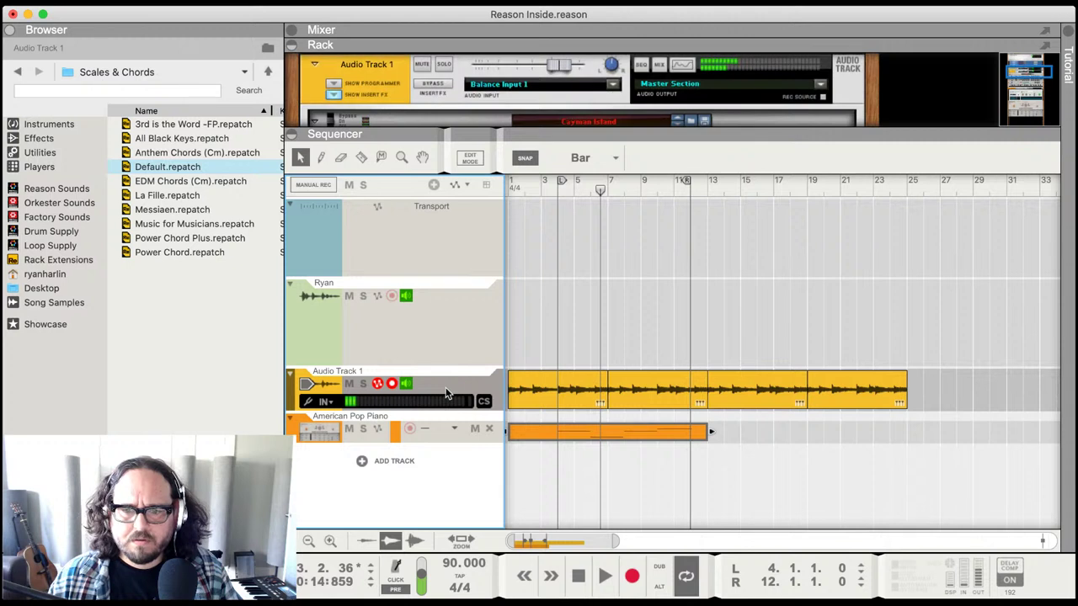
pyautogui.click(413, 348)
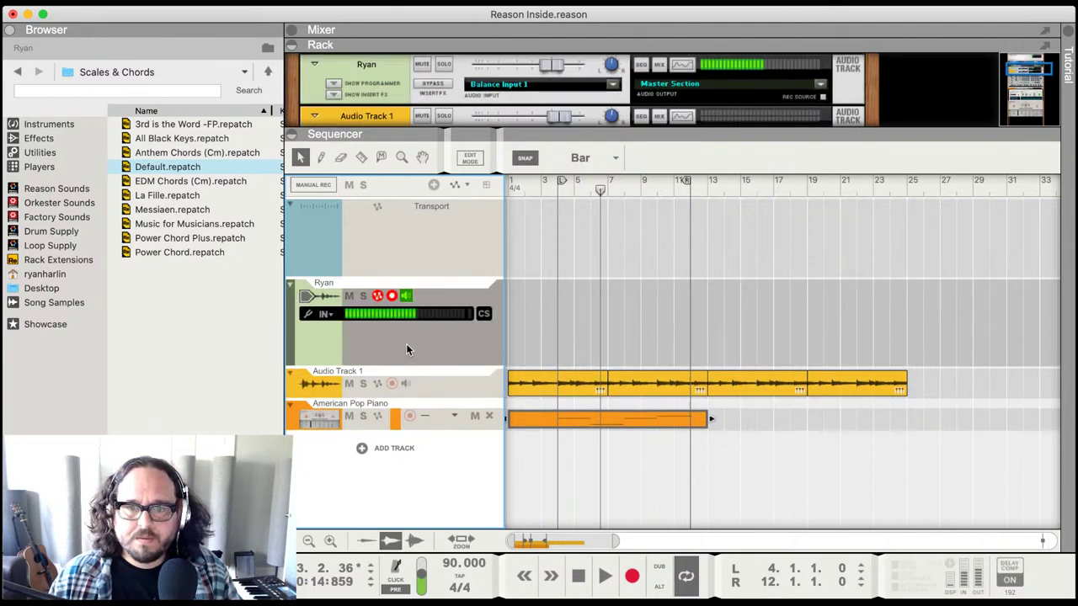
pyautogui.click(434, 383)
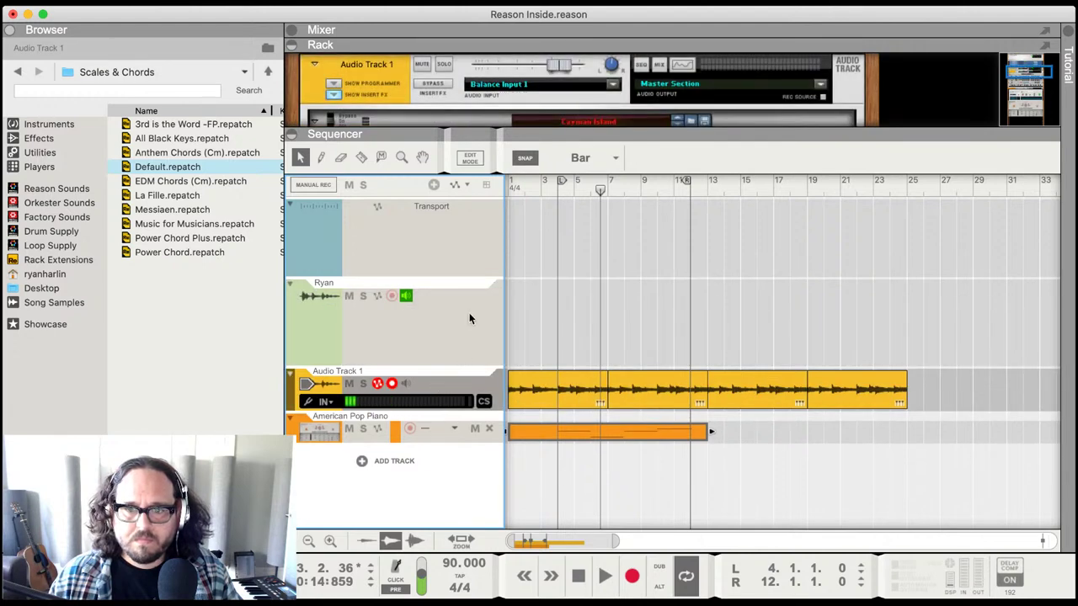
pyautogui.press('super+d')
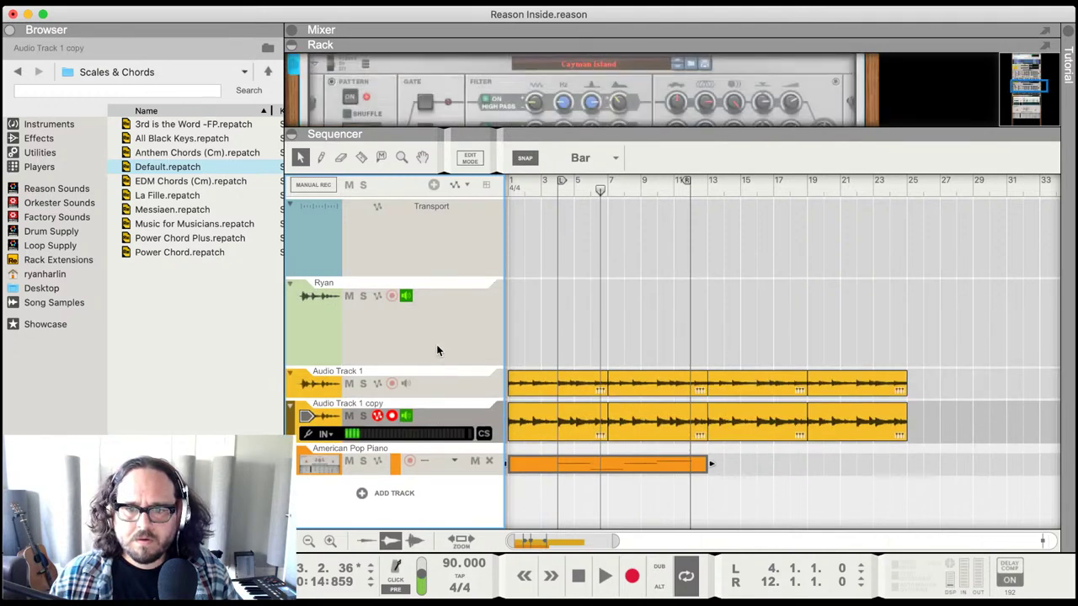
# - Select the green voice track and turn on manual record enabling for the tracks
pyautogui.click(436, 344)
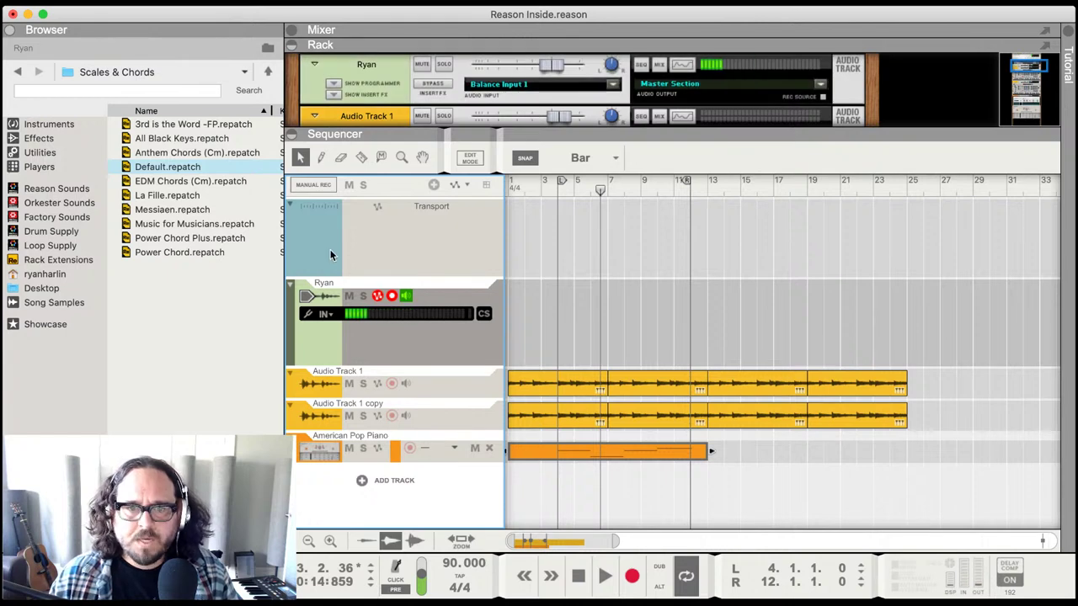
pyautogui.click(317, 185)
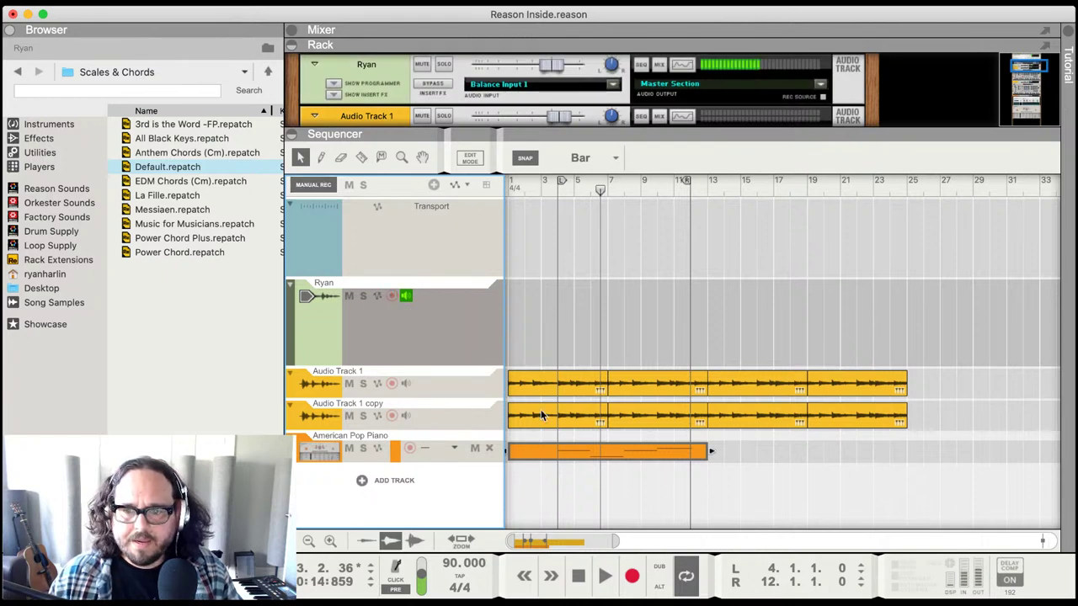
# - Select all four clips on the duplicated audio track and transpose them by 12 semitones
pyautogui.moveTo(935, 435); pyautogui.dragTo(496, 424)
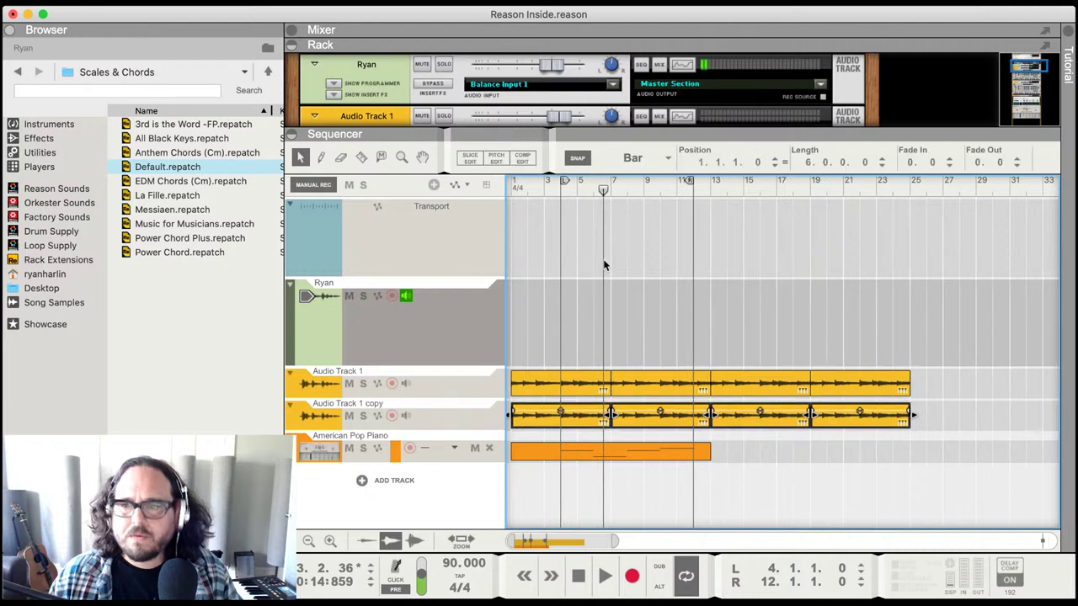
pyautogui.click(11, 32)
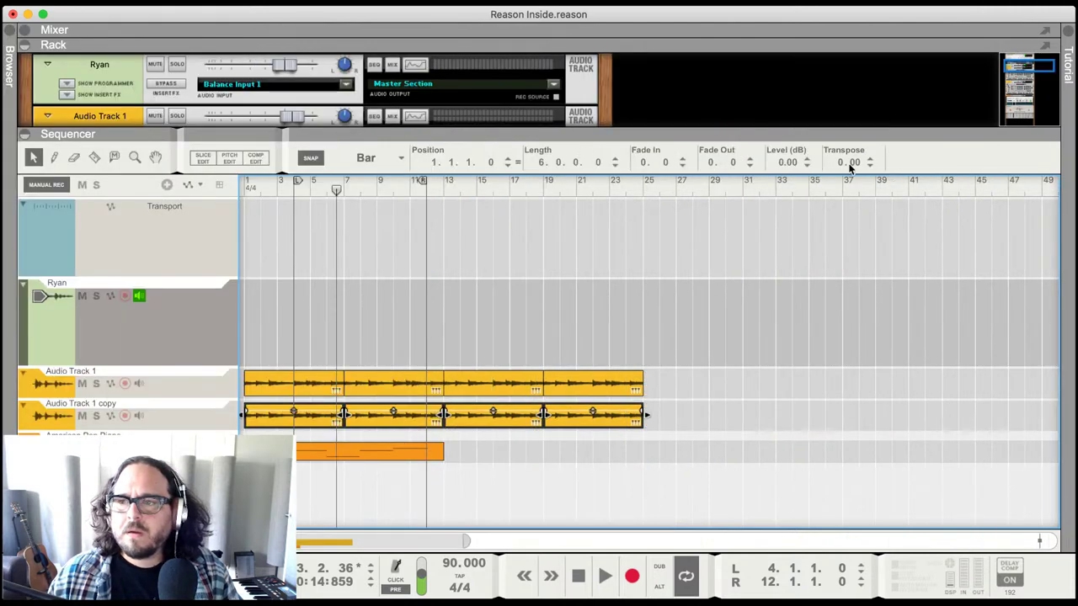
pyautogui.moveTo(845, 171); pyautogui.dragTo(847, 163)
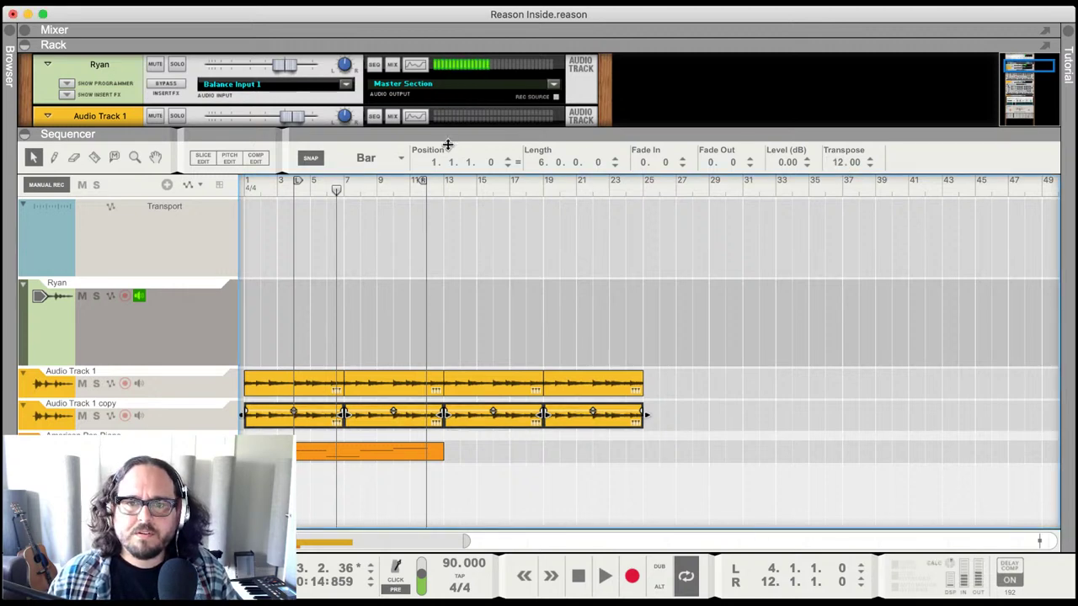
# - Play the loop with the mixer in view and lower the duplicated audio channel's fader beneath the original's level
pyautogui.moveTo(448, 145); pyautogui.dragTo(437, 264)
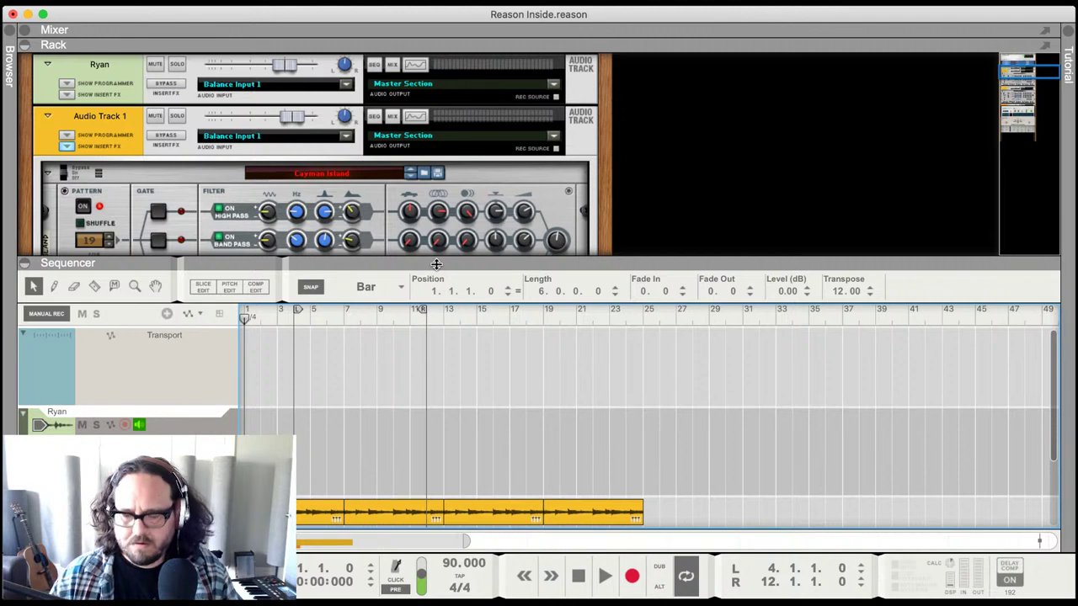
pyautogui.press('space')
pyautogui.press('F5')
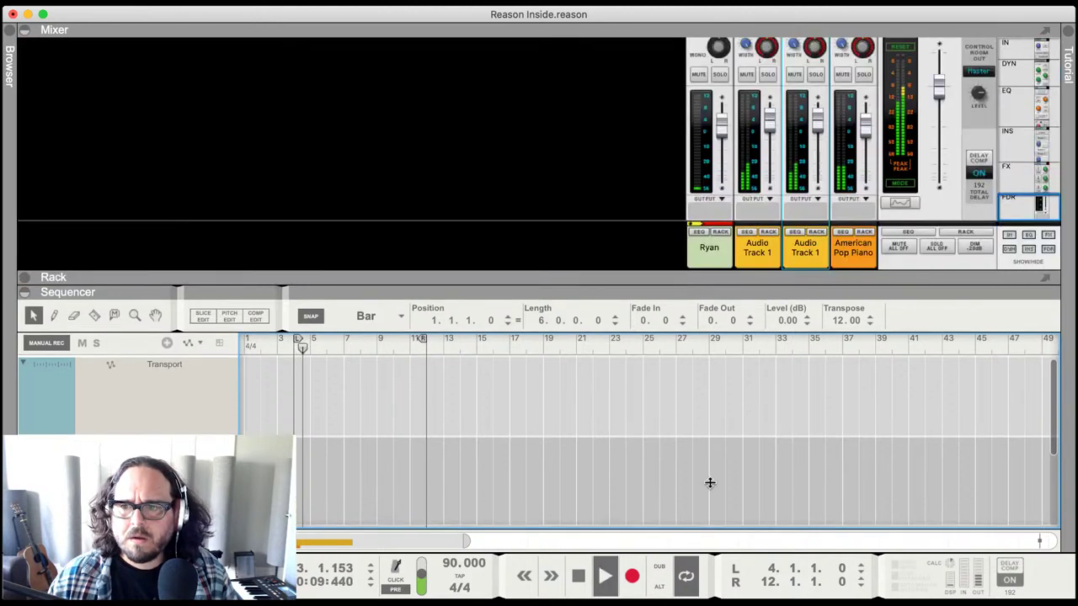
pyautogui.press('F7')
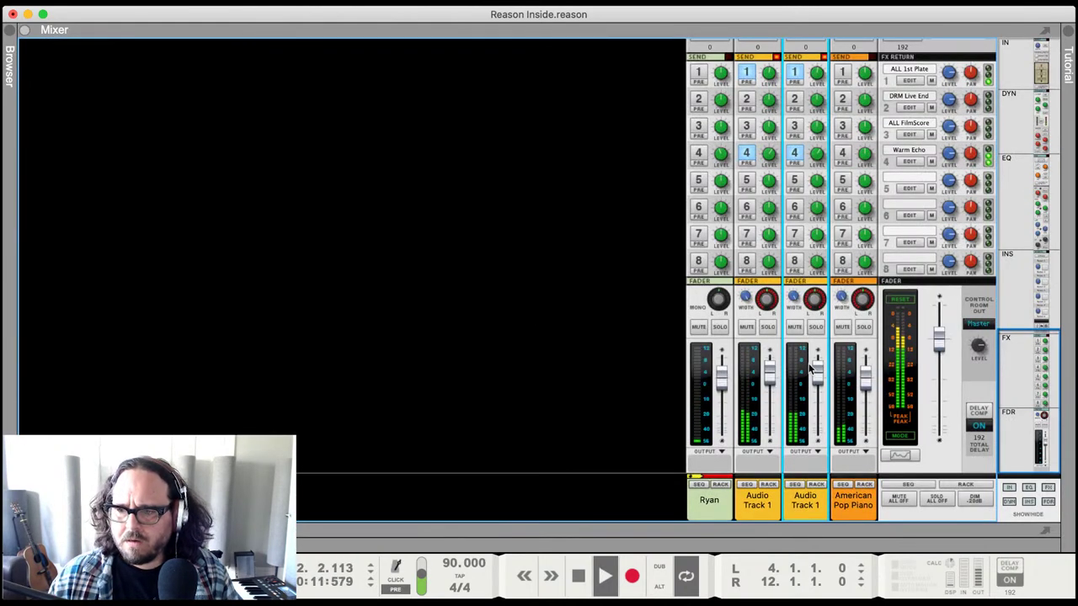
pyautogui.moveTo(814, 373); pyautogui.dragTo(819, 399)
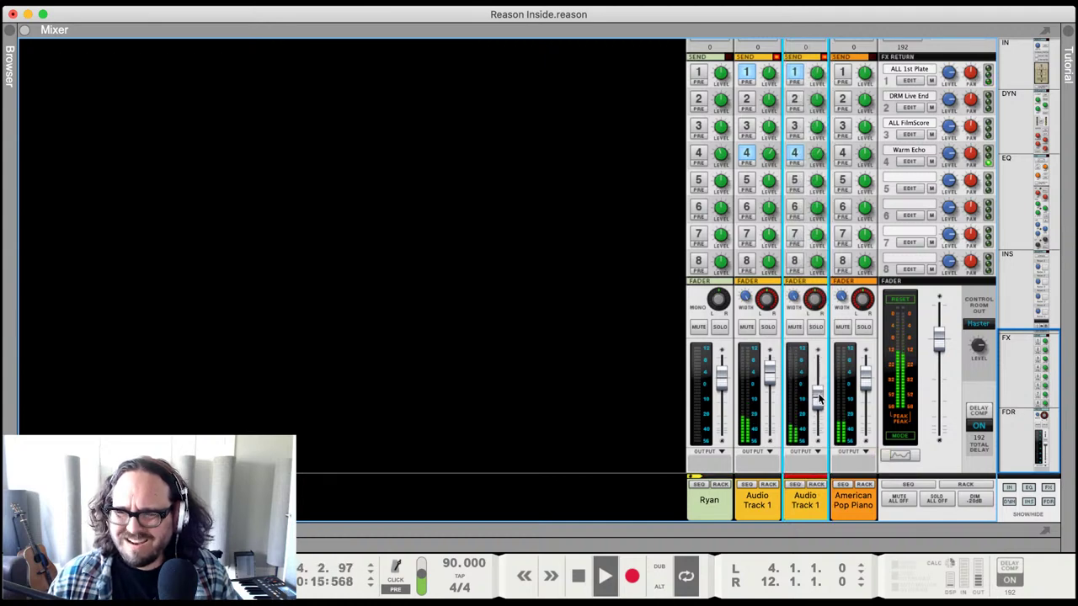
pyautogui.click(819, 400)
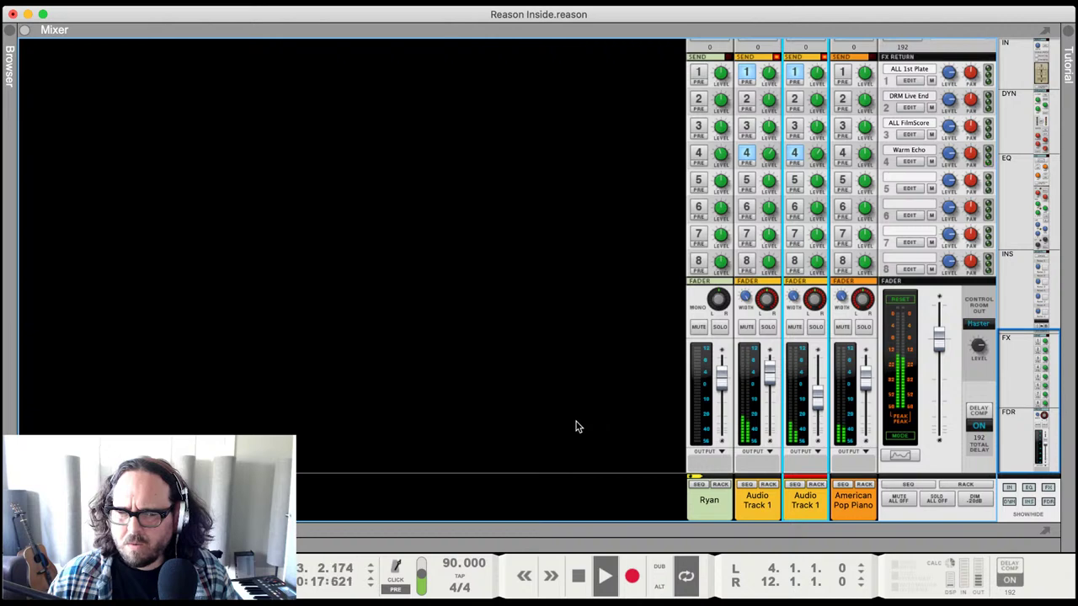
# - Solo the duplicated audio channel to hear it alone, return it to the full mix and stop playback
pyautogui.click(810, 329)
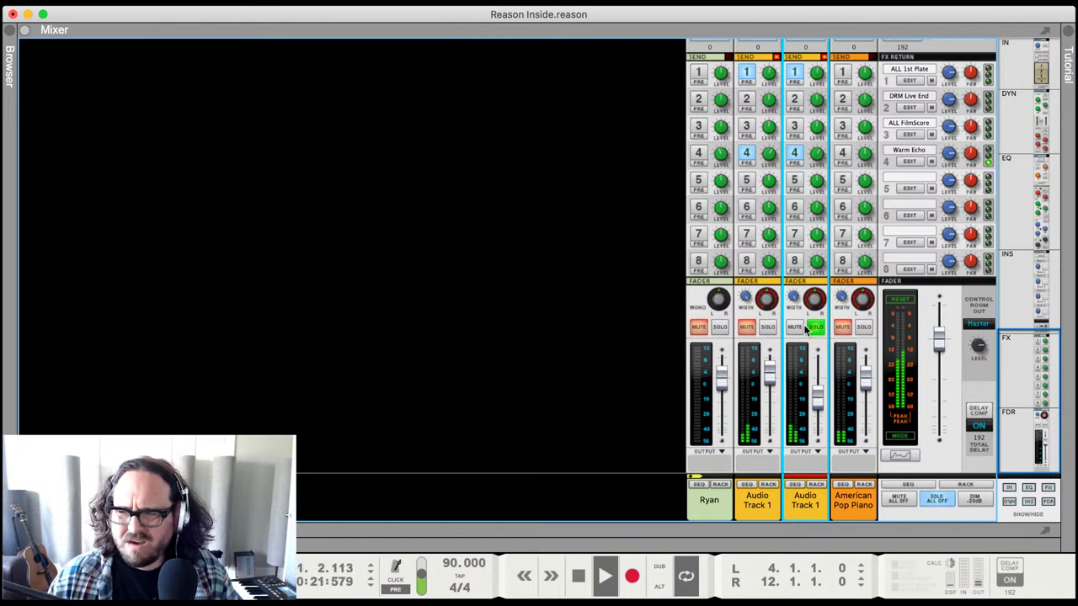
pyautogui.click(811, 329)
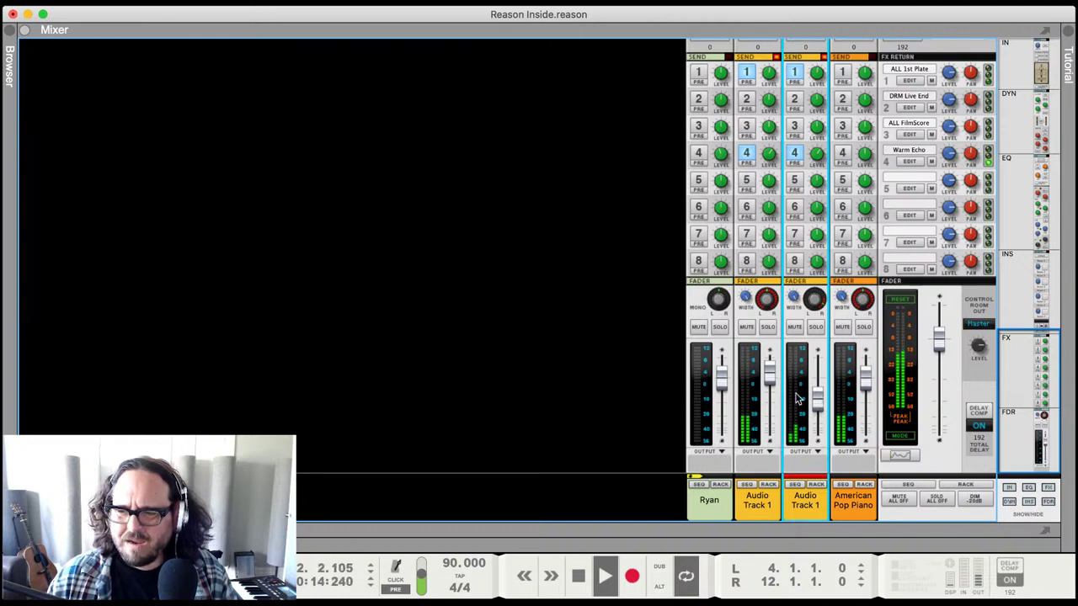
pyautogui.press('space')
# - Rename the original Audio Track 1 mixer channel as Banjo
pyautogui.click(756, 504)
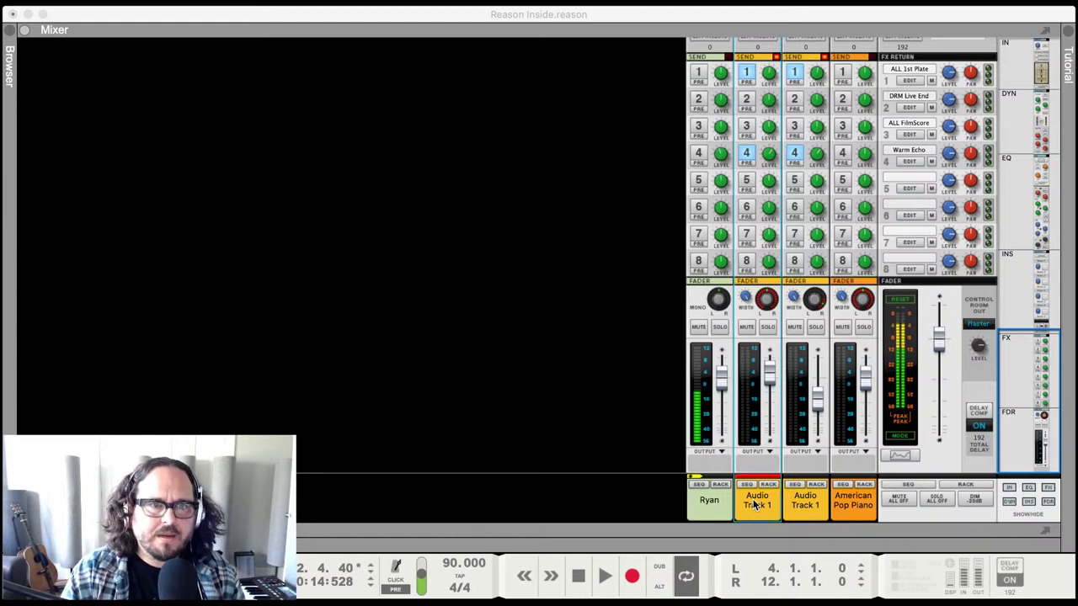
pyautogui.click(756, 504)
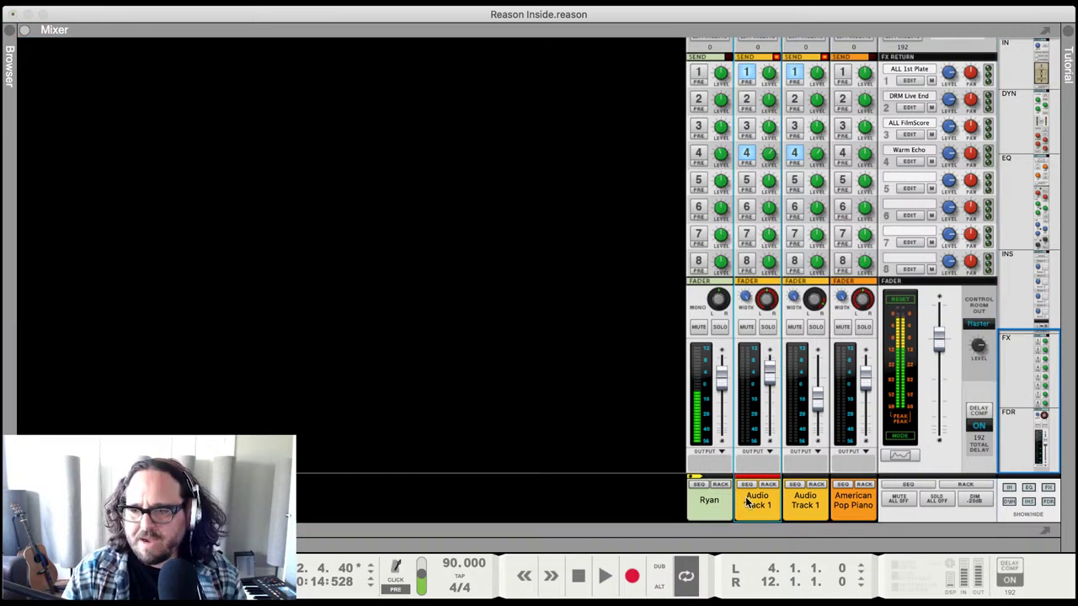
pyautogui.press('Return')
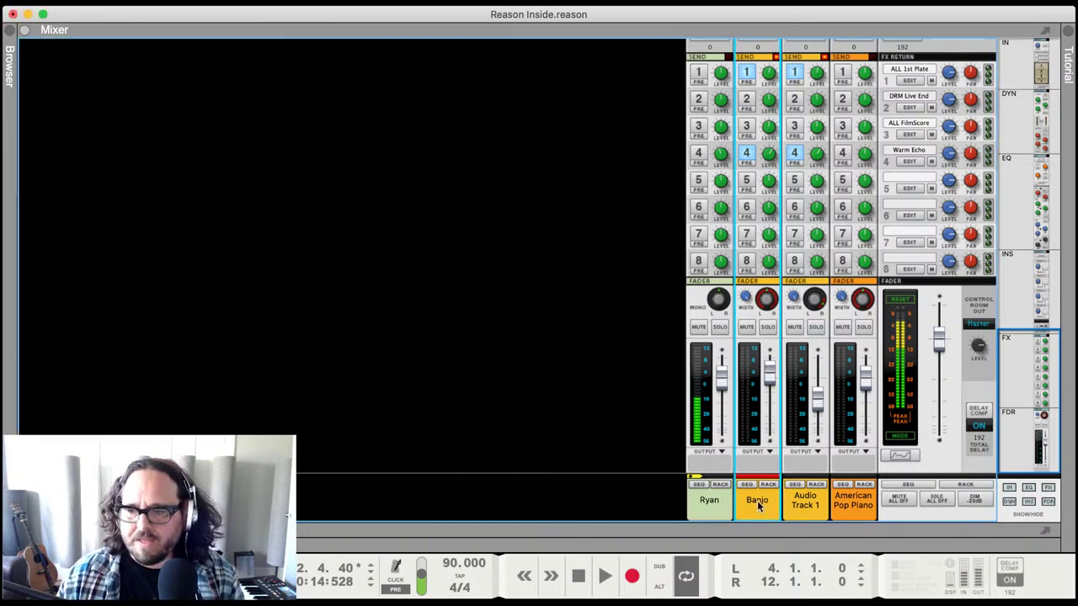
# - Rename the duplicated audio channel with the person's first name, spelled with a final "c", followed by Transpose
pyautogui.doubleClick(804, 503)
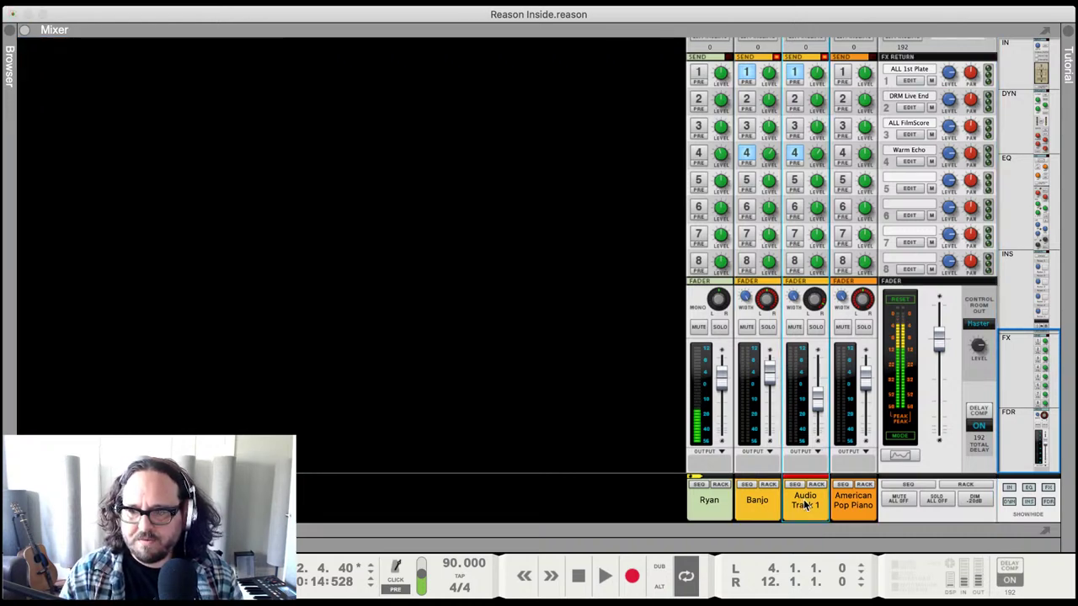
pyautogui.press('Return')
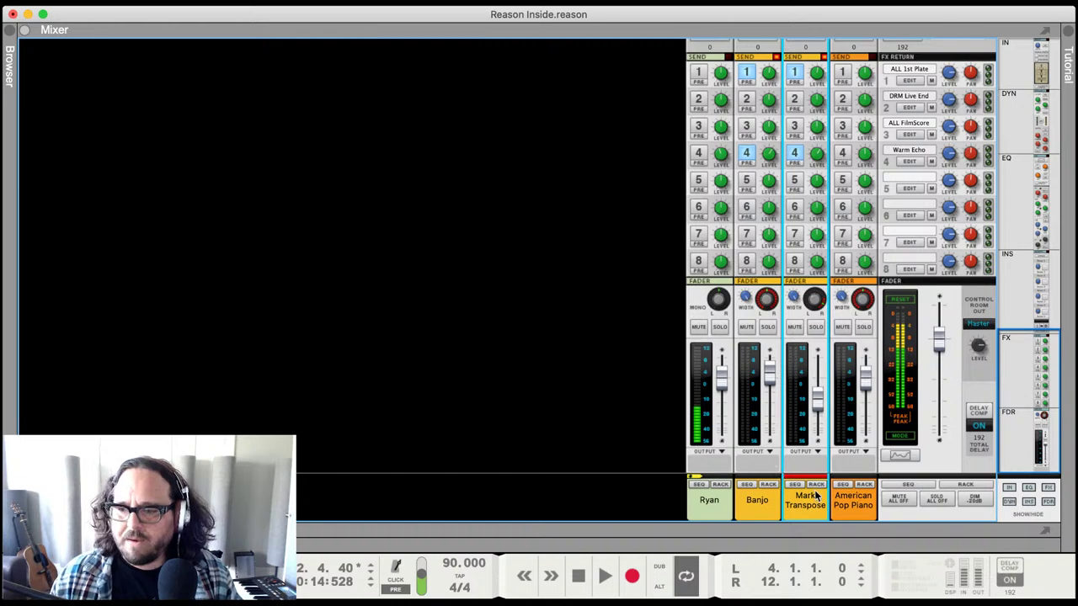
pyautogui.doubleClick(815, 497)
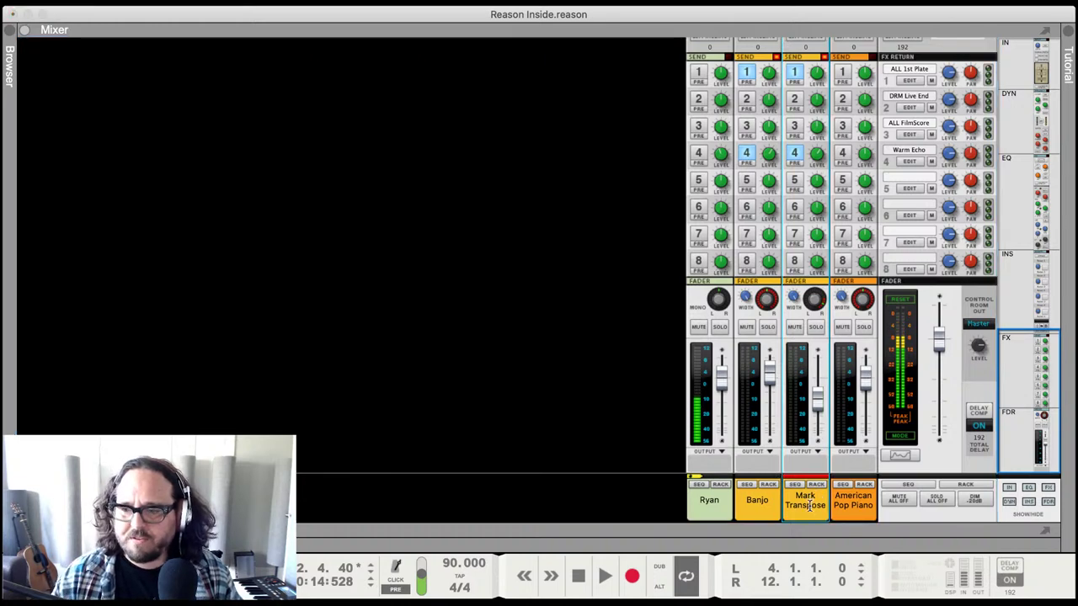
pyautogui.press('BackSpace')
pyautogui.write('c')
pyautogui.press('Return')
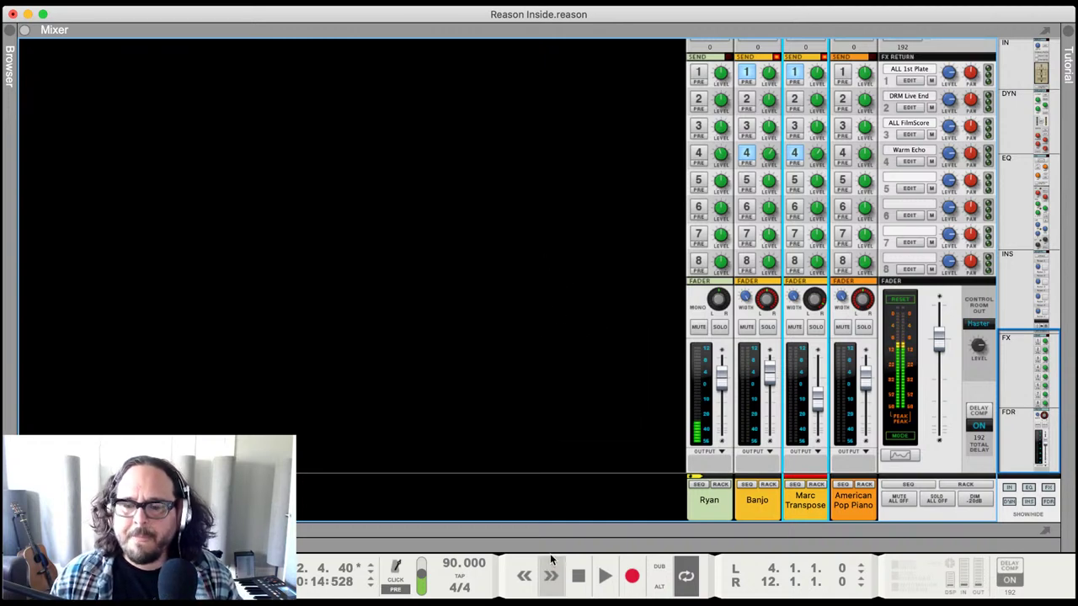
# - Return to the arrangement, play a short stretch from the start of the loop and stop
pyautogui.press('F7')
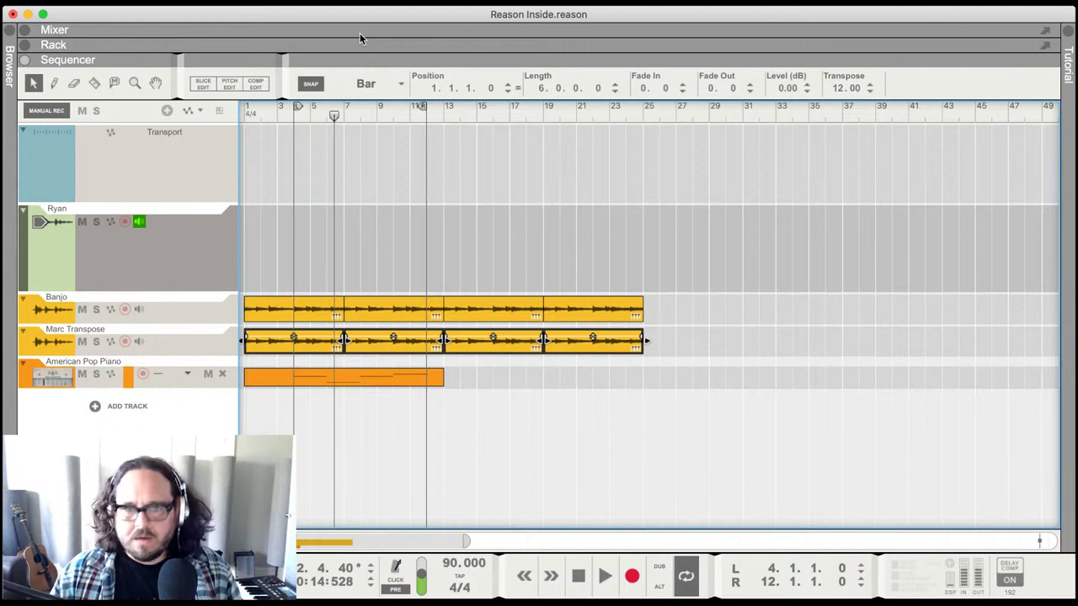
pyautogui.press('KP_0')
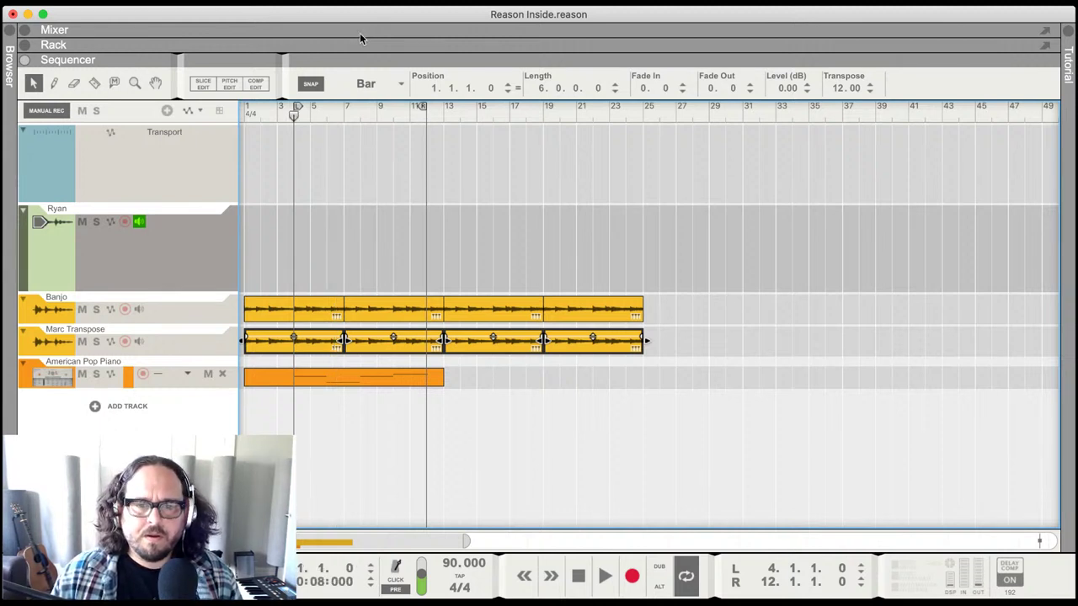
pyautogui.press('space')
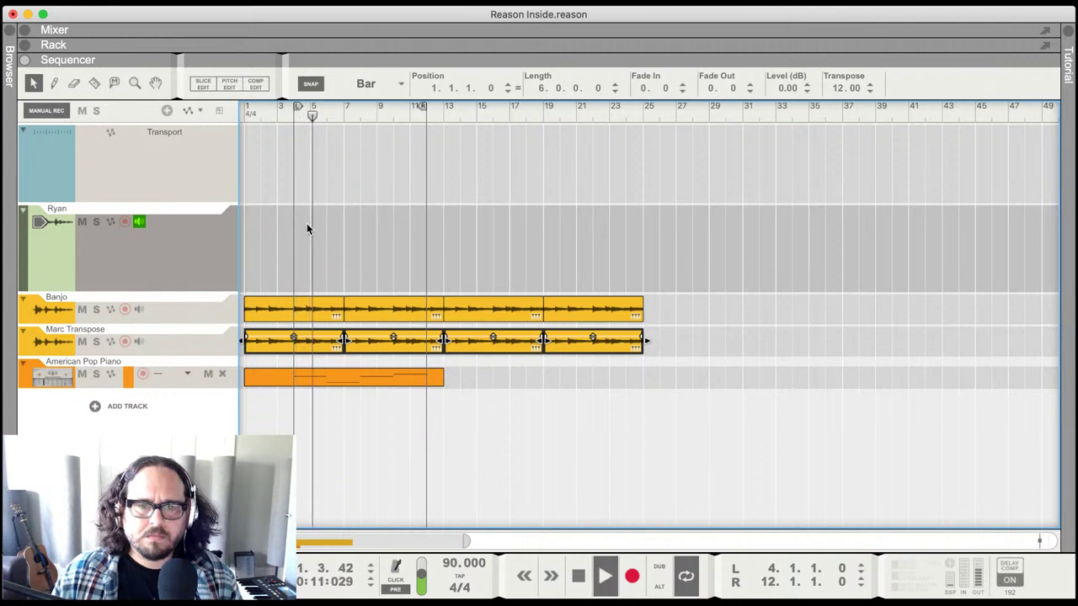
pyautogui.press('space')
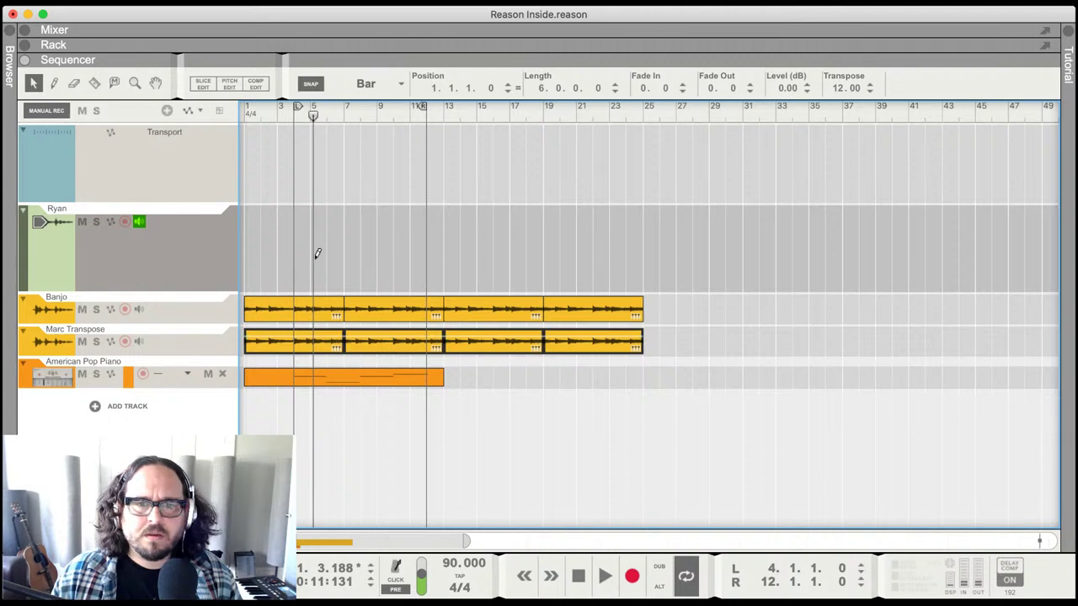
# - Add a Complex-1 Modular Synthesizer from the instrument collection below the piano in the rack and enlarge the rack to show it
pyautogui.click(12, 36)
pyautogui.press('F6')
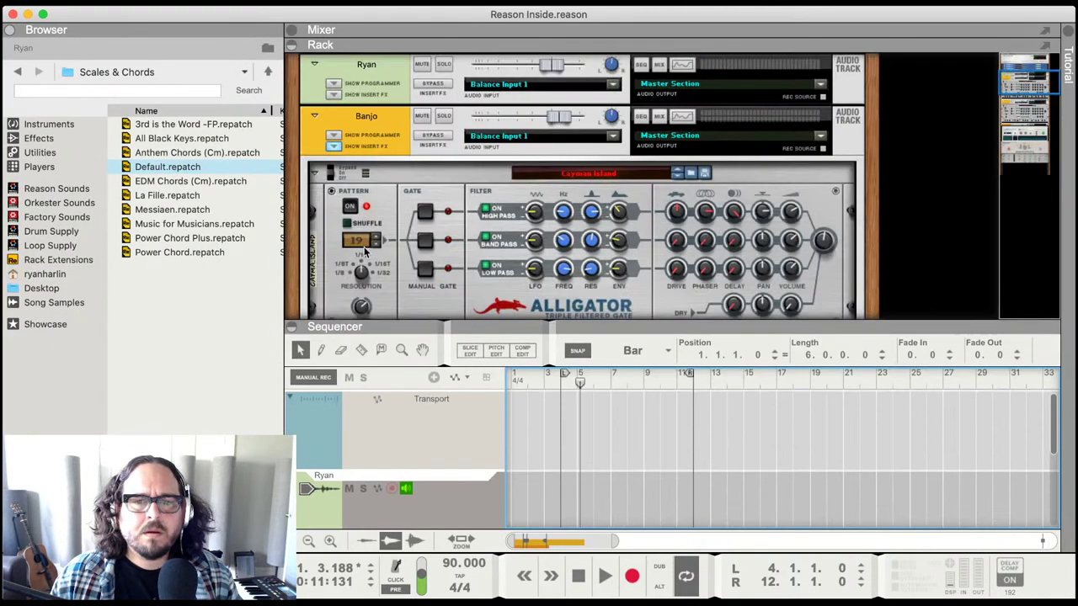
pyautogui.scroll(-6, 388, 226)
pyautogui.scroll(-3, 388, 220)
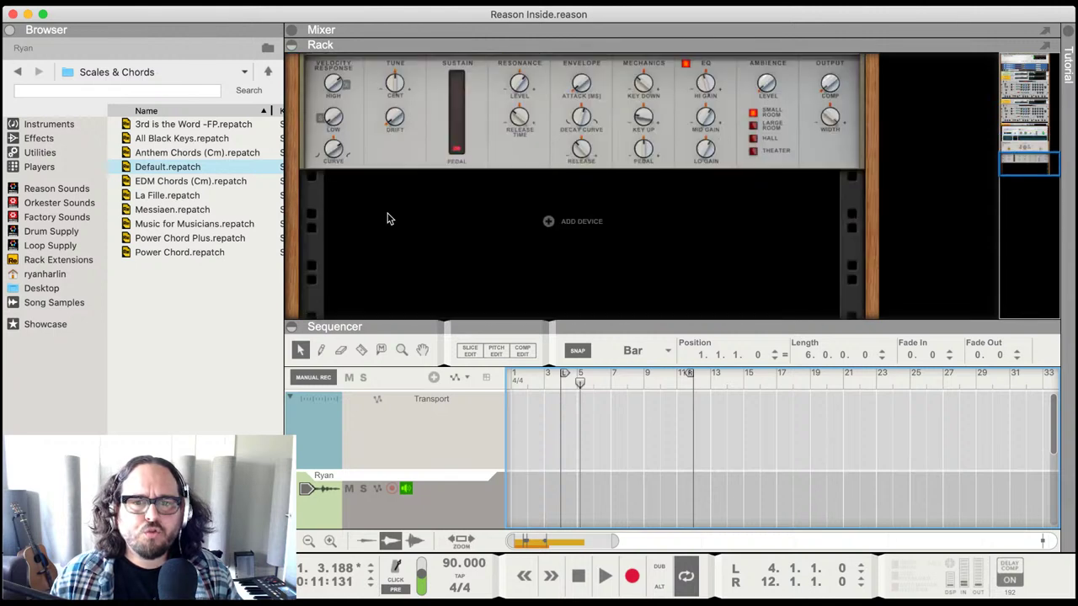
pyautogui.click(32, 124)
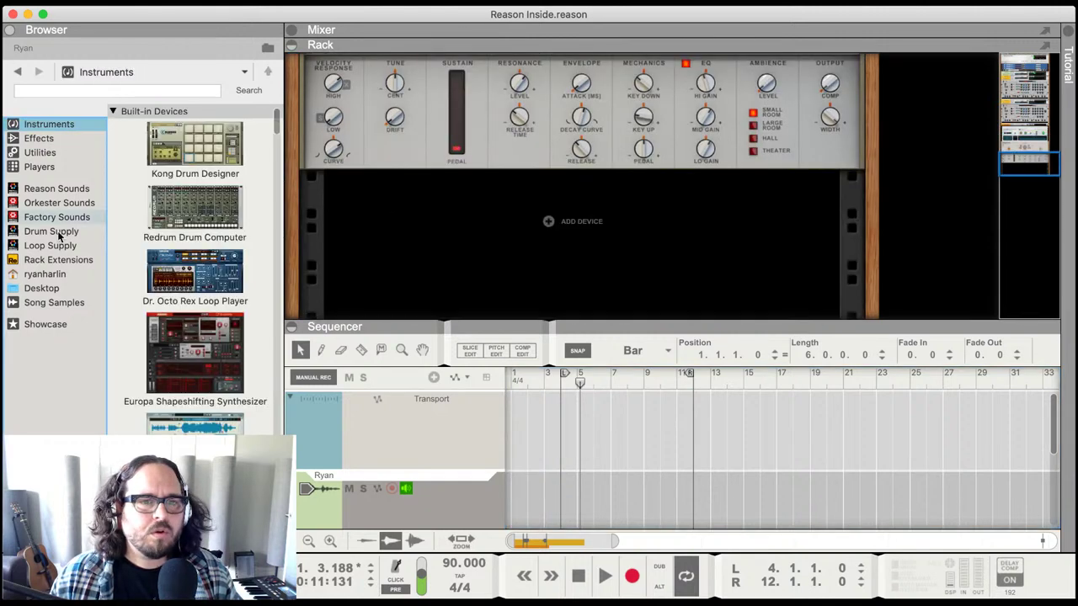
pyautogui.scroll(-4, 211, 264)
pyautogui.scroll(-15, 207, 235)
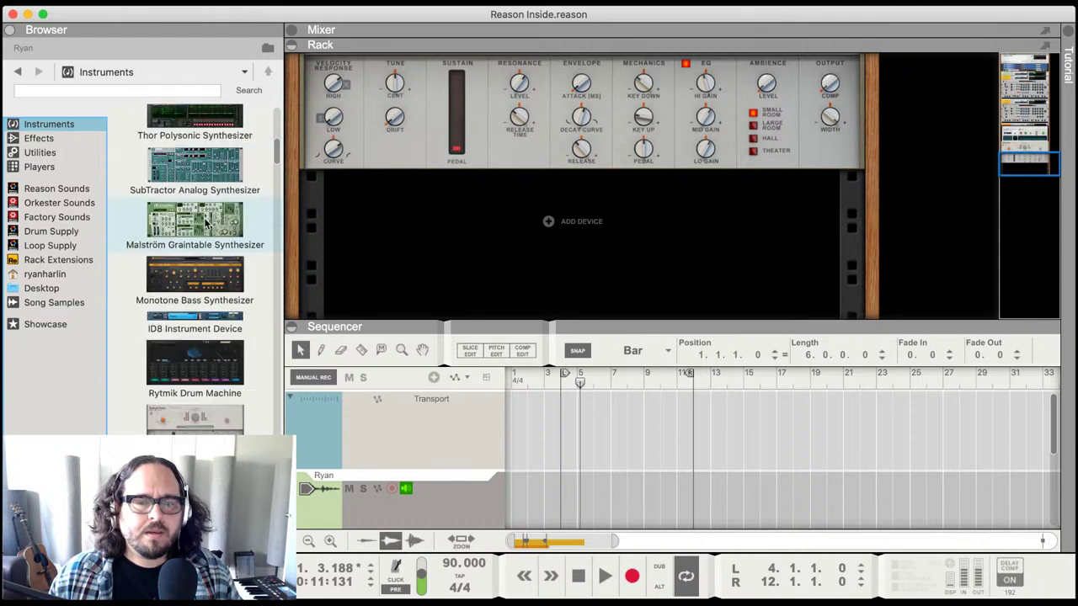
pyautogui.scroll(-10, 203, 217)
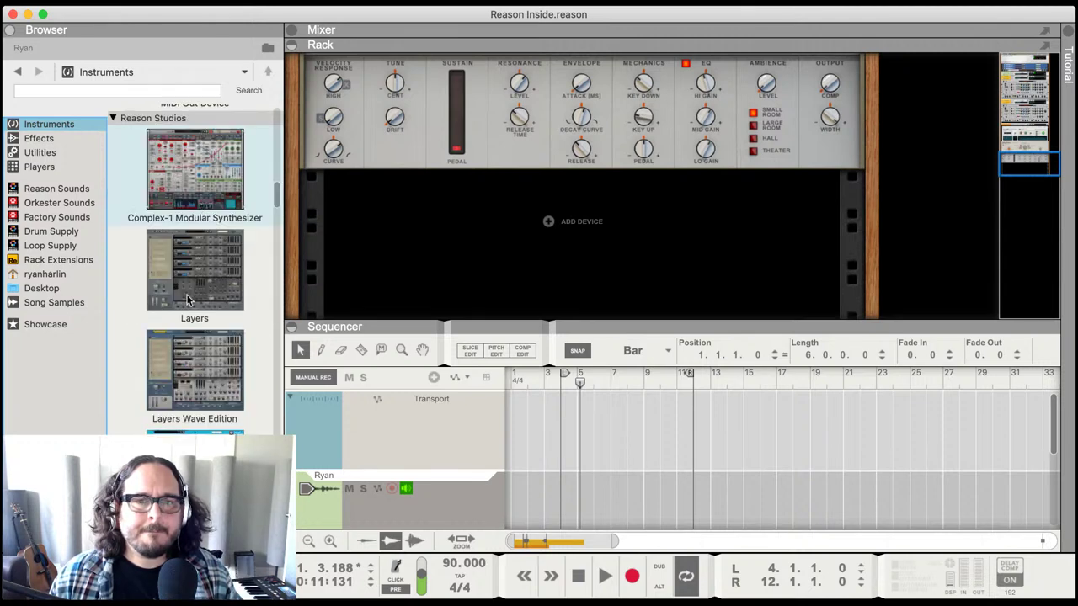
pyautogui.moveTo(194, 169); pyautogui.dragTo(437, 263)
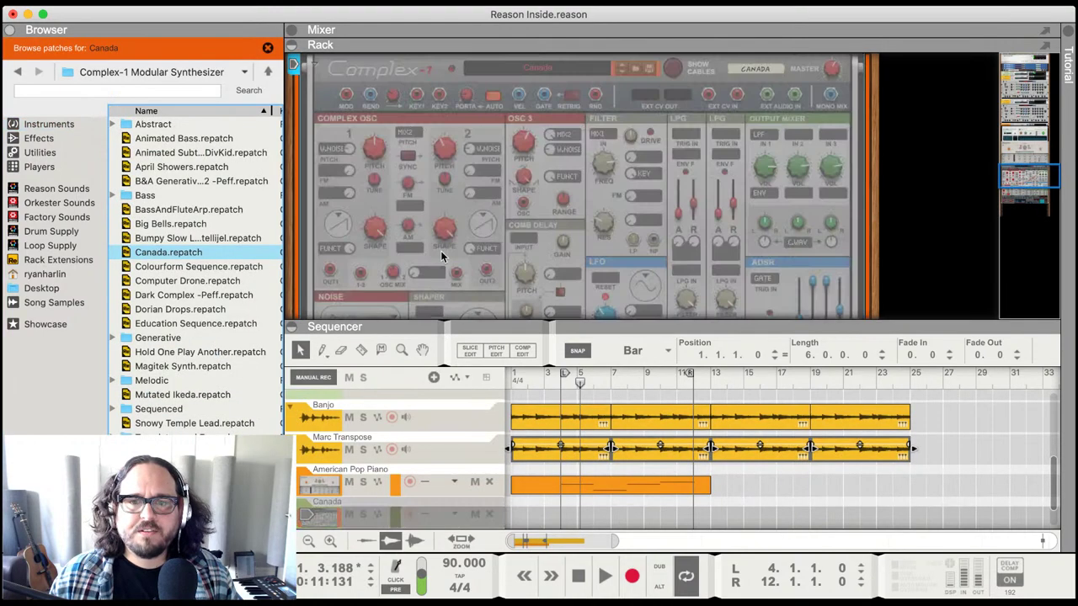
pyautogui.moveTo(495, 337); pyautogui.dragTo(533, 529)
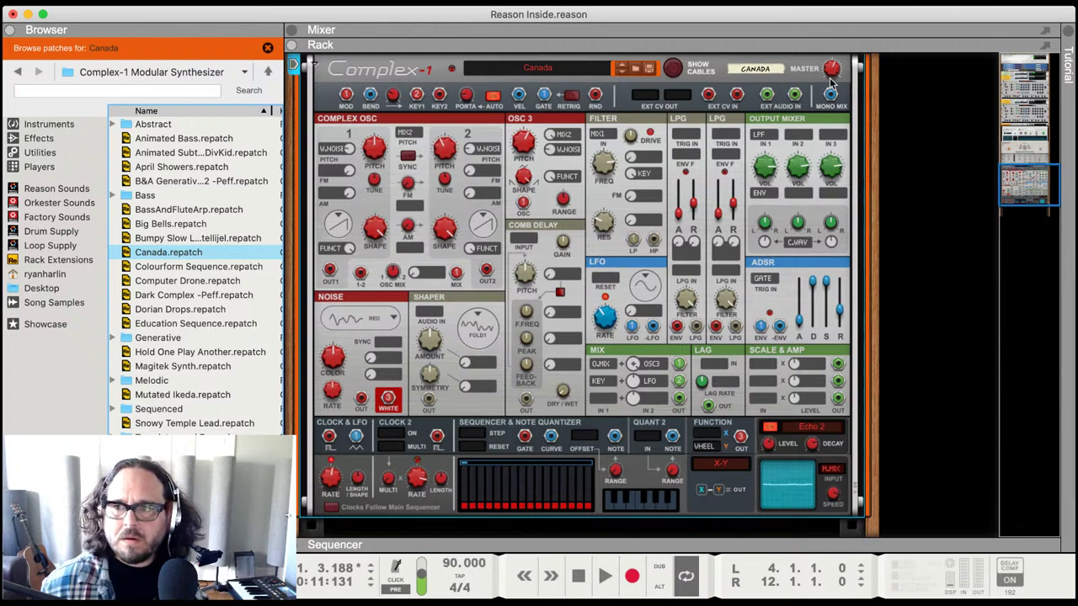
# - Set the Complex-1 master level to -18.1 dB and play the song to hear its Canada patch in context
pyautogui.moveTo(831, 82); pyautogui.dragTo(809, 76)
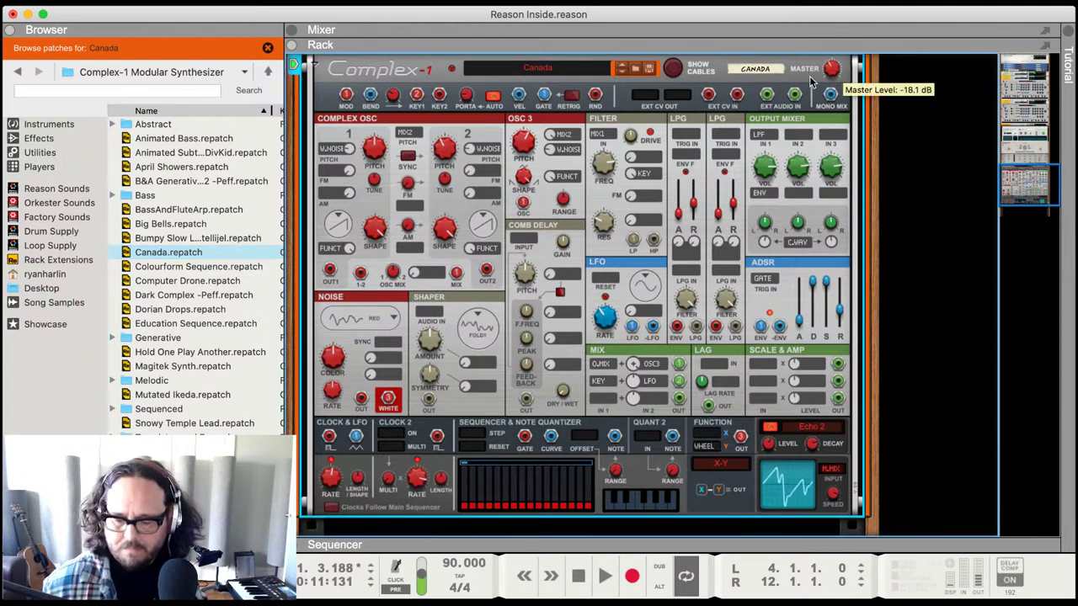
pyautogui.press('Home')
pyautogui.press('space')
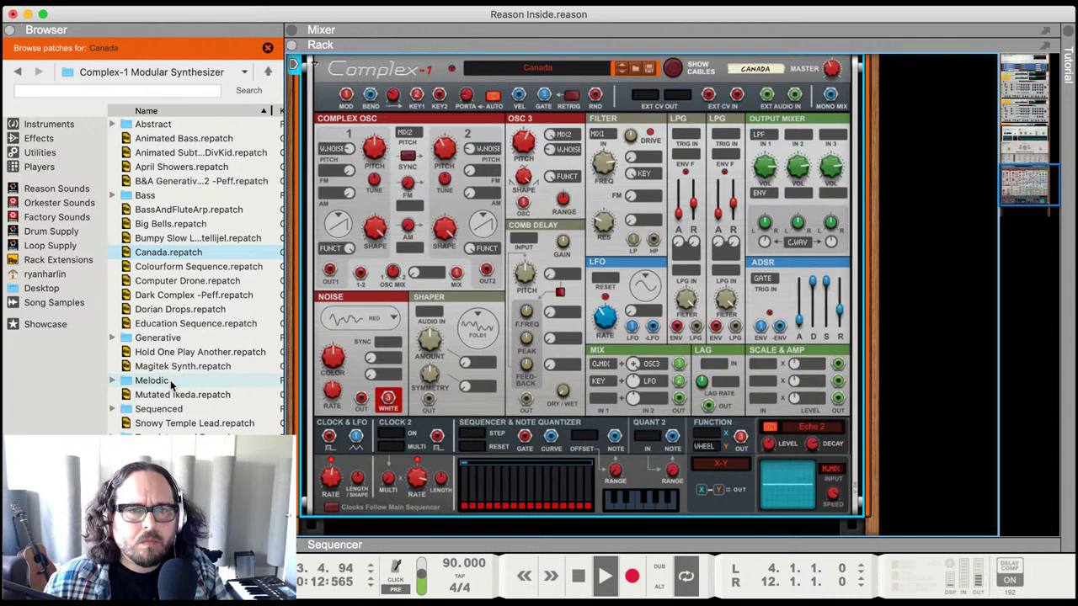
# - From the Abstract patches, try Harmonic Bell, load Heavy Kick -intellijel into the Complex-1 and audition it against the playing loop
pyautogui.doubleClick(153, 124)
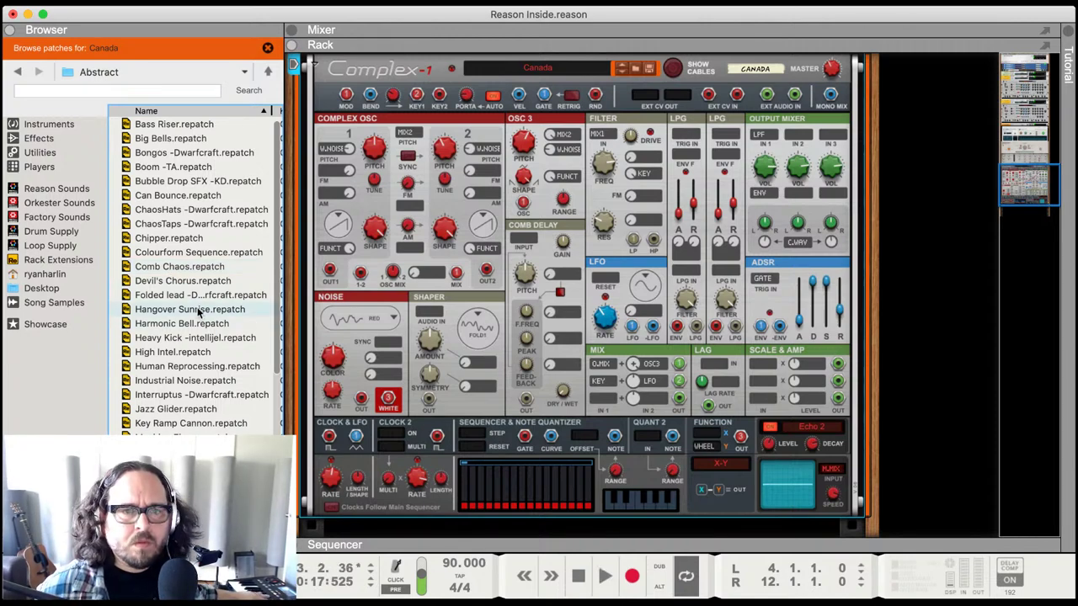
pyautogui.click(175, 325)
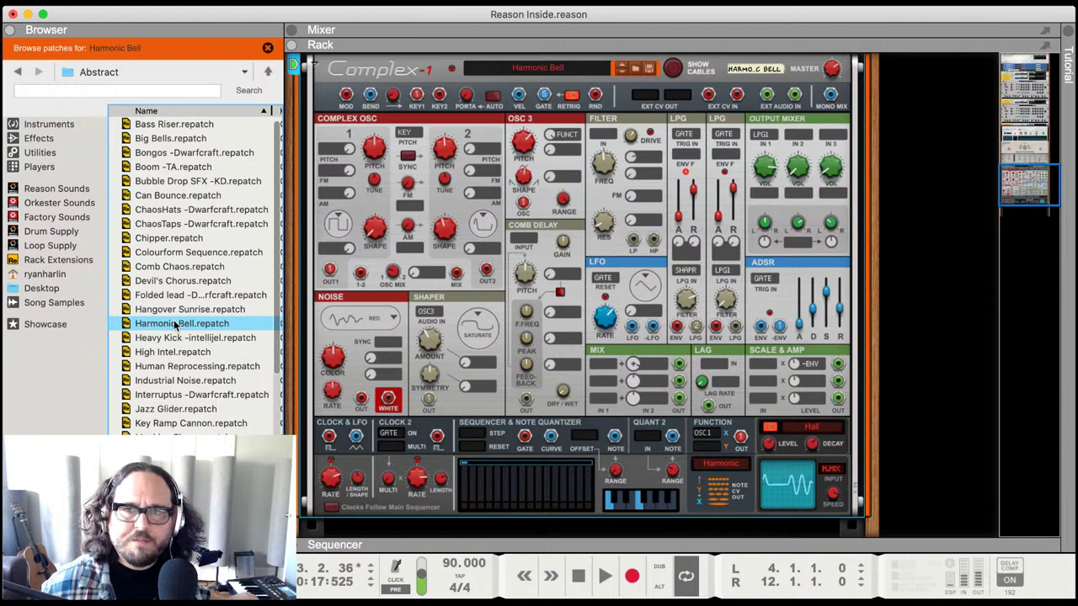
pyautogui.click(177, 338)
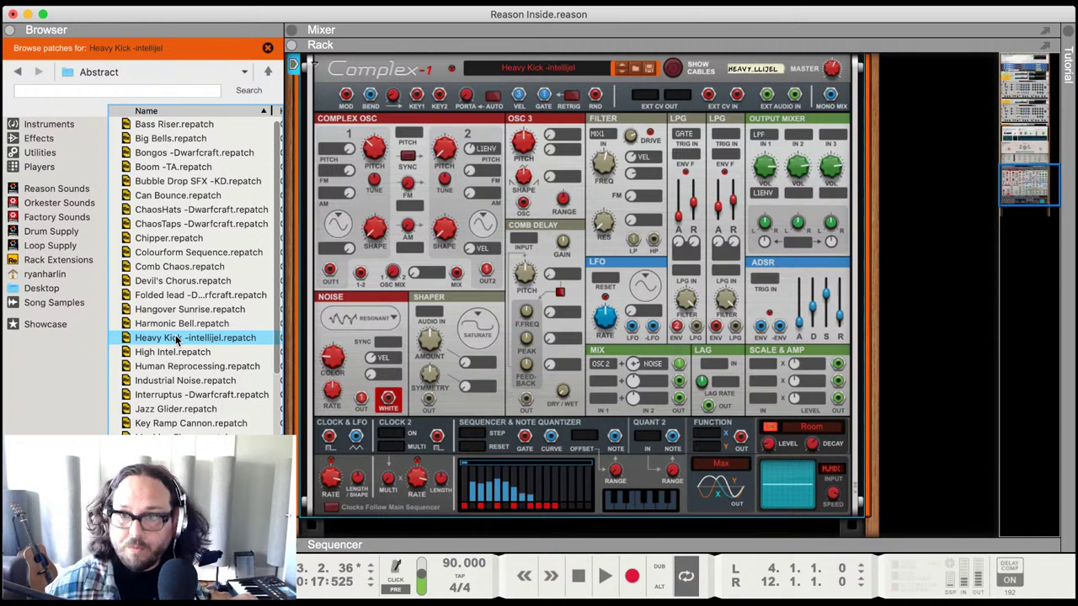
pyautogui.press('space')
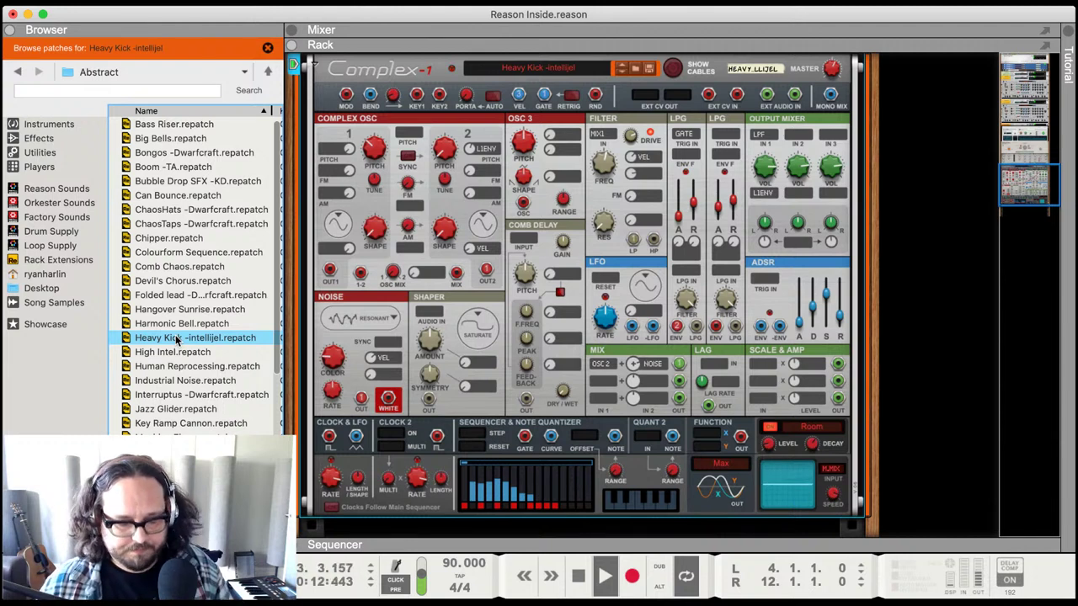
pyautogui.press('space')
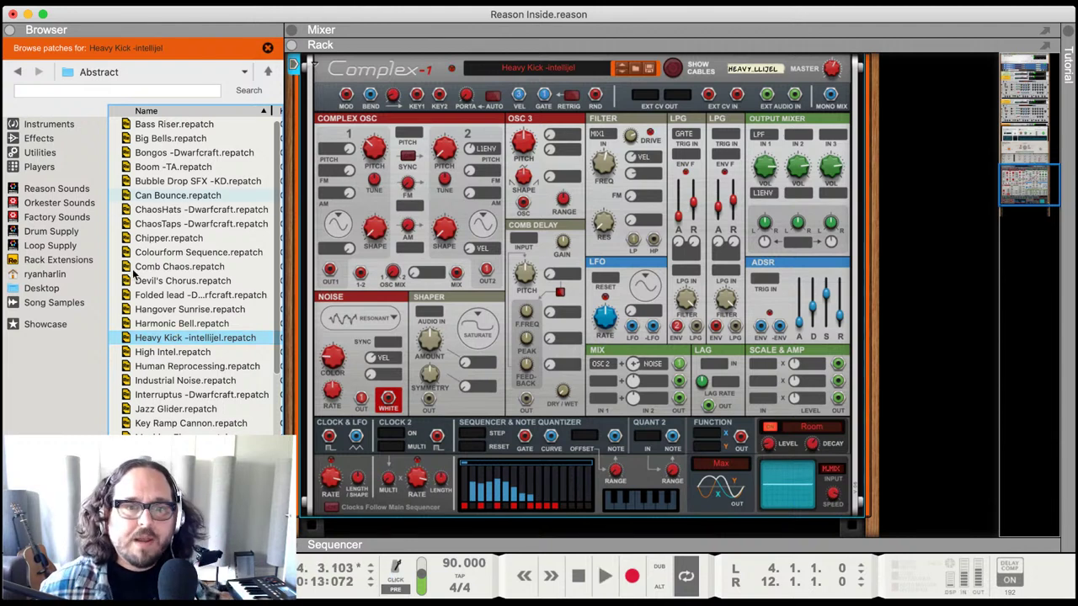
# - Try the High Intel patch, load Industrial Noise into the Complex-1 and audition it against the playing loop
pyautogui.click(169, 352)
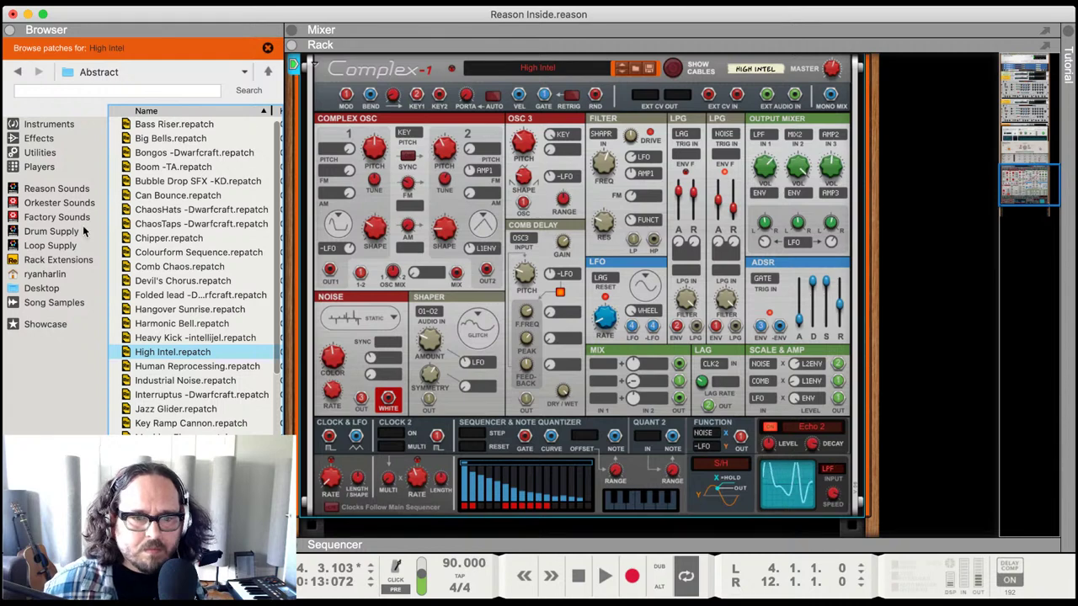
pyautogui.click(153, 381)
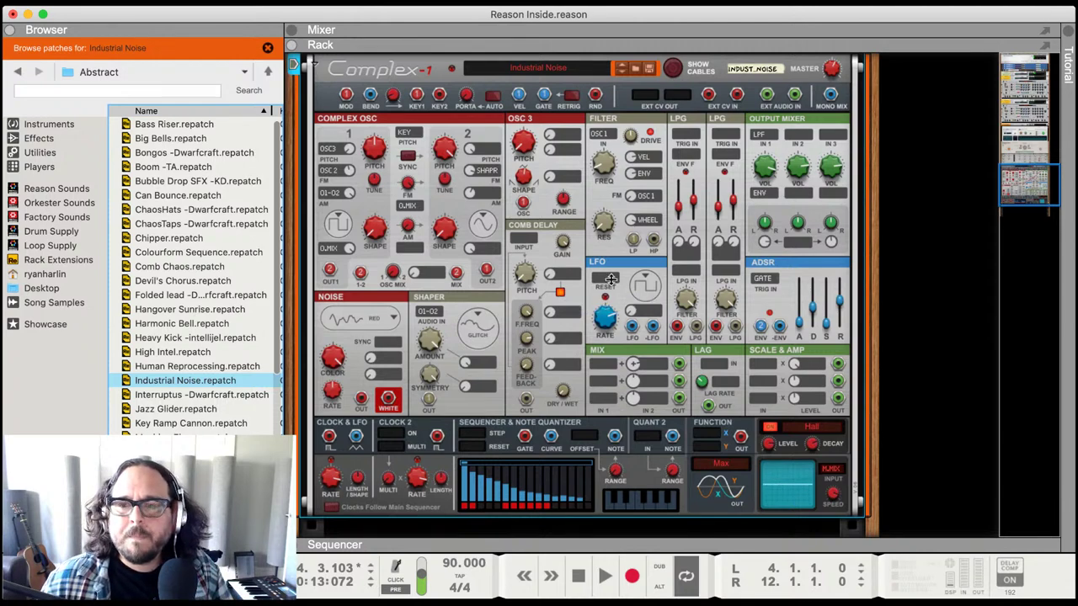
pyautogui.press('F7')
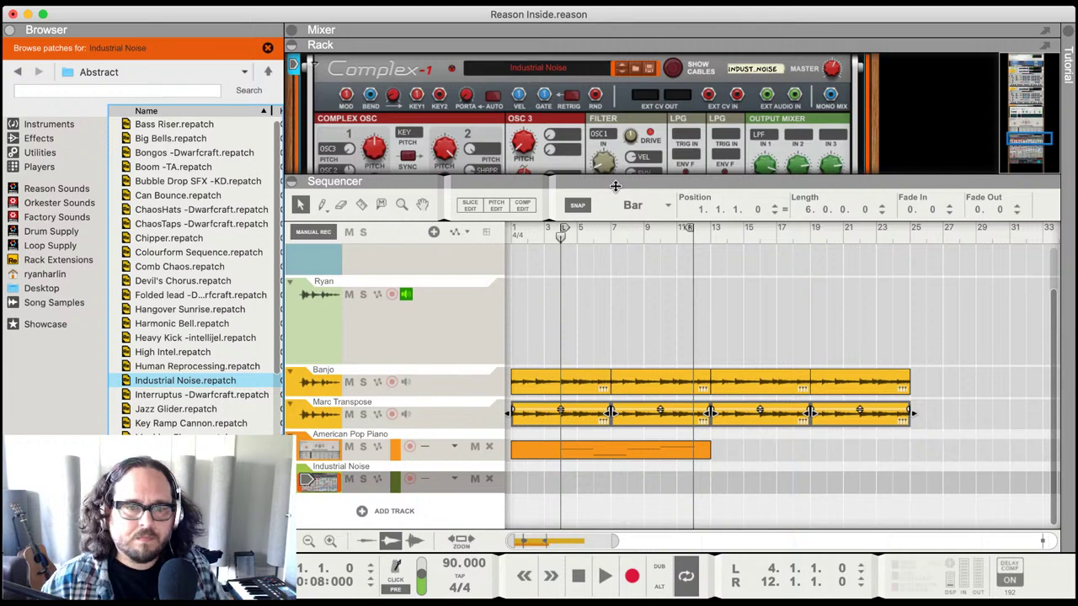
pyautogui.press('space')
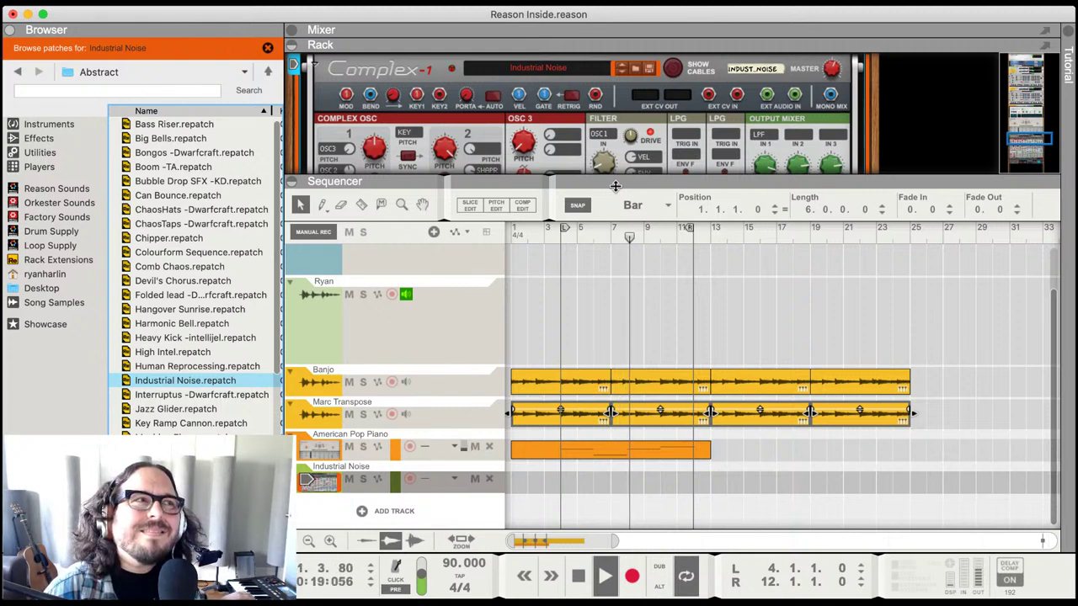
pyautogui.press('space')
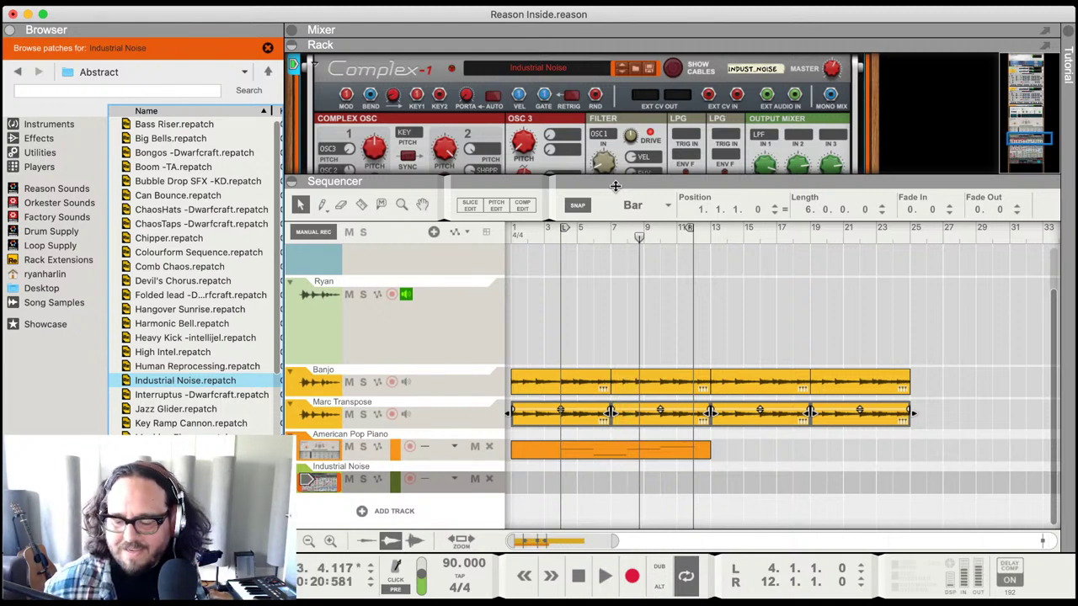
pyautogui.press('space')
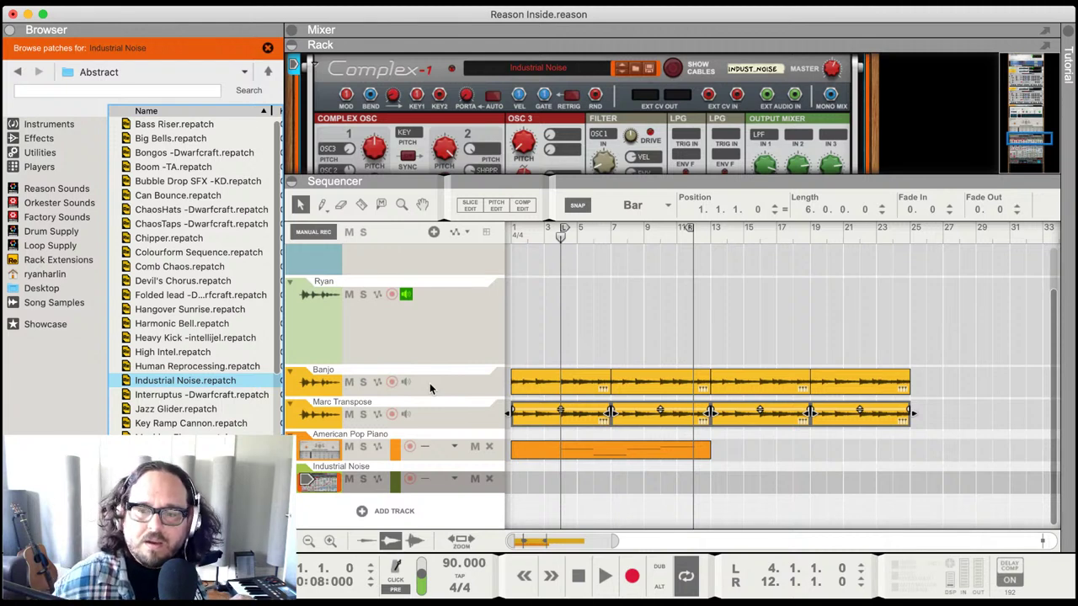
pyautogui.click(429, 384)
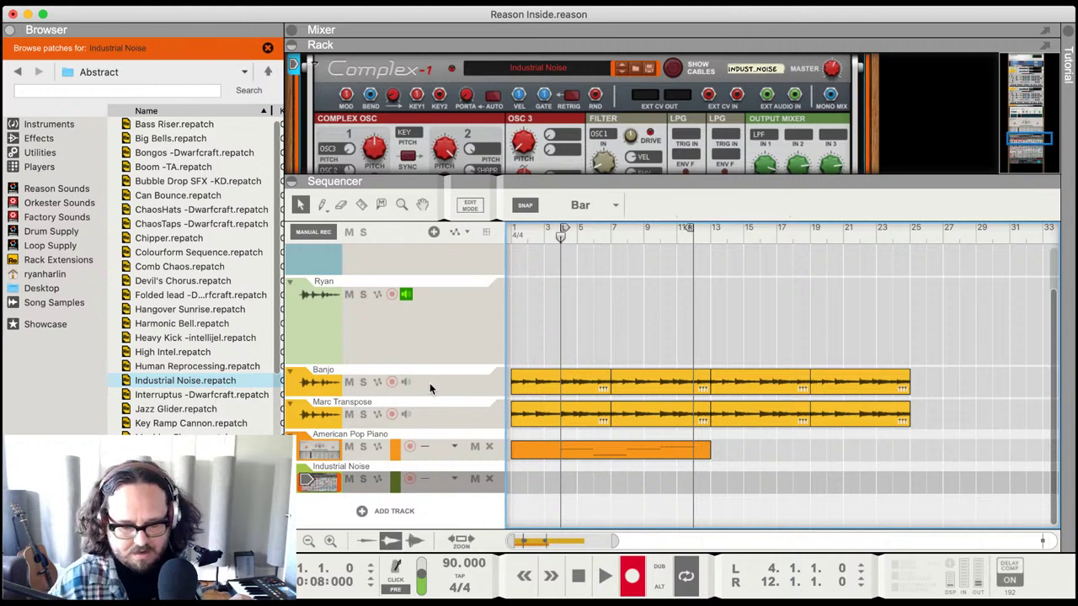
pyautogui.press('space')
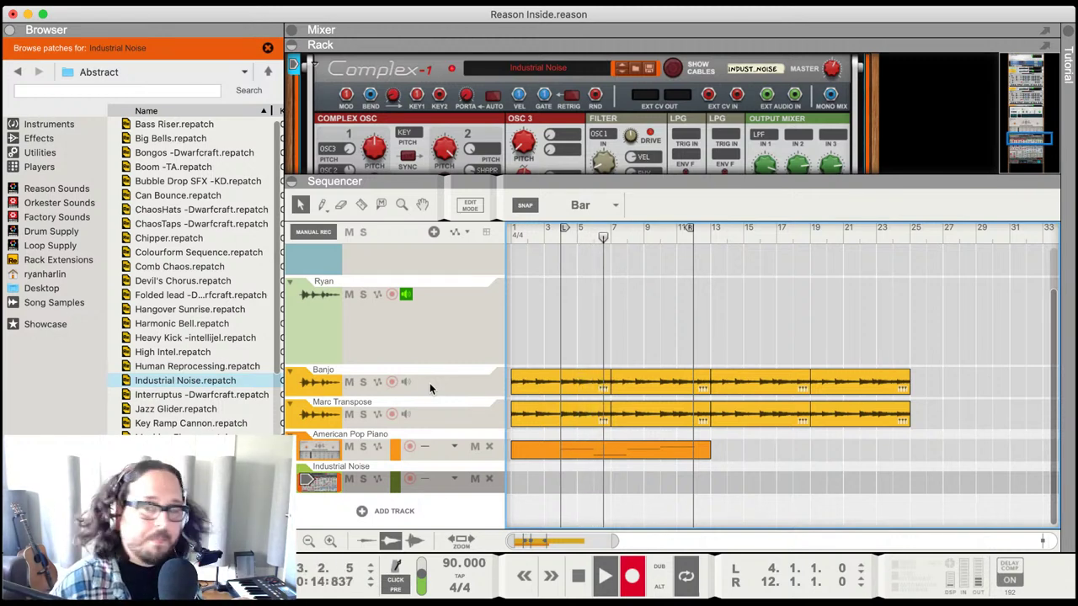
pyautogui.press('space')
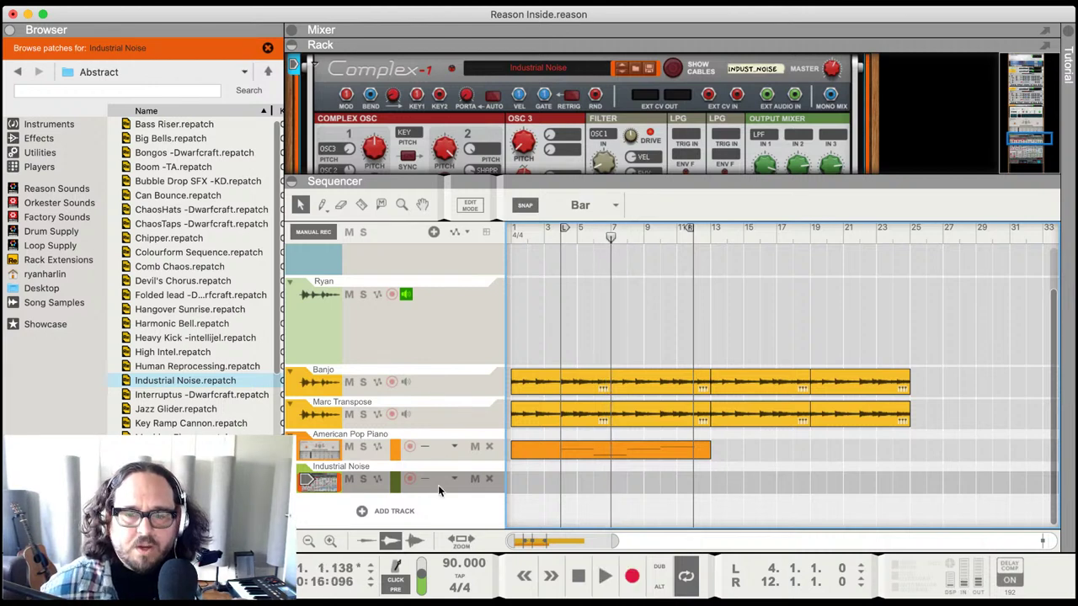
# - Arm the Industrial Noise track and record an eight-bar synth part over the loop from bar 4 to bar 12
pyautogui.click(411, 479)
pyautogui.press('KP_0')
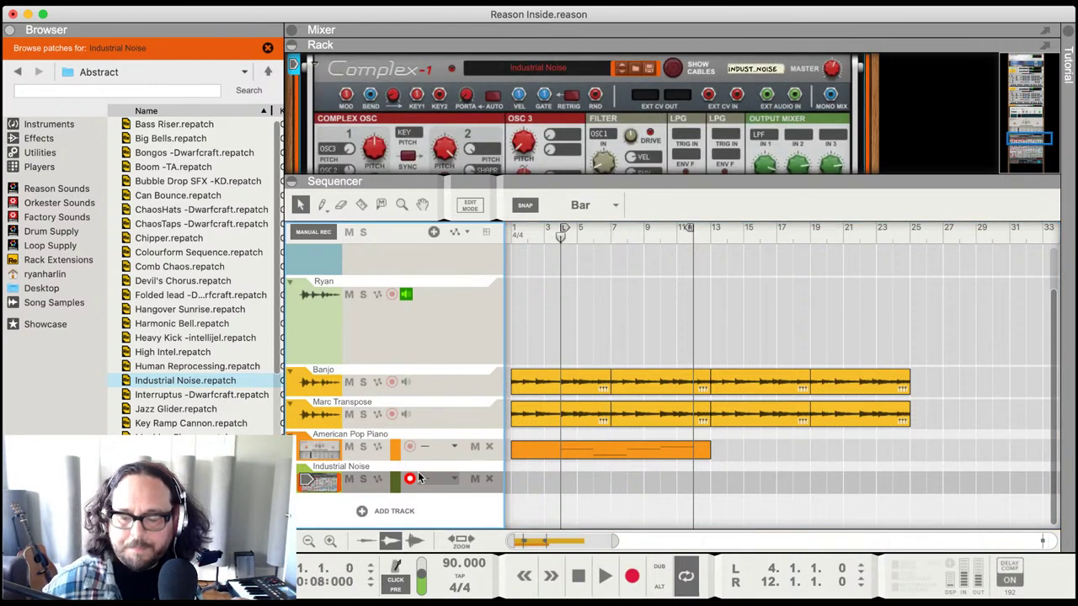
pyautogui.press('KP_Multiply')
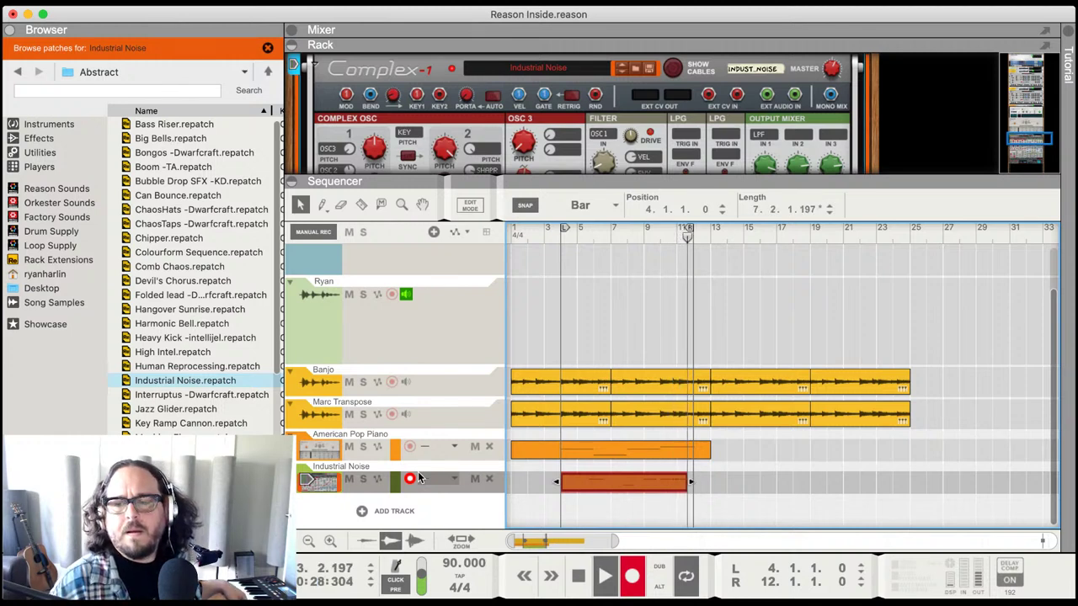
pyautogui.press('space')
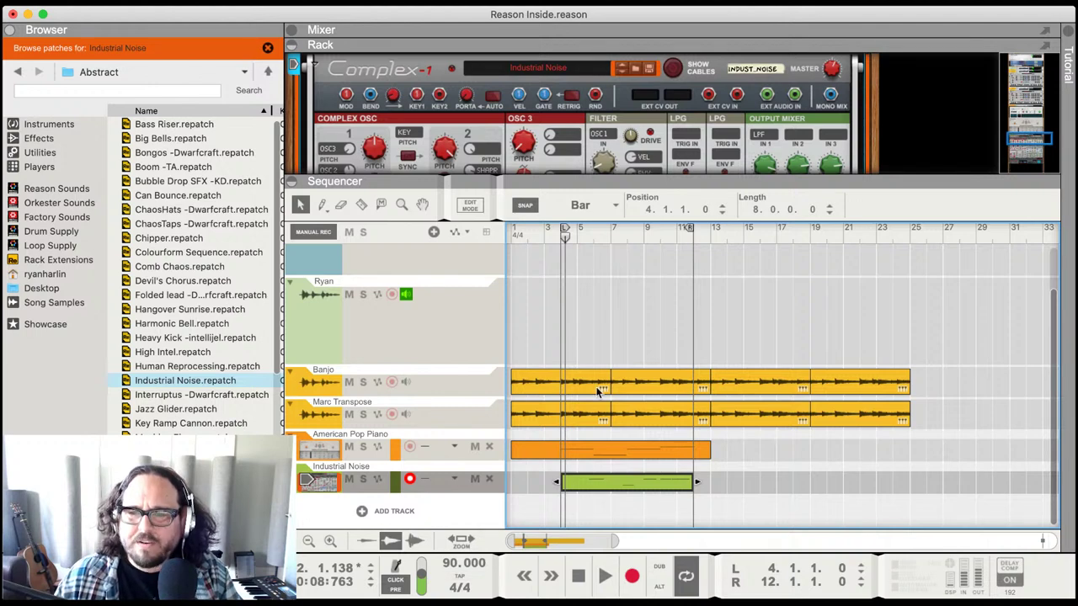
# - Play the loop from its start to hear the recorded Industrial Noise part in context
pyautogui.click(559, 240)
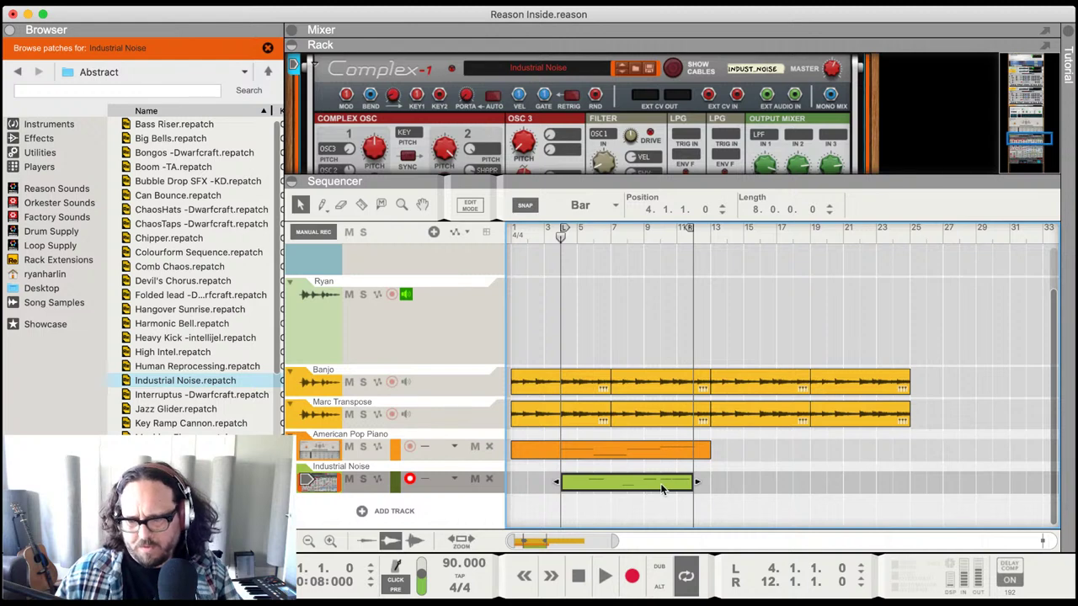
pyautogui.press('space')
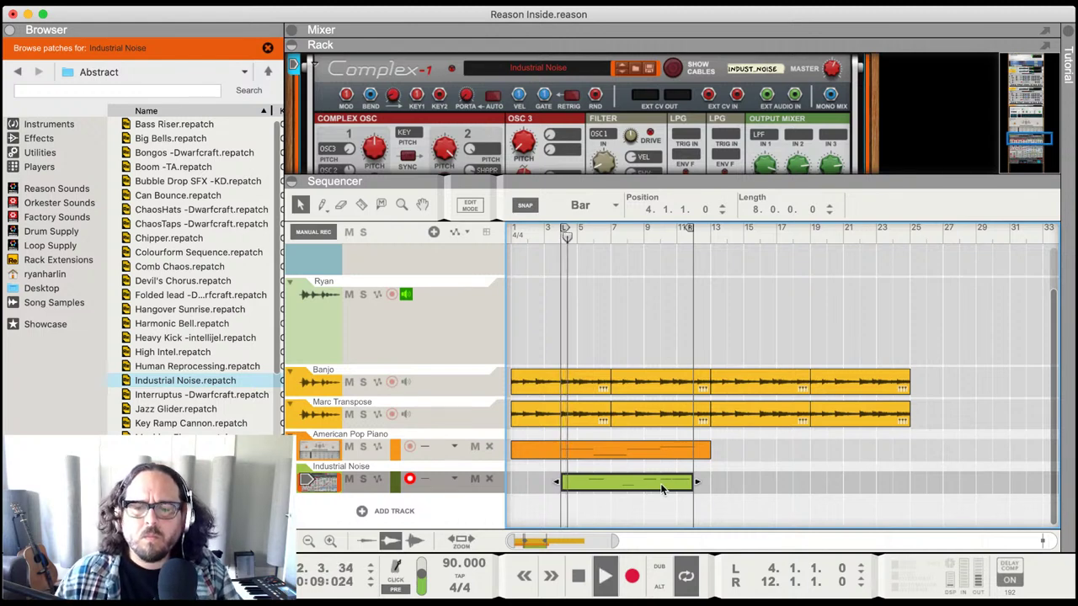
pyautogui.click(663, 493)
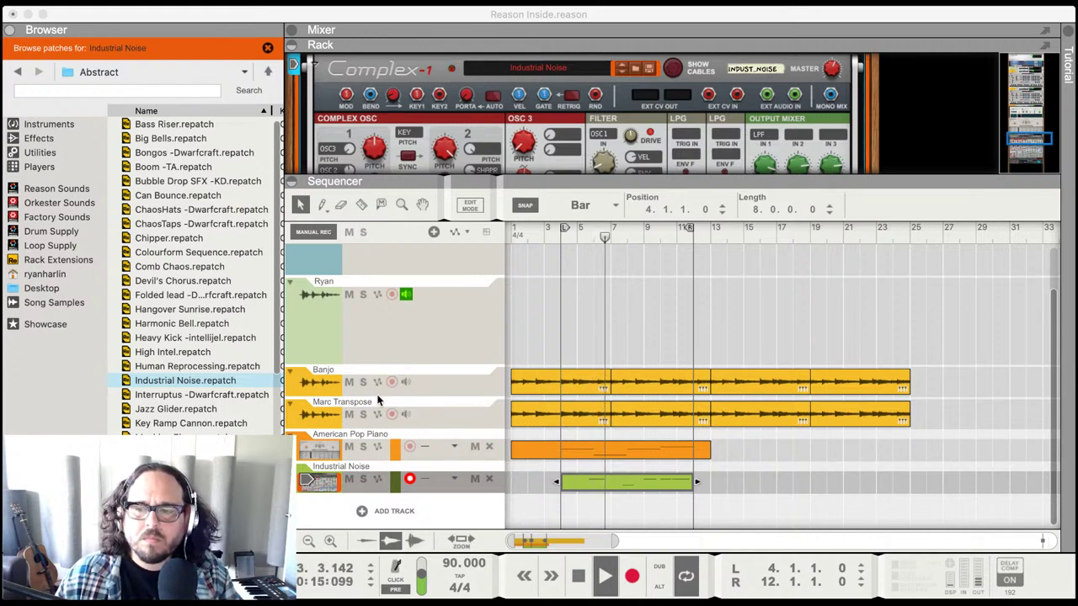
pyautogui.click(476, 515)
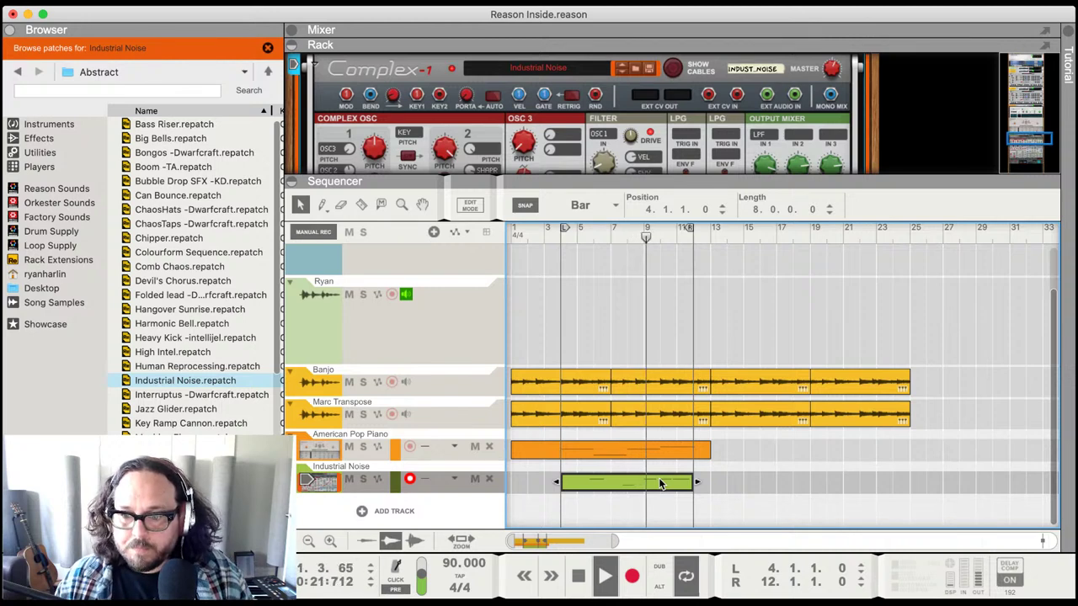
# - Open the Industrial Noise clip for note editing and delete the A2 note just after bar 9
pyautogui.doubleClick(658, 478)
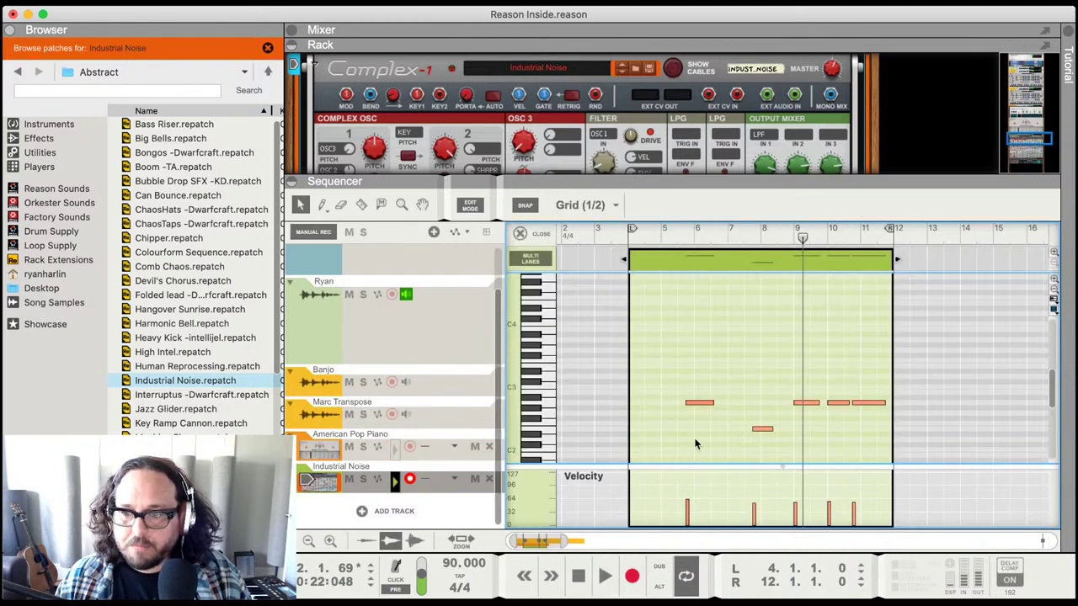
pyautogui.click(806, 403)
pyautogui.press('Delete')
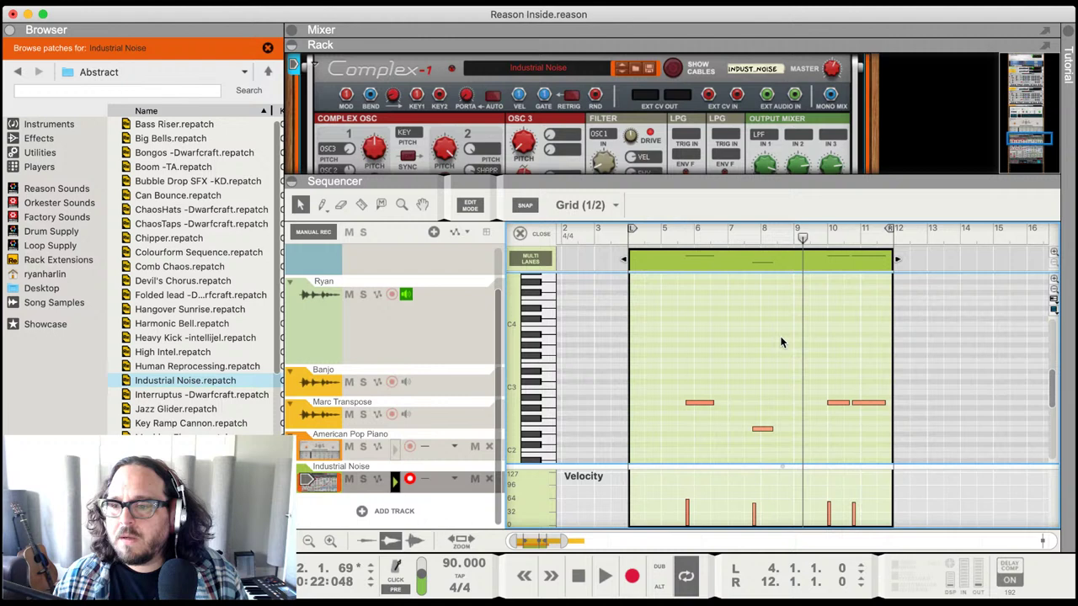
# - Copy the A2 note just before bar 6 to the clip's start at 4.1.1.0, using a 1/4 snap
pyautogui.click(762, 234)
pyautogui.press('space')
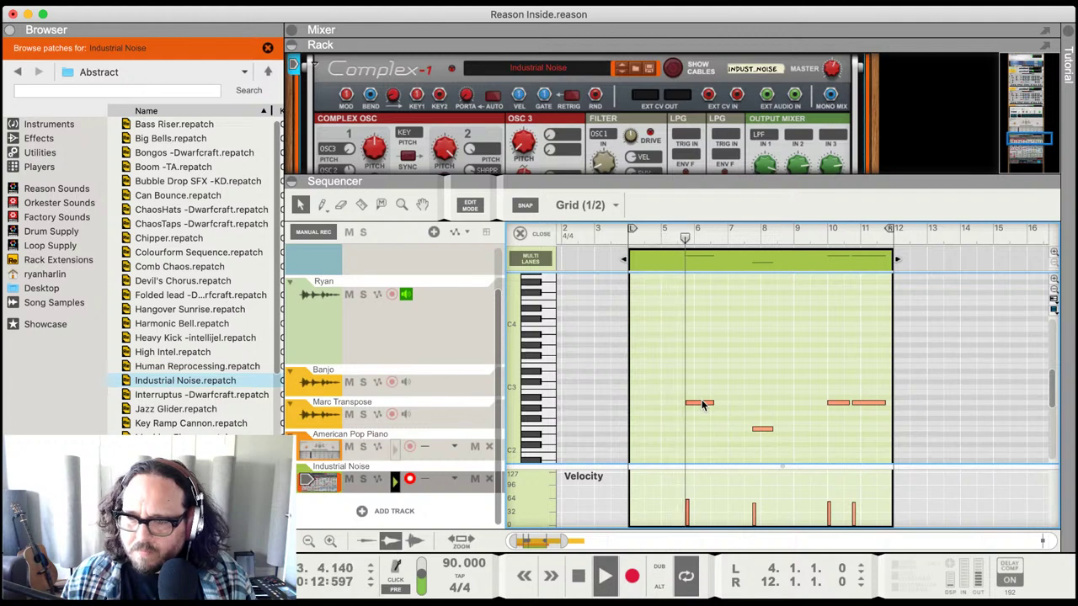
pyautogui.press('space')
pyautogui.moveTo(700, 404); pyautogui.dragTo(640, 399)
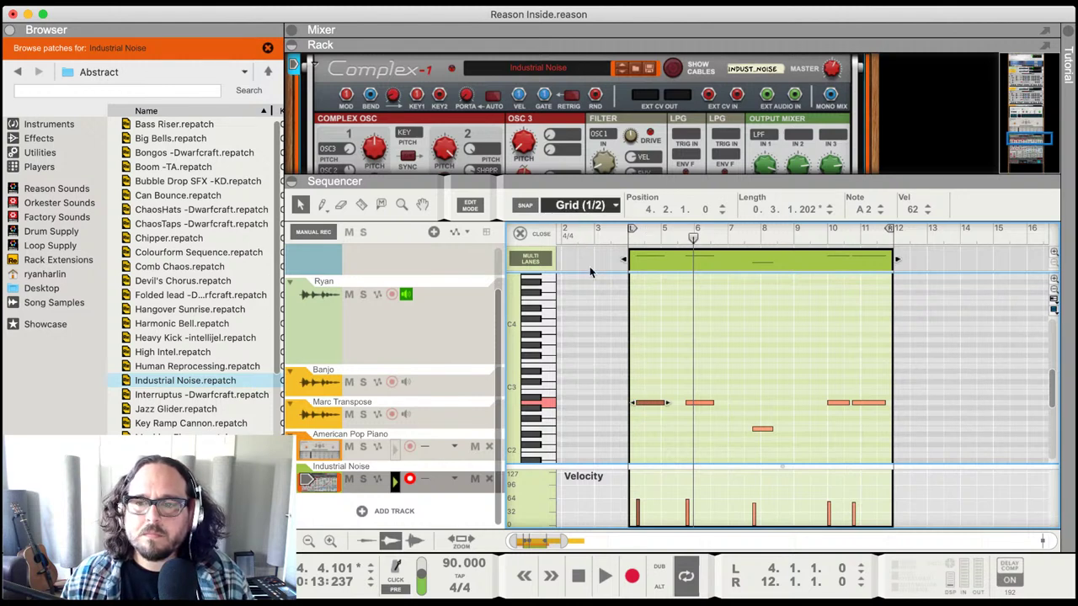
pyautogui.moveTo(651, 405); pyautogui.dragTo(643, 405)
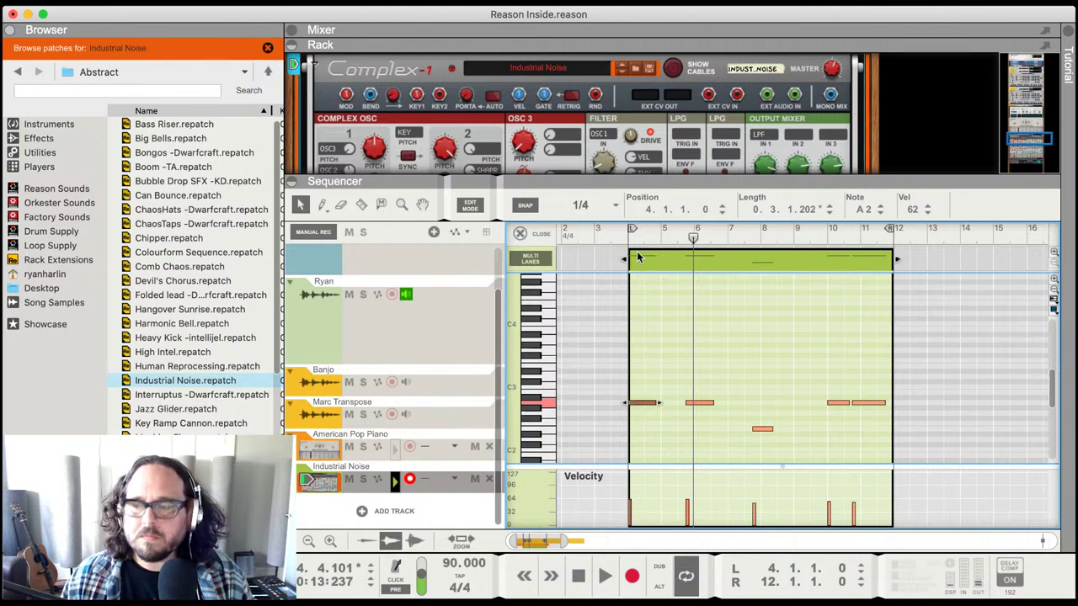
# - Lower the velocity of the copied first note to 38 and play the start of the loop to check it
pyautogui.press('Return')
pyautogui.moveTo(632, 514); pyautogui.dragTo(633, 522)
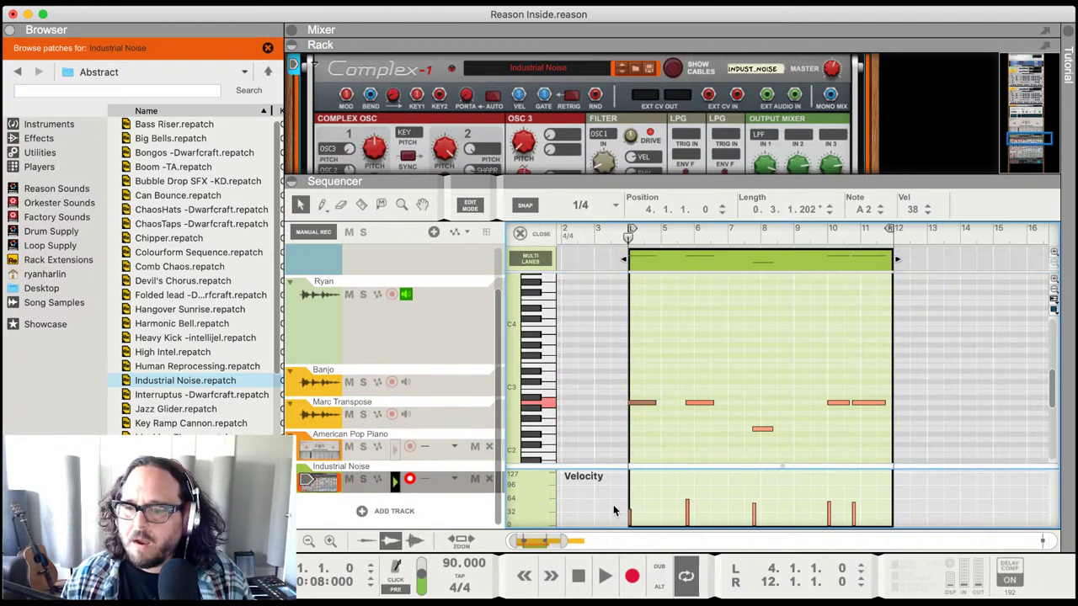
pyautogui.press('space')
pyautogui.press('space')
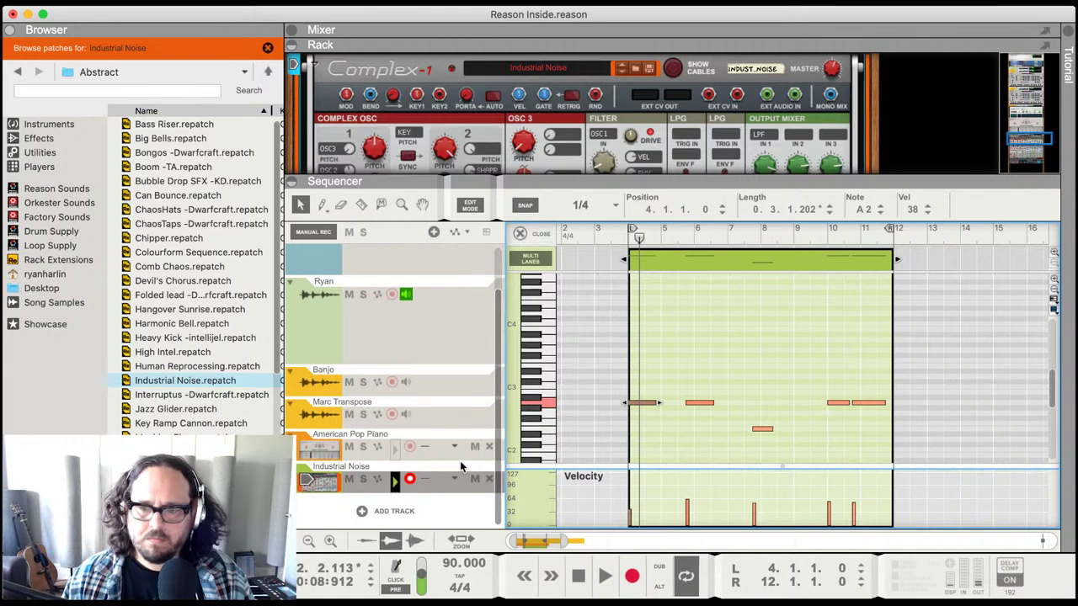
pyautogui.press('space')
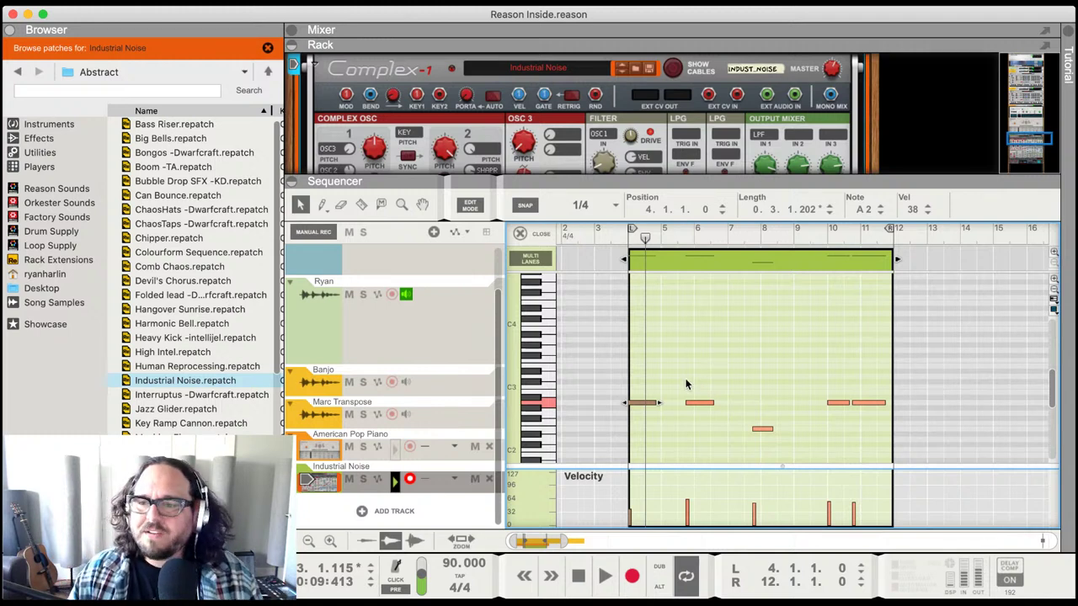
pyautogui.click(629, 237)
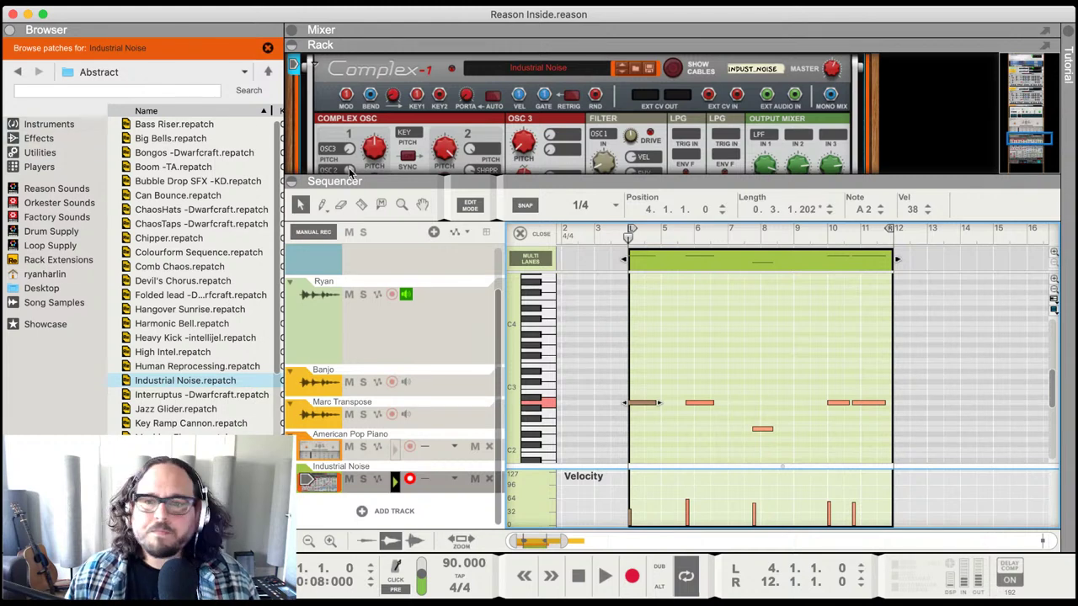
# - Enlarge the note editor and move the clip's last note, at 10.4.1.0, down to E2
pyautogui.scroll(-5, 408, 249)
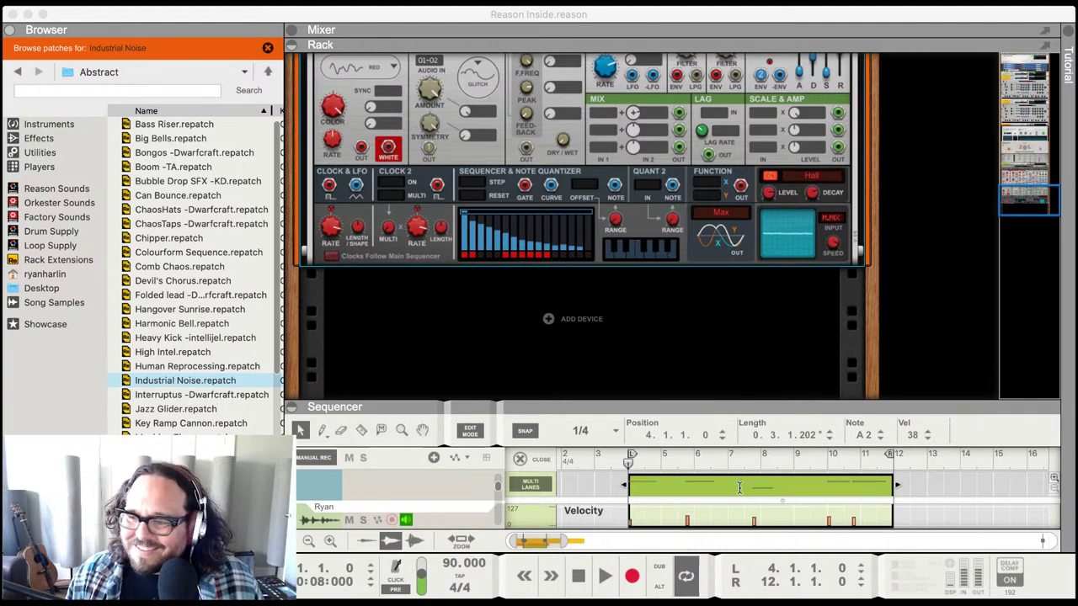
pyautogui.click(783, 523)
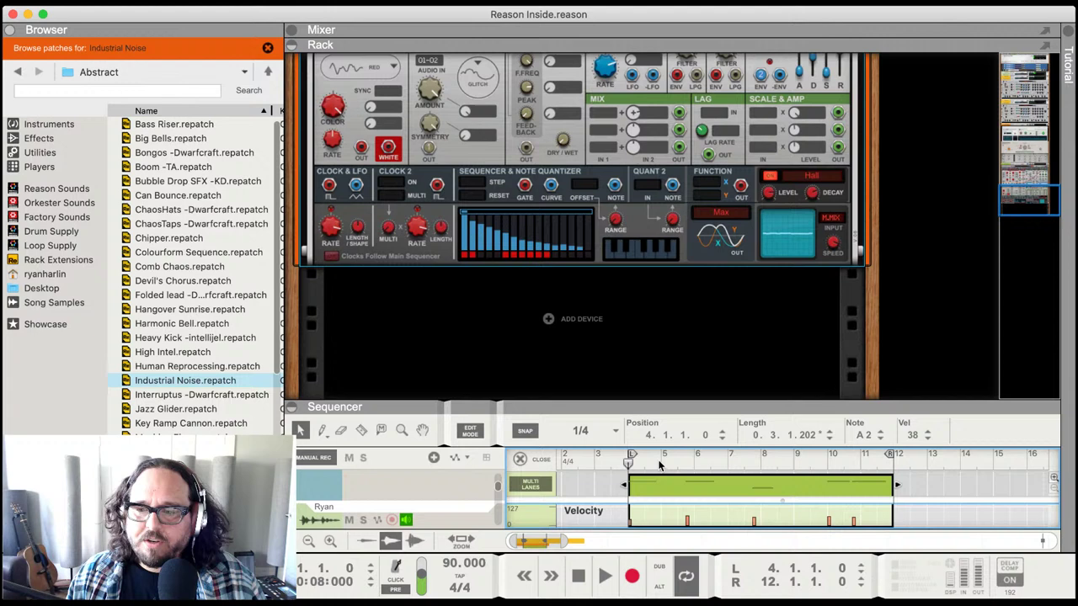
pyautogui.doubleClick(708, 419)
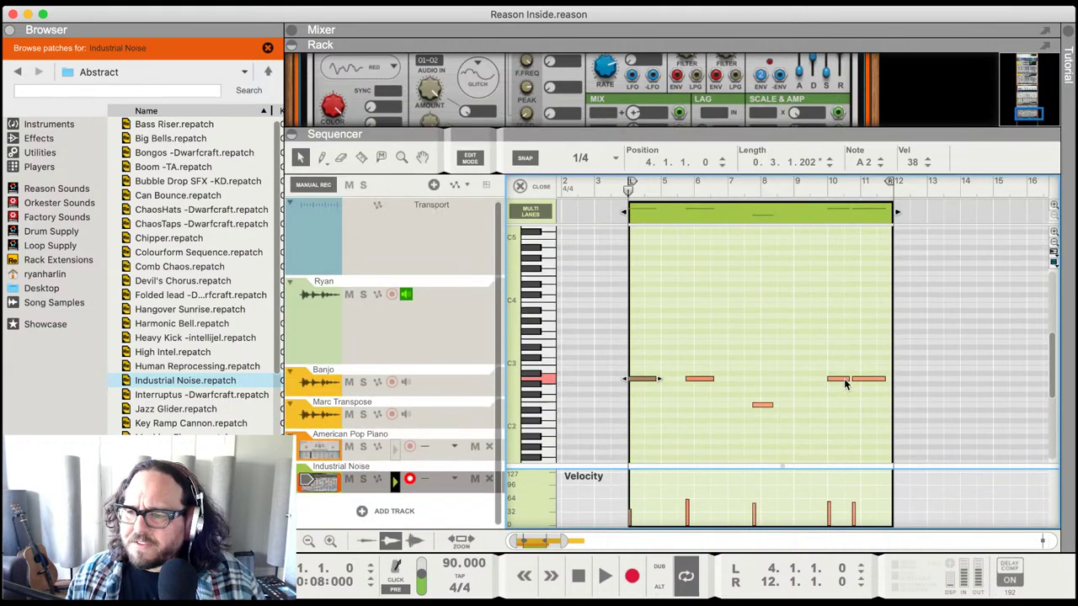
pyautogui.click(866, 379)
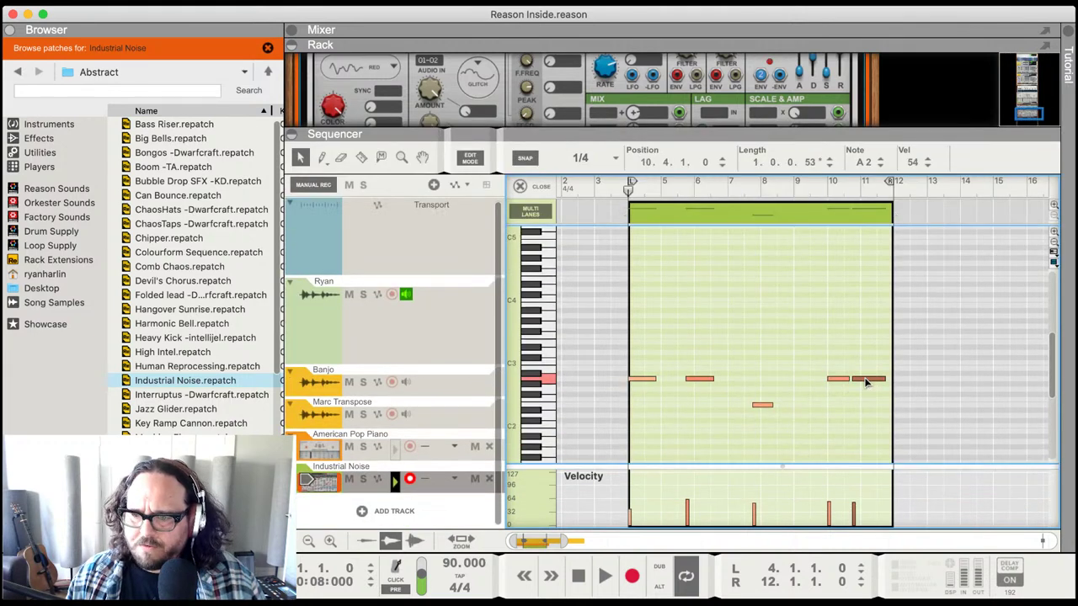
pyautogui.moveTo(866, 381); pyautogui.dragTo(871, 407)
pyautogui.click(845, 384)
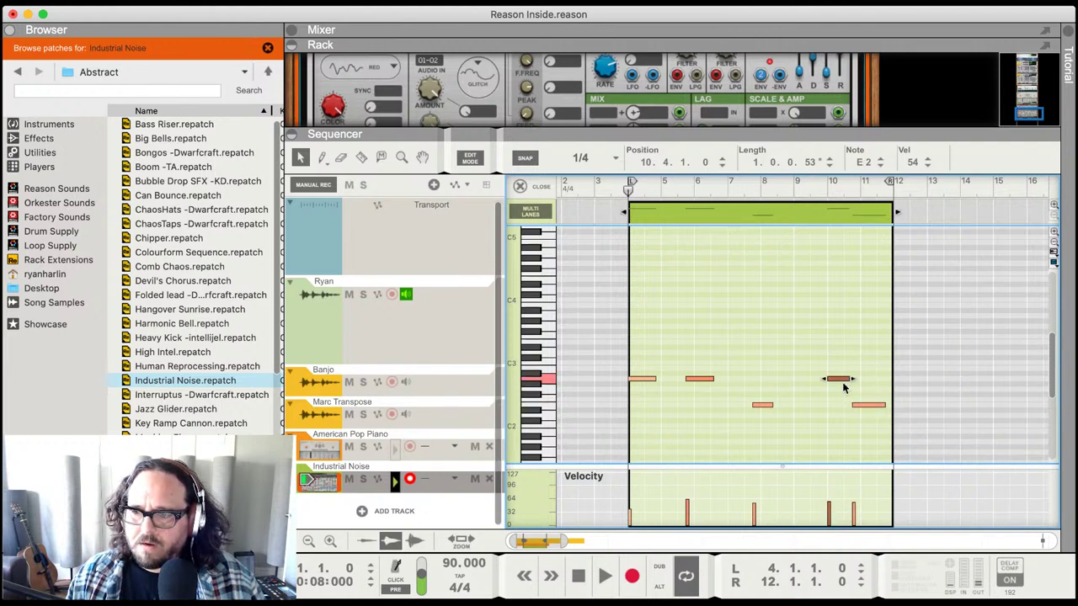
pyautogui.click(863, 407)
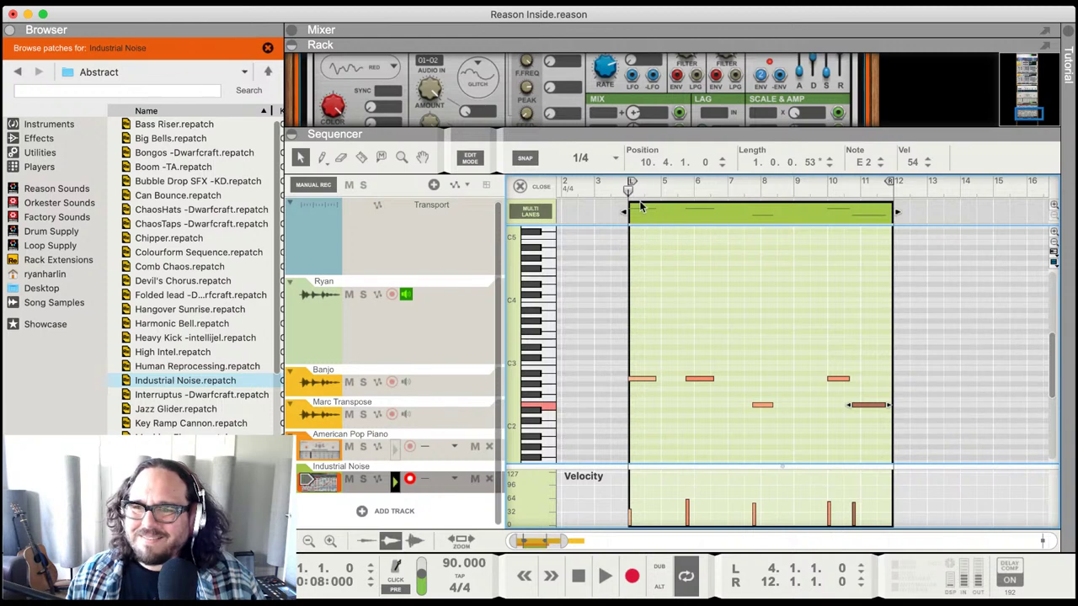
pyautogui.click(845, 387)
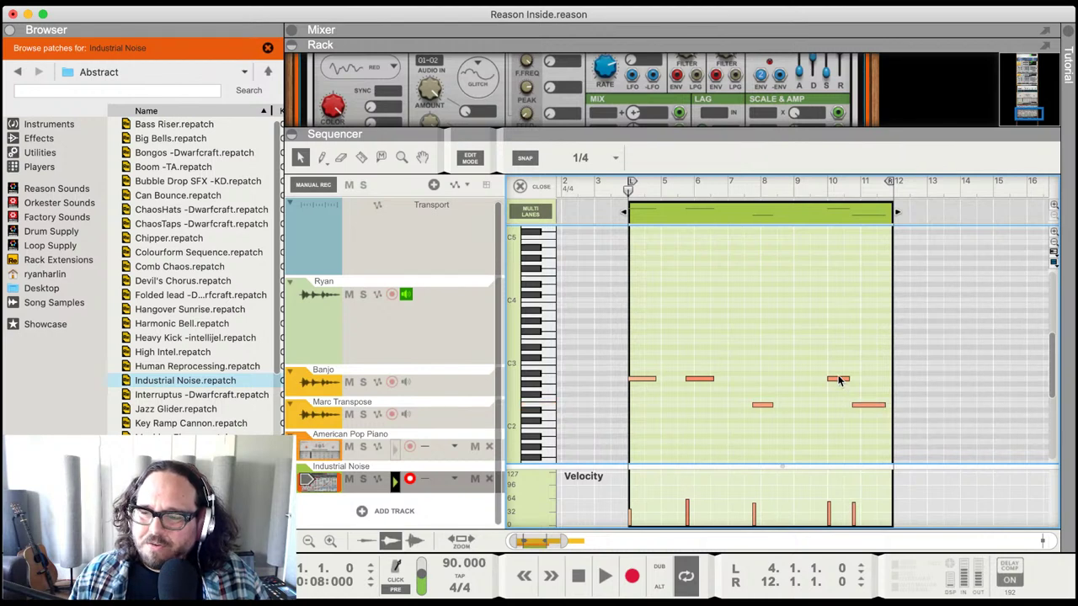
pyautogui.click(839, 380)
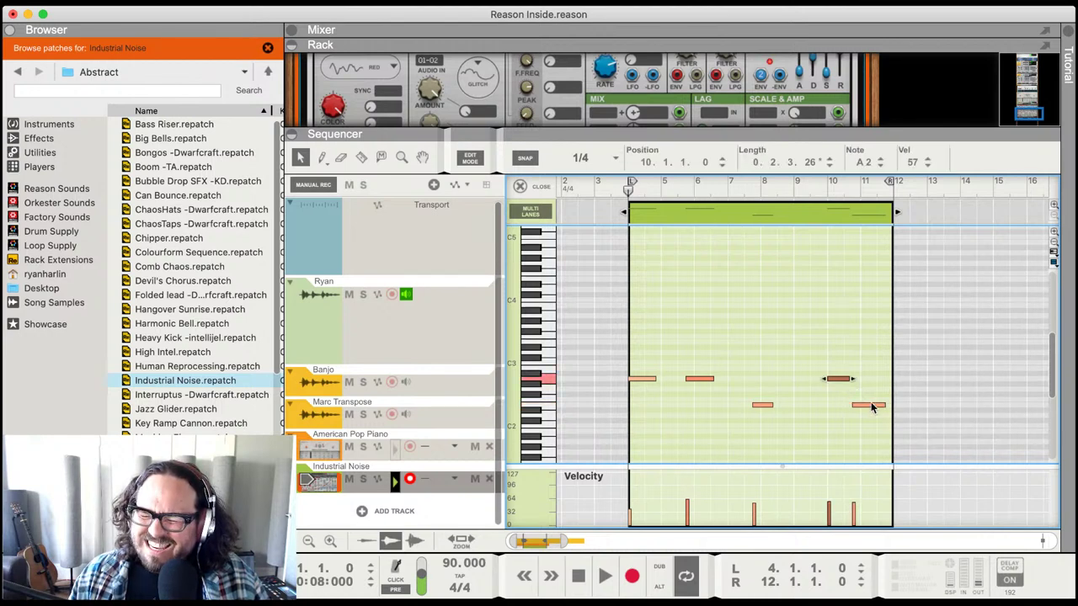
pyautogui.click(871, 406)
pyautogui.click(693, 261)
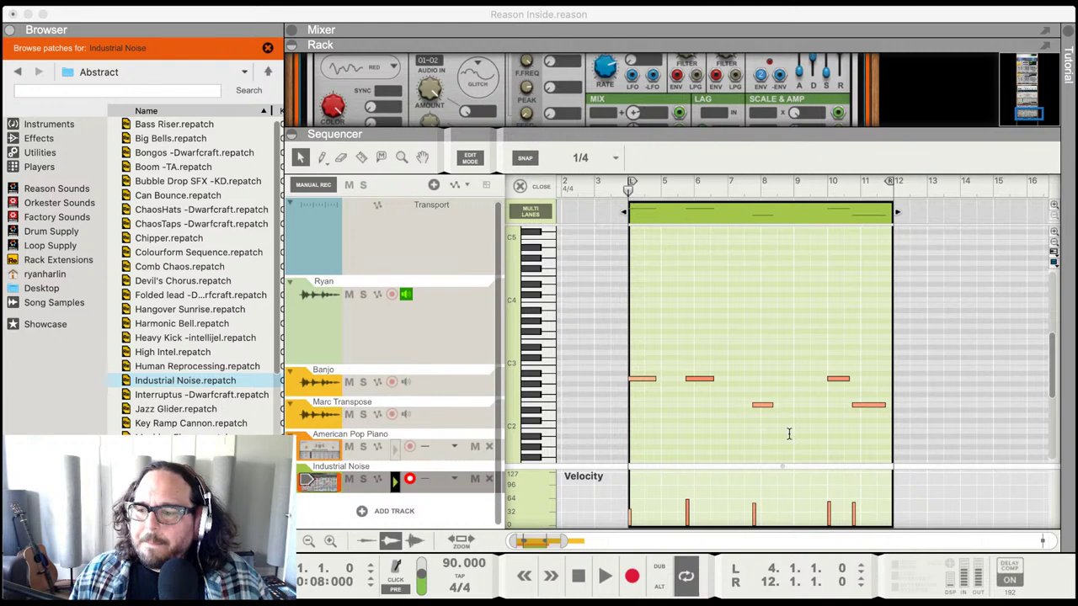
pyautogui.click(569, 367)
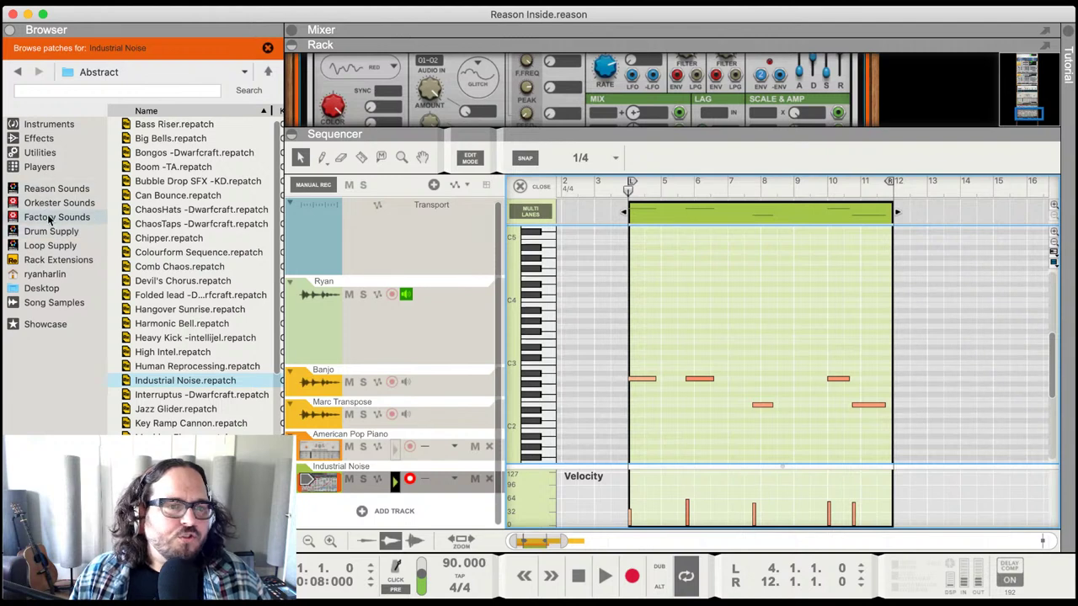
# - Enlarge the rack and browse the Beat Map Rack Extension's combinator style patches to the Experimental folder
pyautogui.click(46, 258)
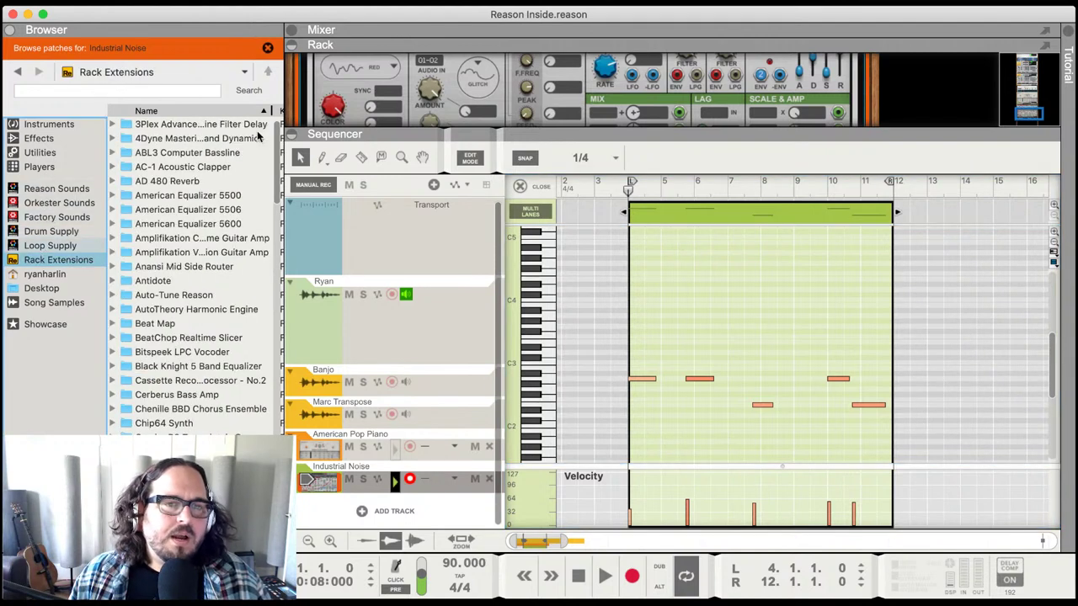
pyautogui.doubleClick(155, 323)
pyautogui.moveTo(419, 205); pyautogui.dragTo(417, 457)
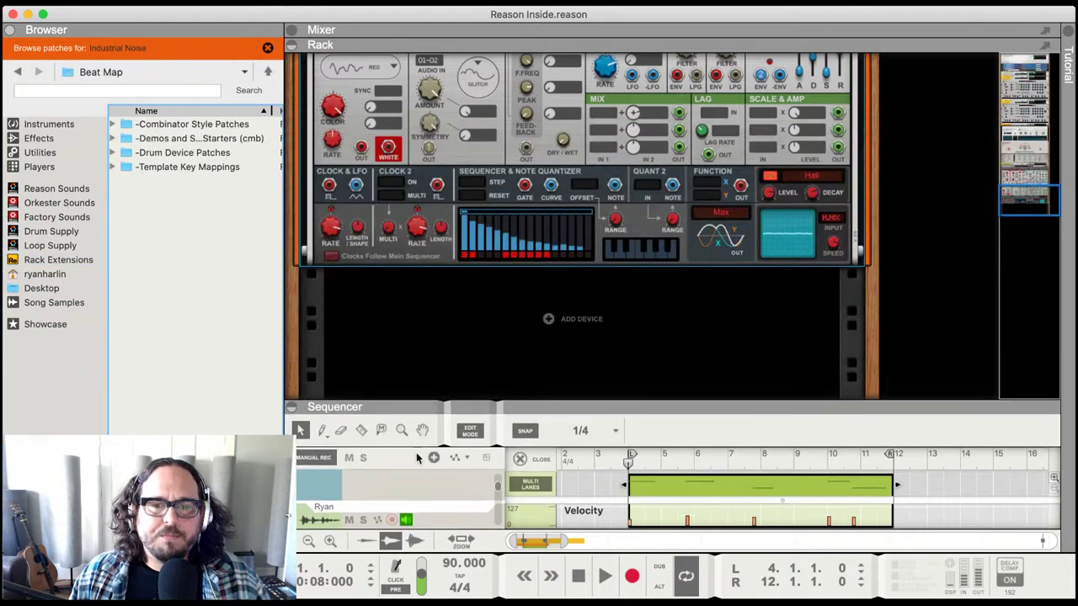
pyautogui.doubleClick(169, 124)
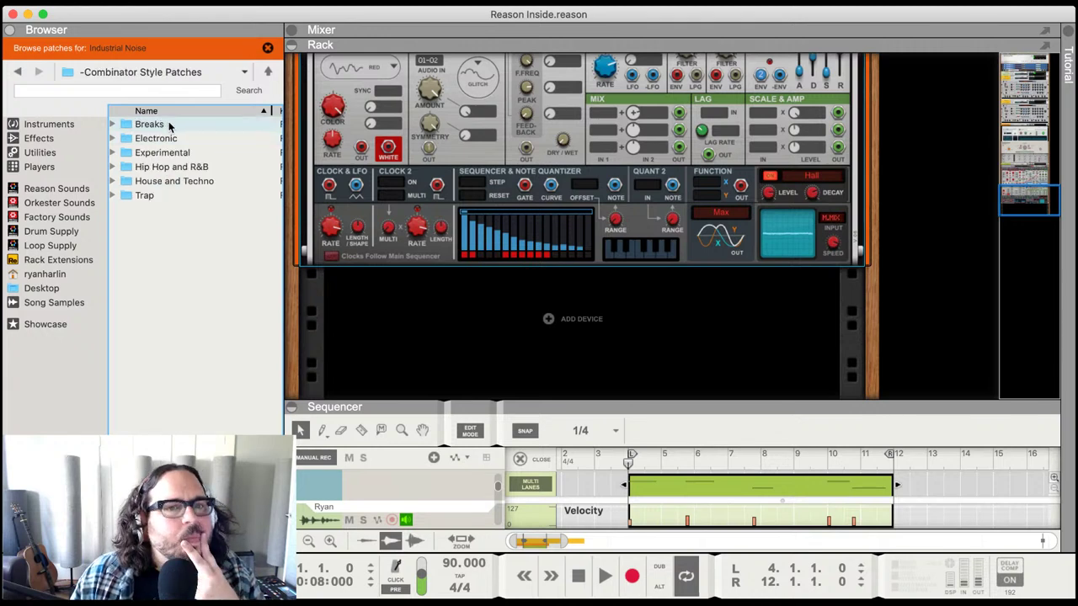
pyautogui.click(134, 150)
pyautogui.doubleClick(129, 152)
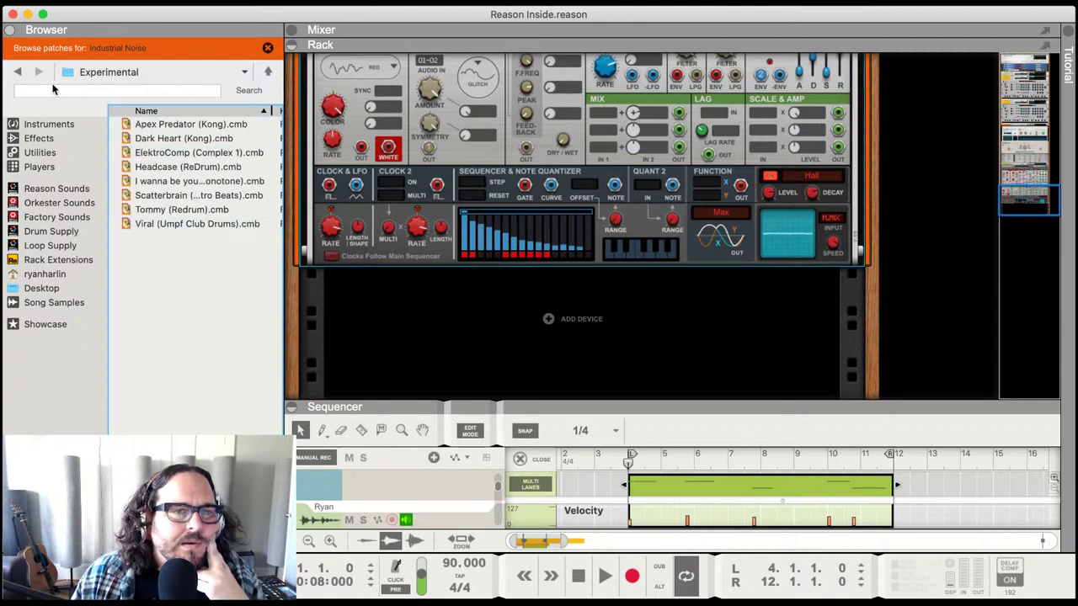
# - Add the Dark Heart (Kong) combinator patch to the rack, show its devices and audition its BeatMap pattern
pyautogui.moveTo(154, 138); pyautogui.dragTo(410, 306)
pyautogui.moveTo(455, 337); pyautogui.dragTo(472, 328)
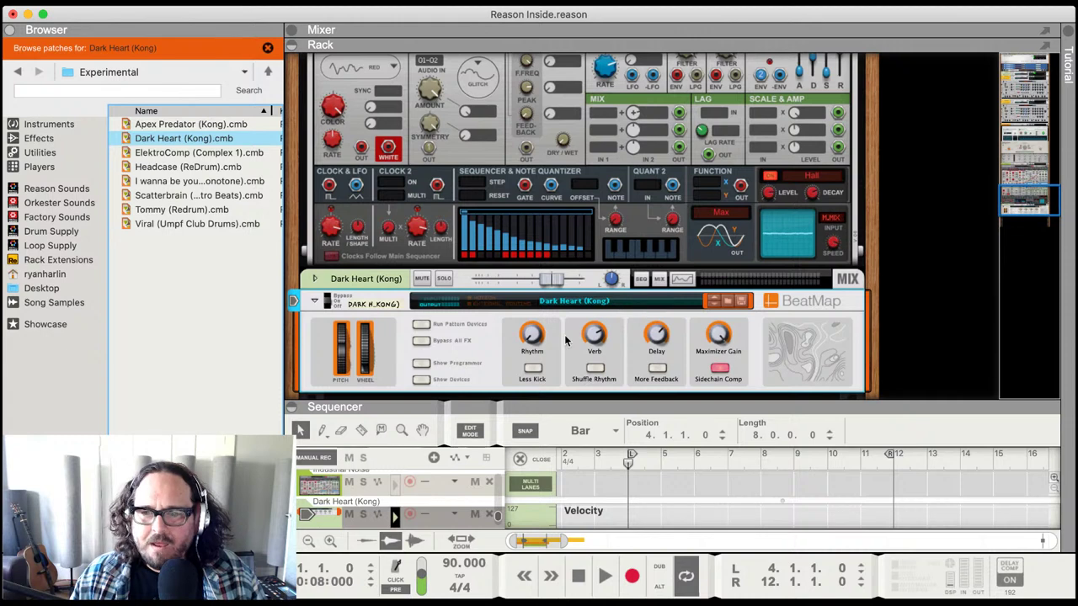
pyautogui.click(421, 380)
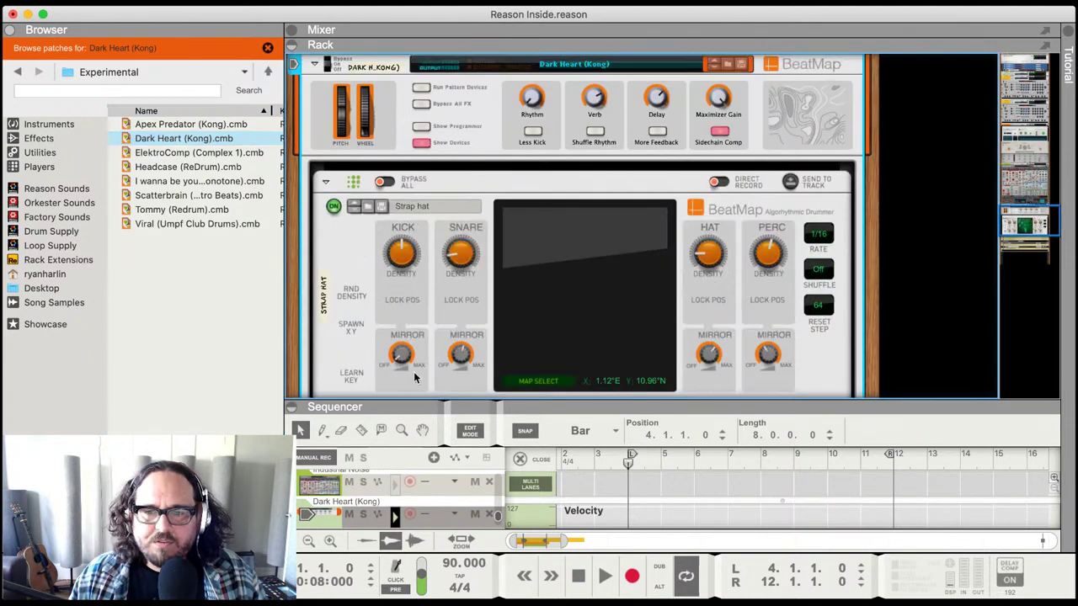
pyautogui.click(353, 243)
pyautogui.click(354, 241)
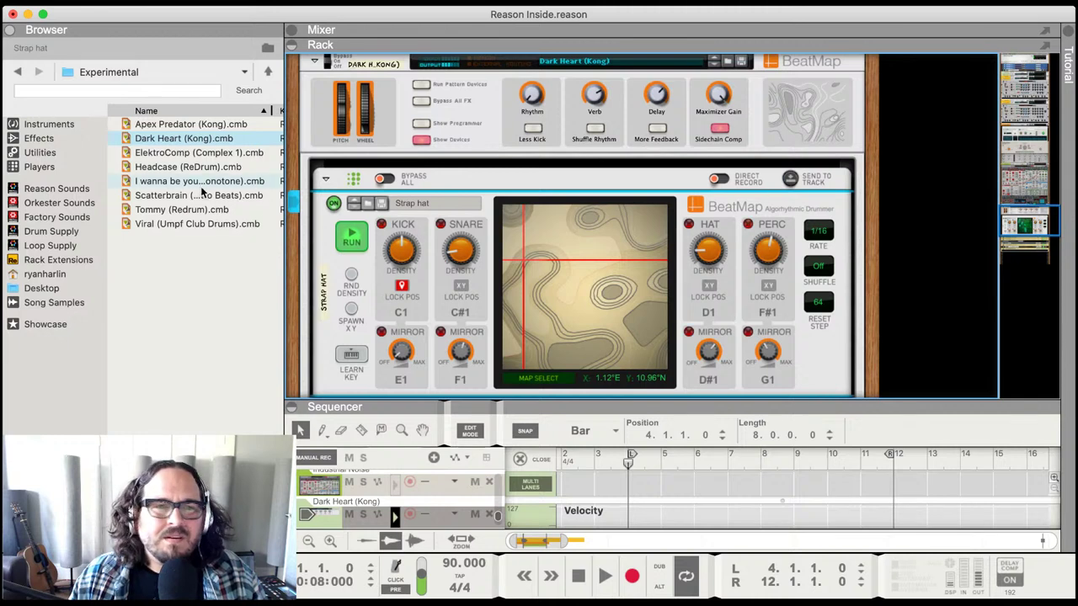
pyautogui.click(351, 239)
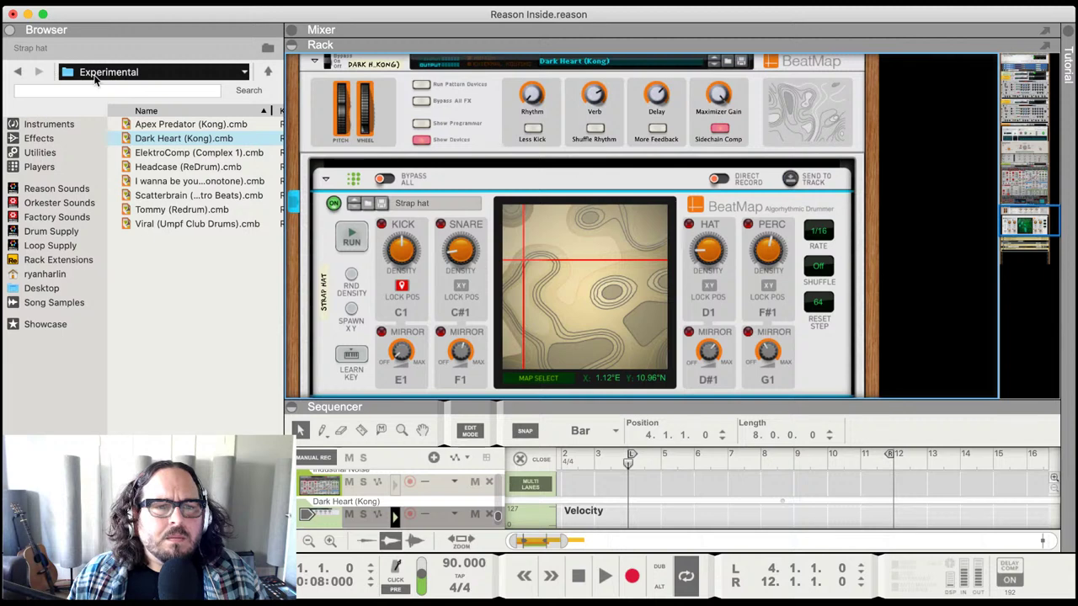
# - Go back to the combinator style patches and open the Hip Hop and R&B folder
pyautogui.click(152, 125)
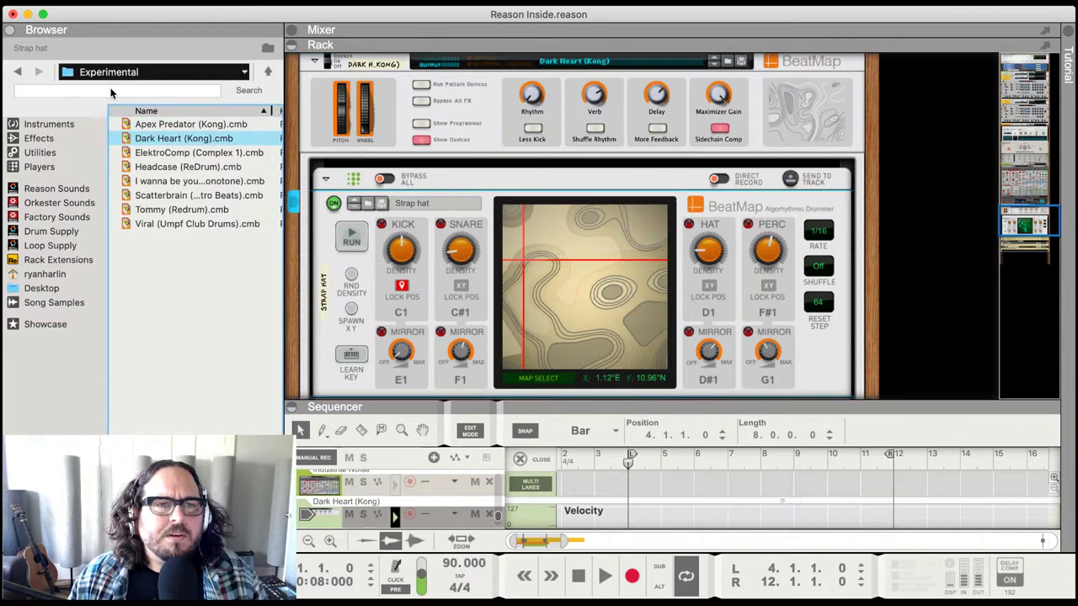
pyautogui.press('Left')
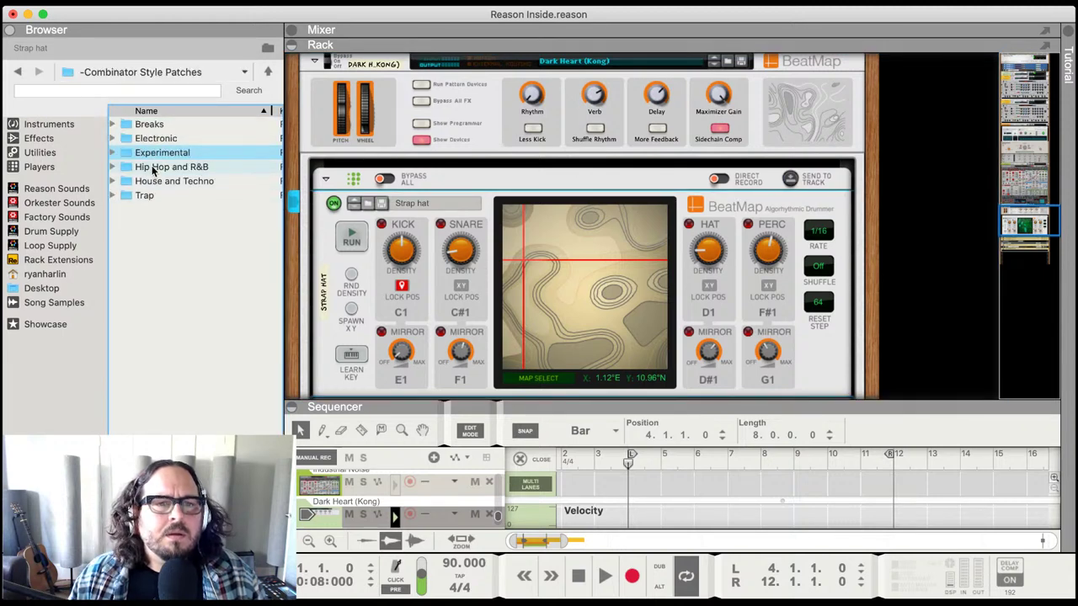
pyautogui.doubleClick(152, 169)
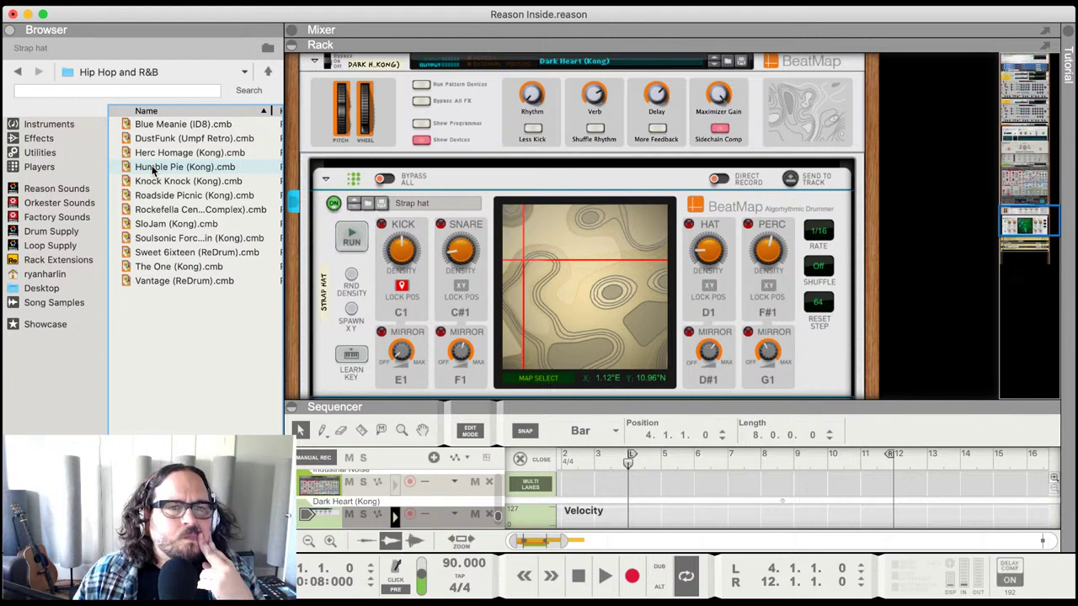
# - Try the Blue Meanie (ID8) patch as a separate device below Dark Heart, show its devices and remove it again
pyautogui.moveTo(160, 125); pyautogui.dragTo(563, 271)
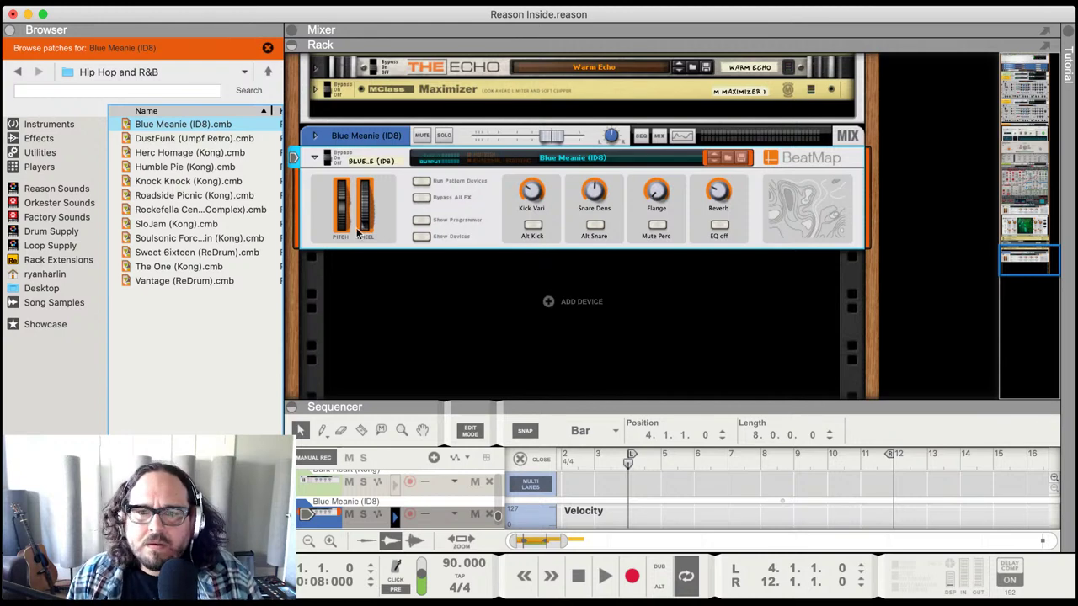
pyautogui.click(420, 236)
pyautogui.scroll(-4, 455, 242)
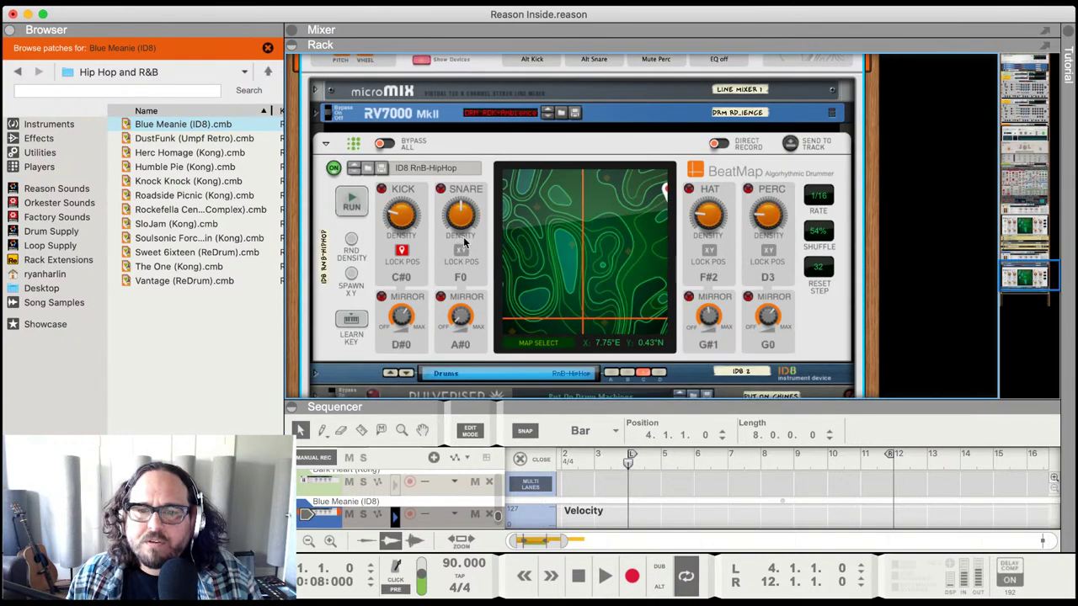
pyautogui.scroll(6, 464, 236)
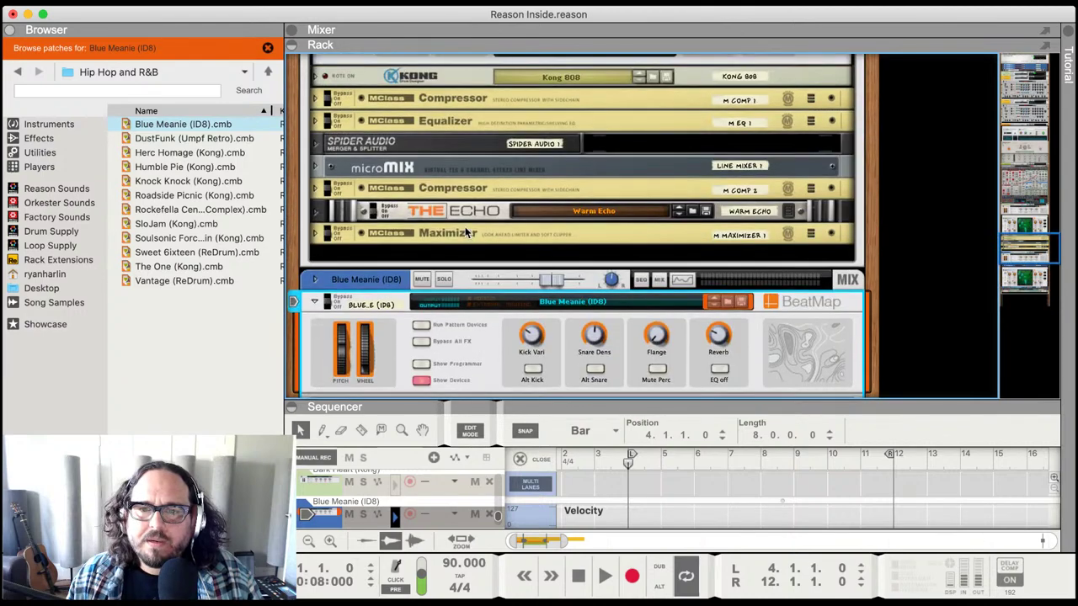
pyautogui.scroll(3, 467, 228)
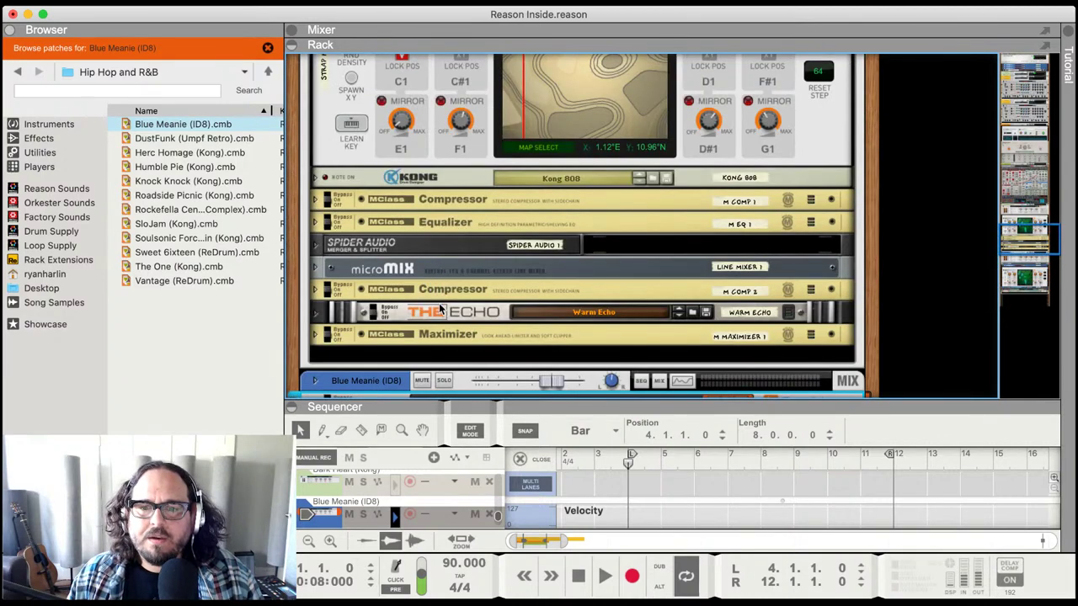
pyautogui.press('Up')
pyautogui.scroll(6, 477, 265)
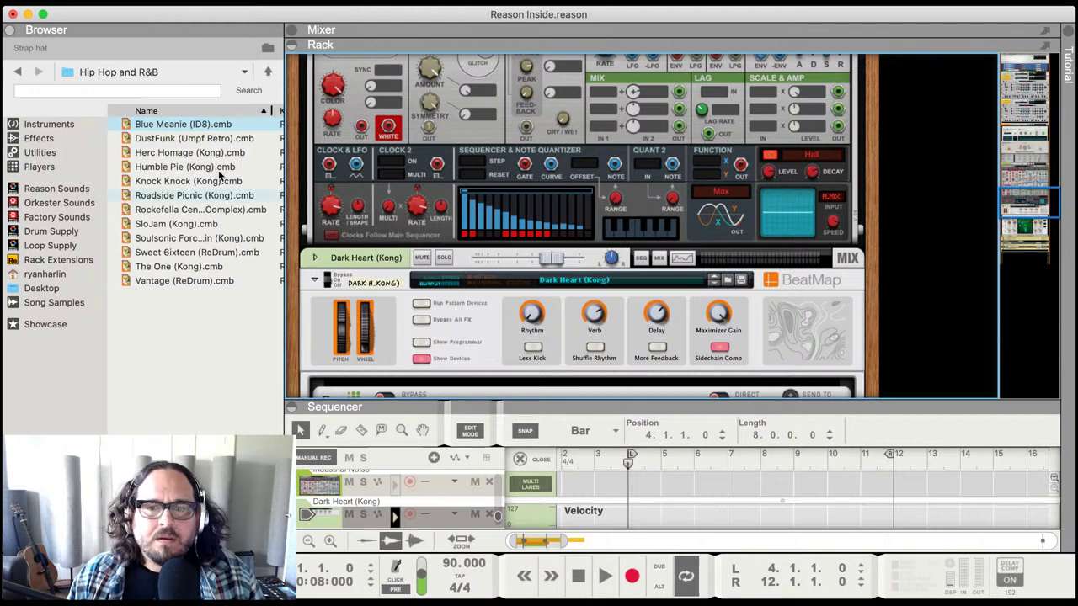
# - Load the Blue Meanie (ID8) patch into the existing Dark Heart combinator and audition its BeatMap pattern
pyautogui.moveTo(261, 228); pyautogui.dragTo(494, 318)
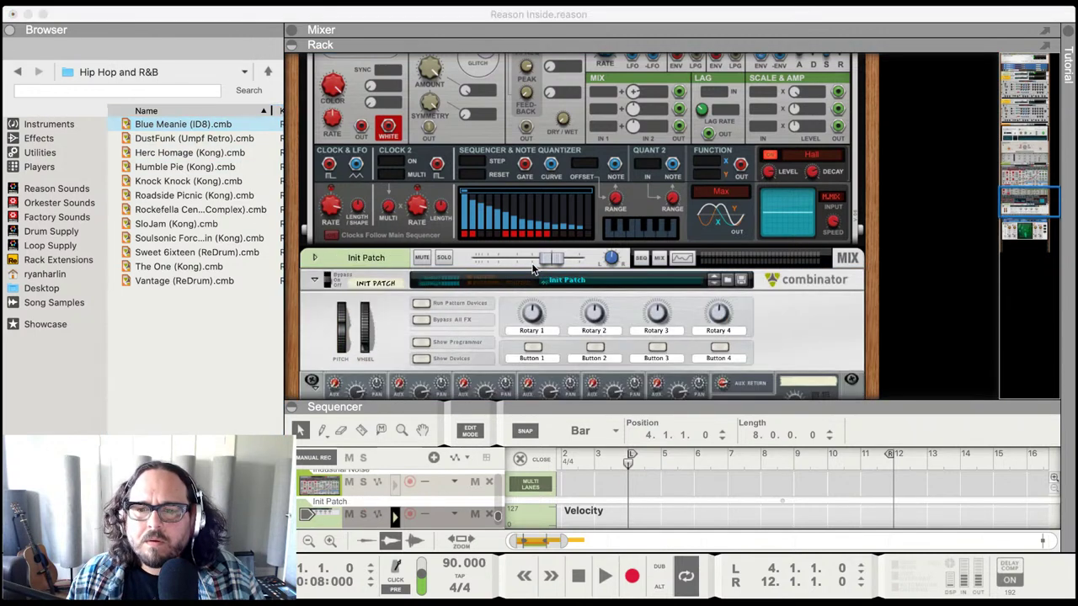
pyautogui.scroll(-5, 506, 278)
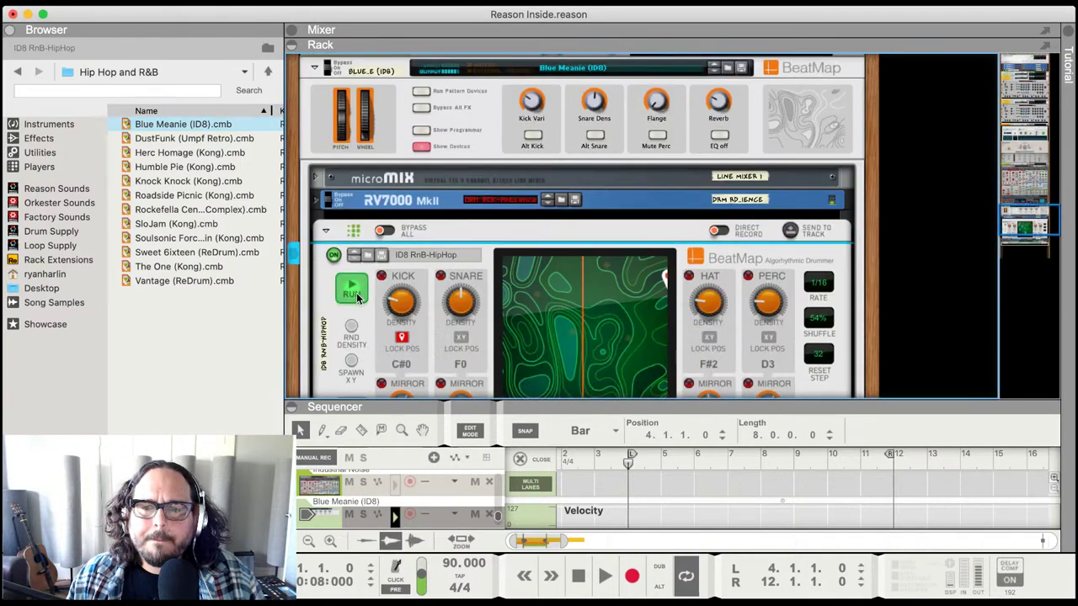
pyautogui.scroll(-2, 379, 288)
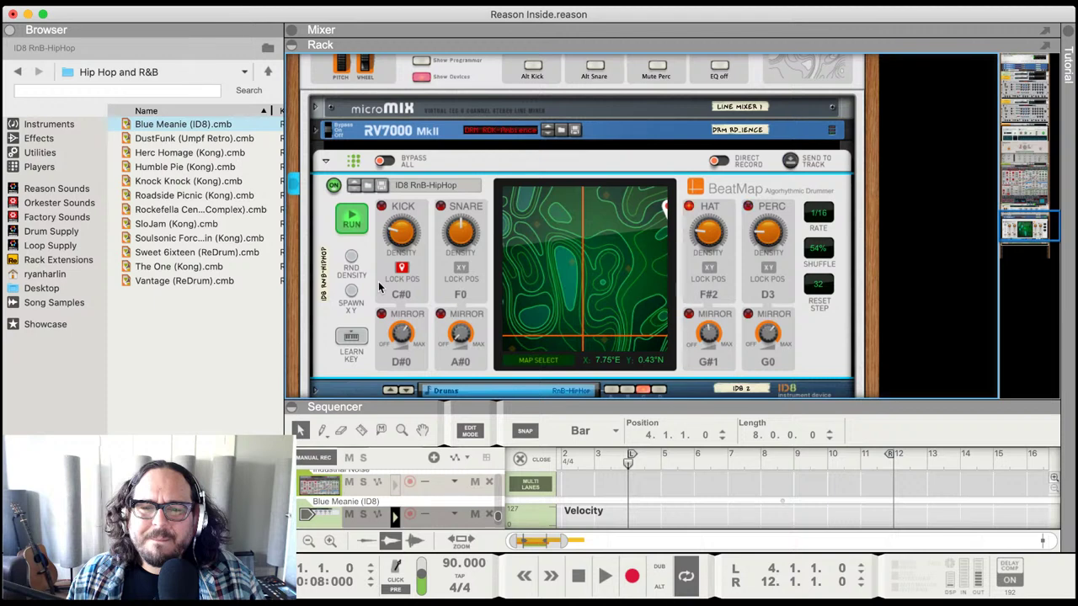
pyautogui.scroll(-1, 379, 288)
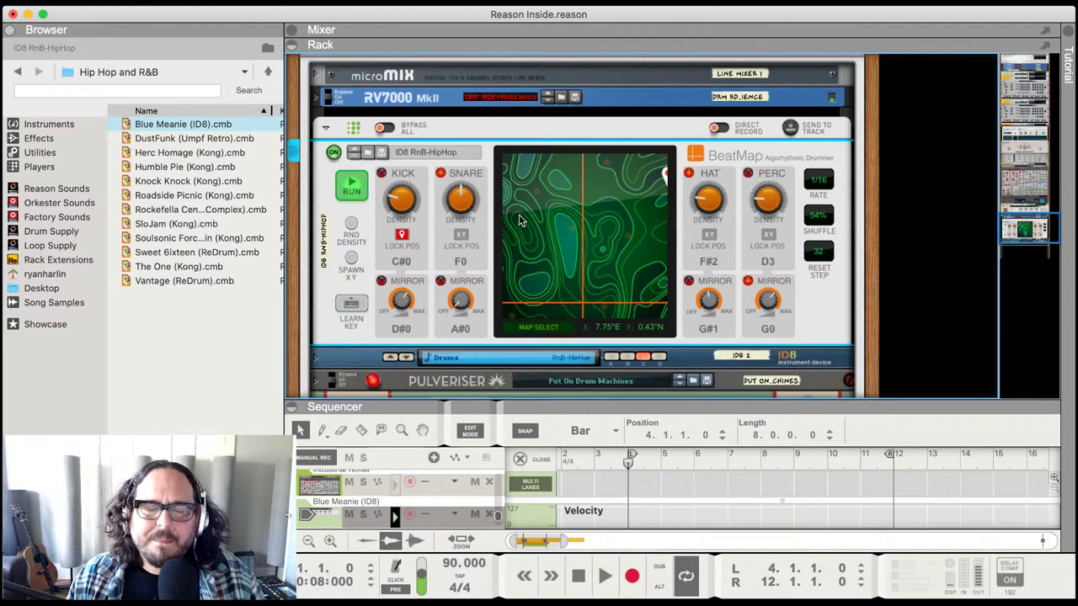
pyautogui.press('space')
pyautogui.press('space')
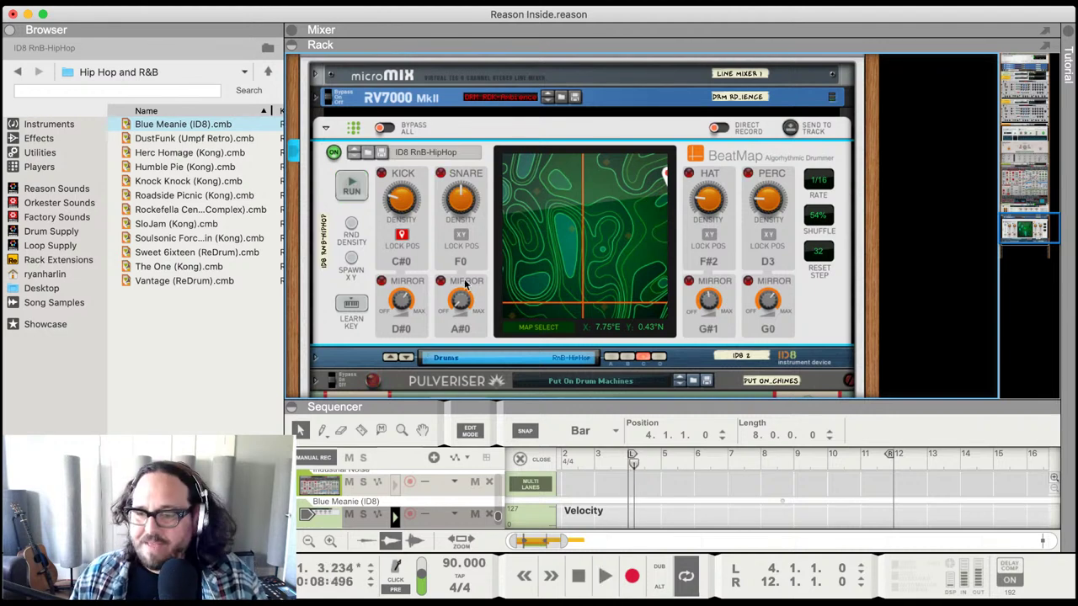
# - Close the note editor to show the arrangement, enlarge the rack and play the loop with the Blue Meanie beat
pyautogui.moveTo(579, 401); pyautogui.dragTo(580, 136)
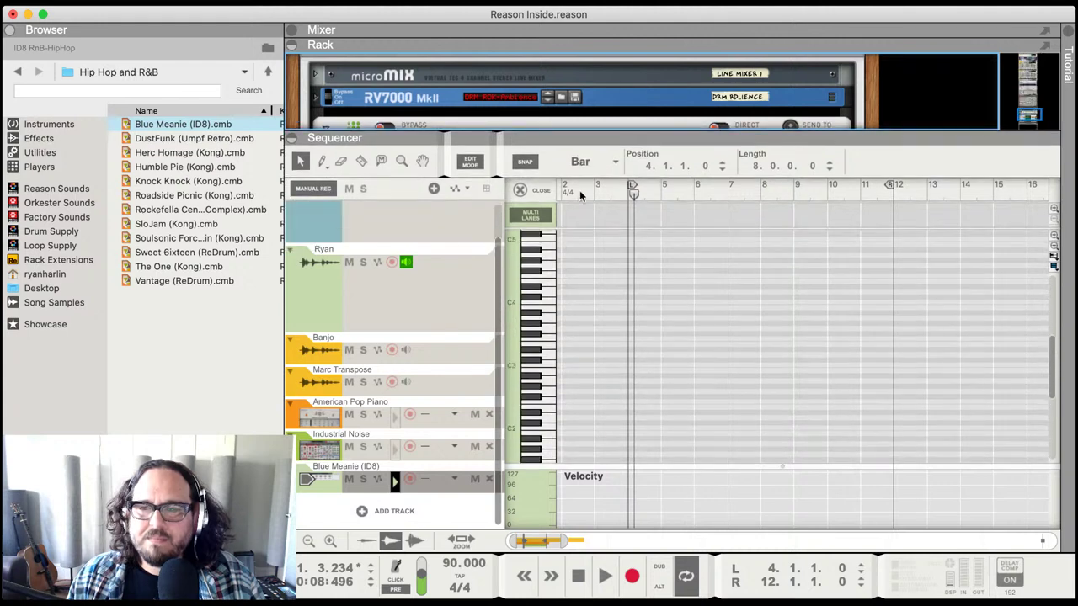
pyautogui.click(530, 193)
pyautogui.press('space')
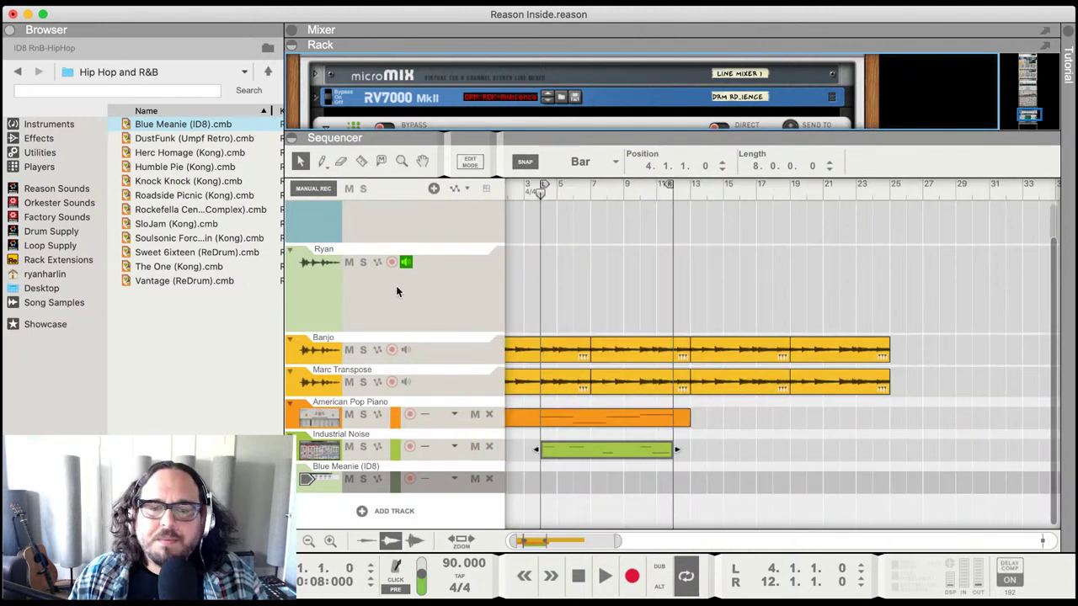
pyautogui.moveTo(429, 145); pyautogui.dragTo(418, 384)
pyautogui.scroll(3, 592, 202)
pyautogui.press('space')
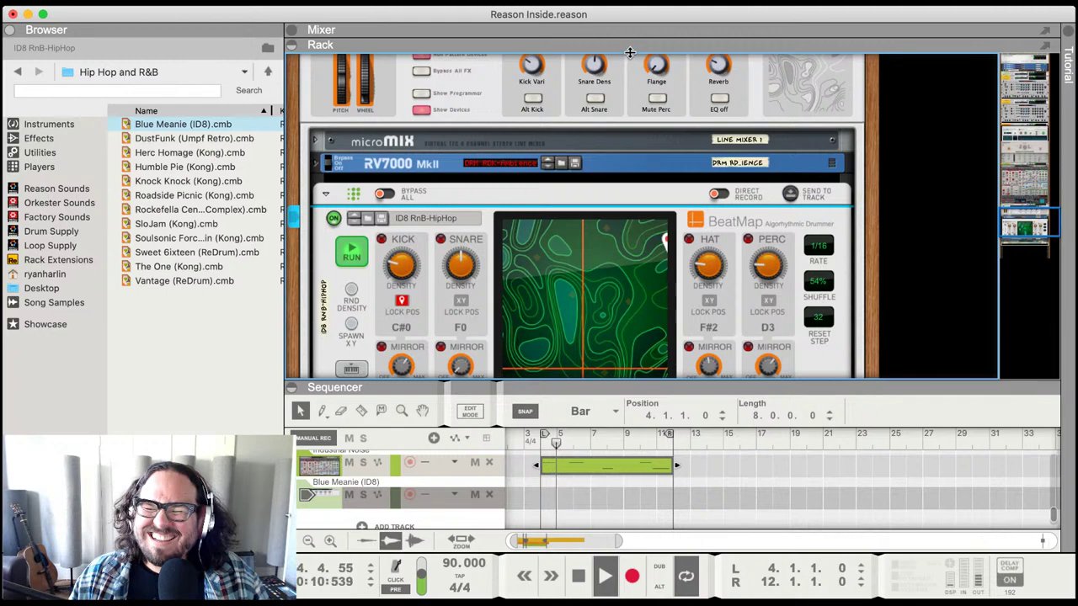
pyautogui.press('space')
# - In the mixer, enable the high-pass and low-pass filters on the Blue Meanie channel and adjust the high-pass frequency
pyautogui.press('F5')
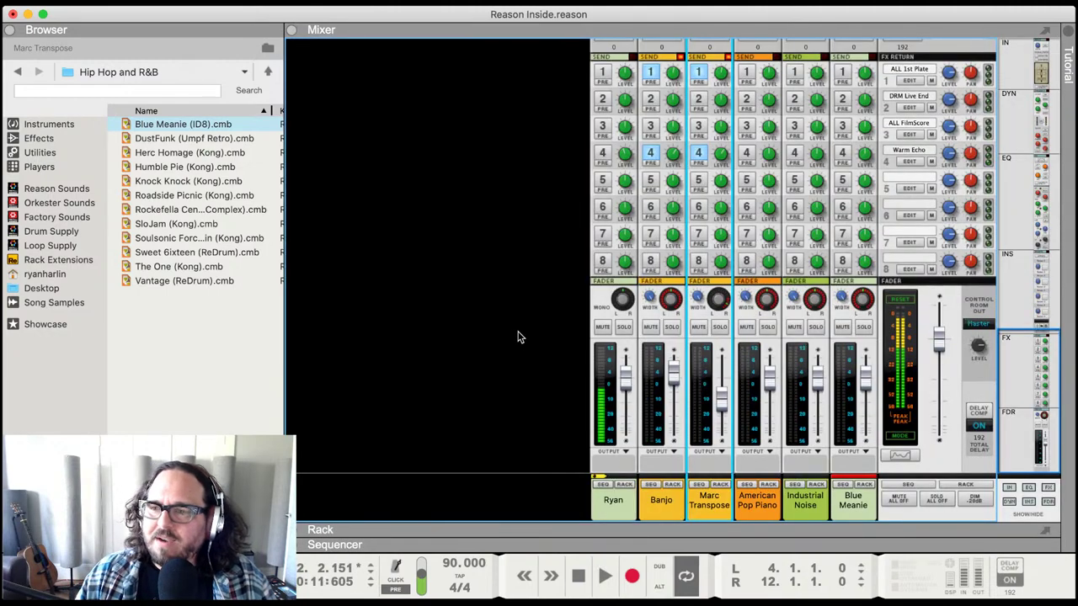
pyautogui.scroll(3, 518, 337)
pyautogui.scroll(-1, 696, 276)
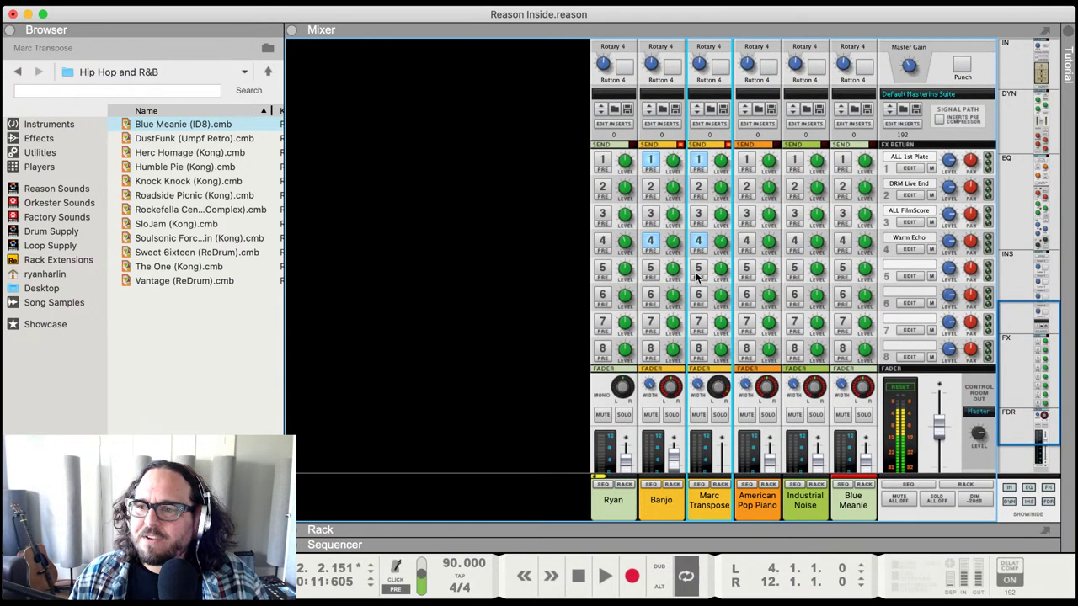
pyautogui.scroll(-4, 454, 278)
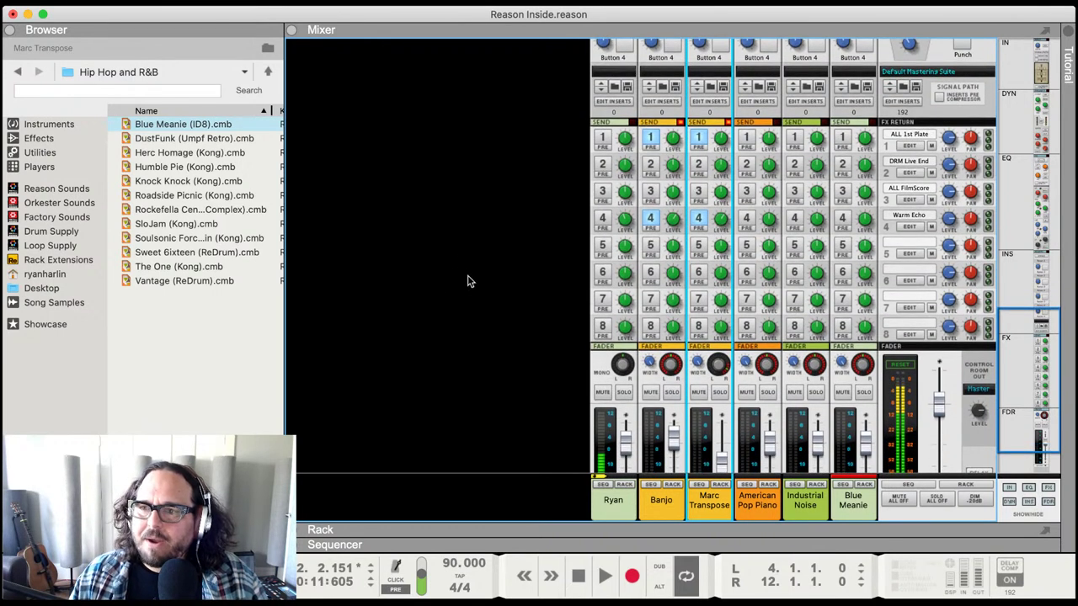
pyautogui.scroll(-10, 467, 273)
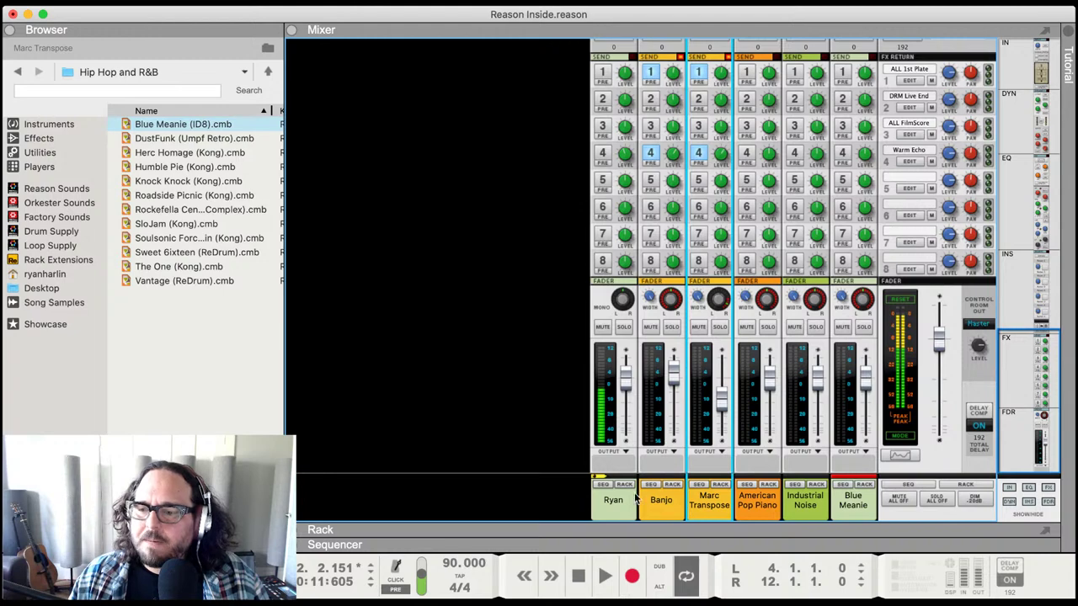
pyautogui.scroll(12, 830, 152)
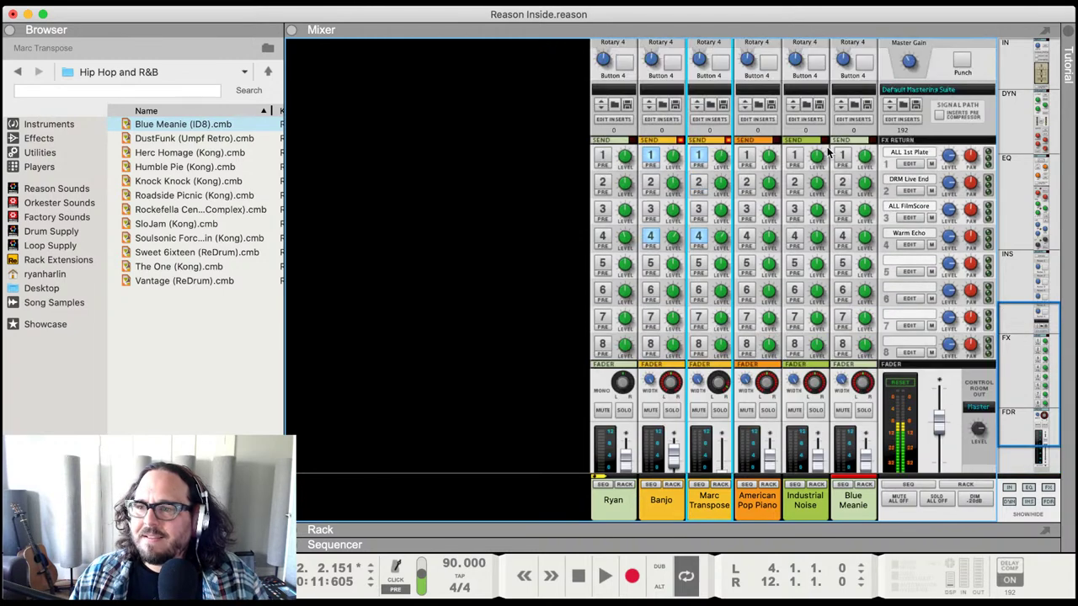
pyautogui.scroll(15, 842, 152)
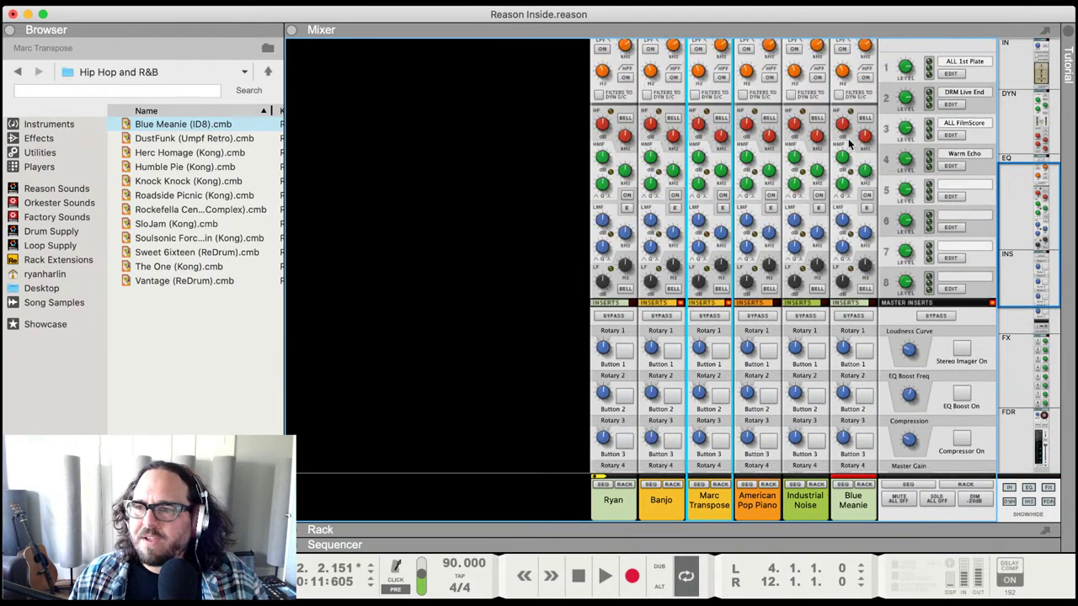
pyautogui.click(865, 214)
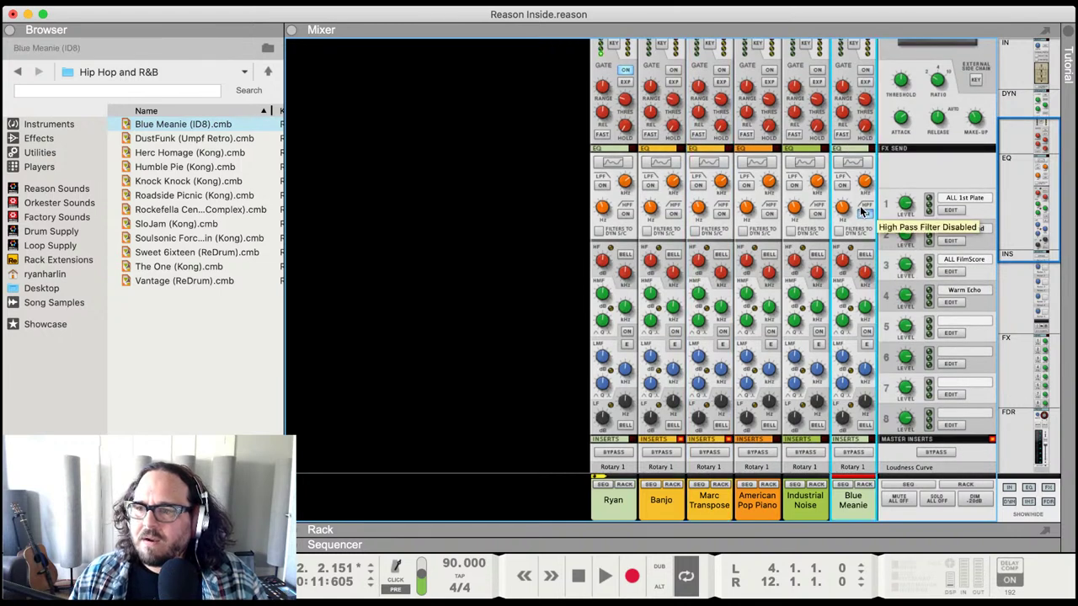
pyautogui.click(842, 185)
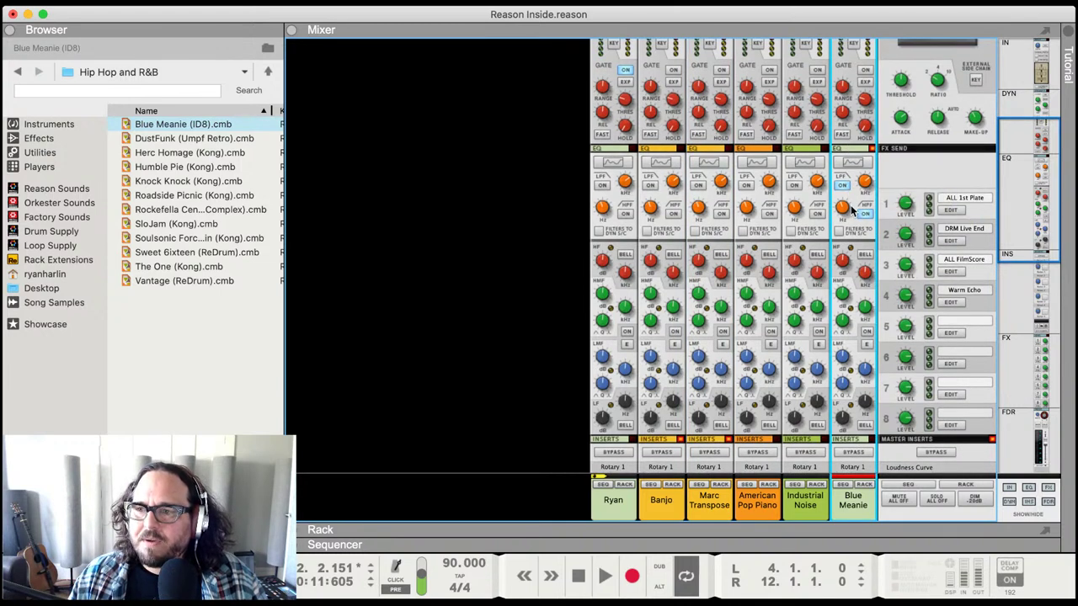
pyautogui.moveTo(845, 209)
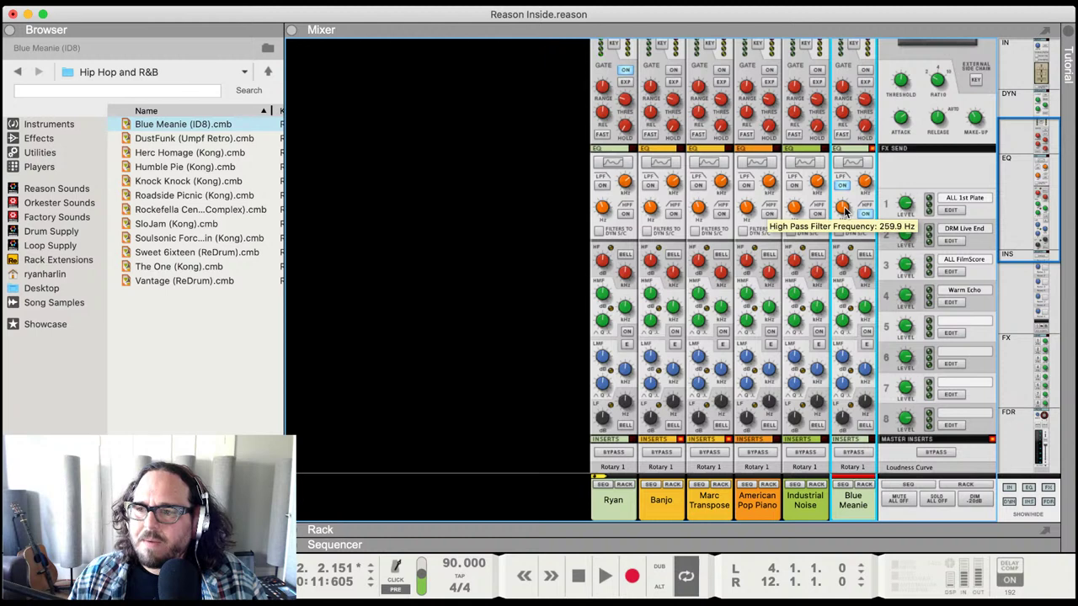
pyautogui.moveTo(846, 209); pyautogui.dragTo(845, 213)
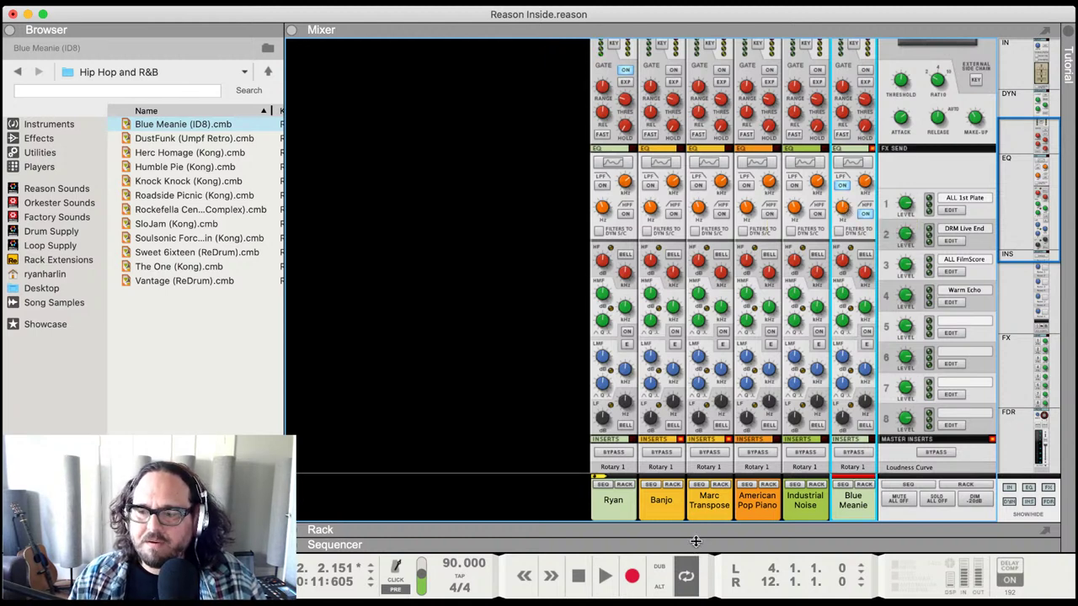
# - Enlarge the rack, turn the BeatMap kick density down to its minimum and play the loop
pyautogui.moveTo(696, 542); pyautogui.dragTo(696, 107)
pyautogui.moveTo(402, 341)
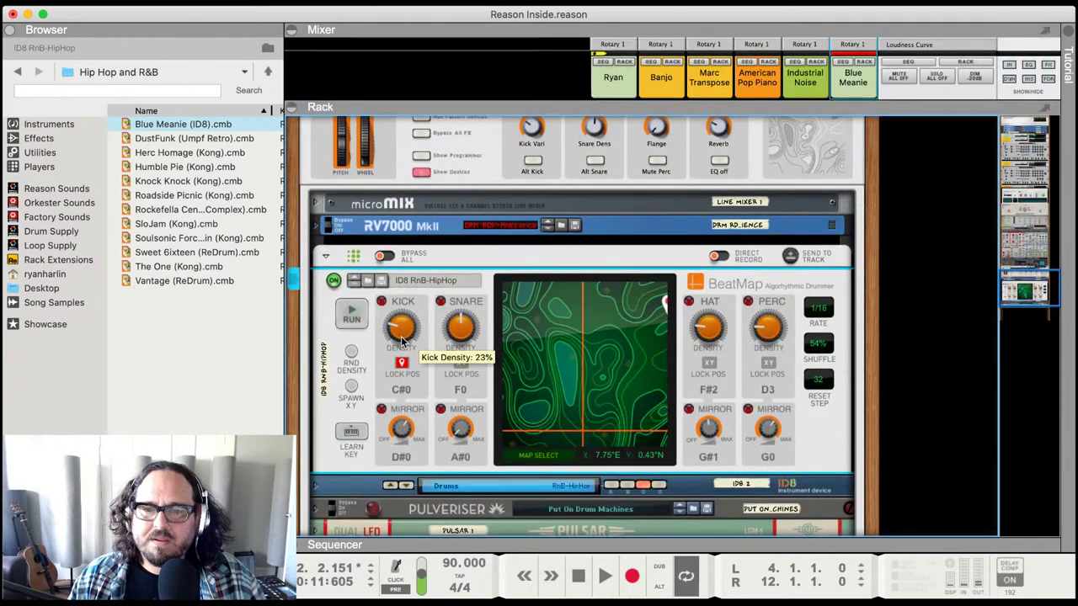
pyautogui.moveTo(402, 341); pyautogui.dragTo(402, 361)
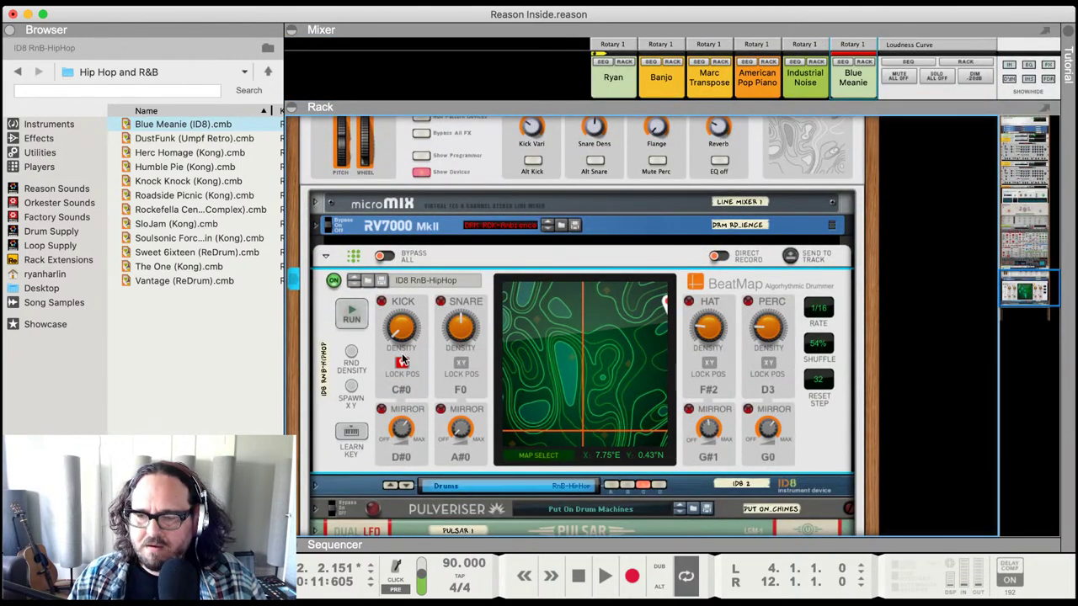
pyautogui.press('space')
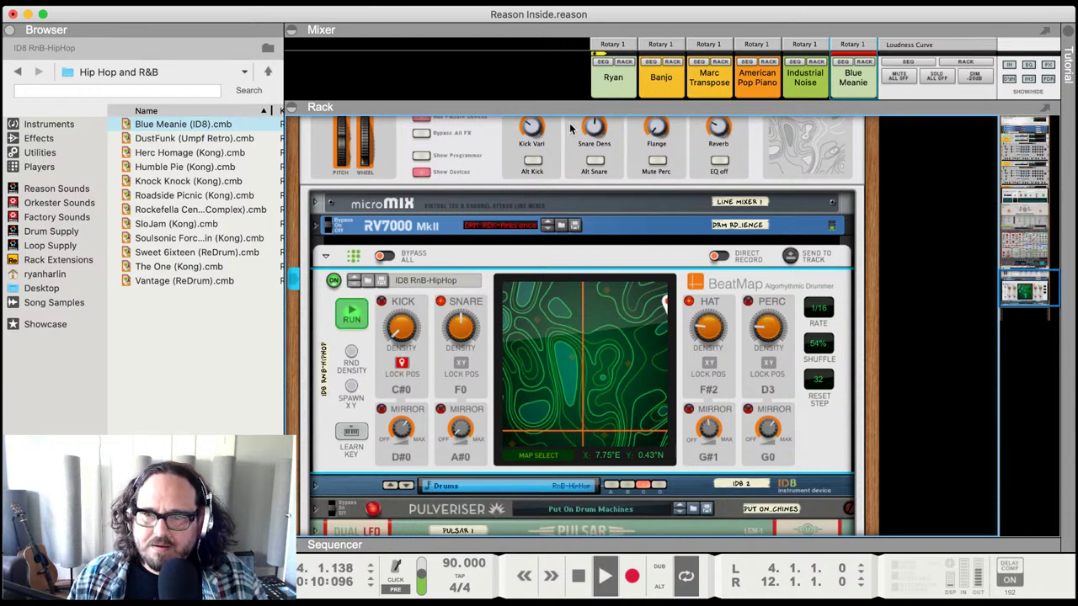
# - In the mixer, set the Blue Meanie channel's low-pass filter to 1.99 kHz and readjust its high-pass filter frequency
pyautogui.press('F5')
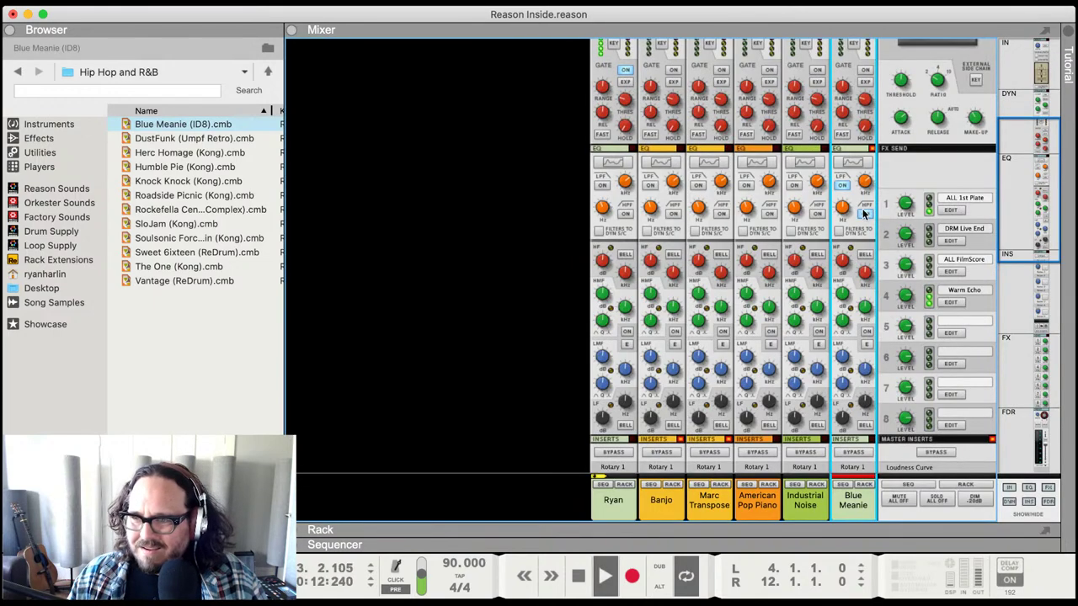
pyautogui.moveTo(841, 207)
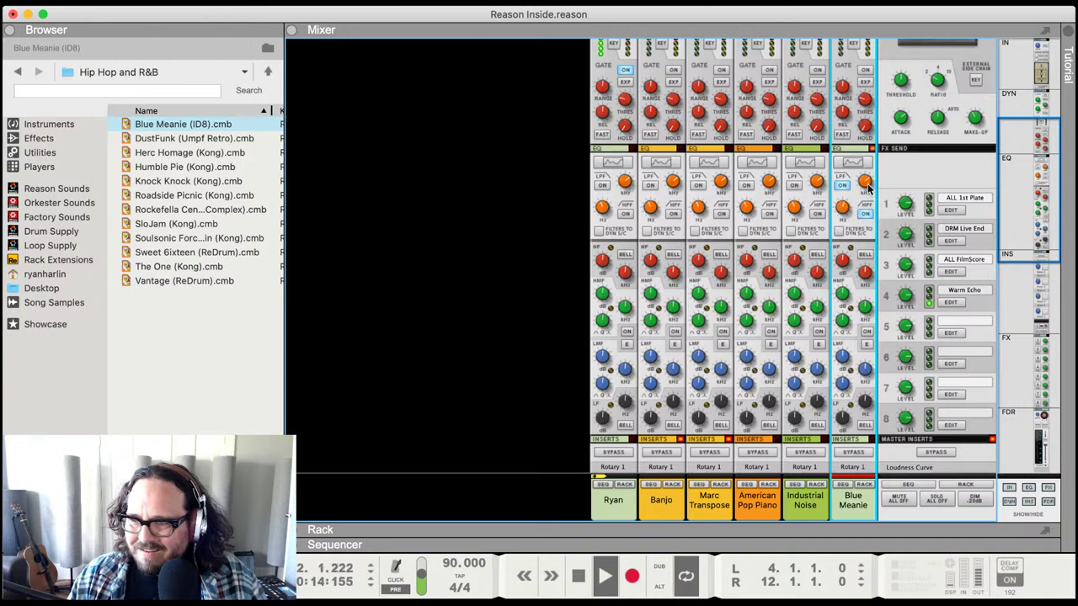
pyautogui.moveTo(867, 184)
pyautogui.moveTo(868, 189); pyautogui.dragTo(870, 193)
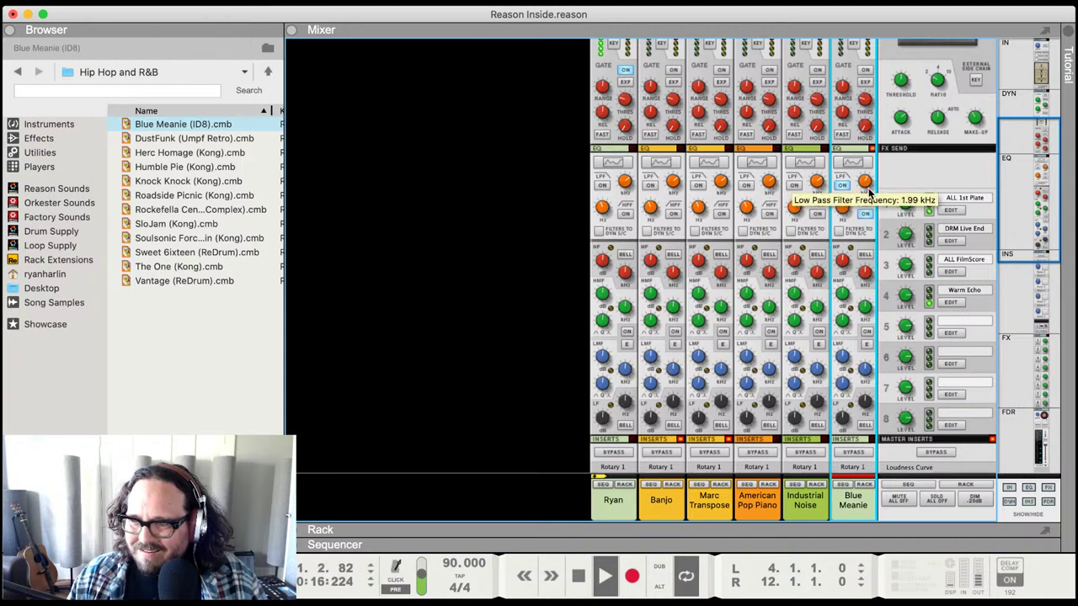
pyautogui.moveTo(844, 215)
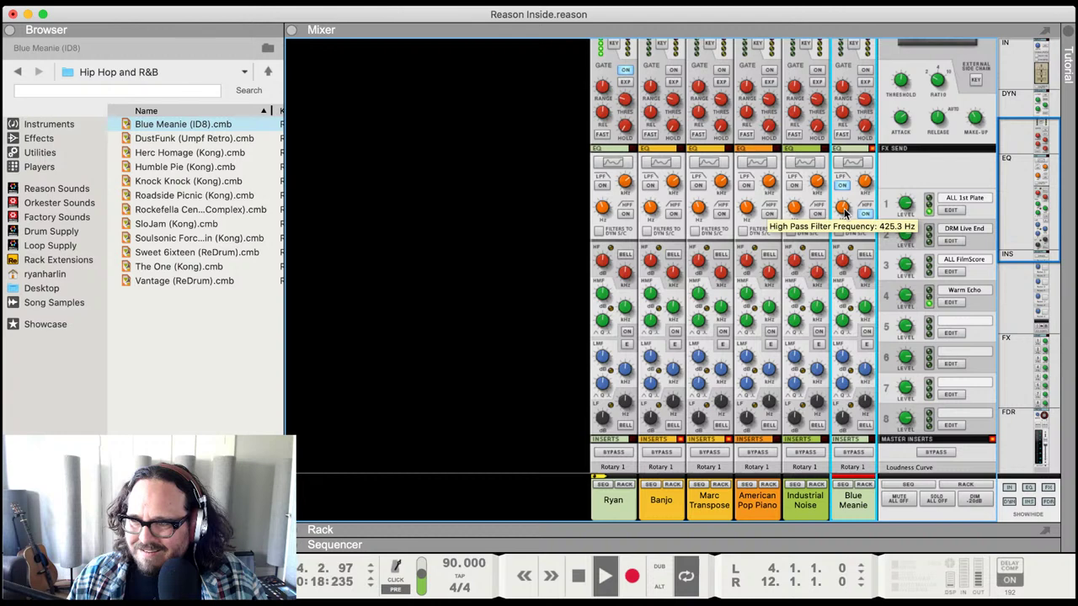
pyautogui.scroll(-3, 817, 208)
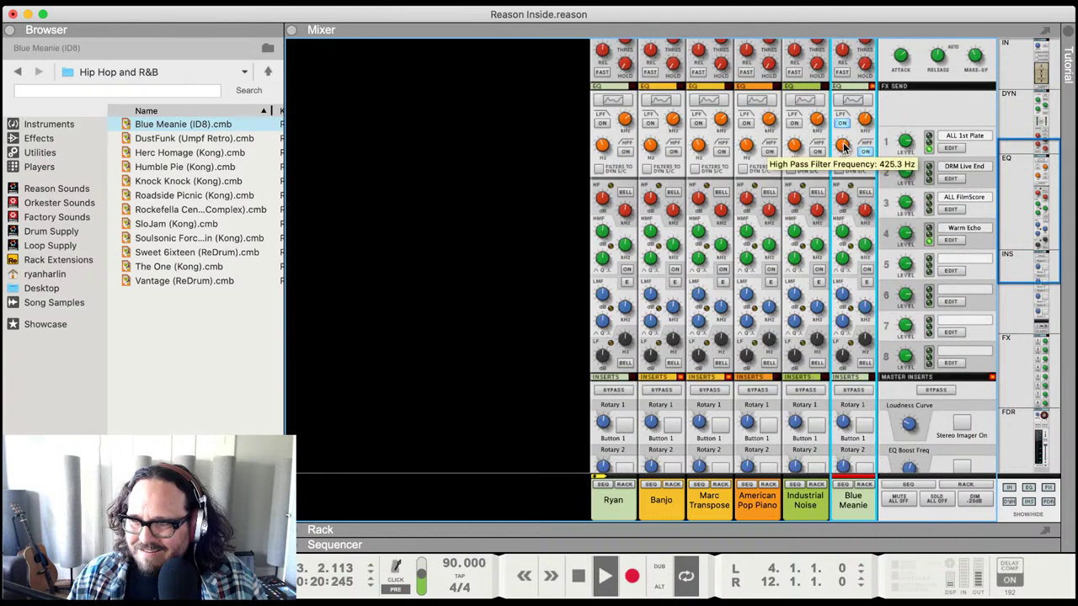
pyautogui.moveTo(843, 148); pyautogui.dragTo(844, 150)
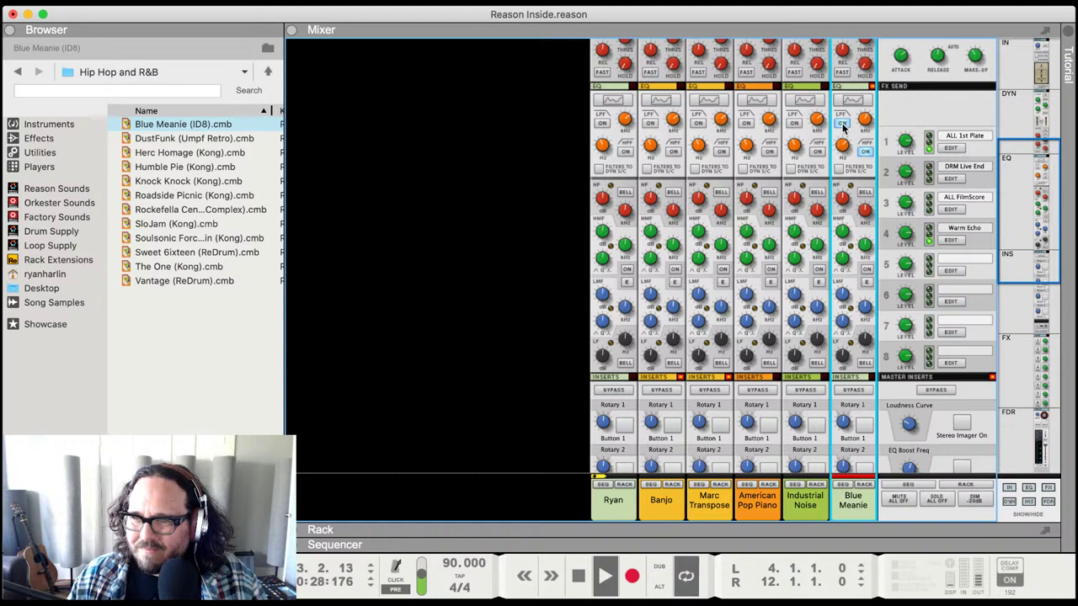
# - Raise the American Pop Piano channel fader in the mixer and play the loop to check the balance
pyautogui.scroll(-15, 740, 316)
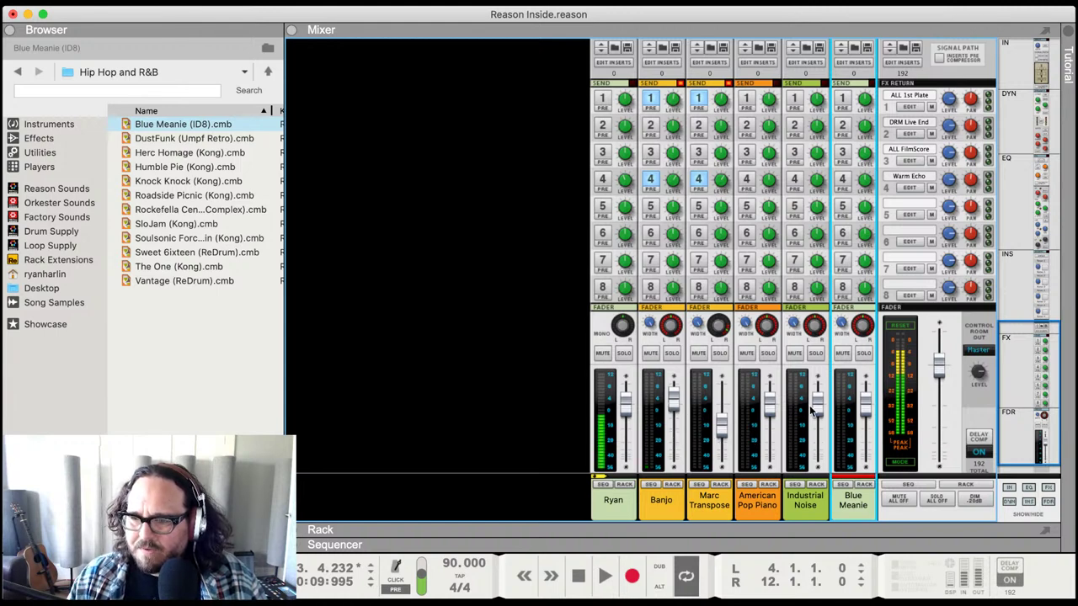
pyautogui.moveTo(771, 404); pyautogui.dragTo(776, 387)
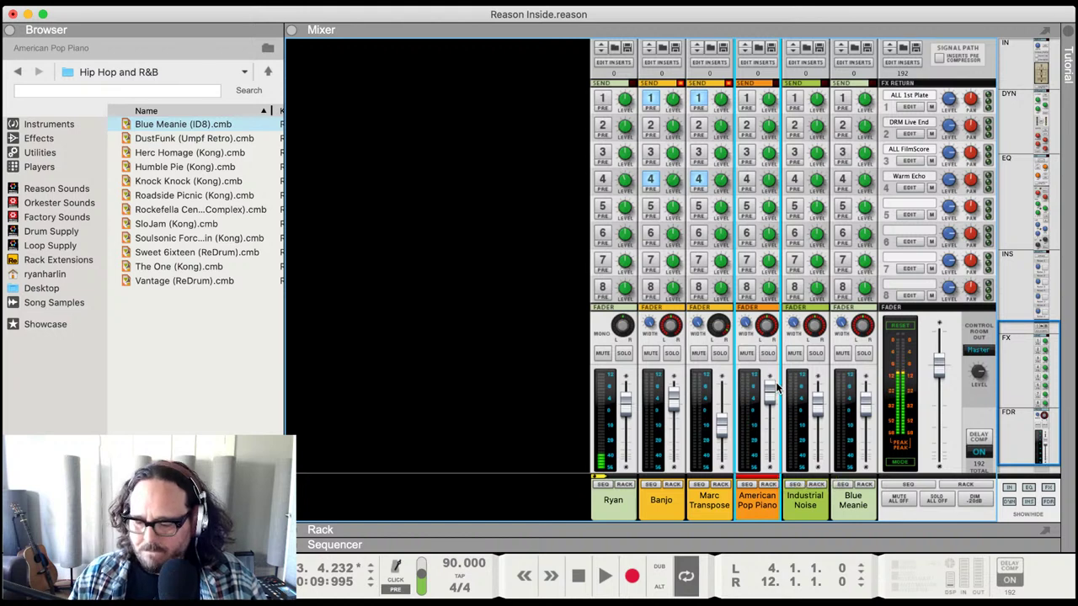
pyautogui.press('space')
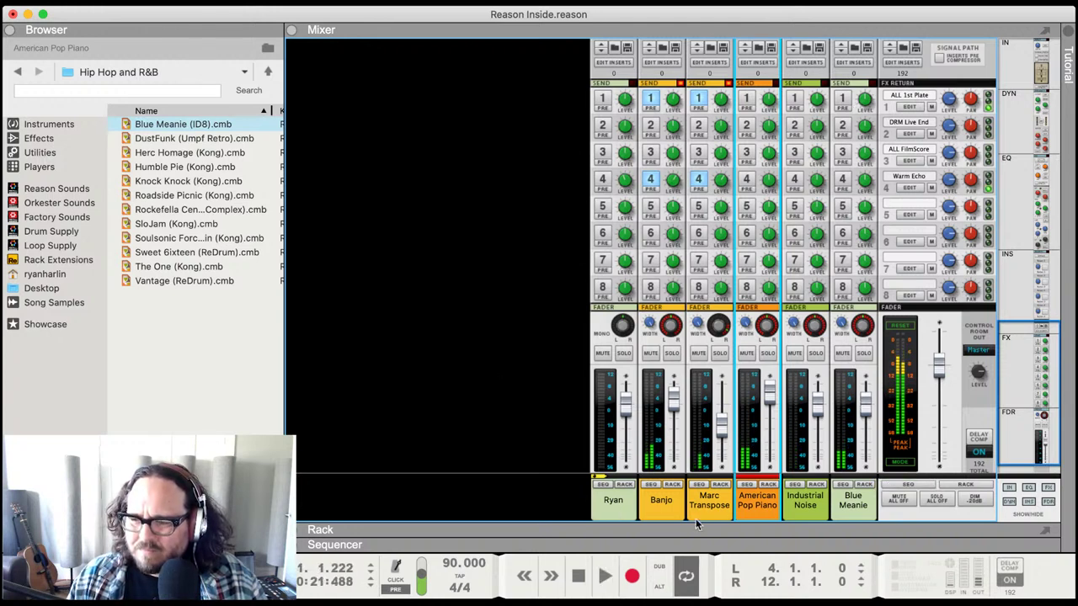
# - Enlarge the rack to examine the Blue Meanie combinator's devices and BeatMap player controls, and glance at the sequencer tracks
pyautogui.moveTo(694, 523); pyautogui.dragTo(694, 274)
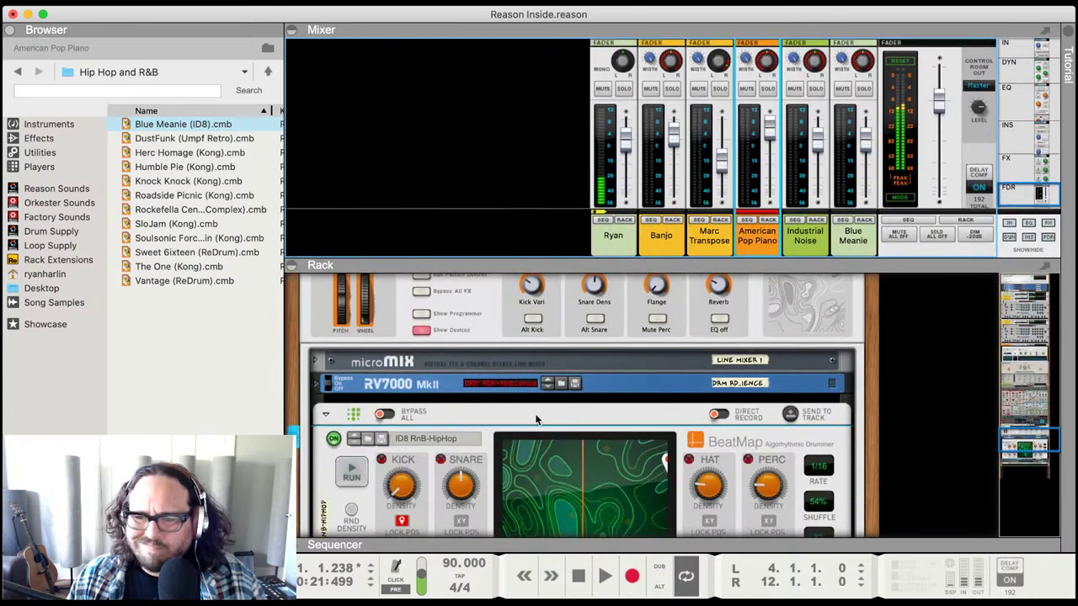
pyautogui.scroll(-5, 489, 476)
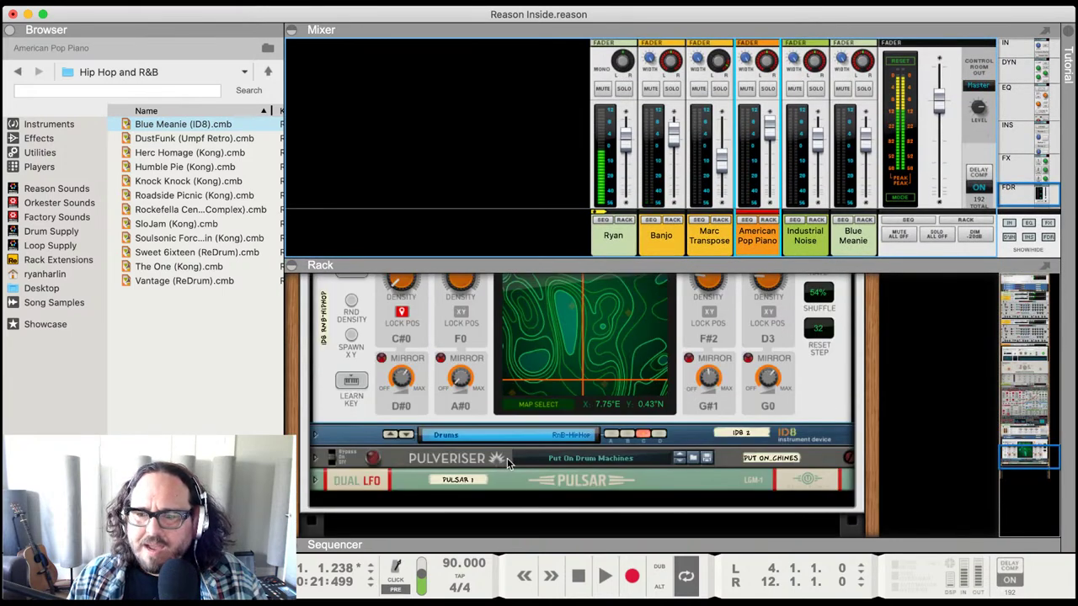
pyautogui.scroll(5, 510, 459)
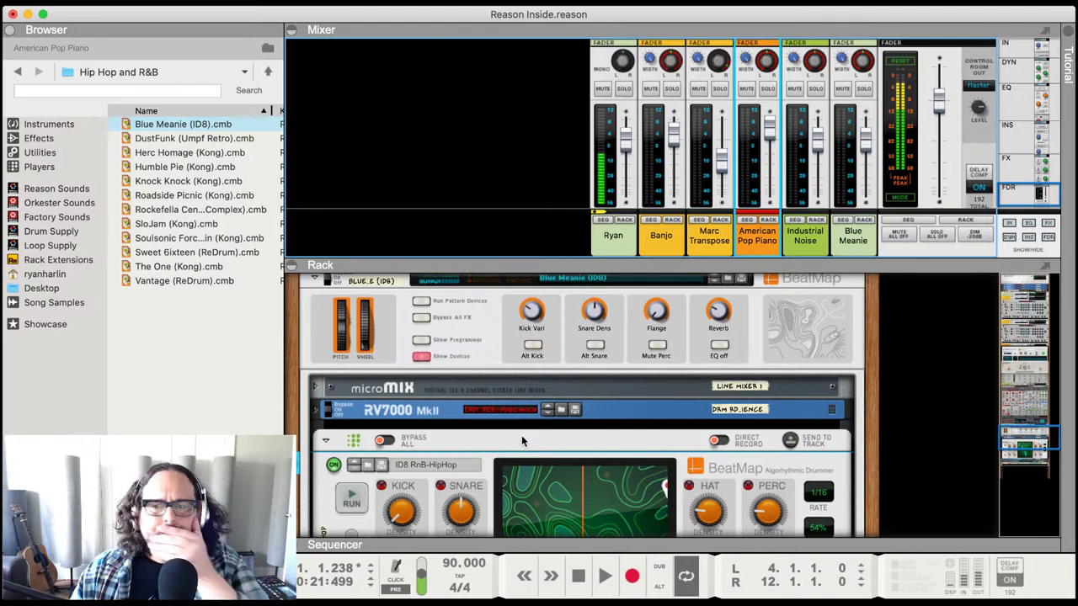
pyautogui.scroll(-1, 588, 452)
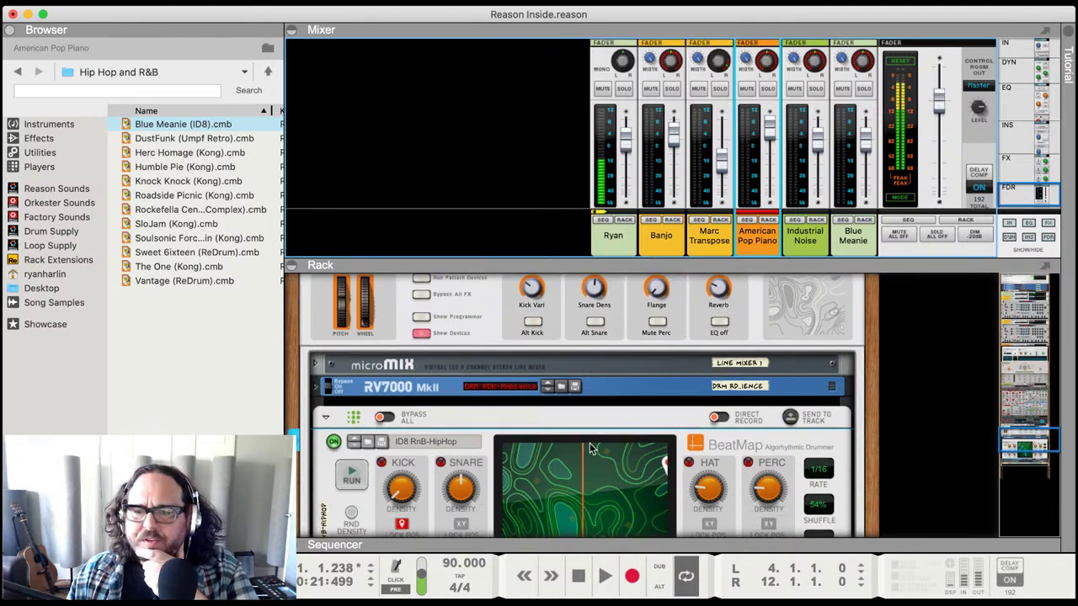
pyautogui.scroll(-1, 597, 447)
pyautogui.scroll(-4, 636, 422)
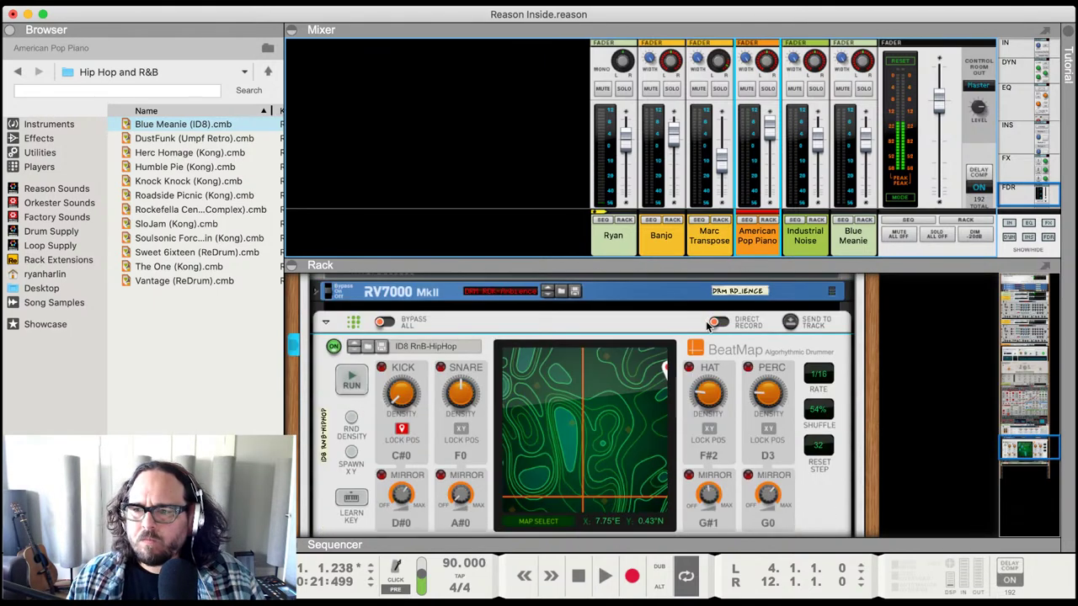
pyautogui.press('F7')
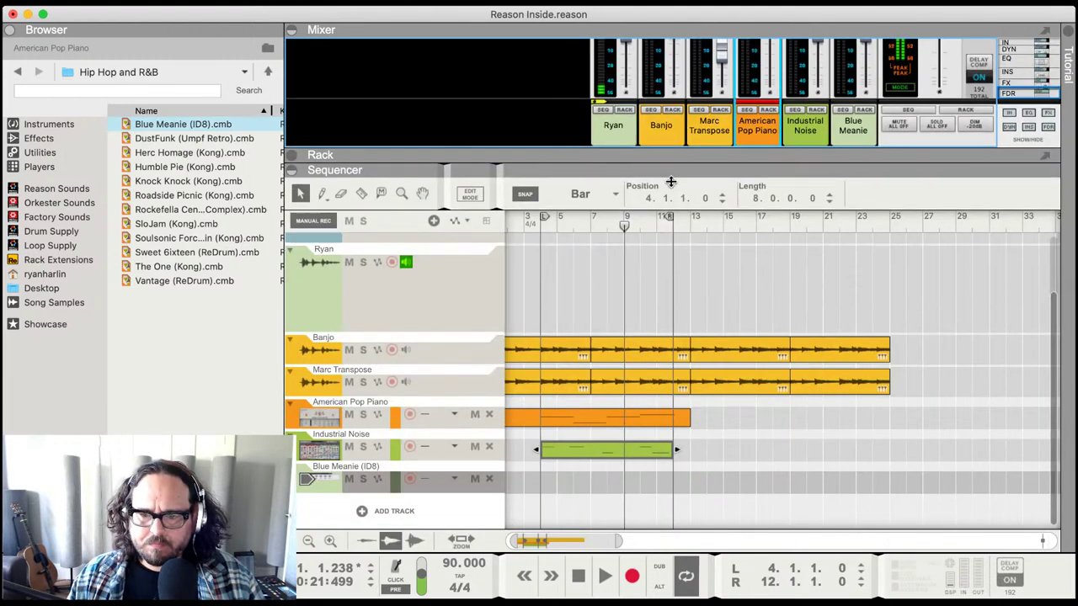
pyautogui.press('F6')
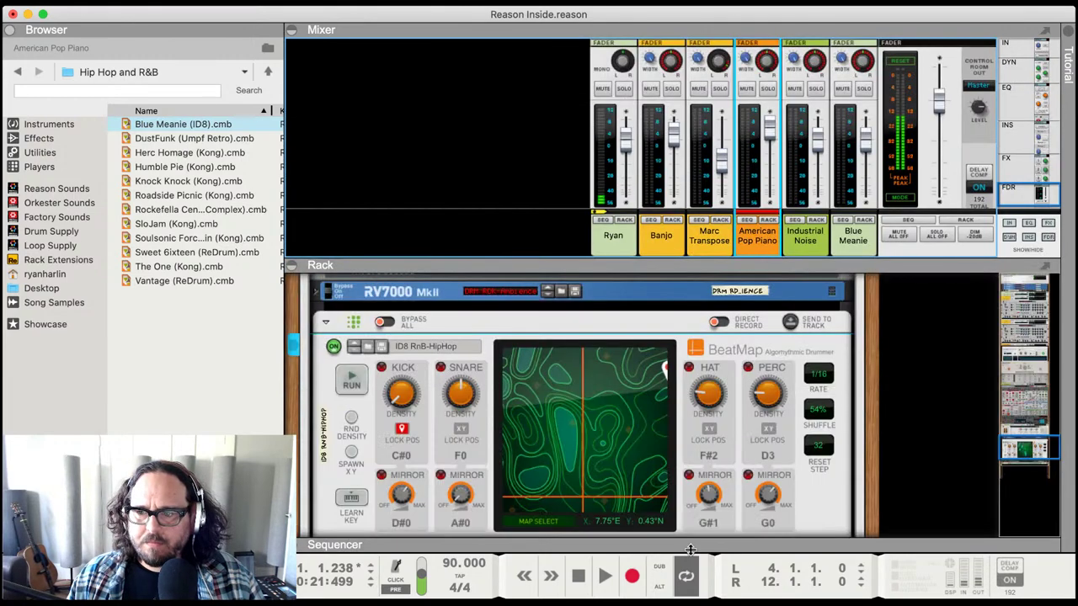
# - Try to render the BeatMap pattern as notes with the player's Send to Track function
pyautogui.click(790, 328)
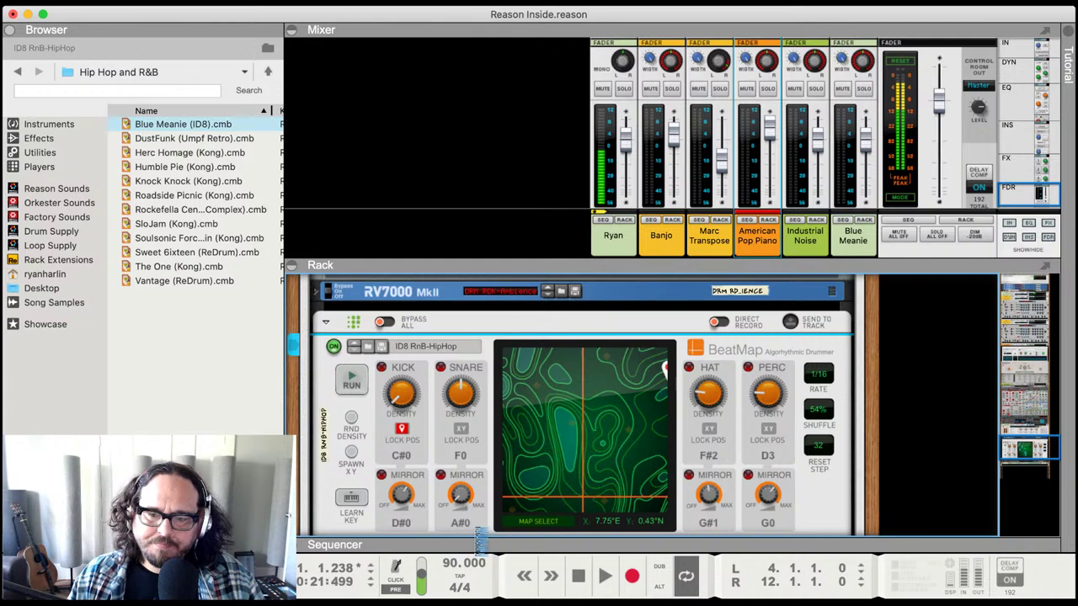
pyautogui.press('space')
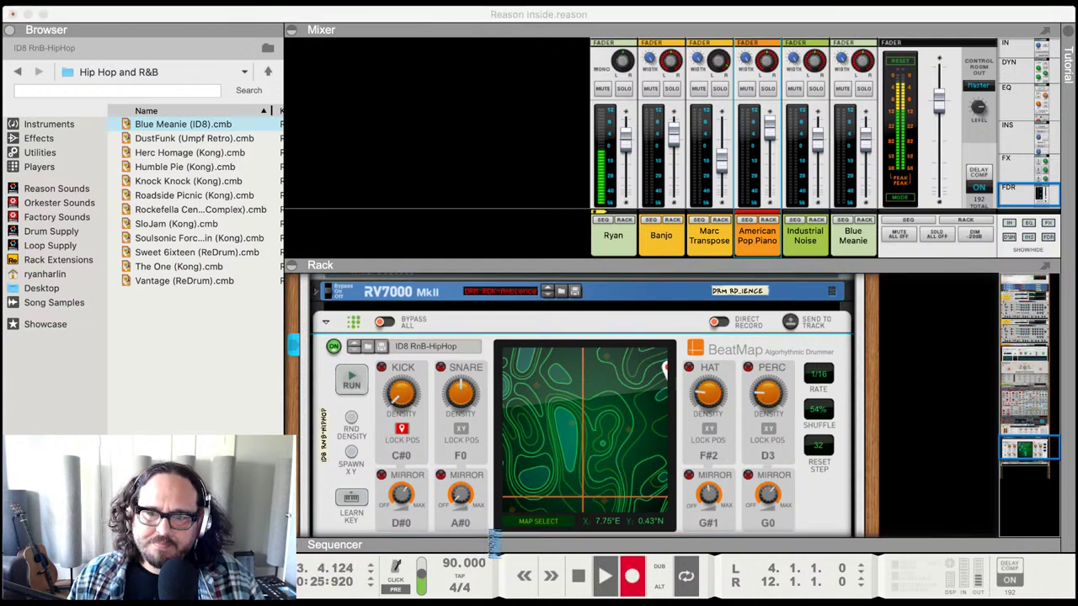
pyautogui.click(493, 543)
pyautogui.press('space')
pyautogui.scroll(2, 489, 522)
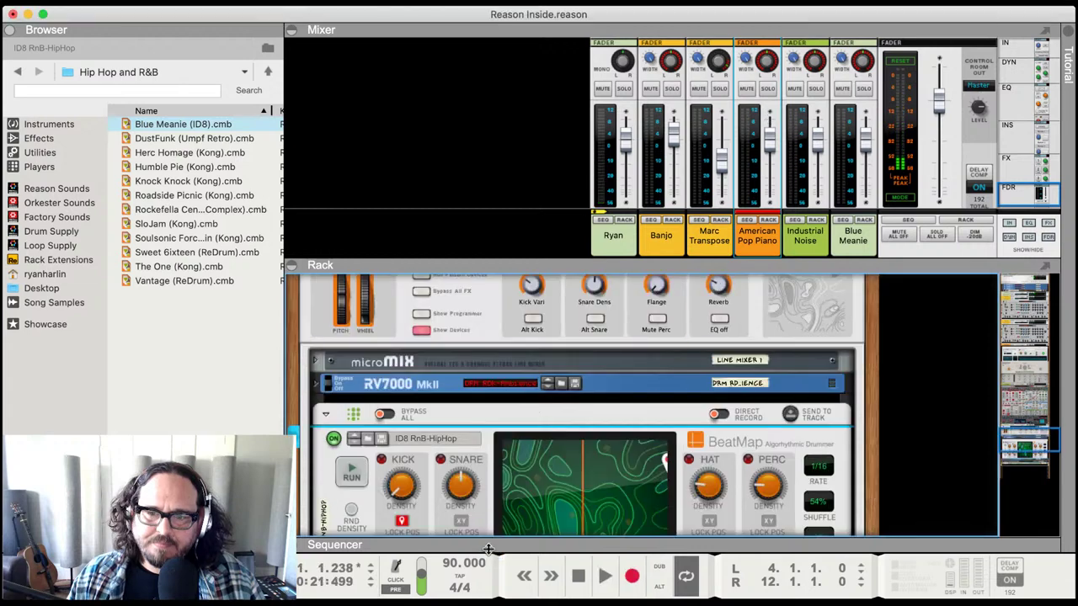
# - Show the sequencer and select the Blue Meanie (ID8) track so that it is armed for recording
pyautogui.moveTo(504, 544); pyautogui.dragTo(506, 110)
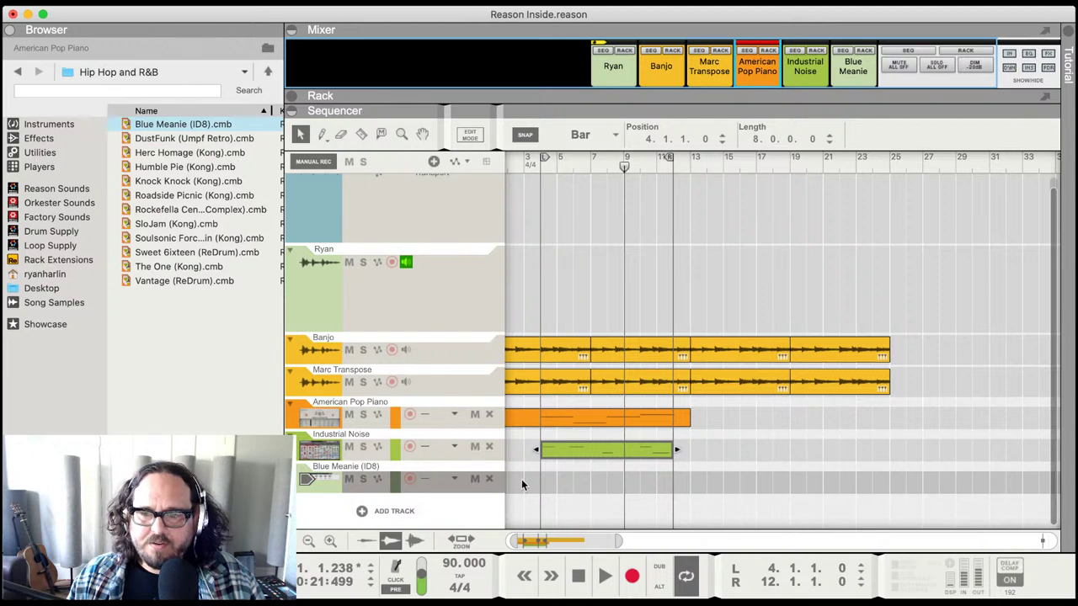
pyautogui.scroll(1, 460, 317)
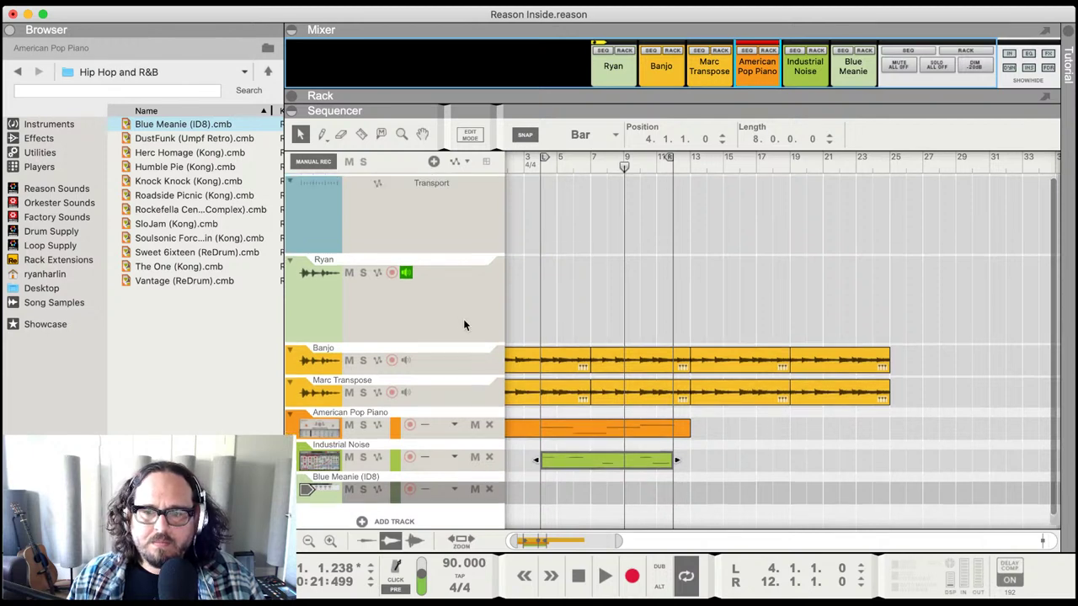
pyautogui.scroll(-1, 463, 318)
pyautogui.click(406, 483)
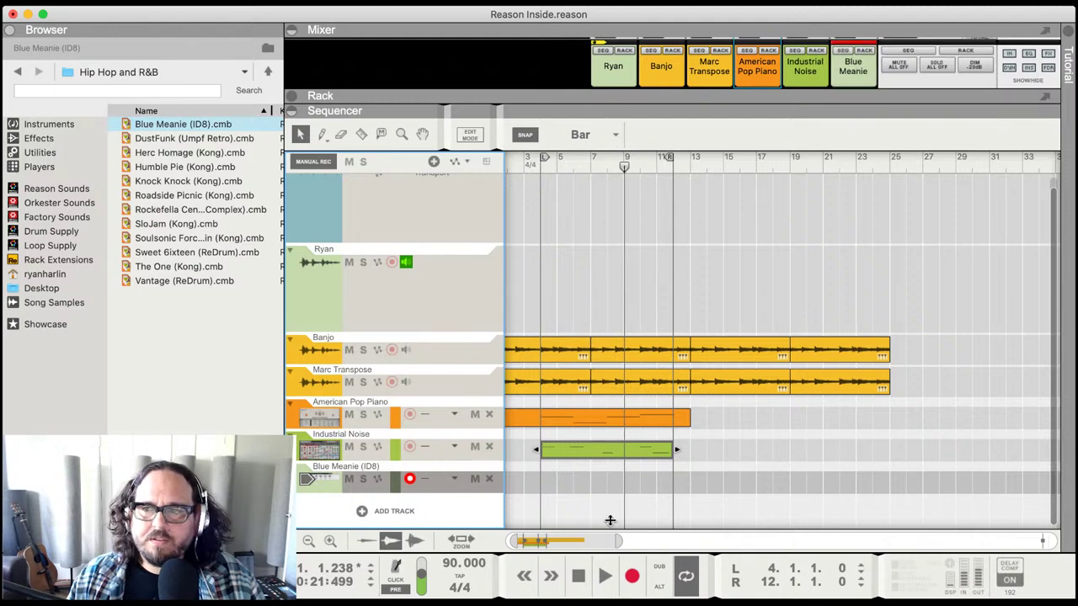
# - Return to the rack and retry sending the BeatMap pattern to the selected Blue Meanie track
pyautogui.moveTo(608, 112); pyautogui.dragTo(608, 576)
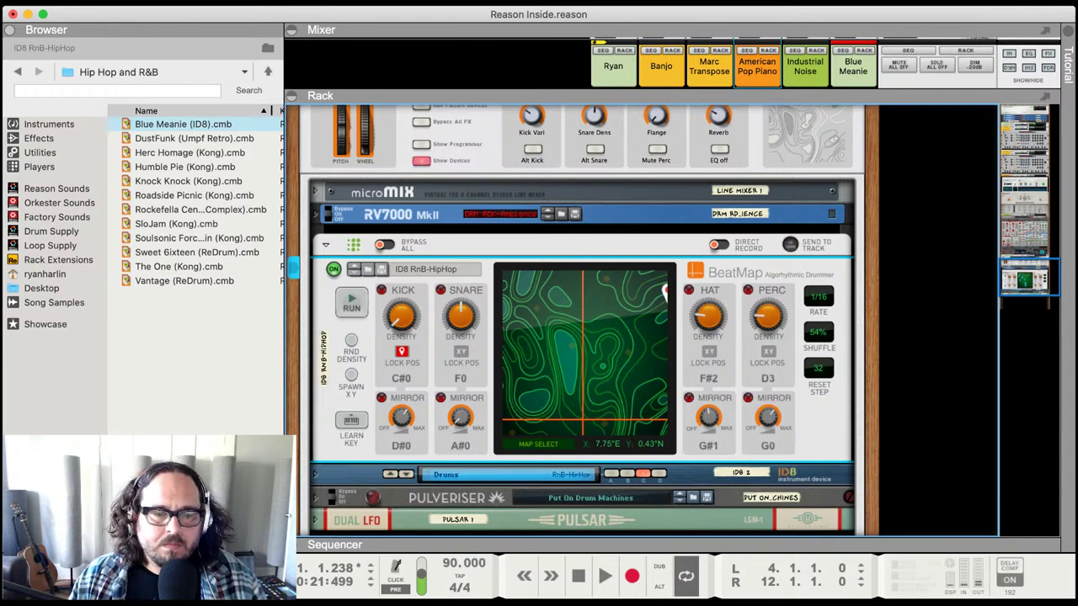
pyautogui.hotkey('ctrl', 'Return')
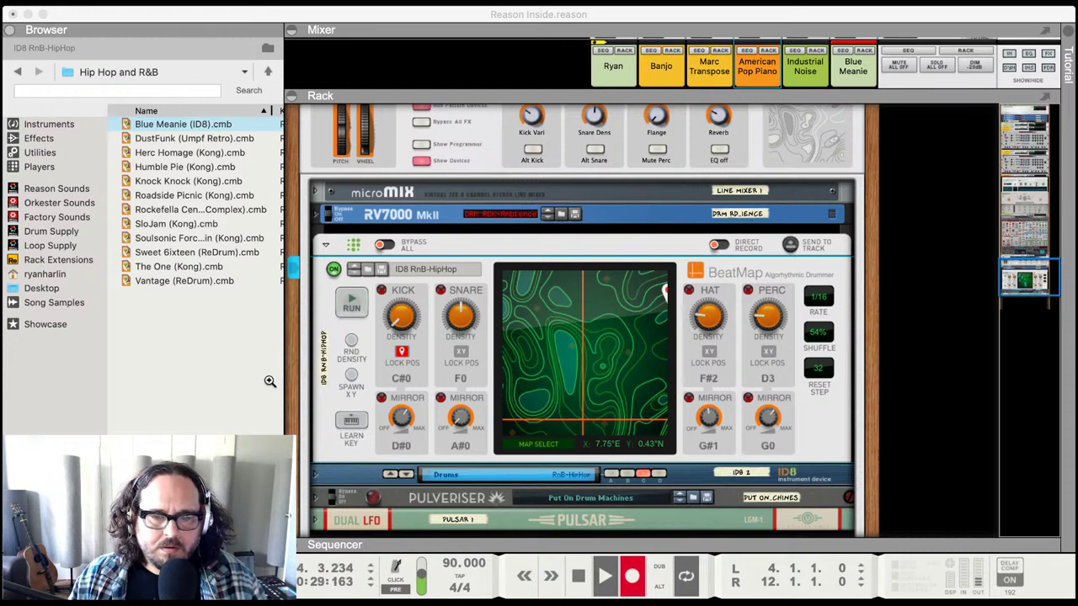
pyautogui.press('space')
pyautogui.click(512, 365)
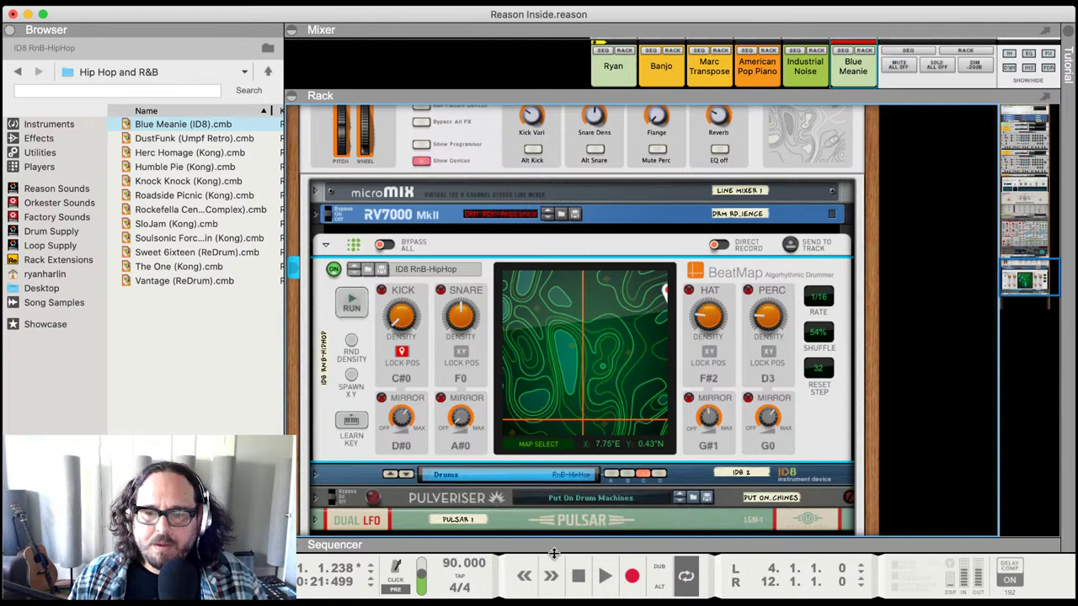
# - Enlarge the sequencer, inspect the Blue Meanie (ID8) lane for a rendered clip and select the track
pyautogui.moveTo(554, 547); pyautogui.dragTo(529, 127)
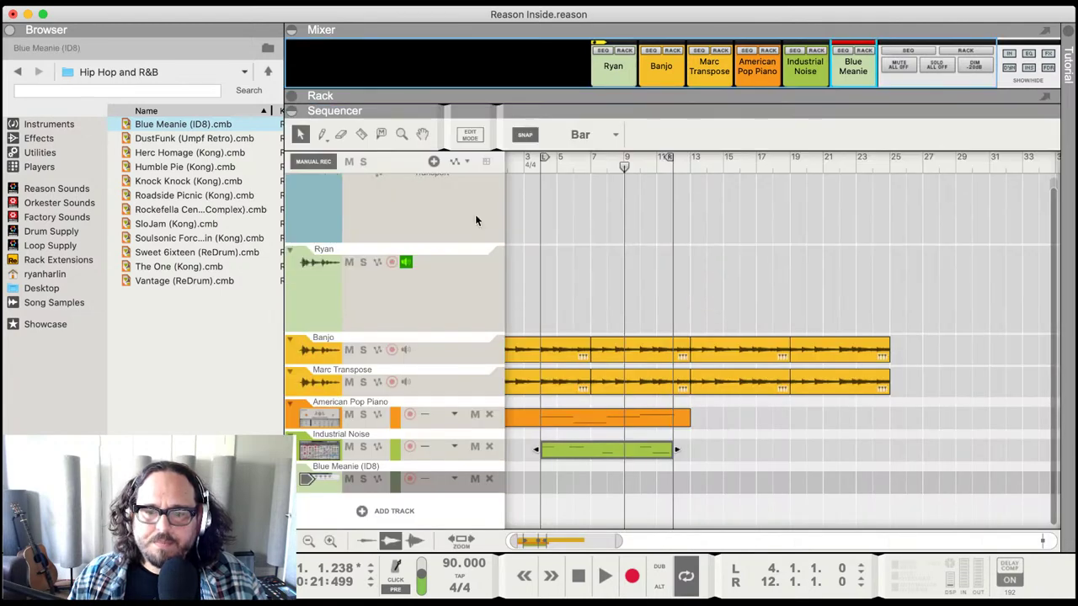
pyautogui.click(381, 339)
pyautogui.click(328, 489)
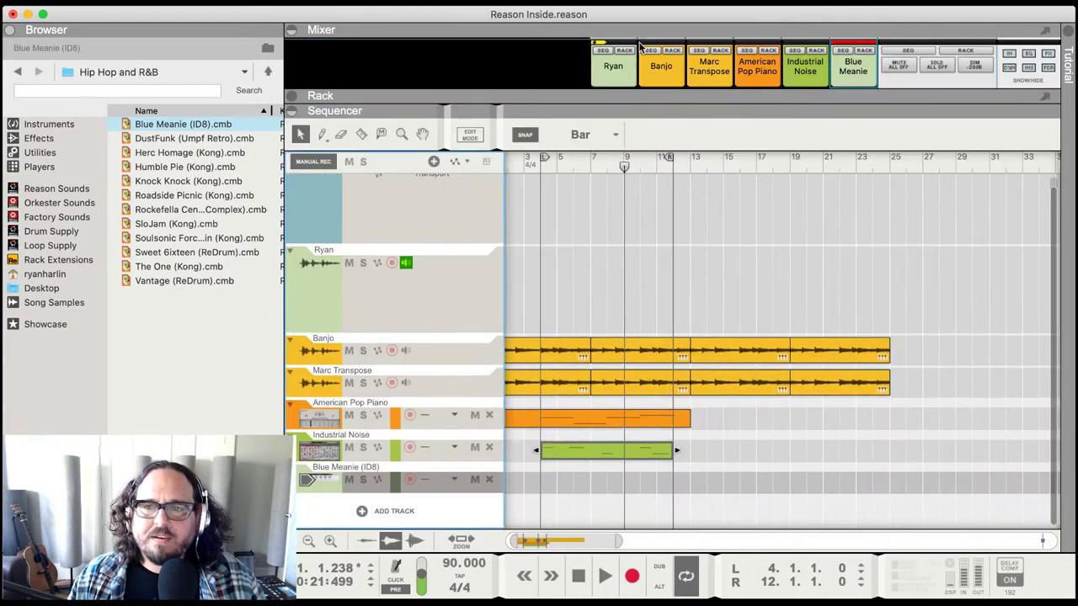
# - Go back to the rack, play the loop briefly with BeatMap's run switched off, and open the sequencer at full height
pyautogui.press('F6')
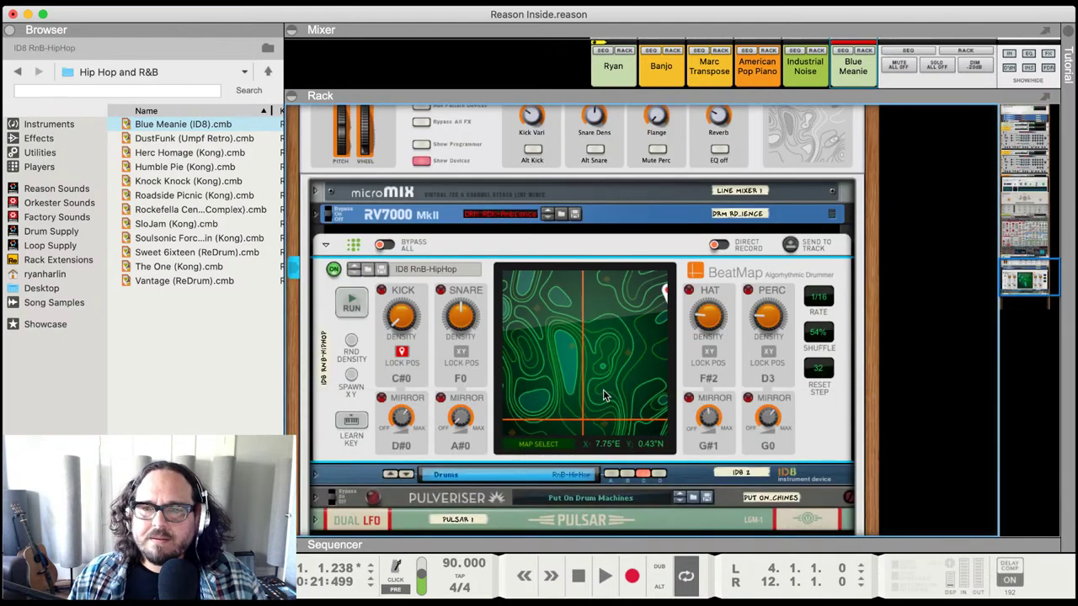
pyautogui.scroll(3, 603, 395)
pyautogui.scroll(-1, 615, 376)
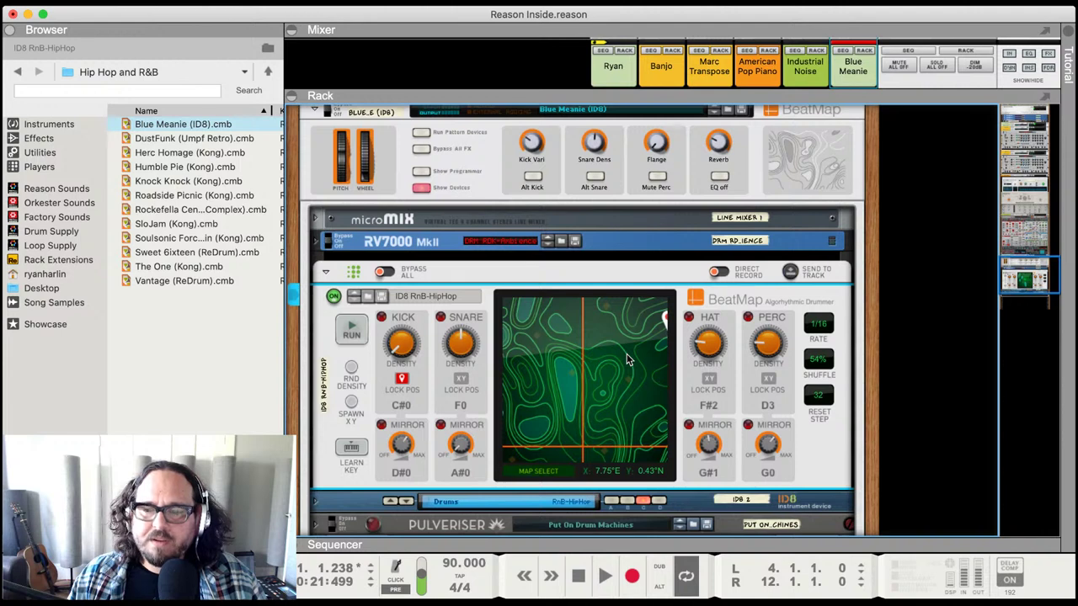
pyautogui.press('space')
pyautogui.press('space')
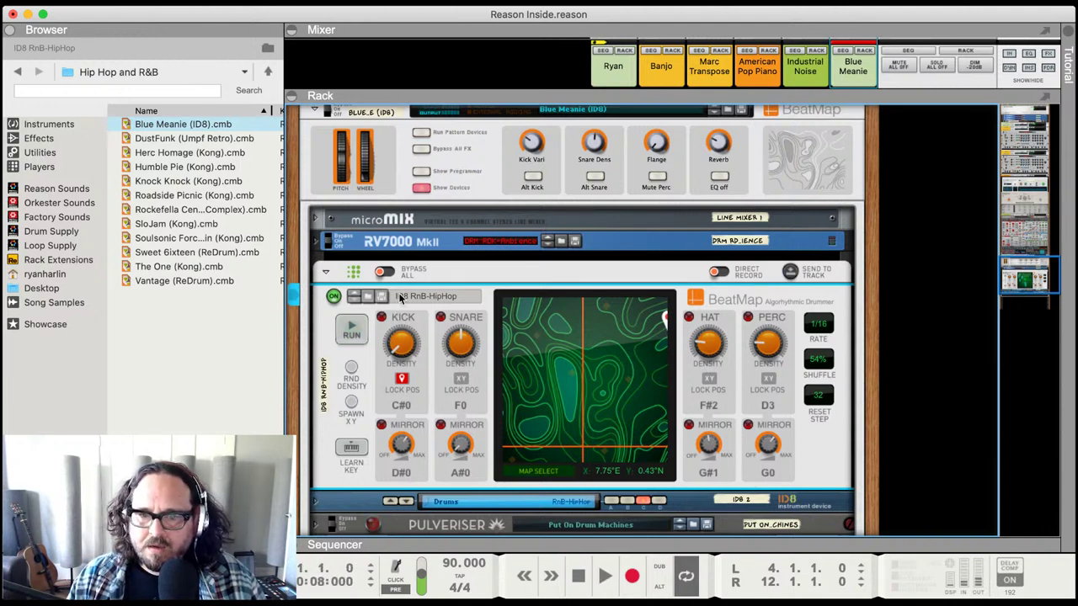
pyautogui.press('space')
pyautogui.press('space')
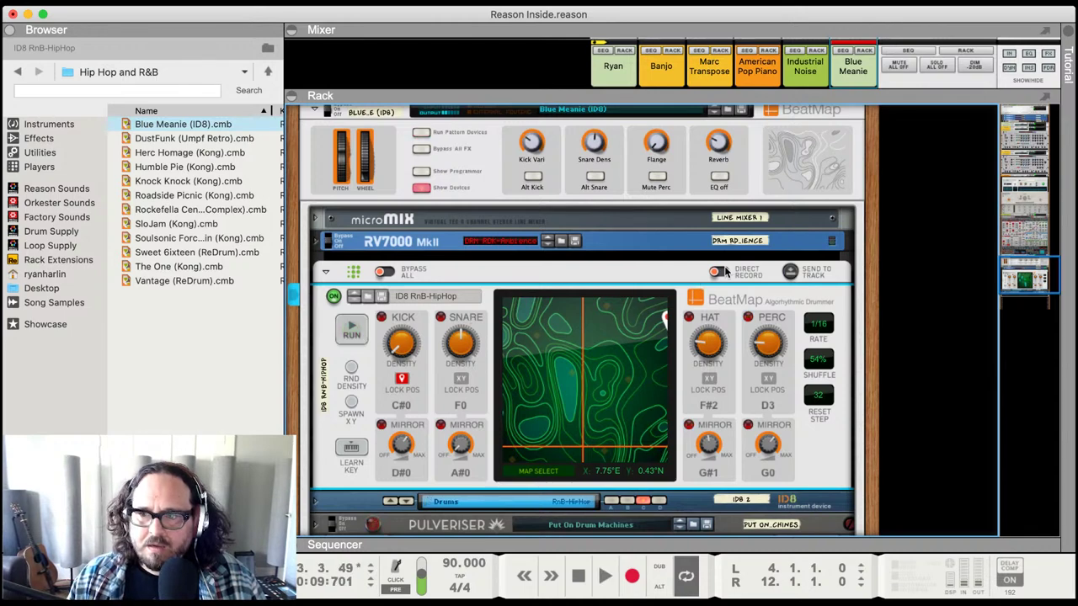
pyautogui.press('F7')
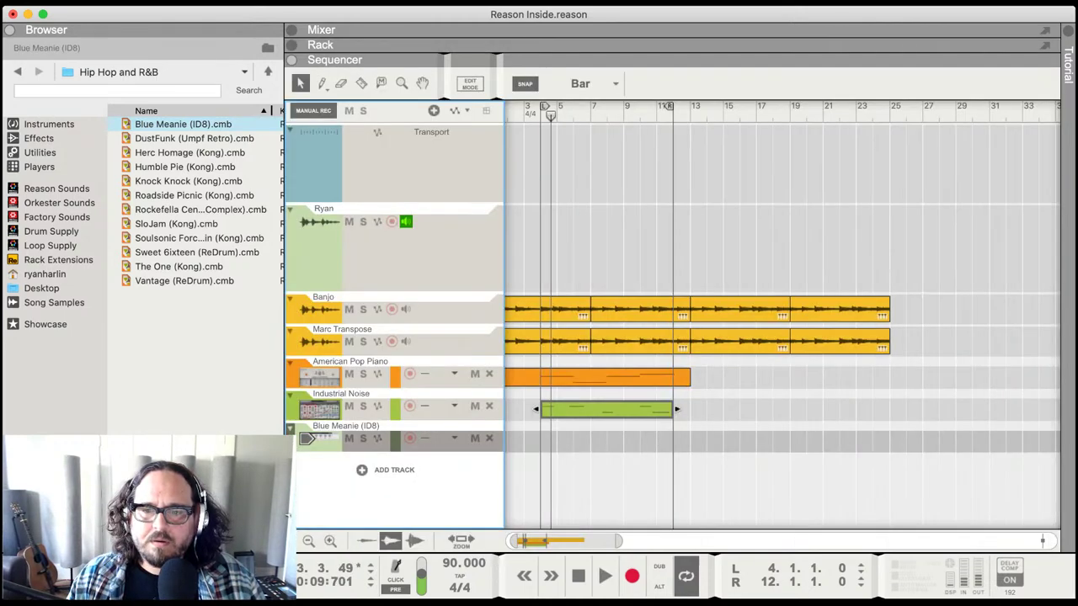
# - Arm the Blue Meanie (ID8) track and try a short recording of it starting from bar 3
pyautogui.click(526, 113)
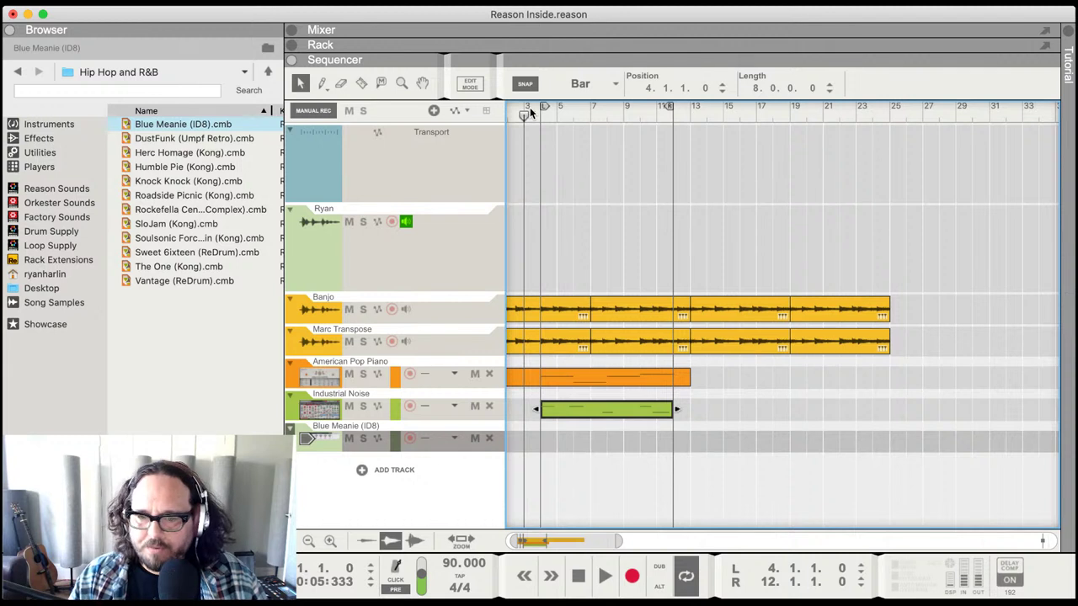
pyautogui.click(410, 441)
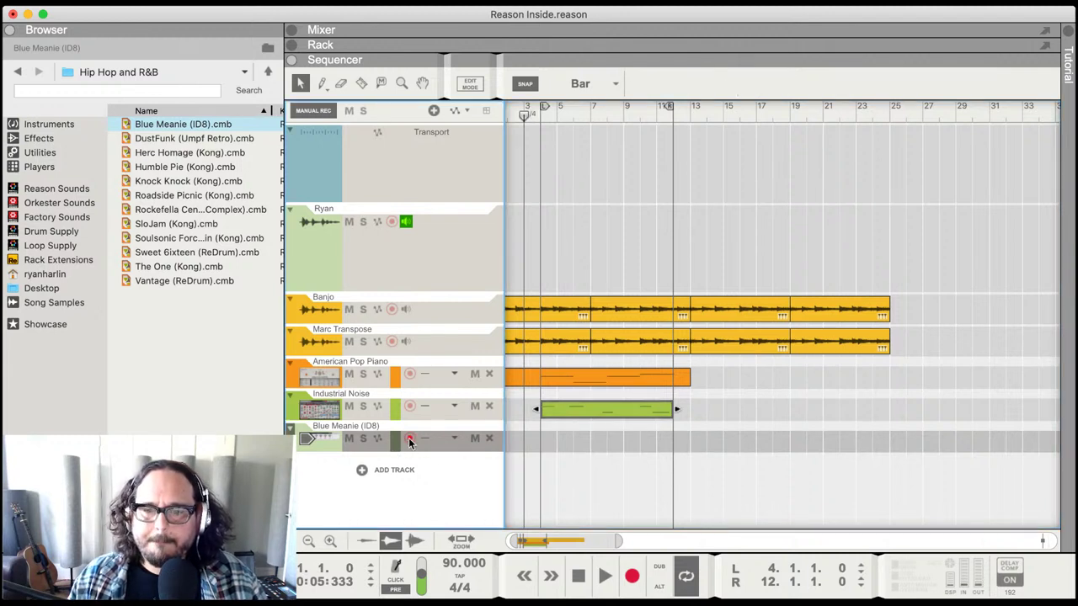
pyautogui.press('super+Return')
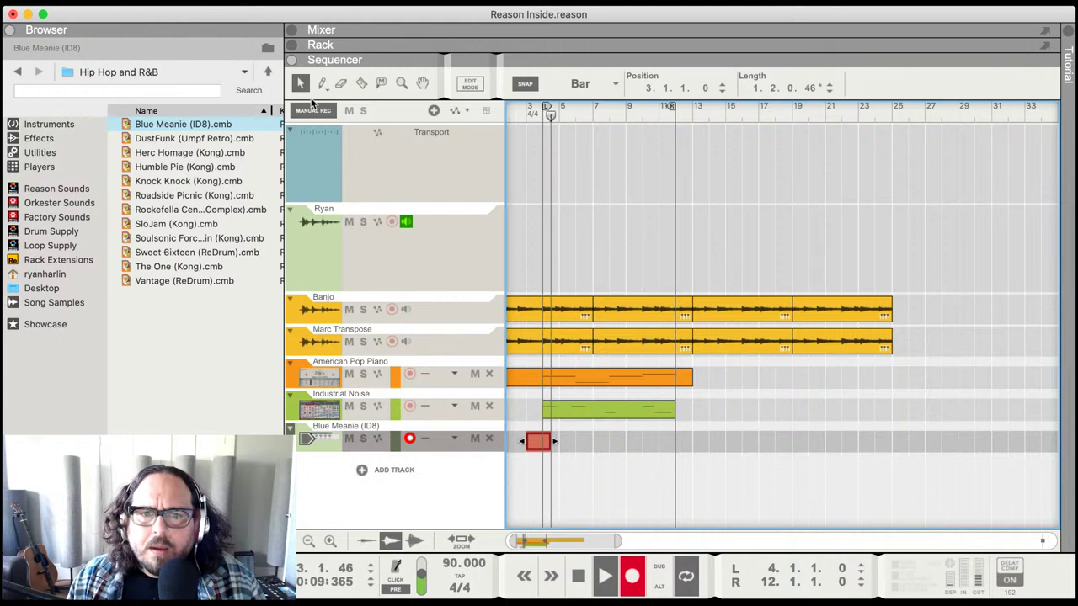
pyautogui.press('space')
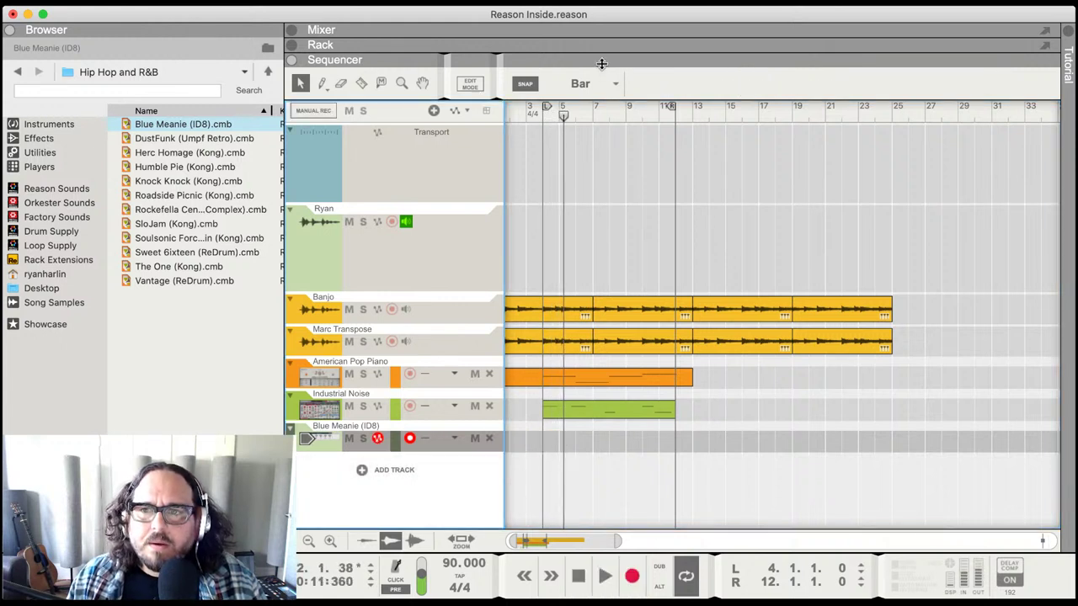
# - Bring back the rack, switch off Direct Record on BeatMap's player and enlarge the rack area
pyautogui.moveTo(602, 64); pyautogui.dragTo(604, 305)
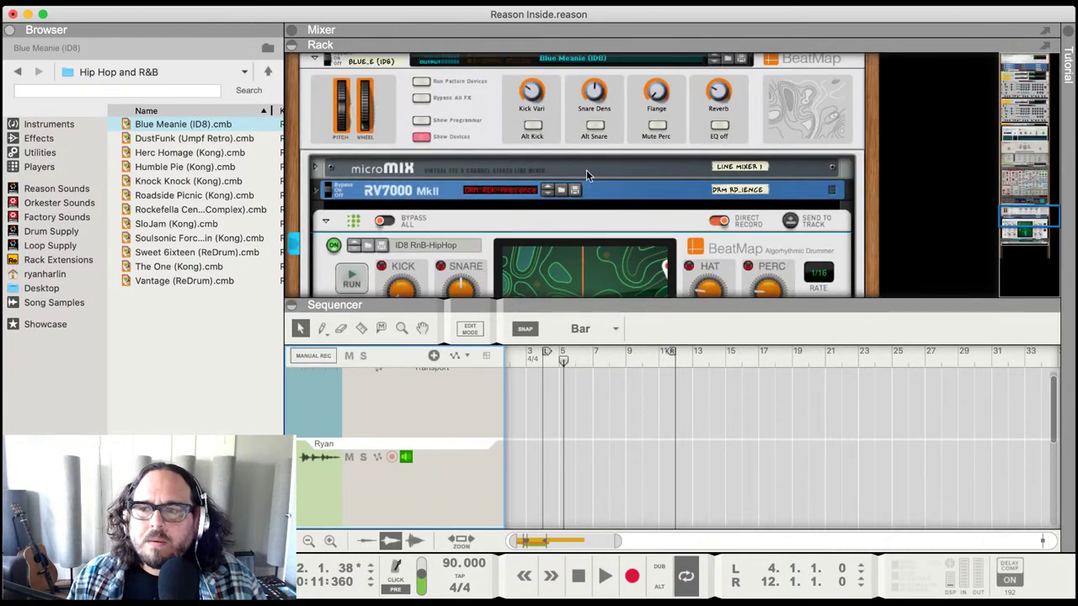
pyautogui.scroll(-2, 590, 168)
pyautogui.click(529, 213)
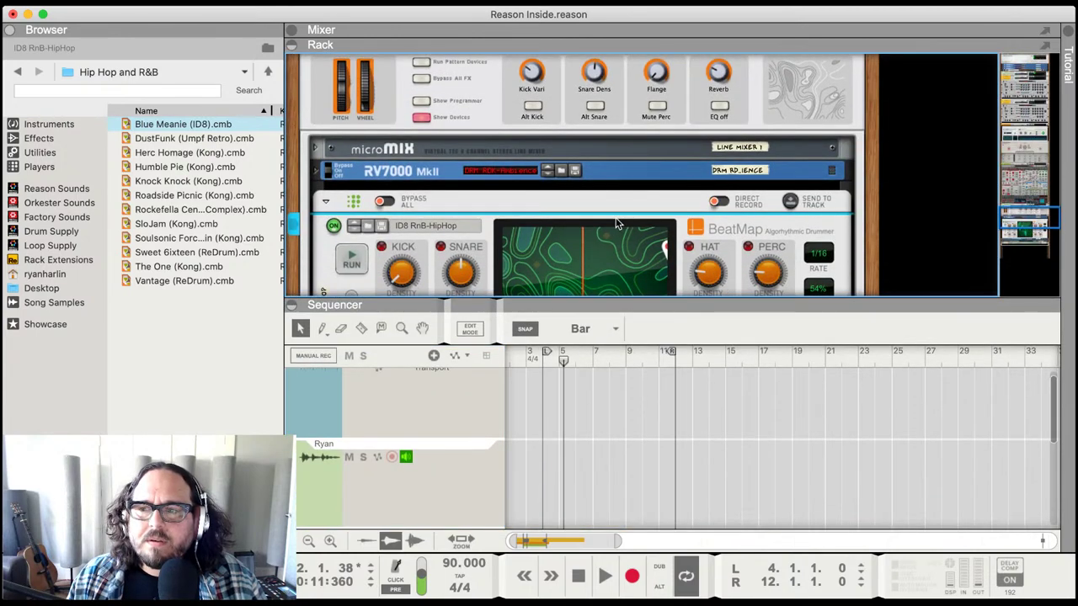
pyautogui.moveTo(532, 309); pyautogui.dragTo(542, 496)
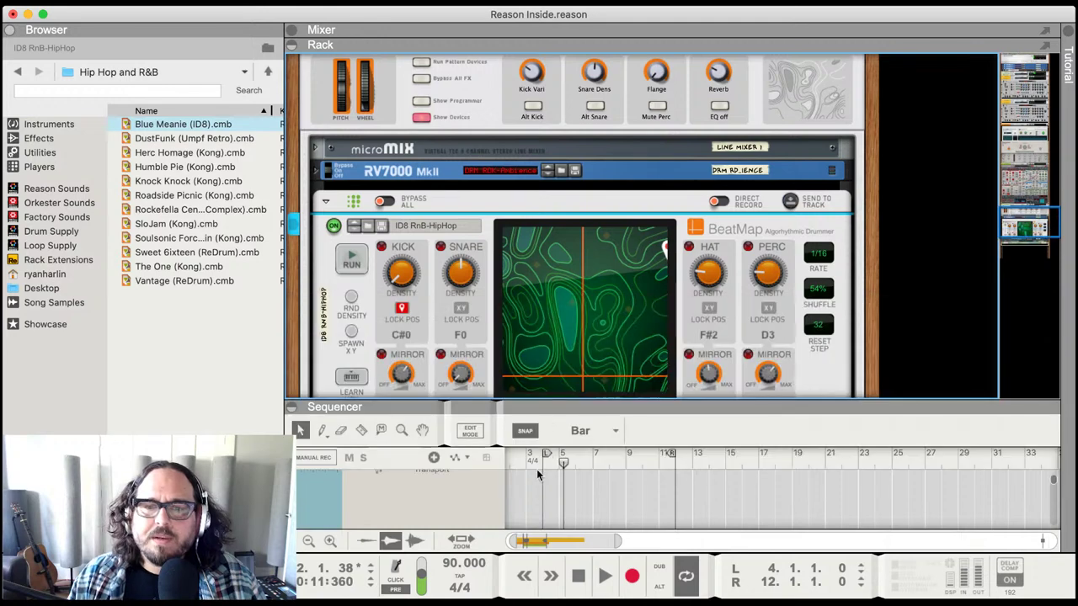
# - Examine the Blue Meanie combinator's devices, from its controls through BeatMap to Pulsar, and check the player switches
pyautogui.scroll(-5, 569, 248)
pyautogui.scroll(-2, 569, 252)
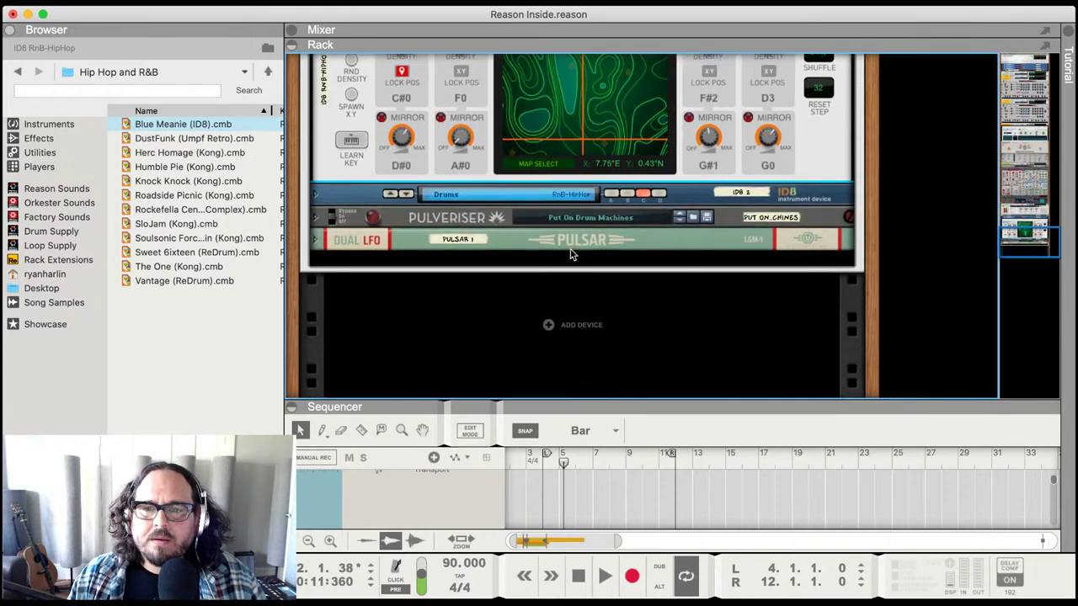
pyautogui.scroll(5, 570, 254)
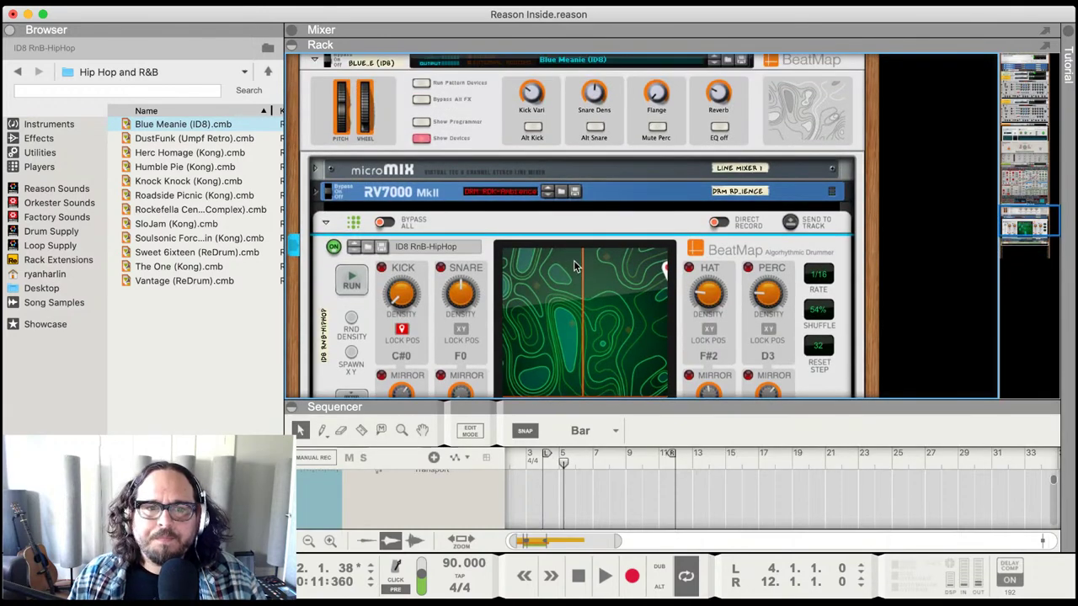
pyautogui.scroll(2, 572, 244)
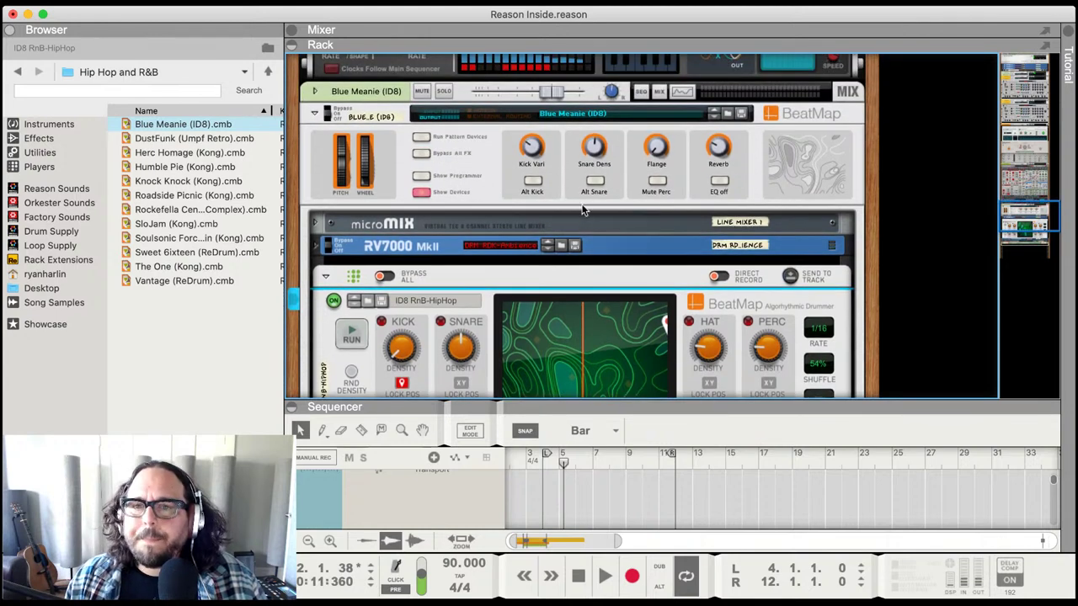
pyautogui.scroll(-3, 581, 212)
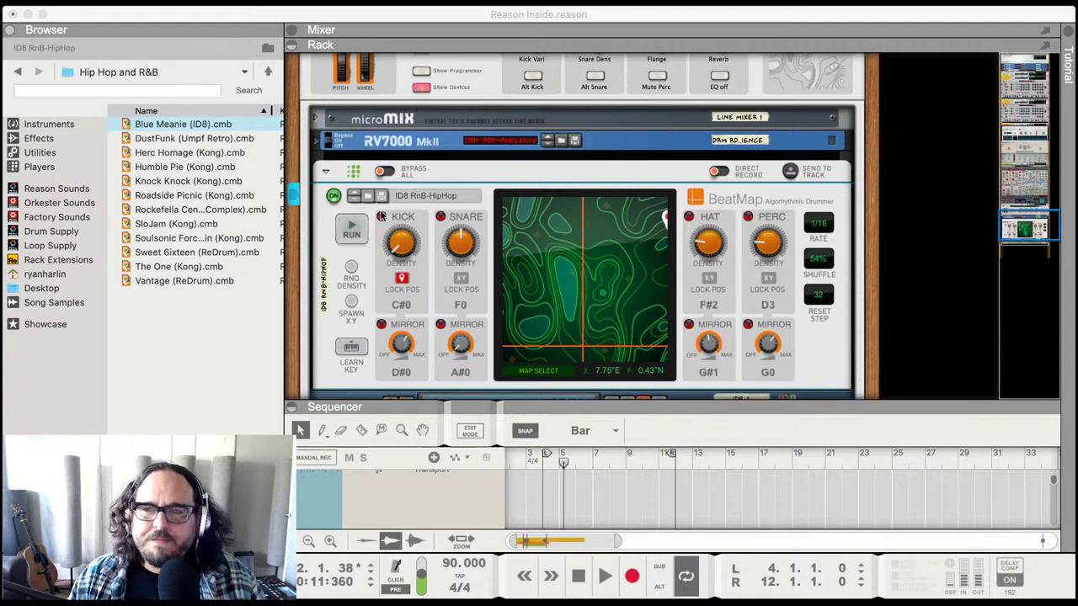
pyautogui.click(735, 275)
pyautogui.moveTo(702, 419); pyautogui.dragTo(712, 539)
pyautogui.scroll(3, 649, 367)
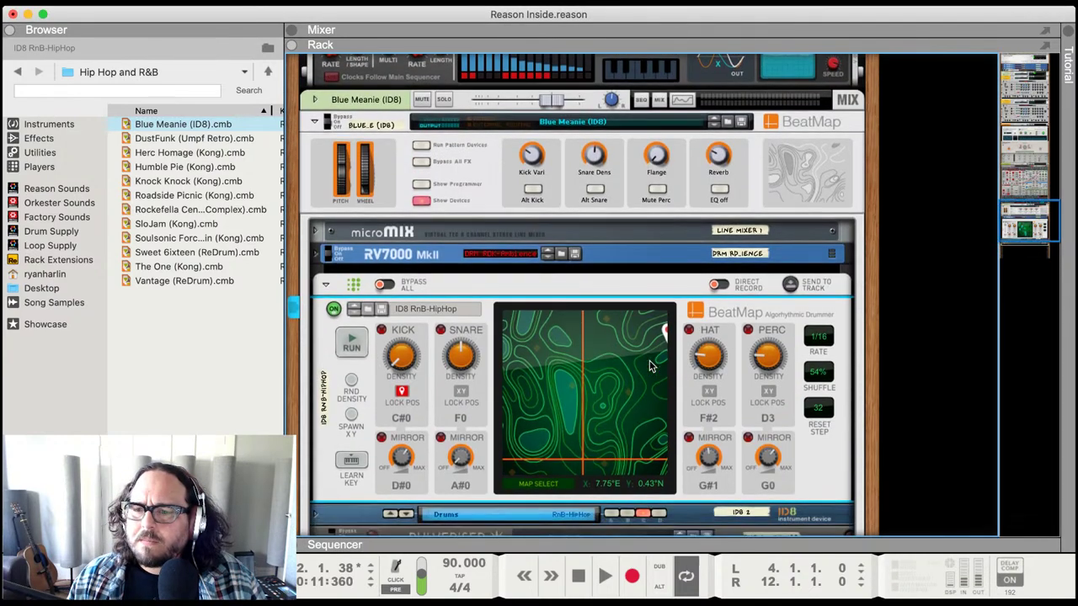
# - Bounce the Blue Meanie (ID8) loop from bar 4 to 12 onto a new audio track and mute the original track
pyautogui.press('F7')
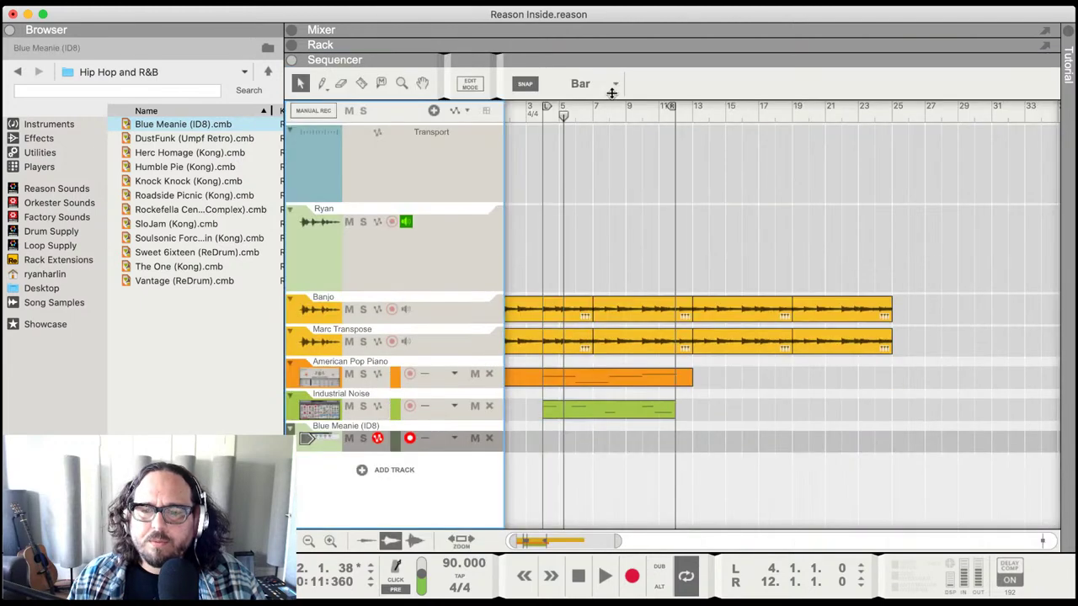
pyautogui.click(544, 115)
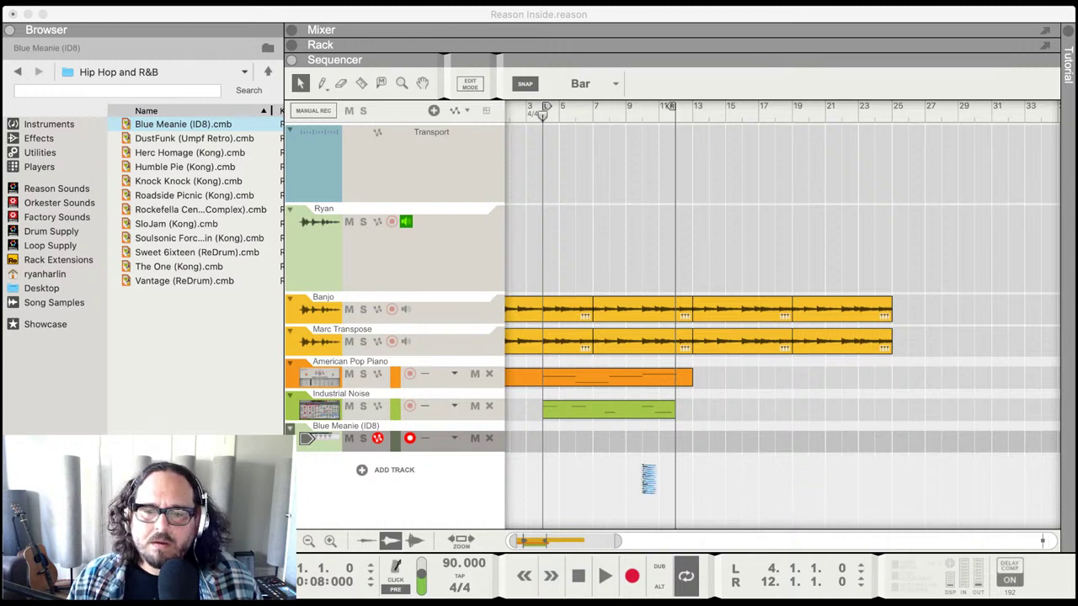
pyautogui.press('space')
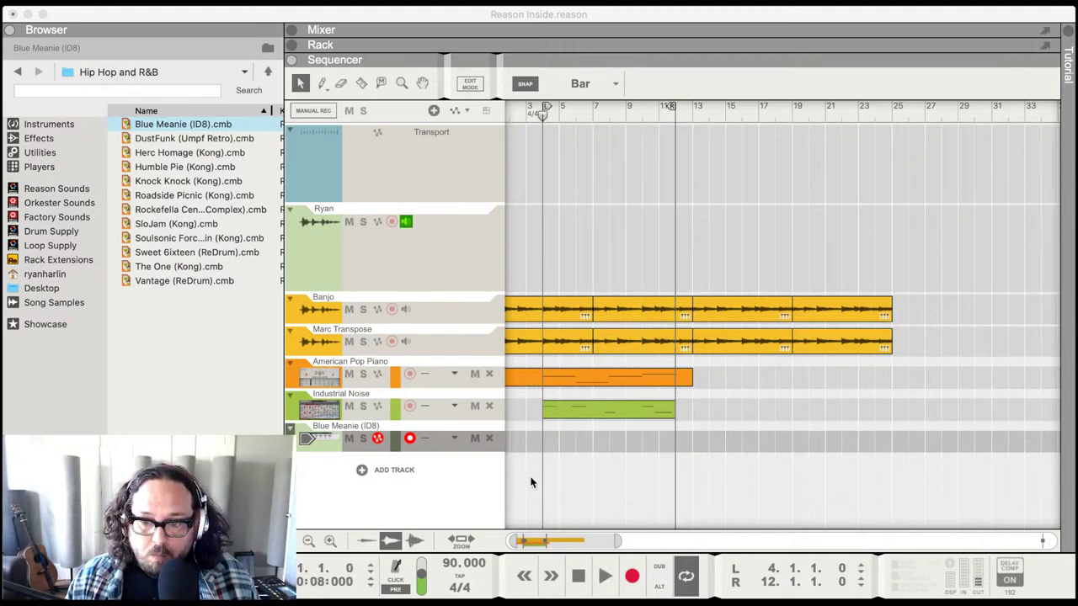
pyautogui.click(328, 437)
pyautogui.click(348, 438)
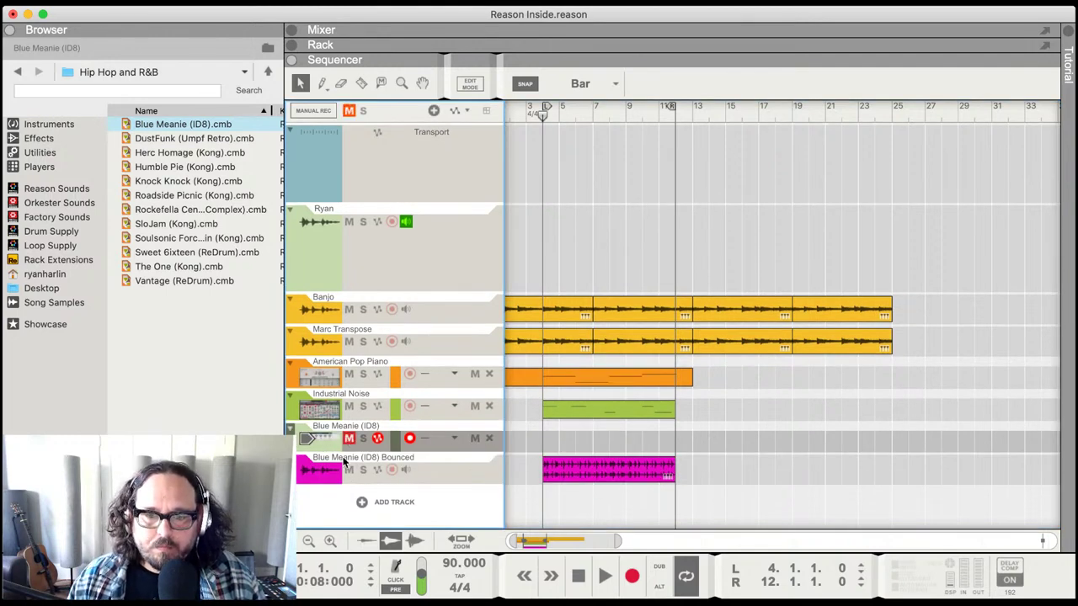
# - Select the Blue Meanie (ID8) Bounced clip and play the loop from bar 4 to check its timing
pyautogui.moveTo(624, 476)
pyautogui.mouseDown()
pyautogui.moveTo(621, 439)
pyautogui.moveTo(615, 470)
pyautogui.mouseUp()
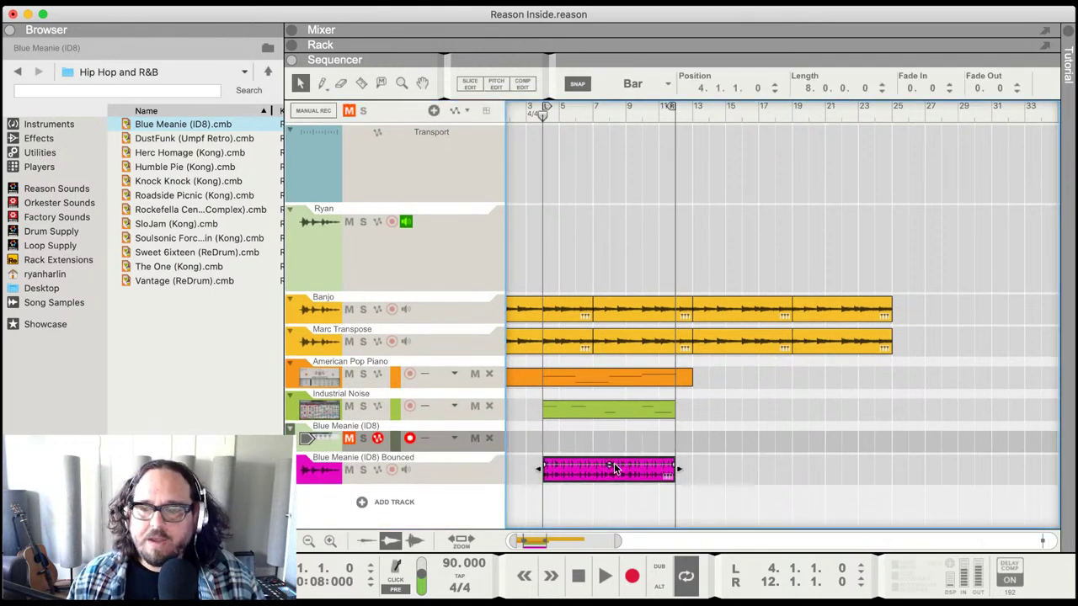
pyautogui.press('space')
pyautogui.scroll(3, 615, 469)
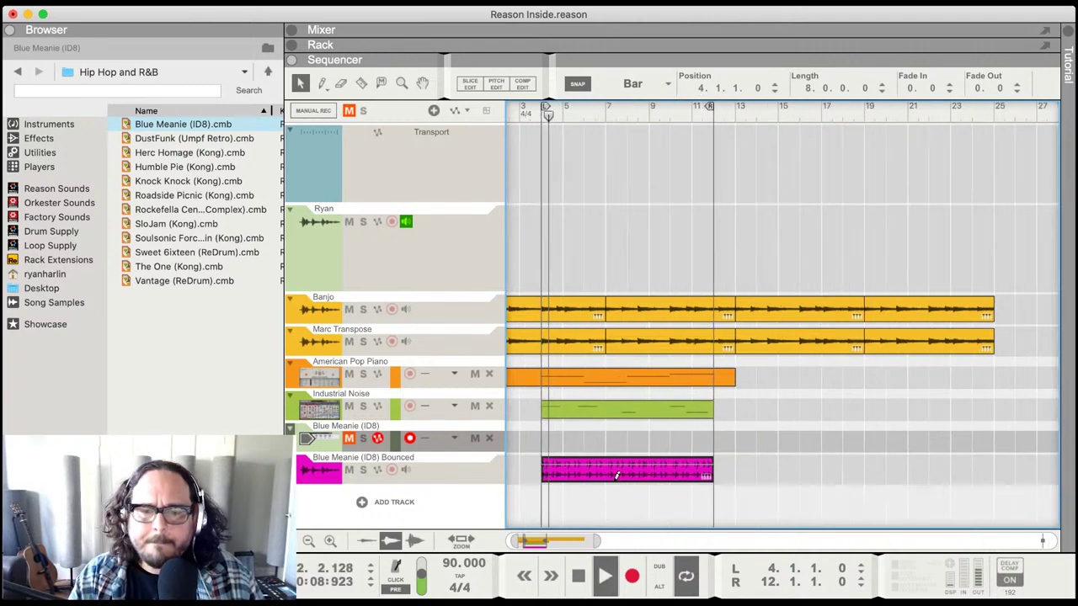
pyautogui.scroll(3, 618, 476)
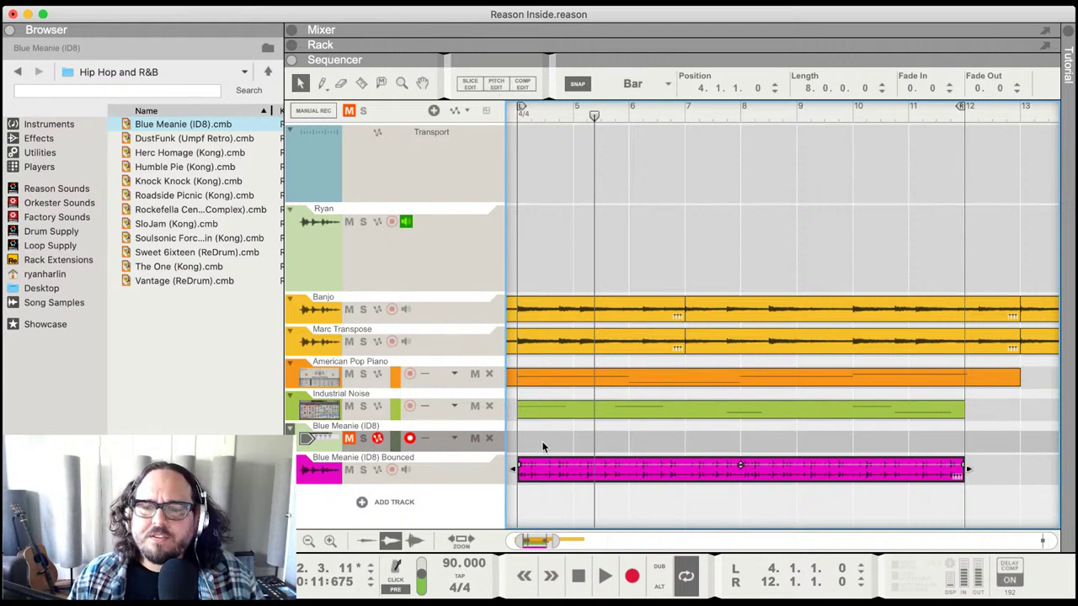
pyautogui.click(518, 121)
pyautogui.press('space')
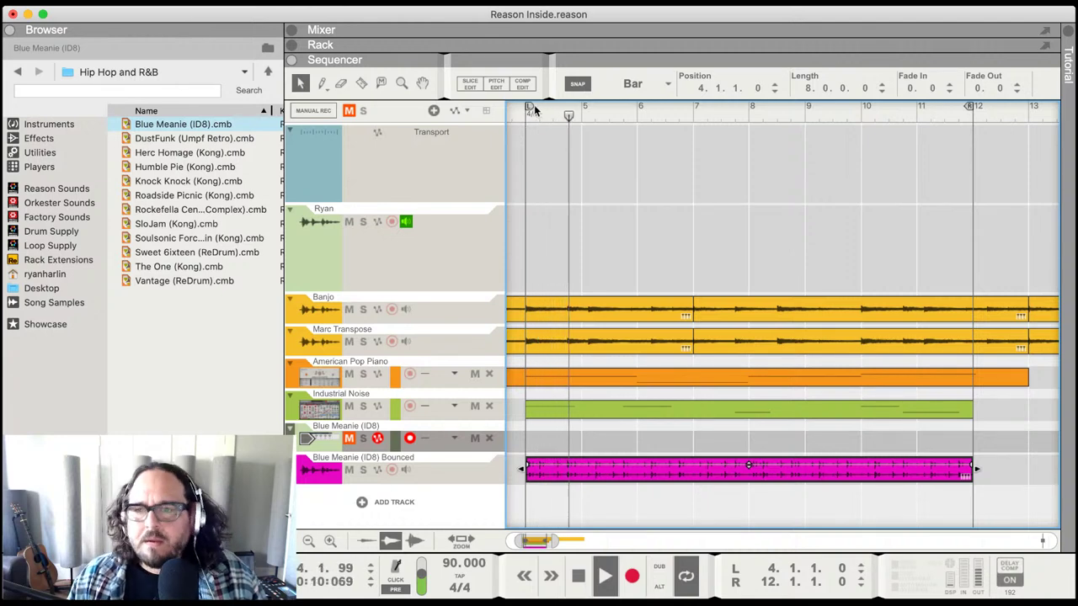
pyautogui.press('space')
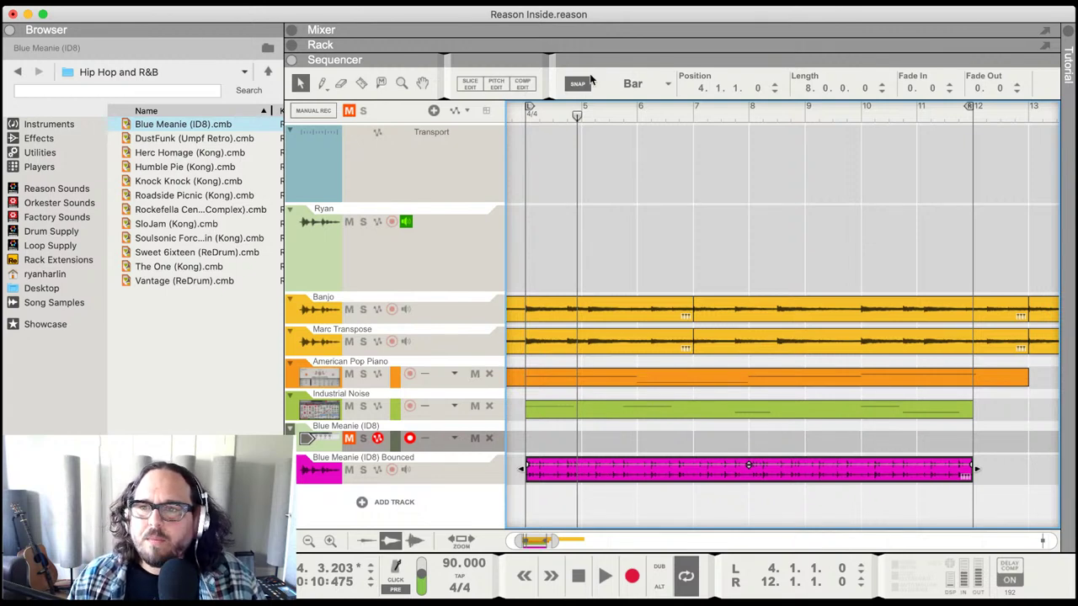
# - Set the snap value to 1/8, shift the bounced clip to position 3.4.3.0 and play the loop
pyautogui.press('super+4')
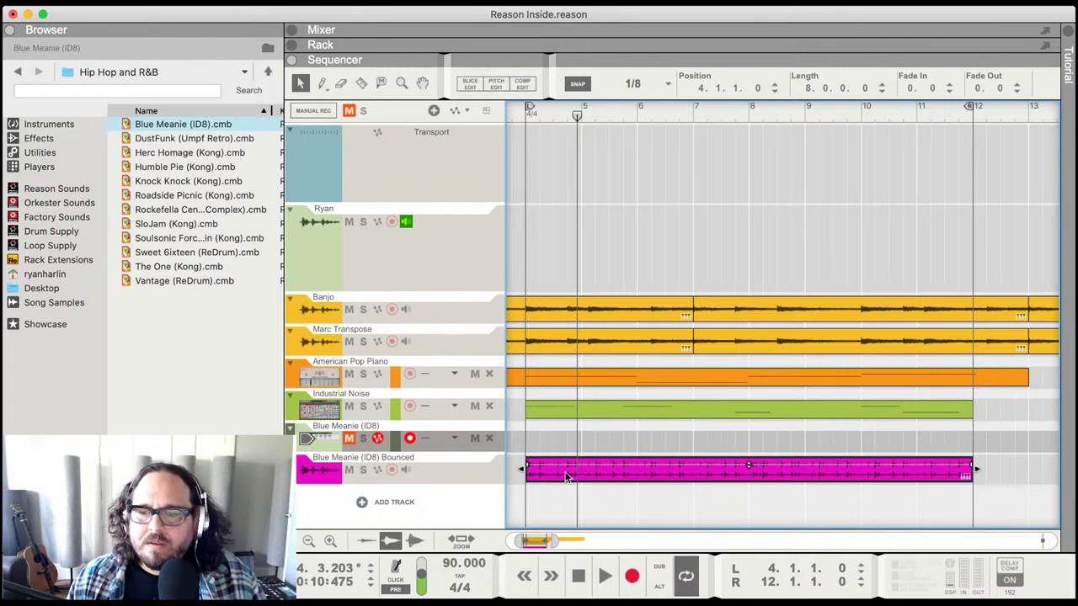
pyautogui.moveTo(576, 476); pyautogui.dragTo(555, 470)
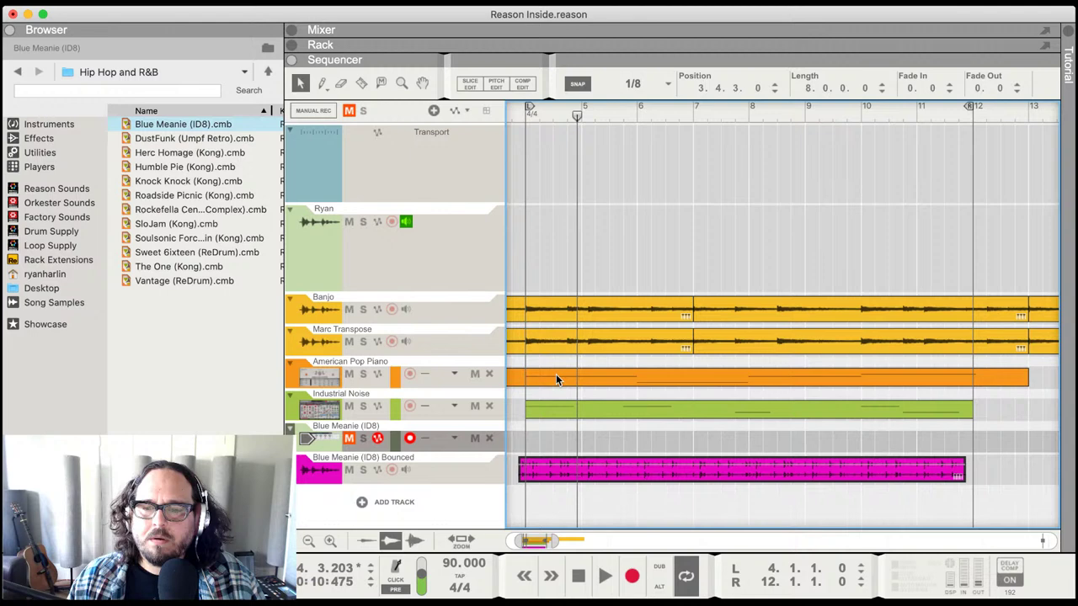
pyautogui.click(520, 115)
pyautogui.press('space')
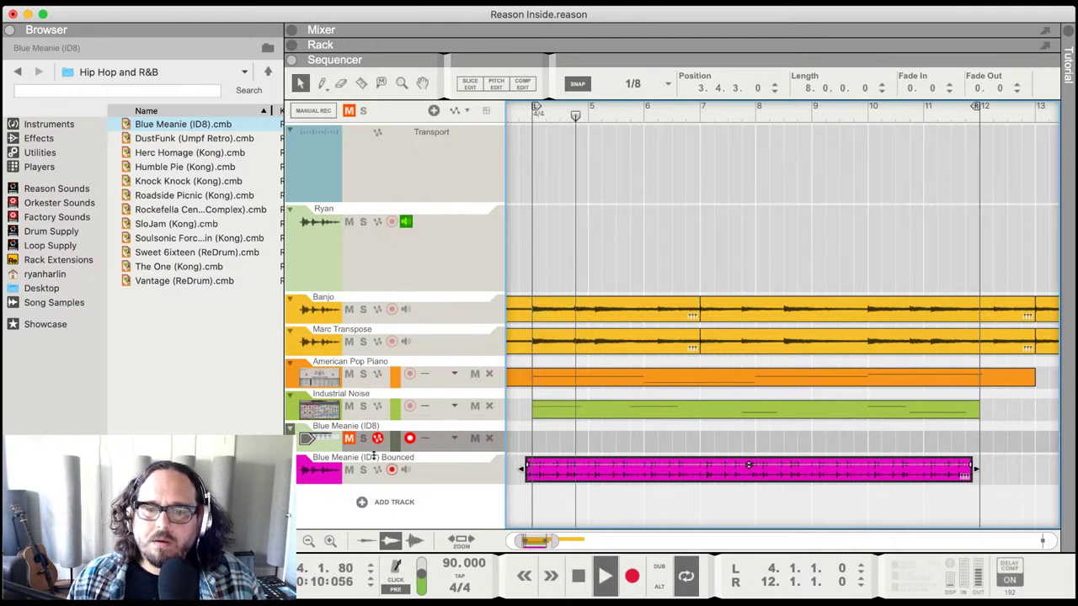
# - Mute the Blue Meanie (ID8) mix channel in the rack and return to the full-height sequencer
pyautogui.press('F6')
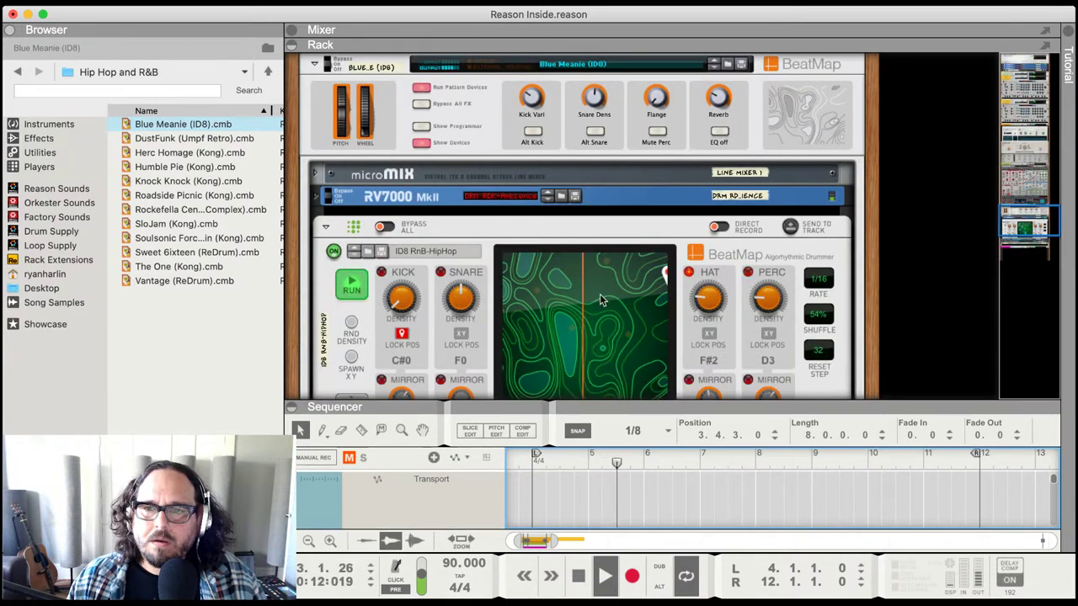
pyautogui.scroll(3, 572, 312)
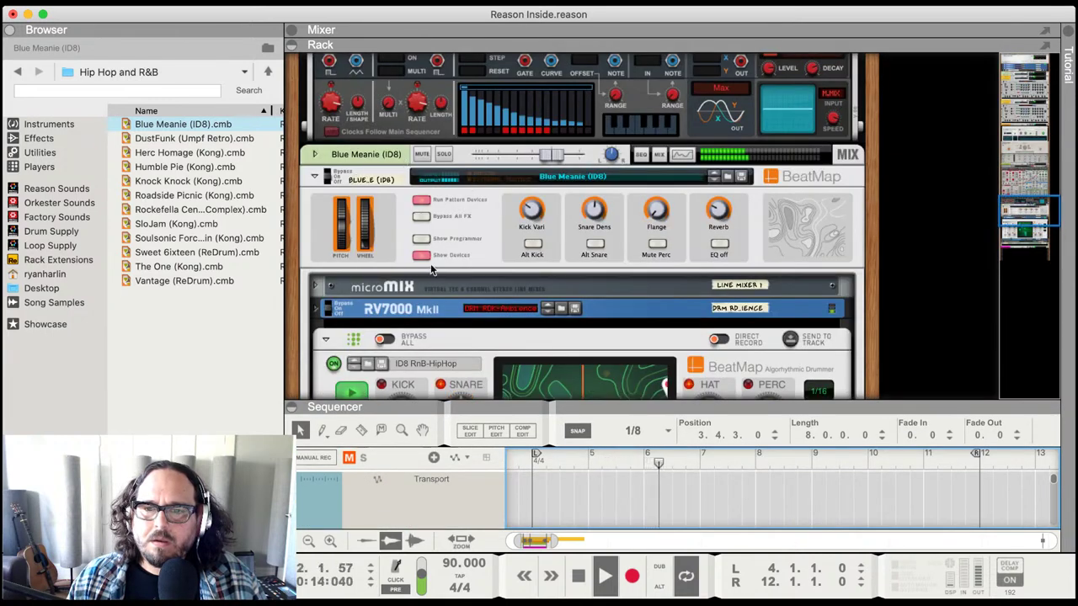
pyautogui.scroll(-1, 418, 143)
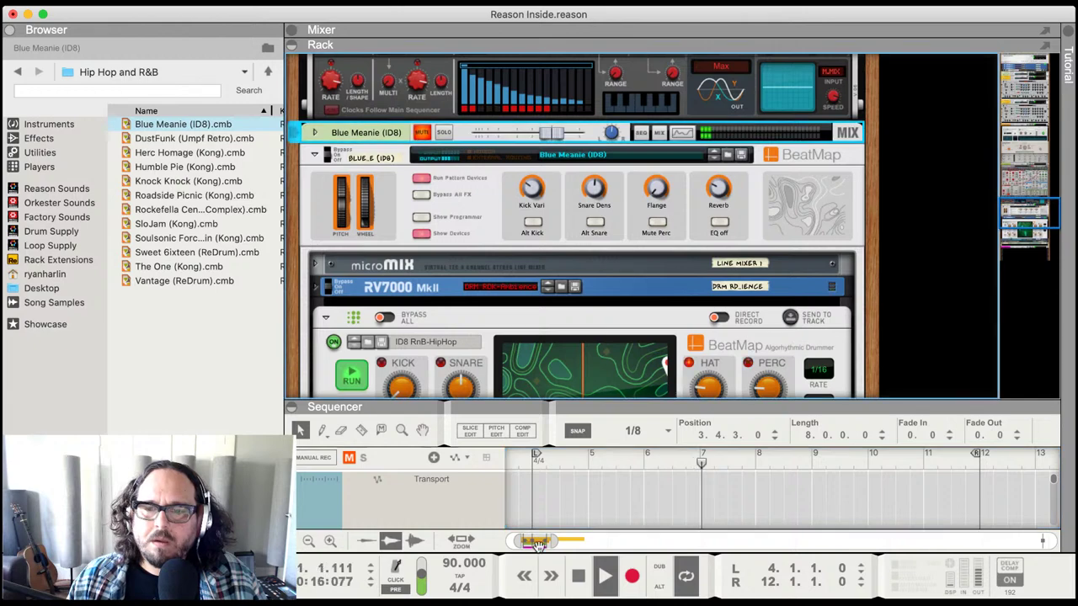
pyautogui.press('F6')
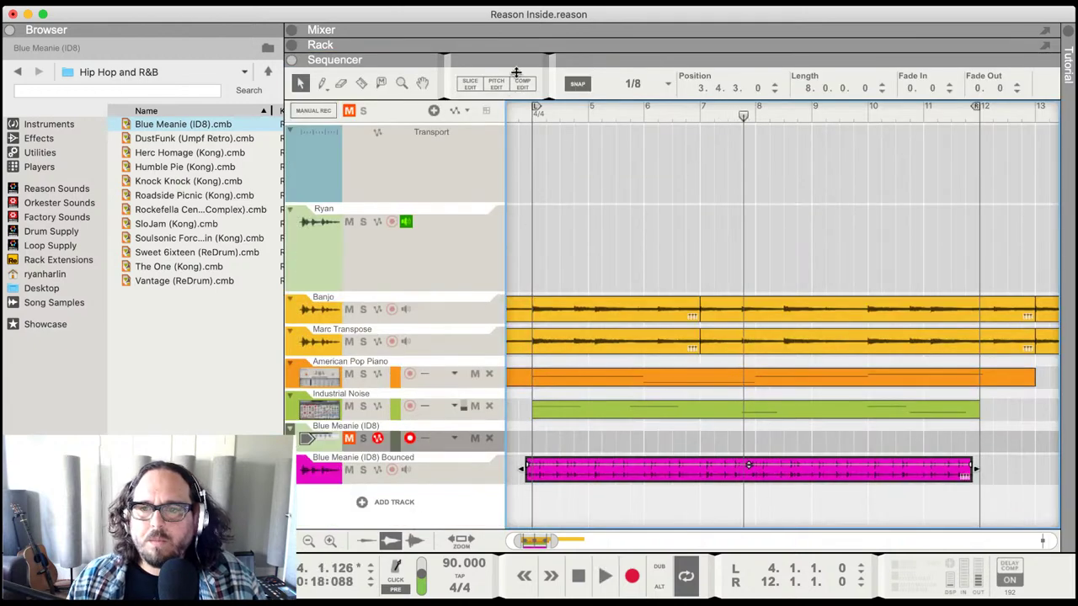
# - Replay the loop from its start, shift the bounced clip earlier to 3.4.1.0 and play again
pyautogui.click(529, 117)
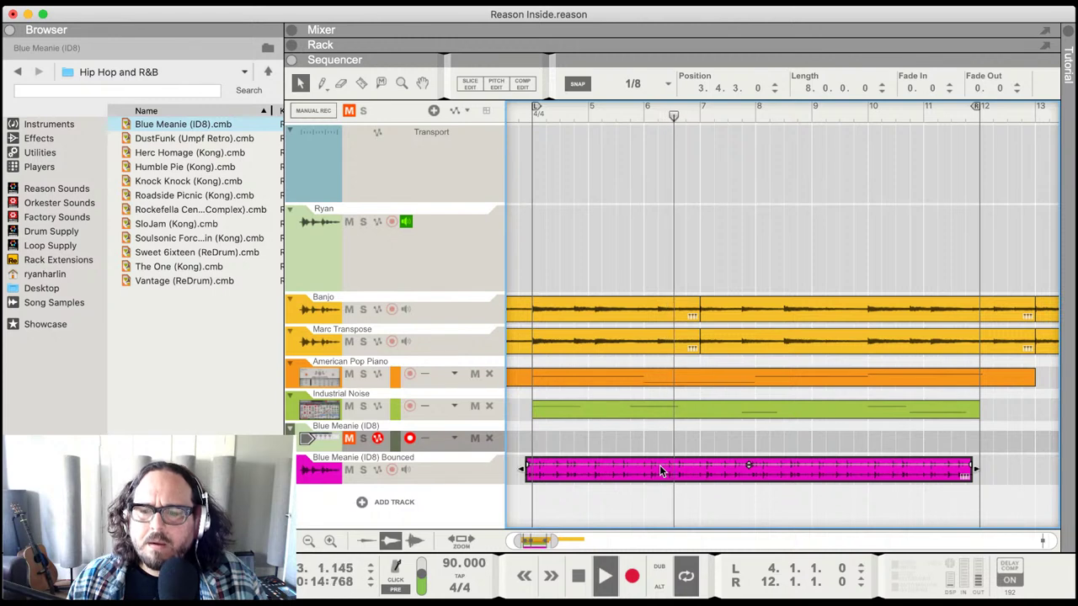
pyautogui.press('space')
pyautogui.moveTo(660, 472); pyautogui.dragTo(657, 461)
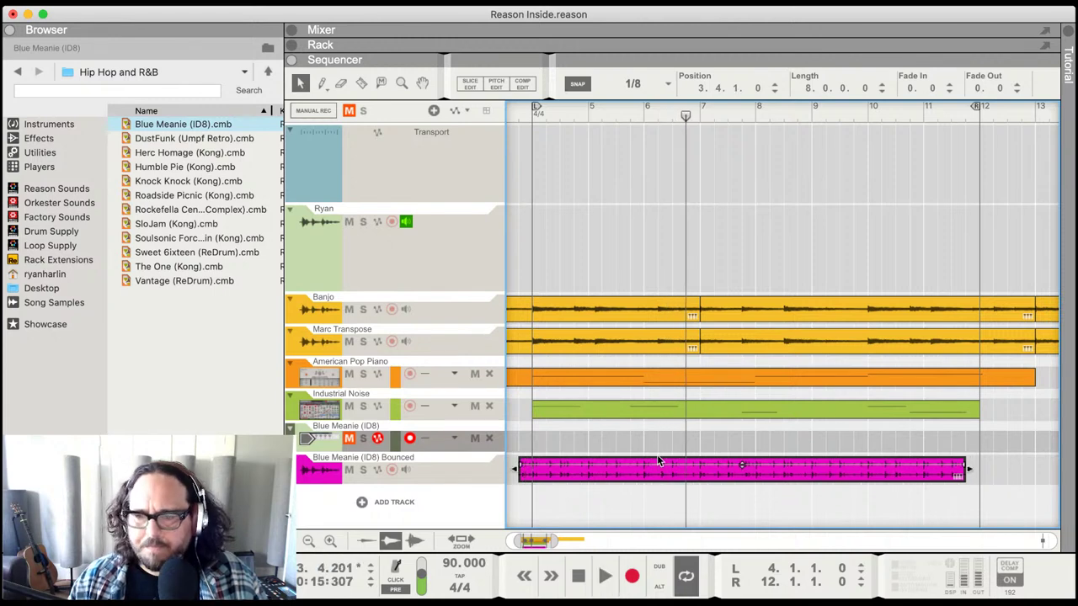
pyautogui.press('space')
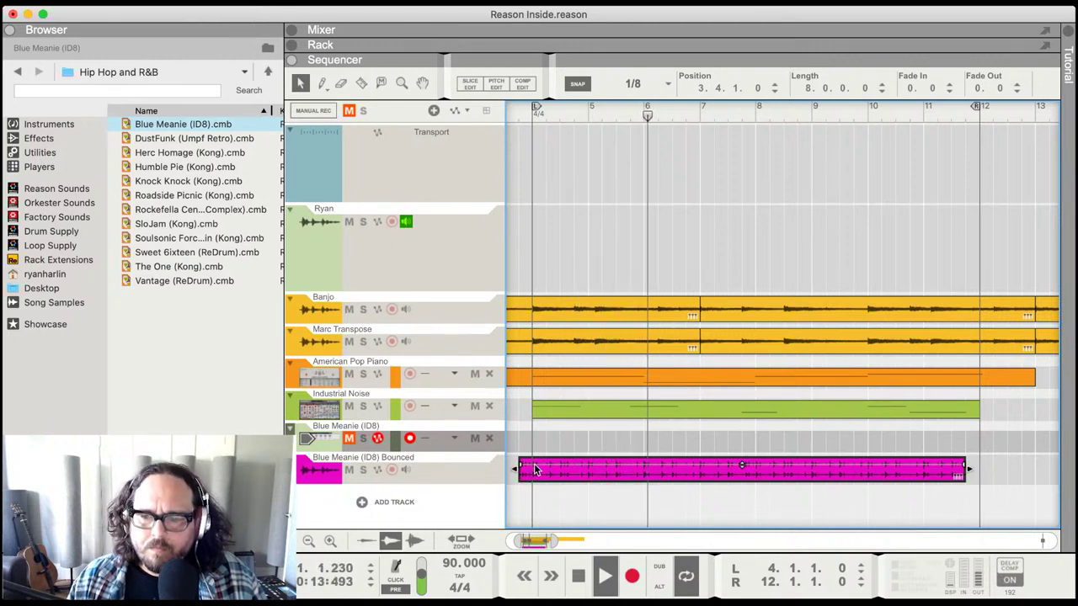
# - Split the bounced clip at bar 4 and copy its leading one-beat piece to the end at 11.4.1.0
pyautogui.press('r')
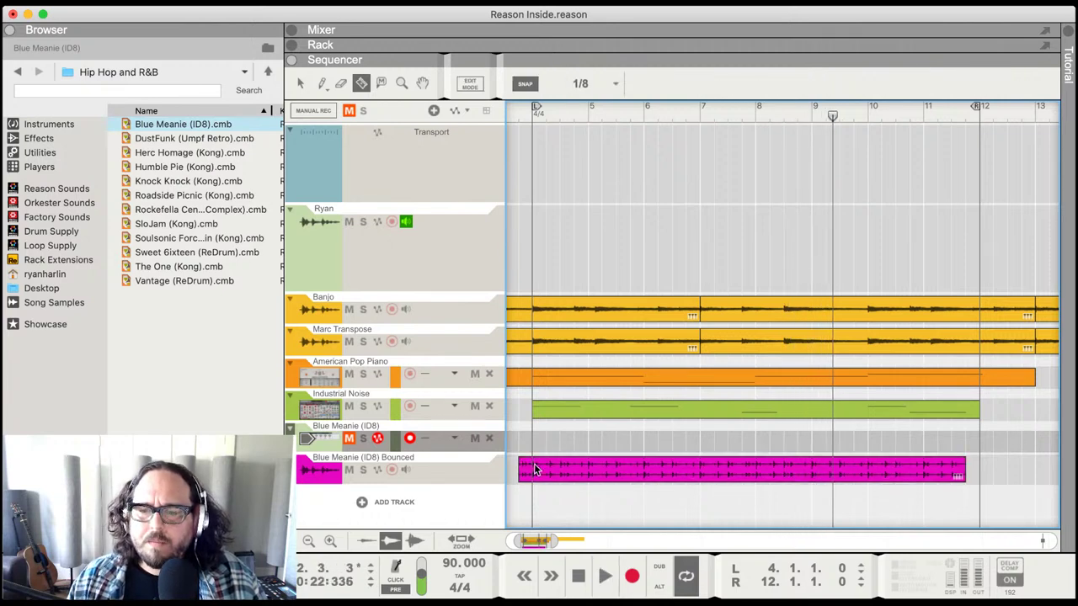
pyautogui.press('q')
pyautogui.moveTo(694, 468)
pyautogui.mouseDown()
pyautogui.moveTo(955, 448)
pyautogui.moveTo(984, 468)
pyautogui.moveTo(965, 469)
pyautogui.mouseUp()
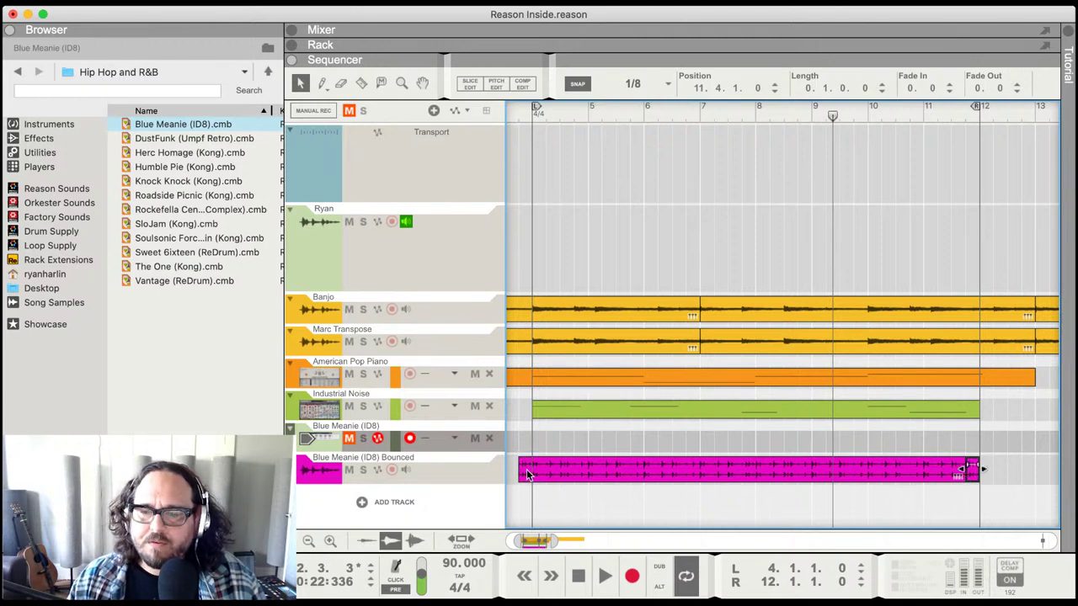
# - Delete the leading piece before bar 4 from the bounced track and briefly play the loop from its start
pyautogui.click(523, 459)
pyautogui.press('space')
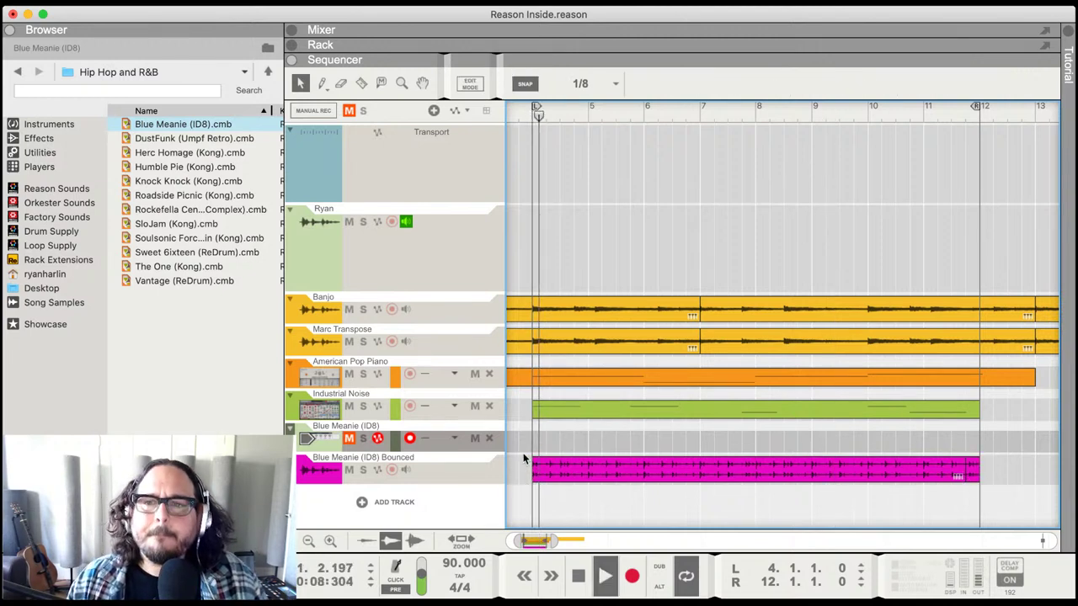
pyautogui.press('space')
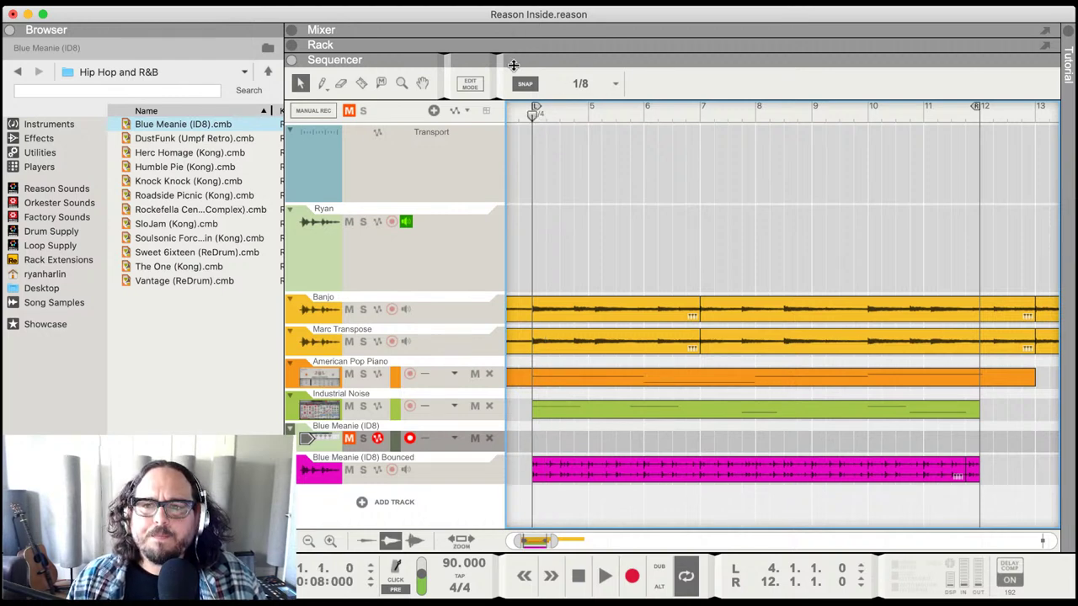
# - Show the rack and hide the devices inside the Blue Meanie (ID8) combinator
pyautogui.press('F6')
pyautogui.scroll(-3, 480, 352)
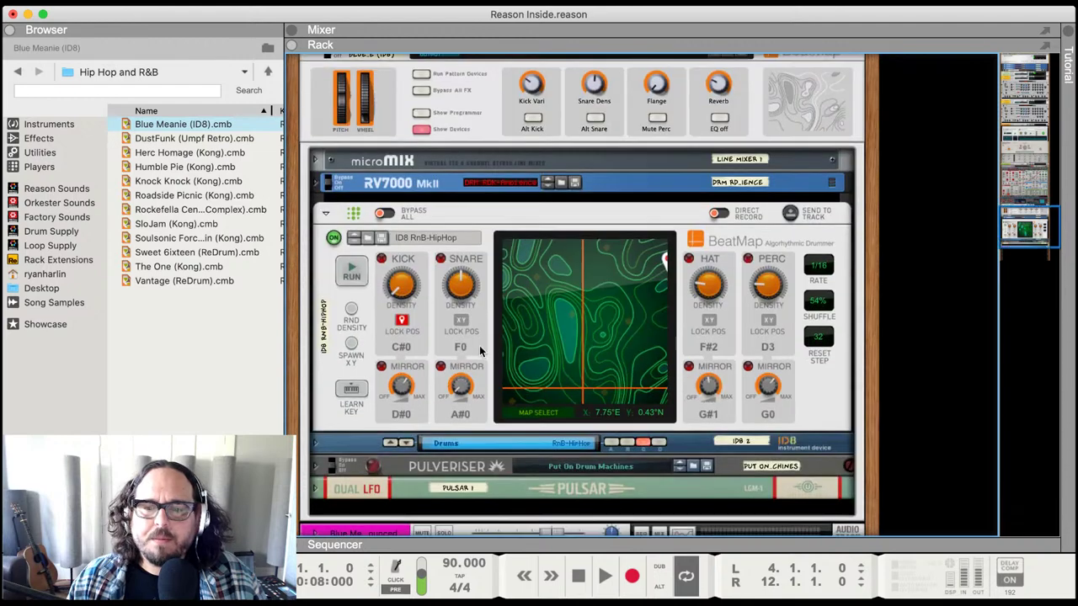
pyautogui.scroll(-1, 482, 350)
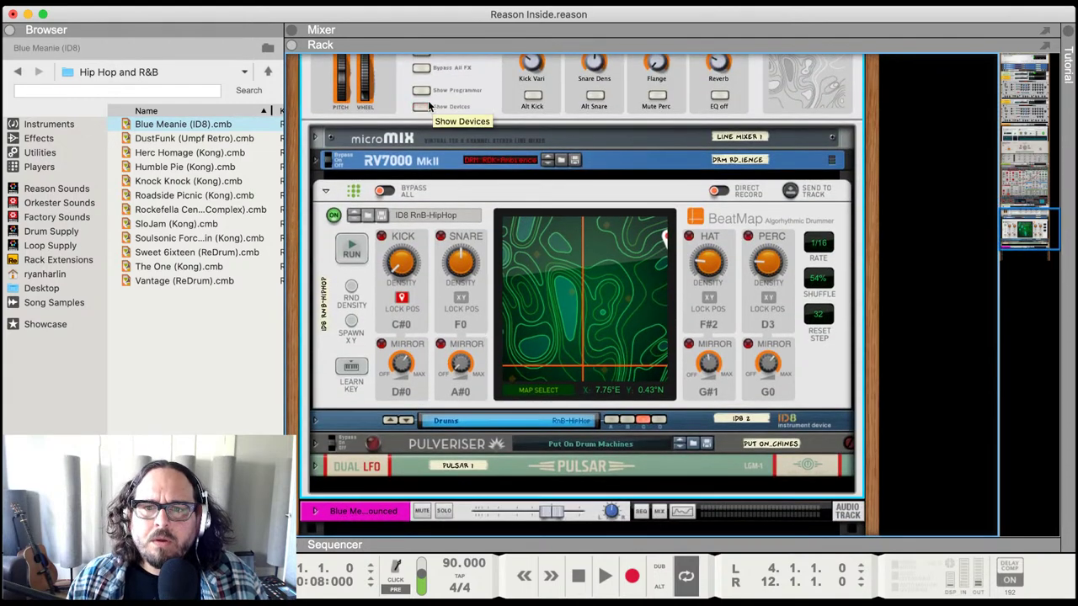
pyautogui.click(424, 105)
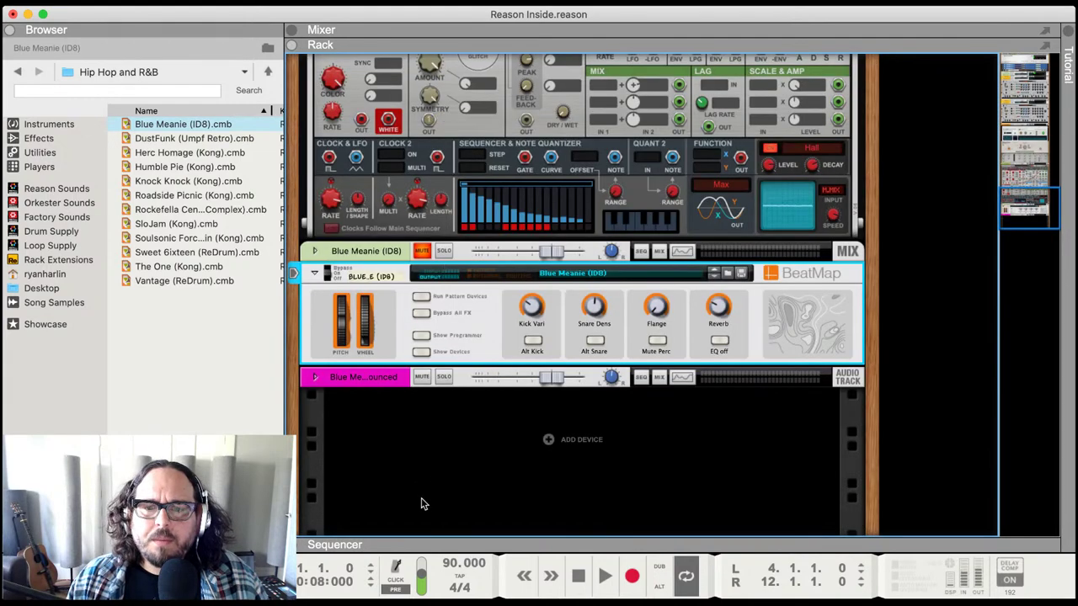
# - Expand the Blue Meanie (ID8) Bounced audio track and add a Sweeper Modulation Effect as its insert effect
pyautogui.click(316, 377)
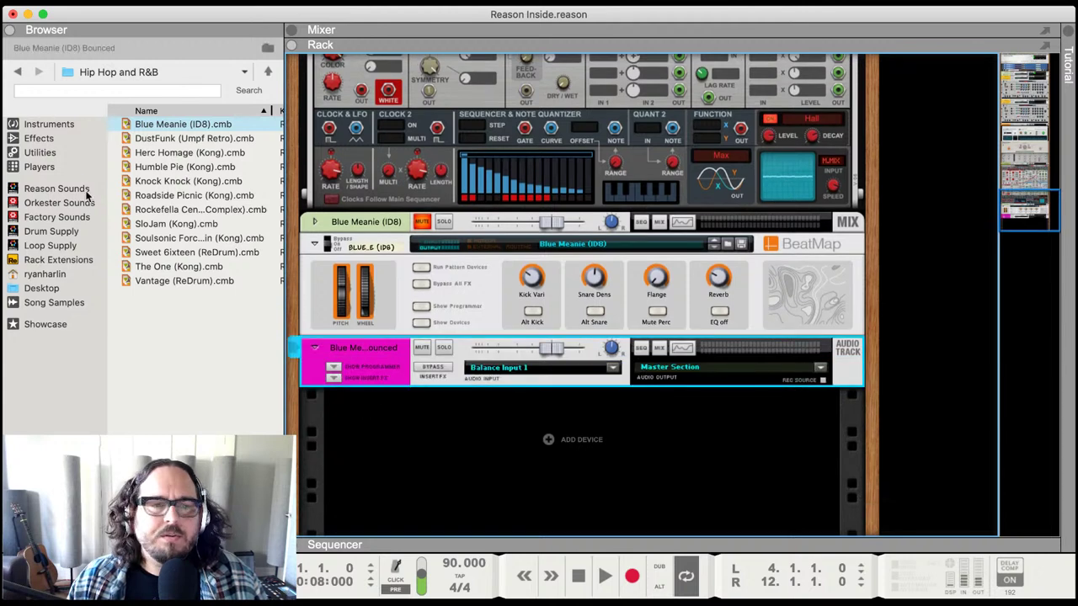
pyautogui.click(38, 138)
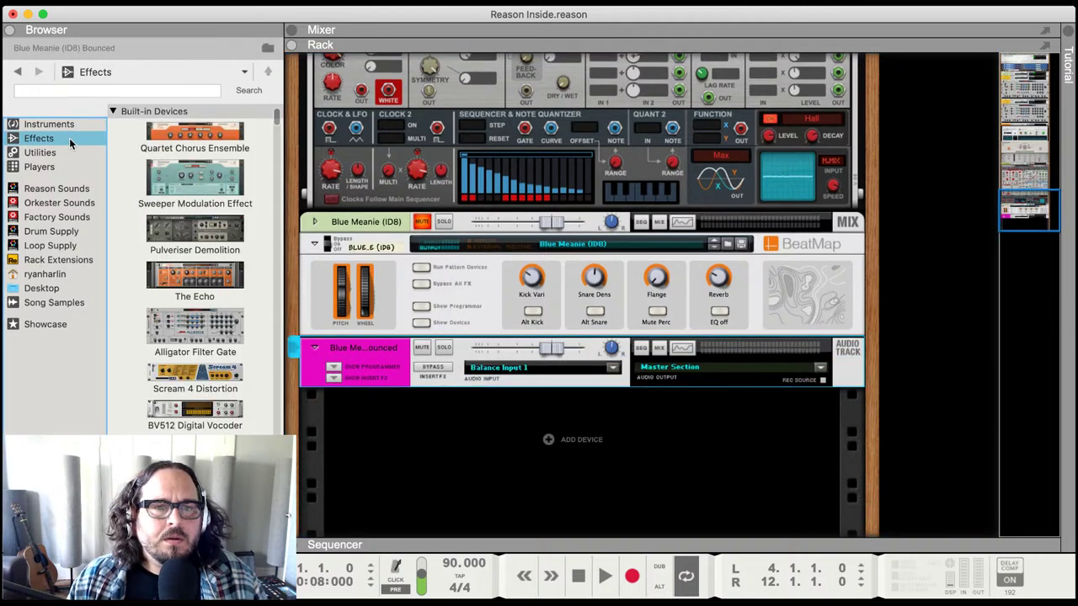
pyautogui.moveTo(194, 177)
pyautogui.mouseDown()
pyautogui.moveTo(433, 441)
pyautogui.moveTo(447, 418)
pyautogui.mouseUp()
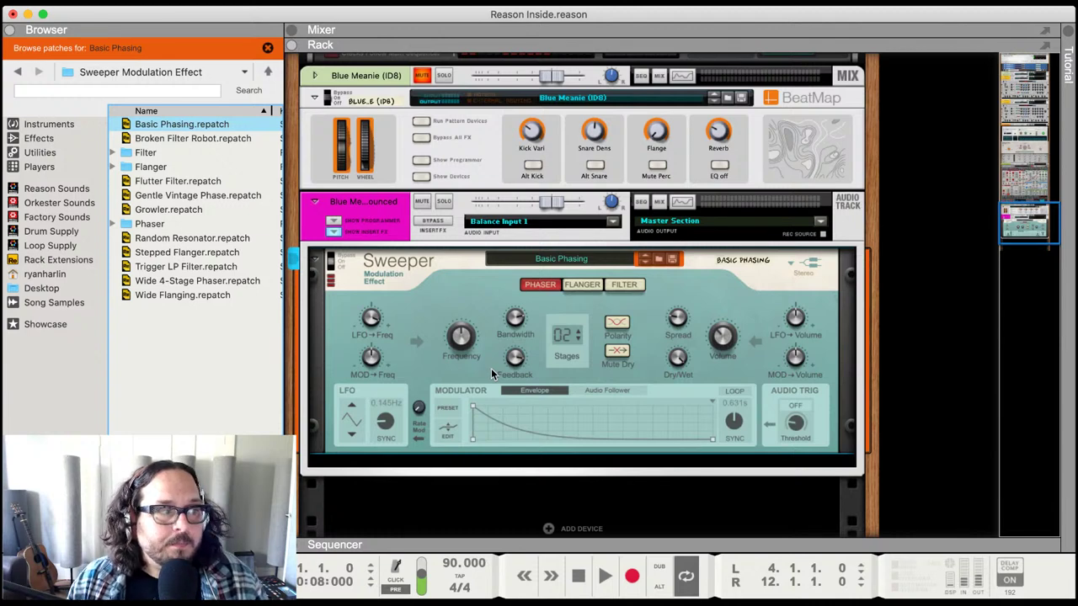
# - Audition the Sweeper's filter patches during playback, keep Crotchet Step Filter, and set the Sweeper's volume to -4.3 dB
pyautogui.press('space')
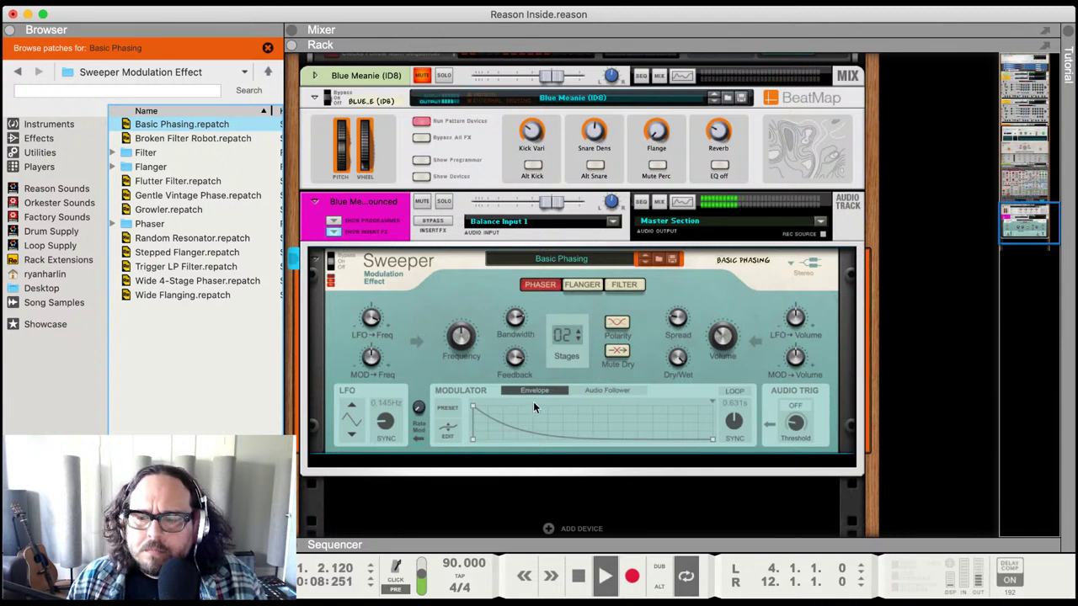
pyautogui.doubleClick(145, 153)
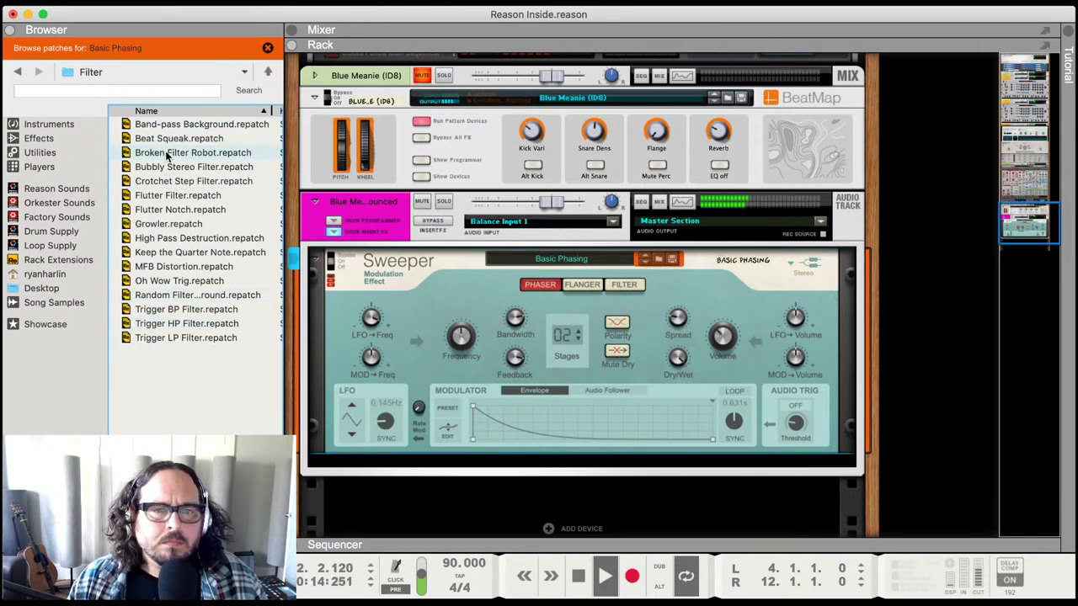
pyautogui.moveTo(169, 154); pyautogui.dragTo(435, 290)
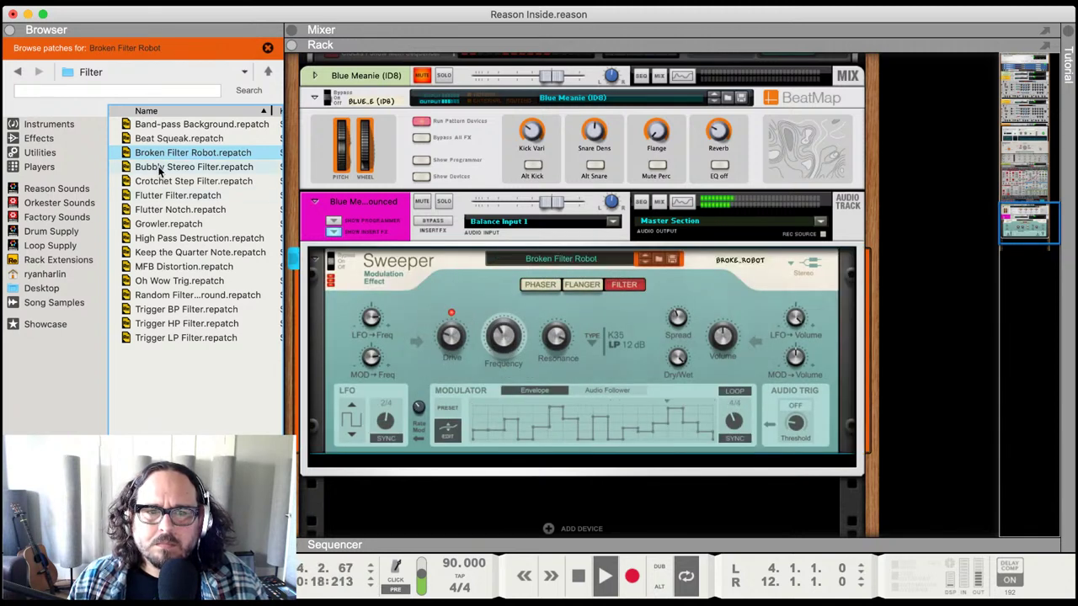
pyautogui.moveTo(194, 167); pyautogui.dragTo(403, 326)
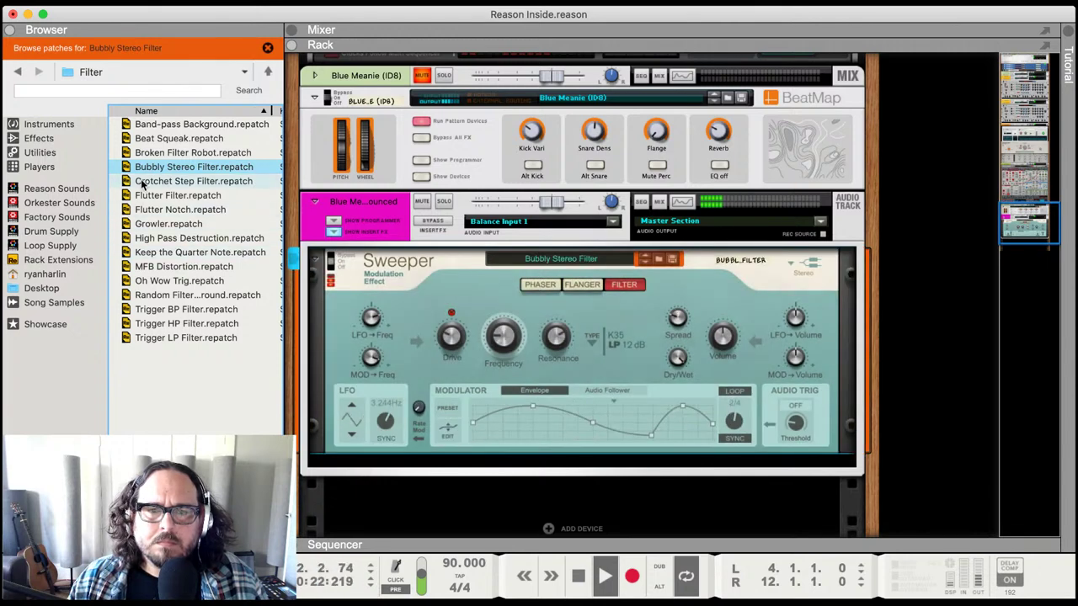
pyautogui.moveTo(141, 183); pyautogui.dragTo(359, 395)
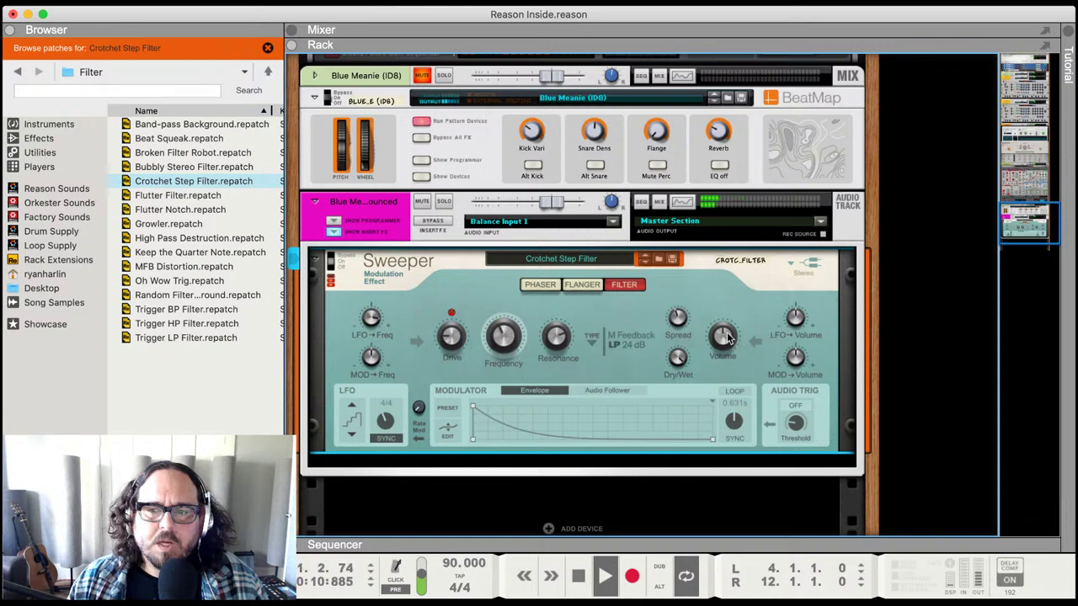
pyautogui.moveTo(726, 339); pyautogui.dragTo(727, 343)
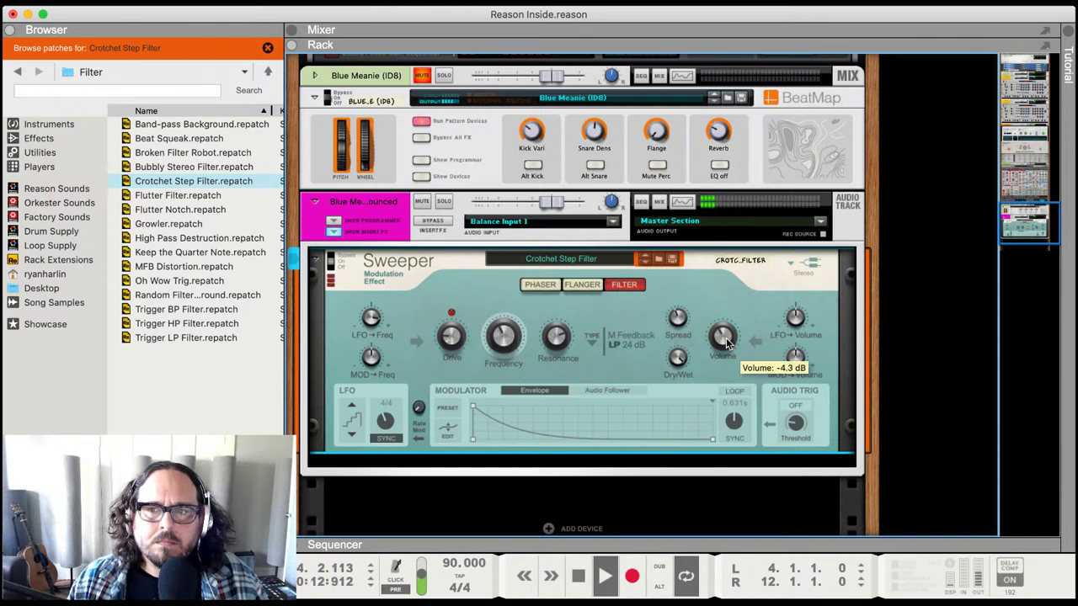
# - Enable the high-pass and low-pass filters on the bounced Blue Meanie mixer channel and set the low-pass frequency to 1.69 kHz
pyautogui.press('F5')
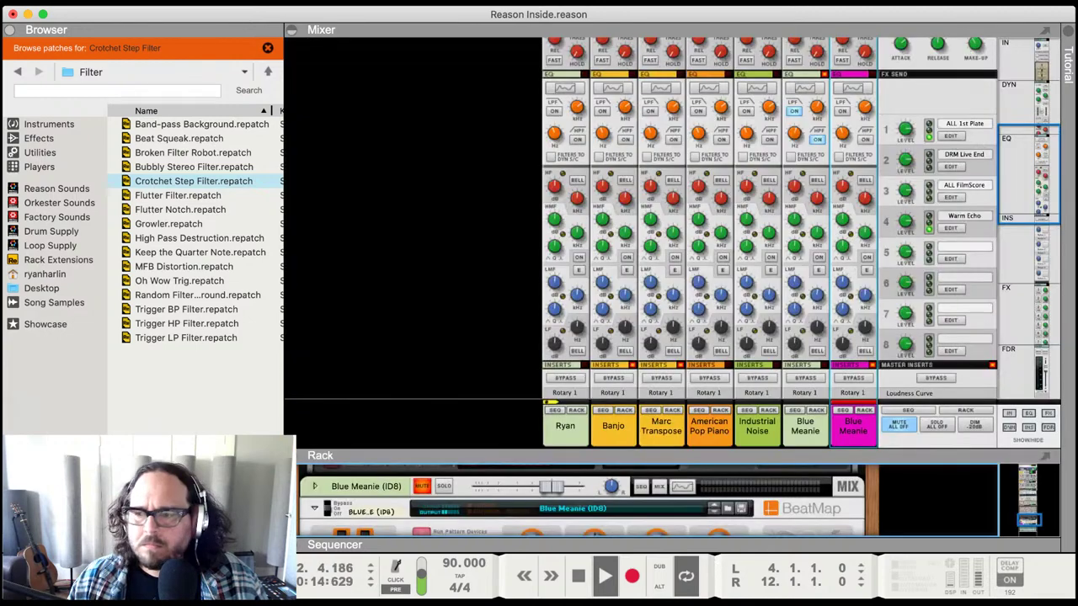
pyautogui.scroll(-5, 829, 246)
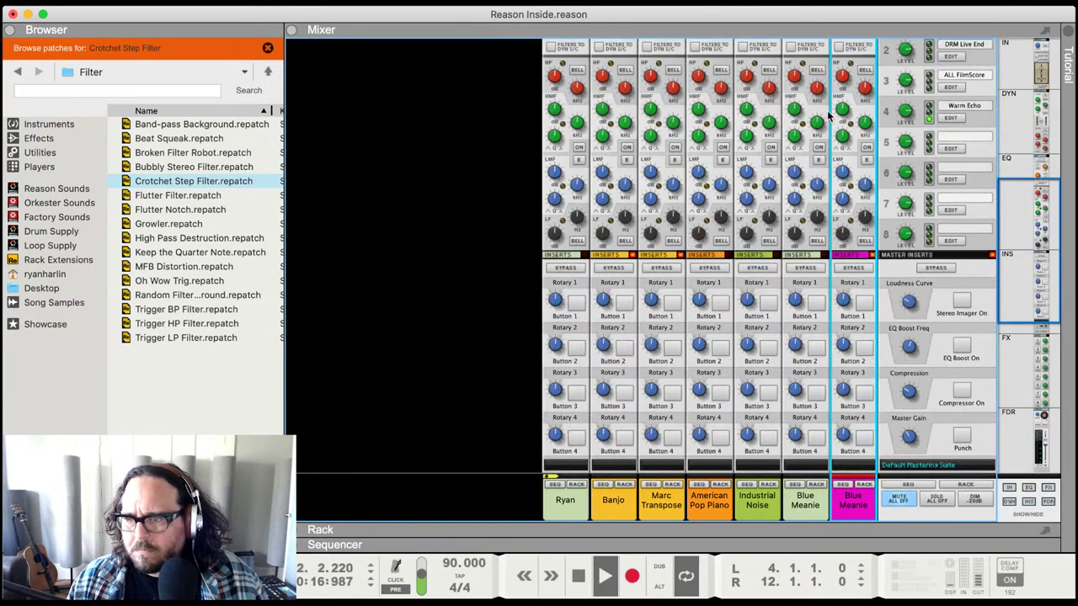
pyautogui.scroll(-2, 828, 127)
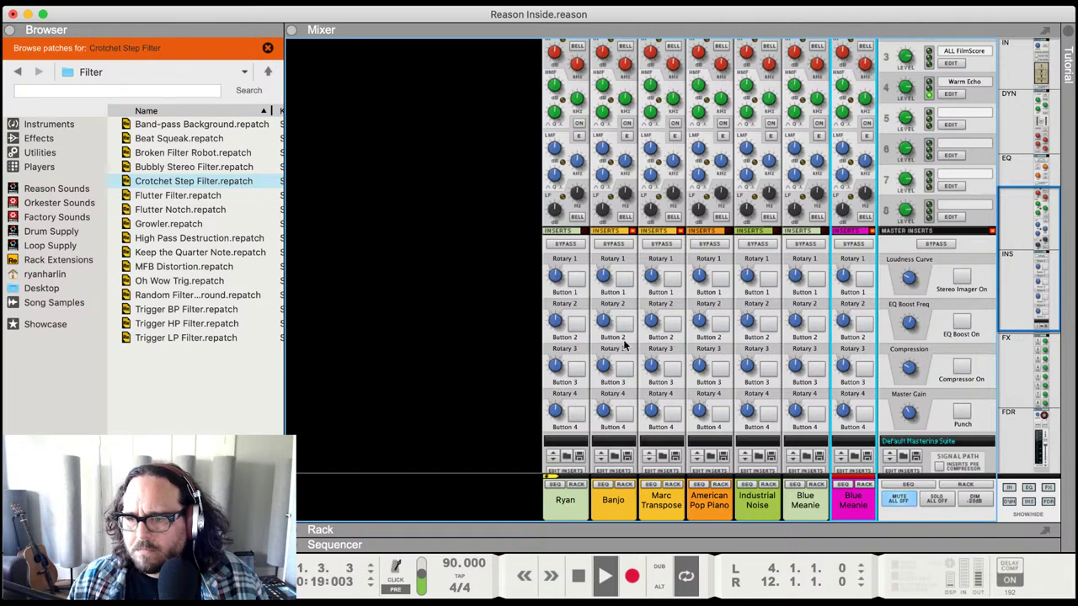
pyautogui.click(459, 537)
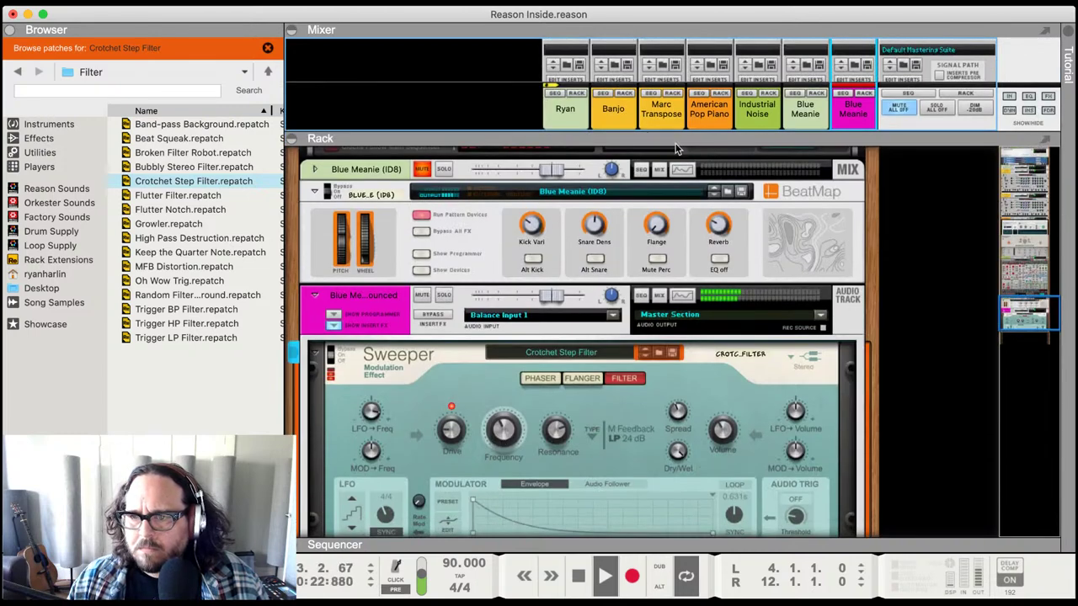
pyautogui.press('F5')
pyautogui.scroll(5, 848, 310)
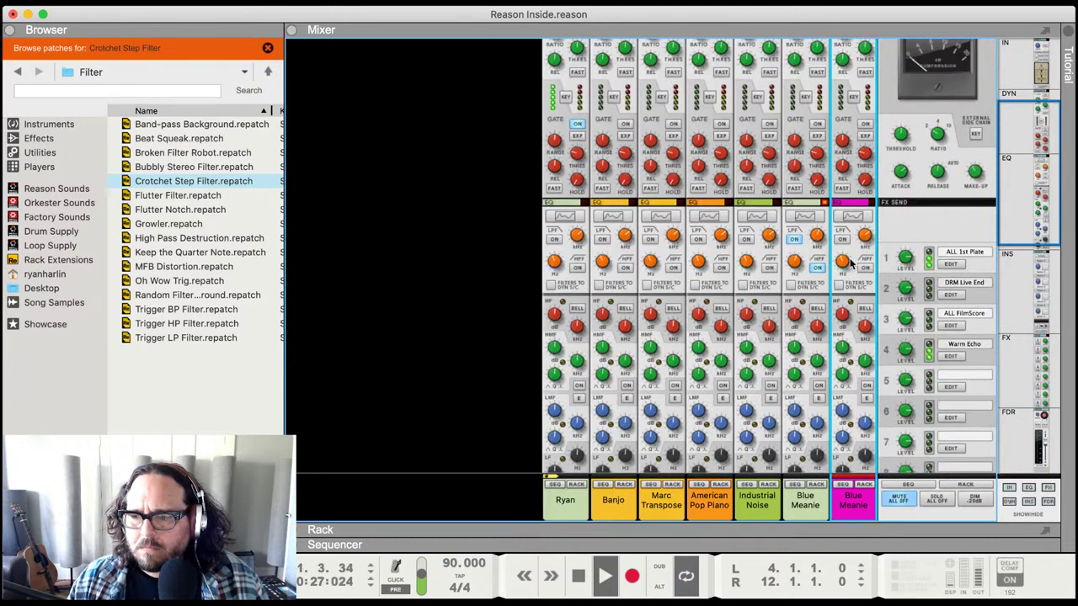
pyautogui.click(865, 267)
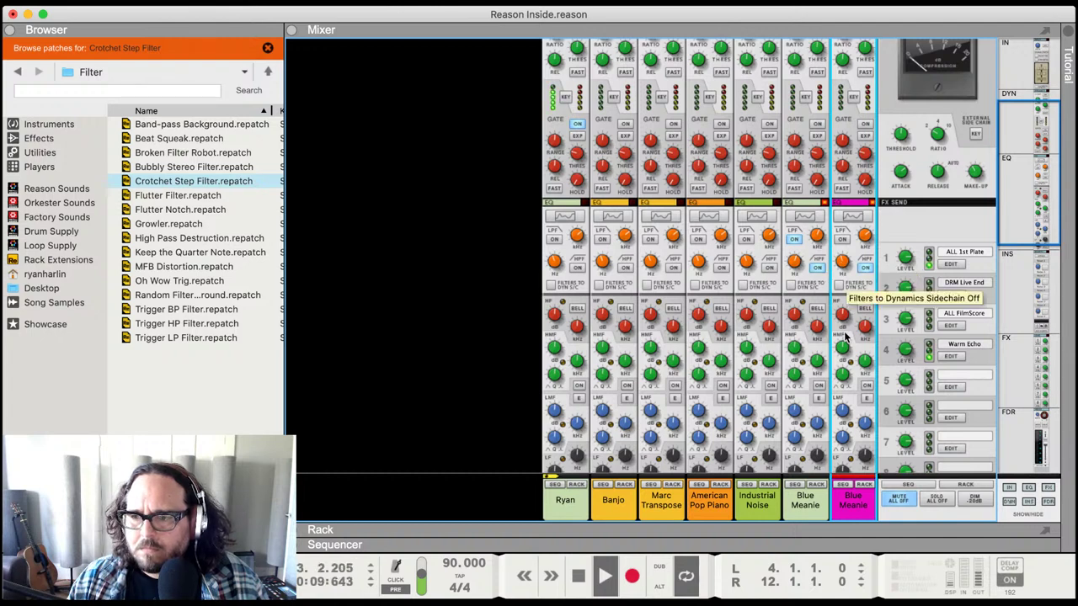
pyautogui.scroll(-1, 845, 286)
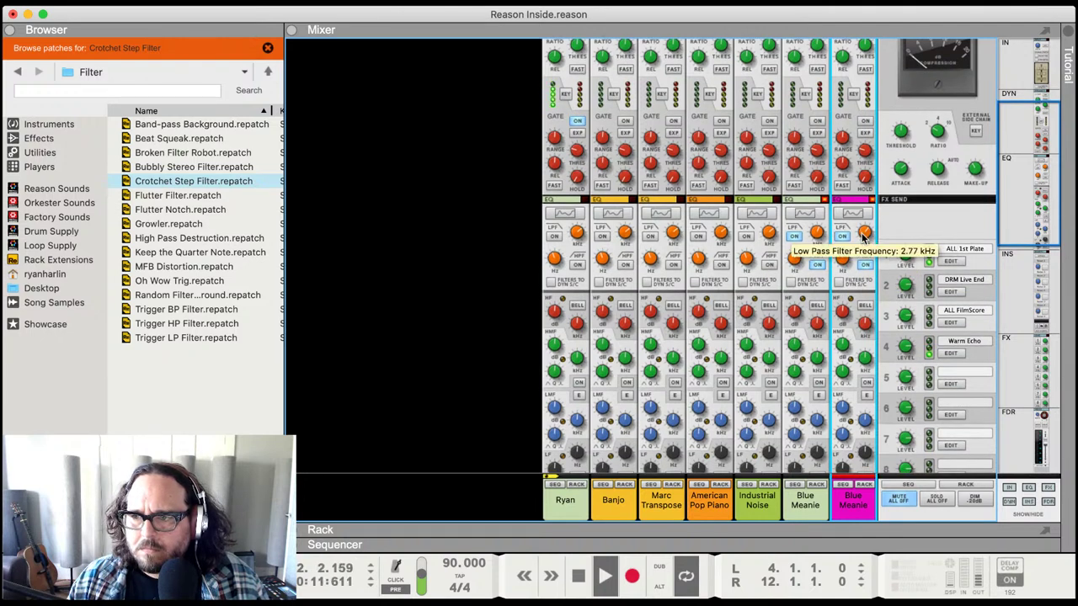
pyautogui.moveTo(863, 239); pyautogui.dragTo(863, 244)
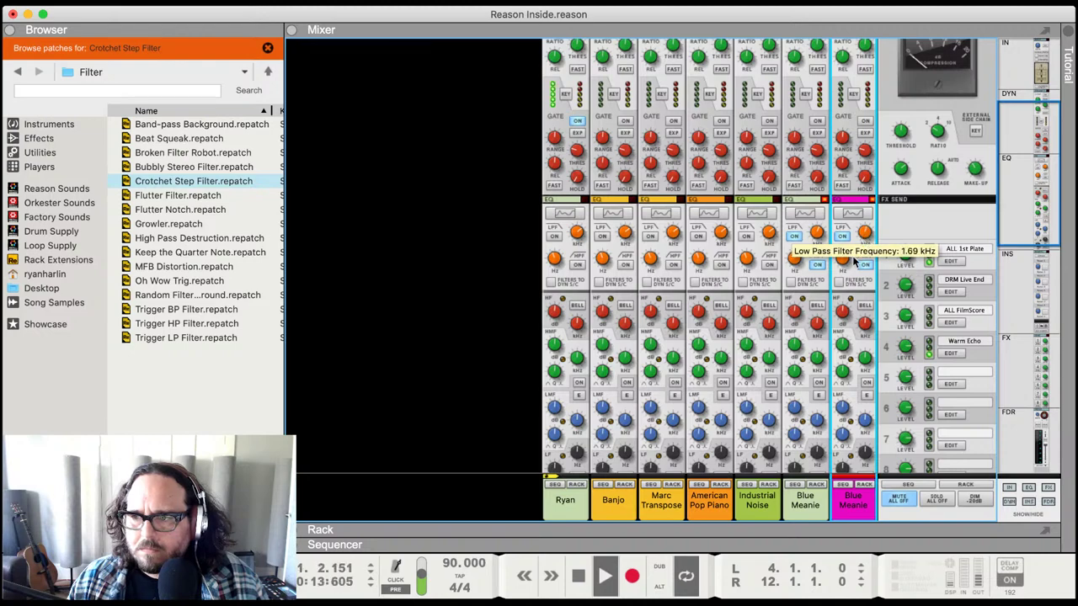
# - Set the bounced Blue Meanie channel's level to 1.38 dB and enable its send 1 to the ALL 1st Plate effect
pyautogui.scroll(-10, 854, 379)
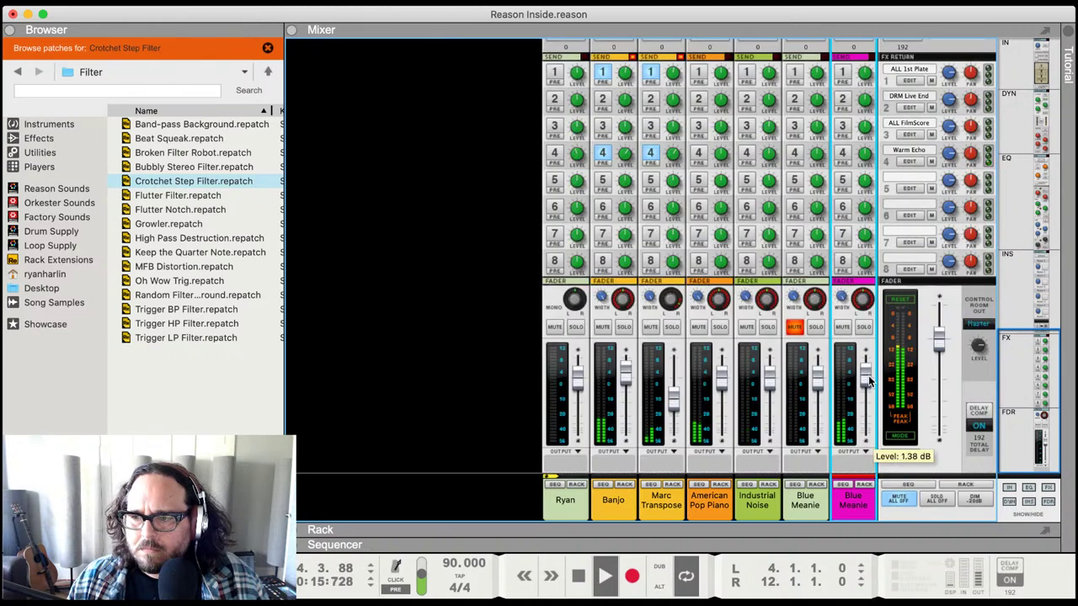
pyautogui.scroll(8, 863, 195)
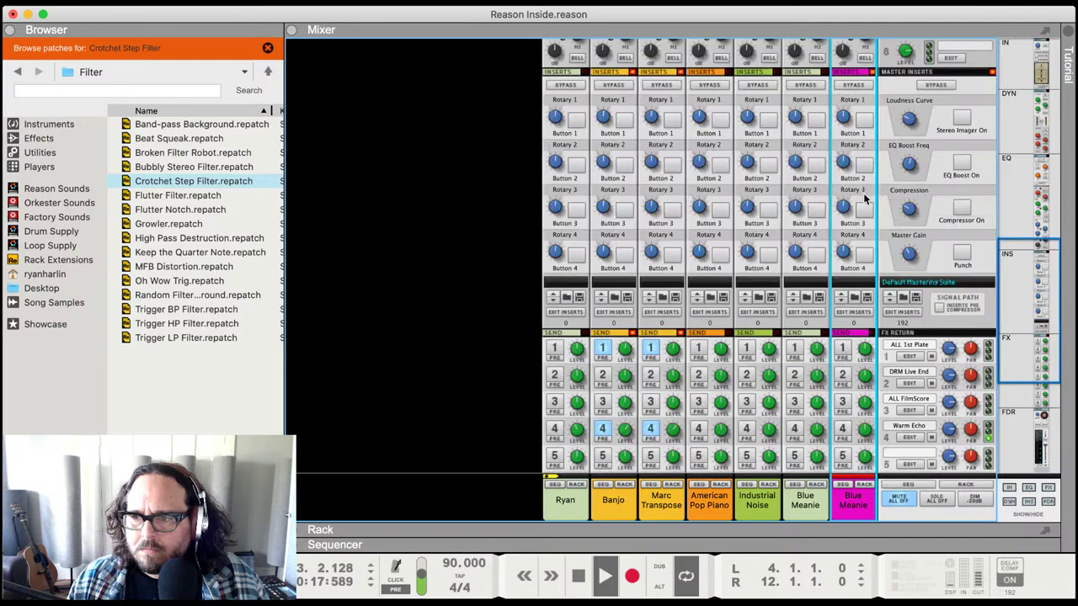
pyautogui.click(845, 350)
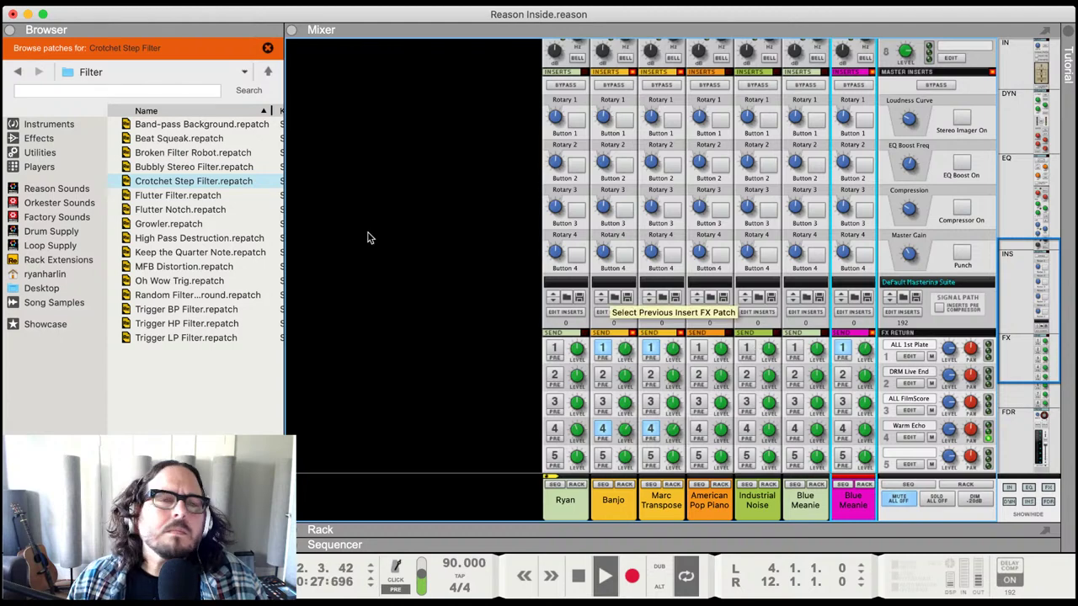
# - Return to the sequencer, split the Blue Meanie (ID8) Bounced clip at bar 5, and select its first bar
pyautogui.moveTo(460, 554); pyautogui.dragTo(469, 68)
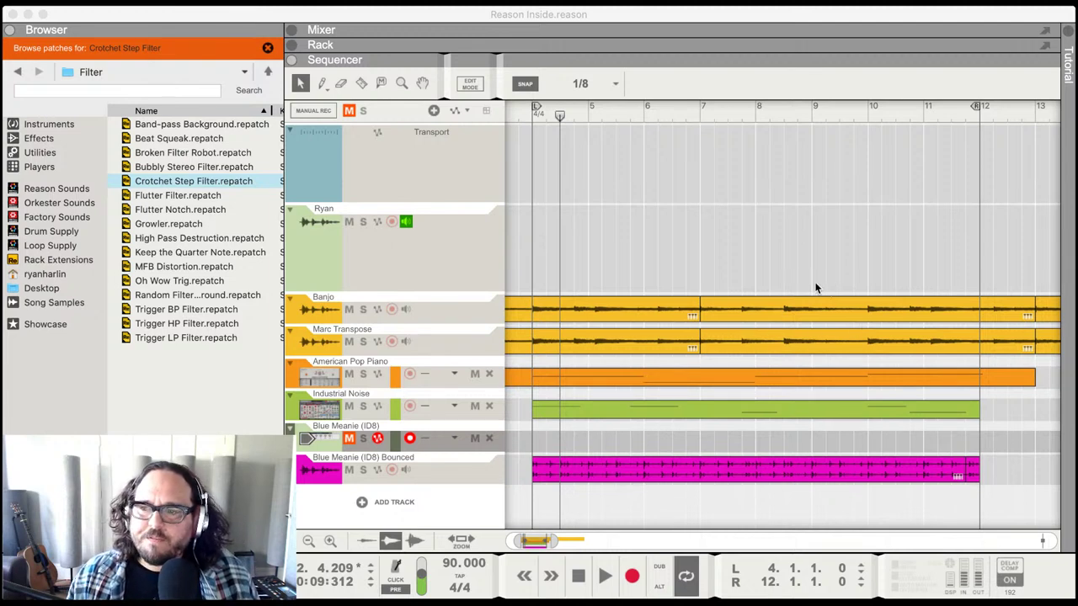
pyautogui.click(533, 412)
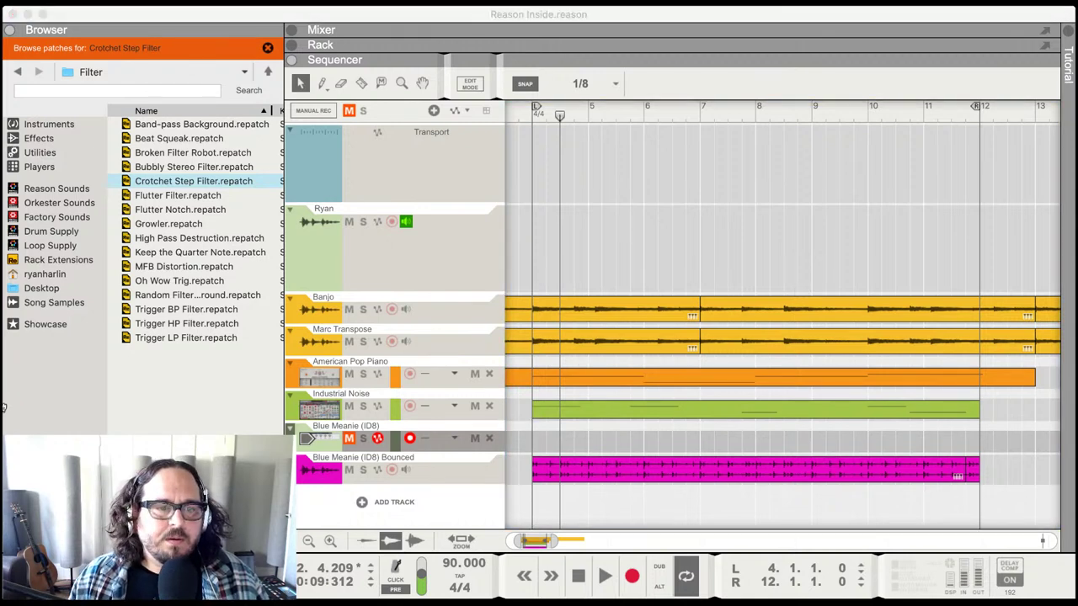
pyautogui.click(591, 499)
pyautogui.press('r')
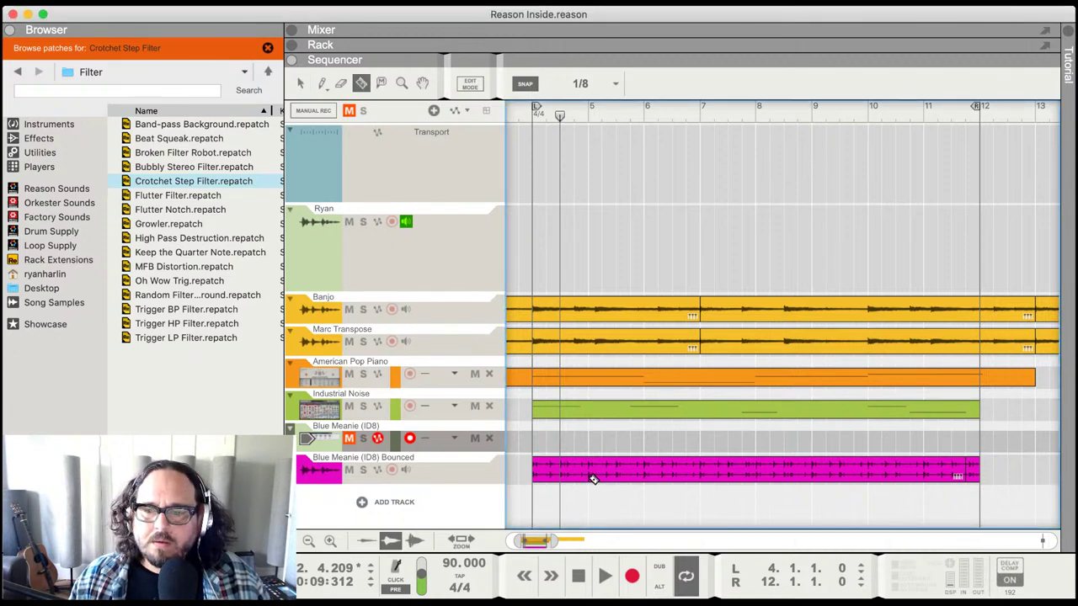
pyautogui.click(590, 476)
pyautogui.press('q')
pyautogui.click(569, 477)
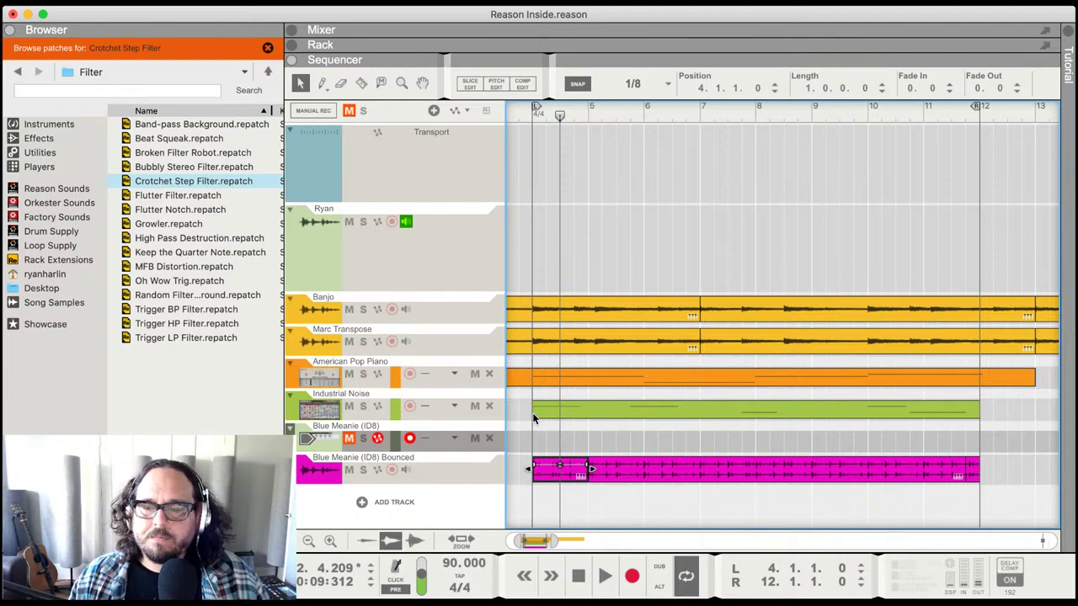
# - Play the arrangement from bar 4 and undo the split at bar 5 of the bounced drum clip
pyautogui.click(527, 115)
pyautogui.press('space')
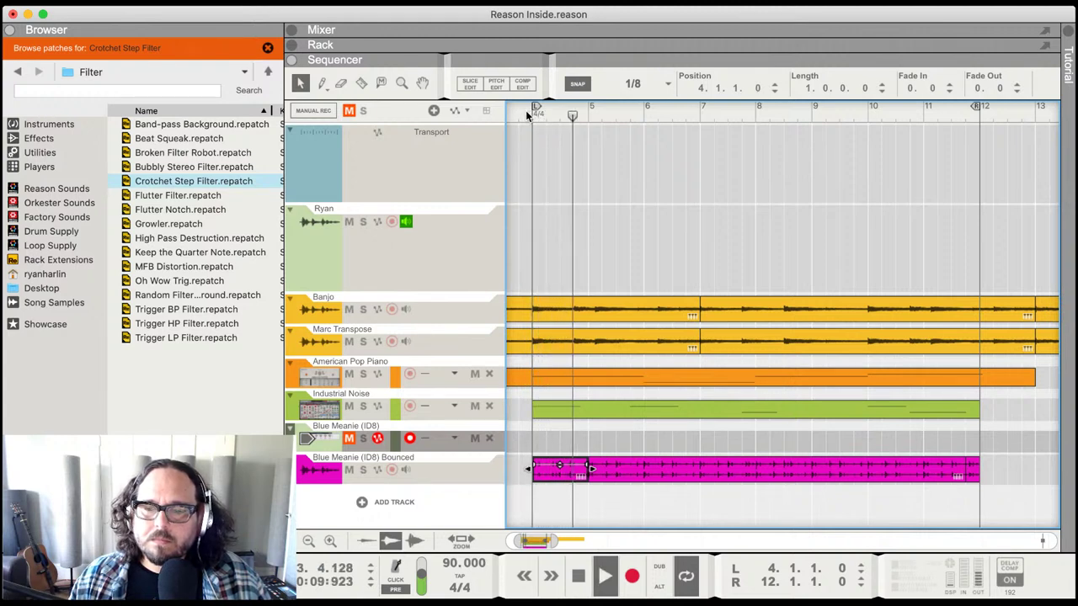
pyautogui.press('space')
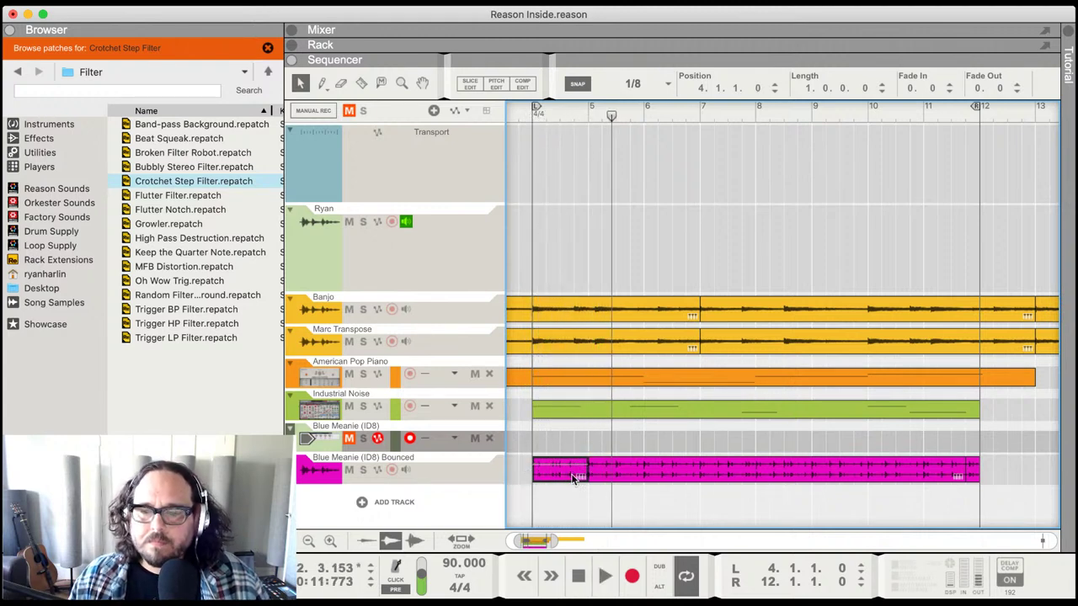
pyautogui.click(580, 241)
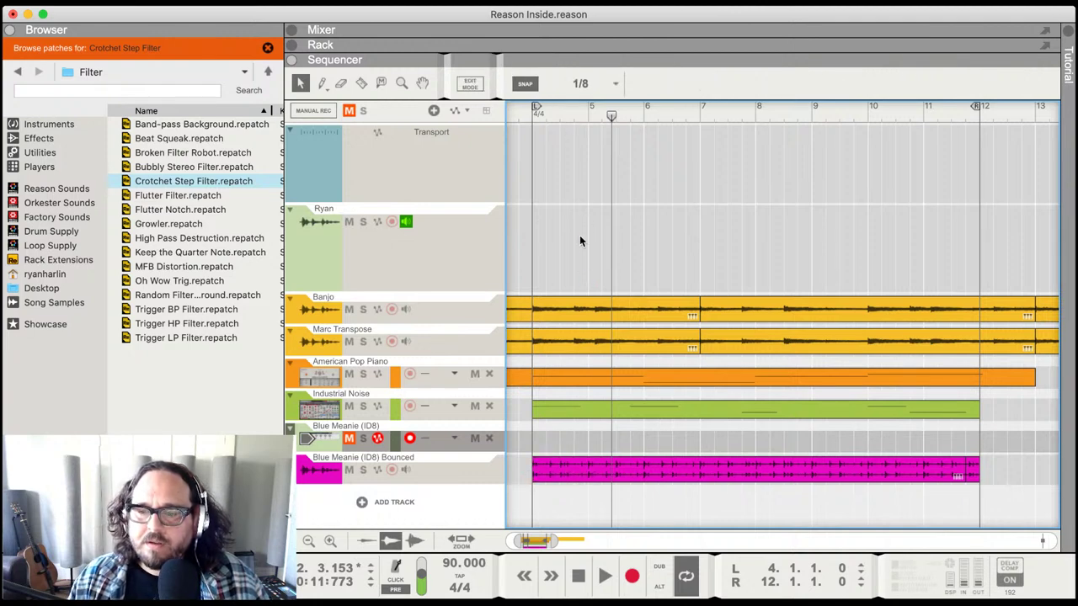
# - Split off the last beat of the bounced drum clip at bar 11, beat 4, and play the loop from bar 6
pyautogui.moveTo(531, 116); pyautogui.dragTo(815, 129)
pyautogui.scroll(2, 809, 135)
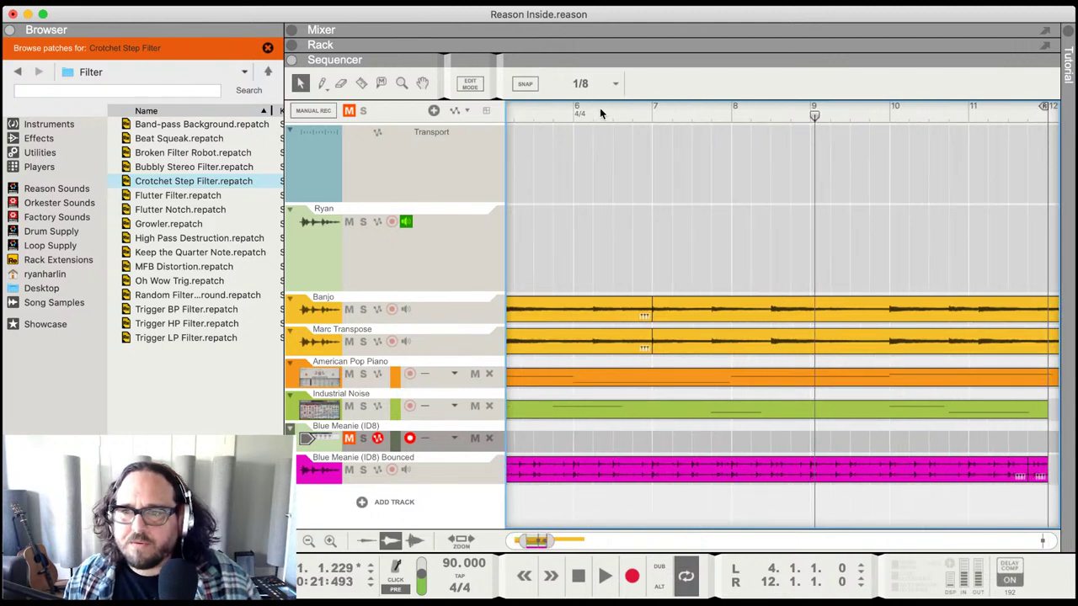
pyautogui.click(571, 113)
pyautogui.press('space')
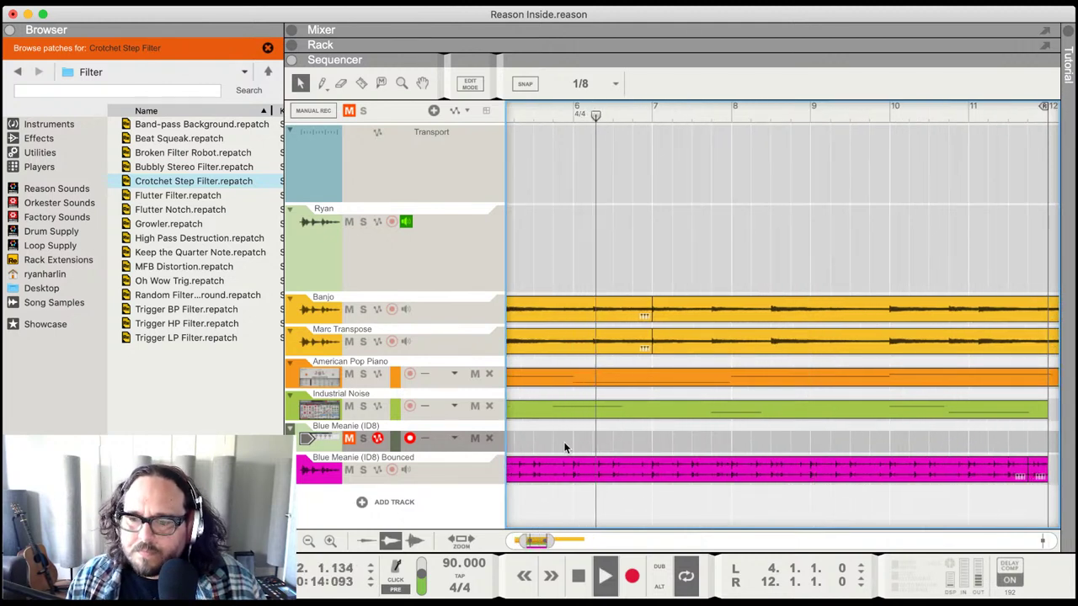
# - Turn on 1/8 snapping and nudge the long bounced drum clip forward by an eighth note to position 4.1.3.0
pyautogui.click(657, 473)
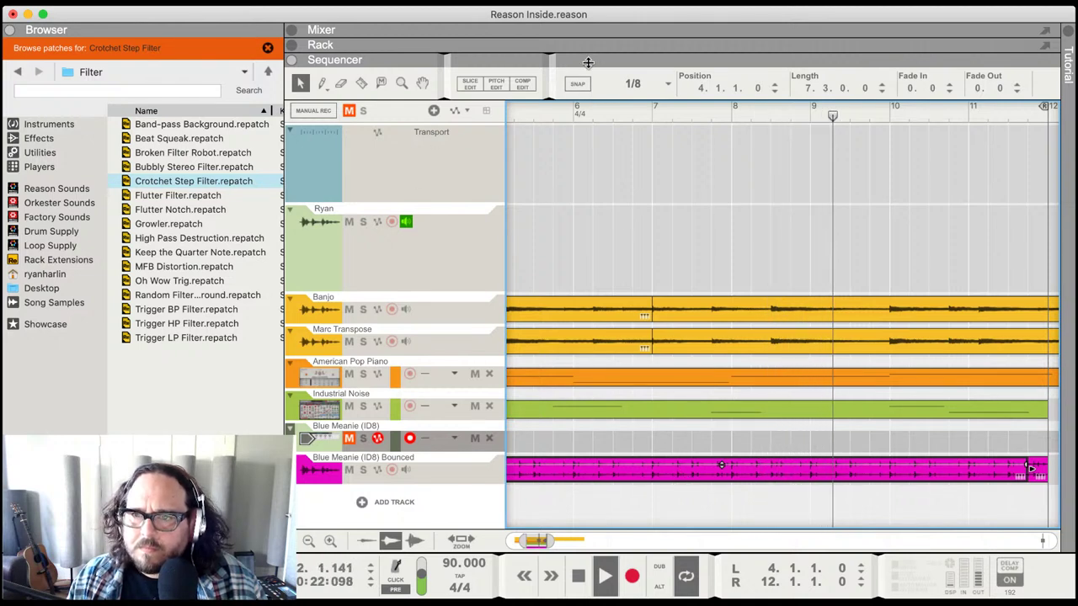
pyautogui.press('s')
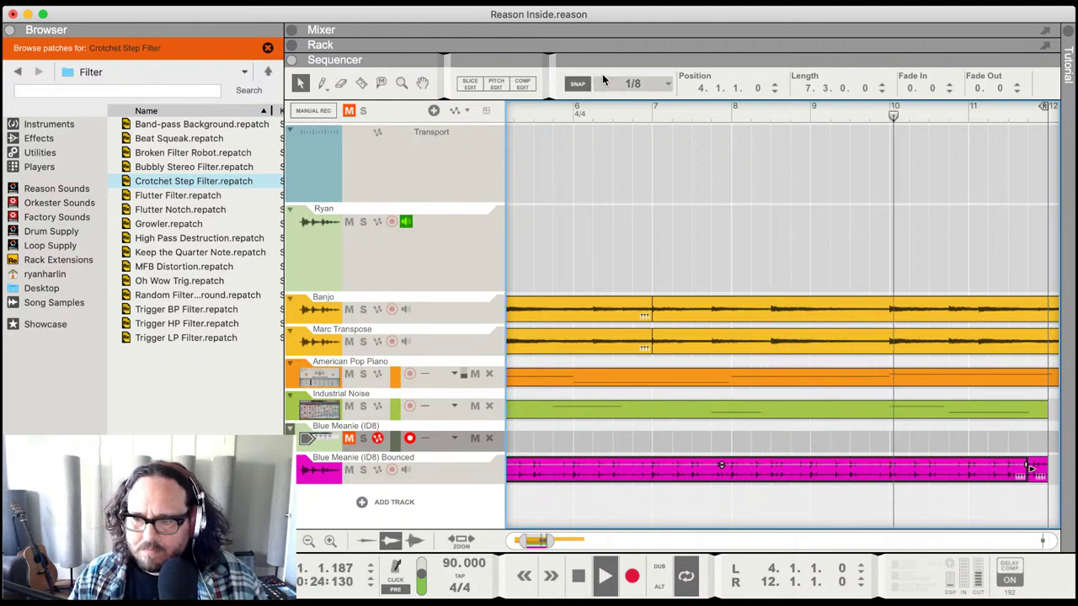
pyautogui.press('super+Right')
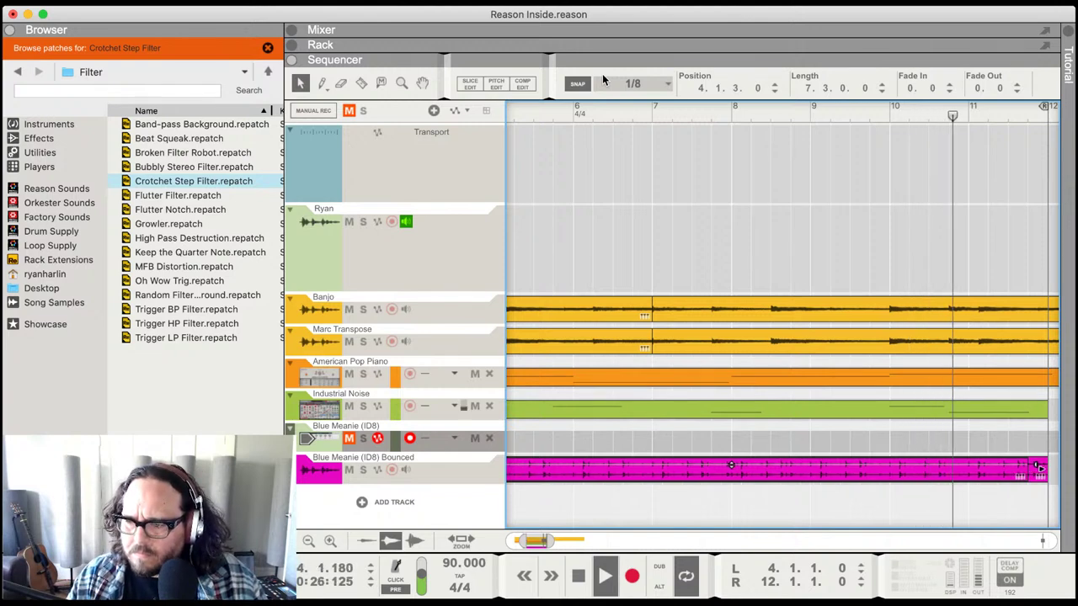
# - Trim the bounced drum track's final clip to an eighth note and copy it to the start of the loop at position 4.1.1.0
pyautogui.press('1')
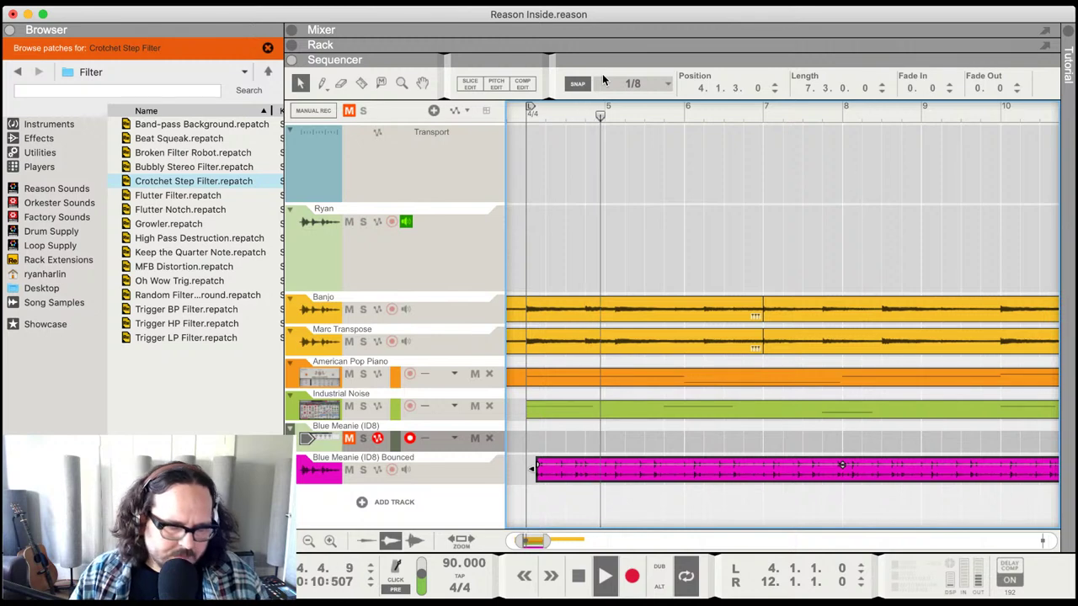
pyautogui.scroll(-5, 381, 251)
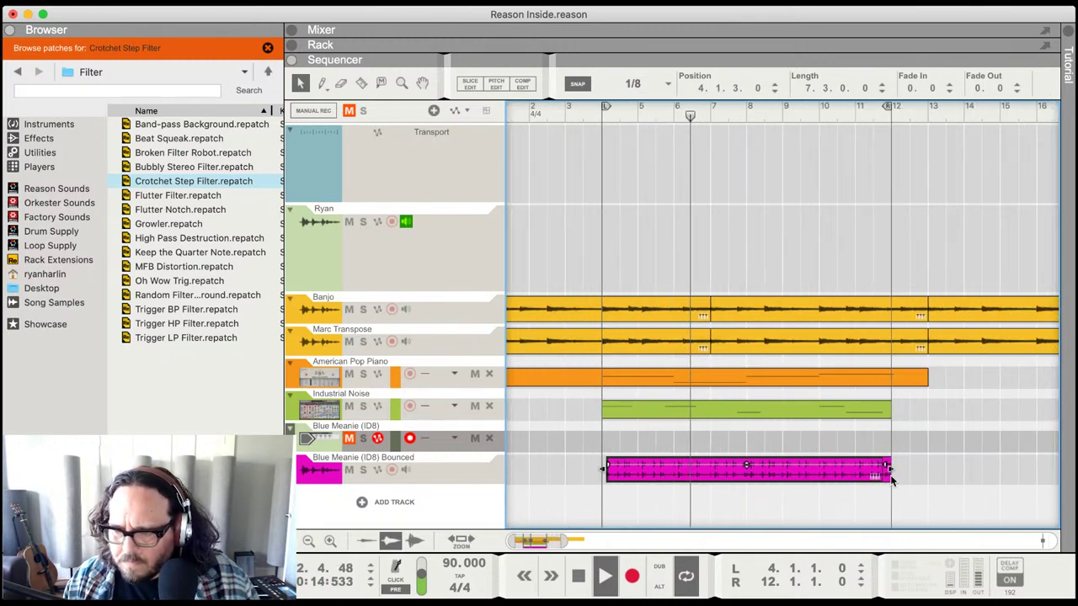
pyautogui.click(887, 477)
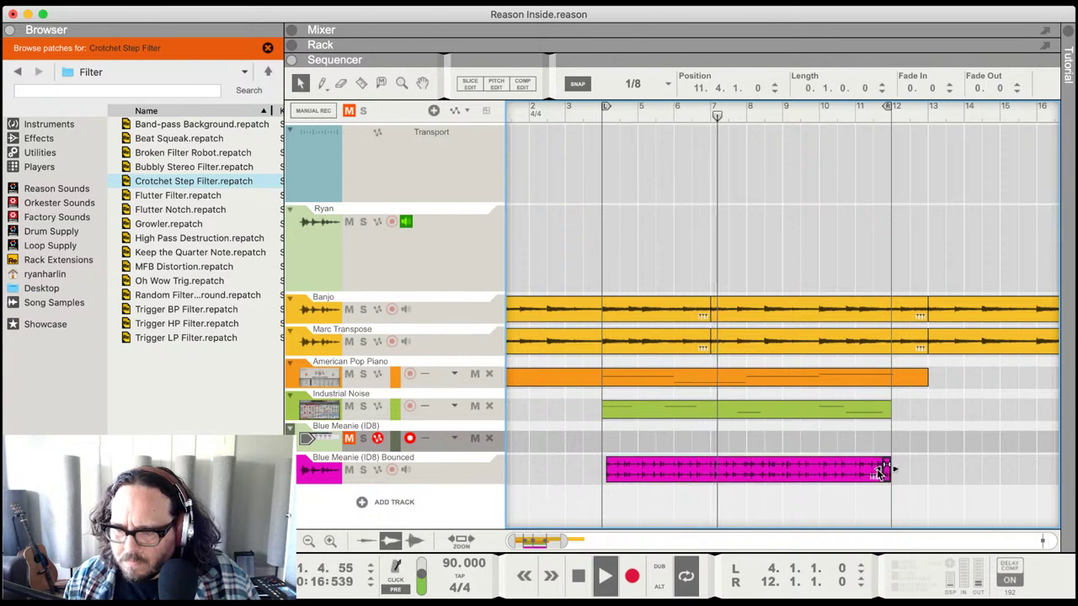
pyautogui.moveTo(887, 477); pyautogui.dragTo(614, 481)
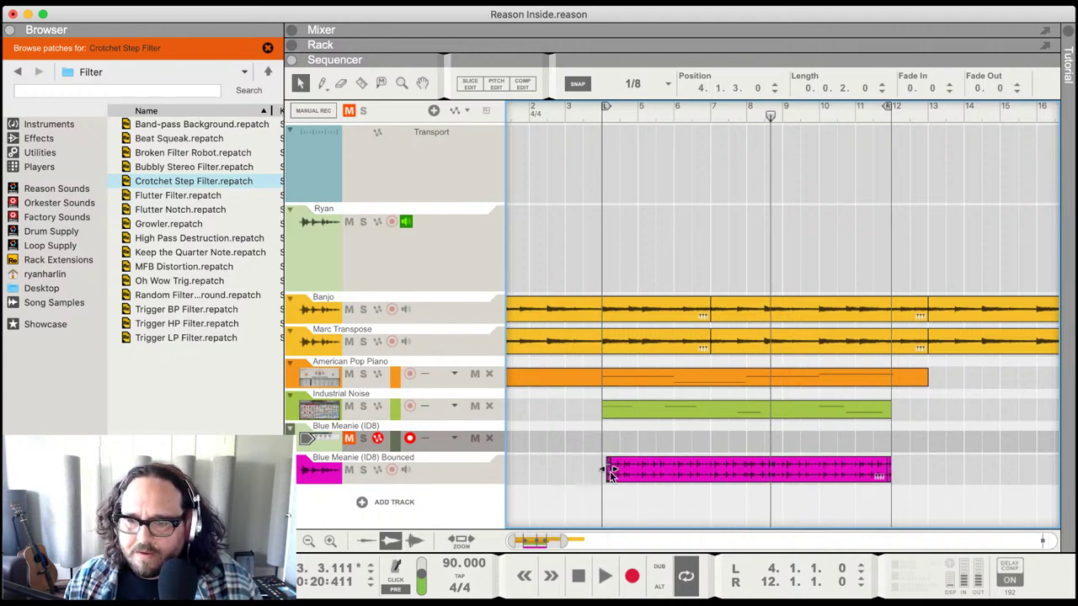
pyautogui.moveTo(607, 477); pyautogui.dragTo(603, 473)
pyautogui.press('space')
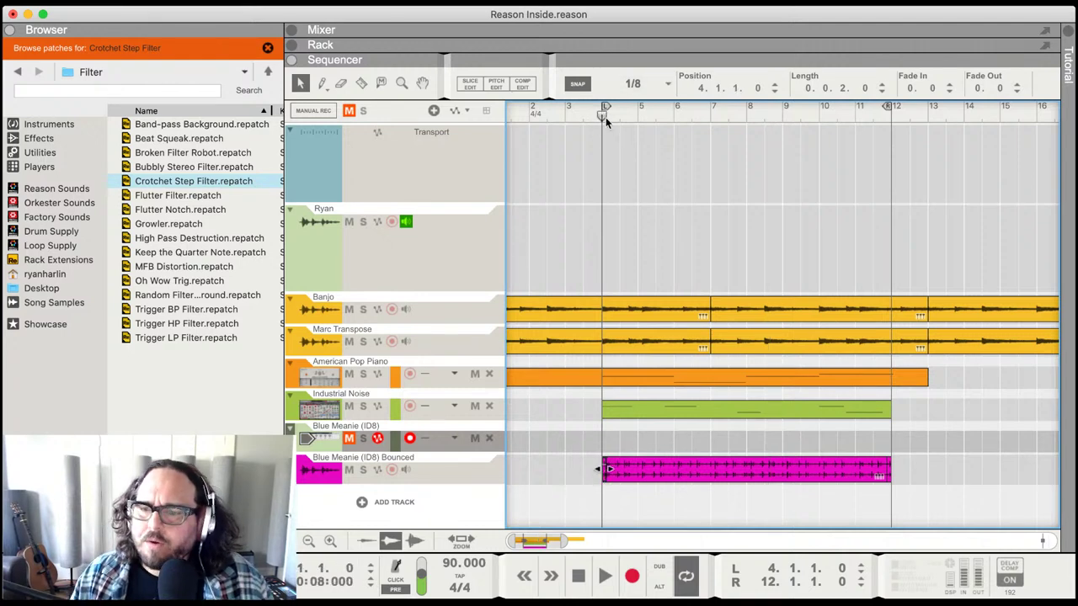
# - Play the edited loop and cut out a 0.1.2.0-long section of the bounced drum clip at position 6.4.1.0
pyautogui.press('space')
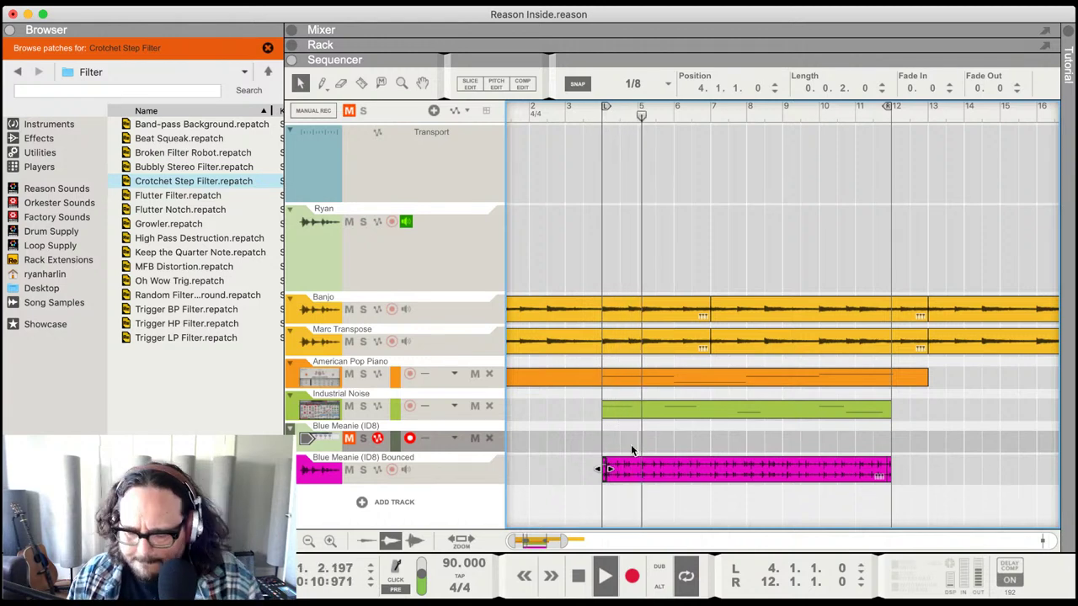
pyautogui.scroll(1, 643, 453)
pyautogui.scroll(3, 642, 453)
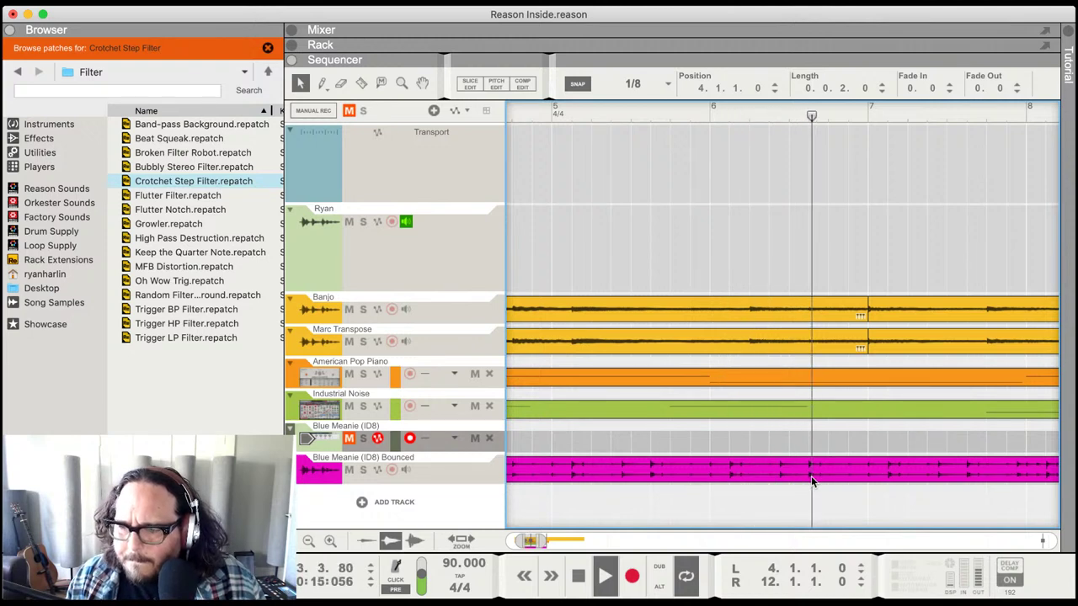
pyautogui.press('space')
pyautogui.press('r')
pyautogui.moveTo(829, 476); pyautogui.dragTo(886, 470)
pyautogui.press('q')
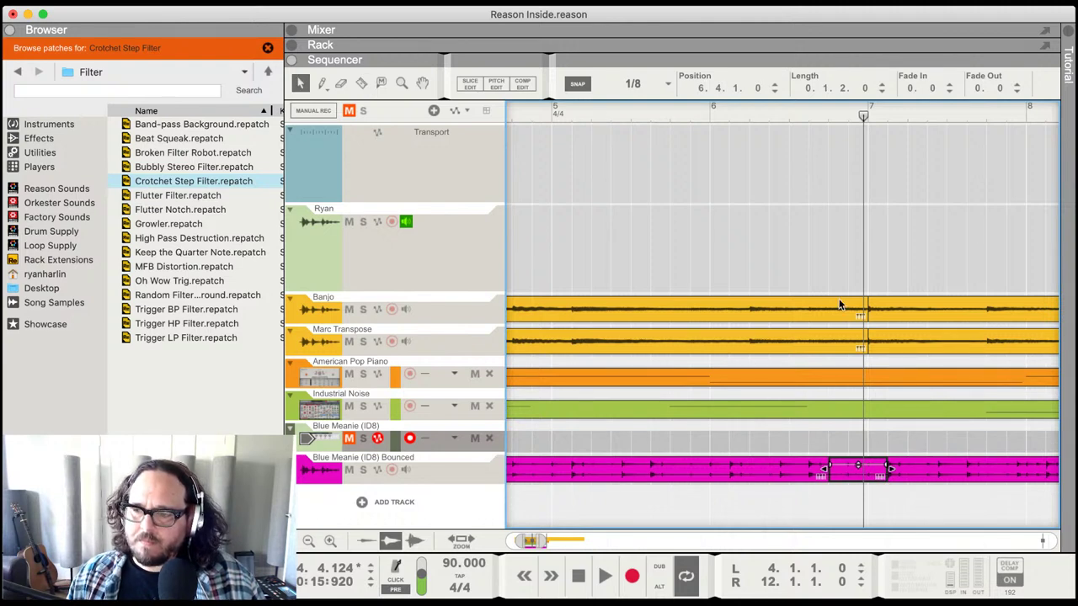
# - Play the arrangement through the new cuts in the bounced drum clip, stop, and return to the loop start at bar 4
pyautogui.click(545, 109)
pyautogui.press('space')
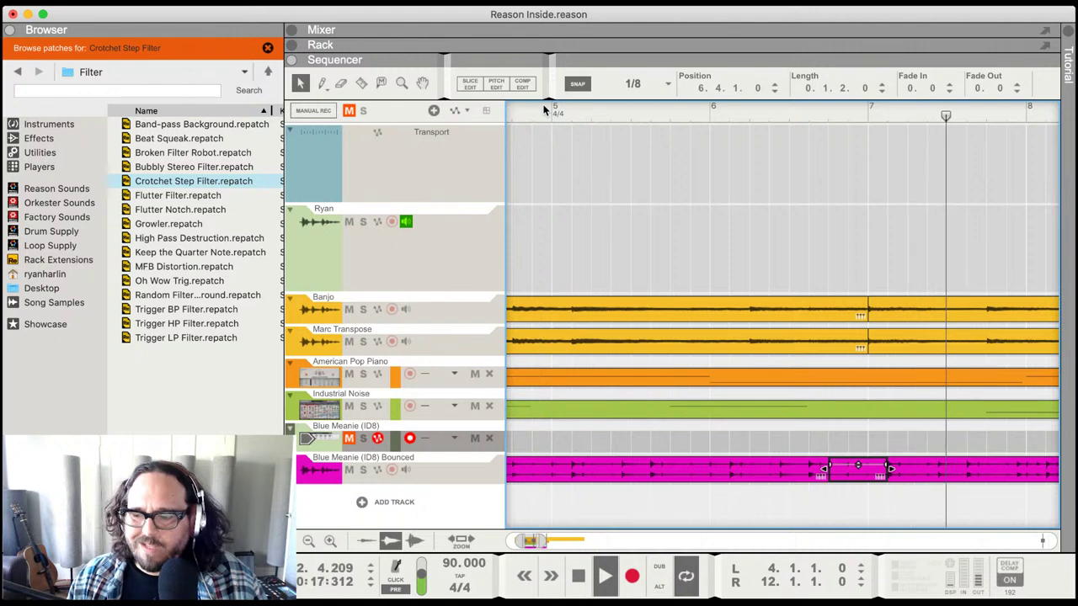
pyautogui.press('space')
pyautogui.scroll(-3, 544, 109)
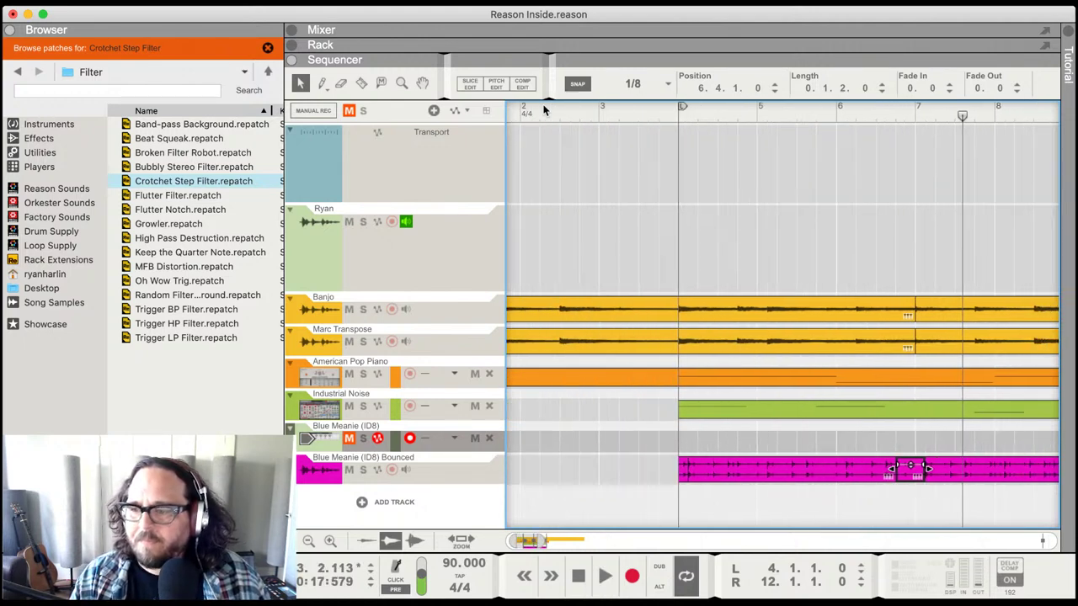
pyautogui.scroll(-2, 544, 110)
pyautogui.press('Return')
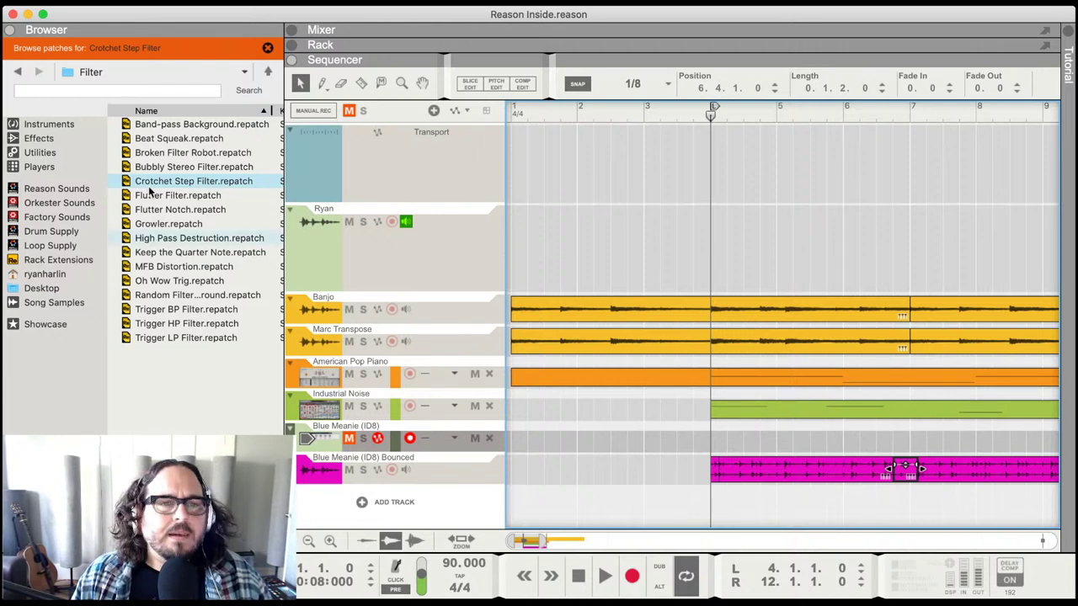
# - Add a Dr. Octo Rex Loop Player below the Sweeper in the rack and play the song with its default drum loop
pyautogui.click(35, 124)
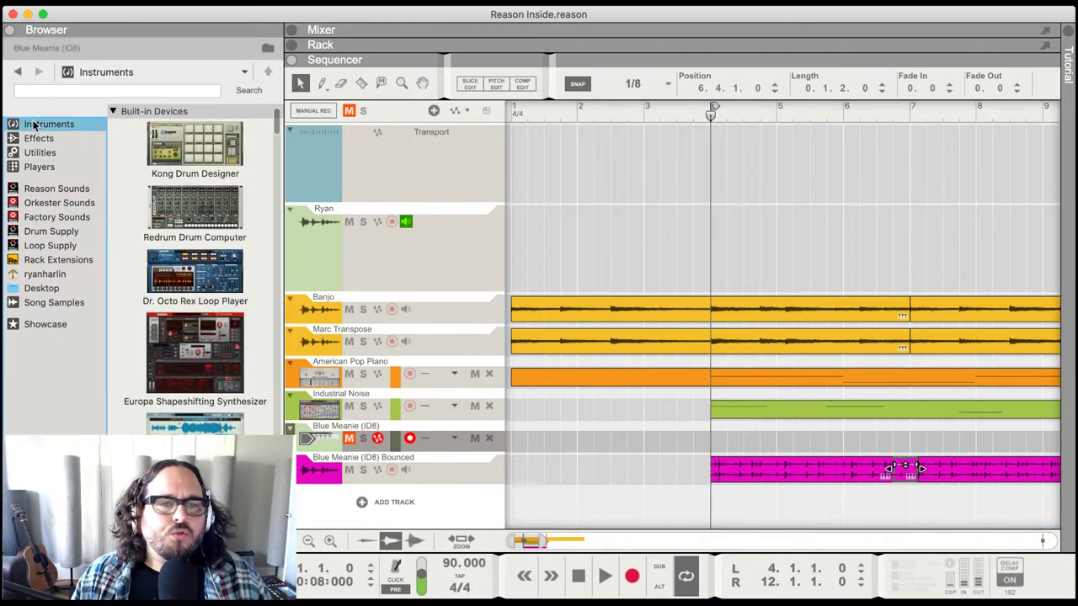
pyautogui.press('F6')
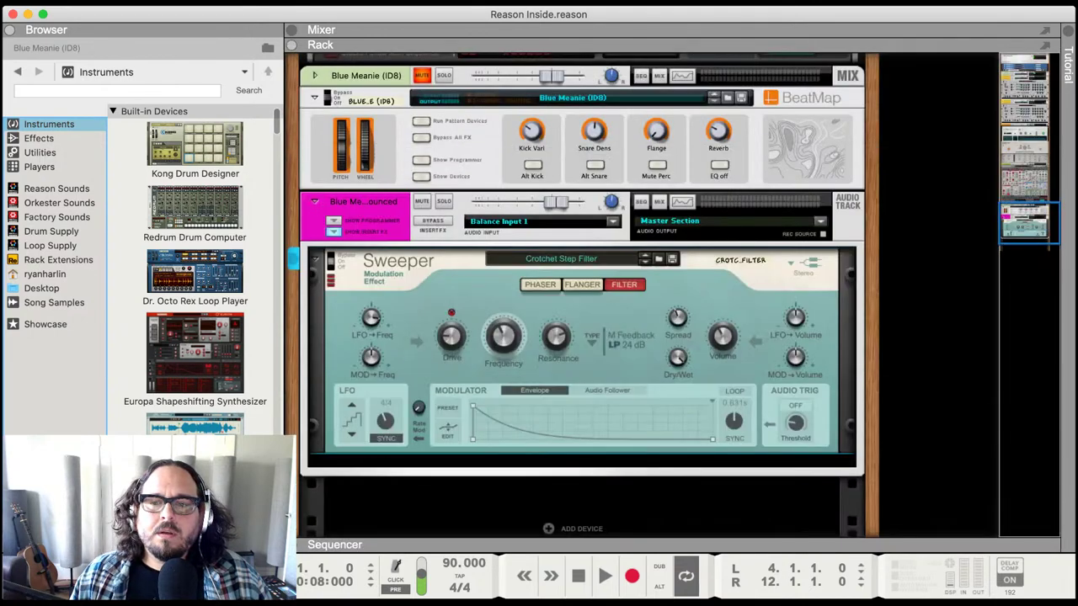
pyautogui.scroll(-3, 460, 399)
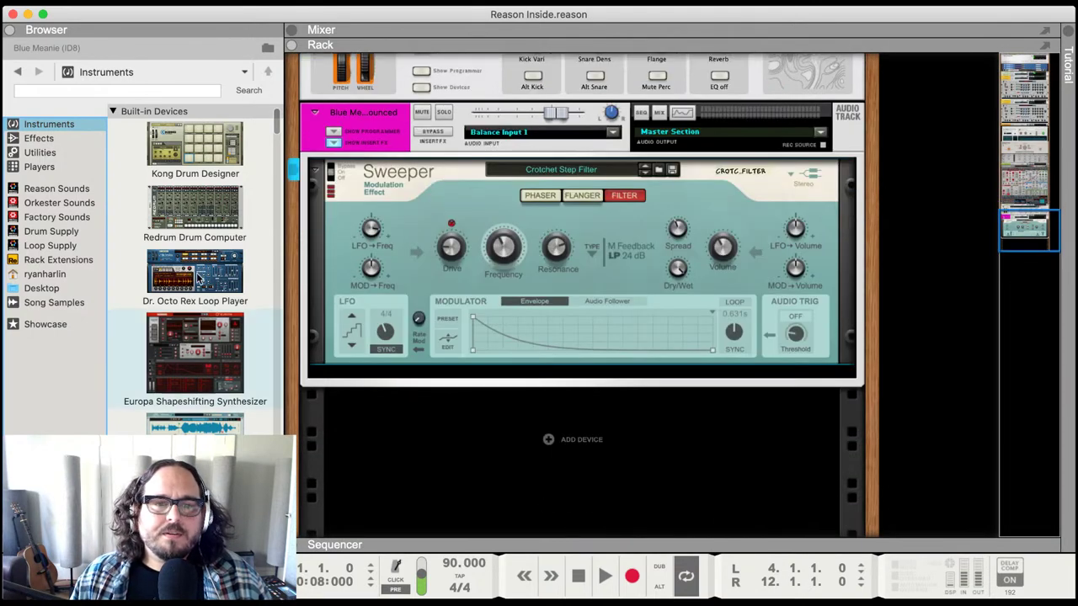
pyautogui.moveTo(171, 261)
pyautogui.mouseDown()
pyautogui.moveTo(374, 445)
pyautogui.moveTo(422, 474)
pyautogui.mouseUp()
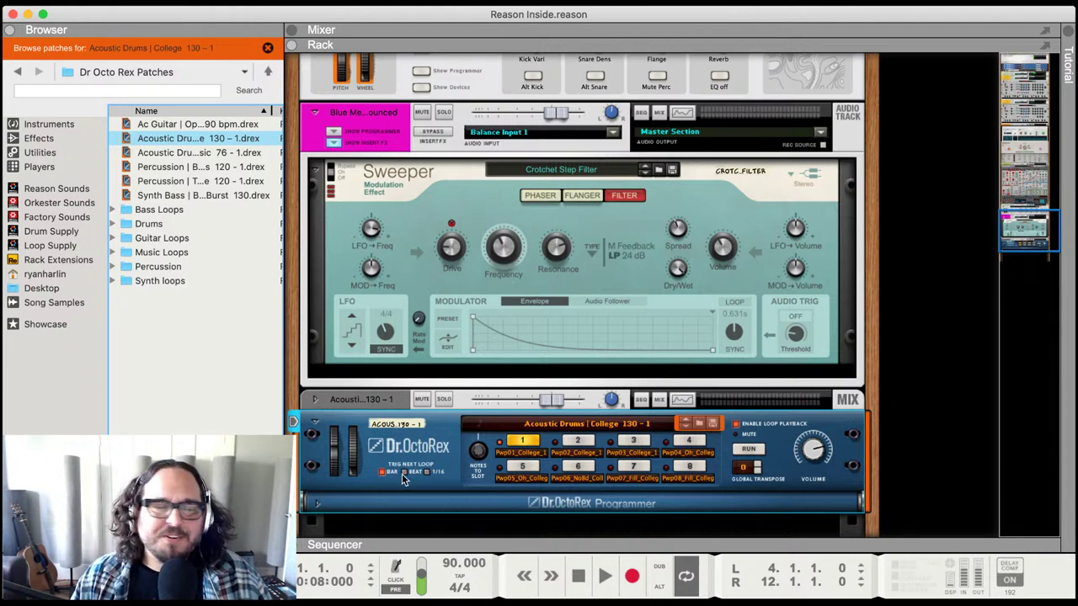
pyautogui.press('space')
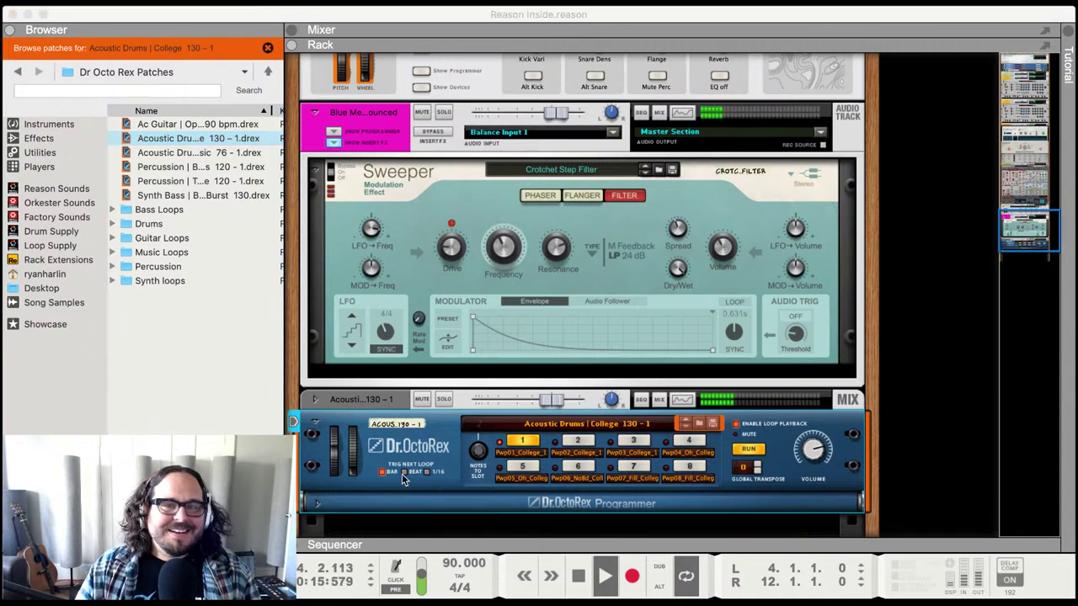
pyautogui.press('space')
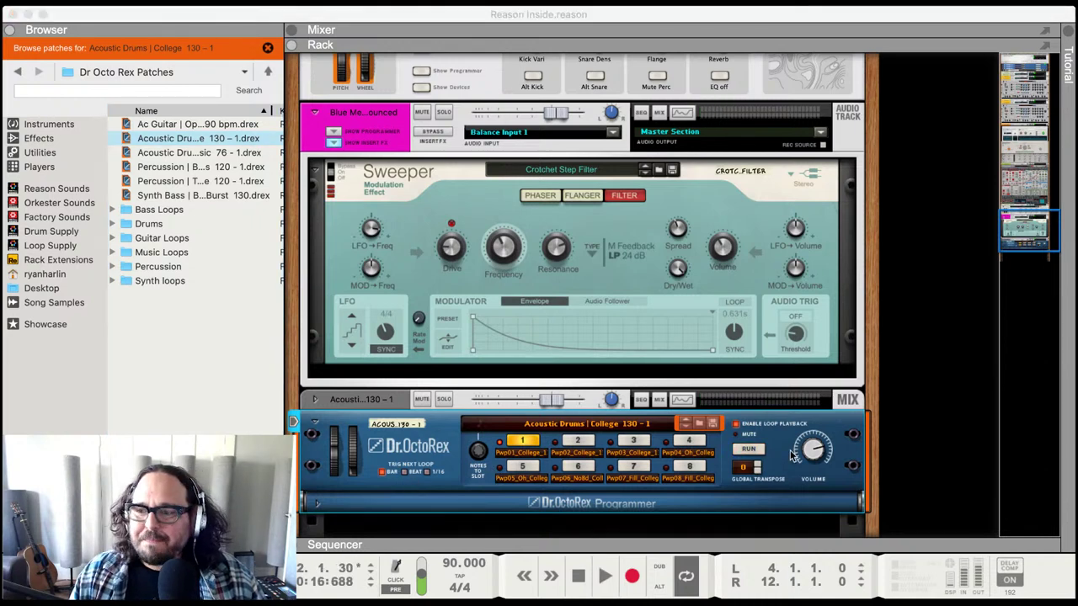
# - Select the Dr. Octo Rex and open the Hip Hop folder of the Loop Supply to find the ge_brk90 loops
pyautogui.click(834, 429)
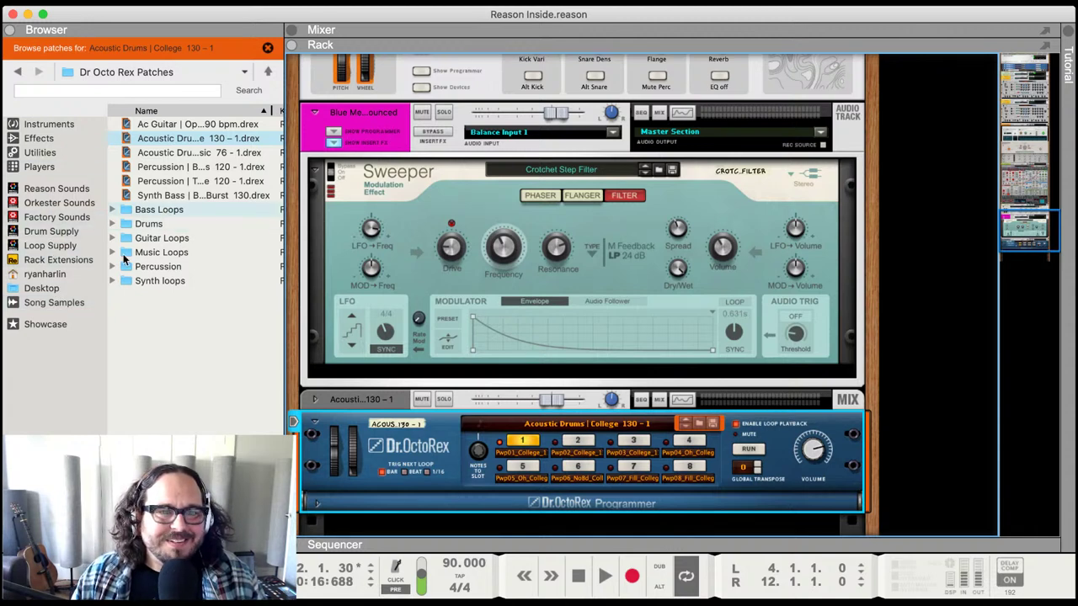
pyautogui.click(74, 246)
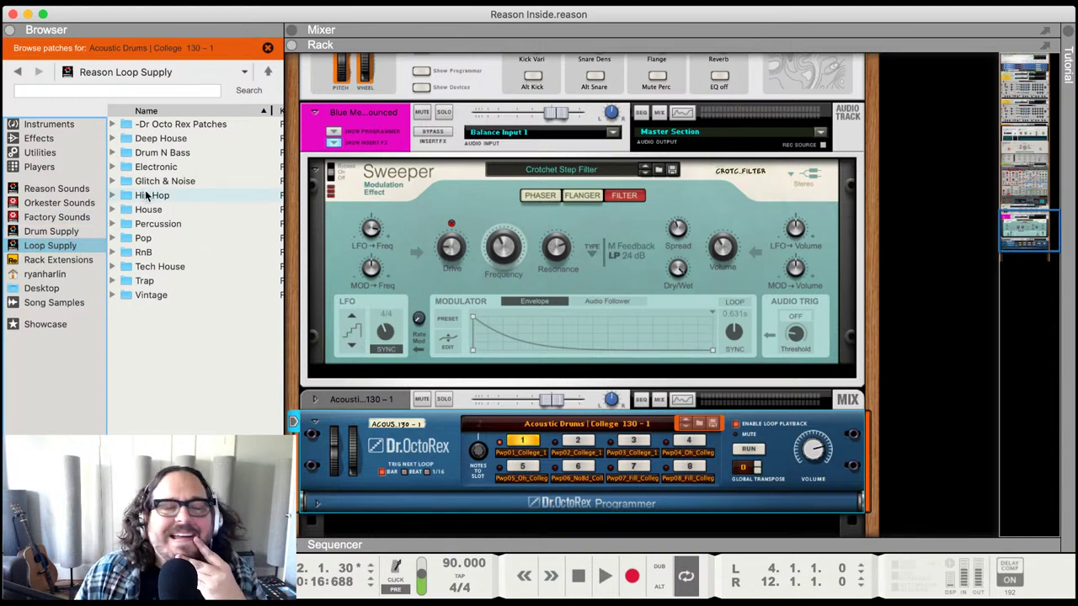
pyautogui.doubleClick(150, 195)
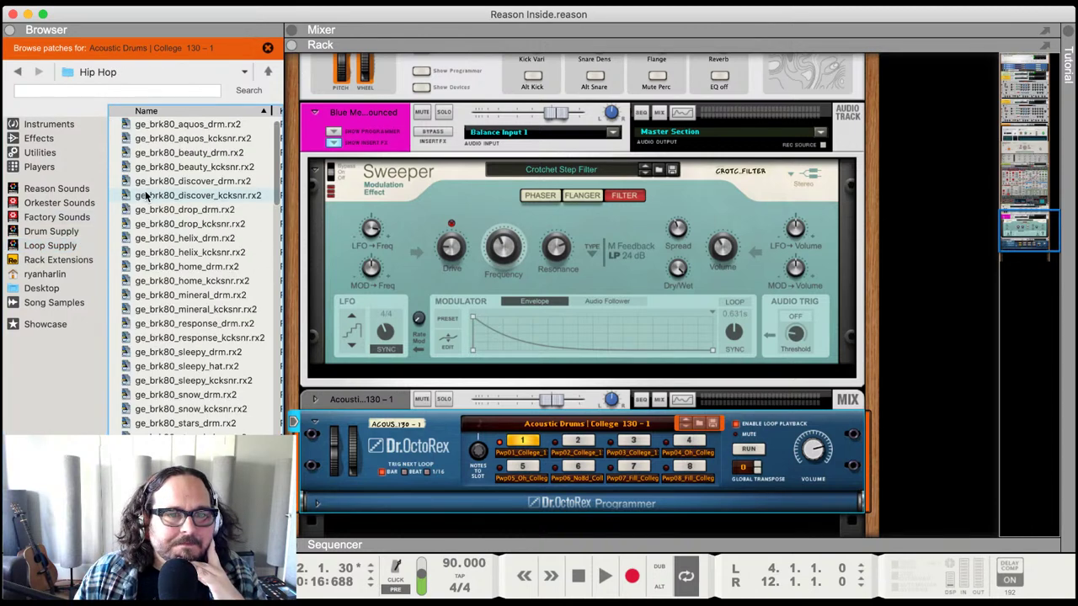
pyautogui.scroll(-5, 174, 330)
pyautogui.scroll(-5, 173, 320)
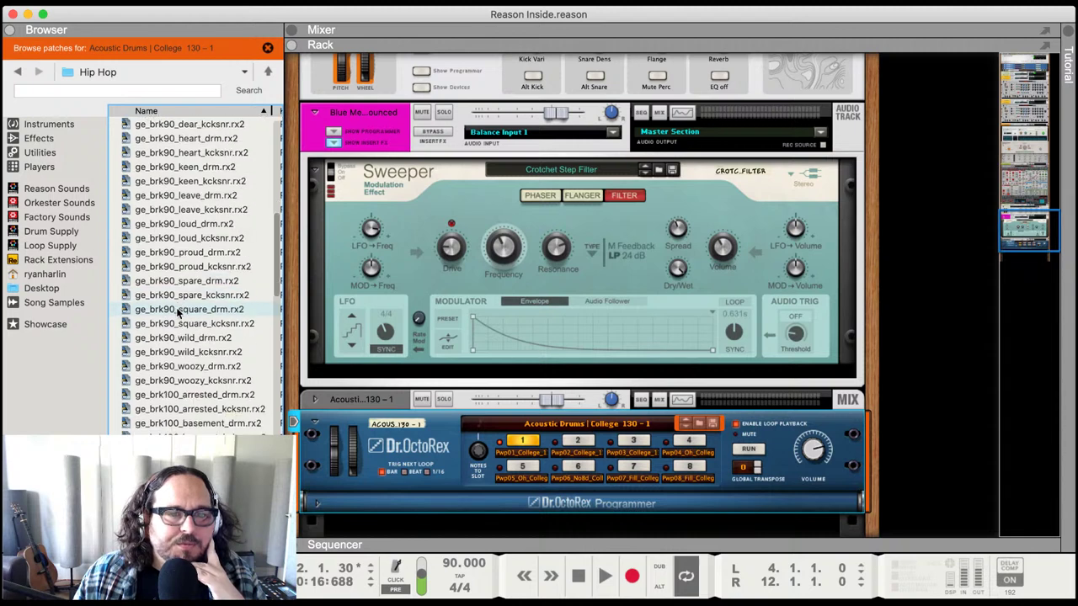
pyautogui.scroll(-3, 175, 303)
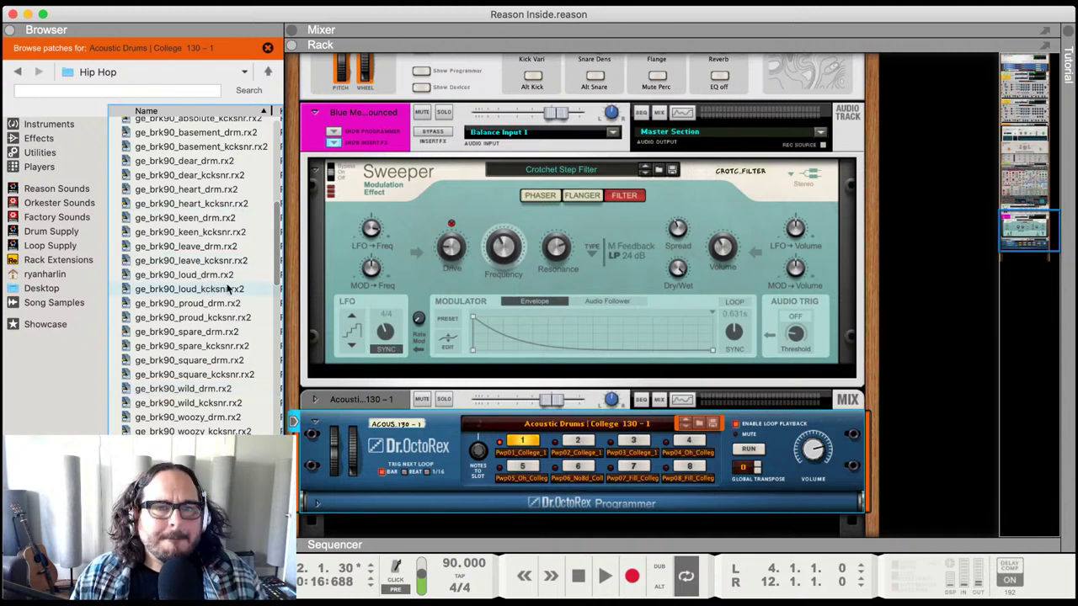
pyautogui.scroll(2, 251, 268)
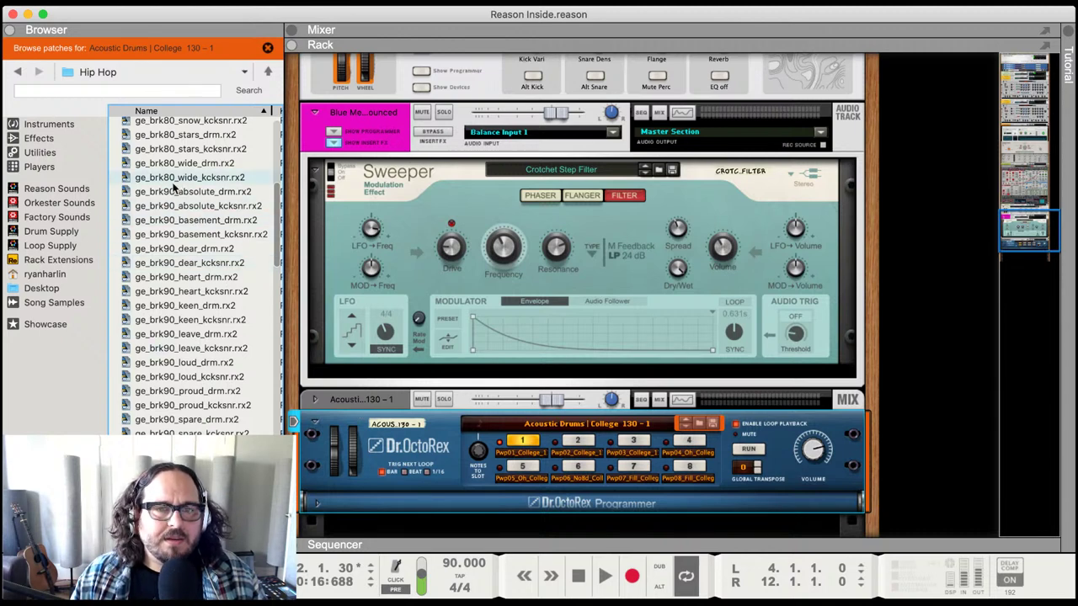
# - Audition the ge_brk90 basement and heart drum loops, plus the kcksnr versions of heart, keen, leave, loud, proud and spare
pyautogui.click(200, 220)
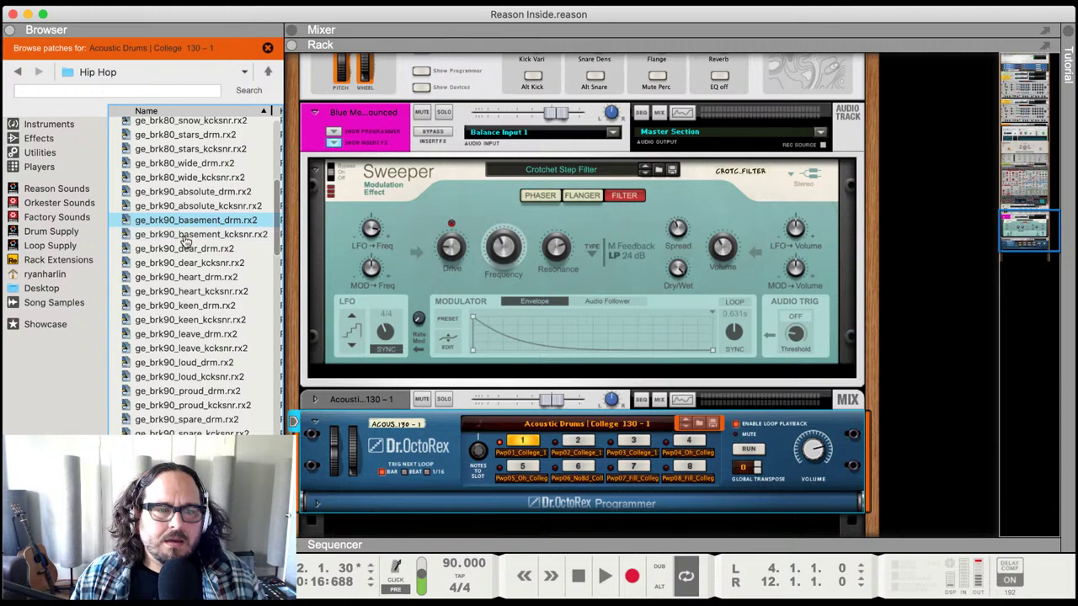
pyautogui.click(180, 277)
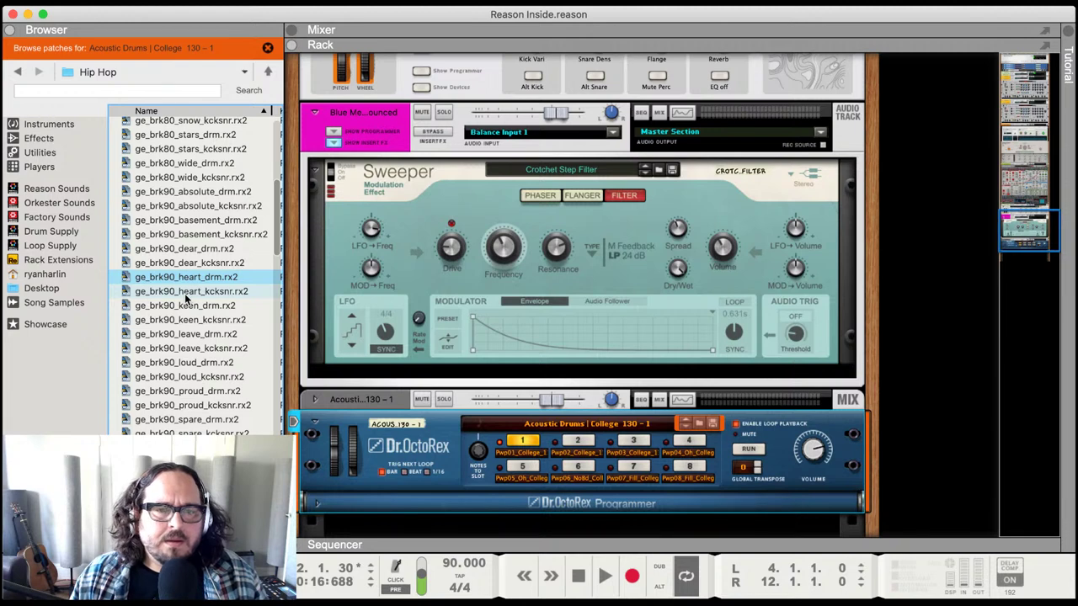
pyautogui.scroll(-1, 189, 251)
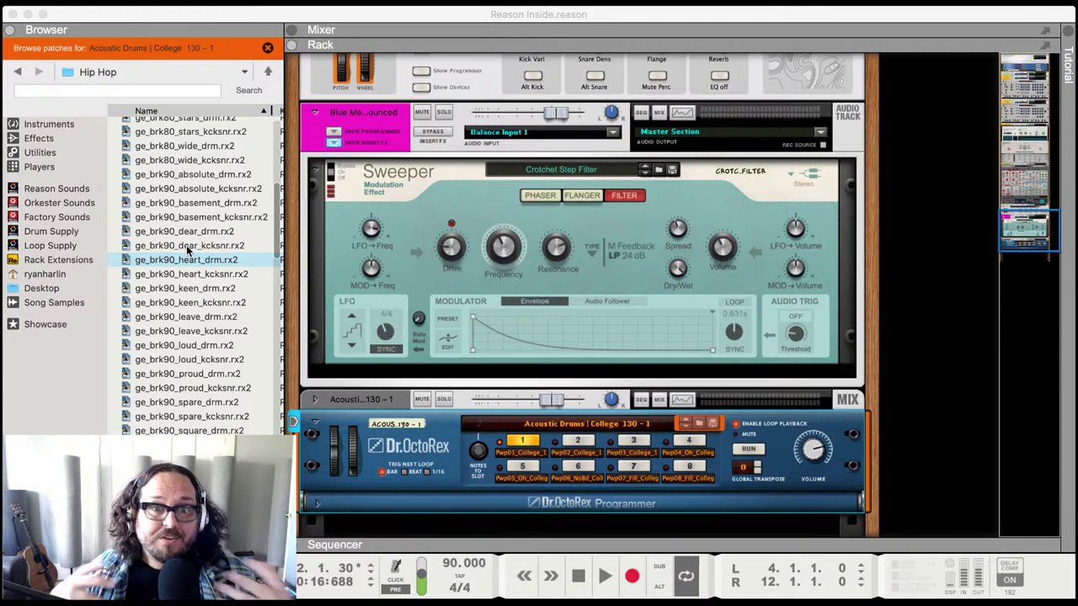
pyautogui.click(189, 250)
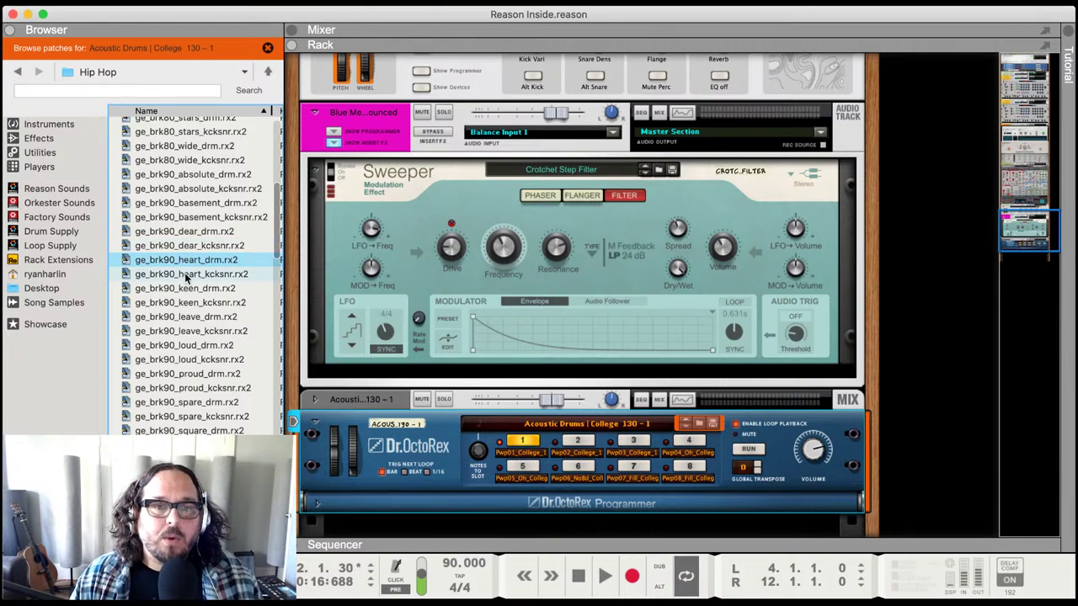
pyautogui.click(187, 275)
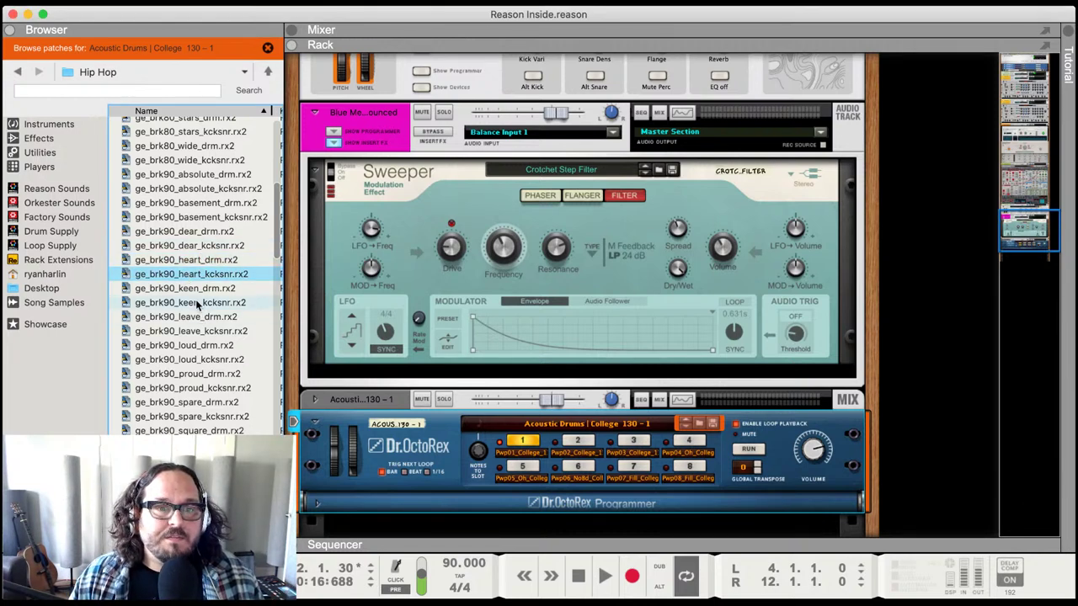
pyautogui.click(196, 304)
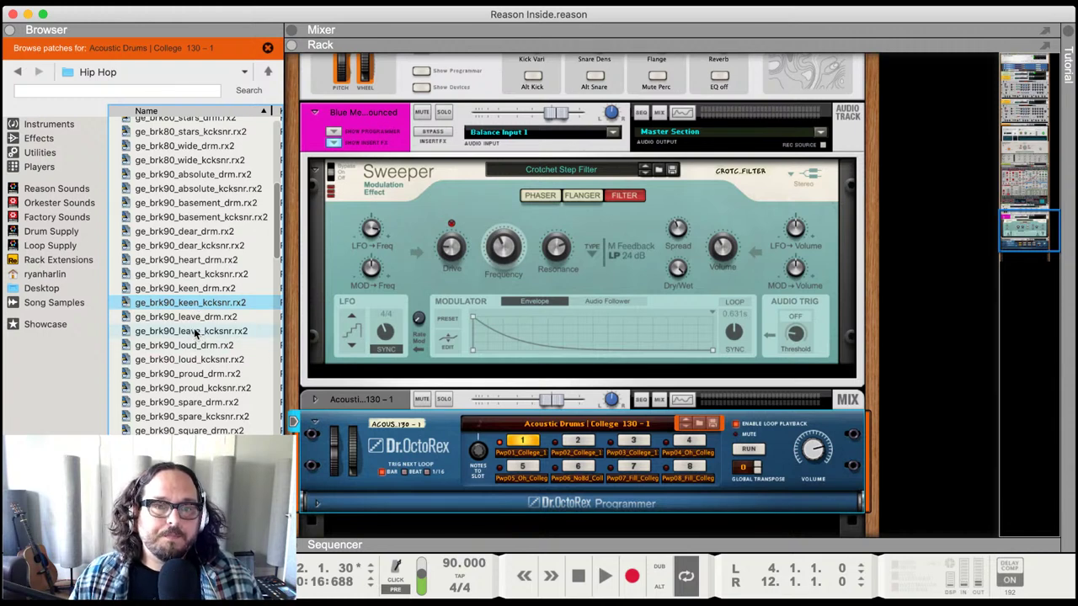
pyautogui.click(196, 333)
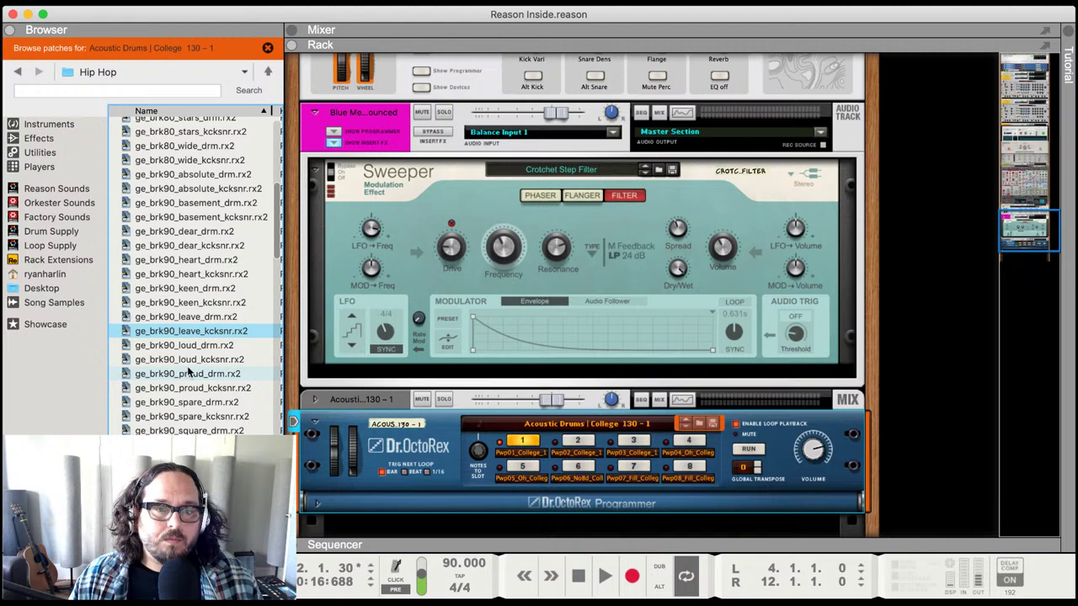
pyautogui.click(198, 359)
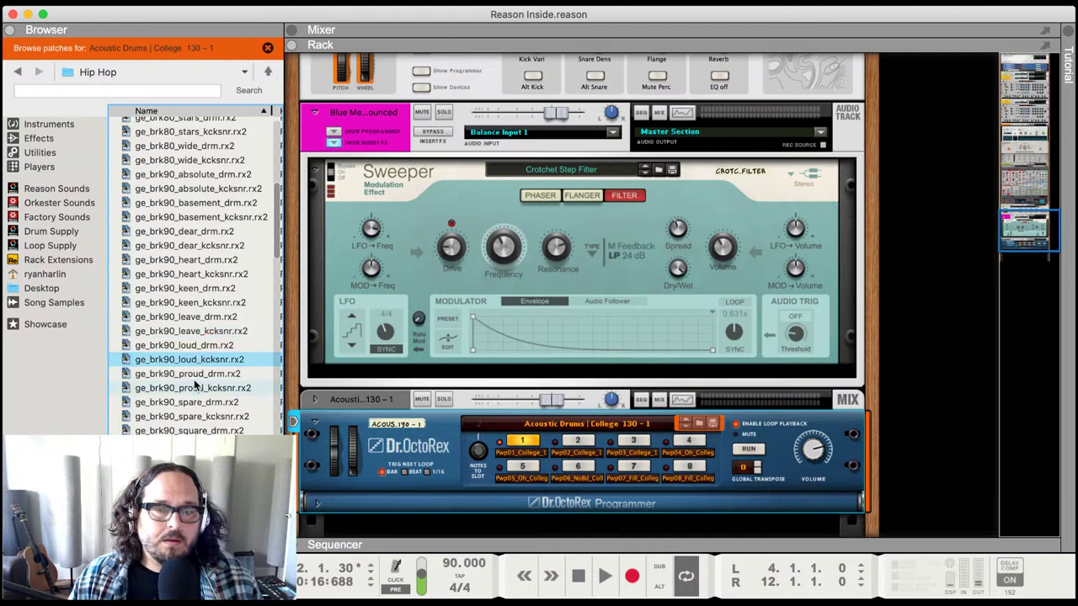
pyautogui.click(196, 388)
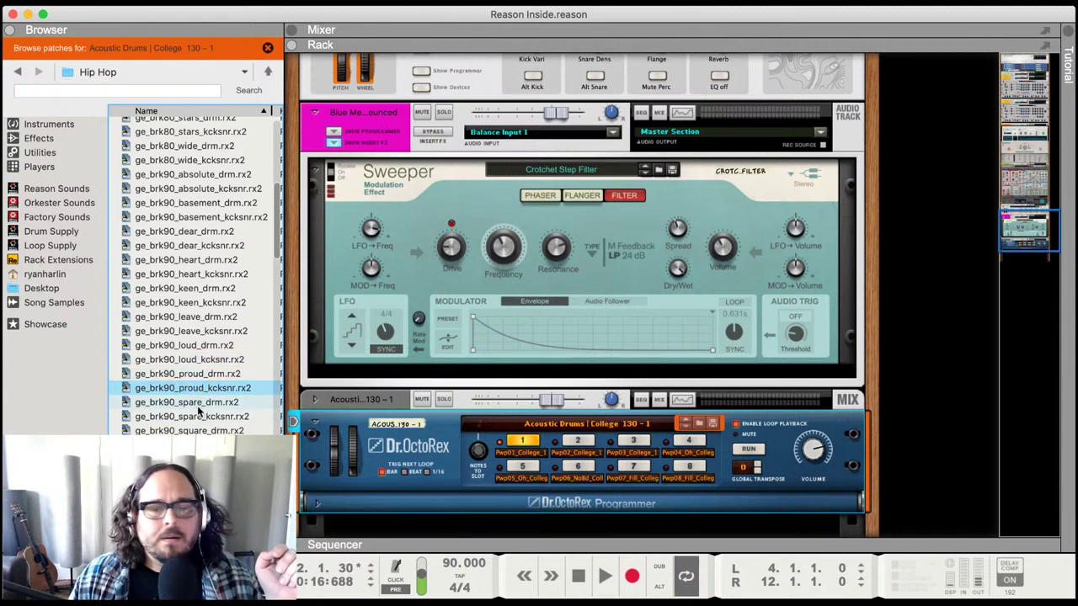
pyautogui.click(196, 418)
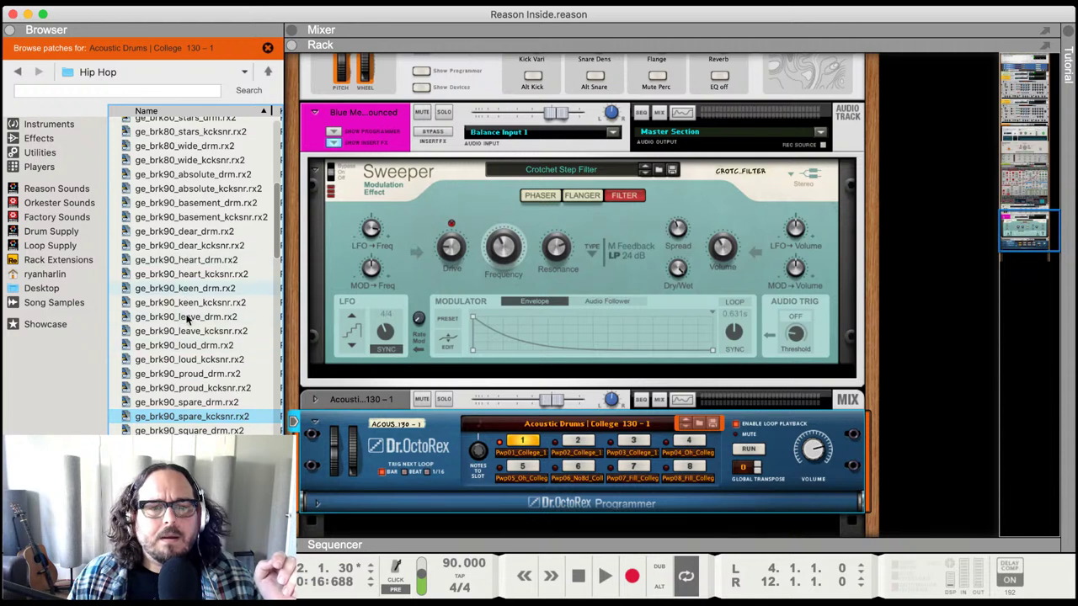
# - Expand the Dr. Octo Rex Programmer and load ge_brk90_keen_kcksnr.rx2 into loop slot 1
pyautogui.click(318, 506)
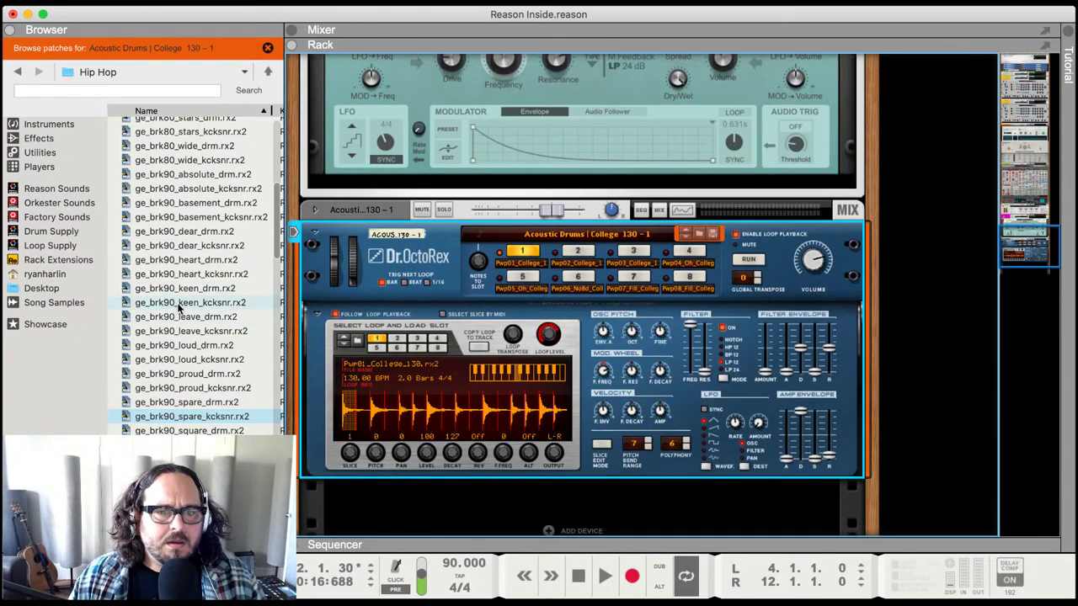
pyautogui.click(180, 303)
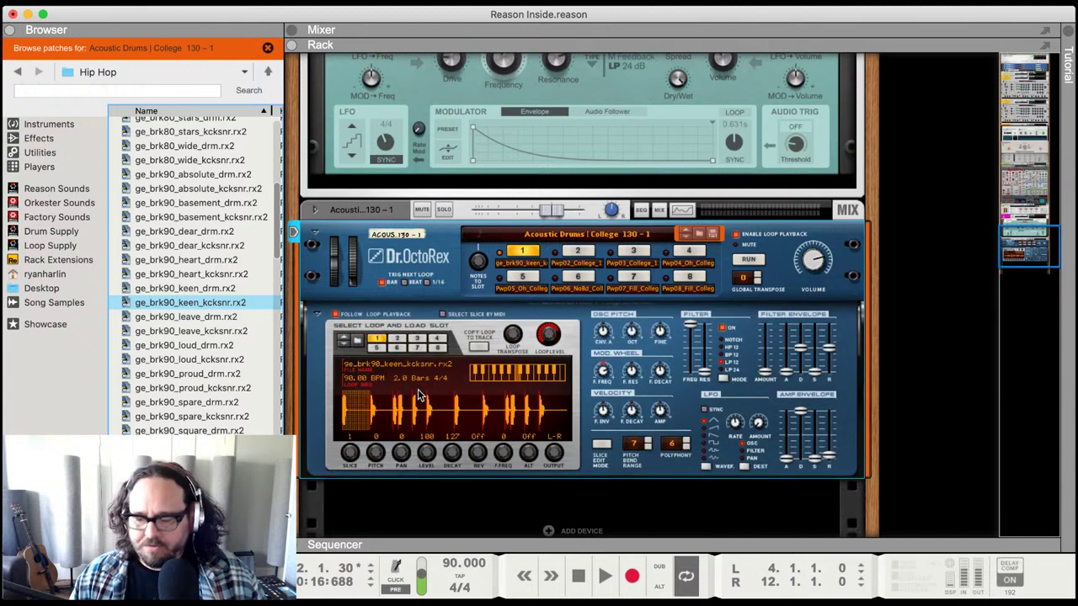
# - Play the section while replacing loop slot 1 with ge_brk90_dear_kcksnr.rx2 and finally ge_brk90_heart_kcksnr.rx2
pyautogui.press('space')
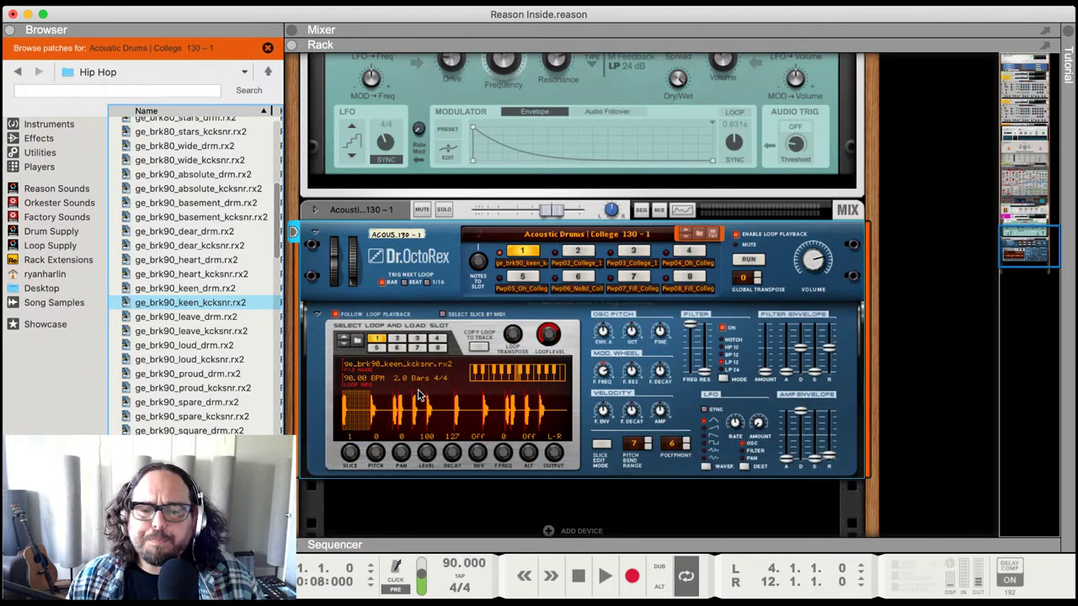
pyautogui.press('space')
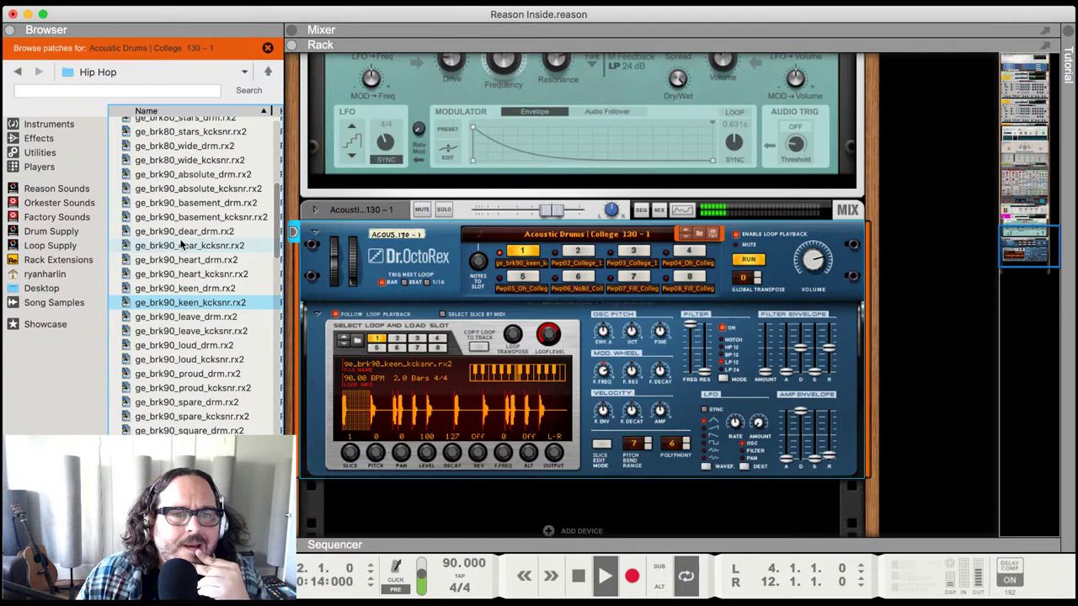
pyautogui.moveTo(181, 245); pyautogui.dragTo(447, 427)
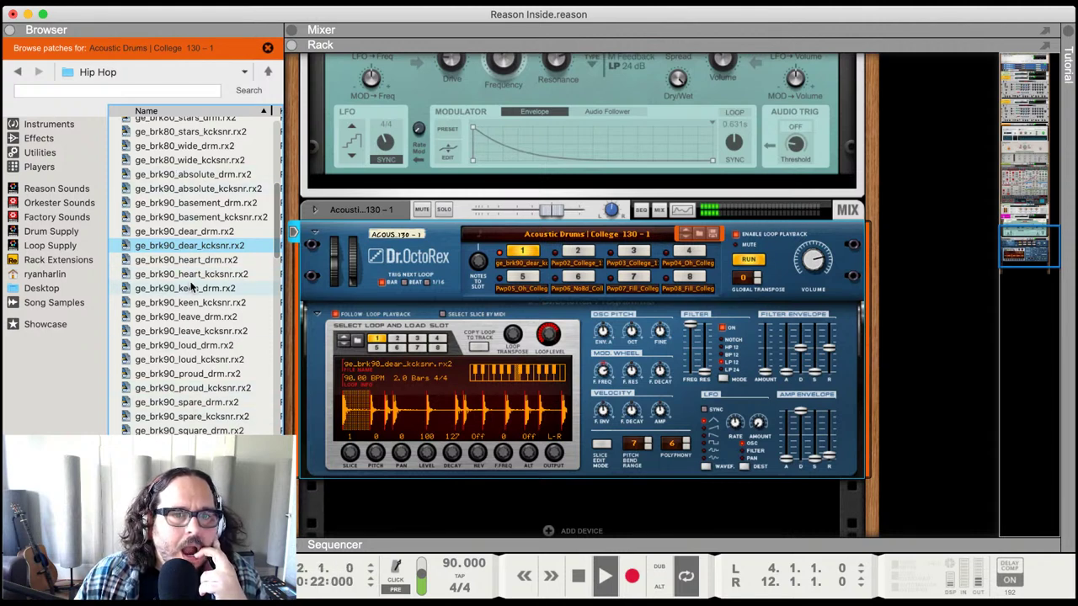
pyautogui.moveTo(192, 274); pyautogui.dragTo(403, 408)
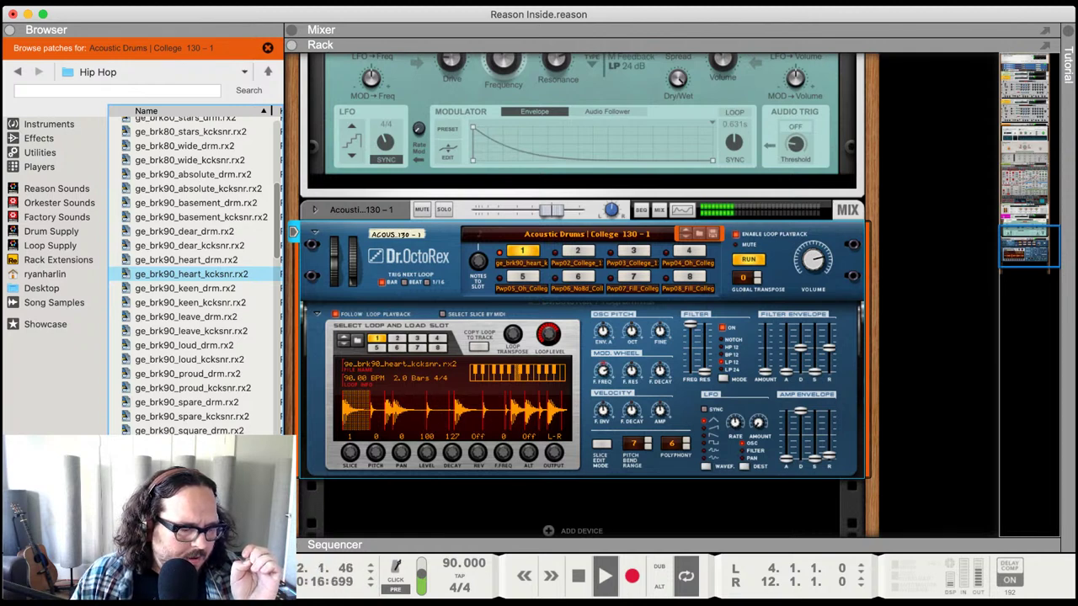
pyautogui.press('space')
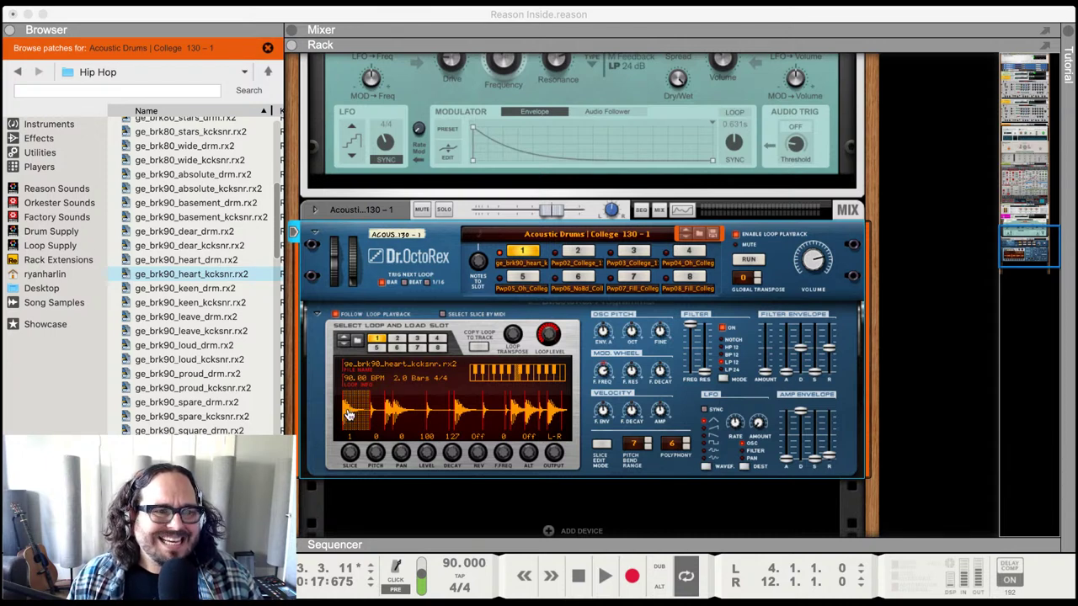
# - Replay the looped section from its start with the heart loop in slot 1, and run that loop on its own
pyautogui.click(348, 415)
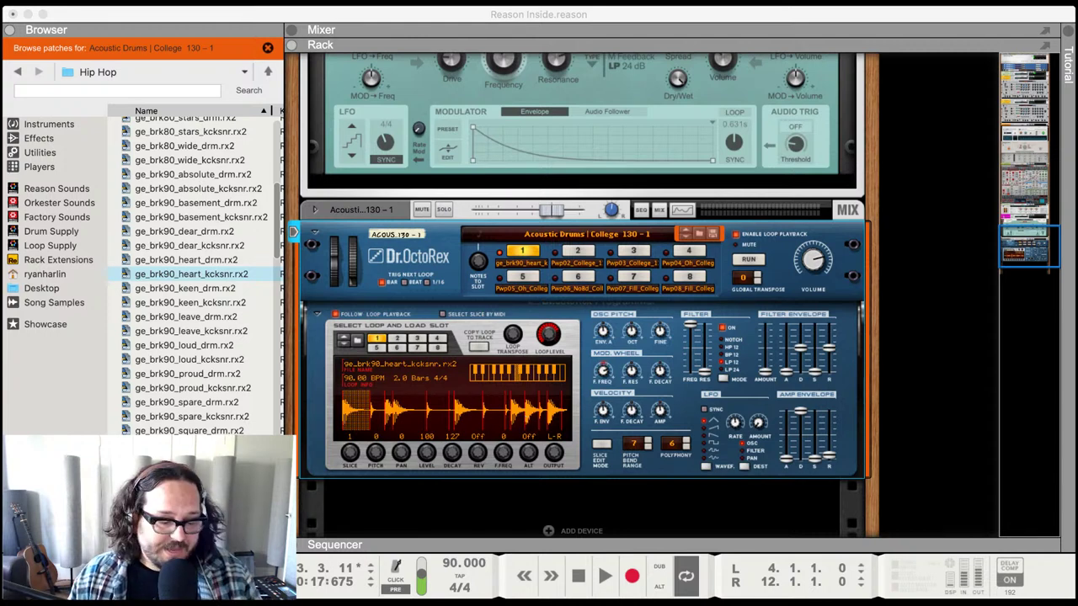
pyautogui.click(604, 396)
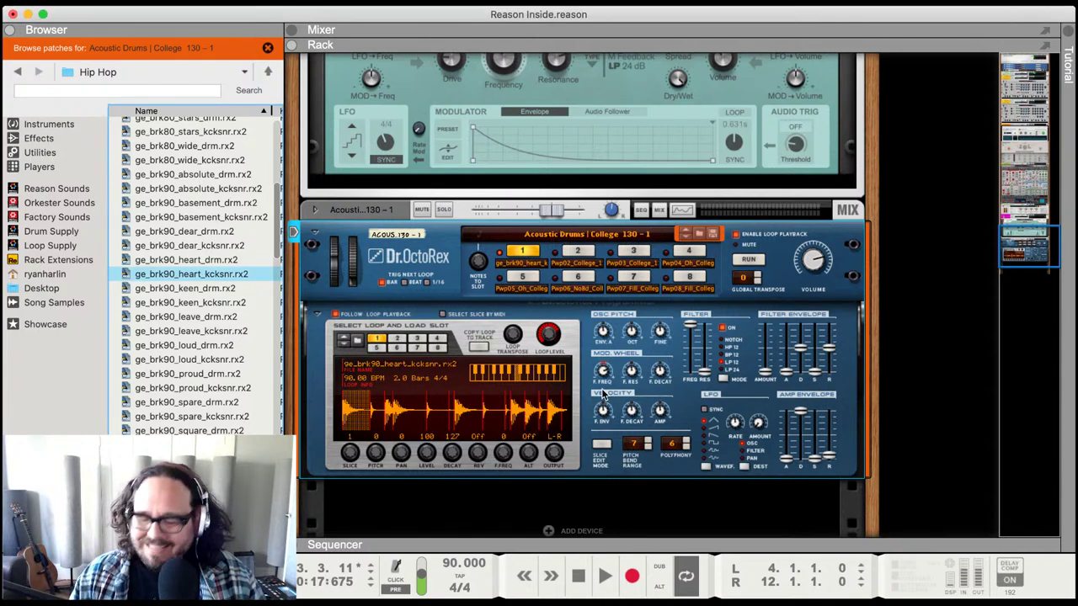
pyautogui.press('Home')
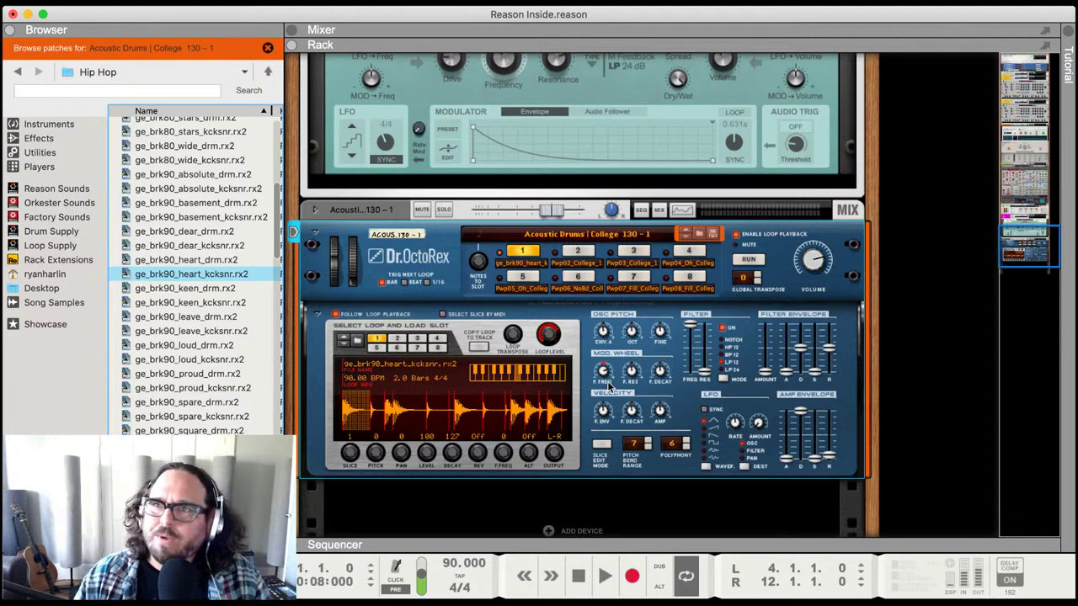
pyautogui.press('space')
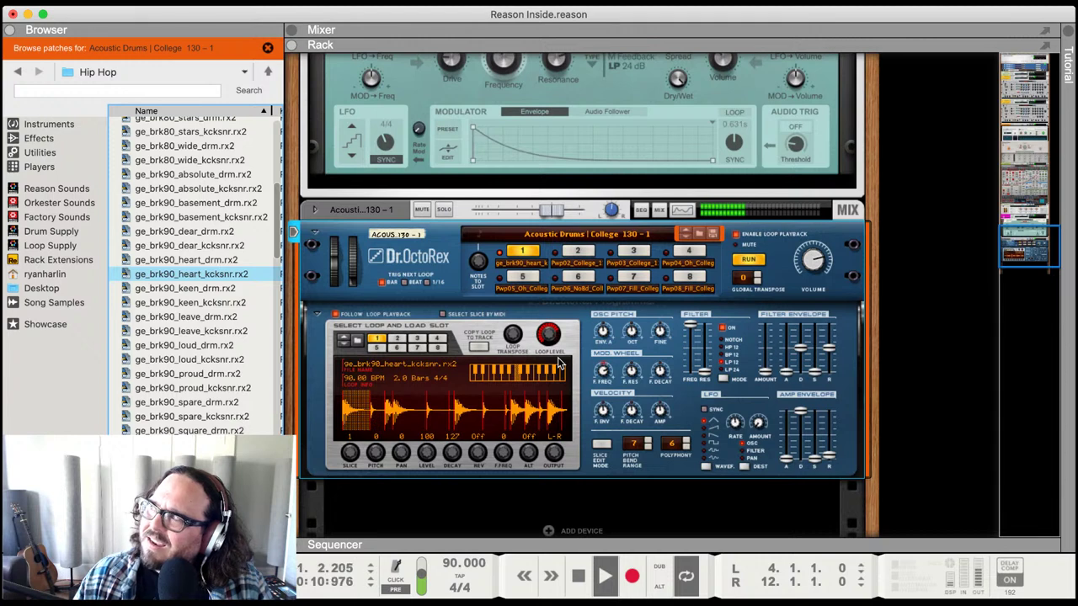
pyautogui.press('space')
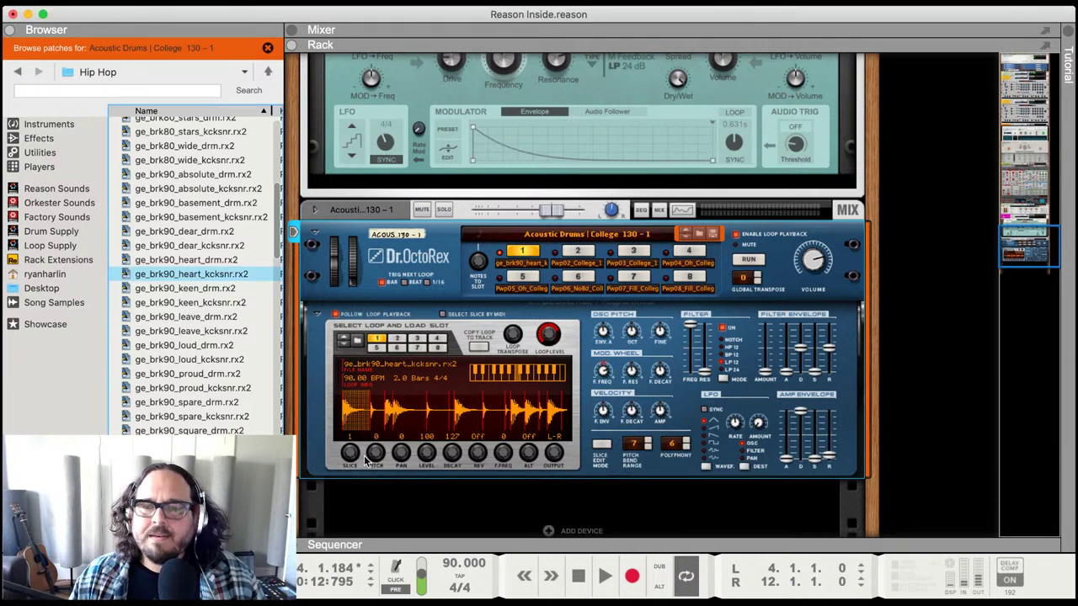
pyautogui.scroll(-1, 507, 429)
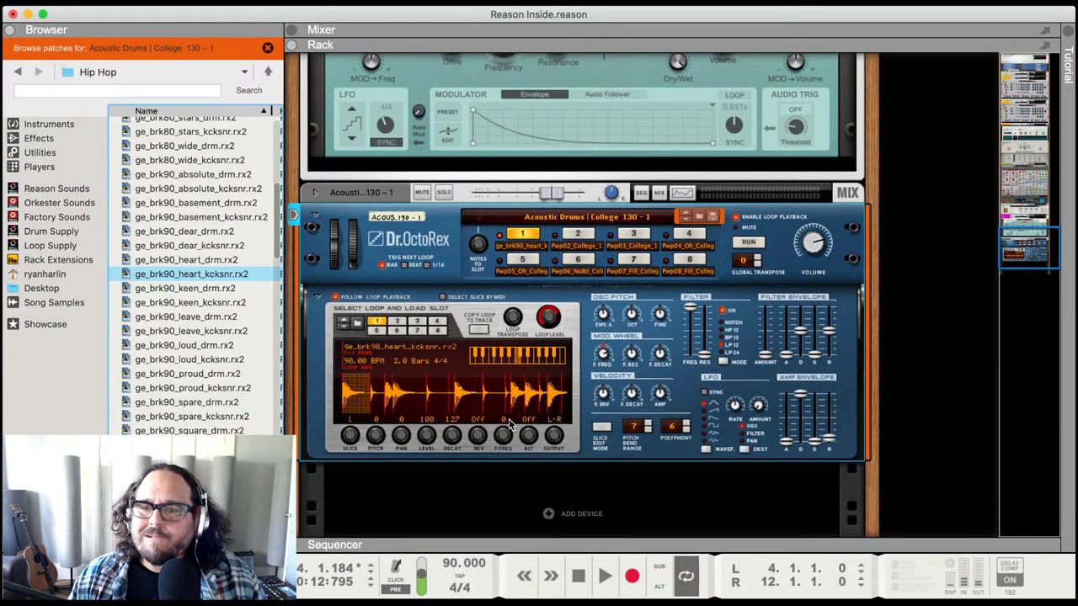
pyautogui.scroll(-1, 507, 426)
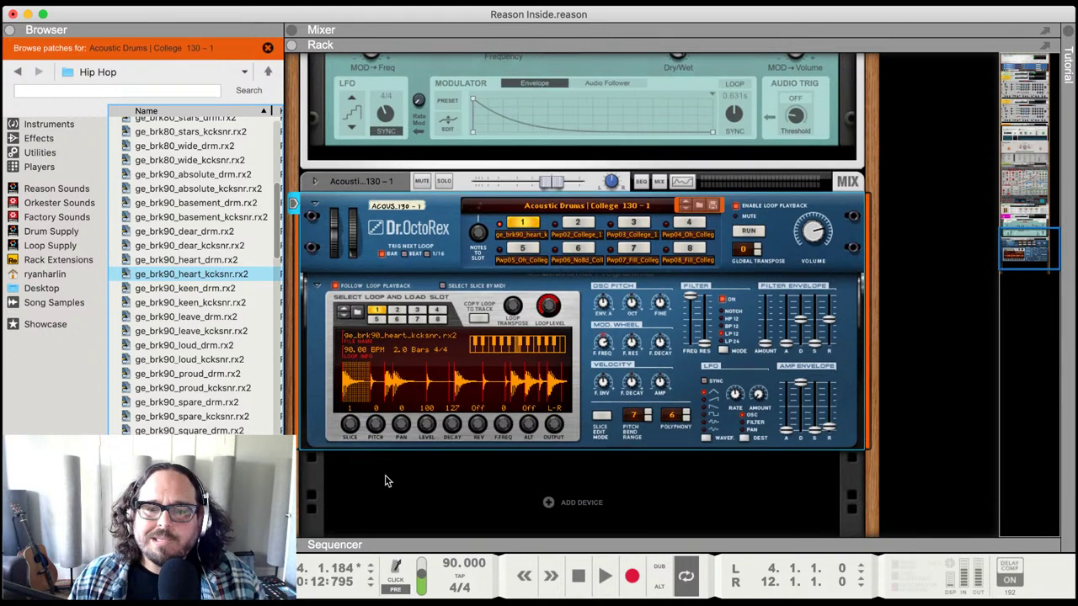
pyautogui.click(393, 483)
pyautogui.press('space')
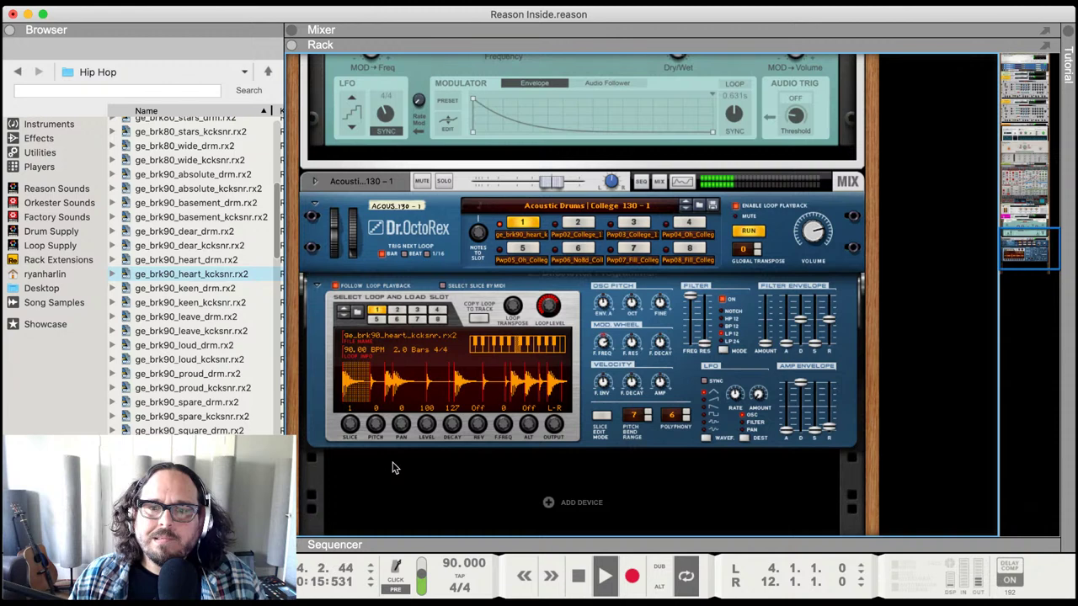
pyautogui.press('Home')
pyautogui.press('space')
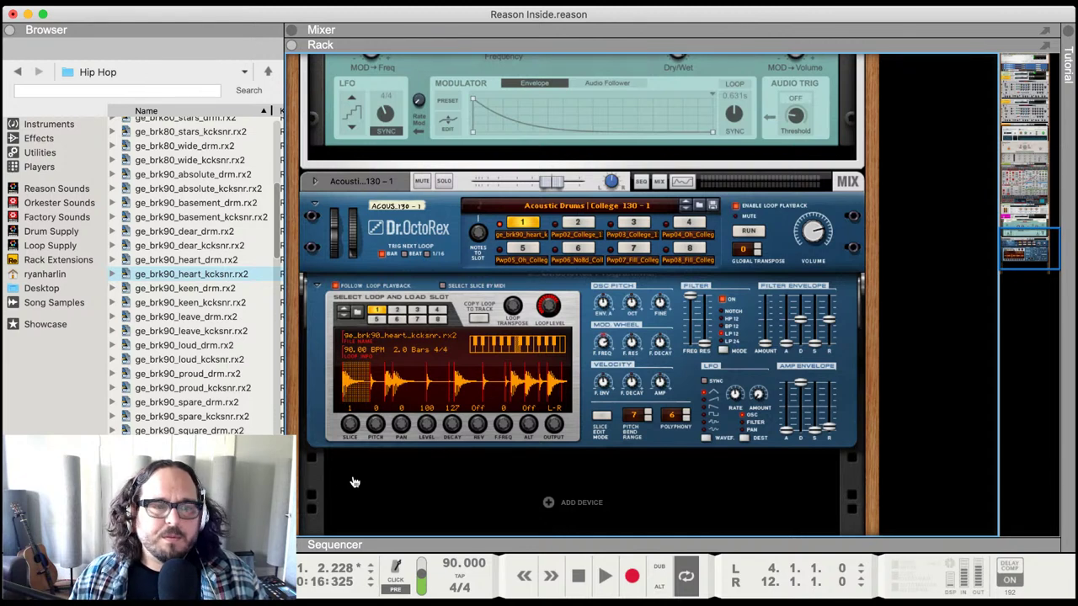
pyautogui.click(747, 231)
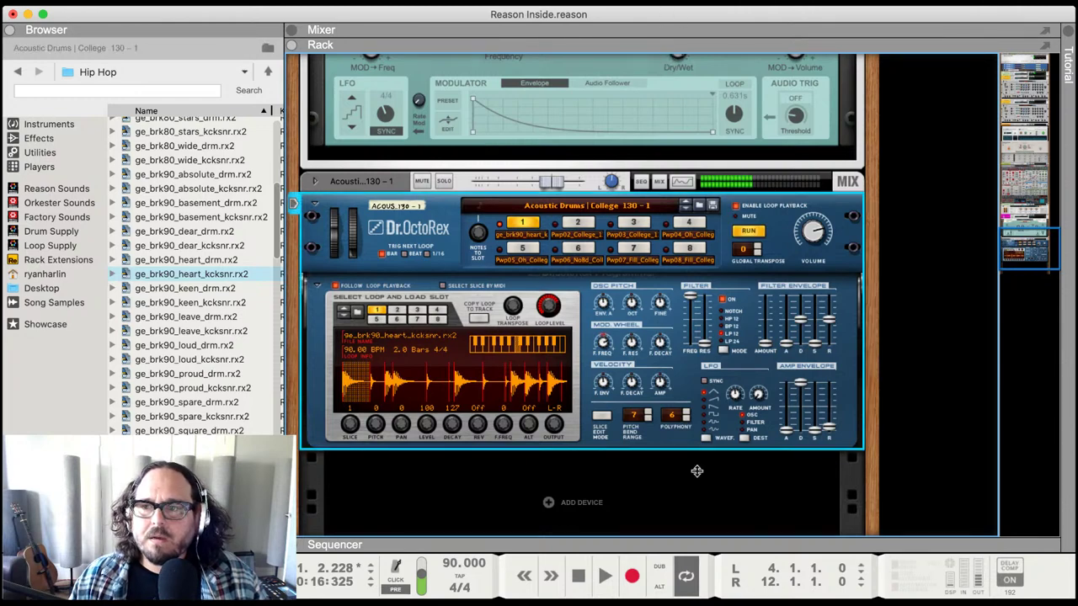
# - Try enabling send 1 (ALL 1st Plate) on the Acoustic Drums mixer channel, and switch it back off
pyautogui.press('F5')
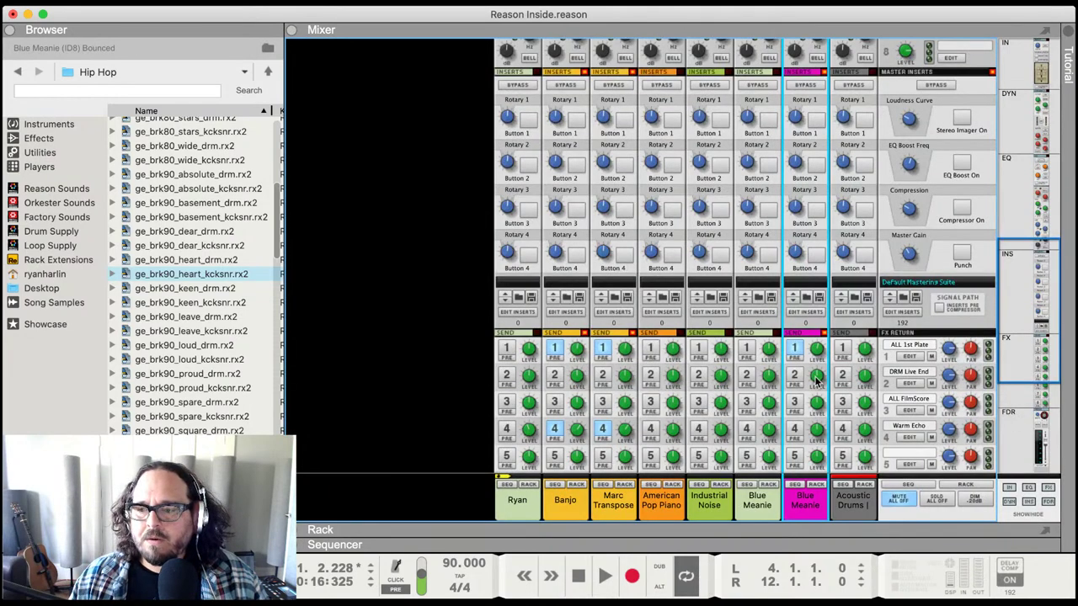
pyautogui.scroll(-5, 815, 381)
pyautogui.scroll(5, 829, 345)
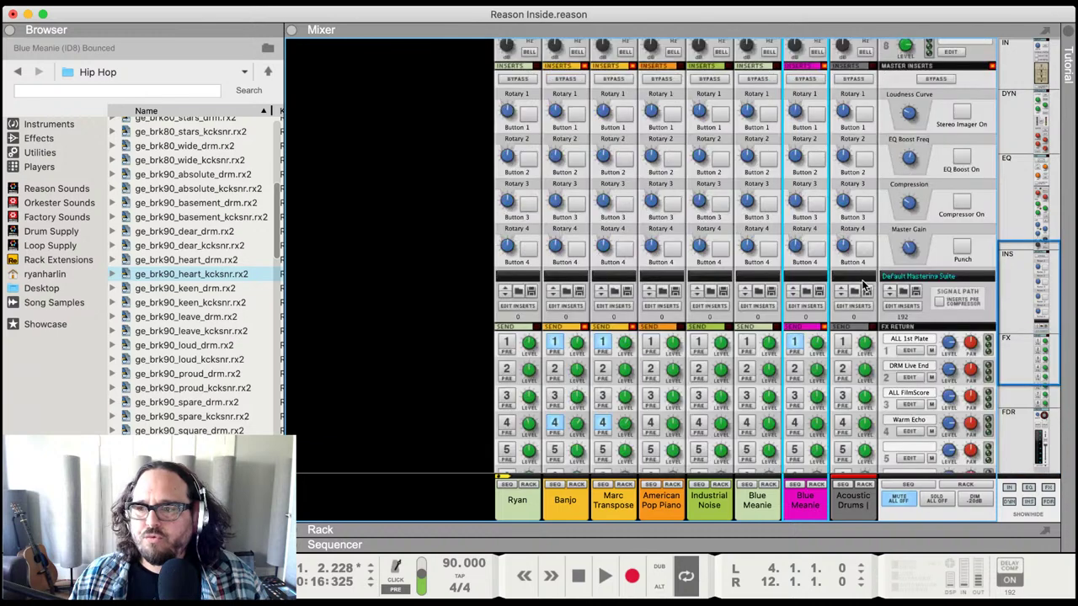
pyautogui.click(845, 341)
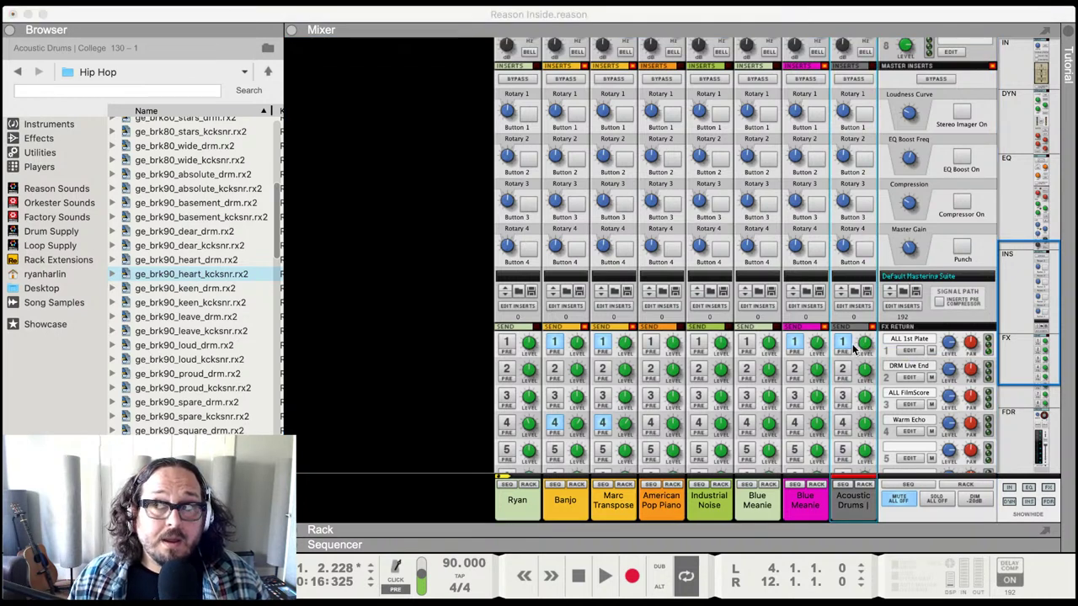
pyautogui.click(843, 342)
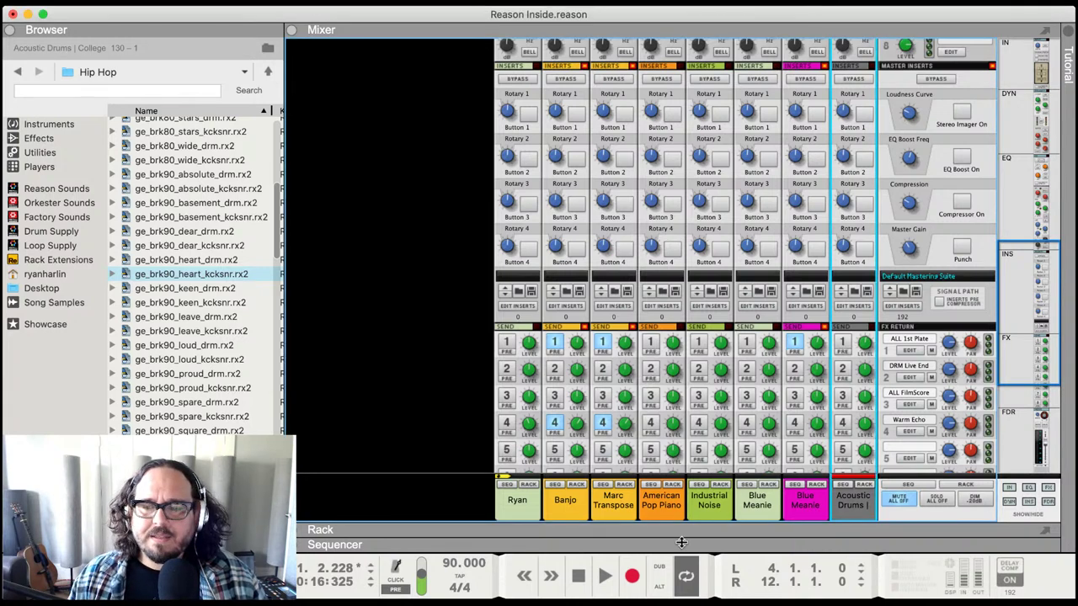
# - Examine the Acoustic Drums track in the sequencer and its sends in the mixer, and return to the rack
pyautogui.moveTo(683, 546); pyautogui.dragTo(720, 320)
pyautogui.moveTo(714, 198); pyautogui.dragTo(714, 187)
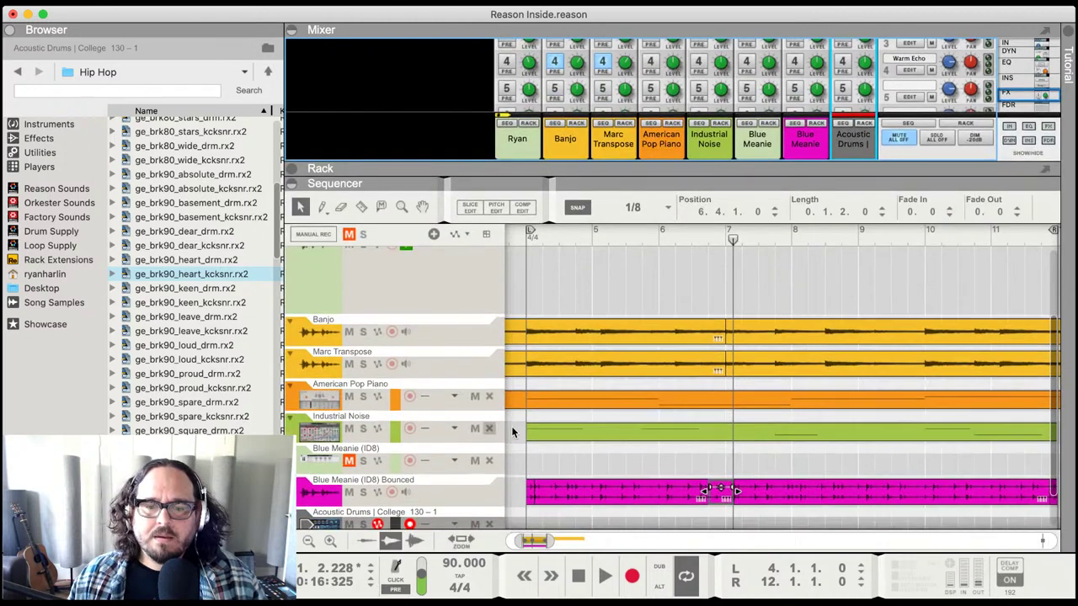
pyautogui.scroll(-1, 511, 426)
pyautogui.press('space')
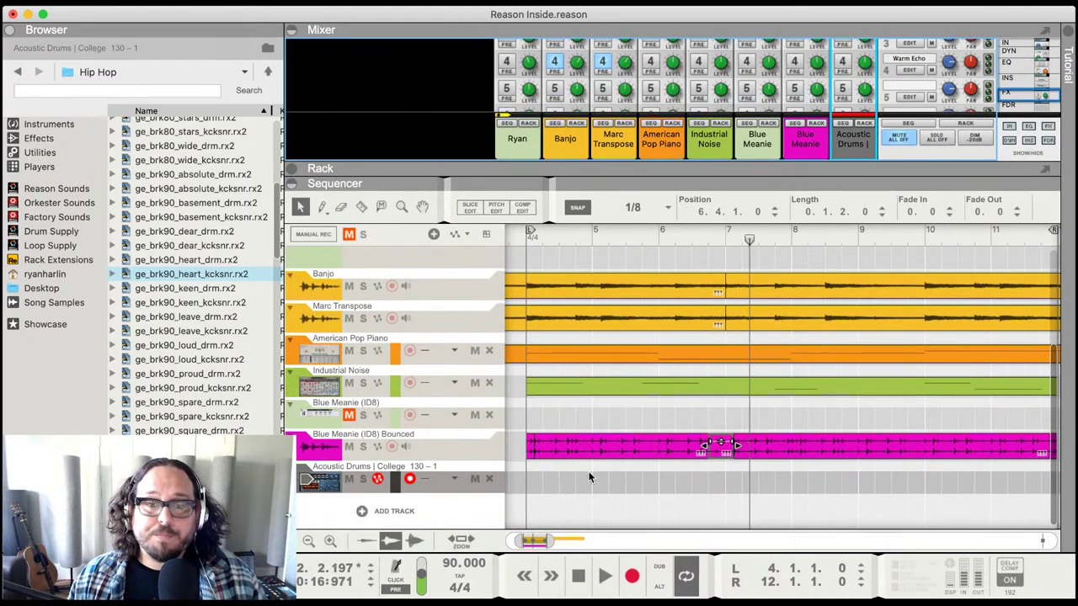
pyautogui.moveTo(745, 172); pyautogui.dragTo(737, 529)
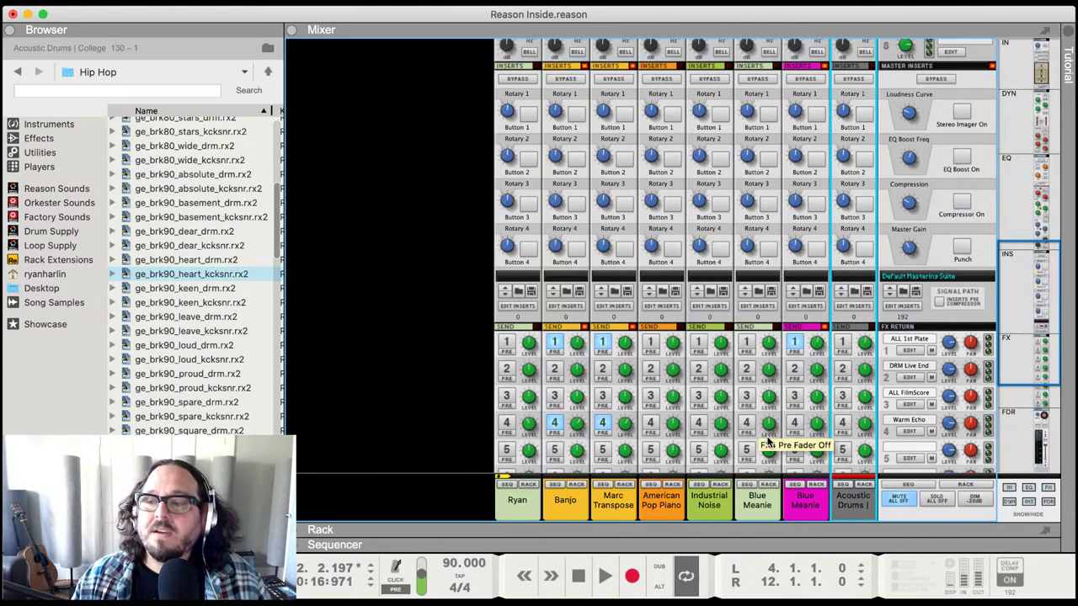
pyautogui.scroll(-2, 775, 362)
pyautogui.scroll(-4, 775, 362)
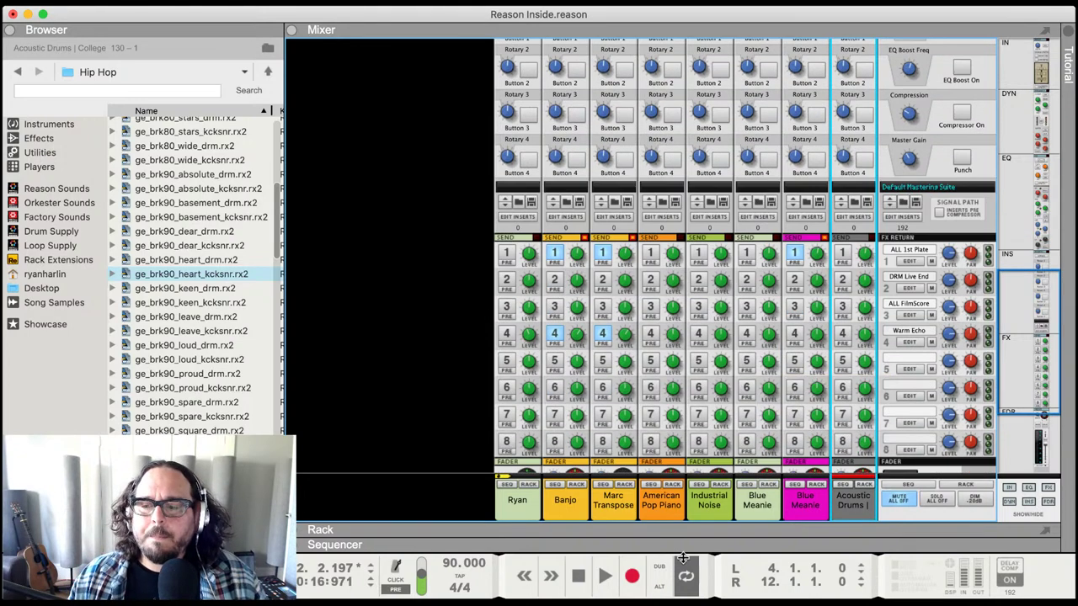
pyautogui.moveTo(674, 477); pyautogui.dragTo(659, 38)
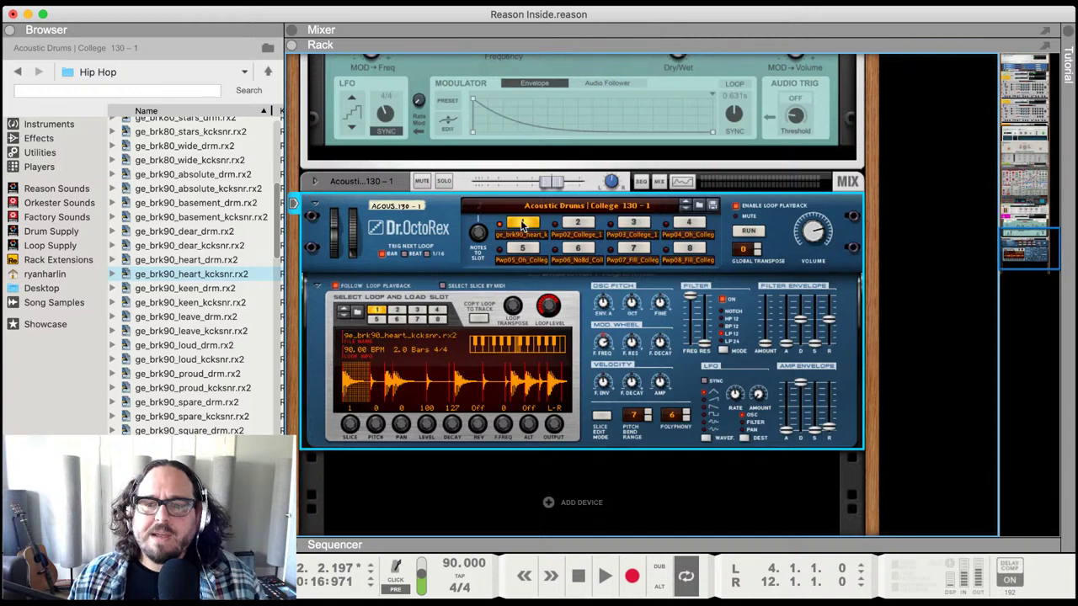
# - Enable Select Slice by MIDI in the Dr. Octo Rex Programmer
pyautogui.scroll(-3, 521, 220)
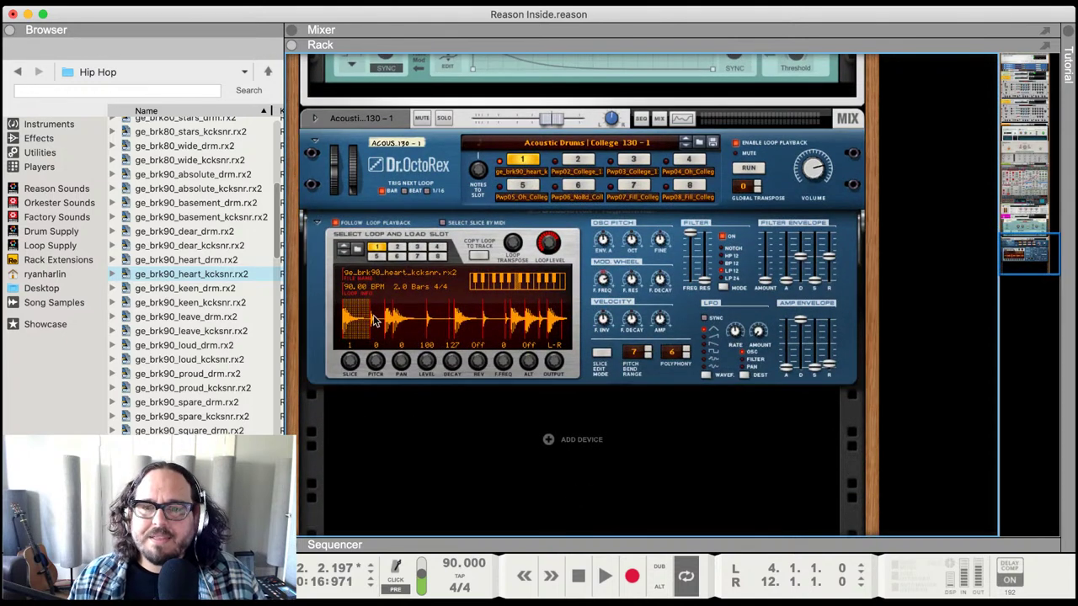
pyautogui.click(431, 223)
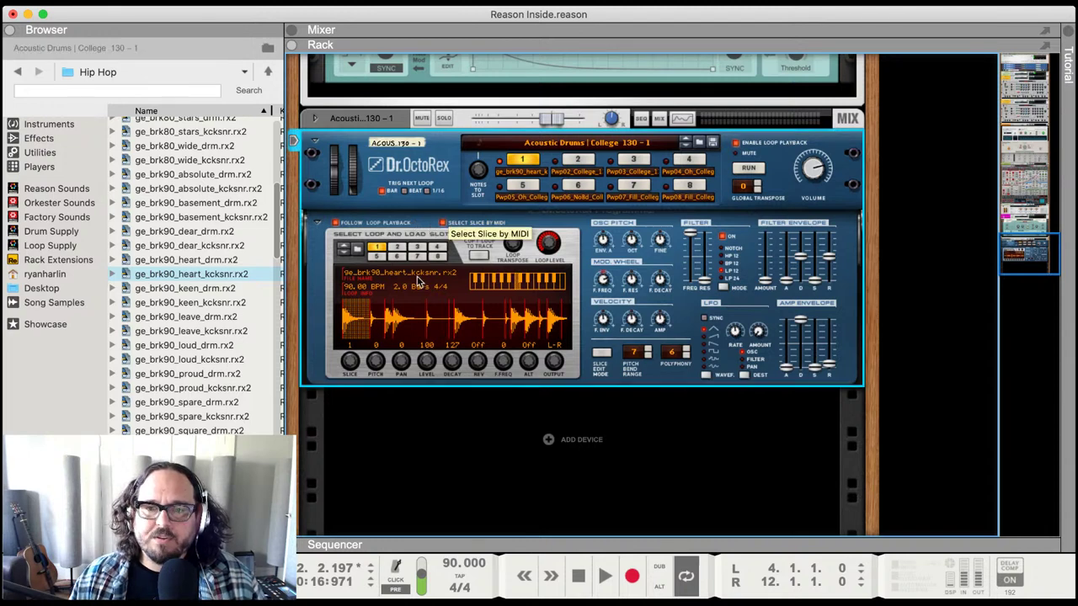
pyautogui.click(366, 459)
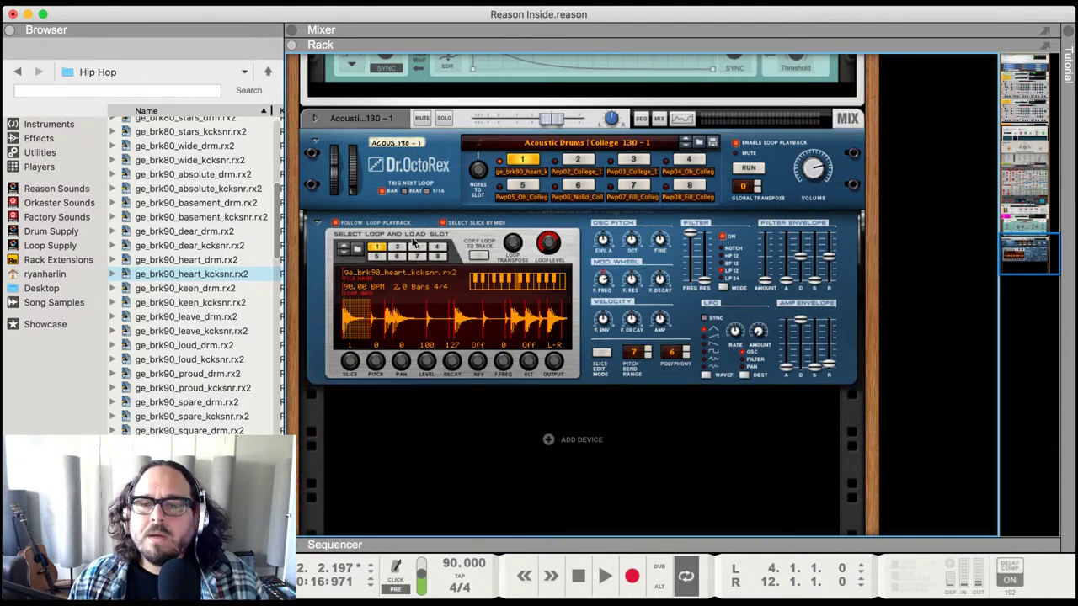
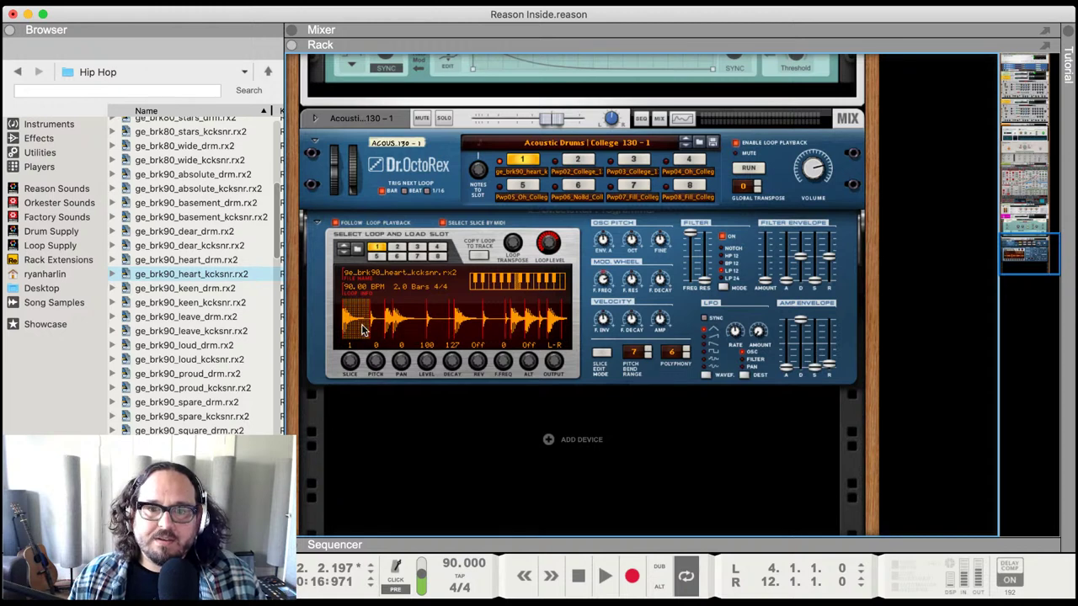
# - Run the heart loop alone and briefly play the song to watch the slice selection follow playback
pyautogui.click(756, 167)
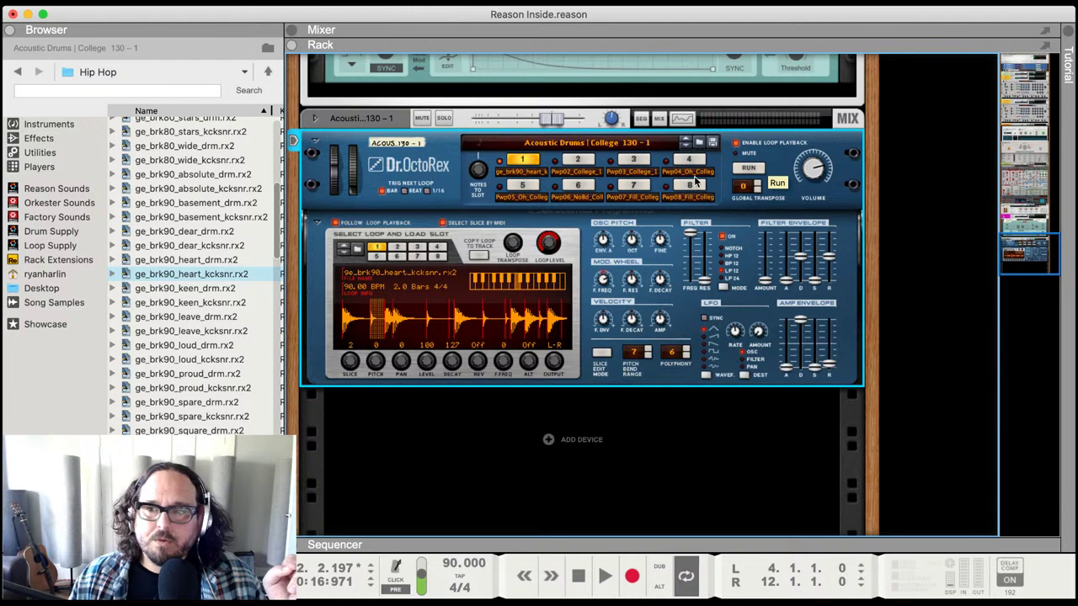
pyautogui.click(750, 168)
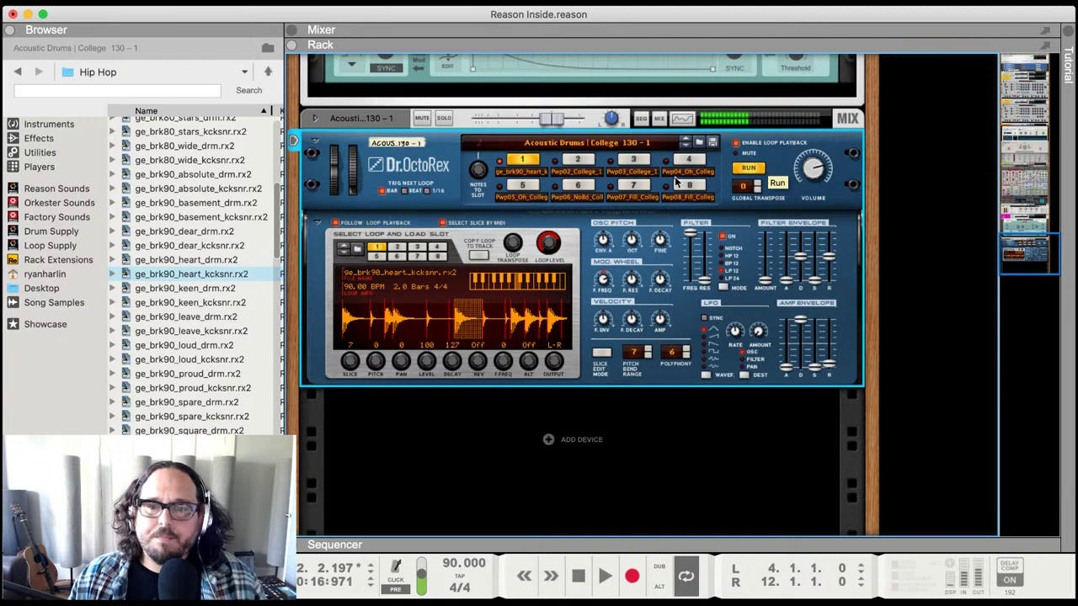
pyautogui.press('space')
pyautogui.press('space')
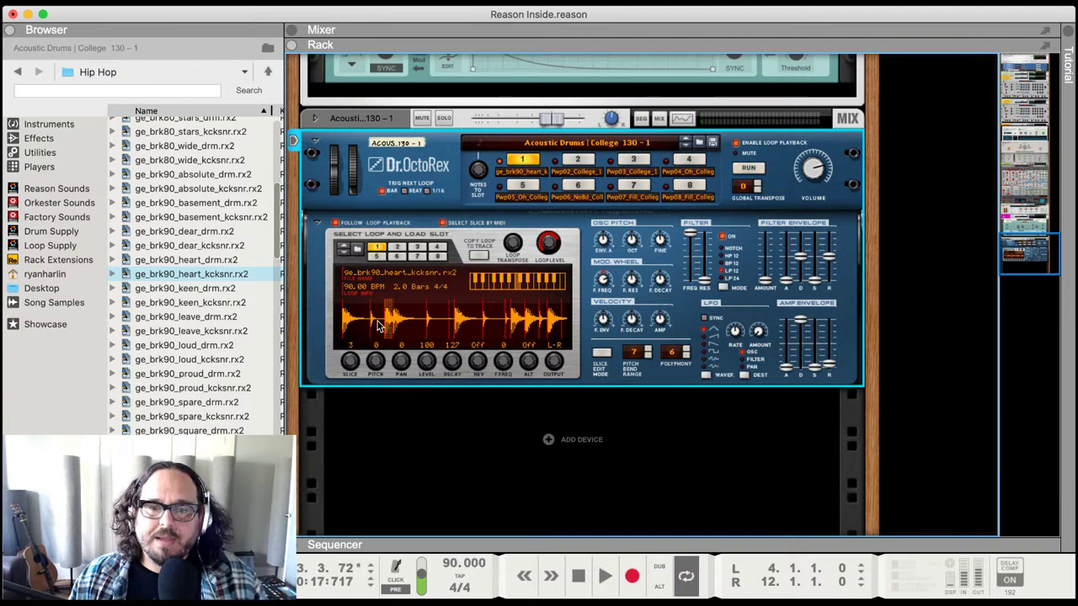
# - Select individual slices across the heart loop's waveform one by one, including slices 5, 9 and 12 and ending on slice 14
pyautogui.click(377, 326)
pyautogui.click(435, 323)
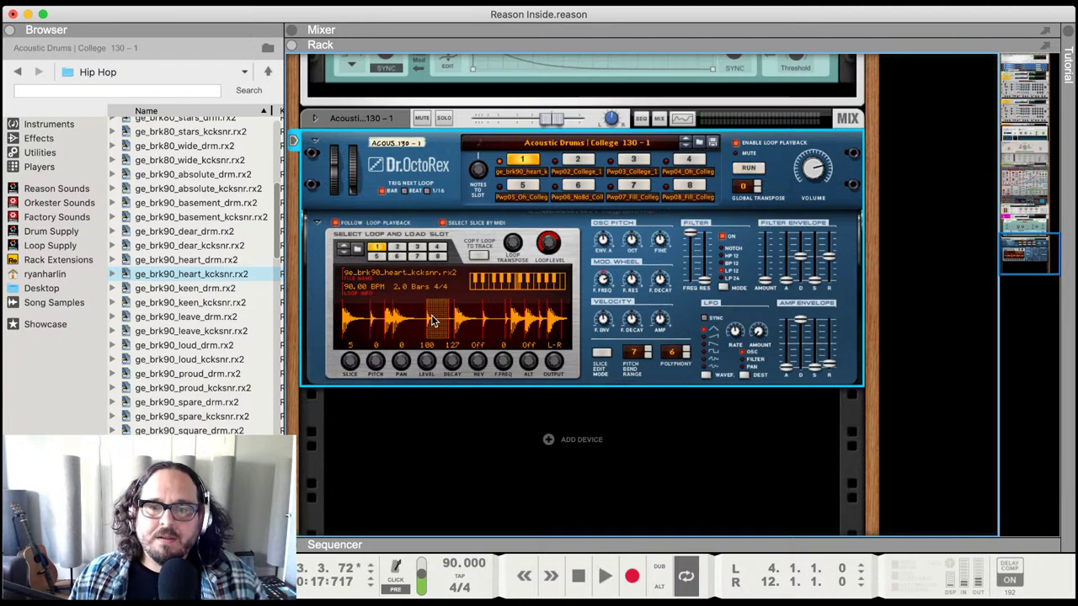
pyautogui.click(497, 327)
pyautogui.click(507, 327)
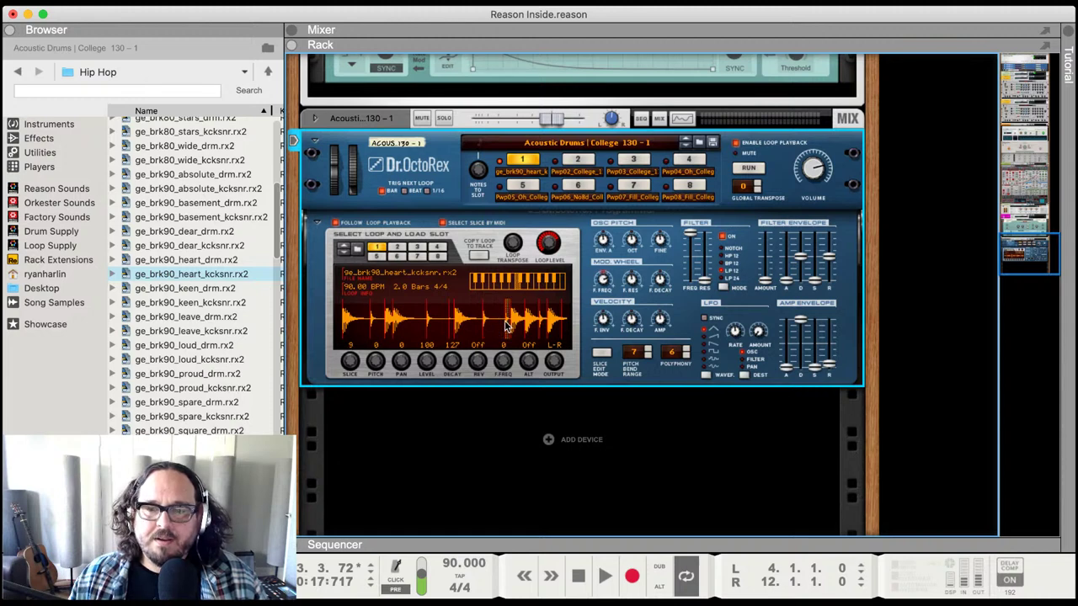
pyautogui.click(543, 325)
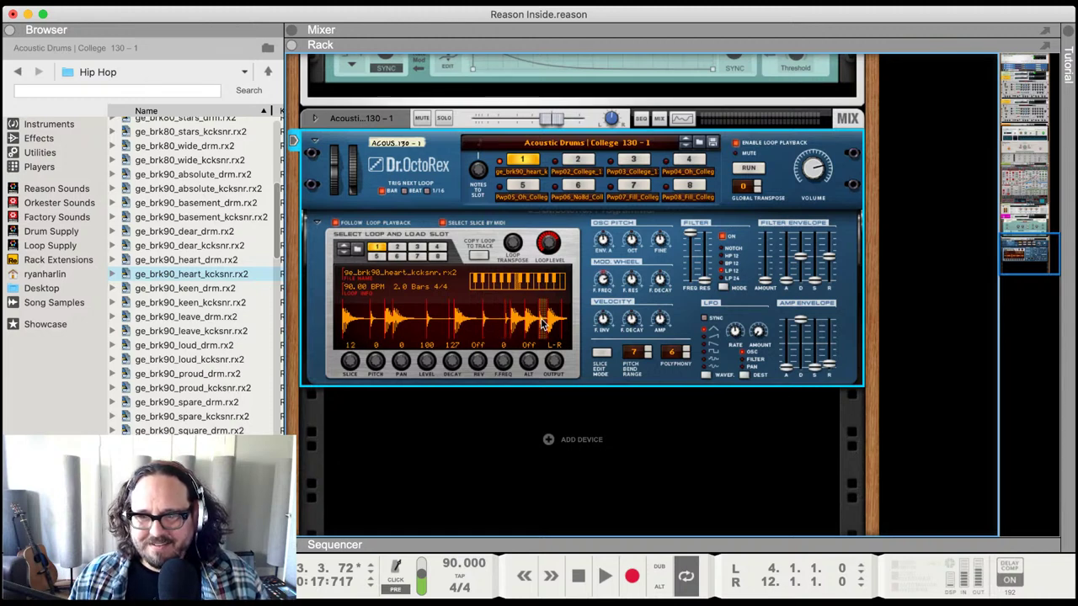
pyautogui.click(566, 325)
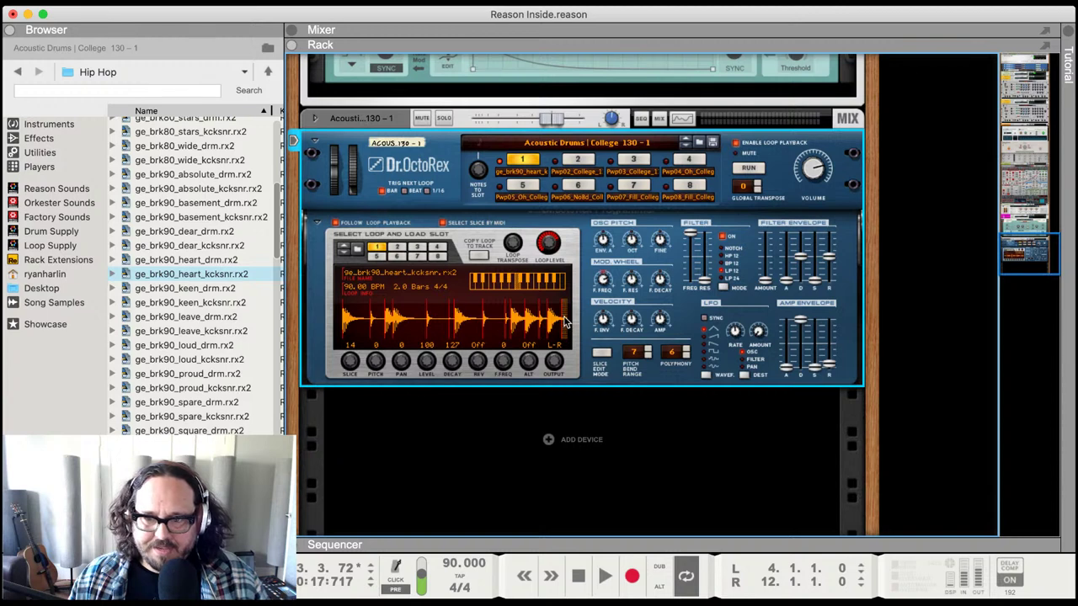
# - Select slice 2 of the heart loop and briefly run the loop alone to listen for the snare hits
pyautogui.click(544, 325)
pyautogui.click(378, 326)
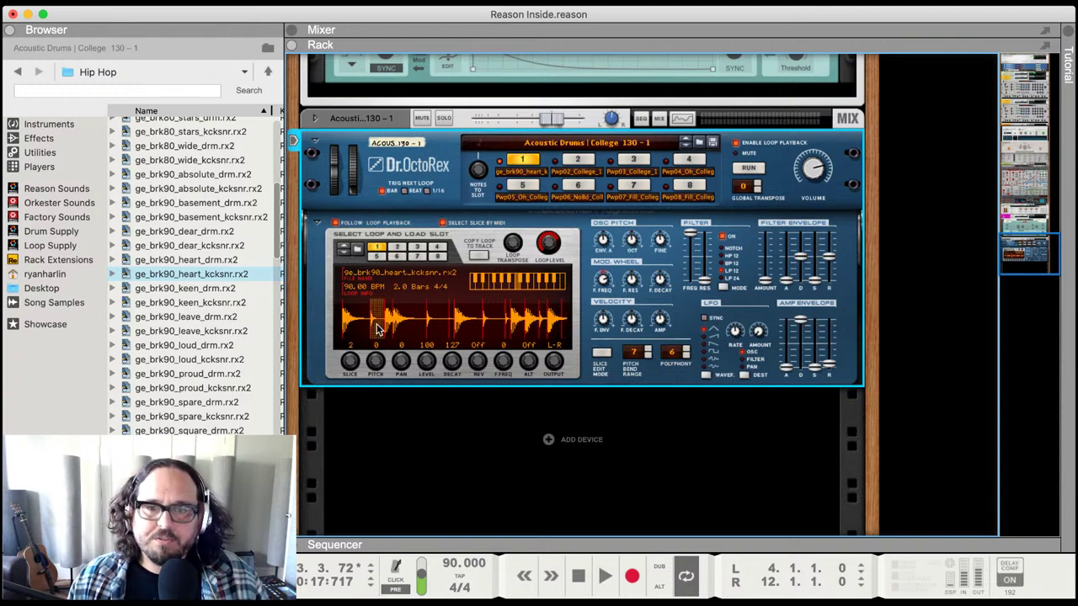
pyautogui.click(755, 168)
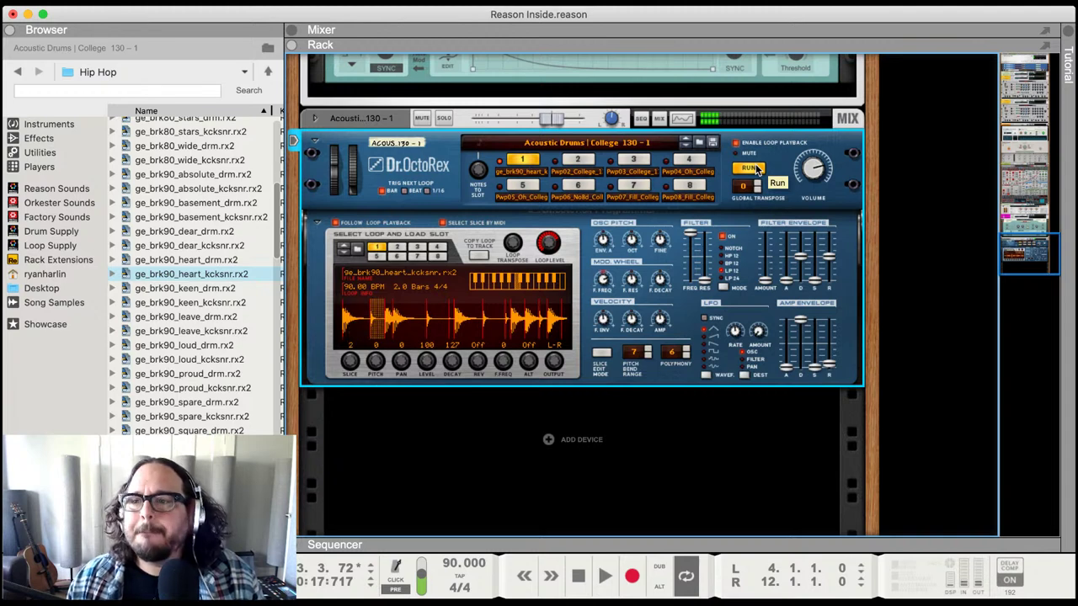
pyautogui.click(755, 169)
pyautogui.click(349, 331)
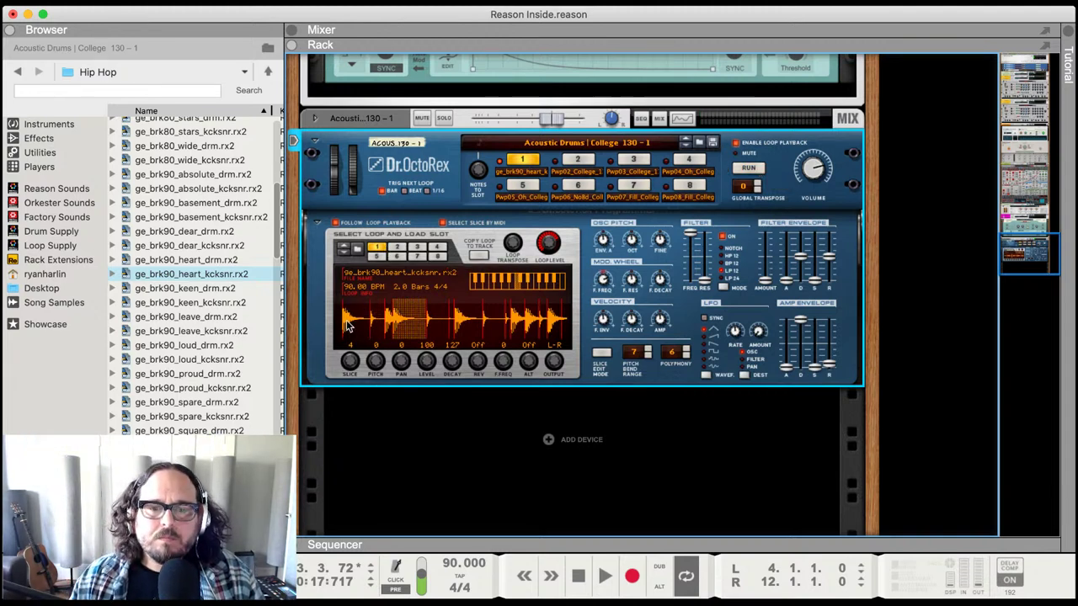
# - Turn on Slice Edit Mode, browse the Pitch and Pan slice parameters, and choose the Out parameter for editing
pyautogui.click(601, 354)
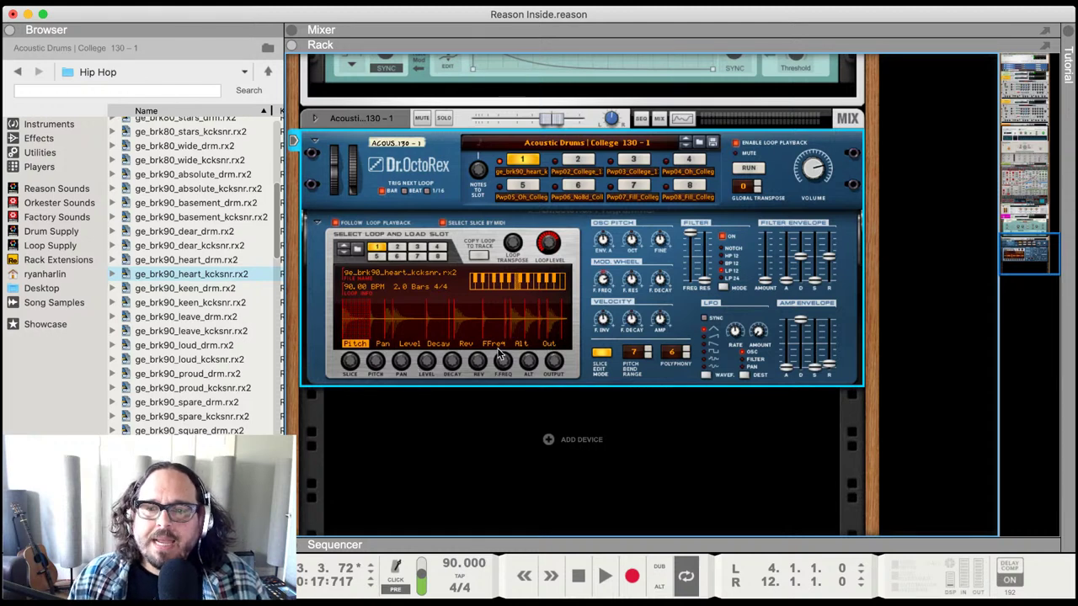
pyautogui.click(550, 345)
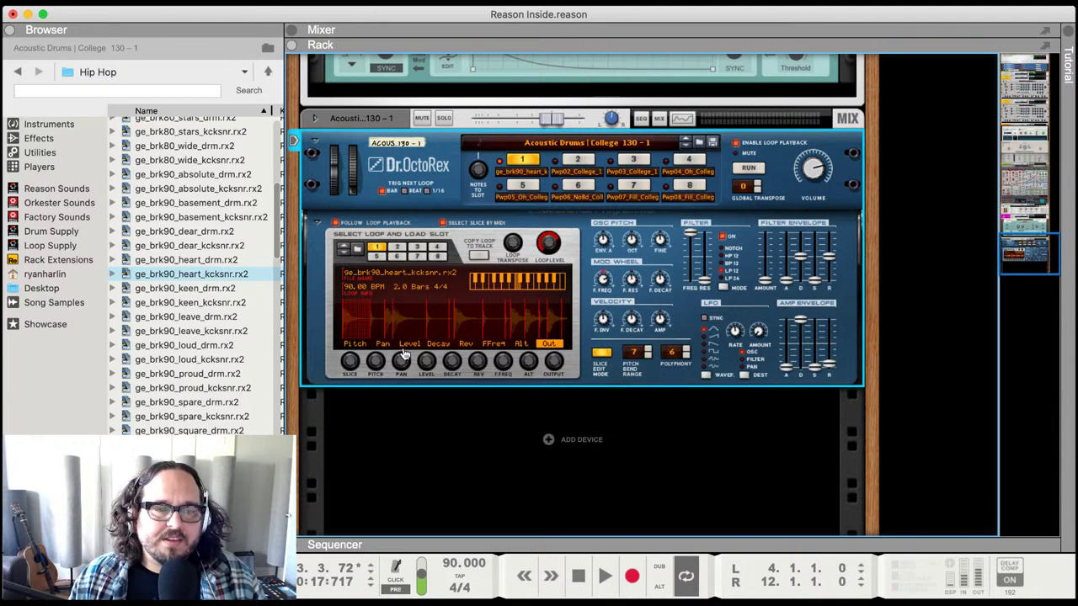
pyautogui.click(364, 381)
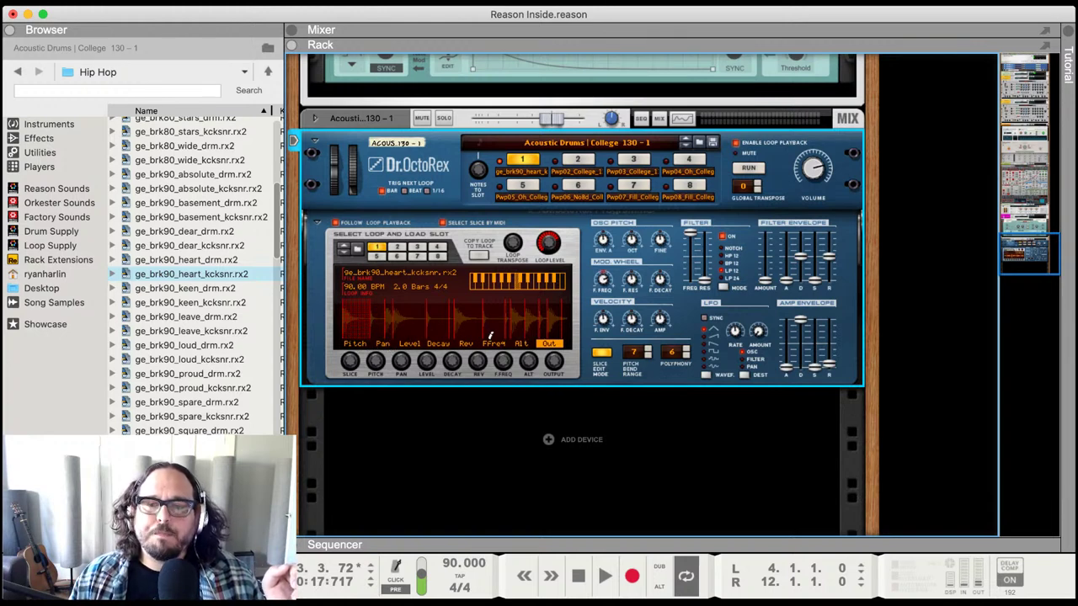
pyautogui.click(362, 345)
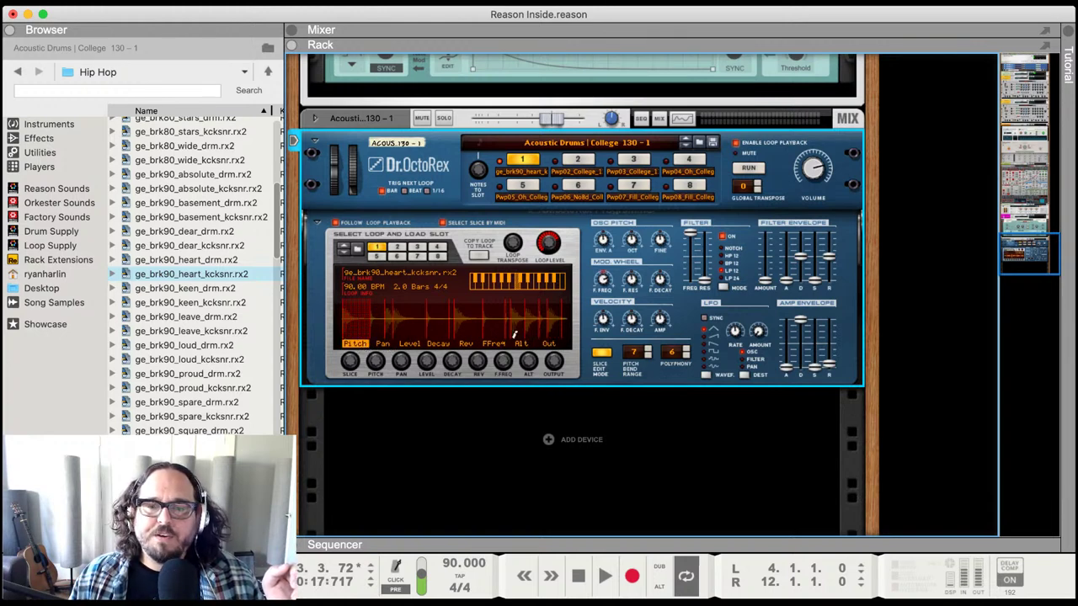
pyautogui.click(385, 345)
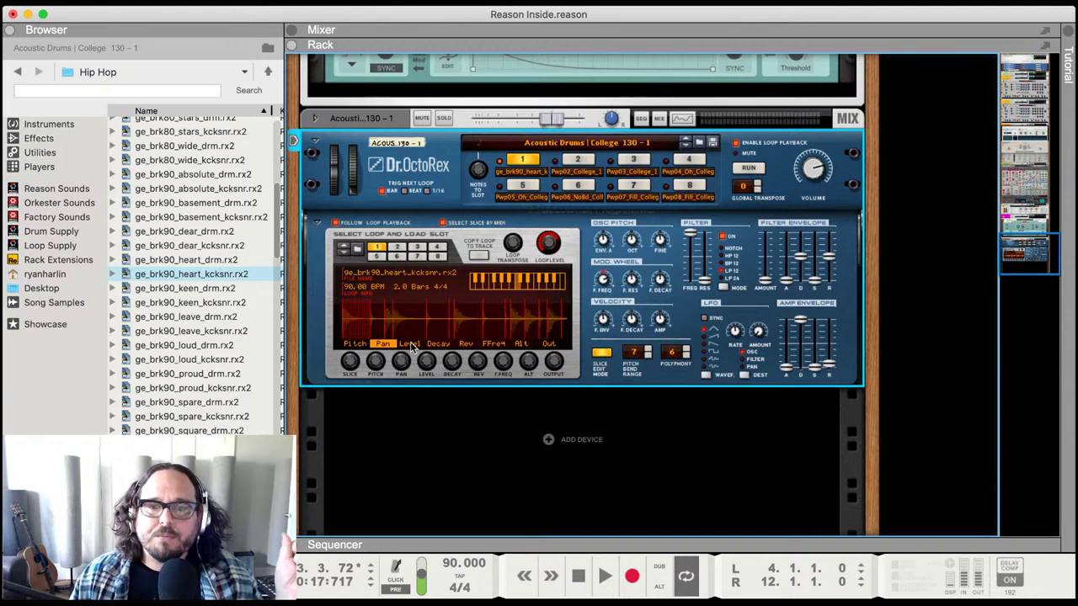
pyautogui.click(550, 345)
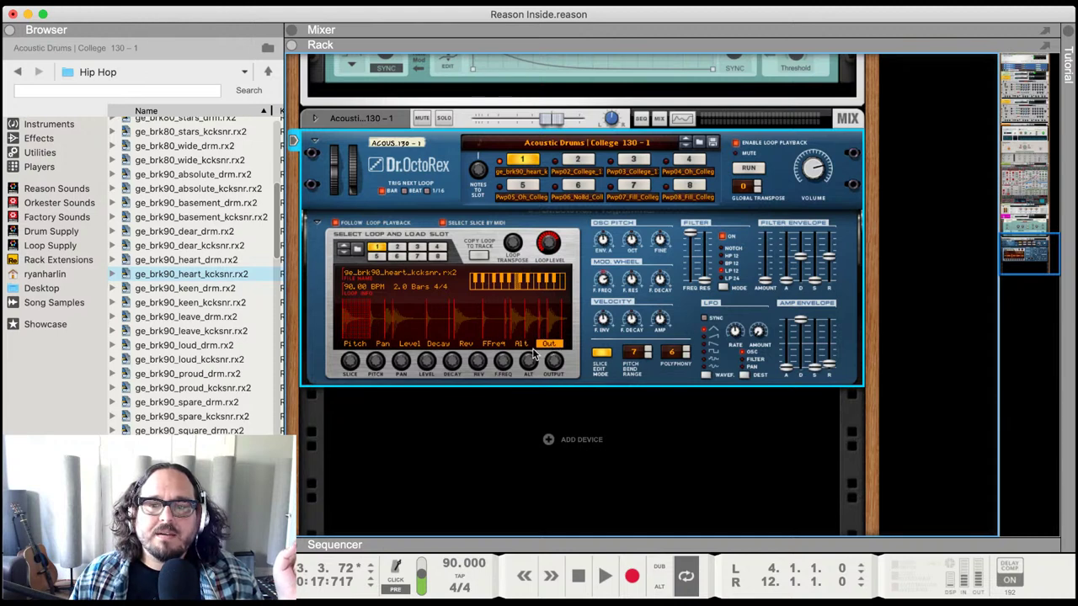
# - Assign the snare slices across the heart loop, including slices 2 and 9, to output 3-4 and leave Slice Edit Mode
pyautogui.click(380, 334)
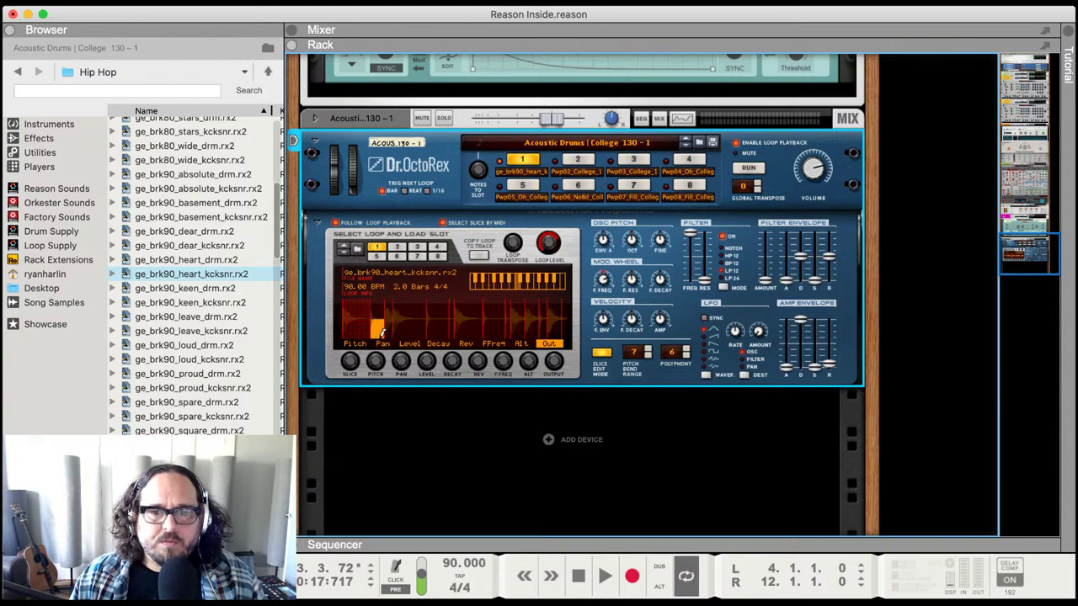
pyautogui.moveTo(378, 354)
pyautogui.mouseDown()
pyautogui.moveTo(378, 304)
pyautogui.moveTo(378, 350)
pyautogui.moveTo(387, 301)
pyautogui.moveTo(379, 329)
pyautogui.moveTo(392, 358)
pyautogui.mouseUp()
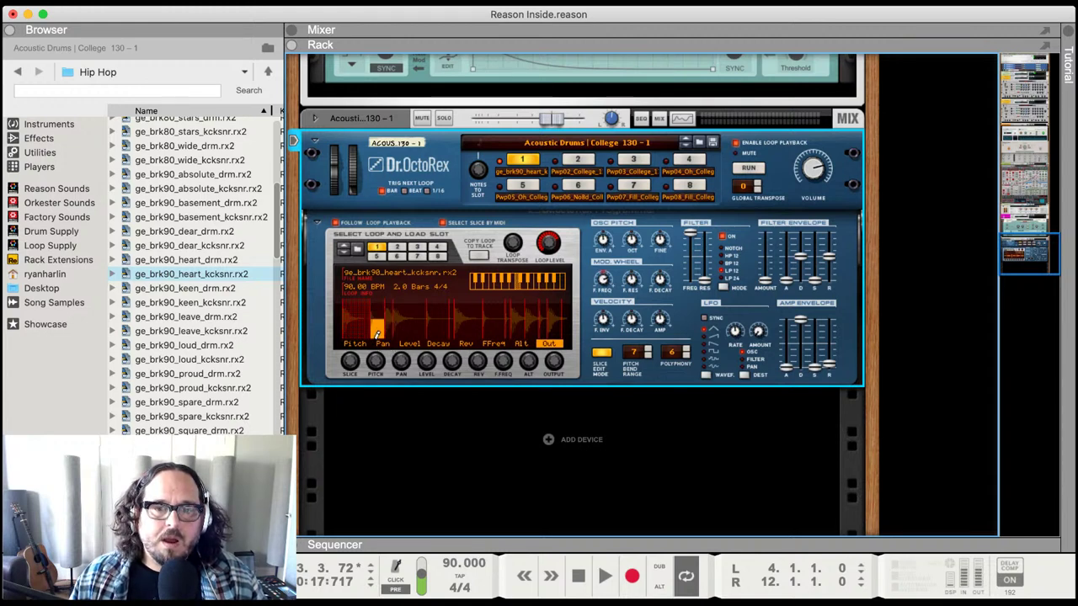
pyautogui.moveTo(379, 318); pyautogui.dragTo(494, 333)
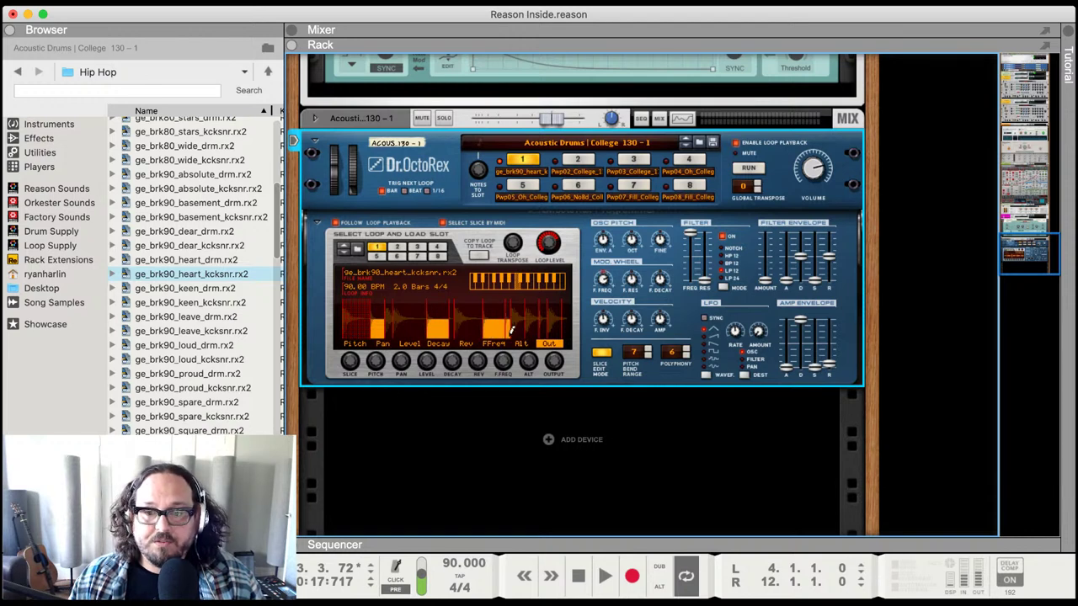
pyautogui.moveTo(546, 330); pyautogui.dragTo(573, 320)
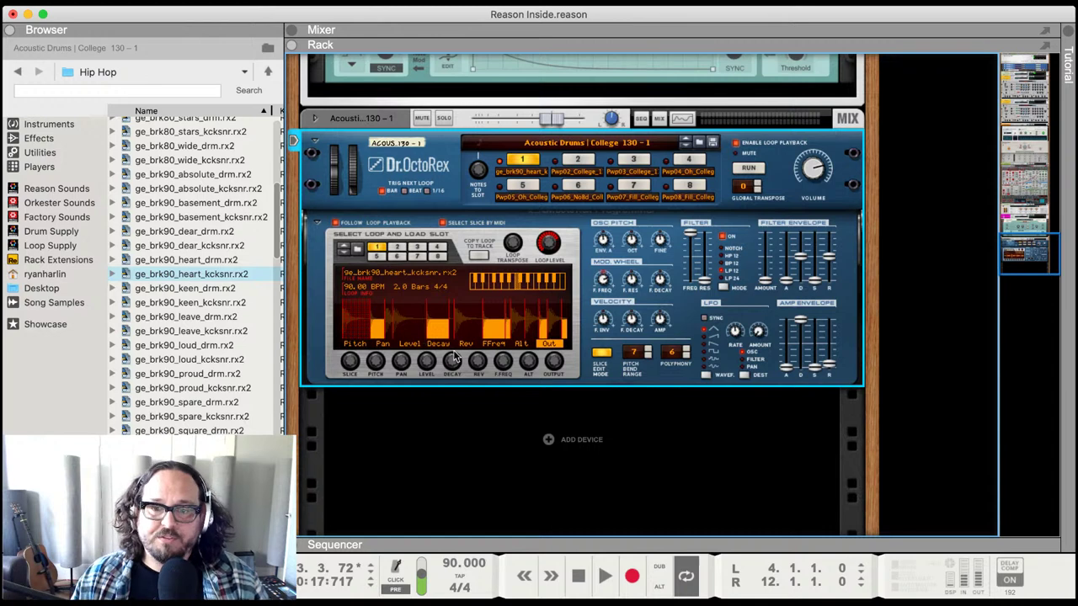
pyautogui.click(603, 352)
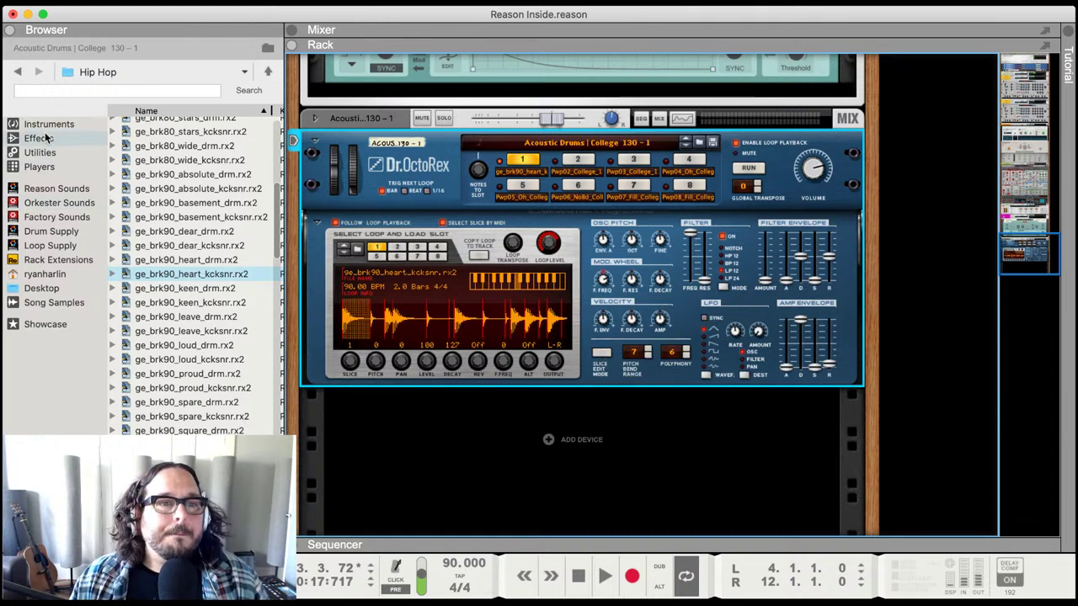
# - Add a Mix Channel below Dr. Octo Rex and cable slice outputs 3 and 4 to its left and right inputs
pyautogui.click(82, 155)
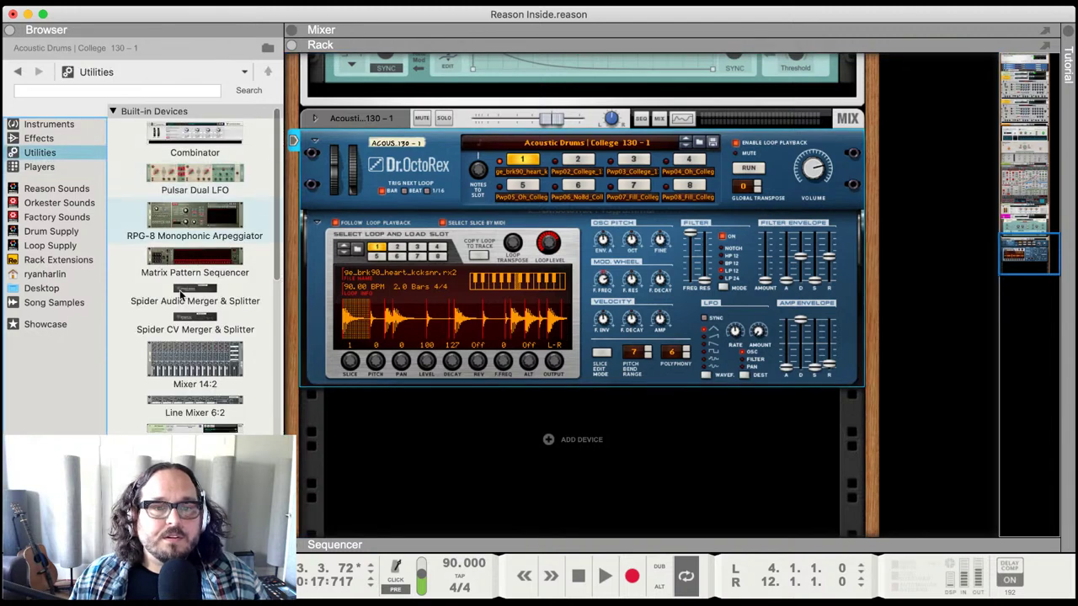
pyautogui.moveTo(192, 430); pyautogui.dragTo(409, 449)
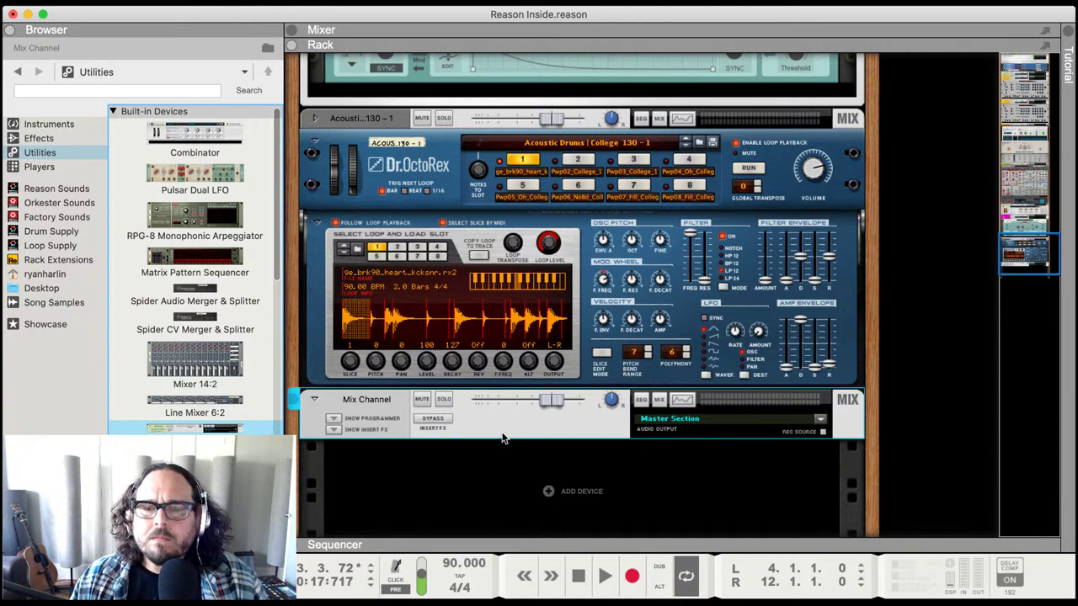
pyautogui.press('Tab')
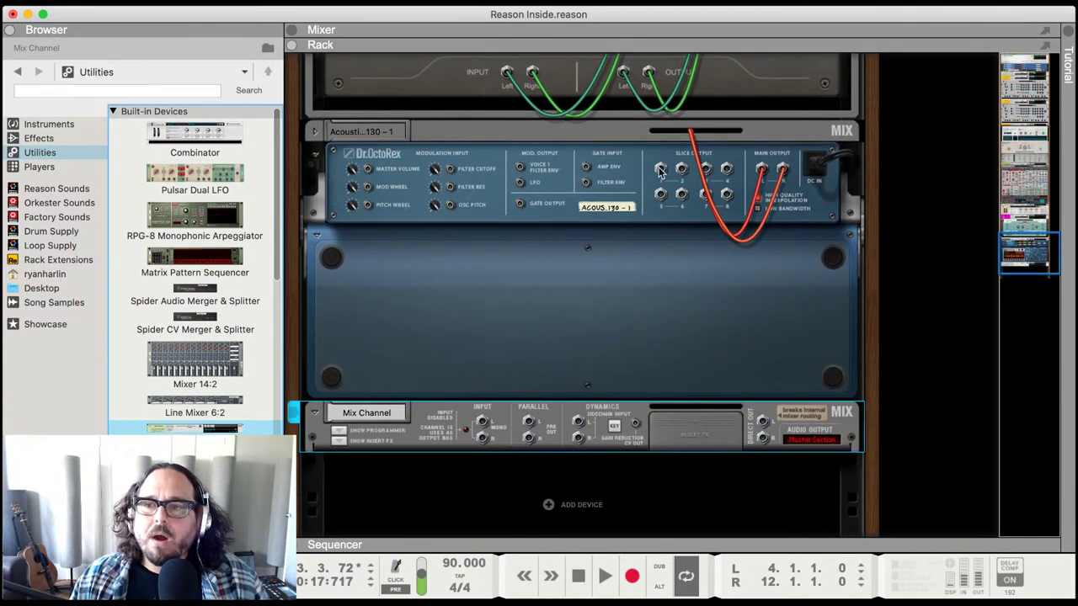
pyautogui.moveTo(660, 168); pyautogui.dragTo(551, 349)
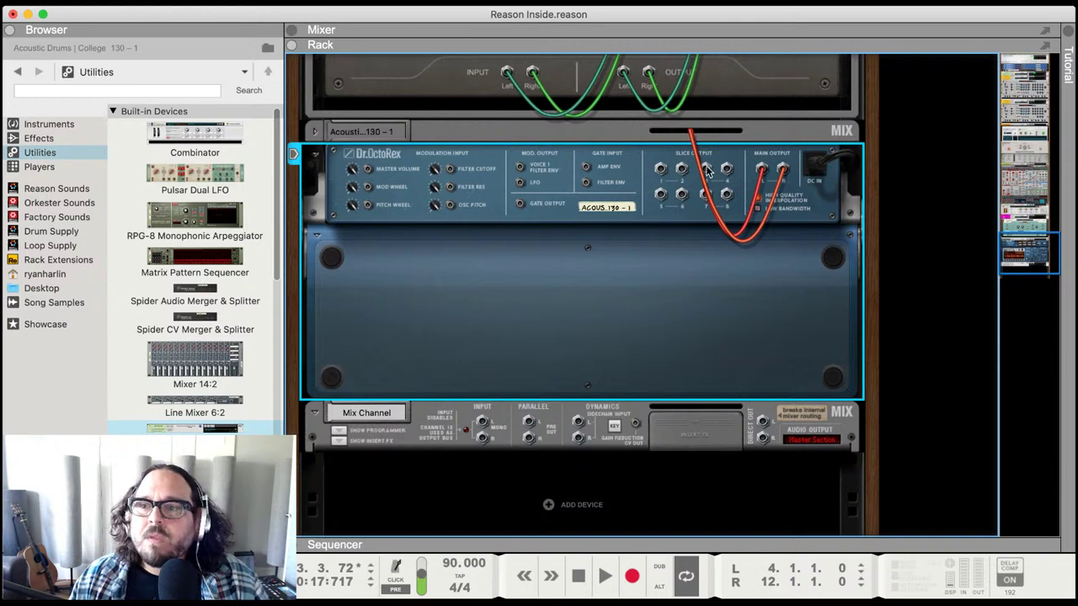
pyautogui.moveTo(706, 168); pyautogui.dragTo(482, 421)
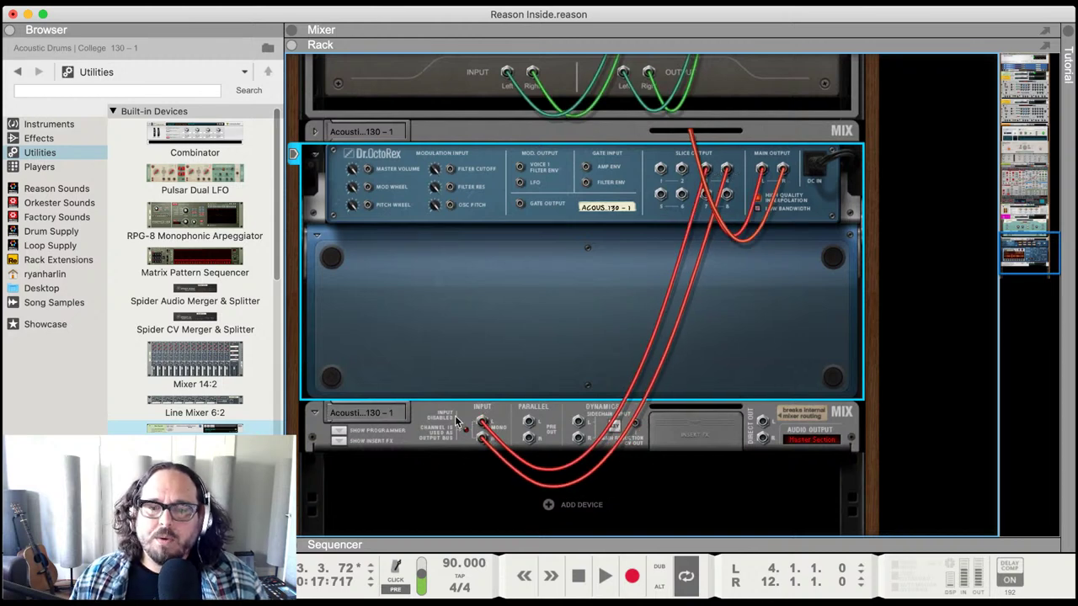
pyautogui.press('Tab')
# - Rename the new mix channel Snare and mute it
pyautogui.click(372, 416)
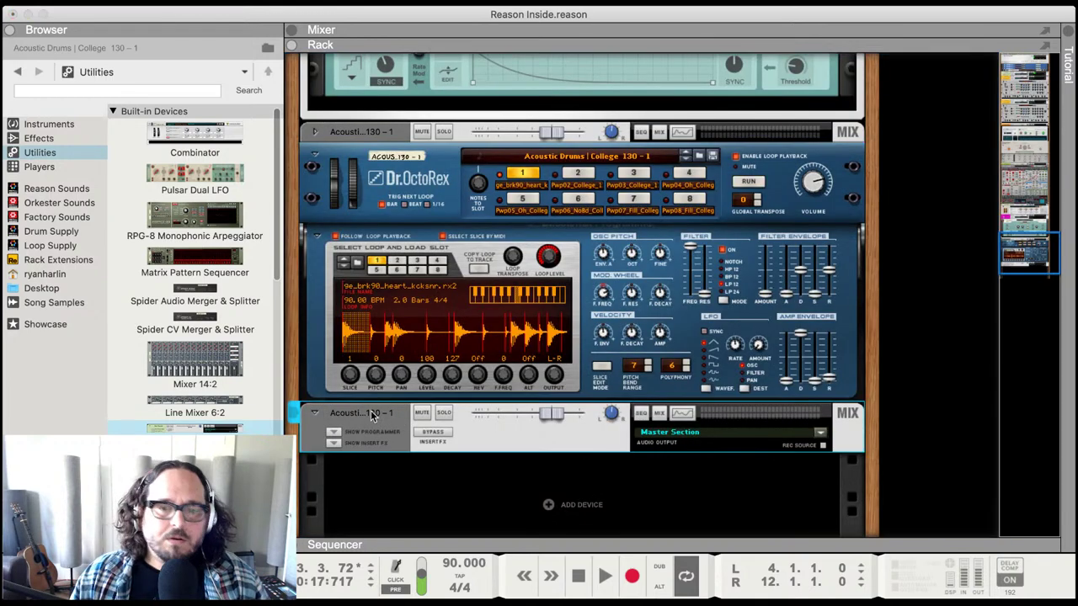
pyautogui.write('Snare')
pyautogui.press('Return')
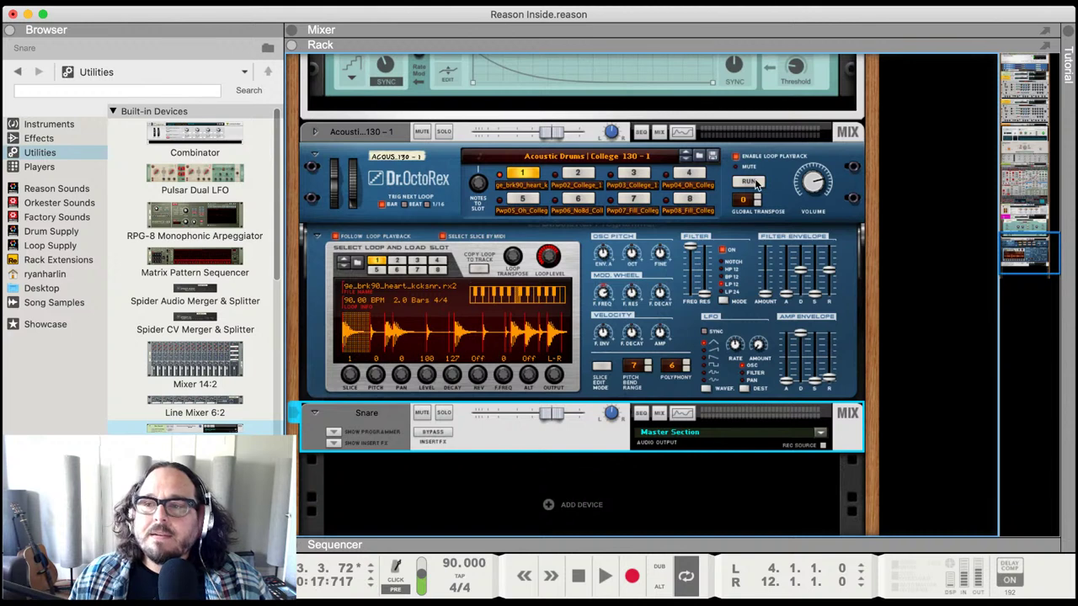
pyautogui.click(422, 412)
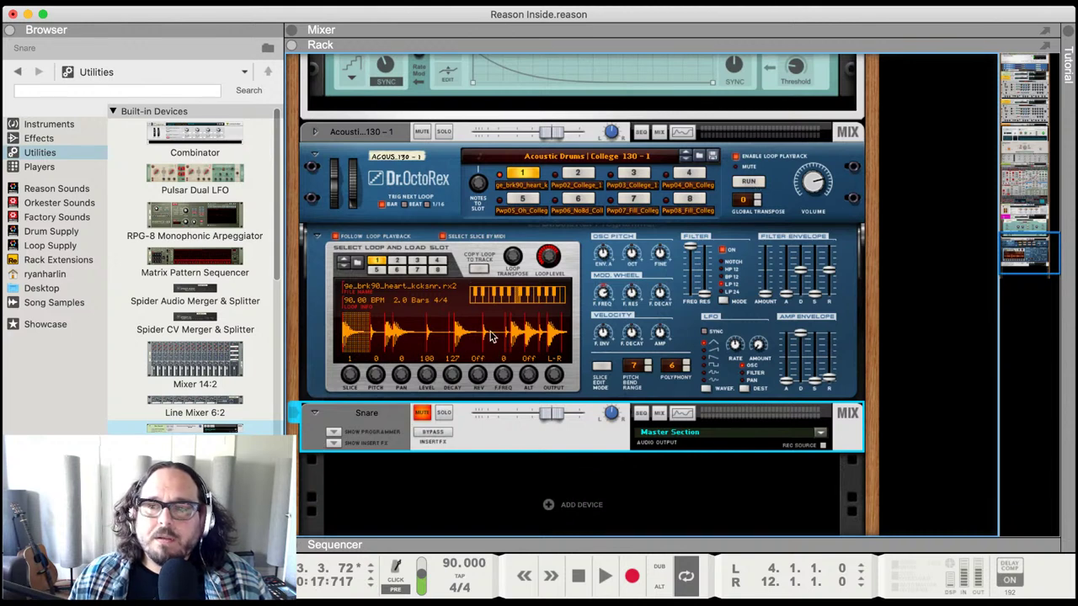
# - Run the heart loop with the Snare channel muted, inspect slices 6 and 9, and play the song briefly before stopping
pyautogui.click(752, 180)
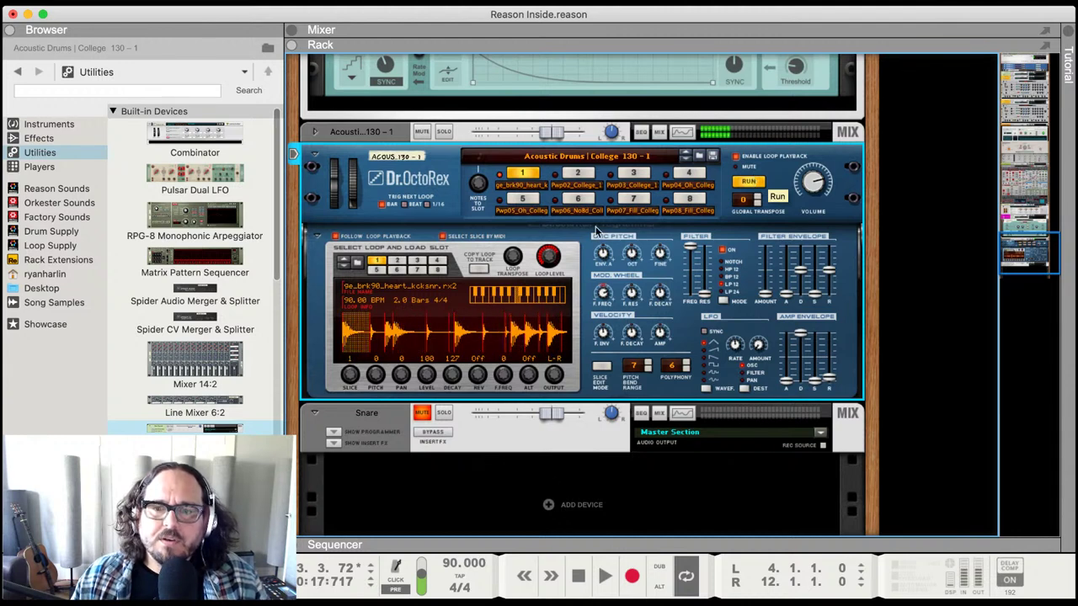
pyautogui.click(453, 340)
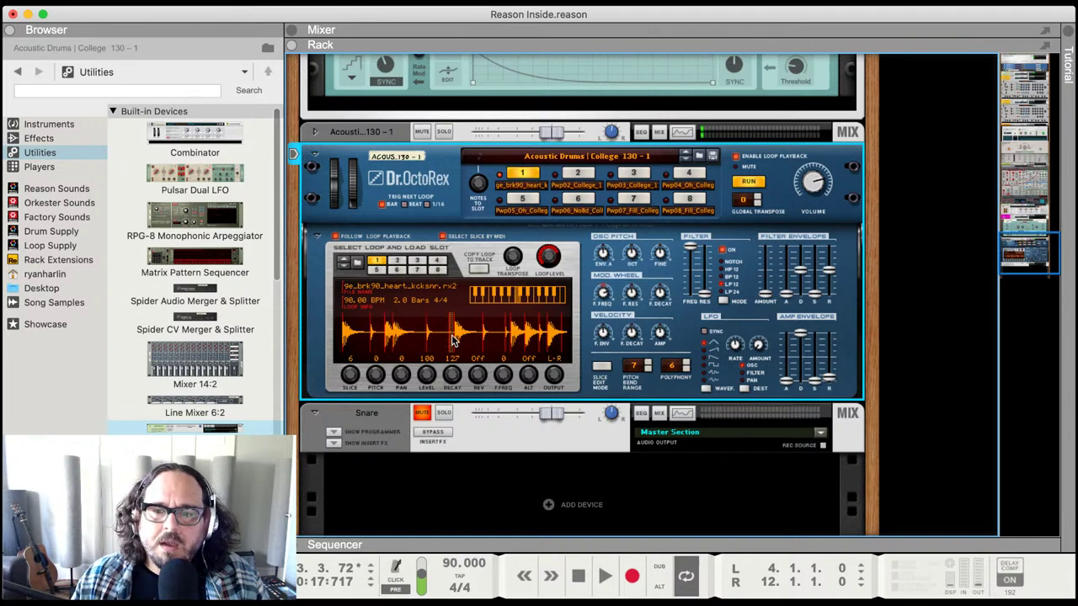
pyautogui.click(506, 337)
pyautogui.press('space')
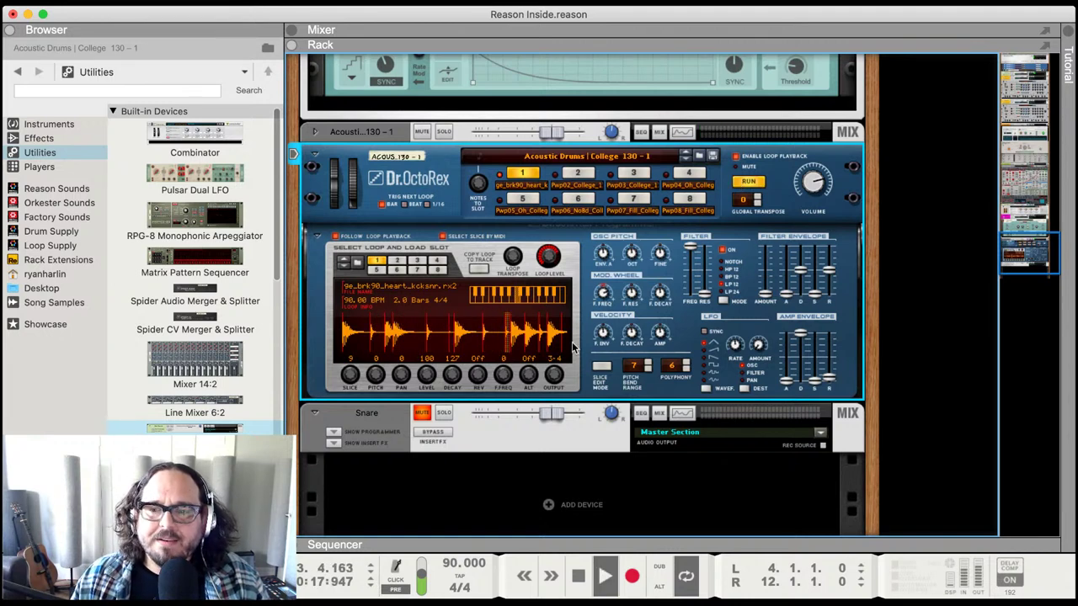
pyautogui.press('space')
# - Review the slice output assignments in Slice Edit Mode and run the loop again without the snare
pyautogui.click(602, 366)
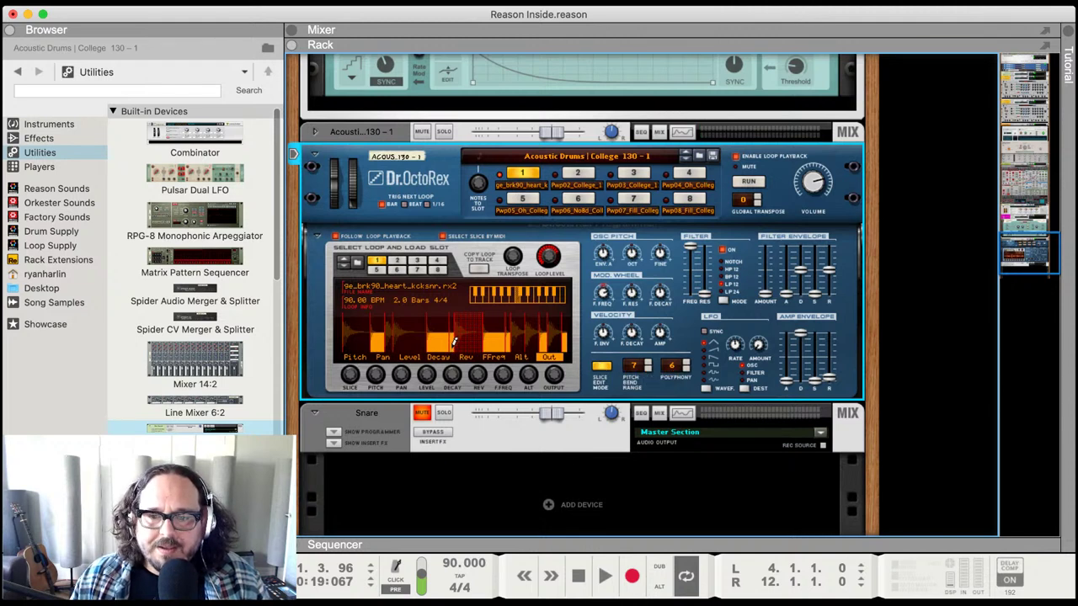
pyautogui.click(603, 368)
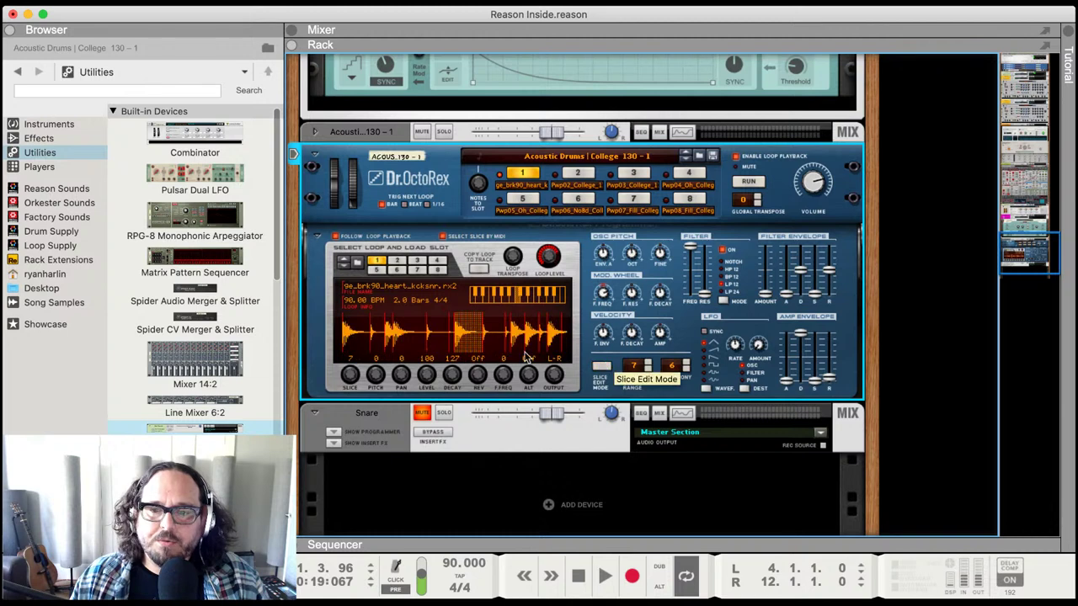
pyautogui.click(752, 182)
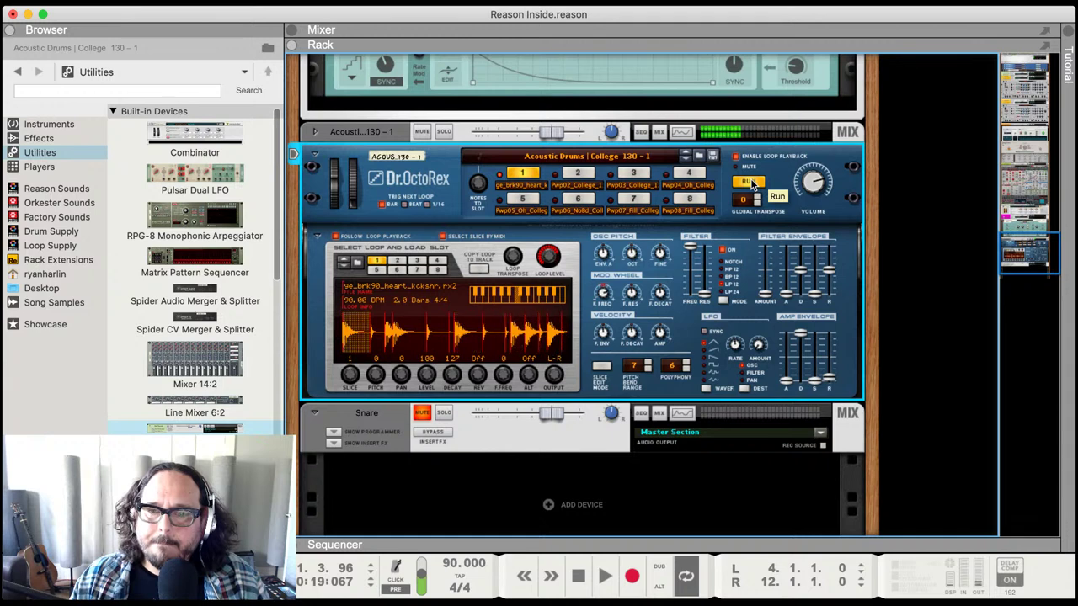
pyautogui.click(750, 182)
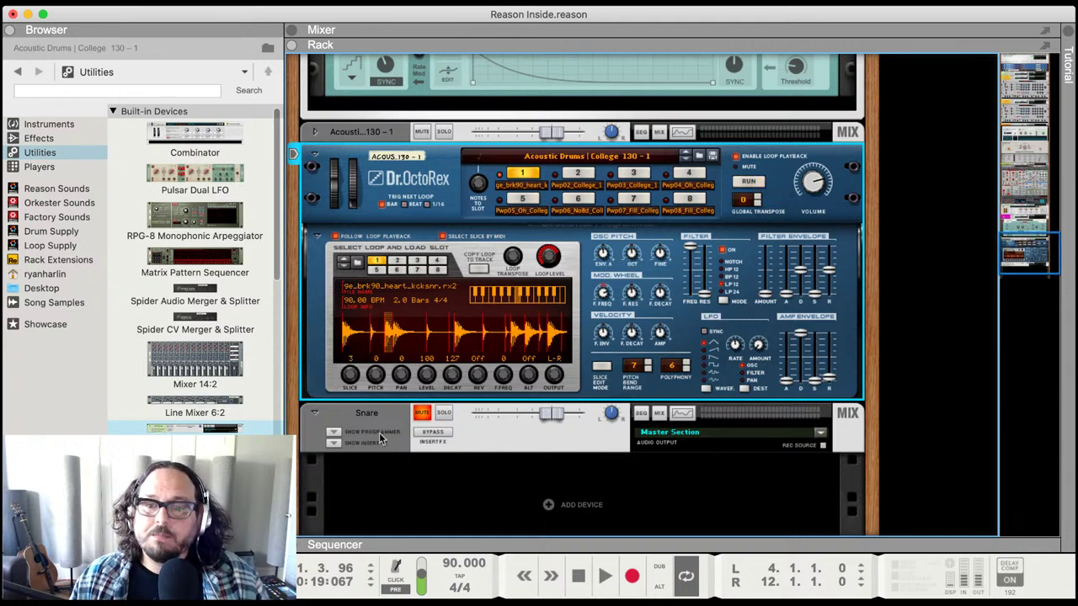
# - Solo the Snare channel while running the loop to hear only its slices, and turn the solo off
pyautogui.click(423, 416)
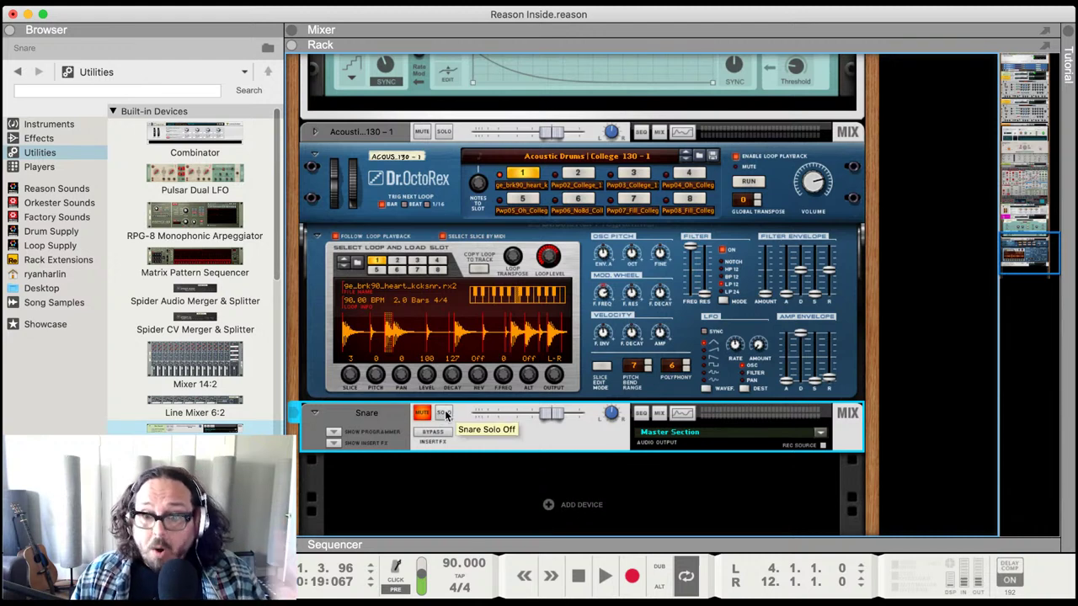
pyautogui.click(445, 415)
pyautogui.click(742, 181)
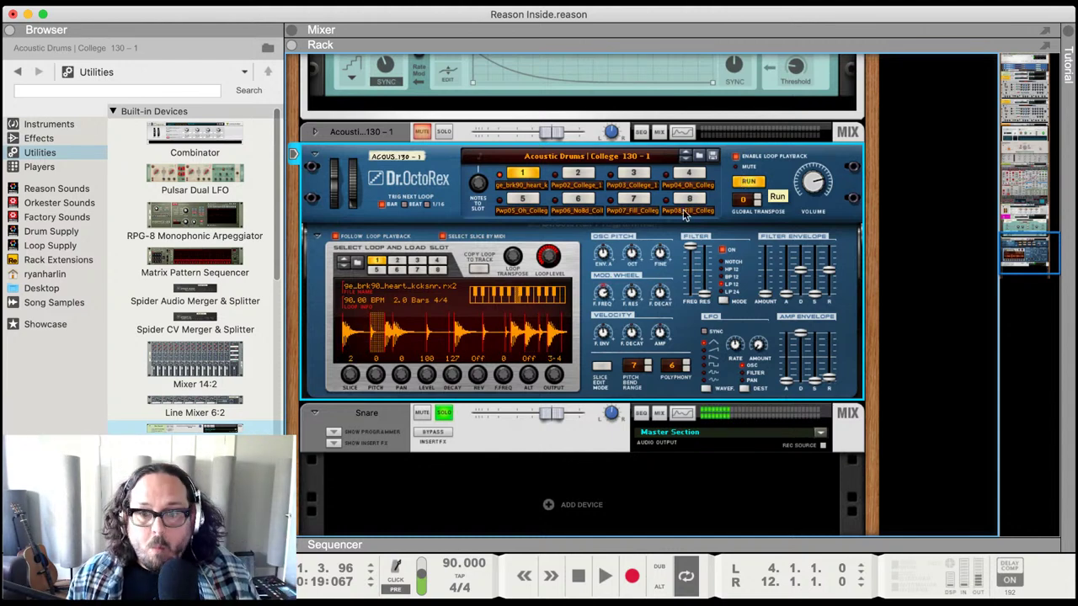
pyautogui.click(445, 413)
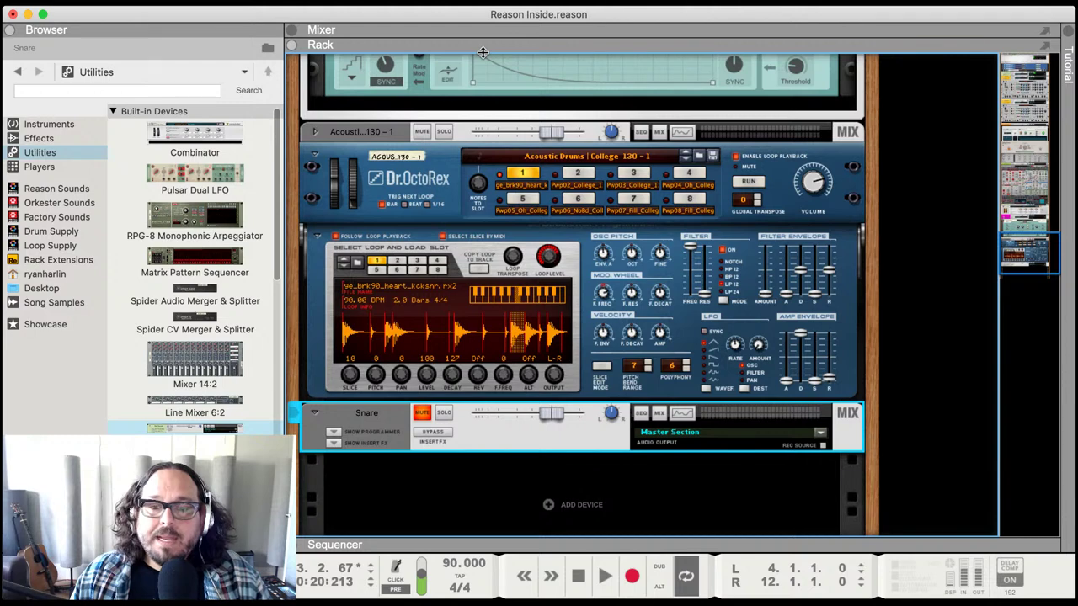
# - Unmute the Snare channel in the mixer and turn on its FX1 send to the ALL 1st Plate reverb
pyautogui.moveTo(483, 52); pyautogui.dragTo(561, 555)
pyautogui.scroll(-5, 901, 354)
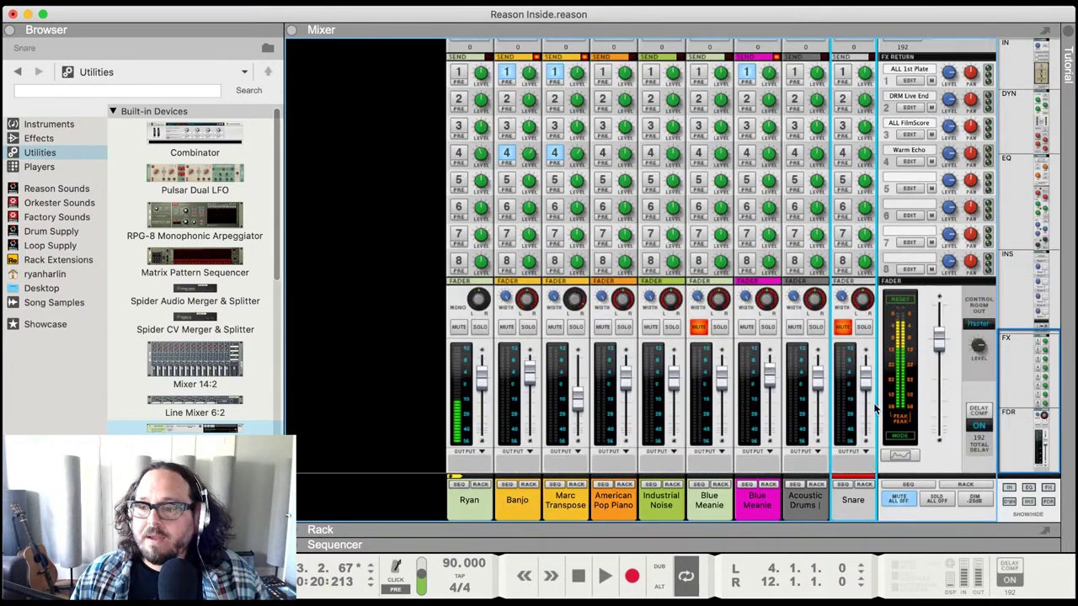
pyautogui.scroll(1, 843, 324)
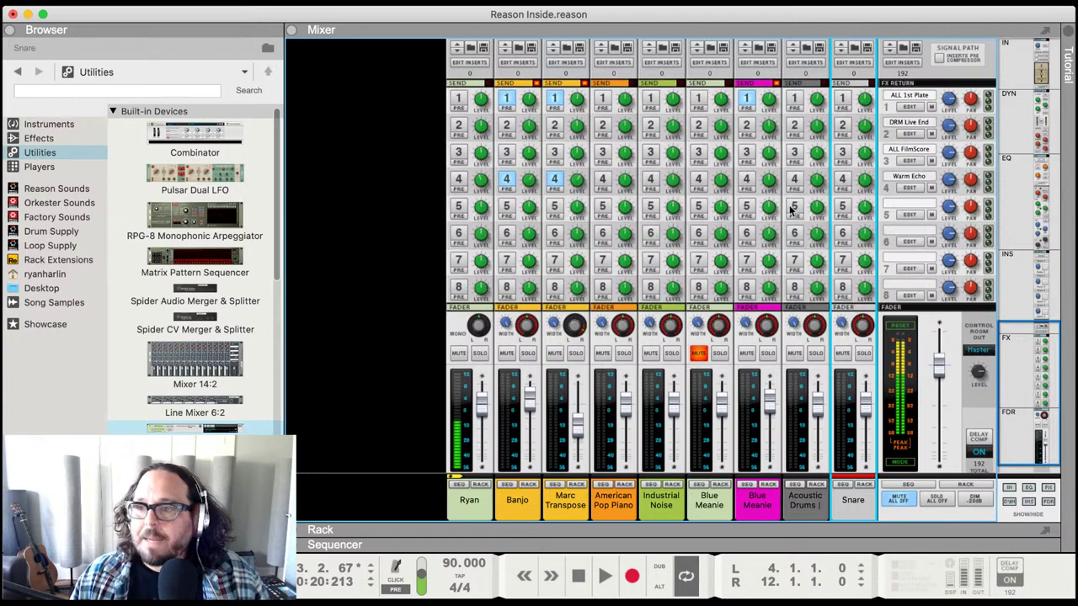
pyautogui.click(843, 99)
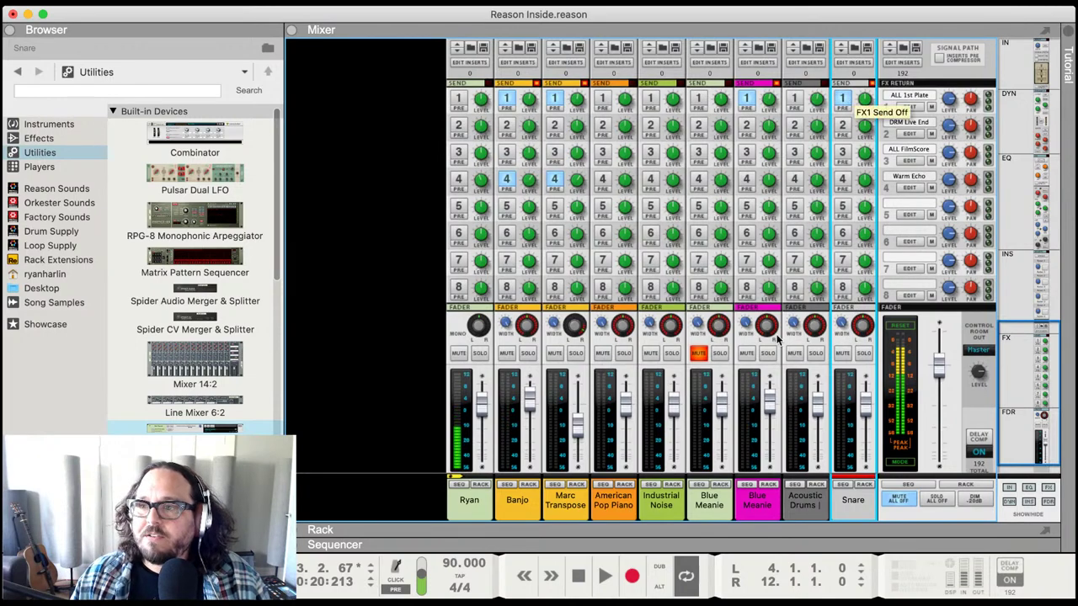
# - Solo the first audio channel, Acoustic Drums and Snare, and play the loop briefly to hear the snare through its FX1 reverb send
pyautogui.click(865, 353)
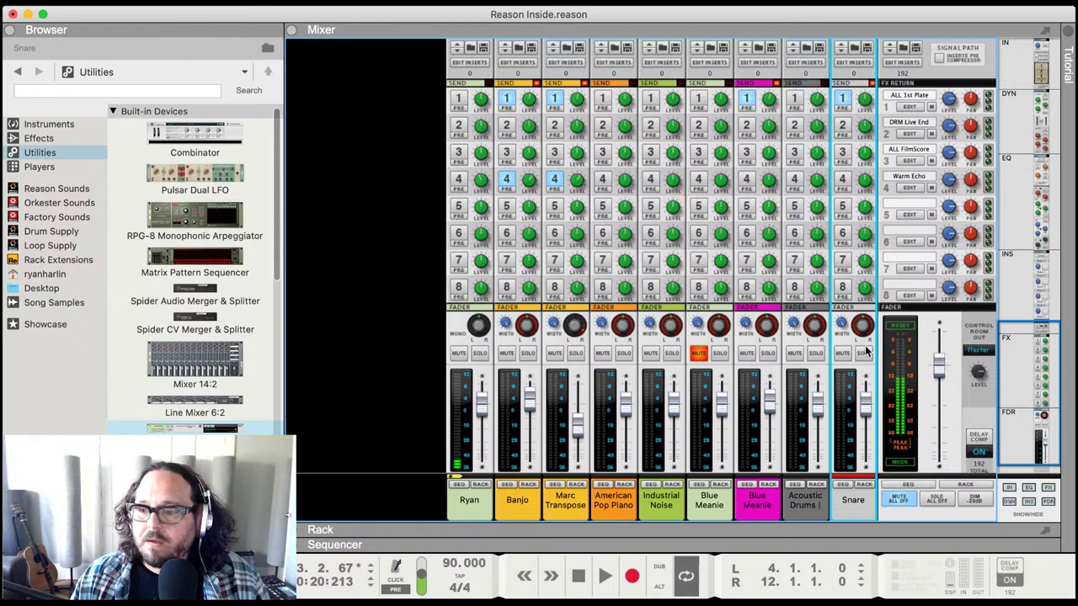
pyautogui.click(864, 353)
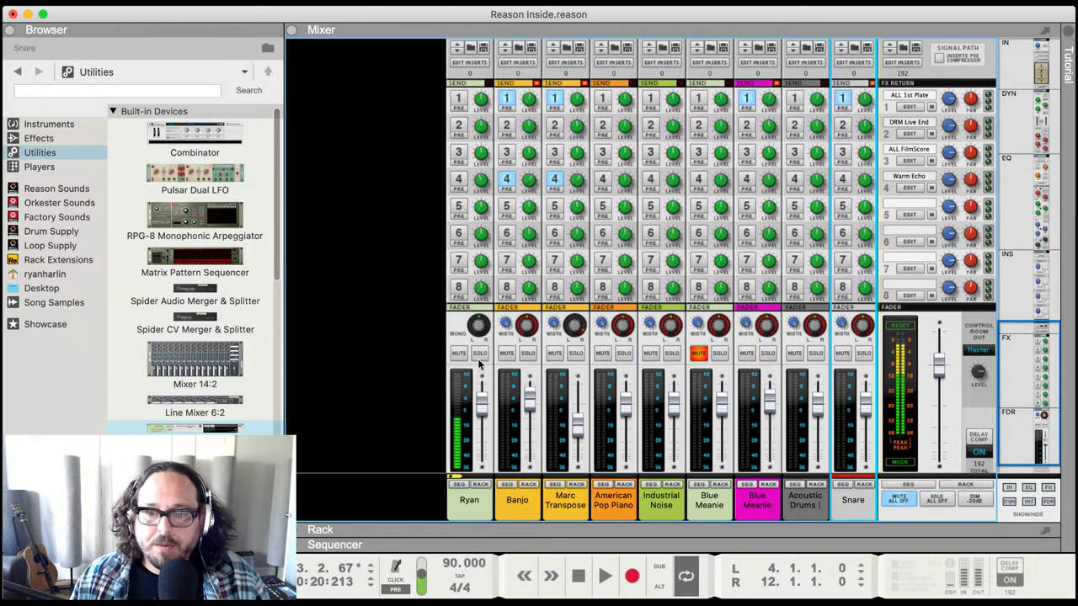
pyautogui.click(480, 353)
pyautogui.click(815, 353)
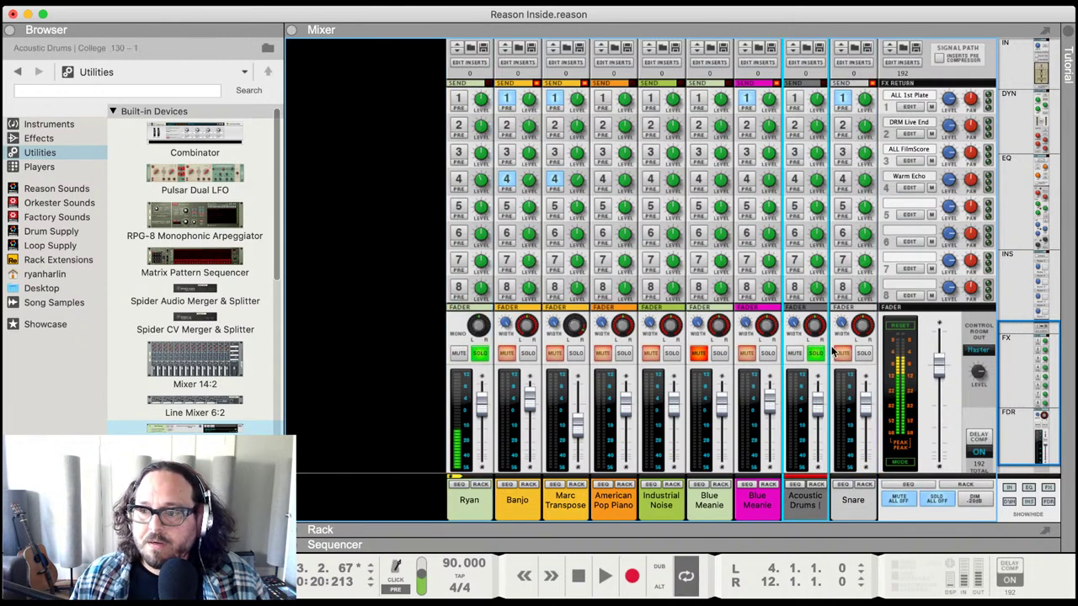
pyautogui.click(860, 352)
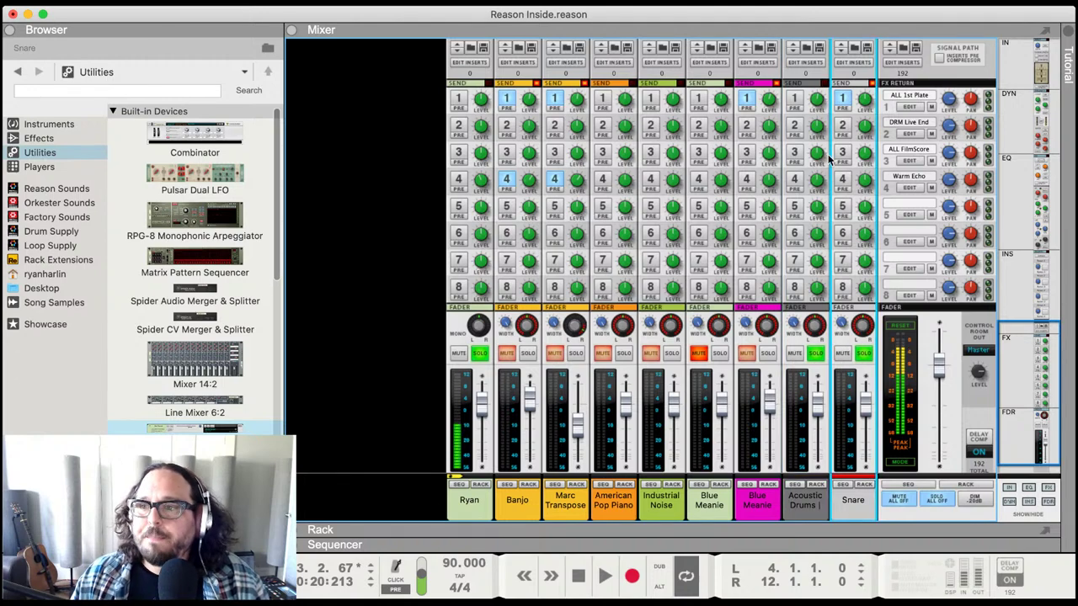
pyautogui.moveTo(864, 105)
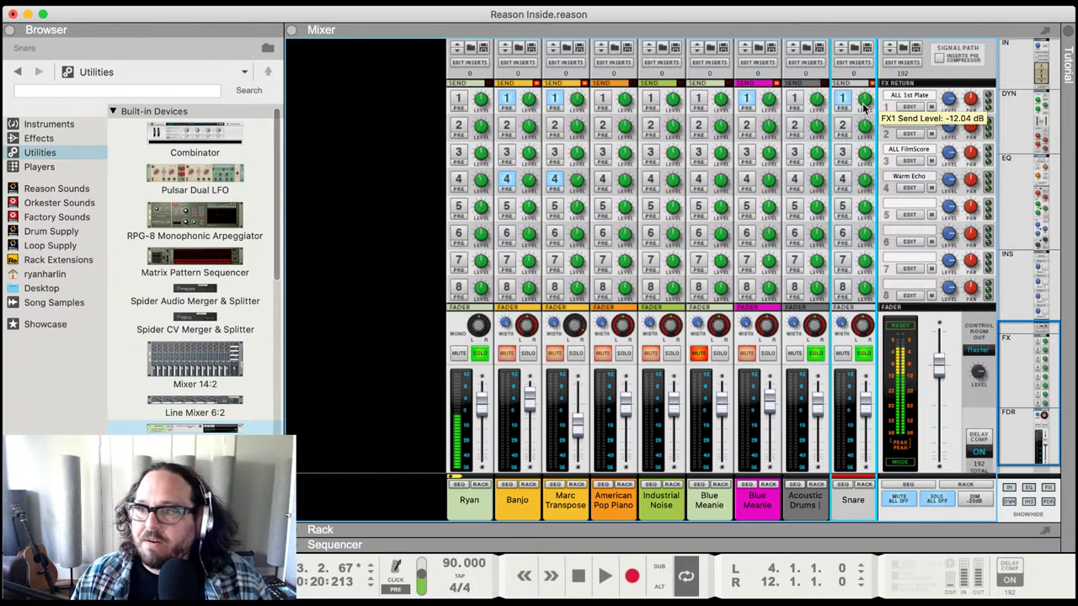
pyautogui.press('space')
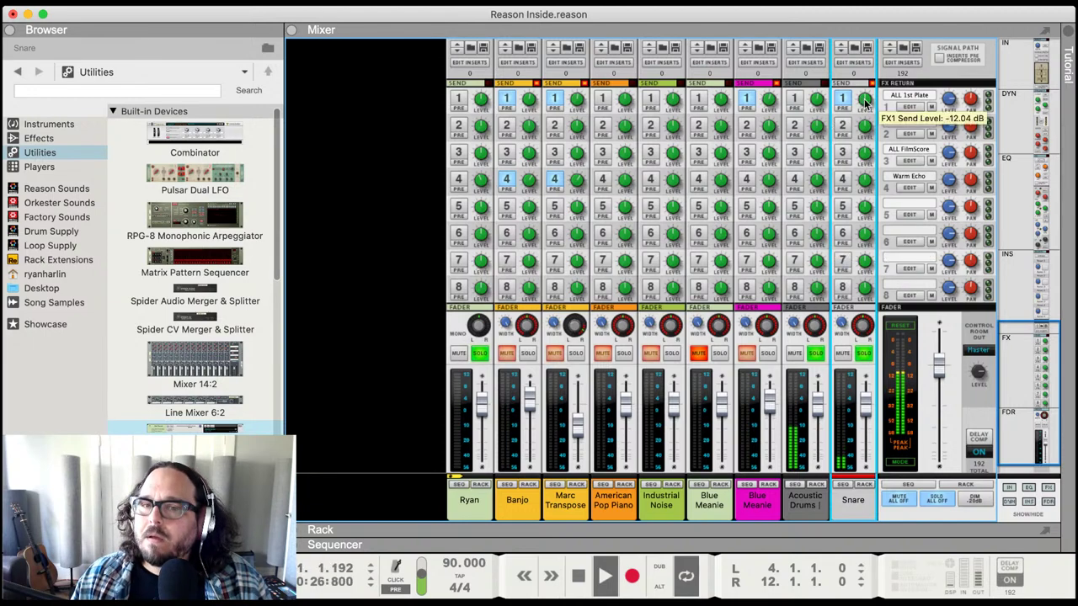
pyautogui.press('space')
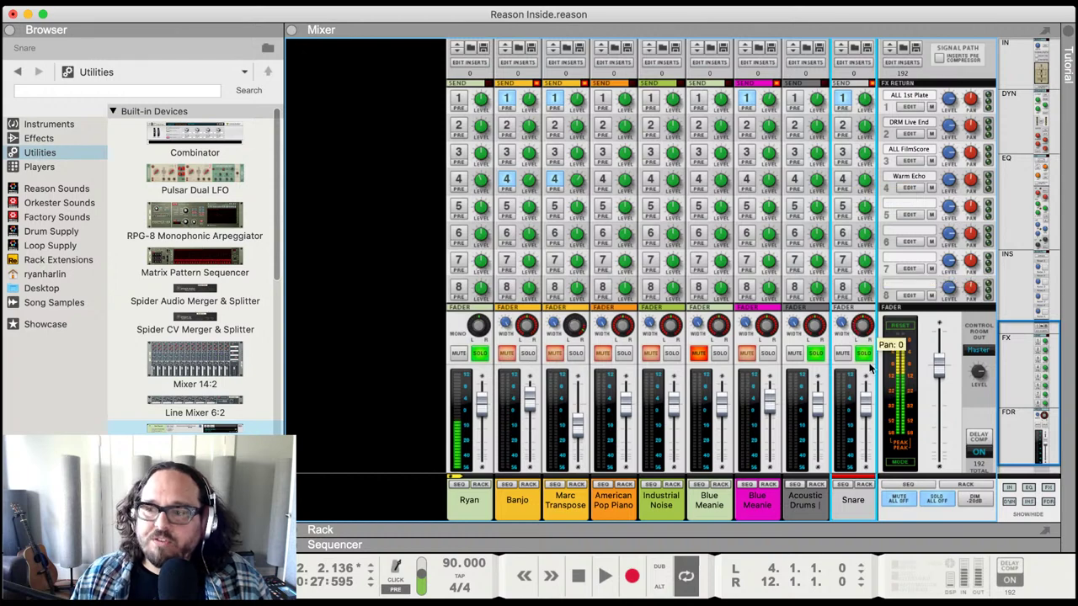
# - Turn off the Snare channel's FX1 send, start creating a new send effect in the master section and browse the available effects
pyautogui.click(843, 99)
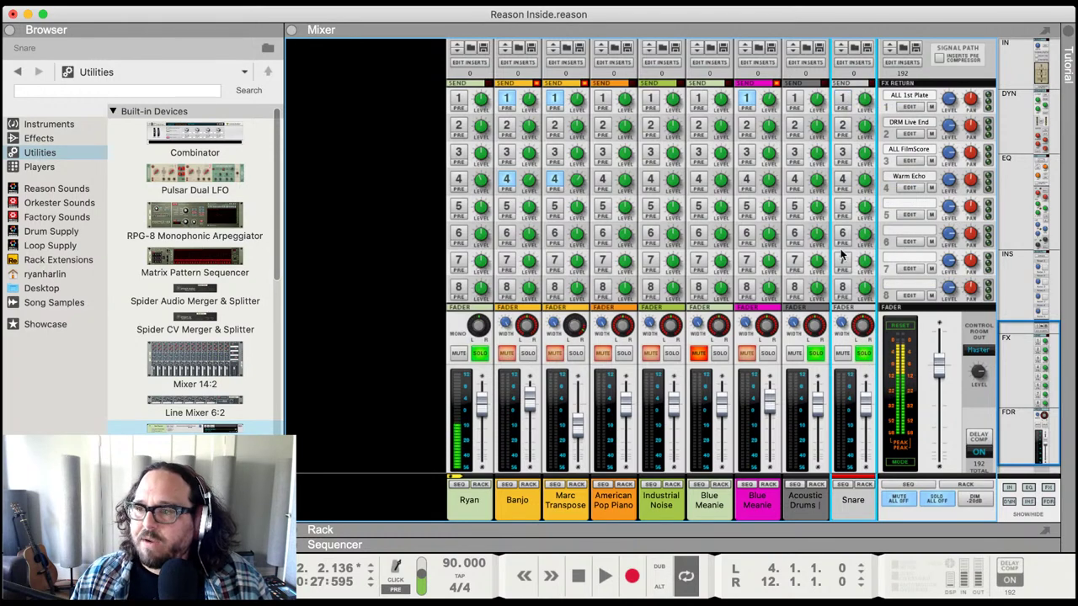
pyautogui.click(900, 207)
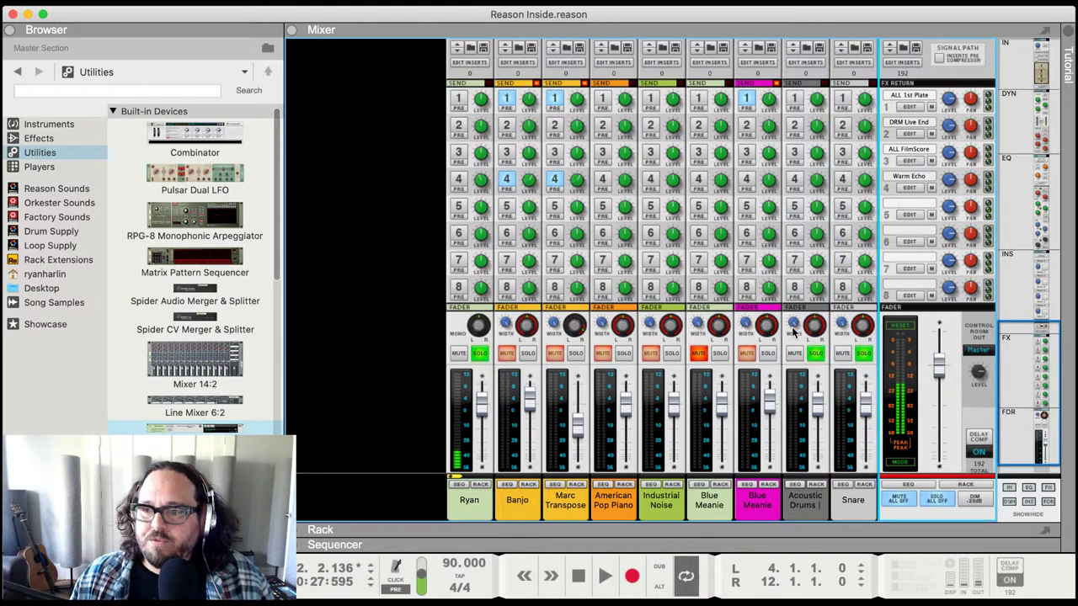
pyautogui.doubleClick(390, 234)
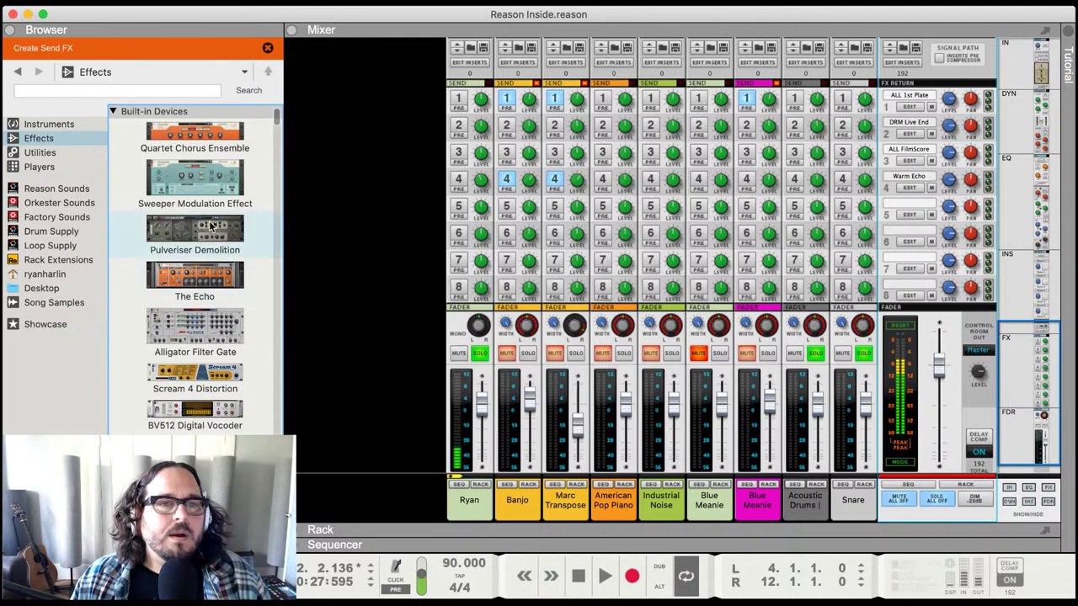
pyautogui.scroll(-2, 182, 214)
pyautogui.scroll(1, 184, 202)
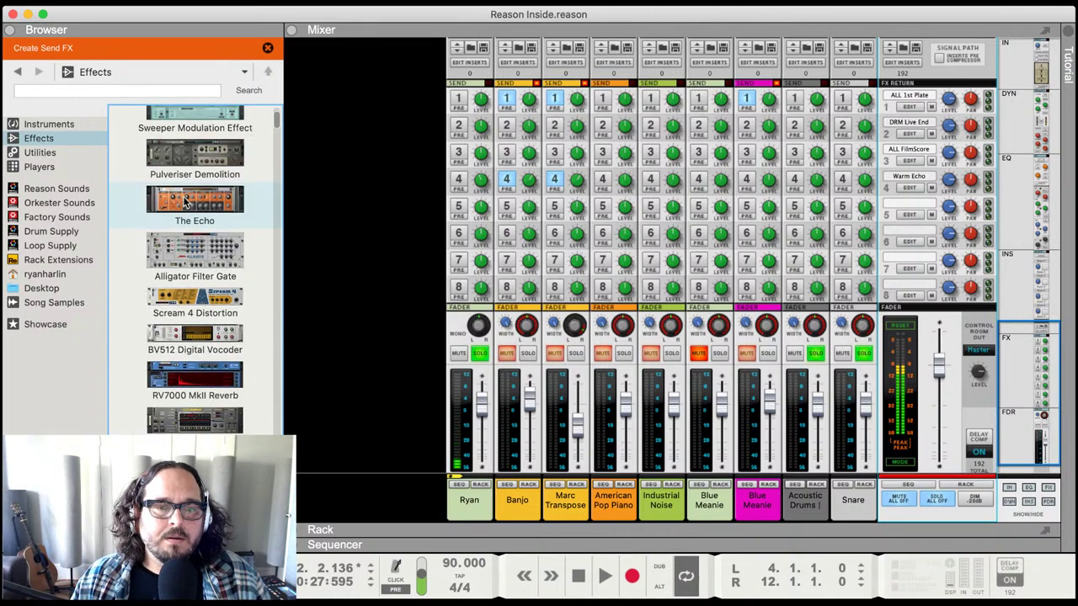
pyautogui.scroll(-4, 189, 194)
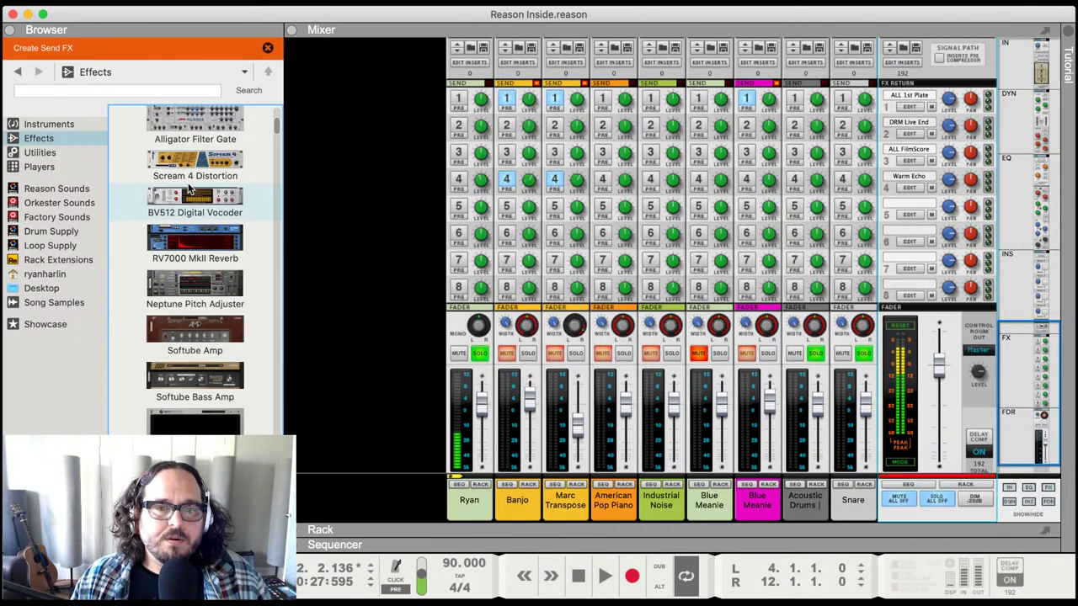
pyautogui.scroll(6, 190, 181)
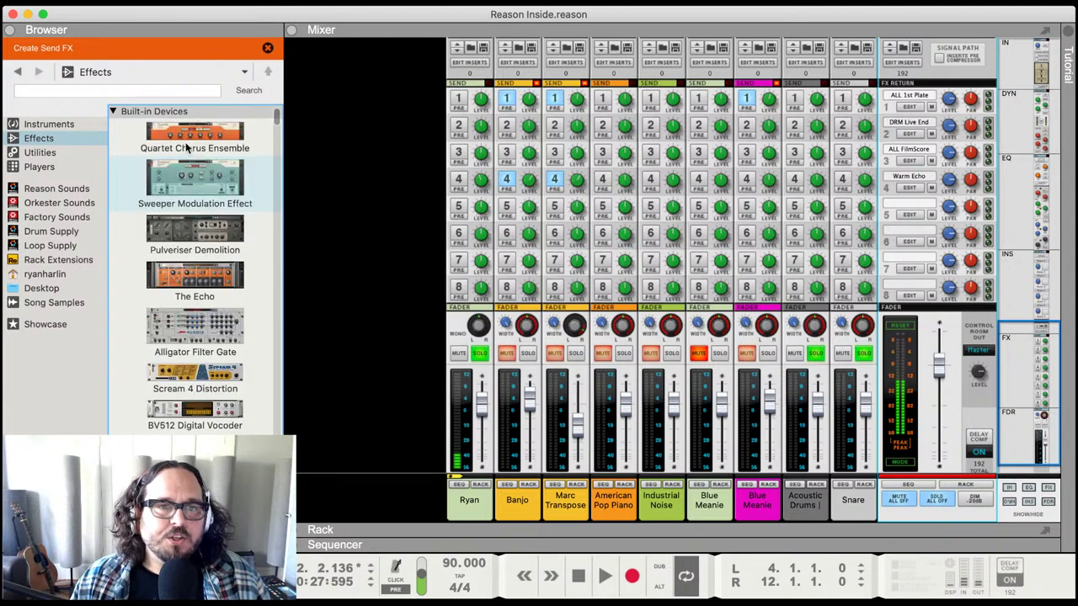
# - Search the effects for "seventh" and add Seventh Heaven Professional as the new send effect
pyautogui.click(39, 90)
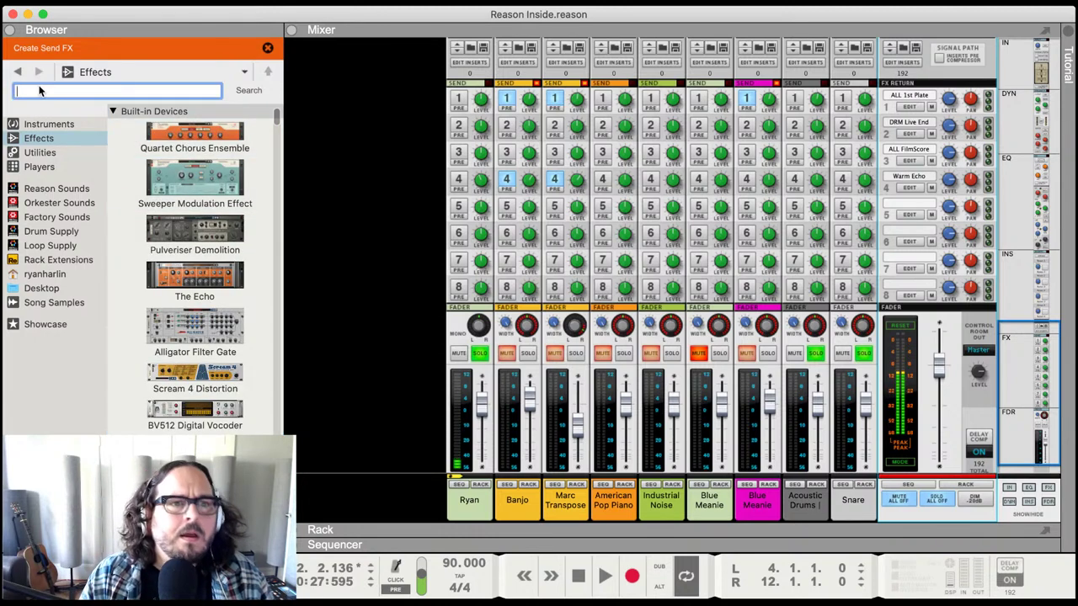
pyautogui.write('seven')
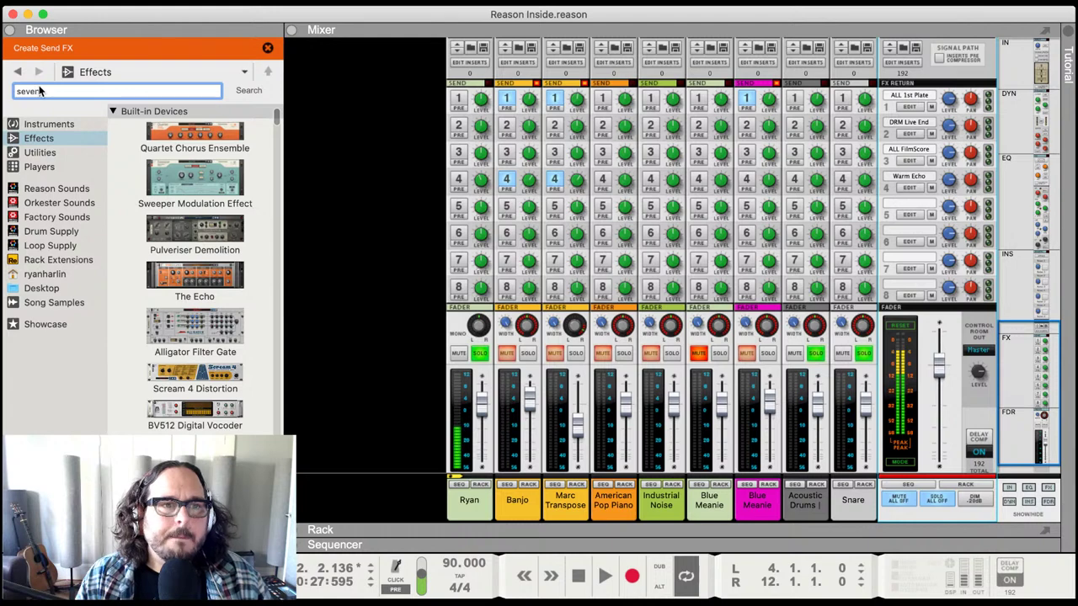
pyautogui.press('Return')
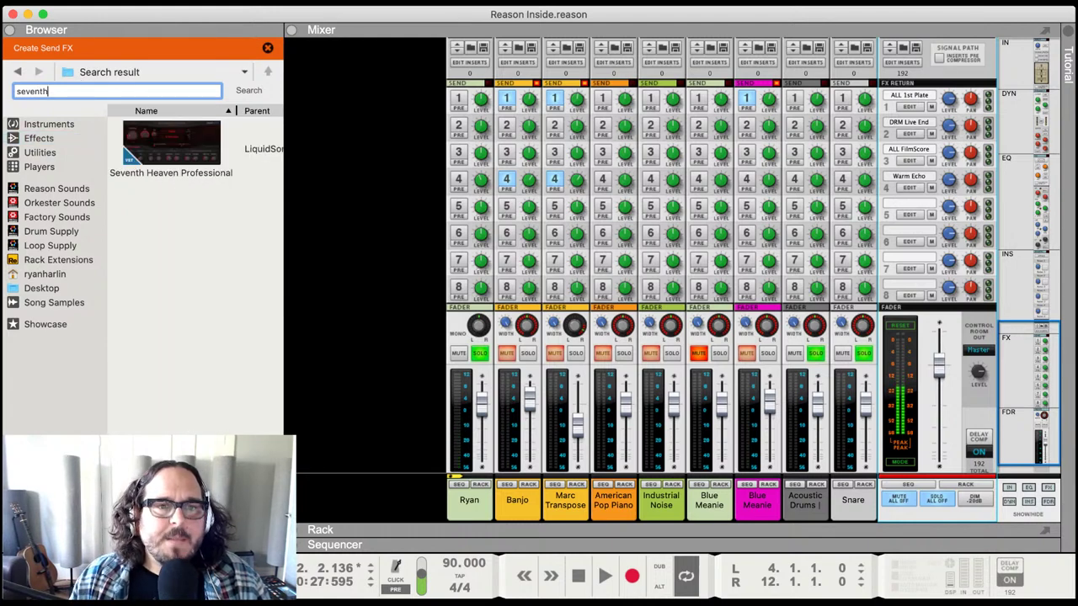
pyautogui.click(165, 150)
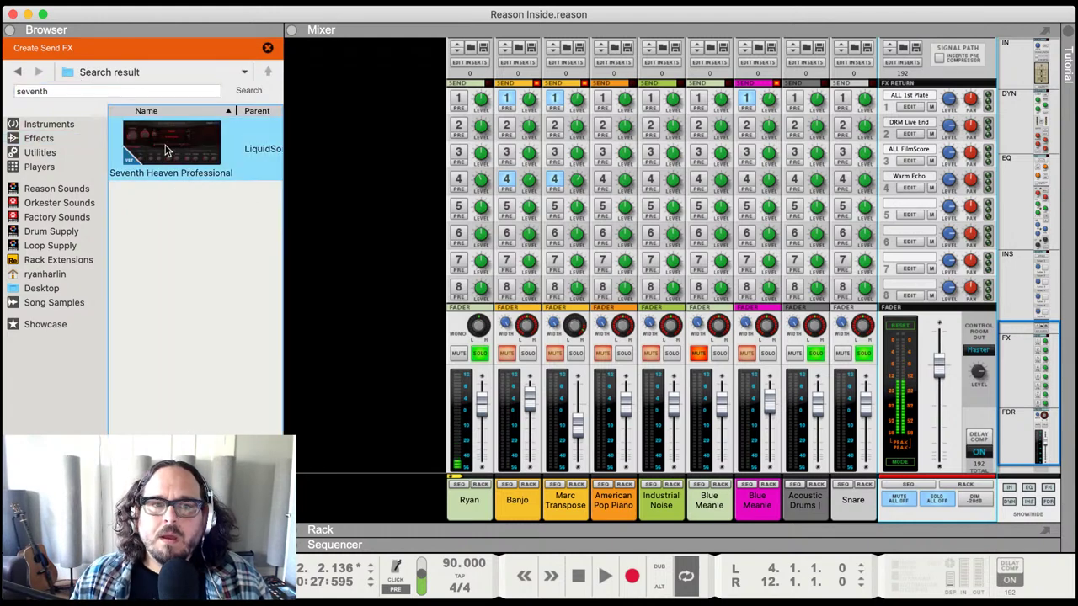
pyautogui.doubleClick(165, 150)
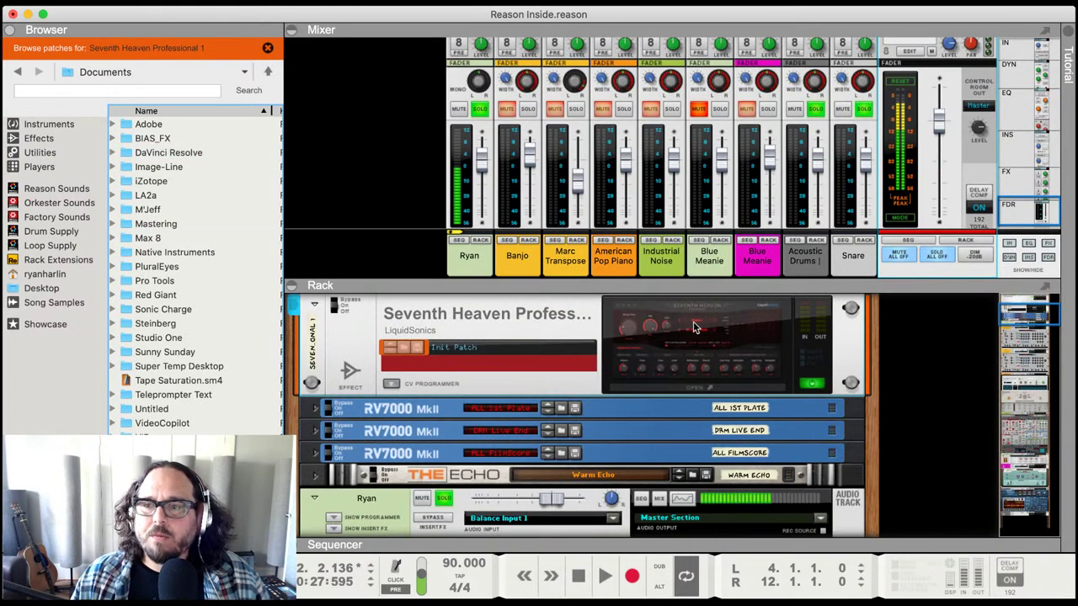
# - Enlarge the mixer area above the rack and turn on the Snare channel's FX5 send to Seventh Heaven Professional
pyautogui.click(601, 324)
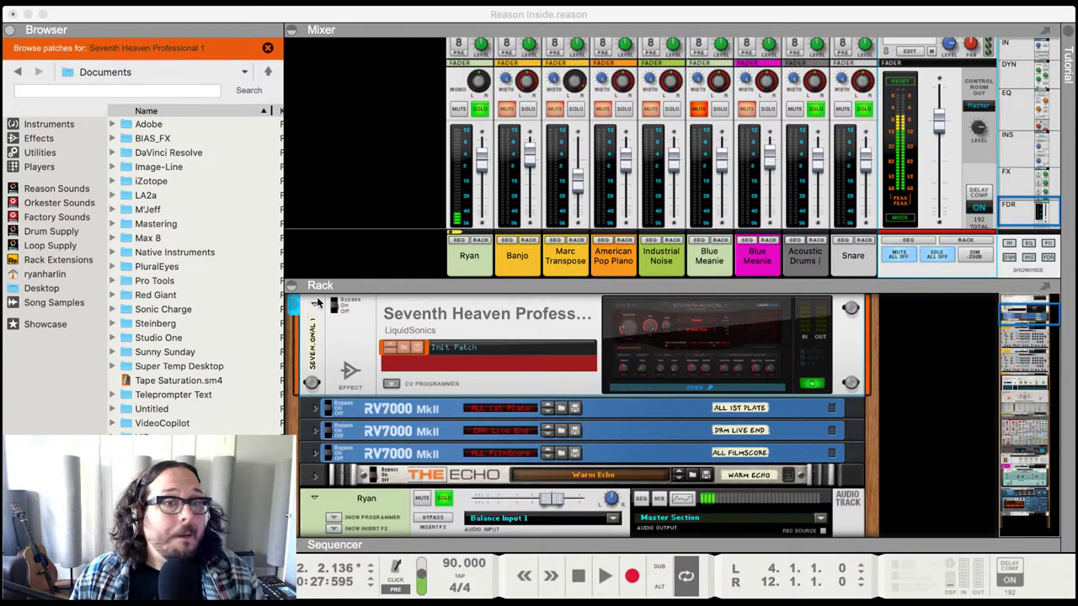
pyautogui.click(820, 308)
pyautogui.moveTo(820, 309); pyautogui.dragTo(812, 437)
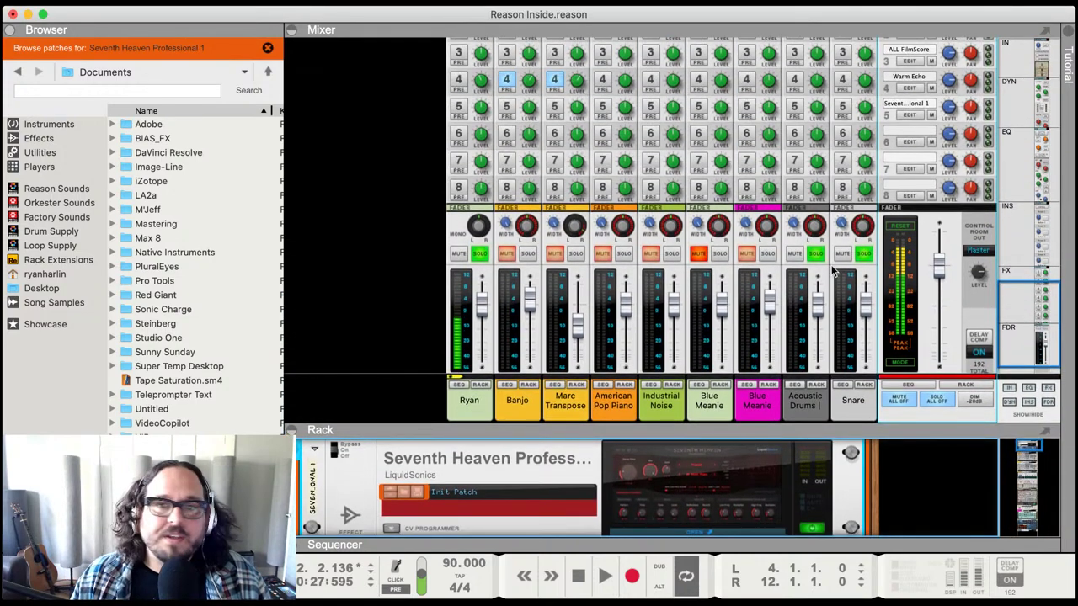
pyautogui.scroll(5, 848, 266)
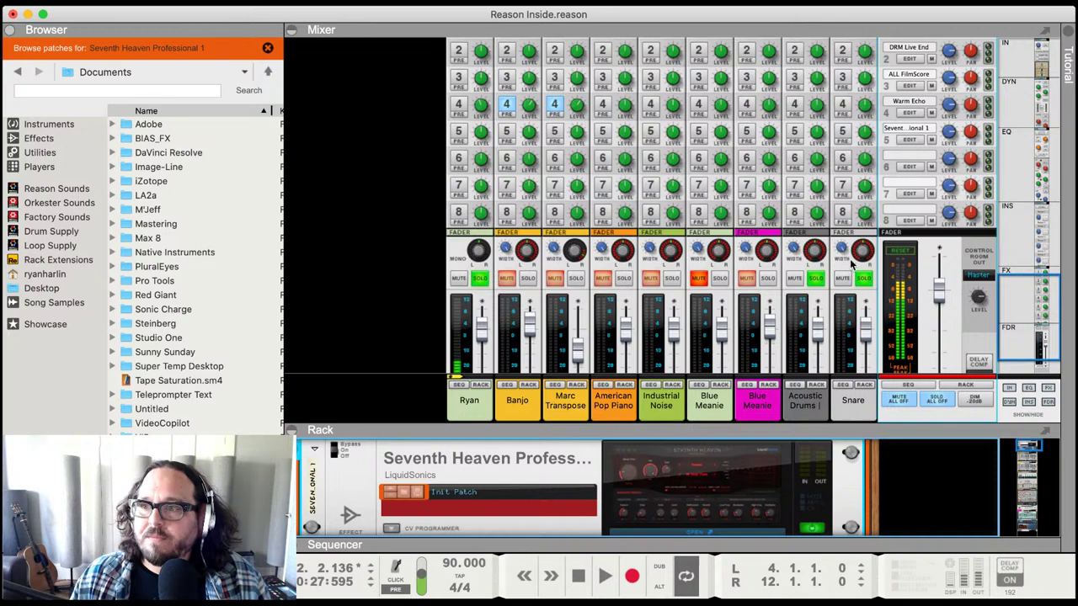
pyautogui.click(843, 148)
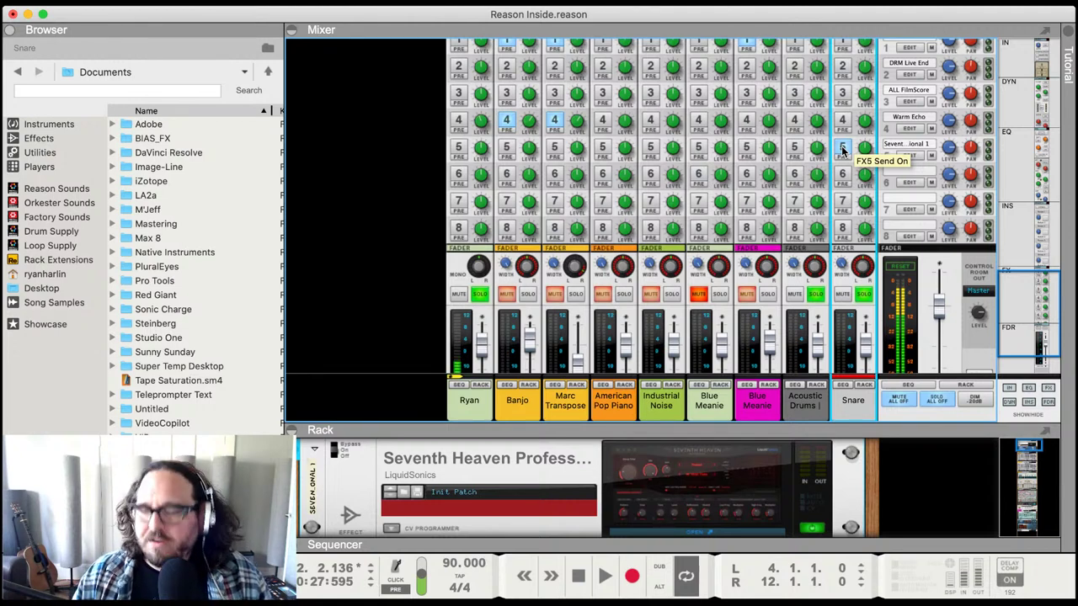
# - Play the loop to hear the Snare with its FX5 reverb, and clear all channel solos
pyautogui.press('space')
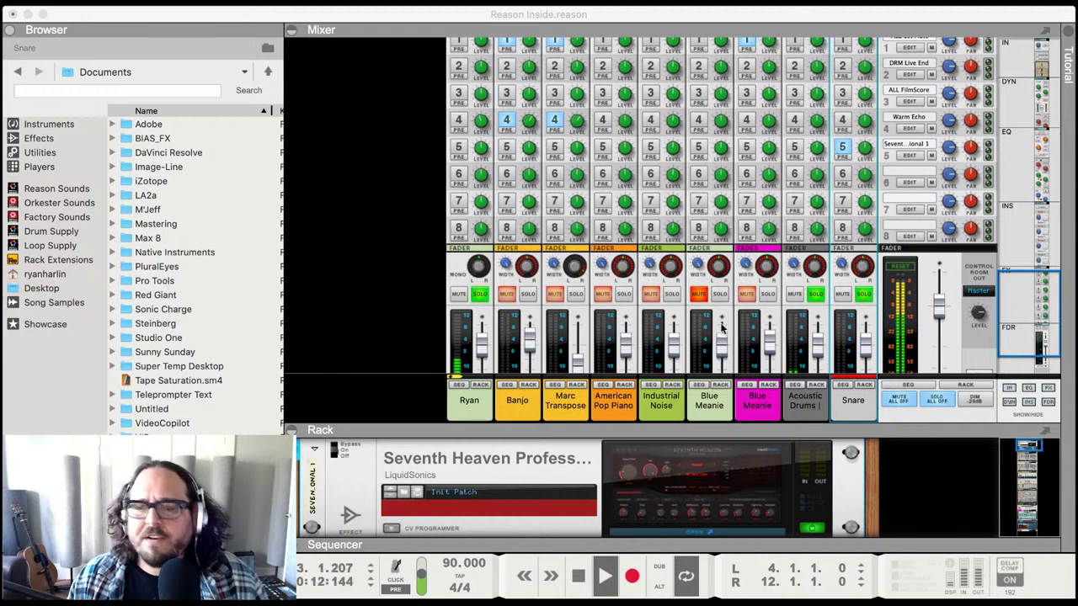
pyautogui.click(936, 400)
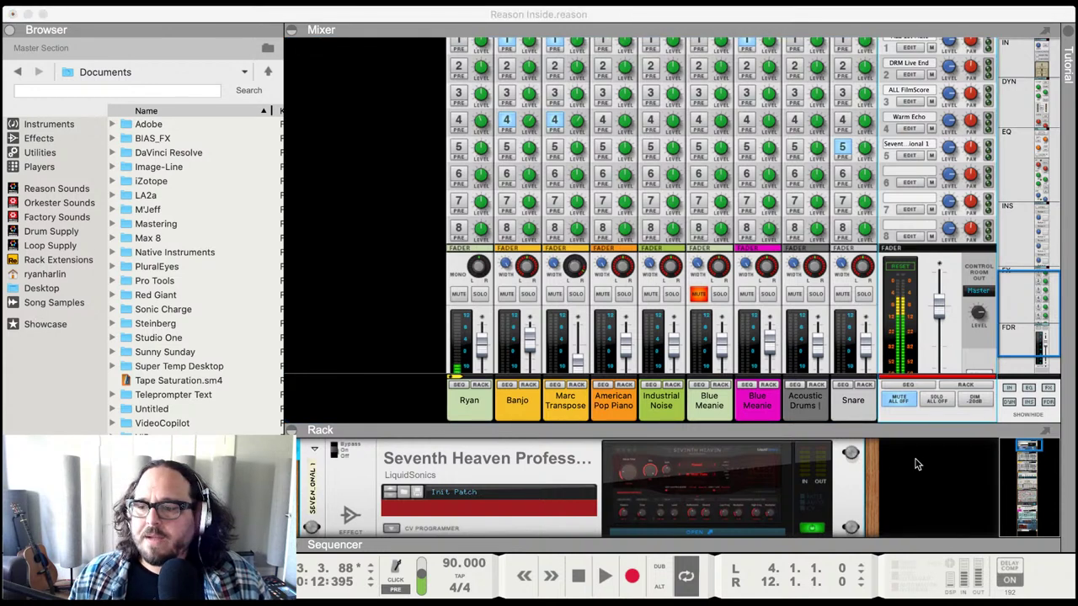
pyautogui.click(883, 416)
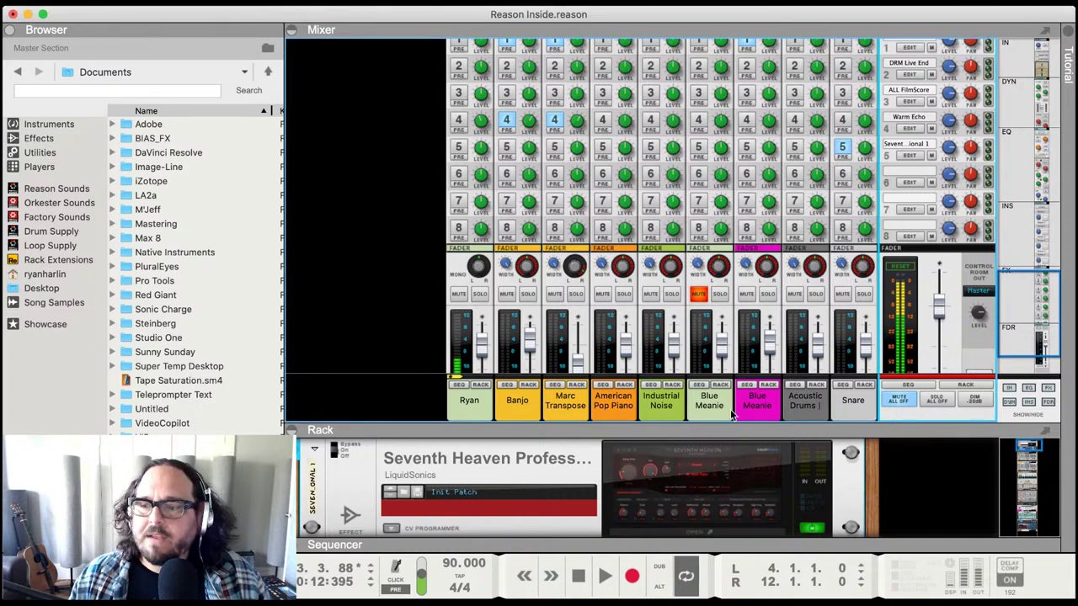
# - Play the full mix and raise the Snare channel's fader to about 1.04 dB
pyautogui.press('space')
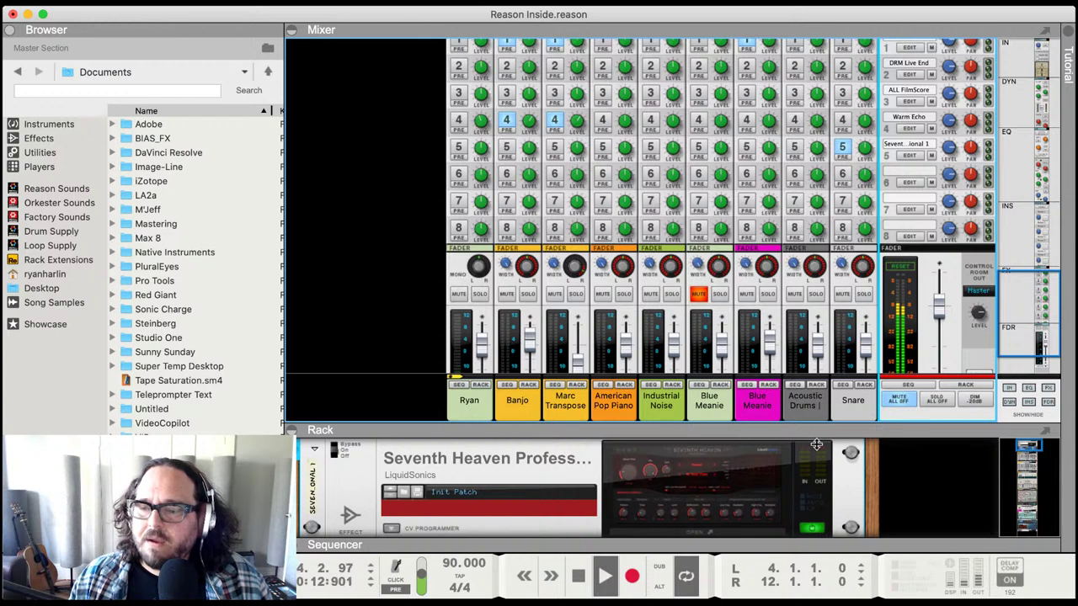
pyautogui.click(865, 350)
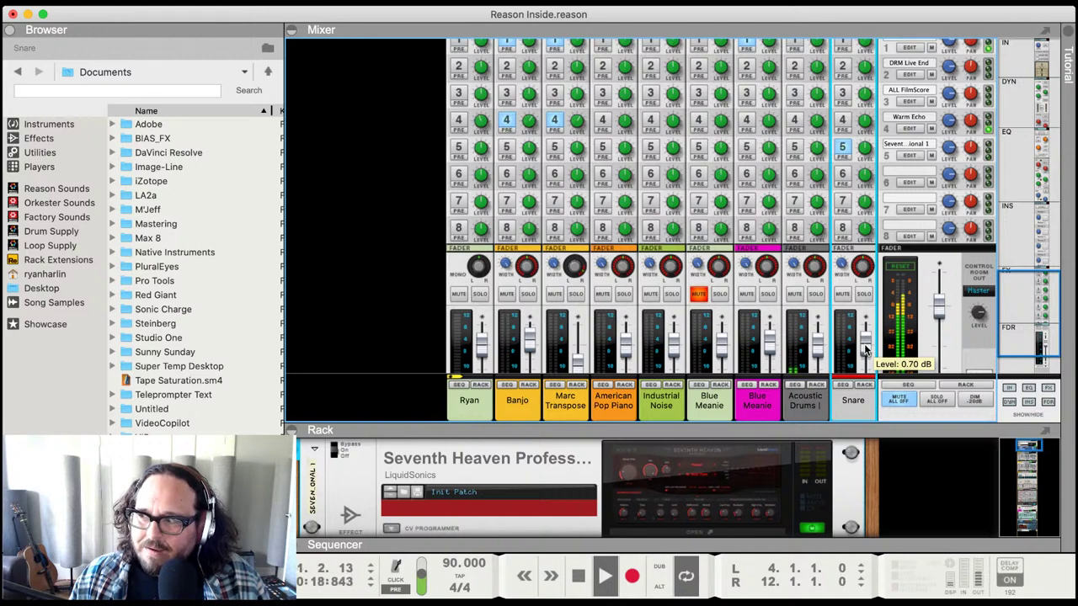
pyautogui.moveTo(865, 350); pyautogui.dragTo(865, 346)
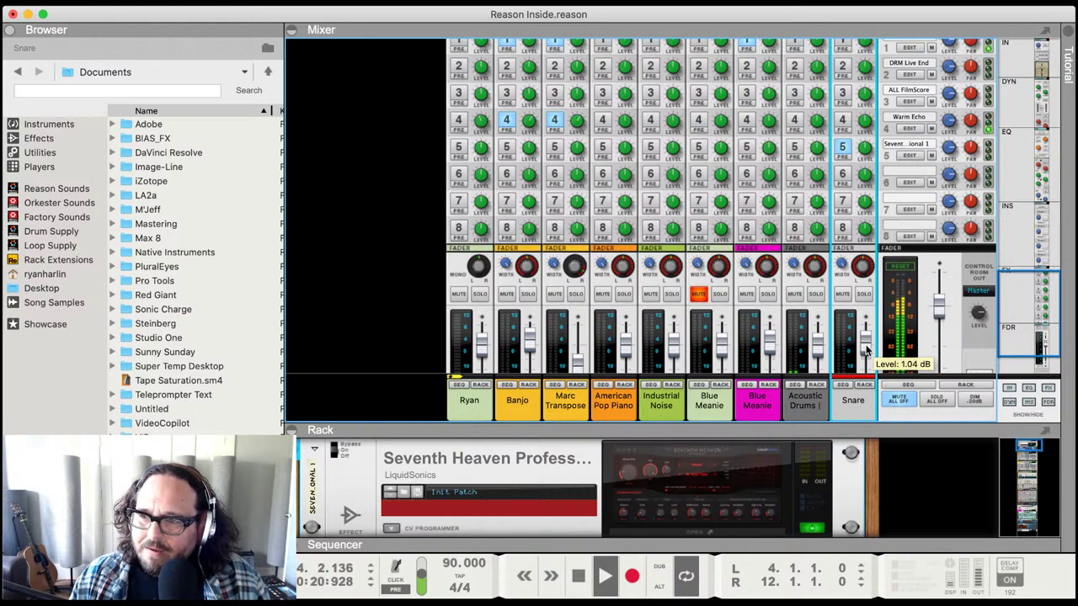
# - Turn on the Snare channel's low-pass filter, lower its frequency to about 3.54 kHz, and raise the channel fader to about 2.37 dB
pyautogui.scroll(10, 847, 278)
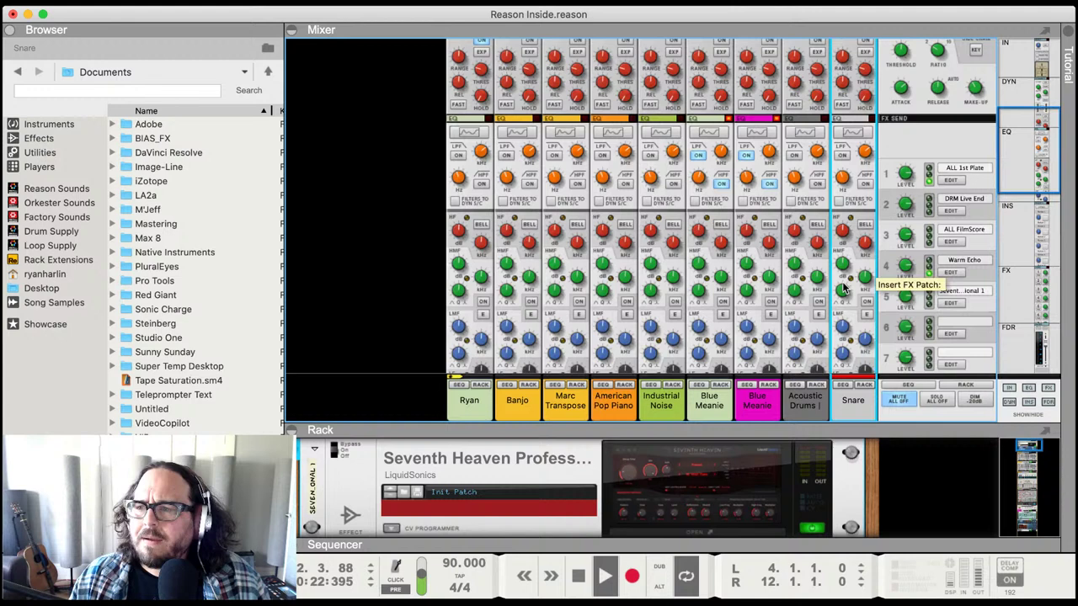
pyautogui.click(844, 156)
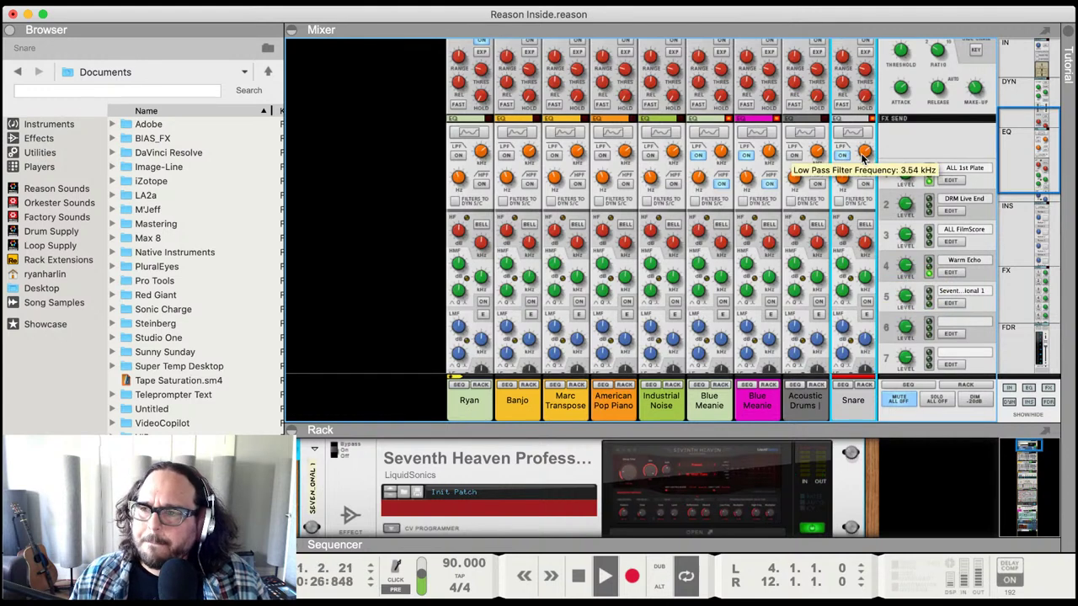
pyautogui.moveTo(863, 156); pyautogui.dragTo(864, 150)
pyautogui.scroll(-10, 851, 219)
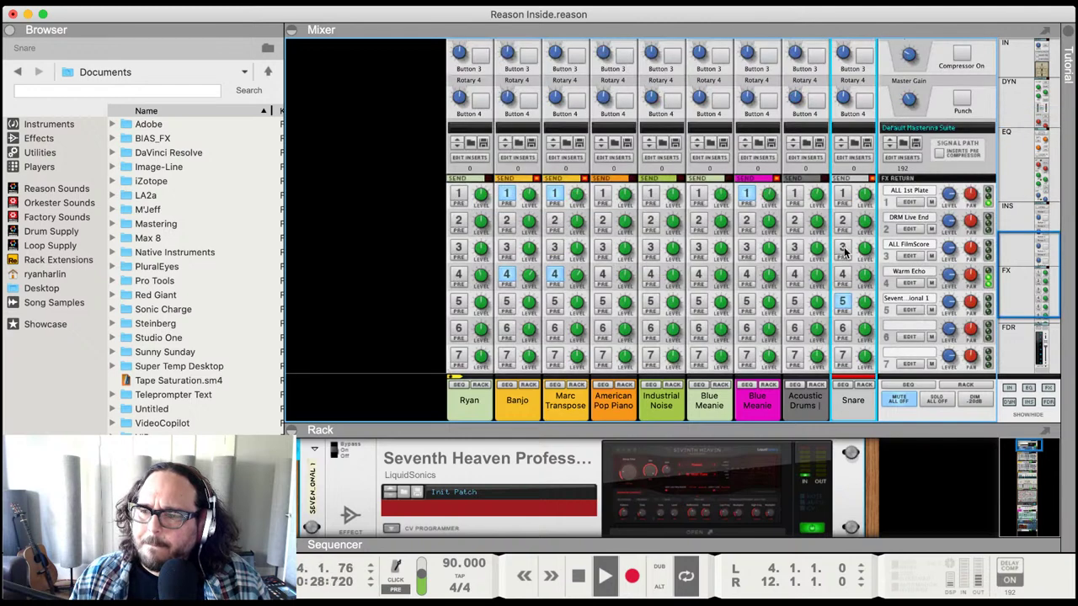
pyautogui.scroll(-4, 859, 311)
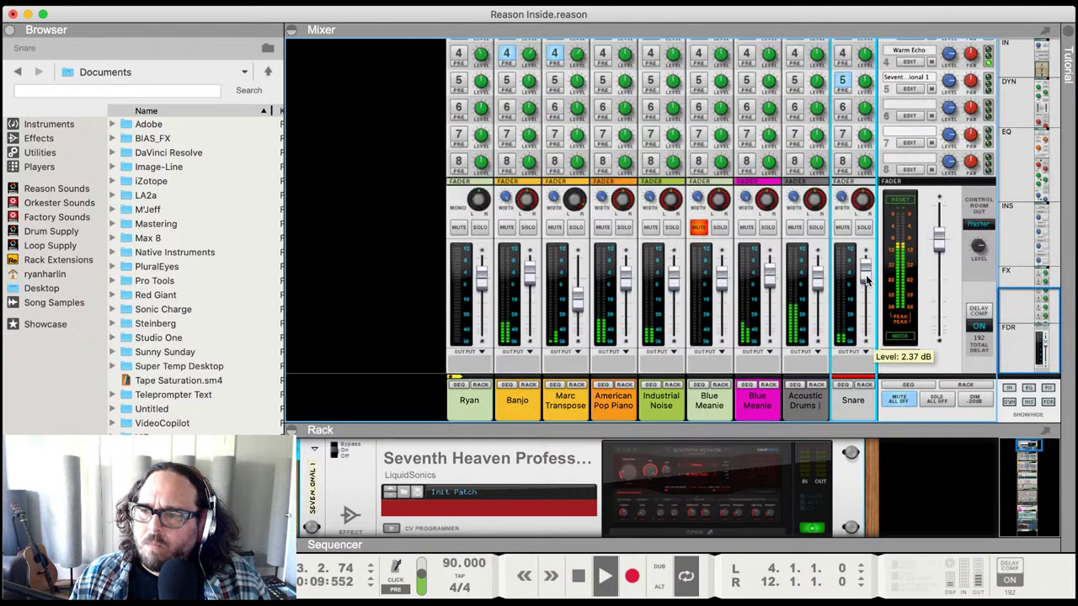
# - Readjust the Snare channel's low-pass filter frequency to about 2.34 kHz while the song plays
pyautogui.scroll(5, 828, 221)
pyautogui.scroll(5, 828, 221)
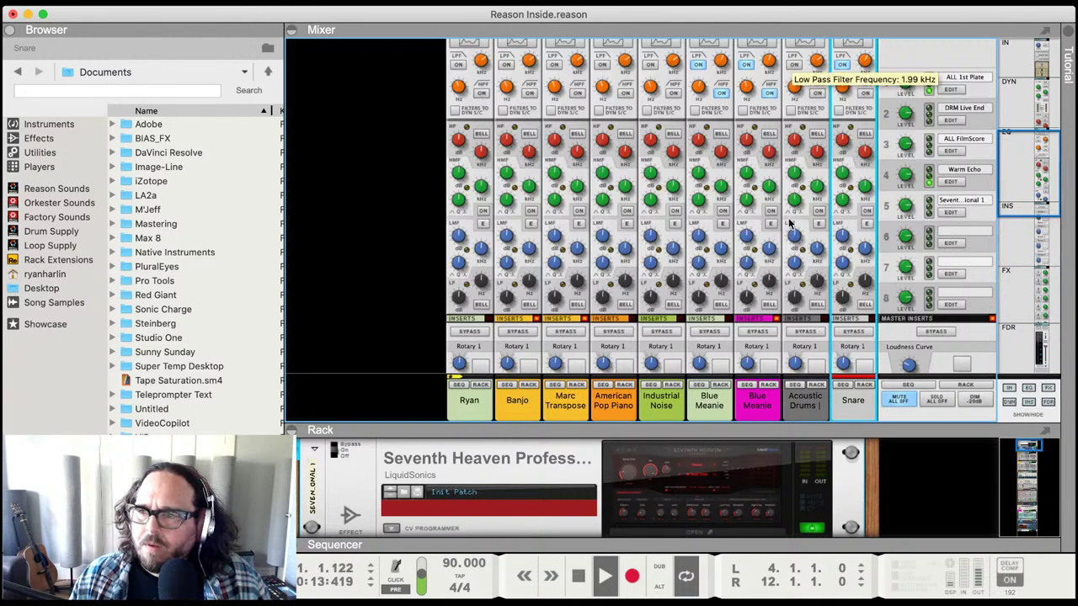
pyautogui.scroll(3, 790, 217)
pyautogui.scroll(3, 795, 208)
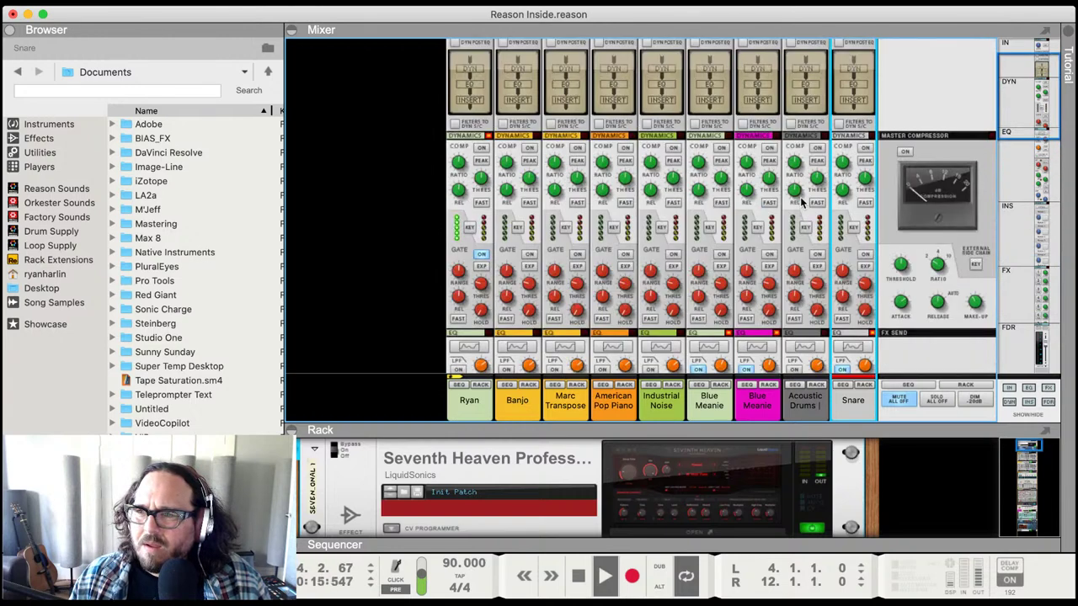
pyautogui.scroll(-6, 813, 198)
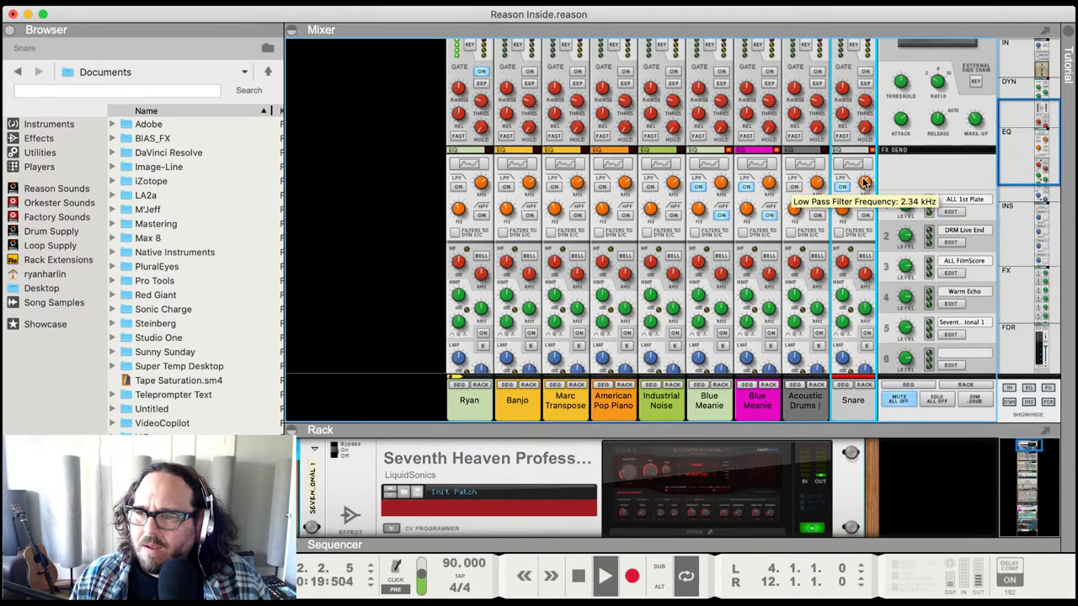
# - Fine-tune the Snare channel's low-pass filter frequency and play the mix from bar 4 to hear it
pyautogui.moveTo(866, 184); pyautogui.dragTo(864, 181)
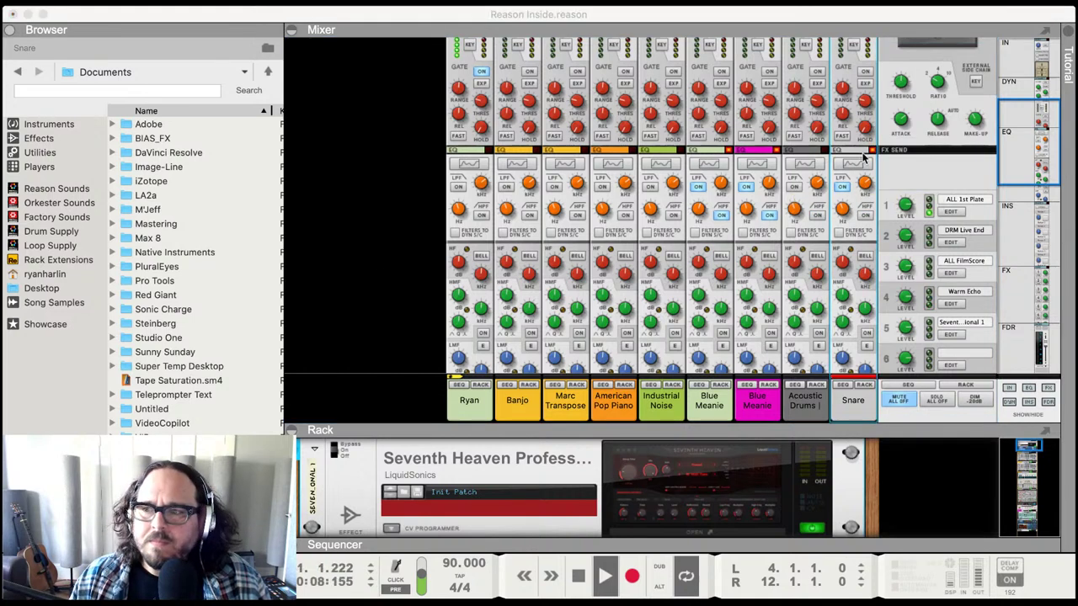
pyautogui.click(871, 184)
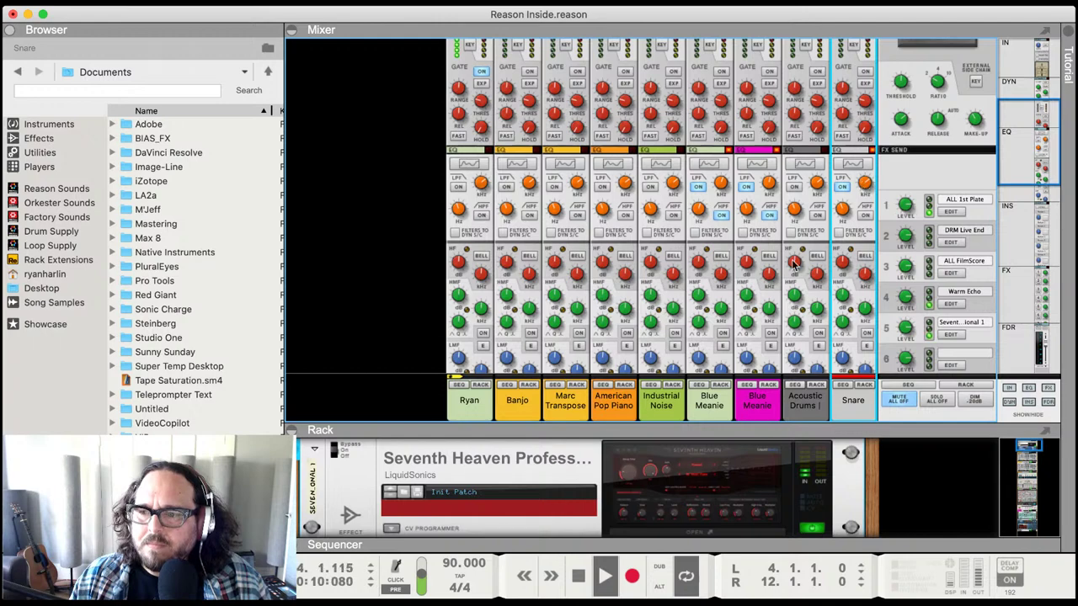
pyautogui.scroll(-1, 798, 263)
pyautogui.scroll(-8, 799, 263)
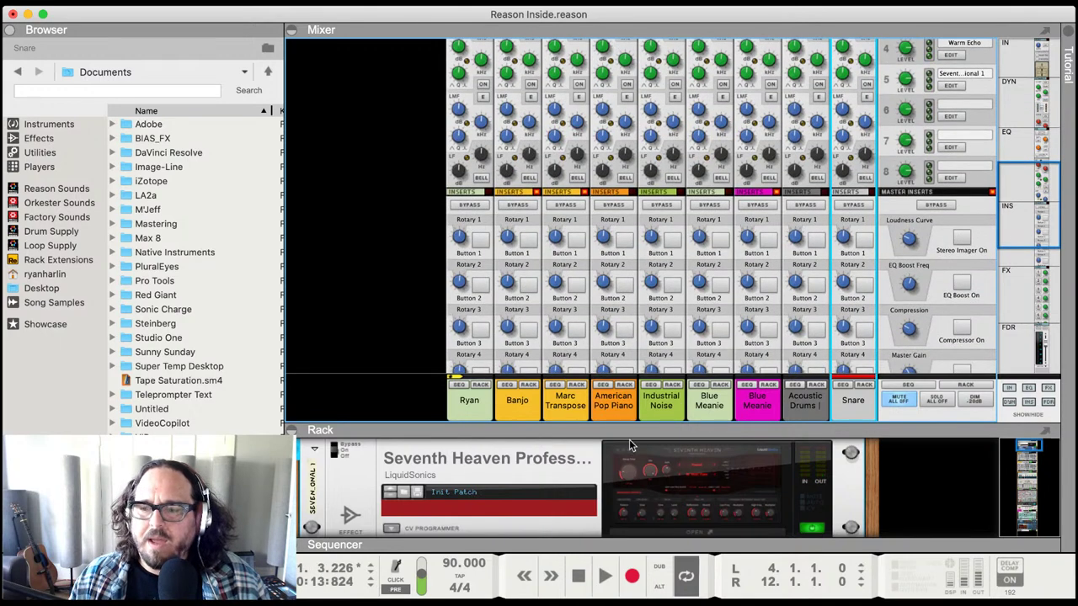
# - Show the tracks in the sequencer, play the song from bar 4, and return the song position to bar 4
pyautogui.moveTo(636, 443); pyautogui.dragTo(656, 7)
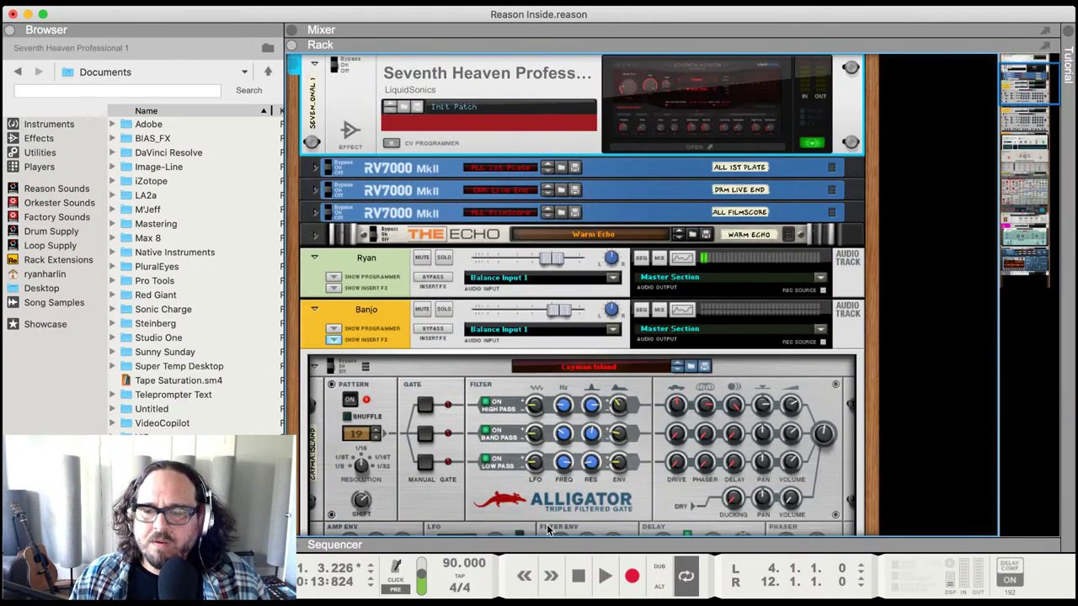
pyautogui.press('F7')
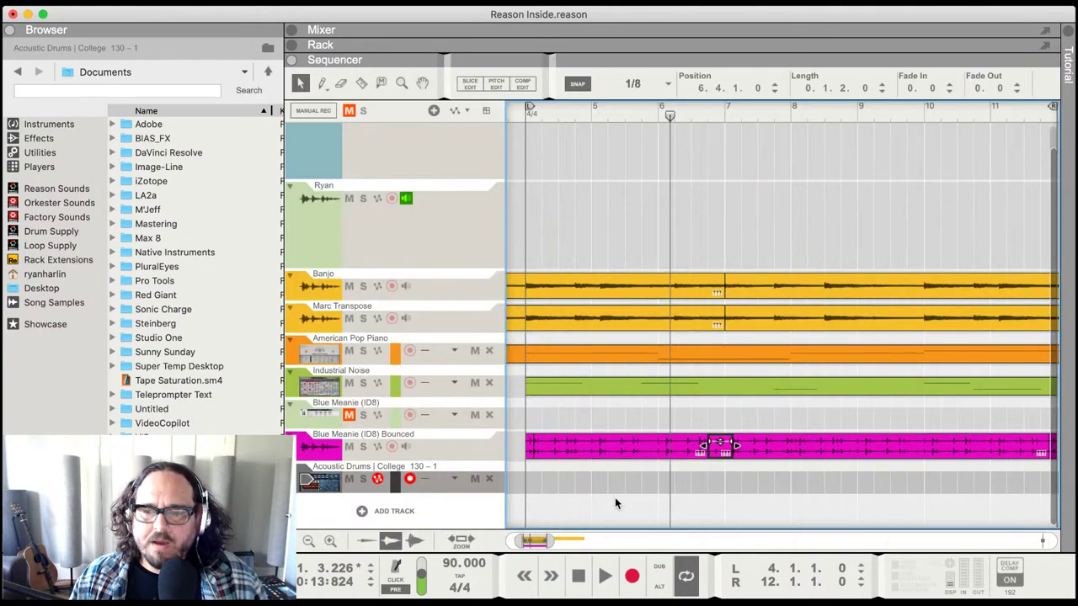
pyautogui.moveTo(552, 117); pyautogui.dragTo(528, 123)
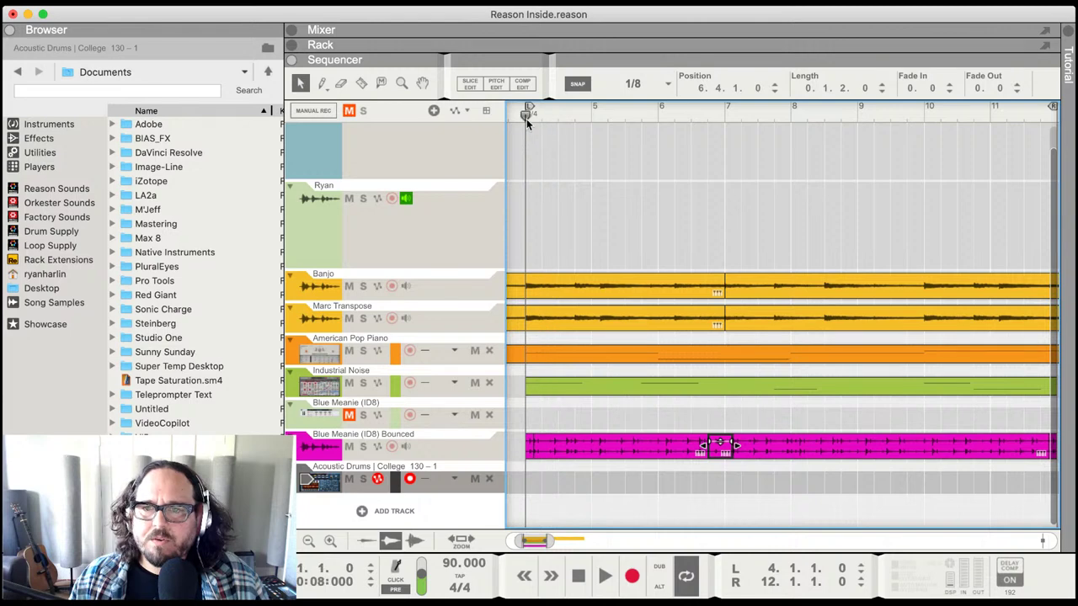
pyautogui.scroll(-3, 500, 226)
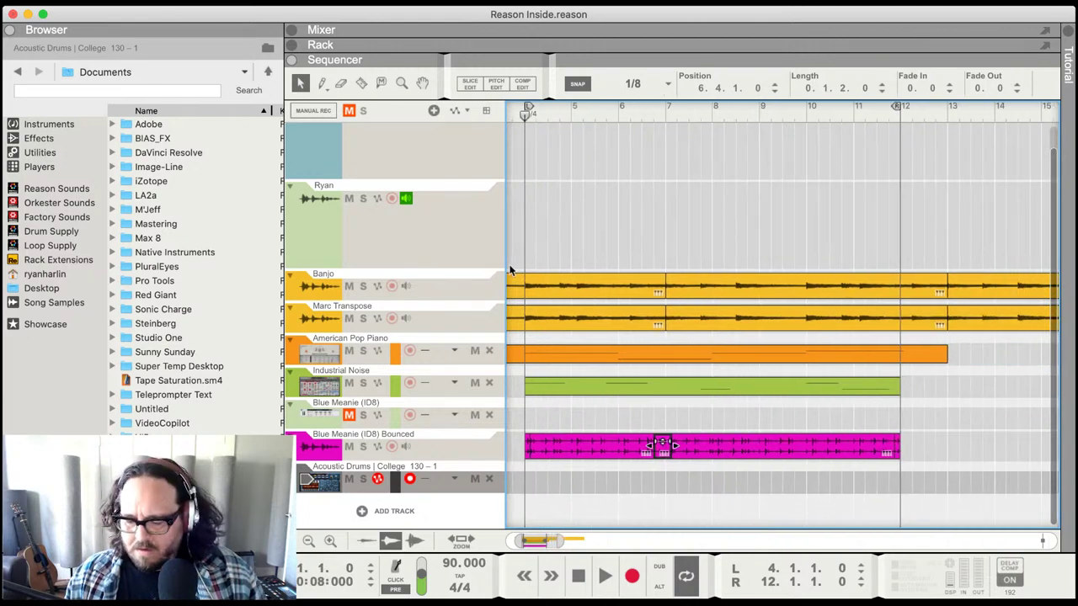
pyautogui.press('space')
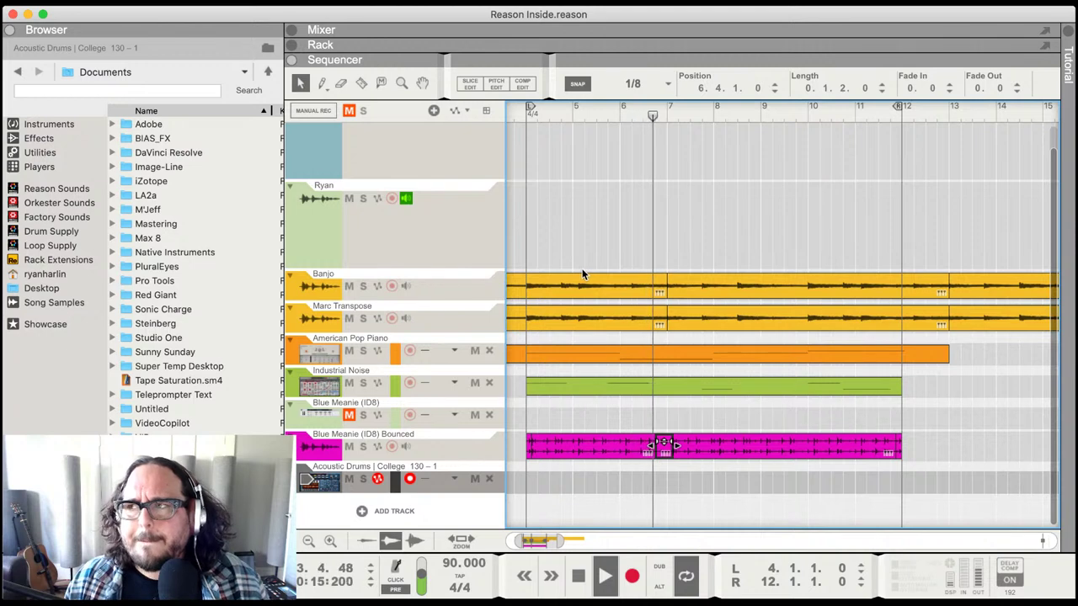
pyautogui.press('space')
pyautogui.click(531, 114)
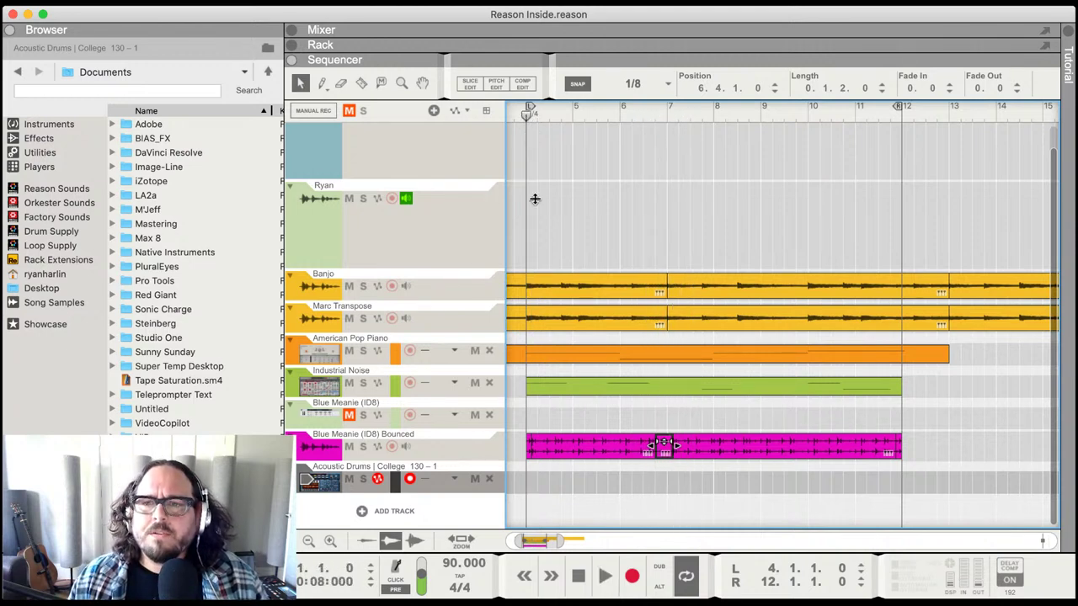
# - Copy the Dr. OctoRex slot 1 loop to the Acoustic Drums track, filling bars 4 to 12 between the locators
pyautogui.press('F6')
pyautogui.scroll(-15, 561, 321)
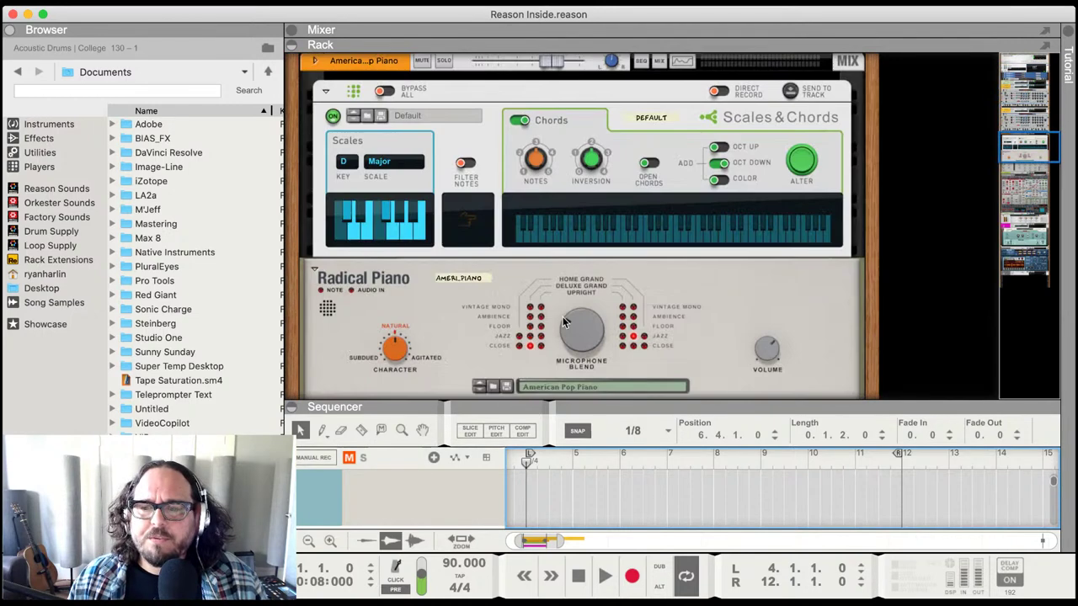
pyautogui.scroll(-15, 563, 319)
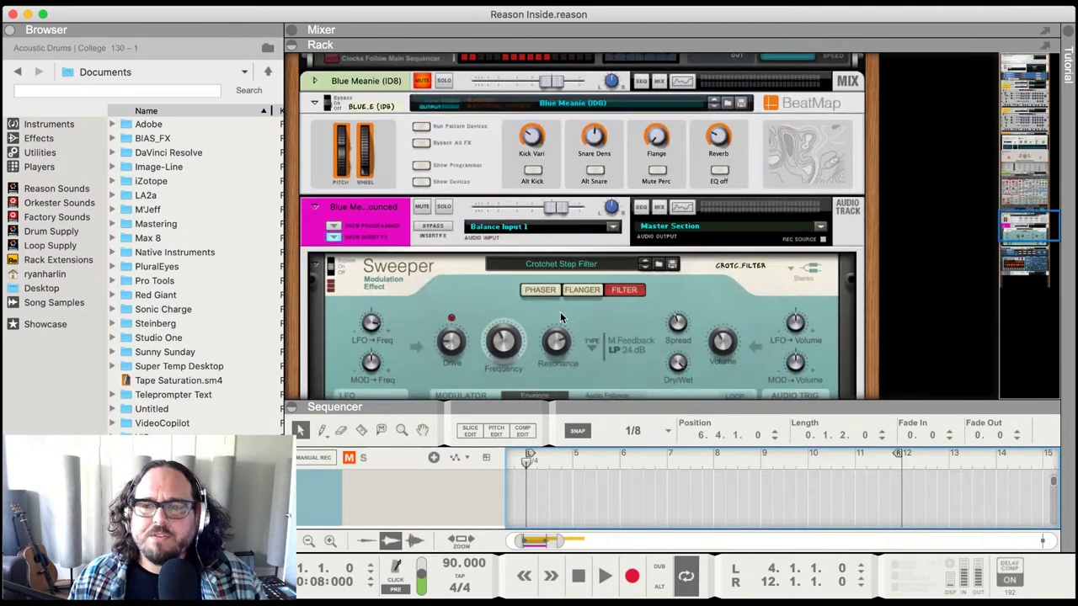
pyautogui.scroll(-3, 560, 312)
pyautogui.scroll(5, 559, 313)
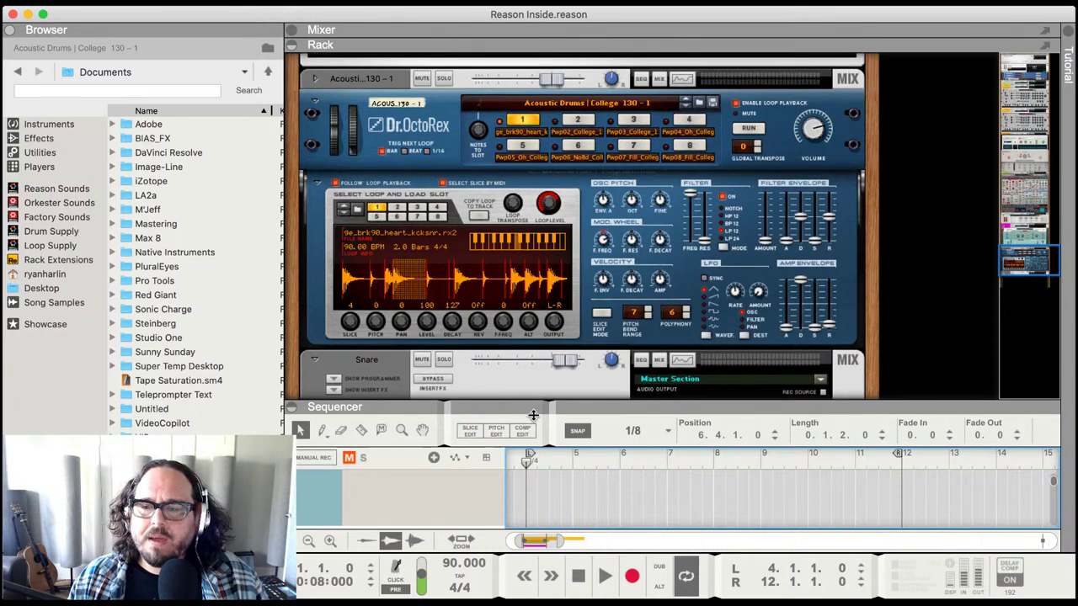
pyautogui.moveTo(530, 422); pyautogui.dragTo(532, 80)
pyautogui.press('F6')
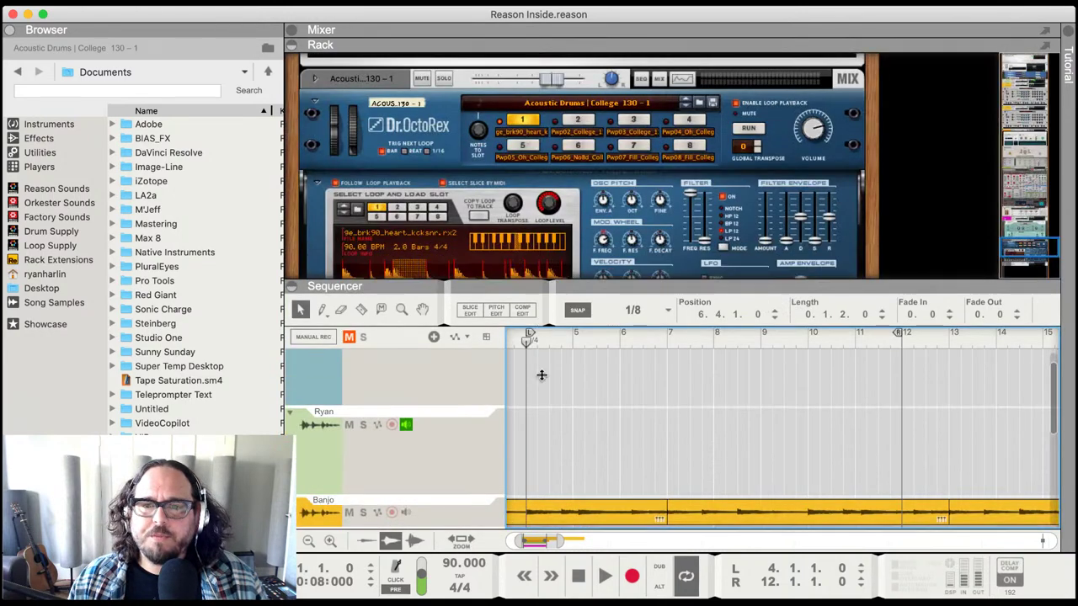
pyautogui.click(414, 272)
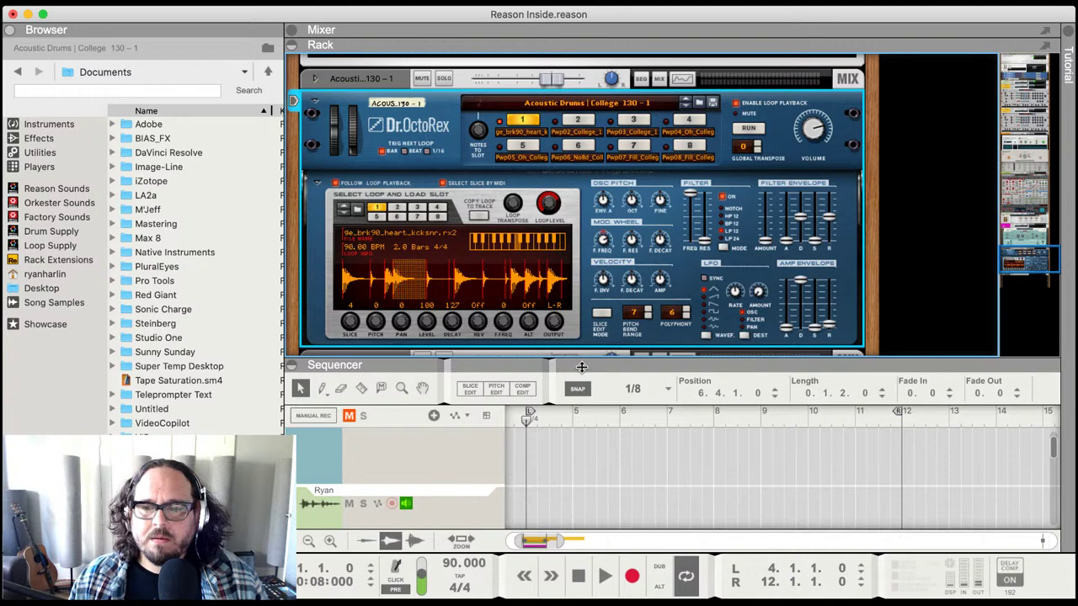
pyautogui.press('F6')
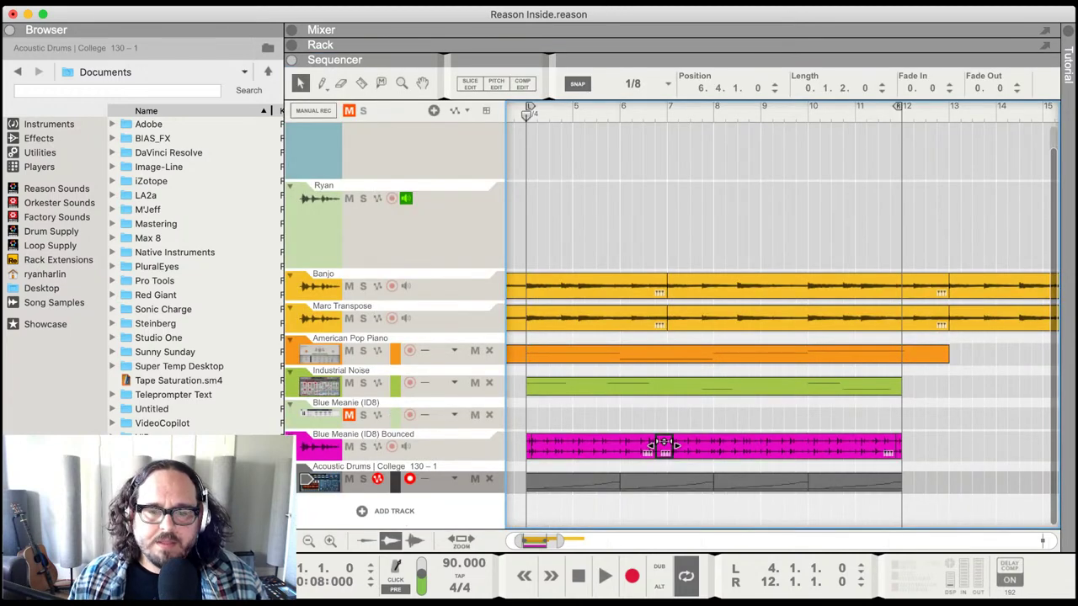
pyautogui.press('F6')
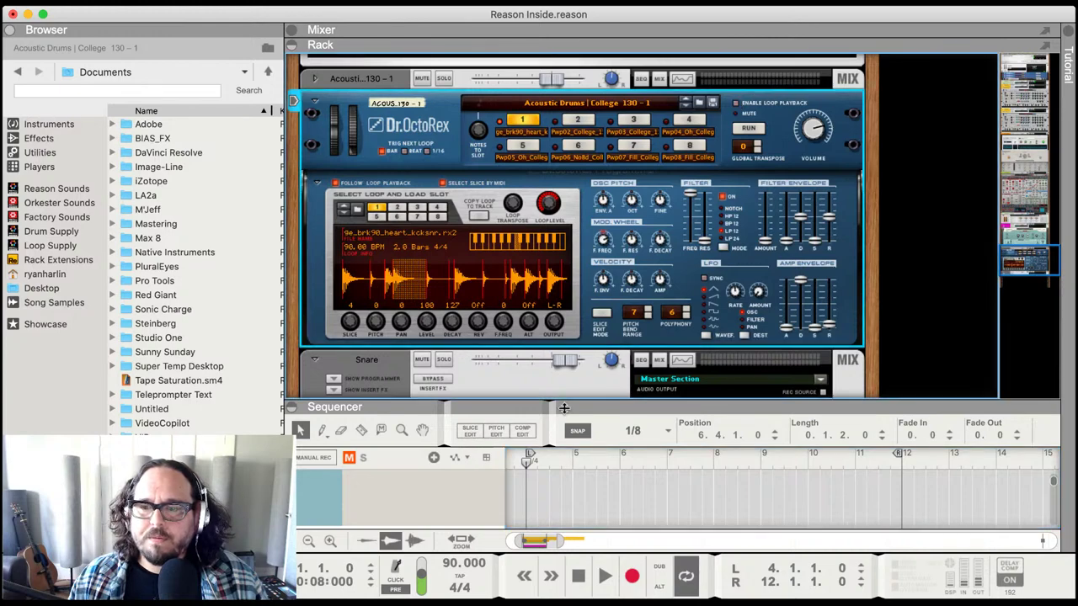
pyautogui.press('F6')
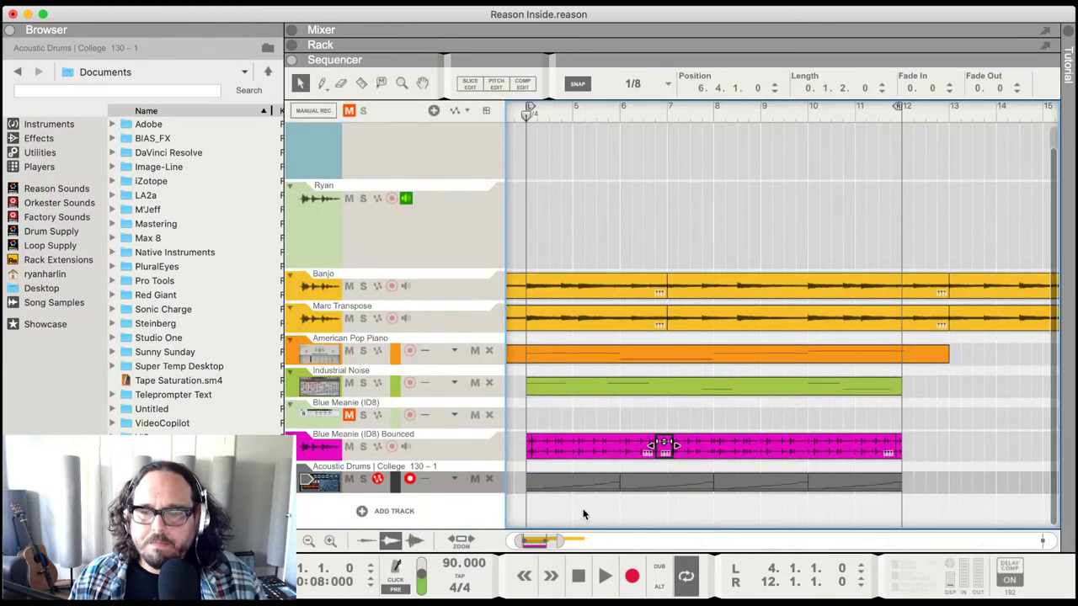
# - Open the first Acoustic Drums clip for editing, with its slice notes across bars 4 to 6 enlarged
pyautogui.scroll(5, 586, 471)
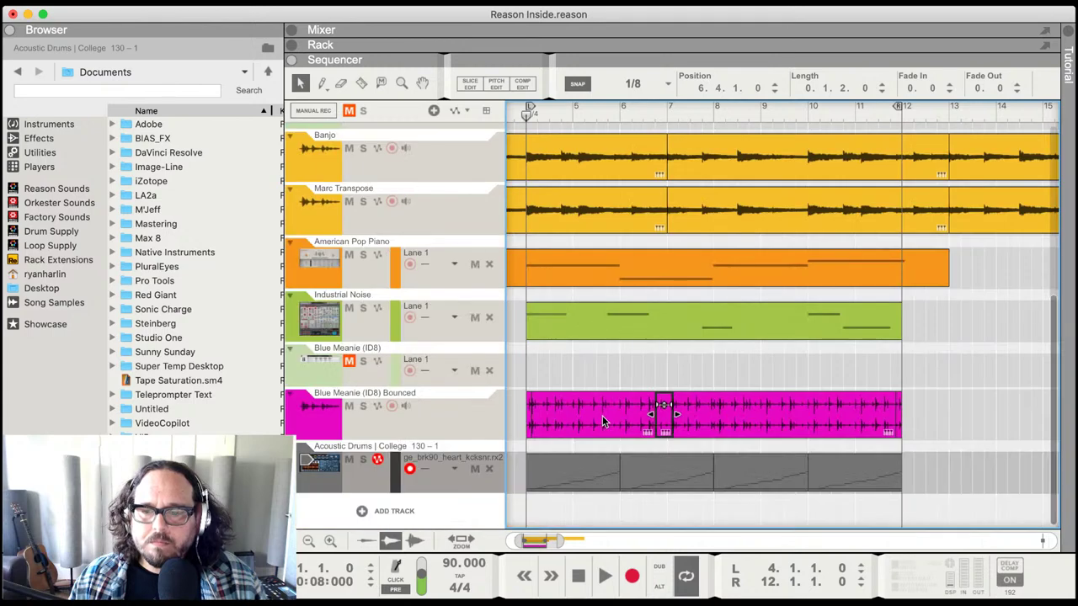
pyautogui.scroll(5, 583, 459)
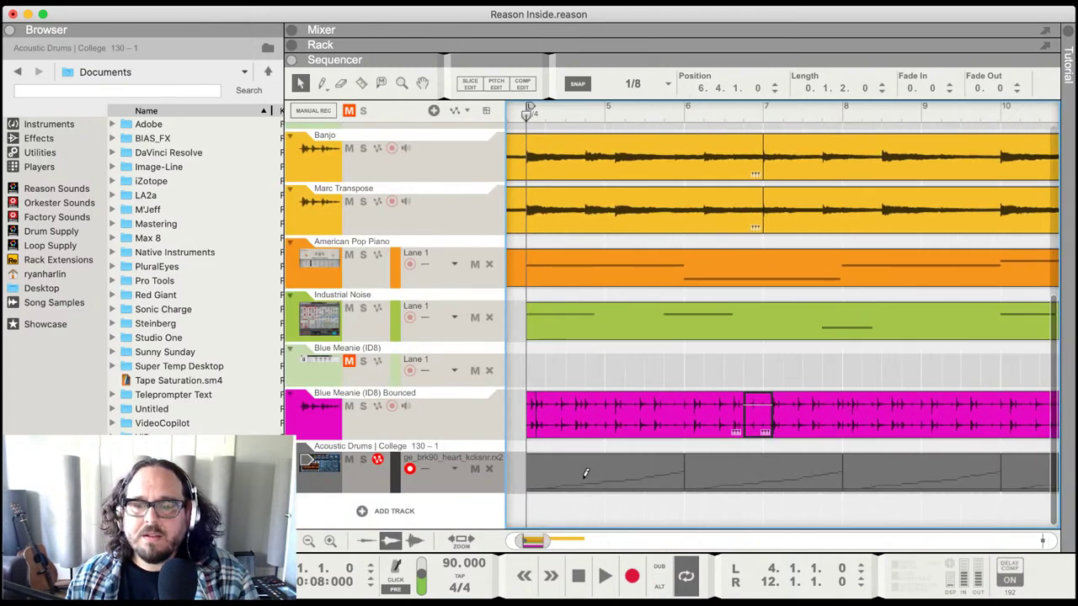
pyautogui.doubleClick(572, 472)
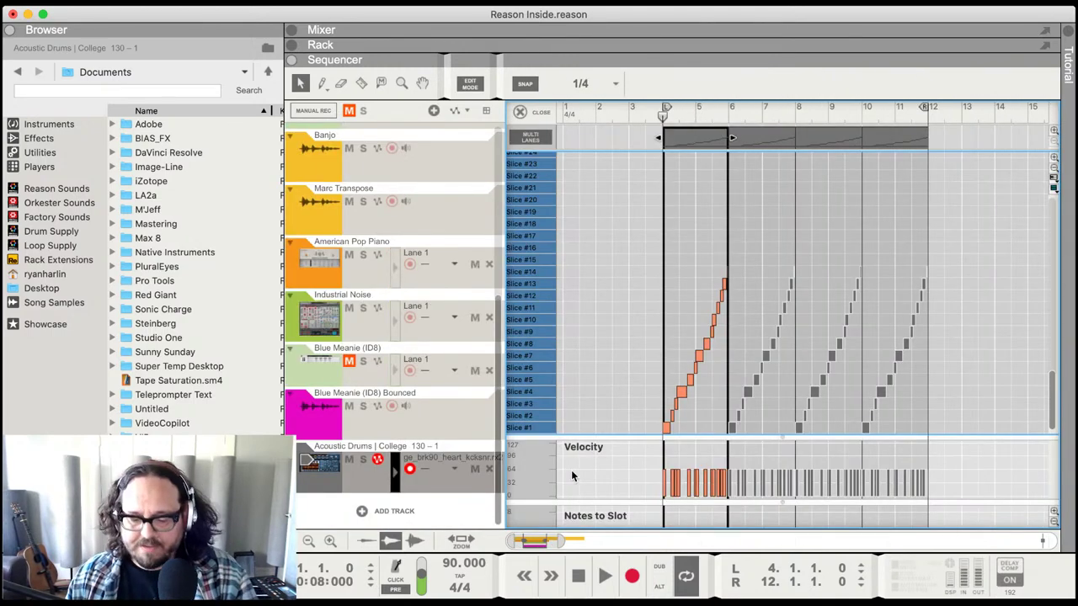
pyautogui.scroll(5, 760, 399)
pyautogui.scroll(5, 760, 398)
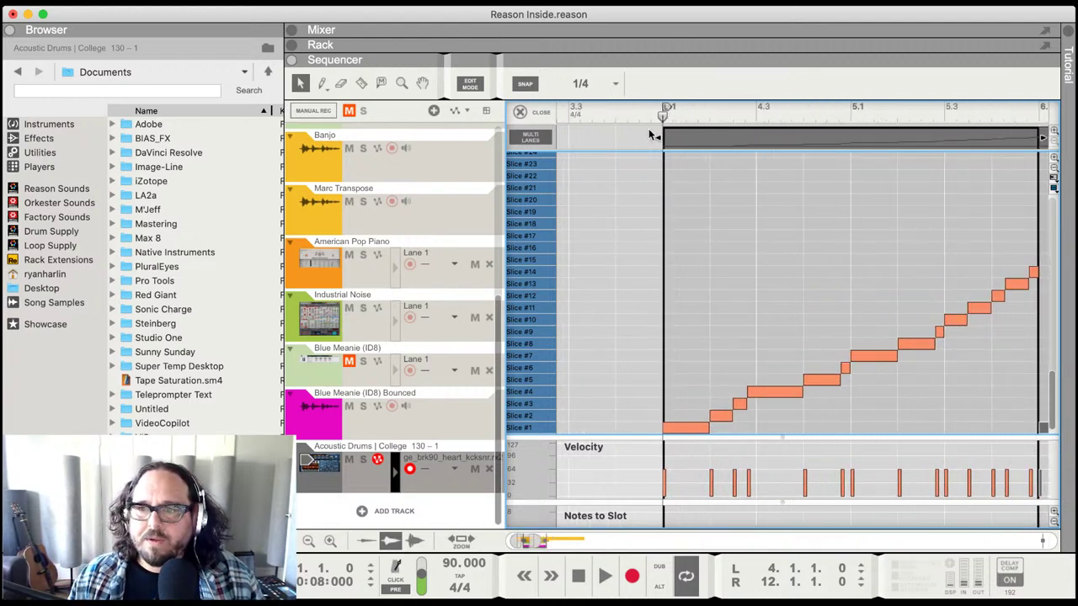
pyautogui.hscroll(4, 897, 118)
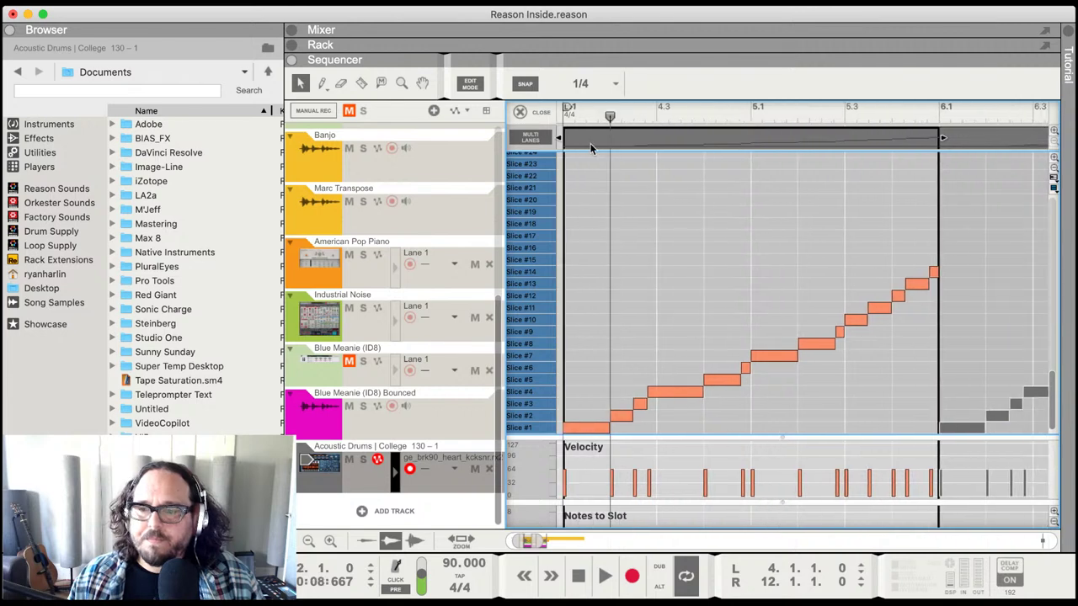
# - Audition the first clip's notes one after another, from Slice #1 to Slice #9
pyautogui.click(578, 428)
pyautogui.click(620, 414)
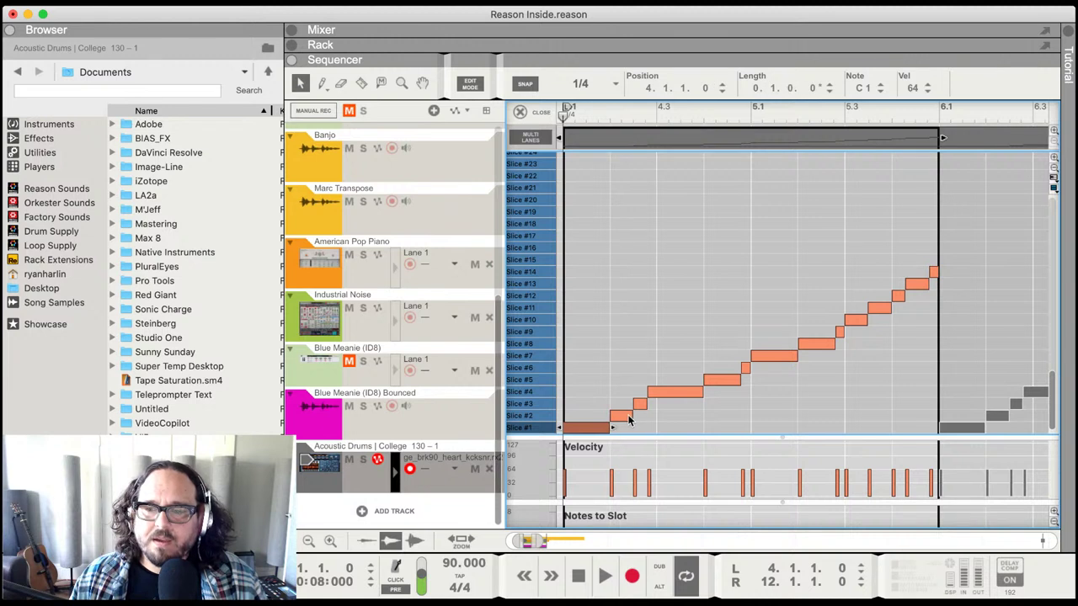
pyautogui.click(640, 405)
pyautogui.click(676, 391)
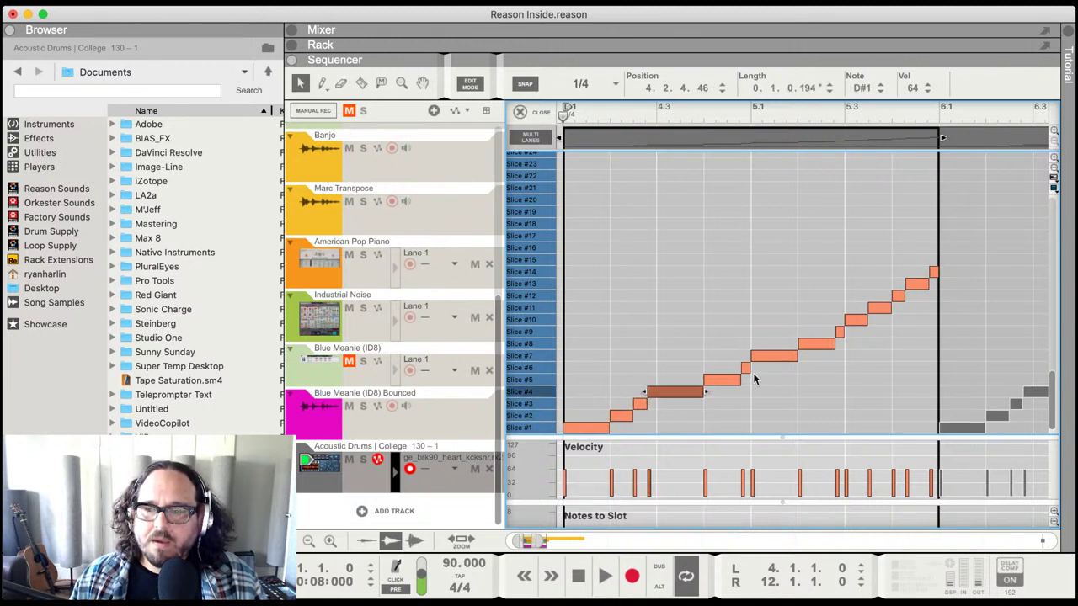
pyautogui.click(723, 379)
pyautogui.click(746, 369)
pyautogui.click(773, 356)
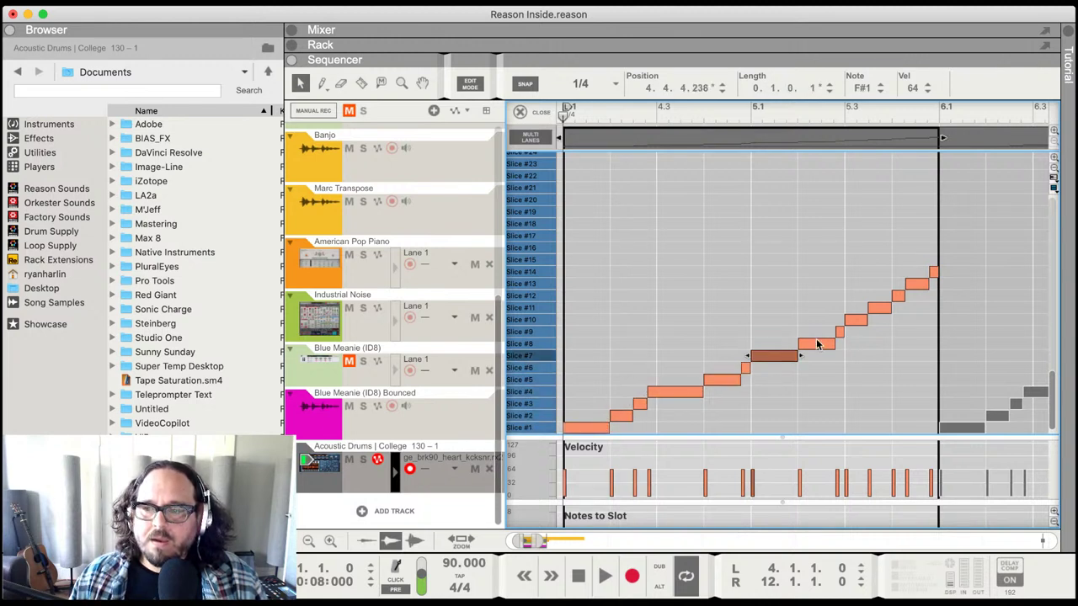
pyautogui.click(832, 343)
pyautogui.click(840, 332)
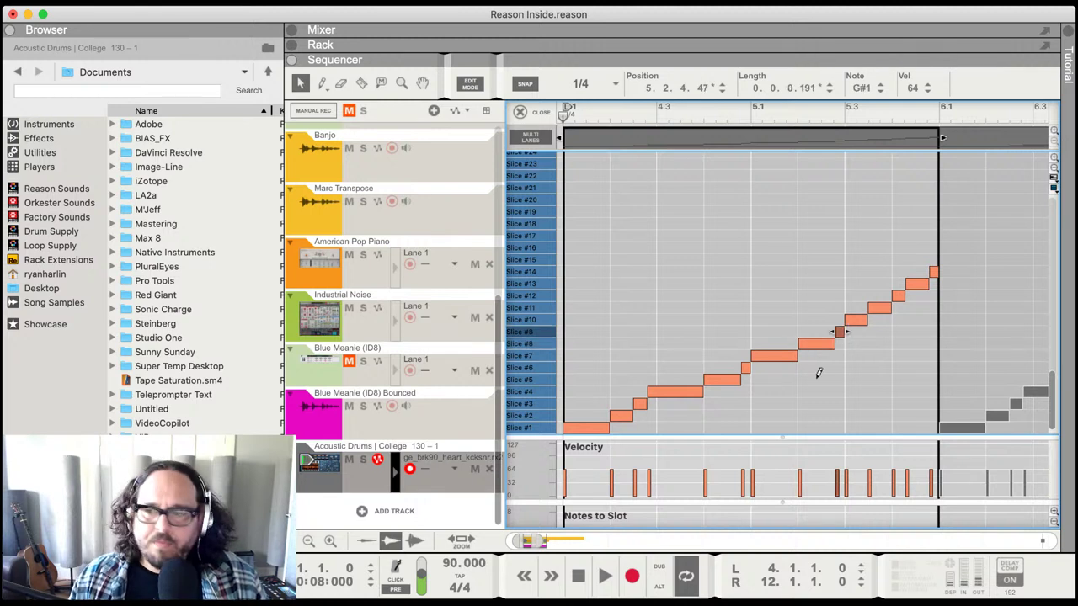
# - Quantize all slice notes in the first drum clip, set the snap value to 1/8, and play the result
pyautogui.press('super+a')
pyautogui.press('super+k')
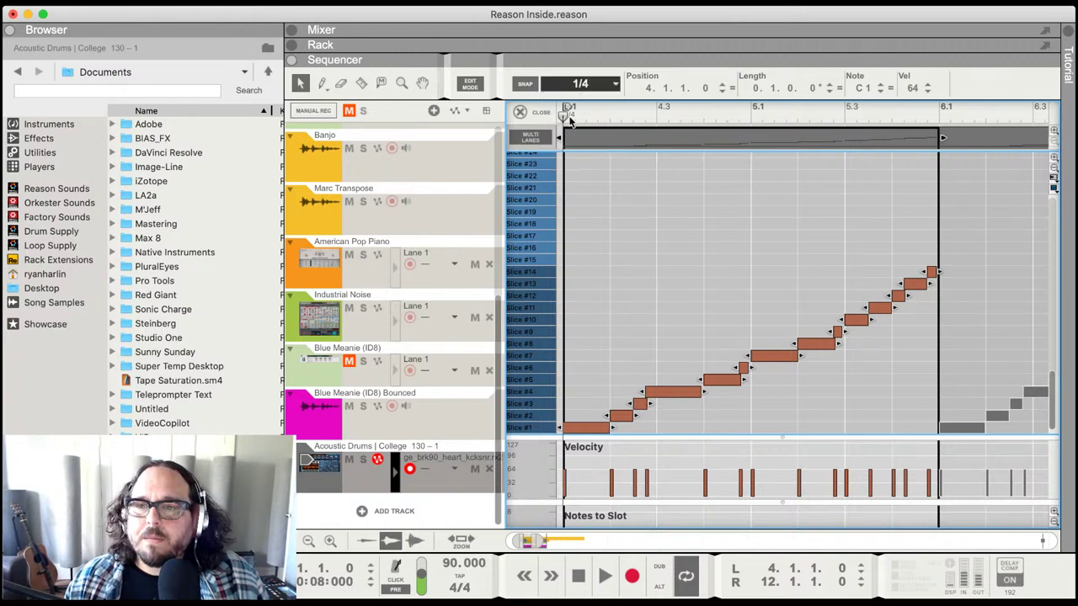
pyautogui.press('super+4')
pyautogui.click(605, 271)
pyautogui.press('space')
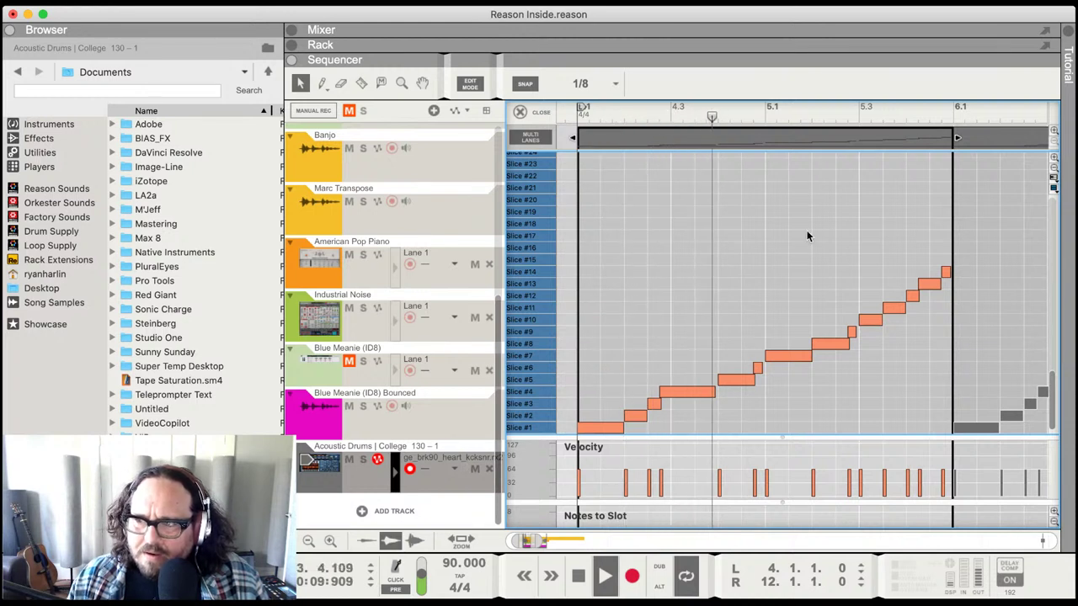
# - Set the right locator to bar 6 and play the two-bar drum loop from bar 4
pyautogui.keyDown('alt'); pyautogui.click(954, 110); pyautogui.keyUp('alt')
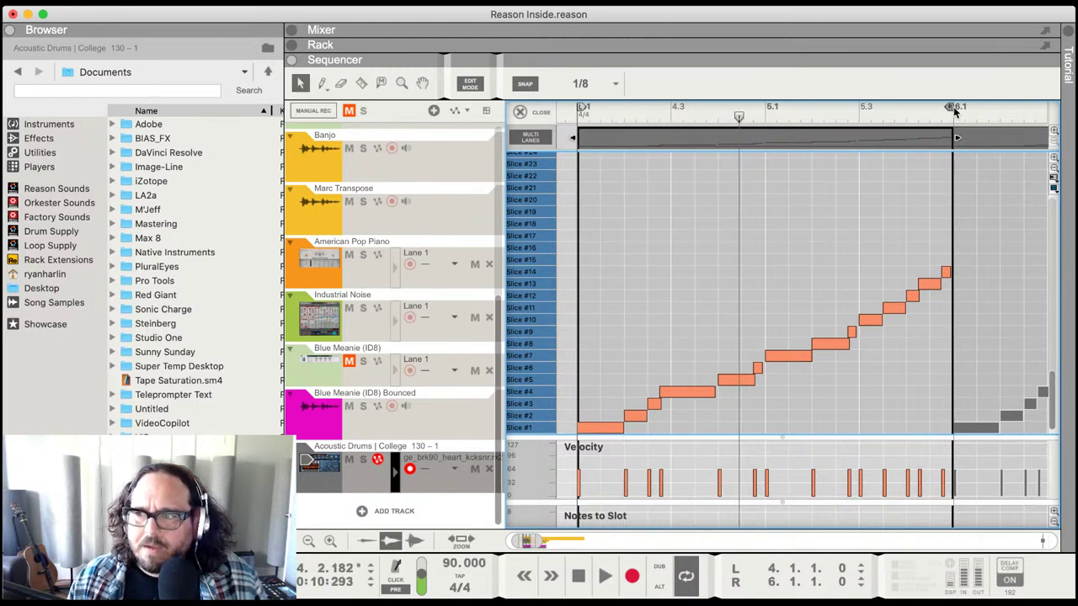
pyautogui.click(580, 118)
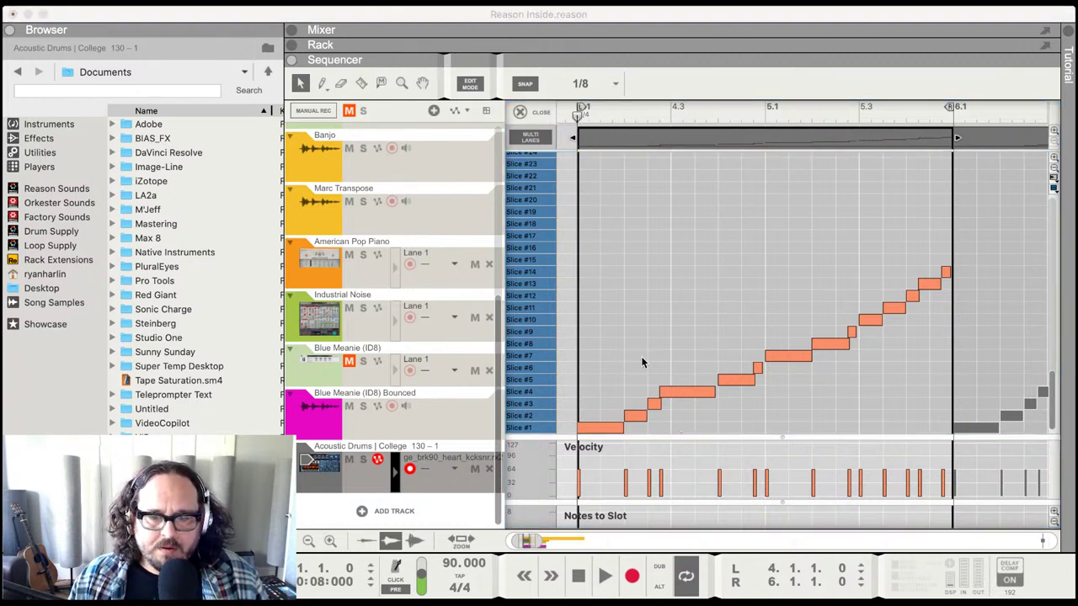
pyautogui.click(641, 297)
pyautogui.press('space')
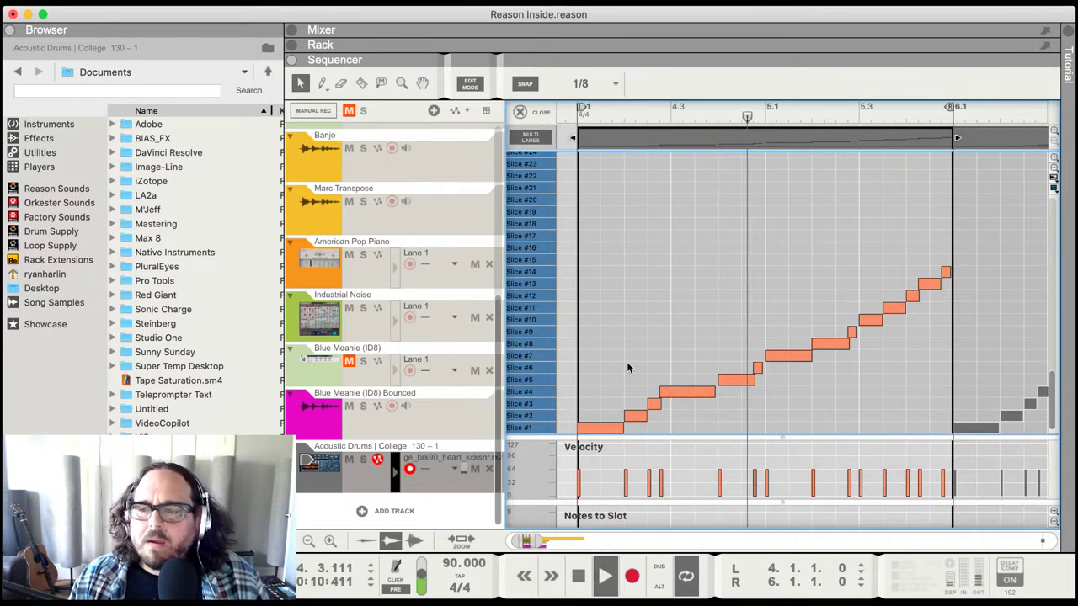
pyautogui.click(592, 114)
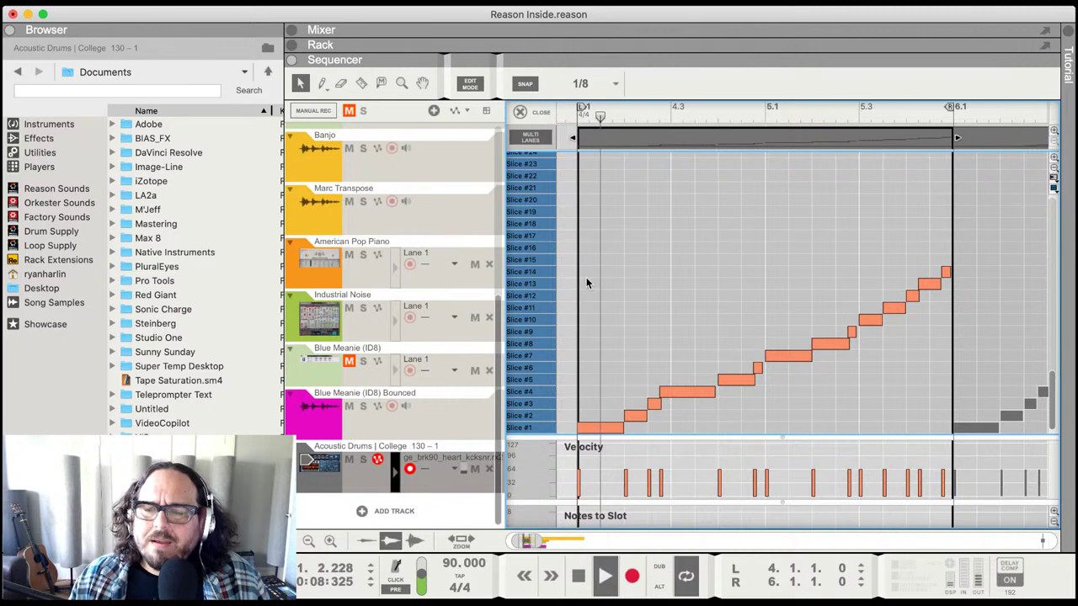
# - Delete the Slice #3 note from the first drum clip and play the loop from bar 4
pyautogui.click(654, 405)
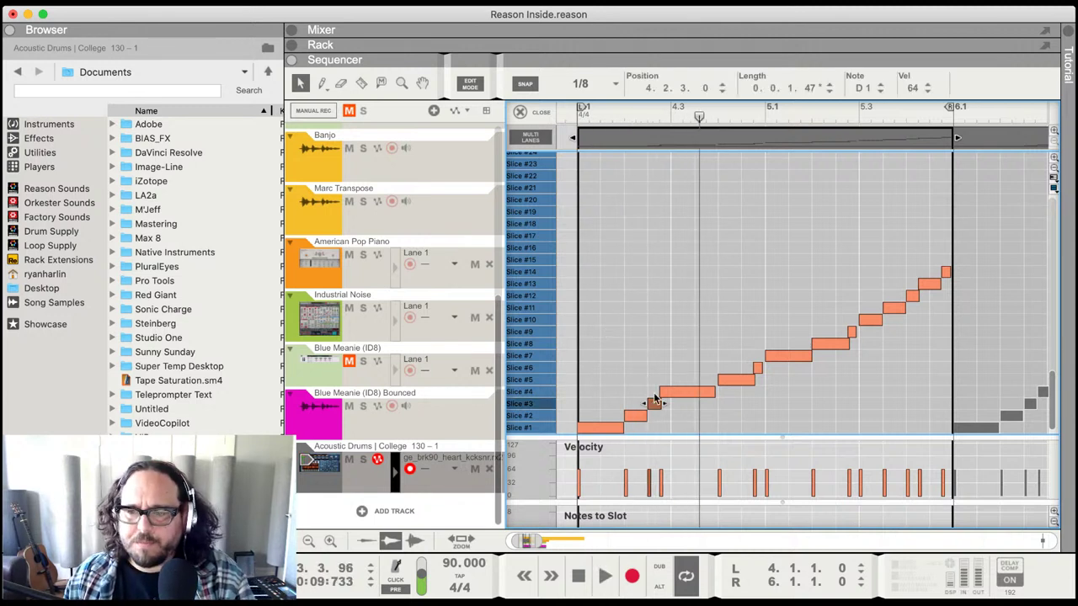
pyautogui.click(578, 114)
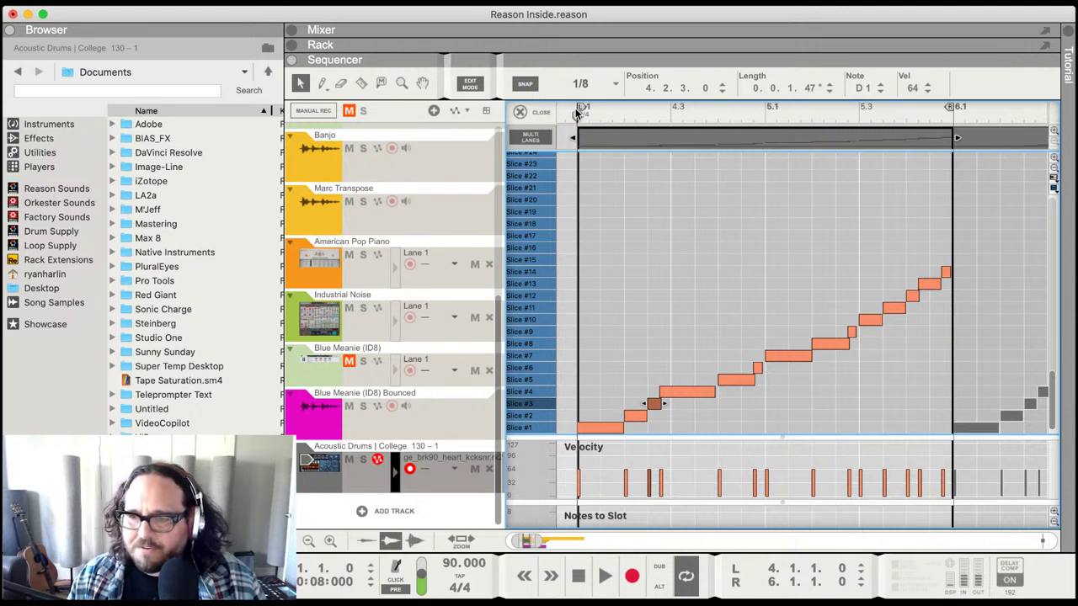
pyautogui.press('Delete')
pyautogui.press('space')
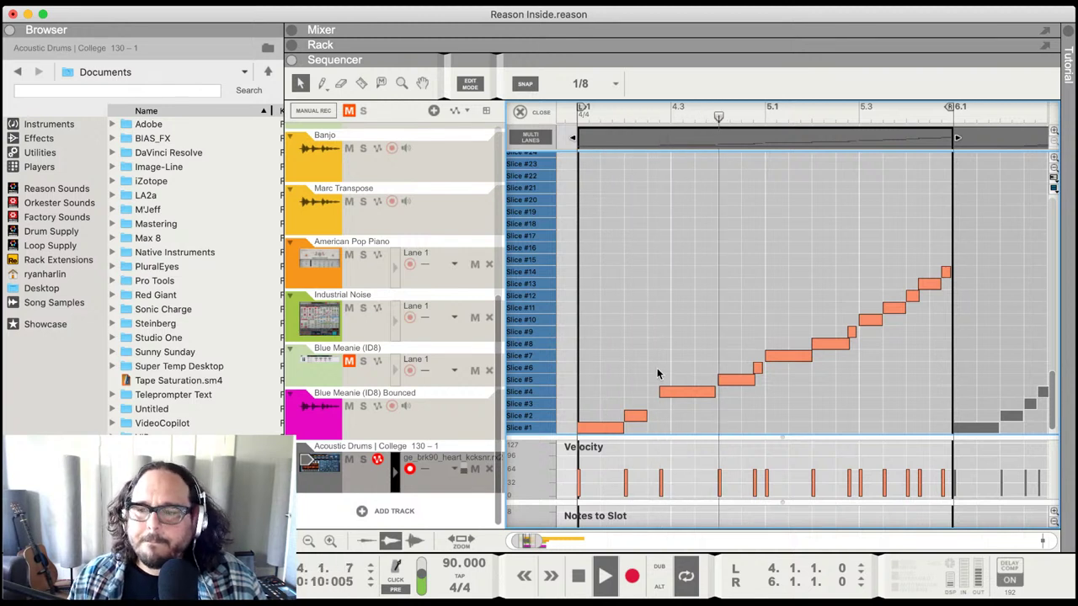
# - Undo the Slice #3 deletion, delete the Slice #4 note in the first drum clip instead, and play the loop
pyautogui.press('space')
pyautogui.press('super+z')
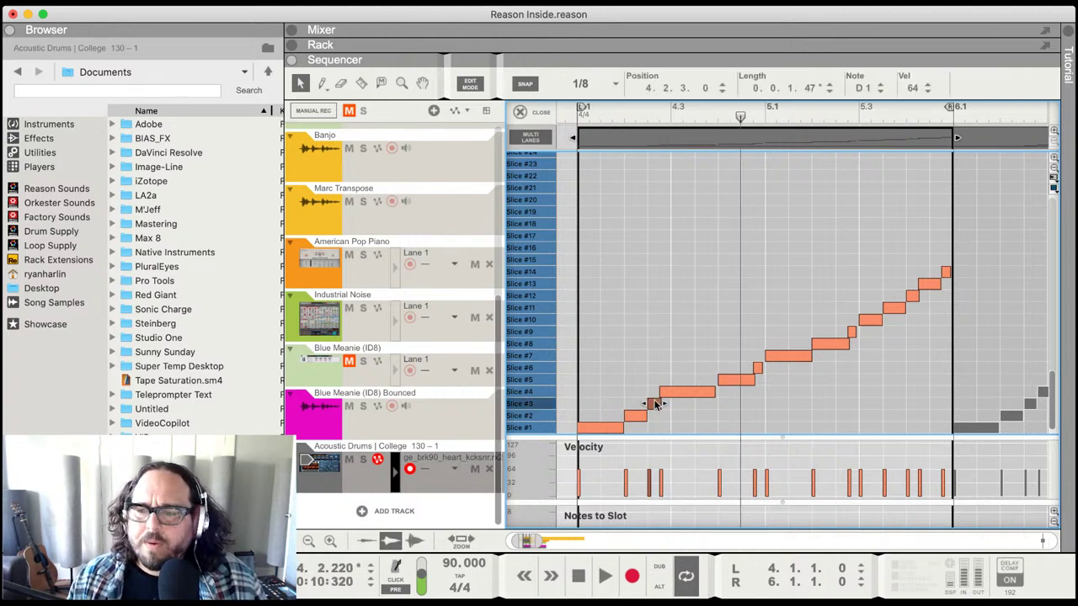
pyautogui.click(671, 394)
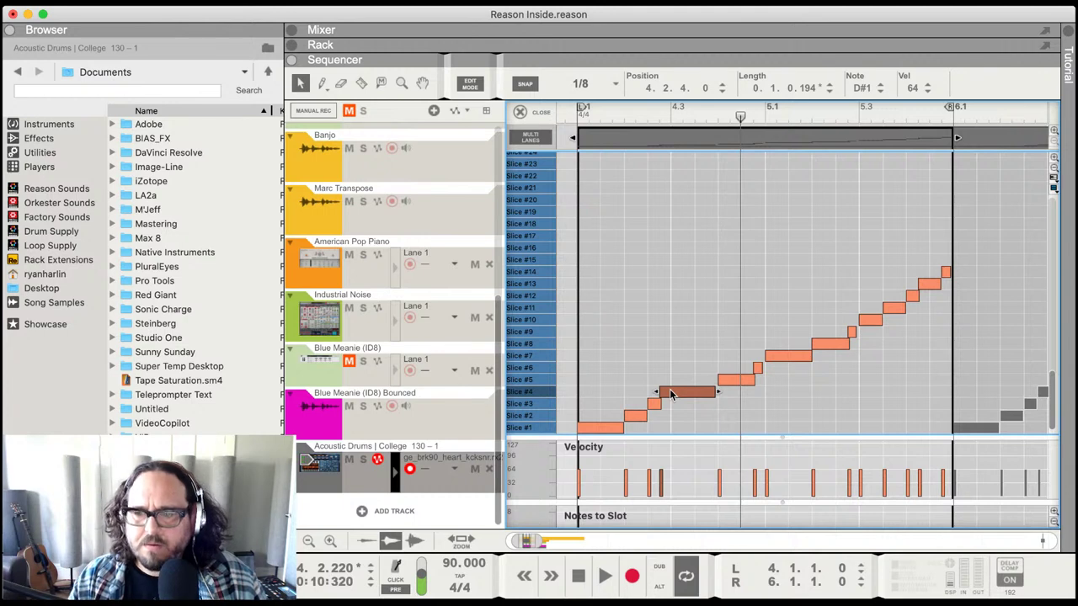
pyautogui.press('BackSpace')
pyautogui.press('space')
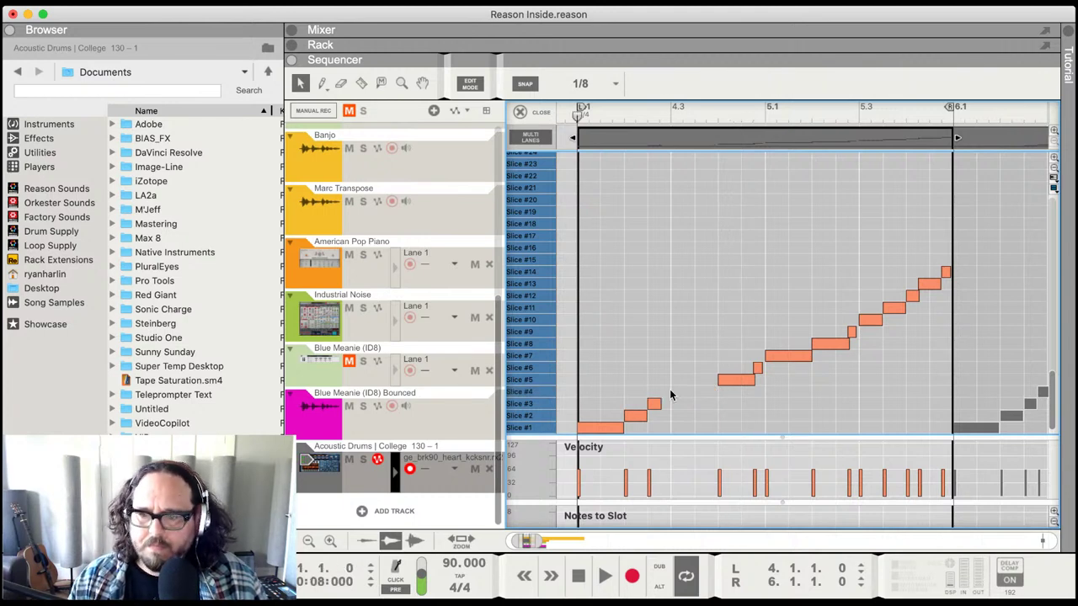
pyautogui.press('space')
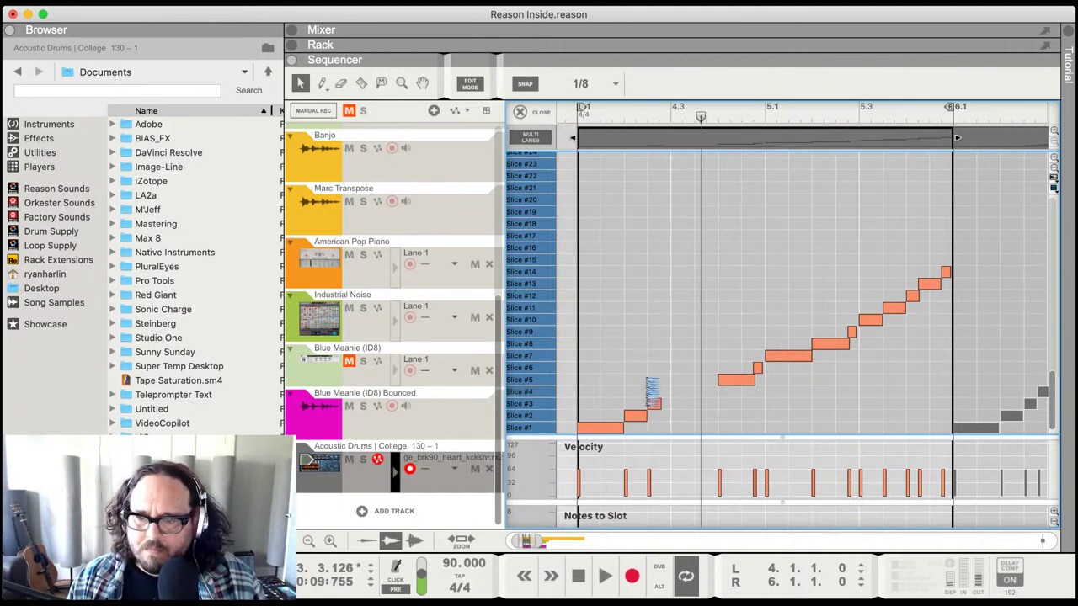
# - Restore the Slice #4 note and delete the Slice #3 note from the first drum clip
pyautogui.press('super+z')
pyautogui.click(655, 406)
pyautogui.press('BackSpace')
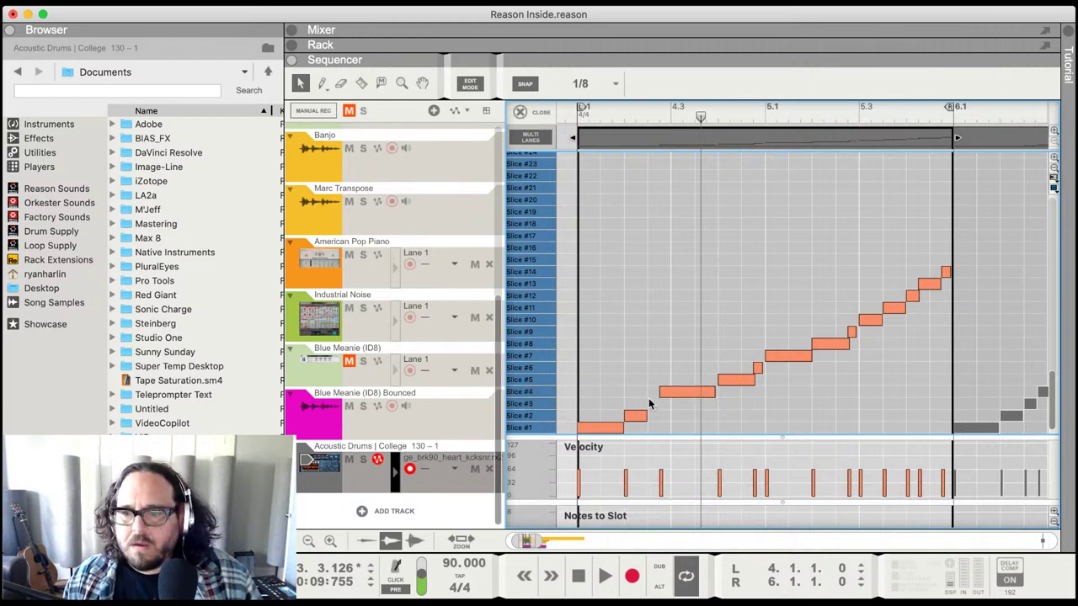
# - Using a 1/16 snap, copy the Slice #4 note to Slice #3 at 4.3.1 and again at 4.3.3, auditioning the loop after each
pyautogui.moveTo(678, 396); pyautogui.dragTo(689, 407)
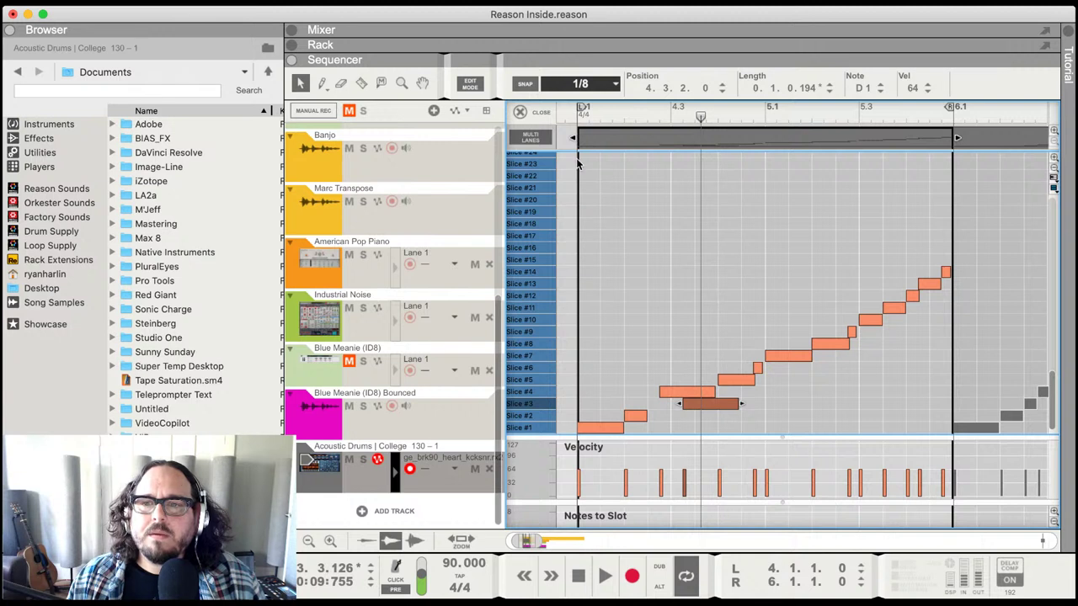
pyautogui.press('super+5')
pyautogui.press('Left')
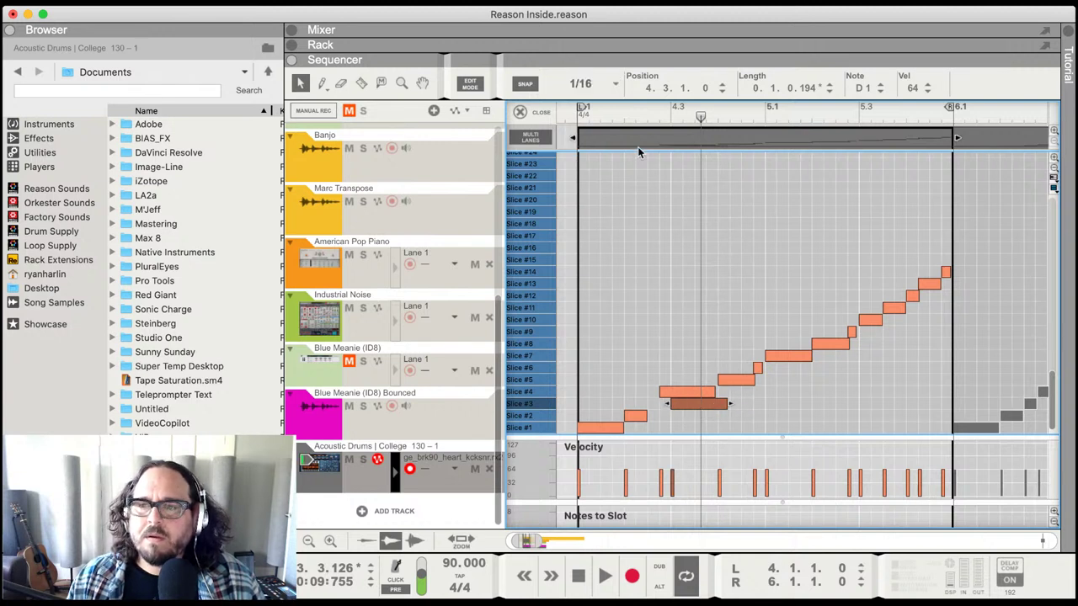
pyautogui.click(587, 116)
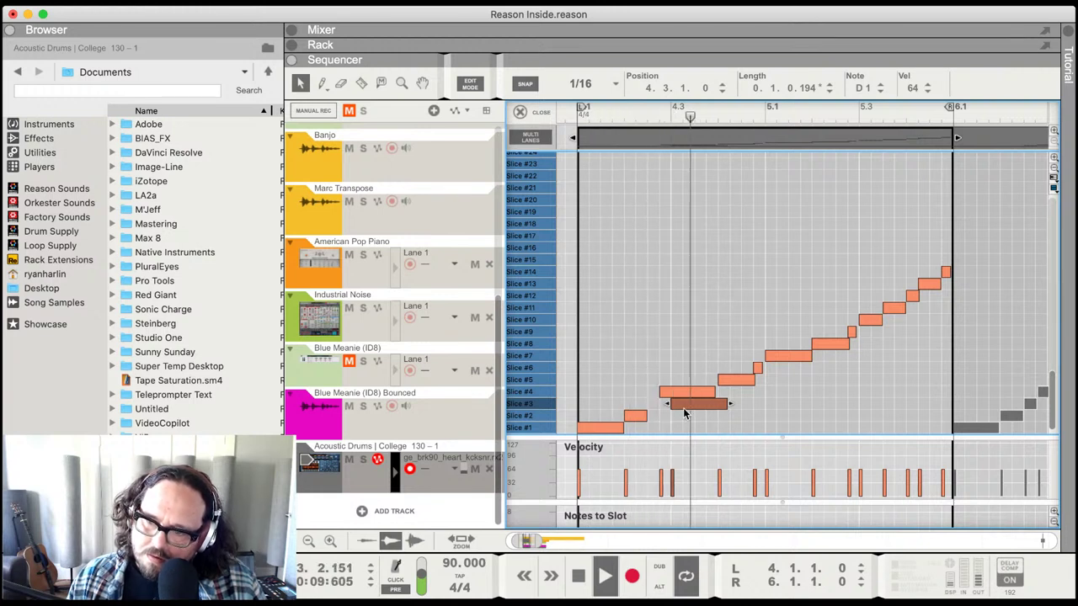
pyautogui.moveTo(688, 408); pyautogui.dragTo(714, 409)
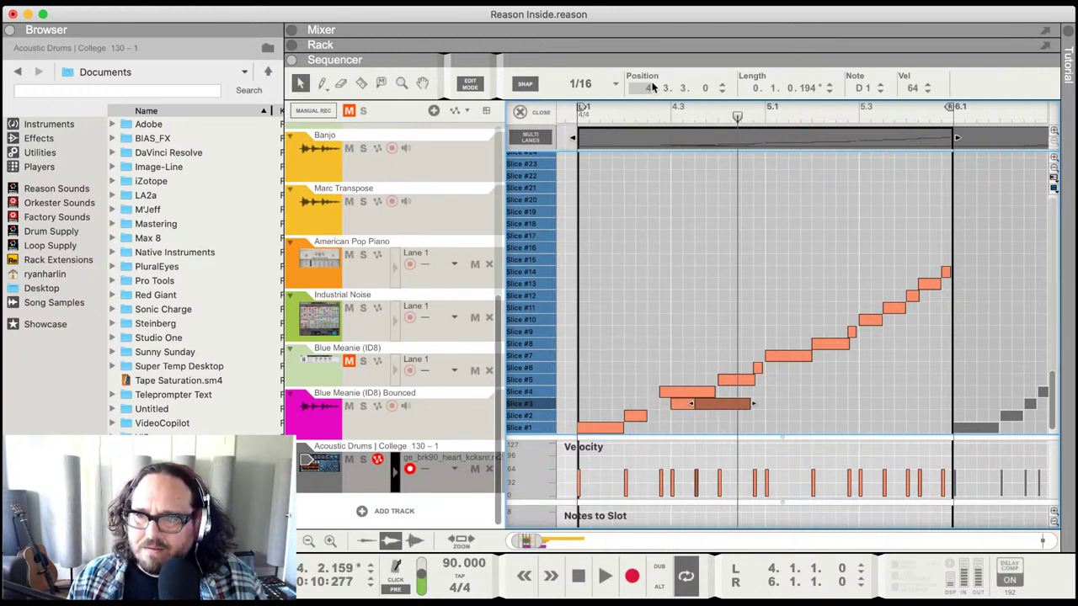
pyautogui.click(658, 111)
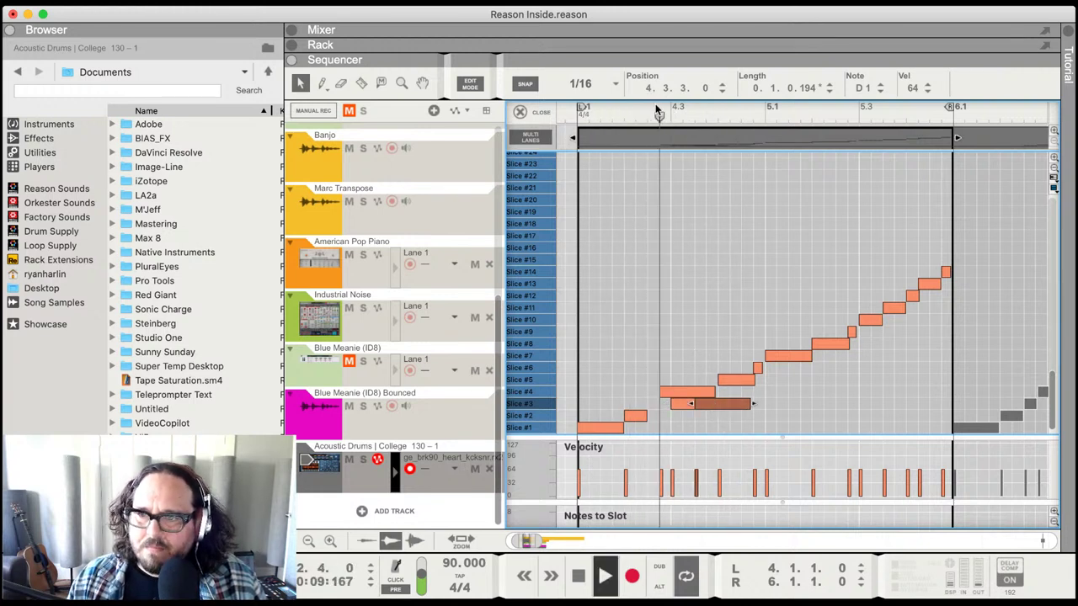
# - Try deleting the Slice #4 note and play the loop from bar 4
pyautogui.click(669, 389)
pyautogui.press('Delete')
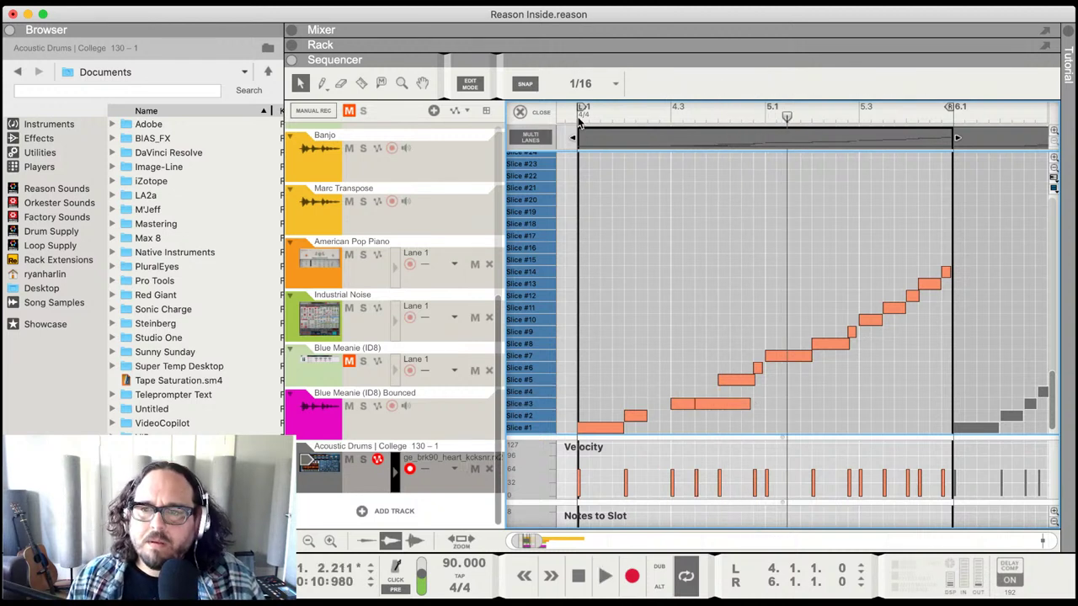
pyautogui.click(579, 118)
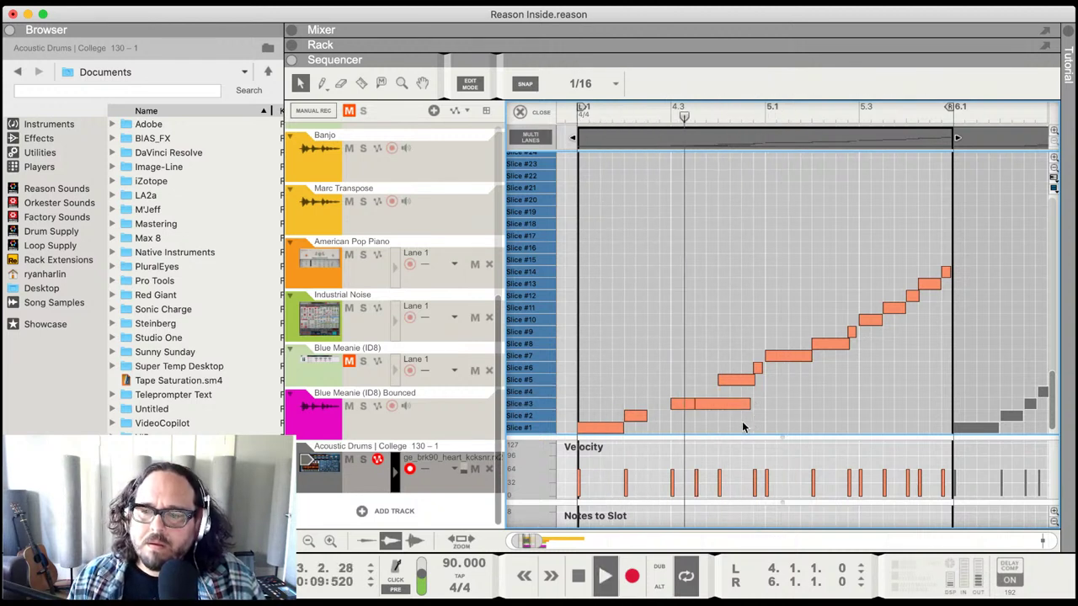
pyautogui.press('space')
# - With the Slice #4 note restored, move the Slice #3 note at 4.3.3 down to Slice #1 and play the loop from bar 4
pyautogui.moveTo(712, 408)
pyautogui.mouseDown()
pyautogui.moveTo(717, 416)
pyautogui.moveTo(702, 407)
pyautogui.moveTo(711, 427)
pyautogui.mouseUp()
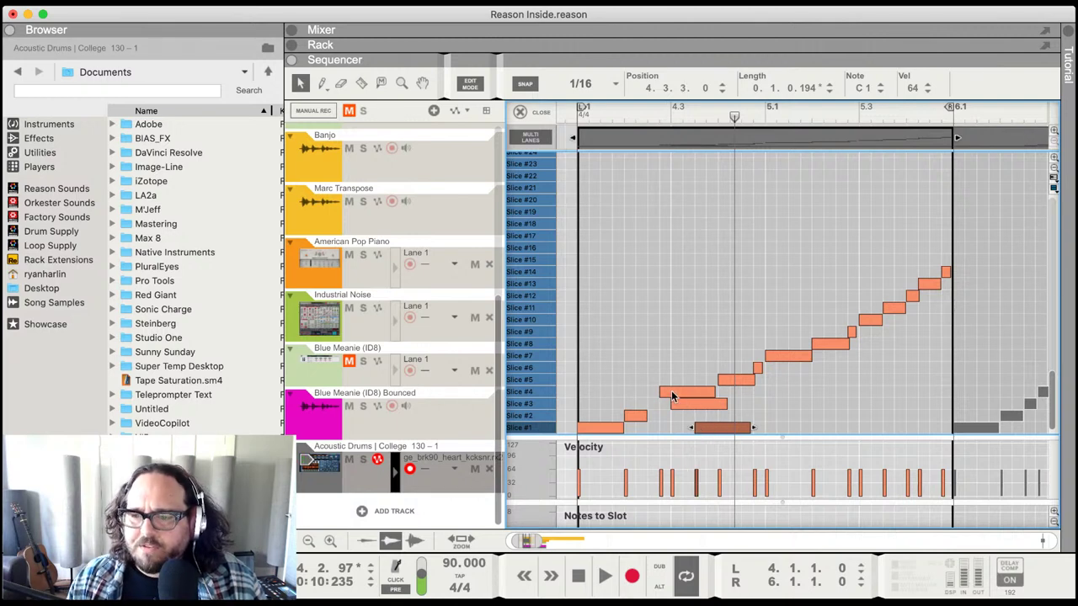
pyautogui.press('super+z')
pyautogui.press('super+y')
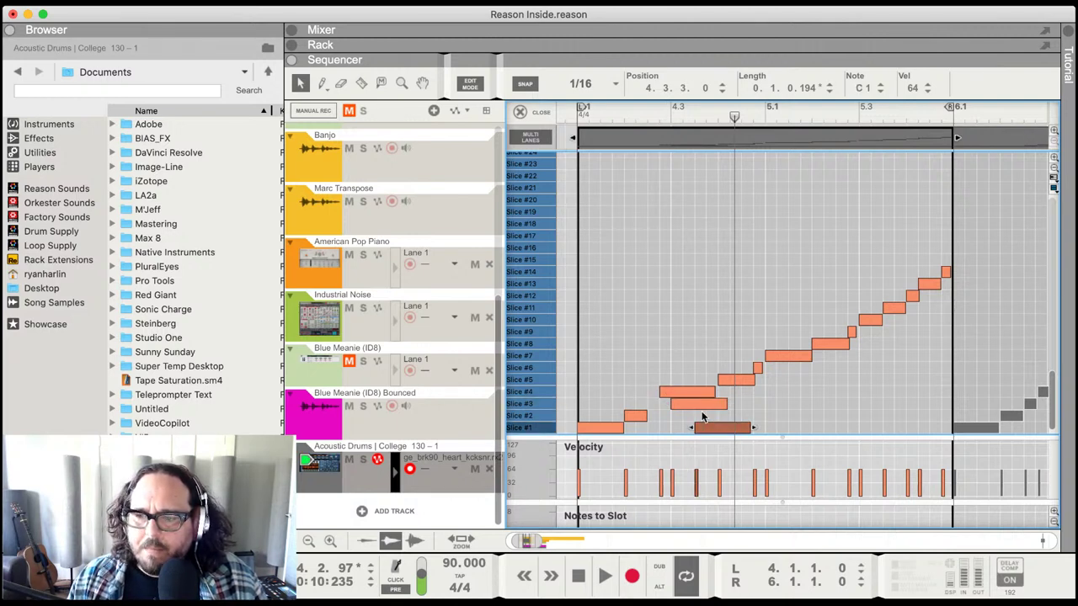
pyautogui.click(697, 405)
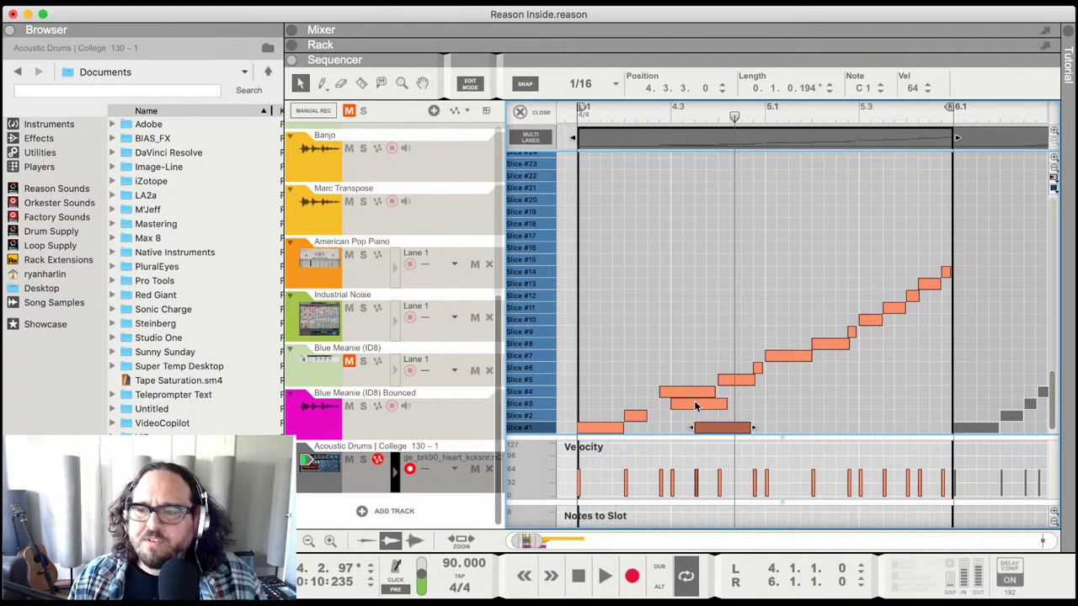
pyautogui.click(705, 429)
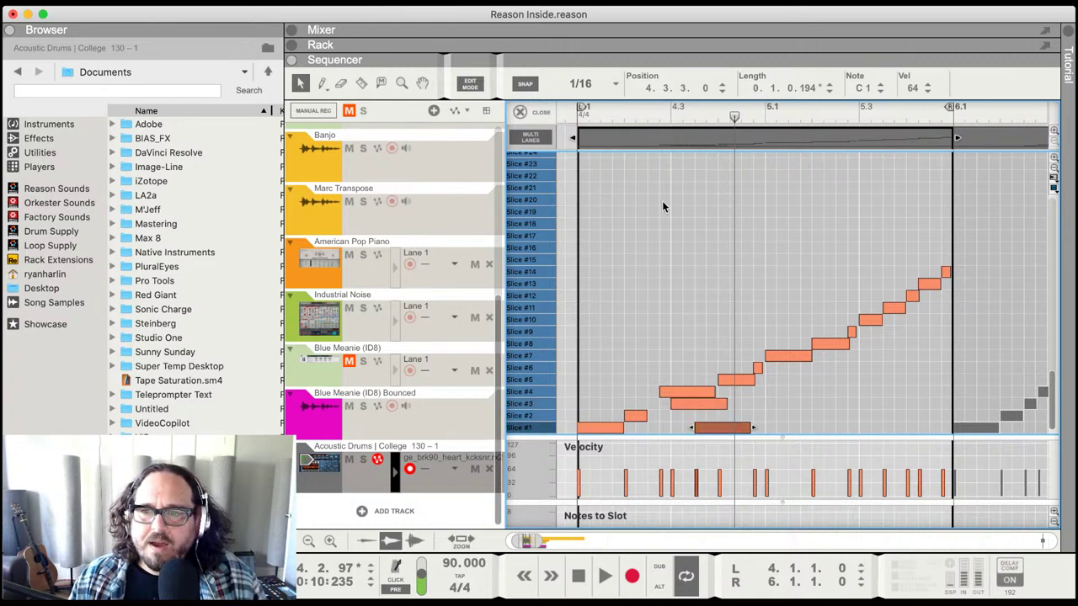
pyautogui.click(575, 118)
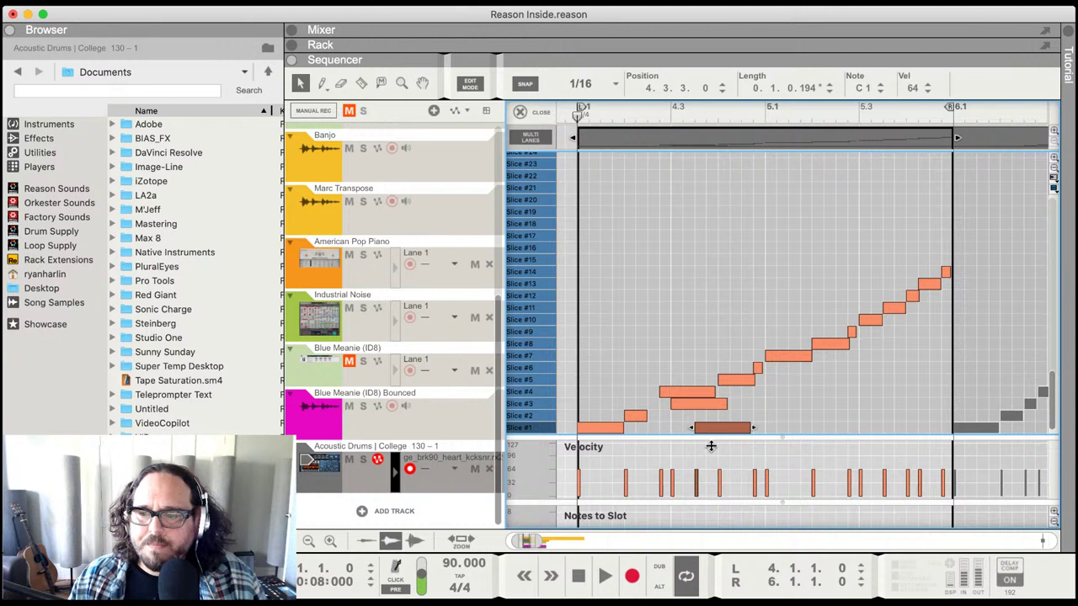
pyautogui.moveTo(711, 429)
pyautogui.mouseDown()
pyautogui.moveTo(705, 406)
pyautogui.moveTo(710, 430)
pyautogui.mouseUp()
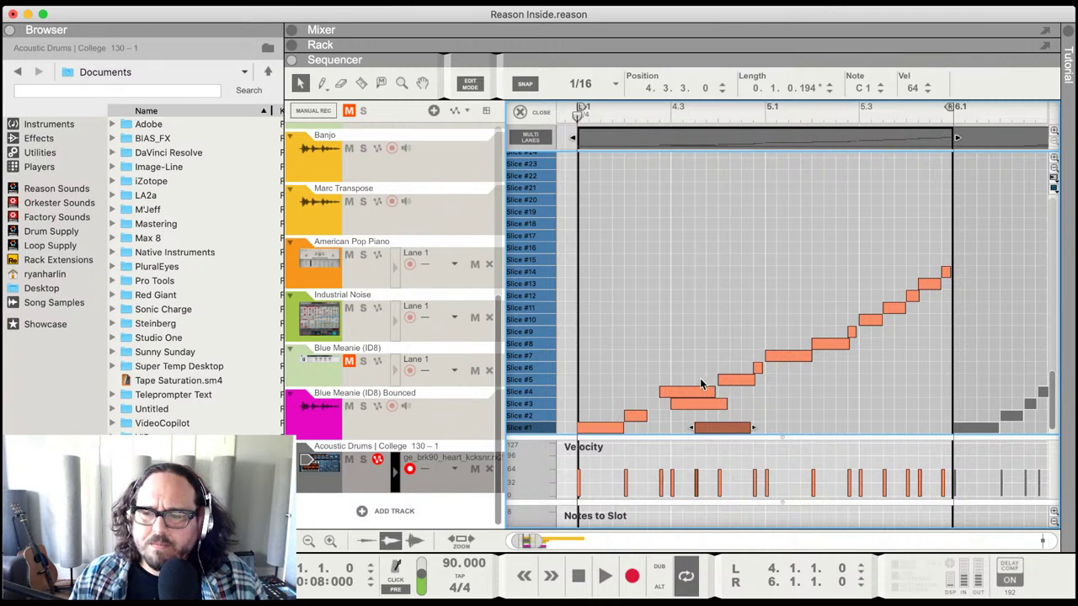
pyautogui.press('space')
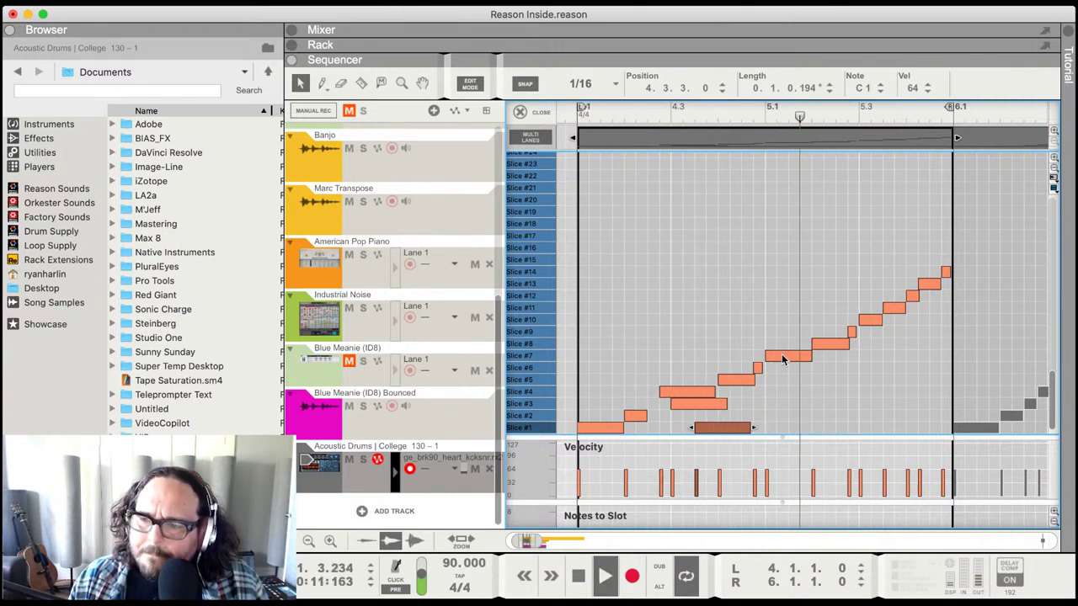
pyautogui.press('space')
# - Copy the Slice #7 note to position 5.1.2 and play the loop from just before bar 5
pyautogui.moveTo(775, 354); pyautogui.dragTo(796, 342)
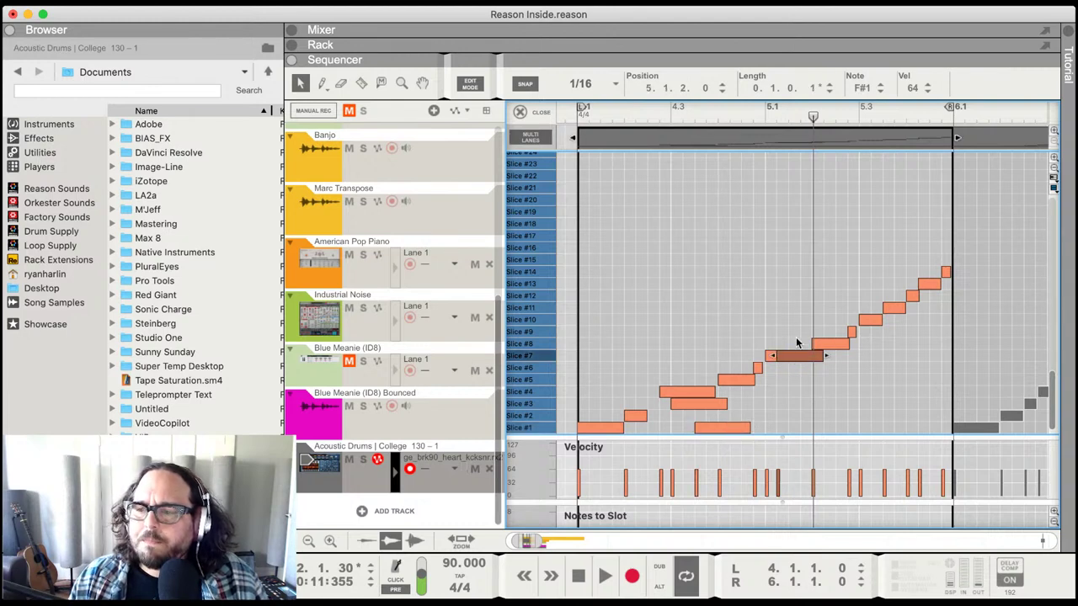
pyautogui.click(756, 119)
pyautogui.press('space')
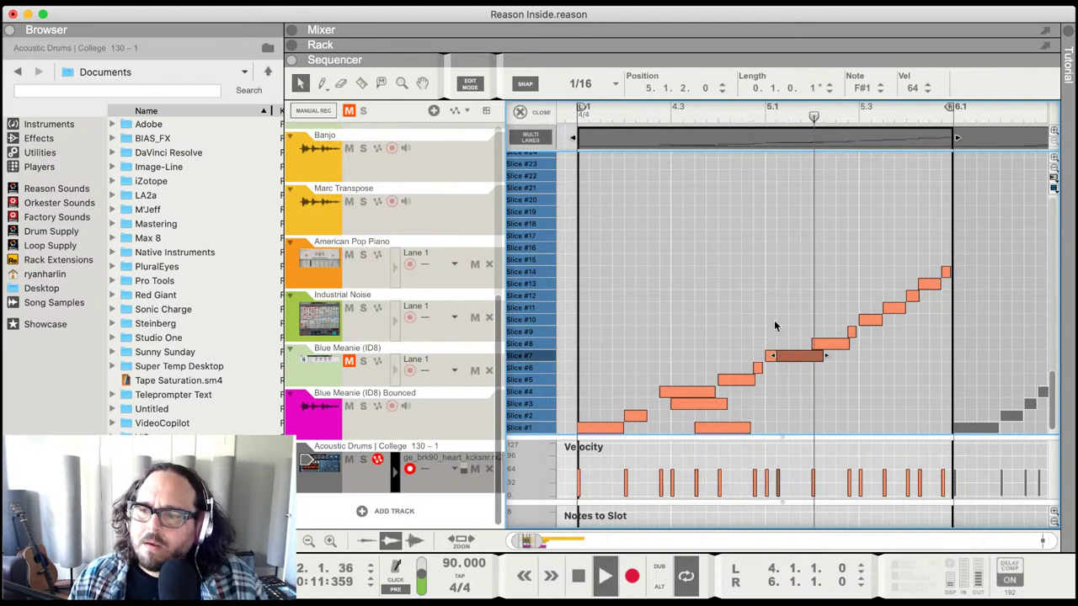
pyautogui.press('space')
# - Audition the Slice #9 and Slice #12 notes and play the loop from bar 5 and from just before bar 4
pyautogui.click(851, 332)
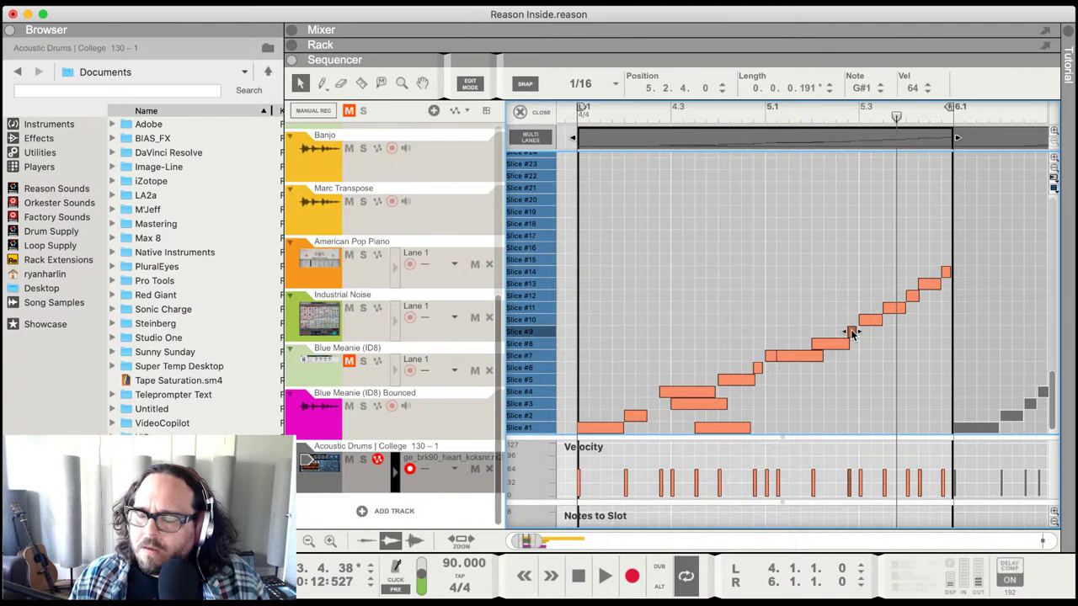
pyautogui.click(764, 115)
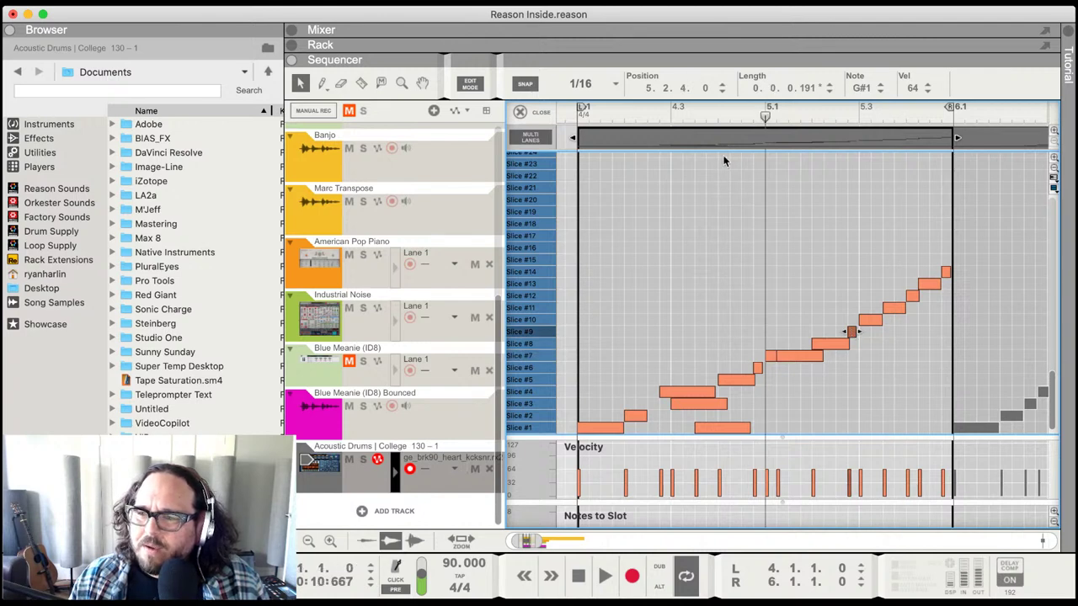
pyautogui.press('space')
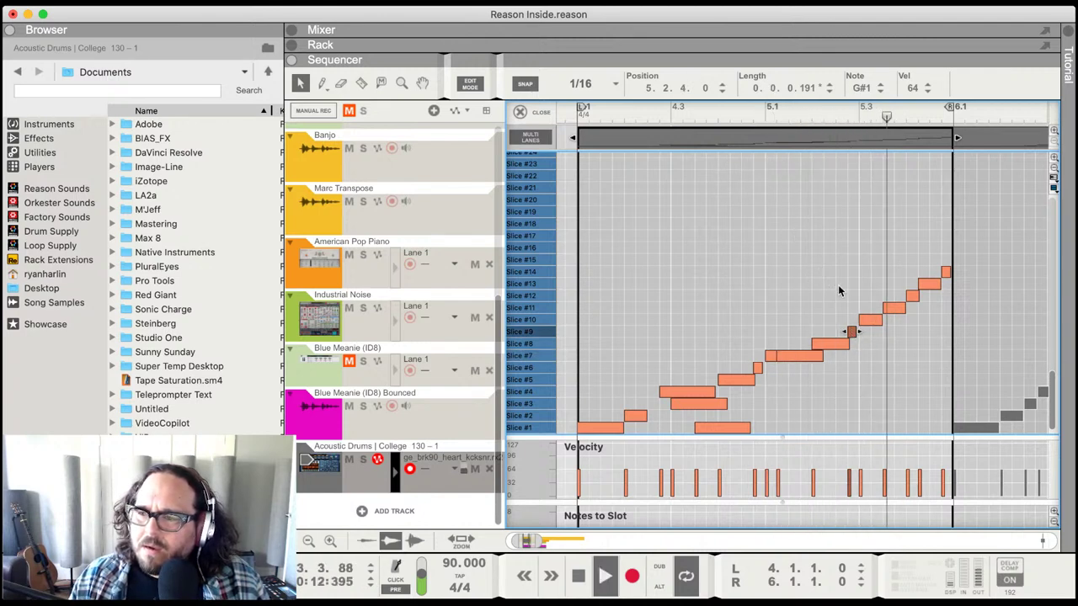
pyautogui.press('space')
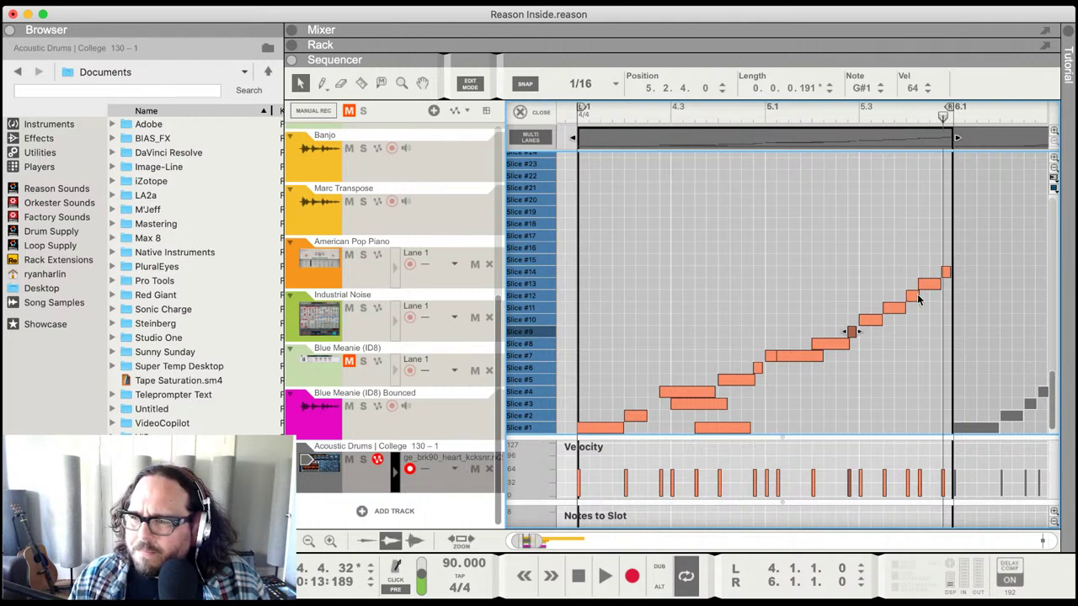
pyautogui.click(916, 297)
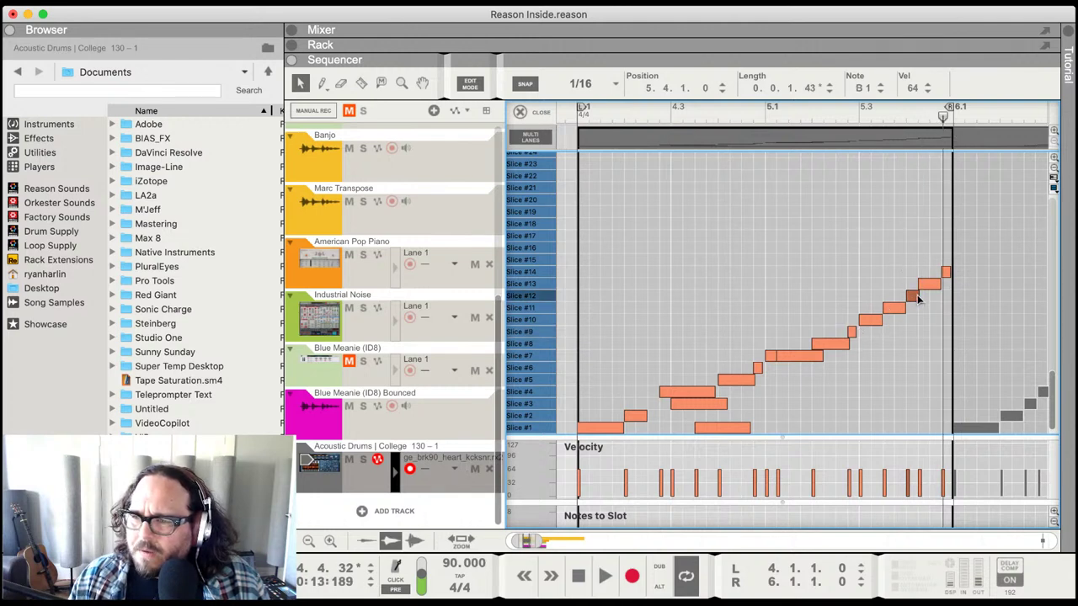
pyautogui.click(857, 123)
pyautogui.click(566, 116)
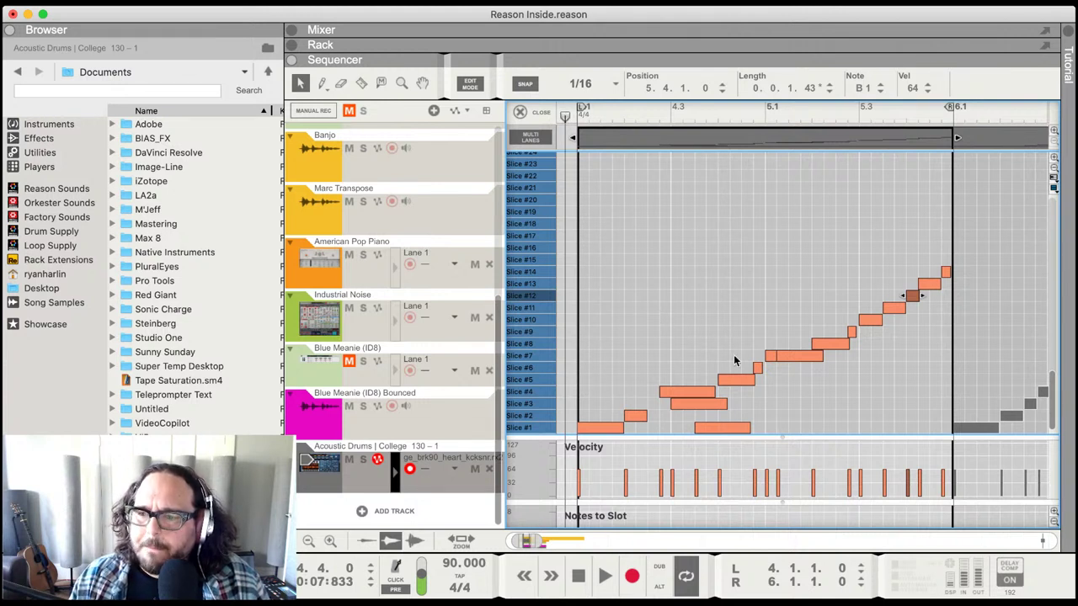
pyautogui.press('space')
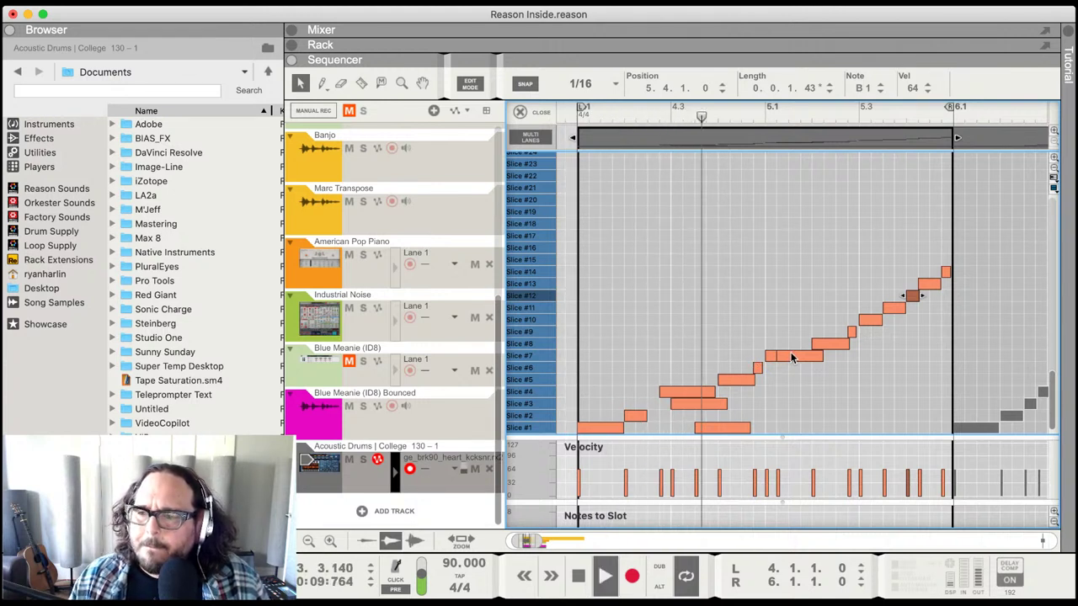
# - Move the Slice #7 note at 5.1.2 down to Slice #4 and play the loop from just before bar 4
pyautogui.moveTo(791, 354); pyautogui.dragTo(789, 393)
pyautogui.click(570, 118)
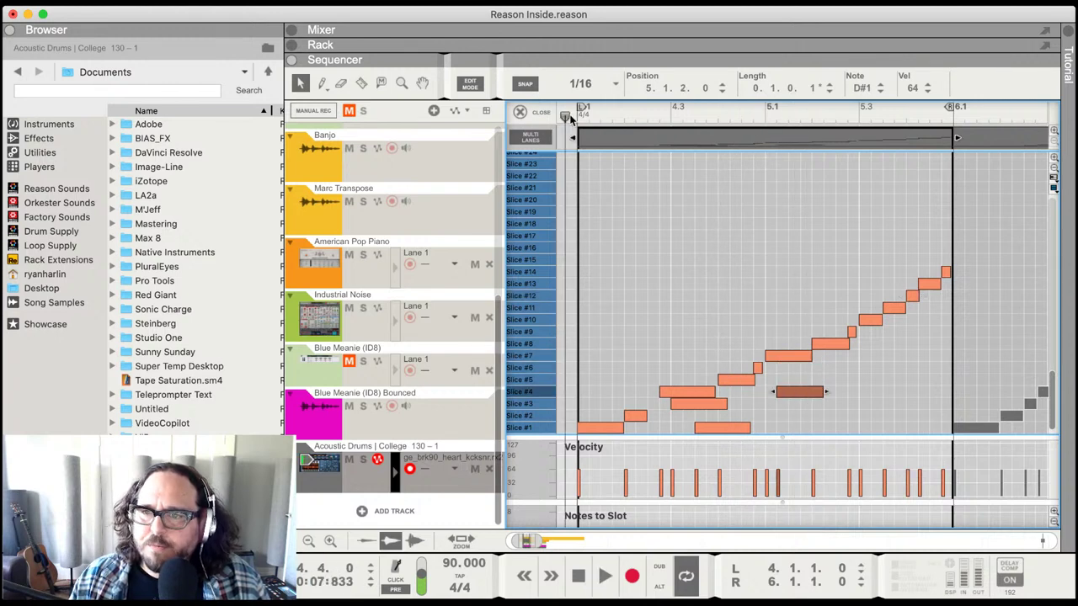
pyautogui.press('space')
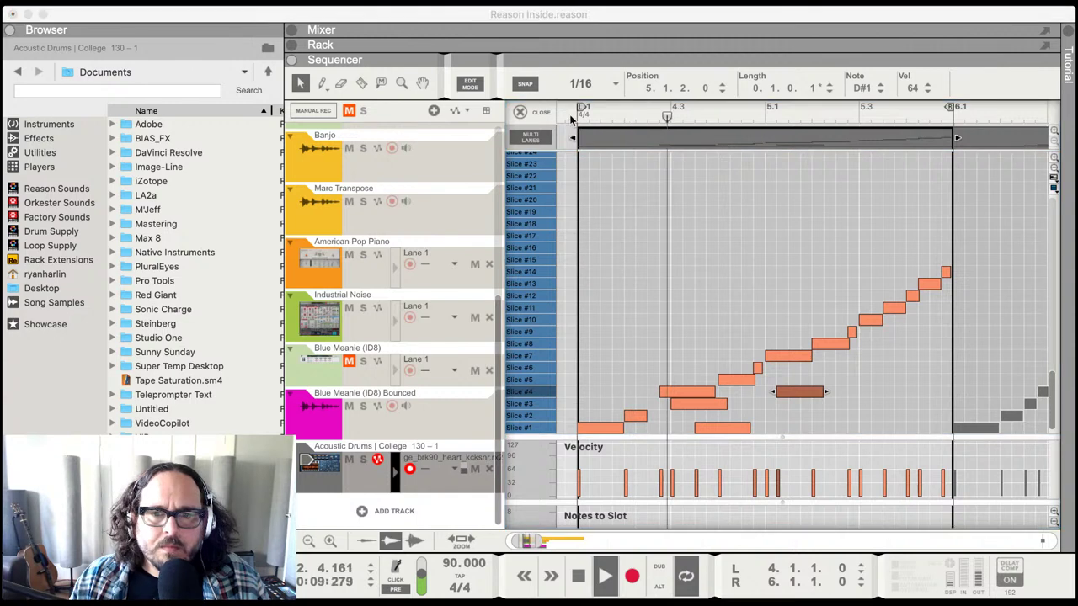
pyautogui.click(674, 142)
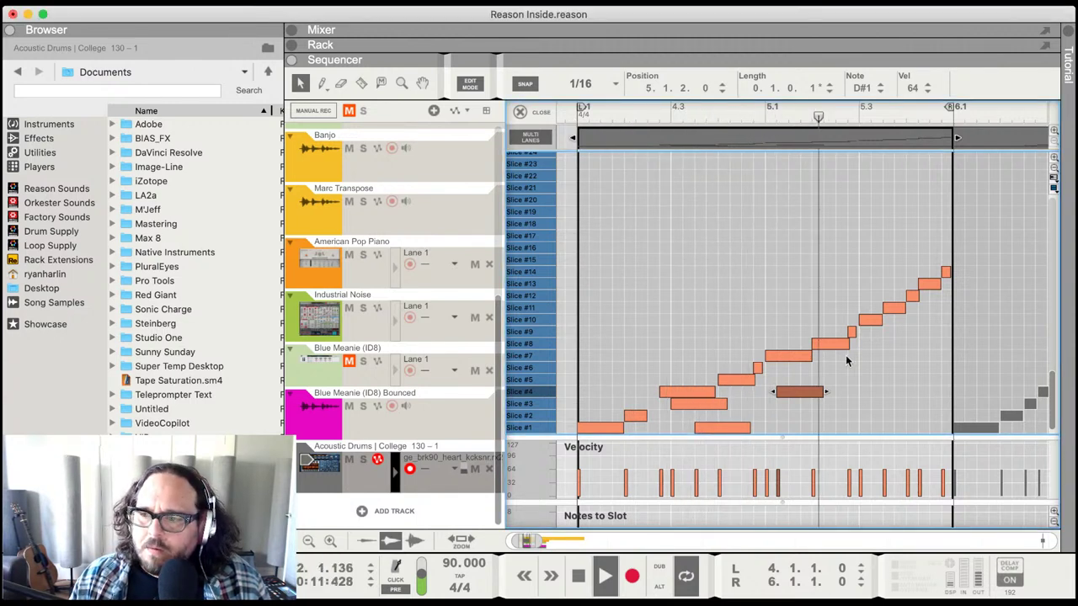
pyautogui.press('space')
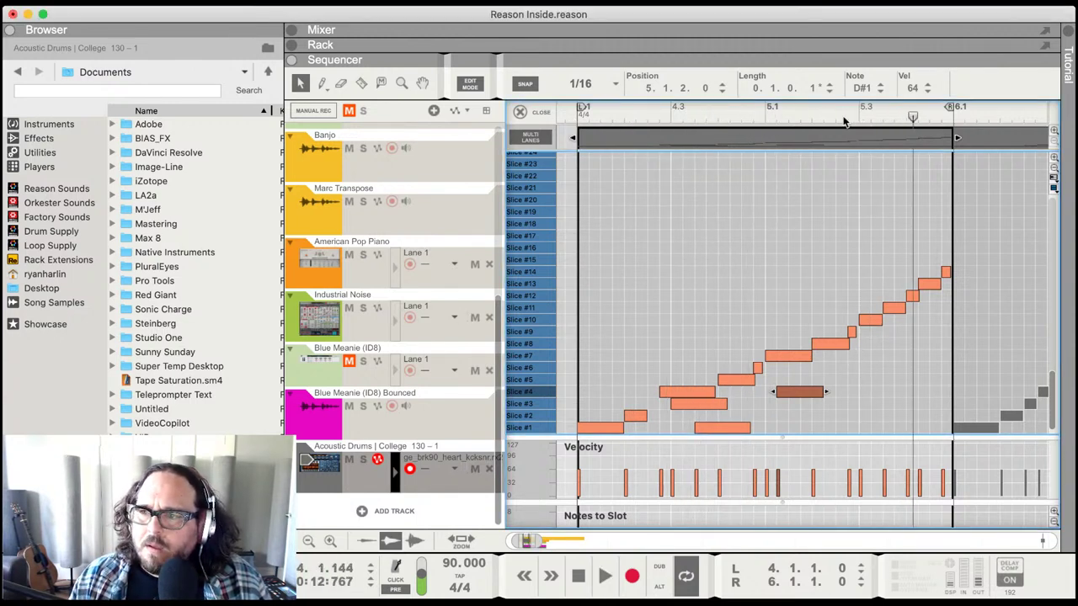
# - Move the Slice #9 note at 5.2.4 down to Slice #7 and play the loop from bar 4
pyautogui.click(853, 331)
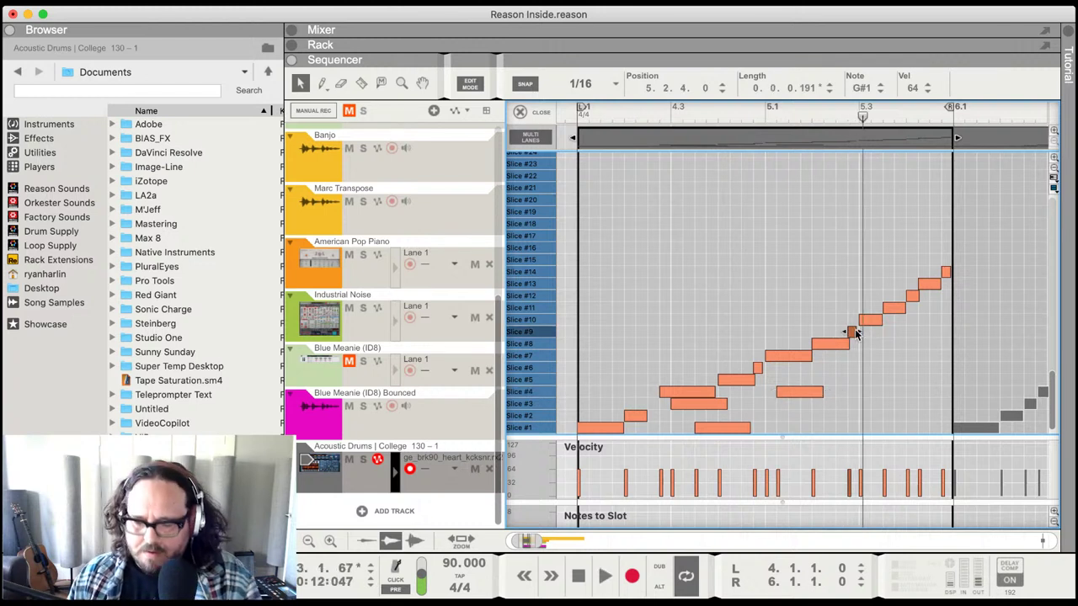
pyautogui.moveTo(856, 332); pyautogui.dragTo(855, 371)
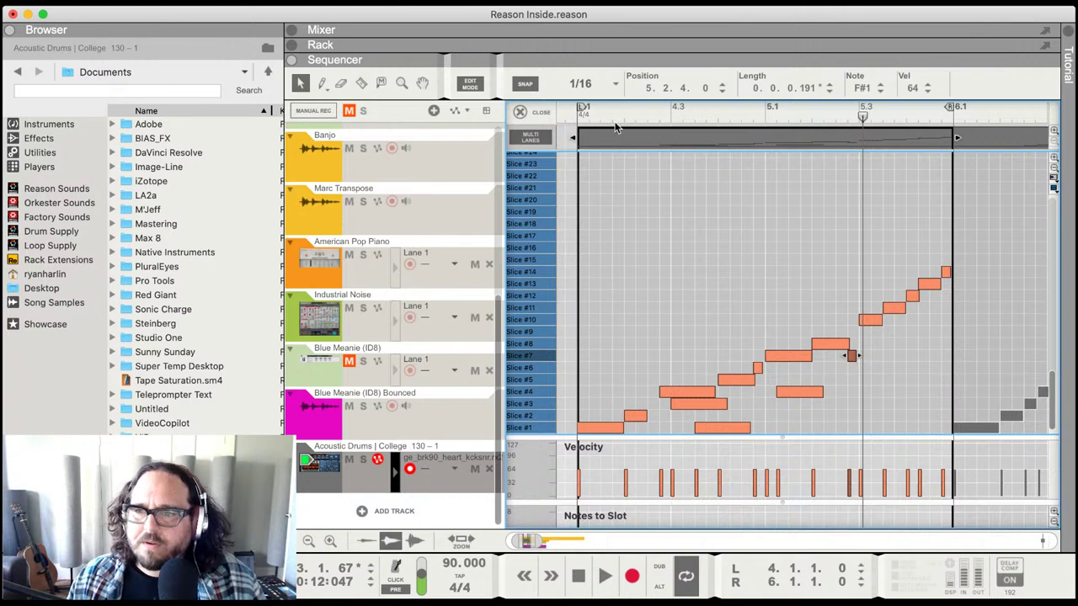
pyautogui.click(578, 111)
pyautogui.press('space')
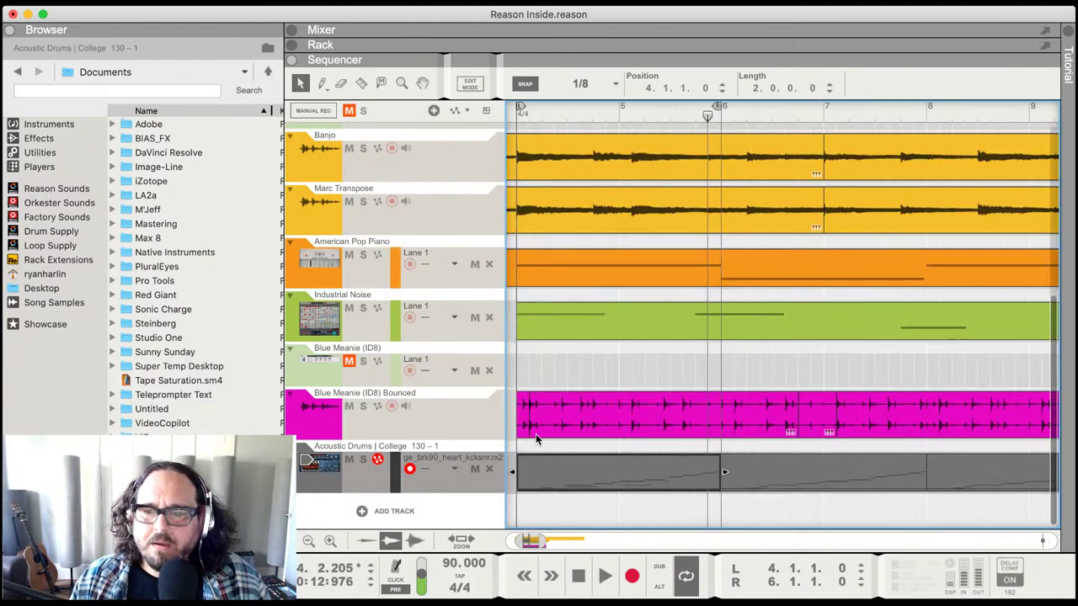
# - Delete the Dr. OctoRex clips from bar 6 onward on the Acoustic Drums track, keeping only the edited two-bar clip at bar 4
pyautogui.click(530, 112)
pyautogui.scroll(-6, 596, 426)
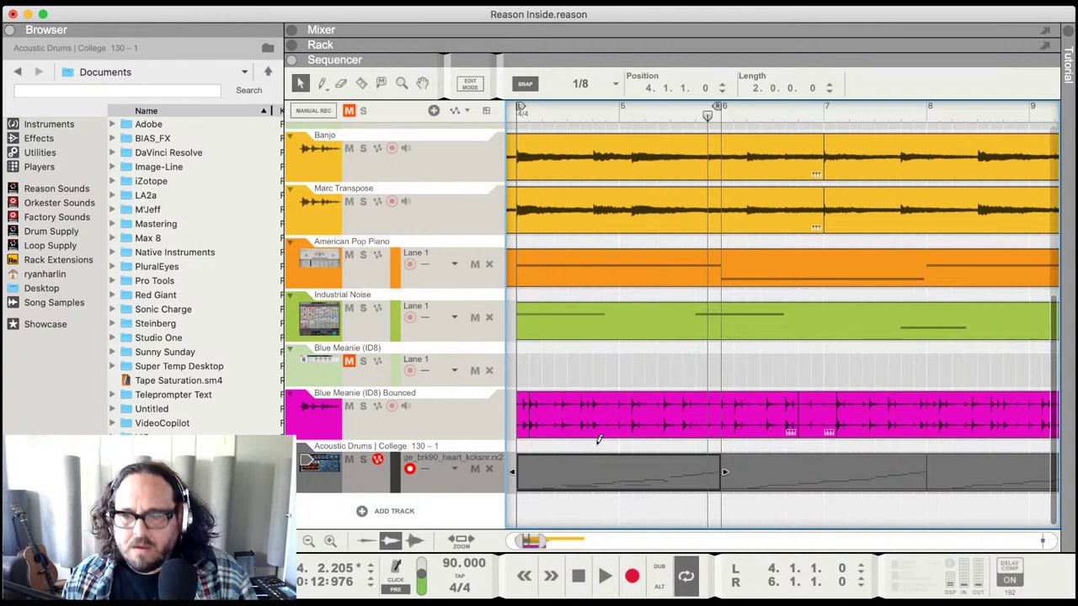
pyautogui.click(747, 485)
pyautogui.keyDown('shift'); pyautogui.click(839, 471); pyautogui.keyUp('shift')
pyautogui.press('Delete')
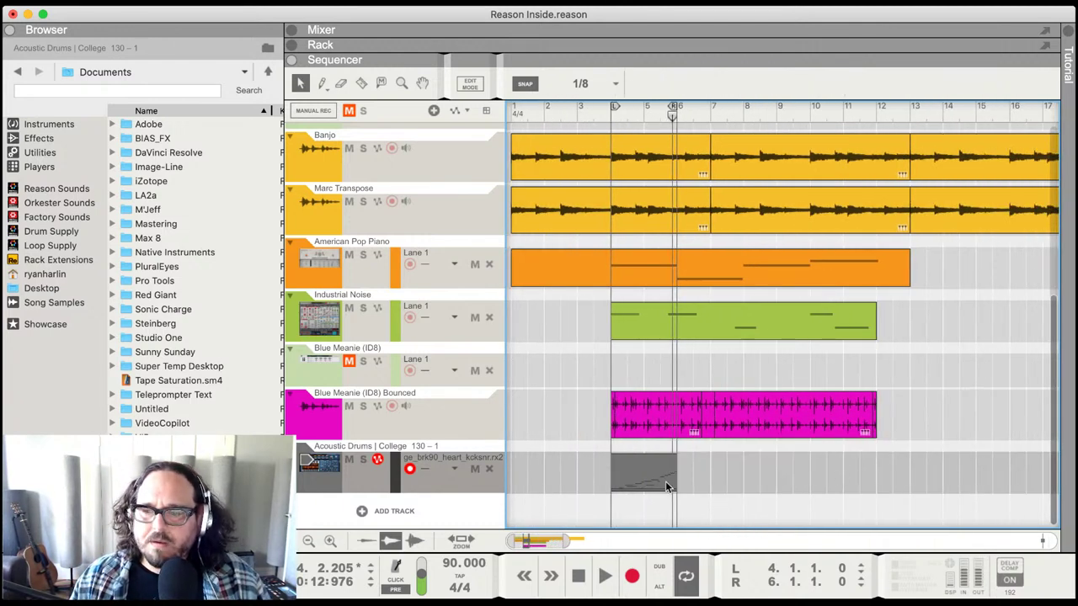
# - Duplicate the edited two-bar Acoustic Drums clip three times to fill the track from bar 4 to bar 12
pyautogui.click(637, 486)
pyautogui.press('super+d')
pyautogui.press('super+d')
pyautogui.press('super+d')
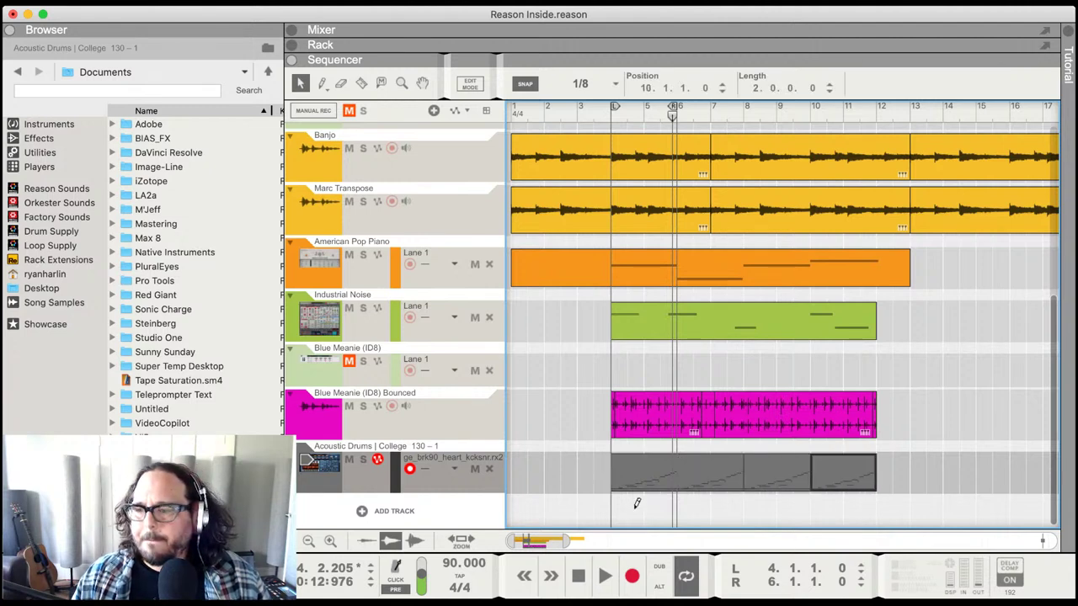
# - Set the loop's right locator to bar 12 and play the arrangement from bar 4
pyautogui.keyDown('alt'); pyautogui.click(874, 111); pyautogui.keyUp('alt')
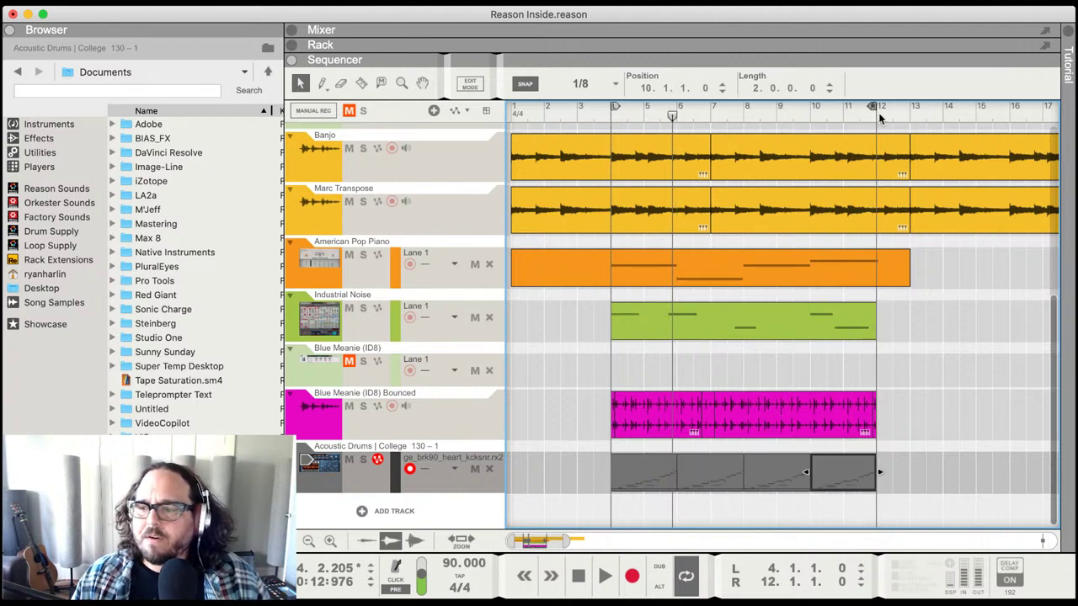
pyautogui.click(614, 116)
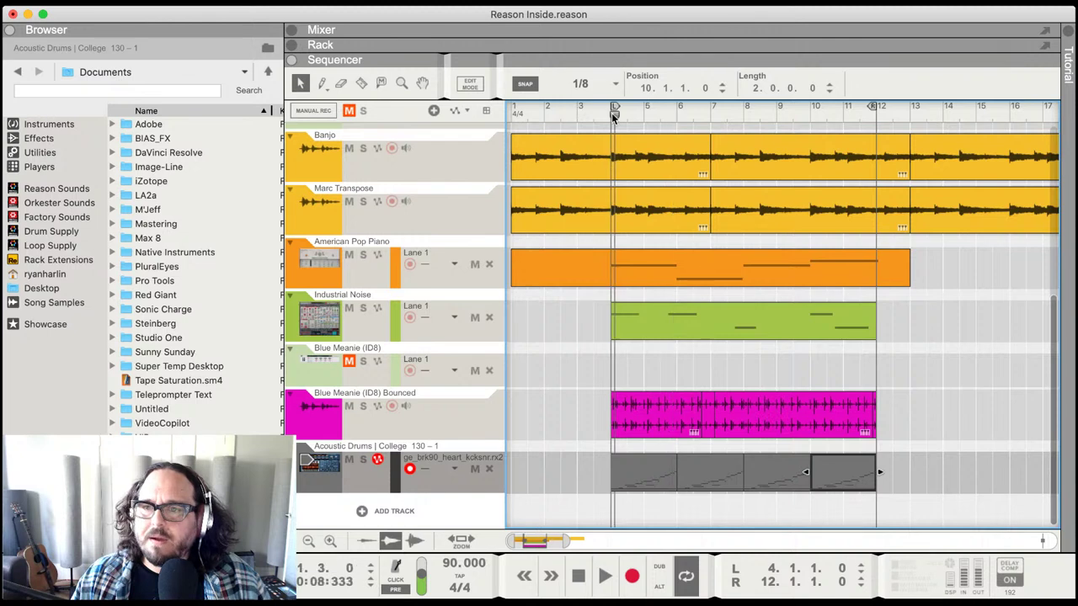
pyautogui.click(612, 115)
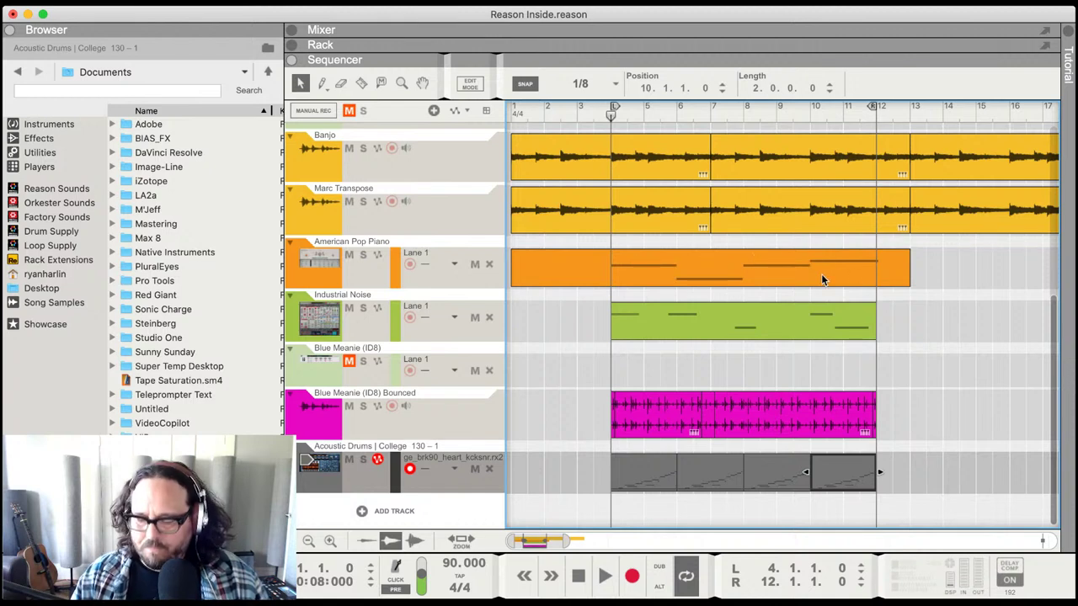
pyautogui.press('space')
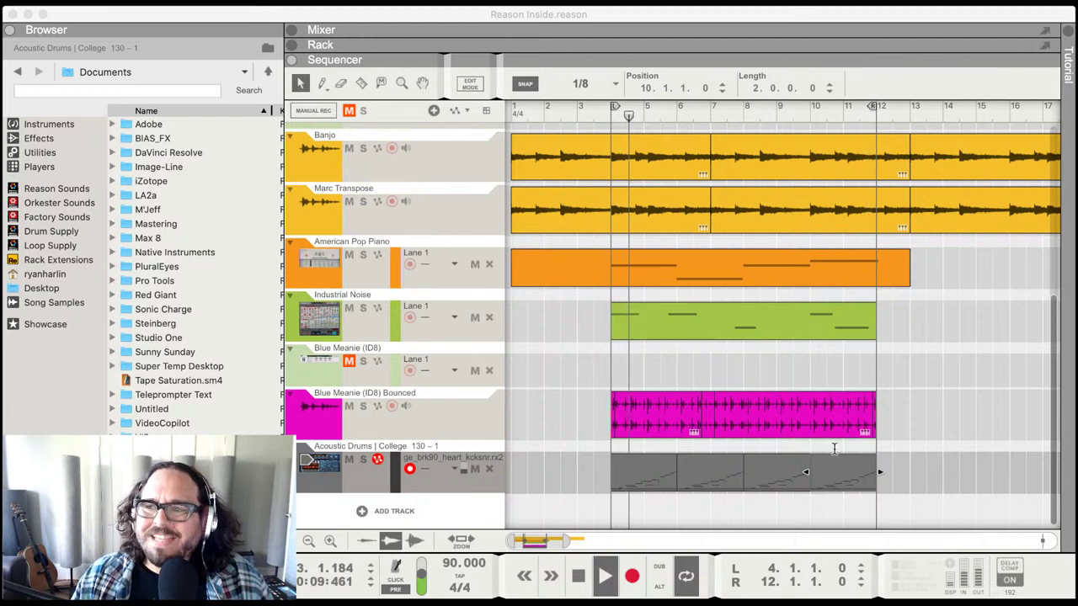
pyautogui.press('space')
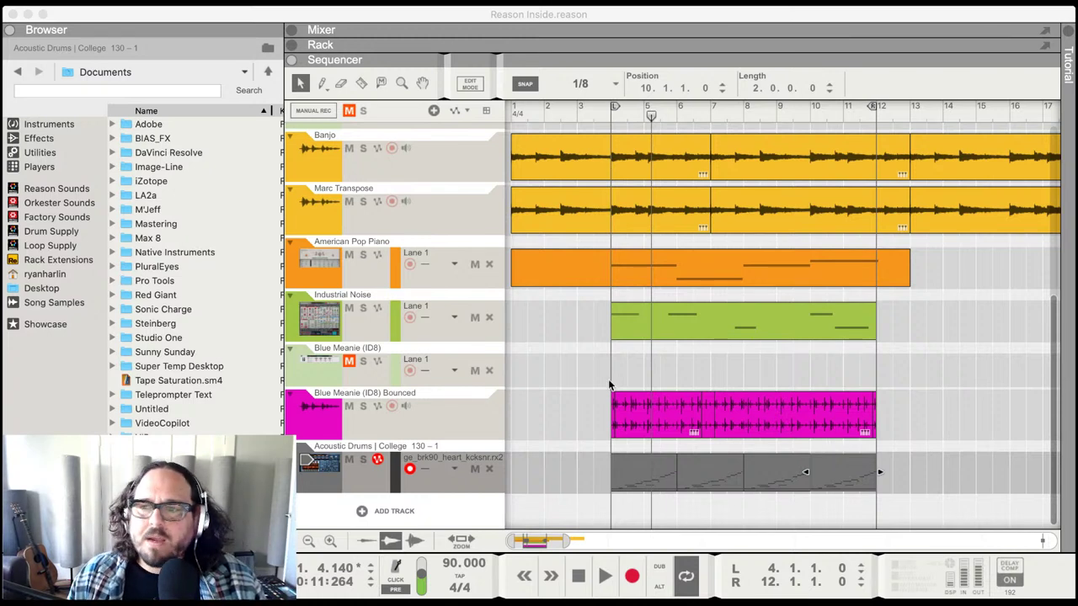
# - Return the playhead to bar 4 and listen to the duplicated drum loop with the other tracks
pyautogui.click(571, 416)
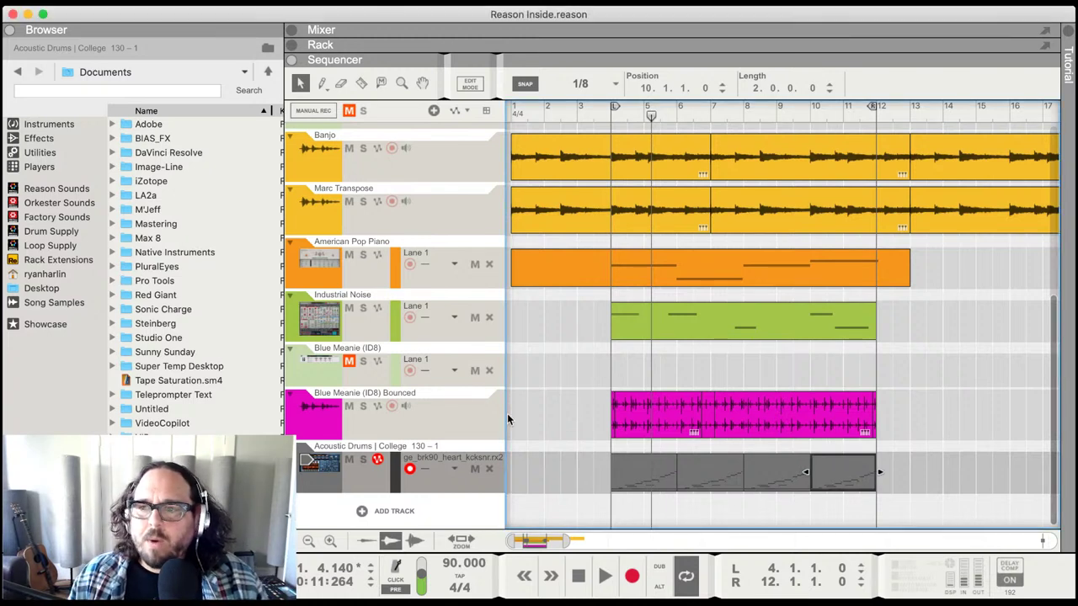
pyautogui.click(613, 116)
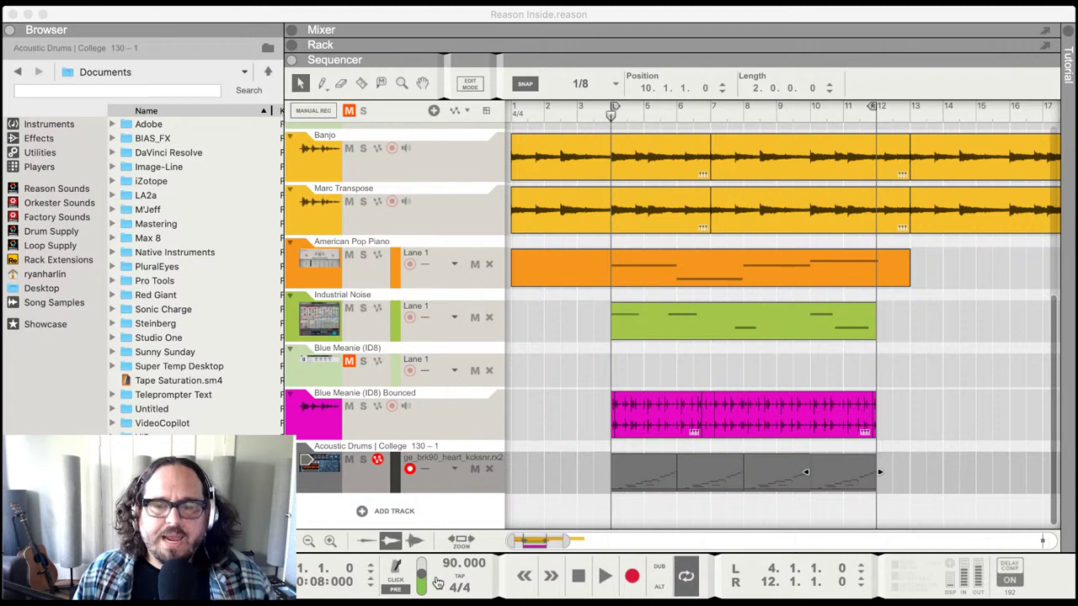
pyautogui.click(437, 581)
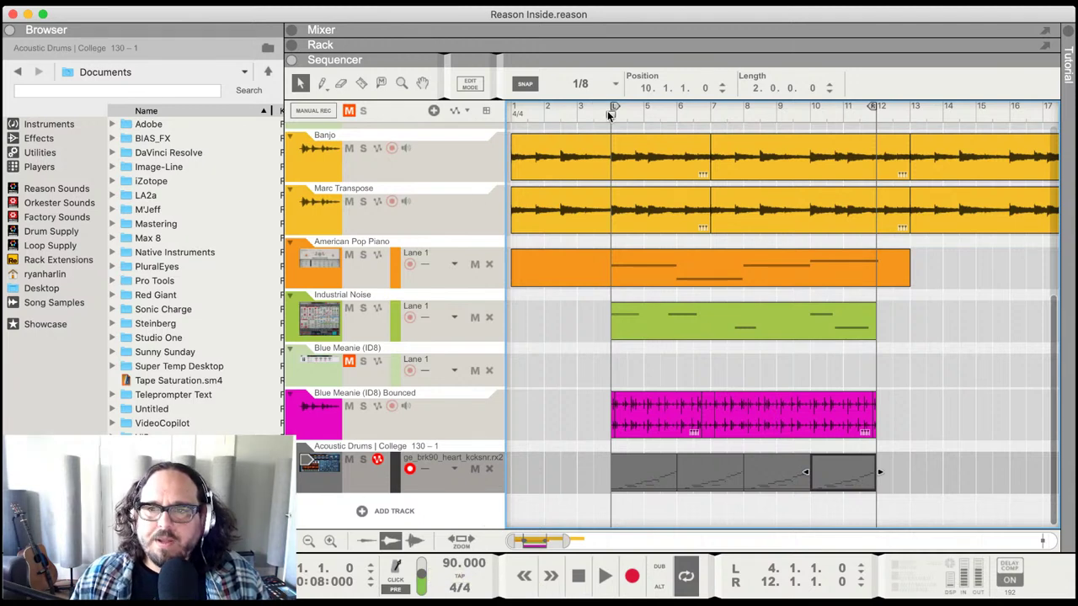
pyautogui.moveTo(603, 118)
pyautogui.mouseDown()
pyautogui.moveTo(554, 113)
pyautogui.moveTo(601, 122)
pyautogui.moveTo(593, 127)
pyautogui.mouseUp()
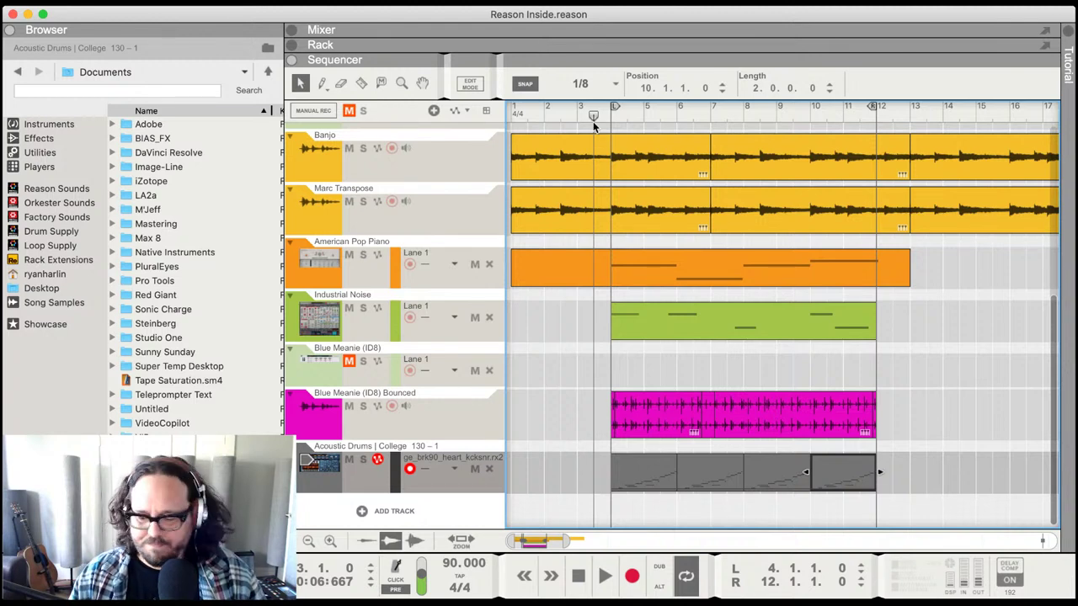
pyautogui.press('1')
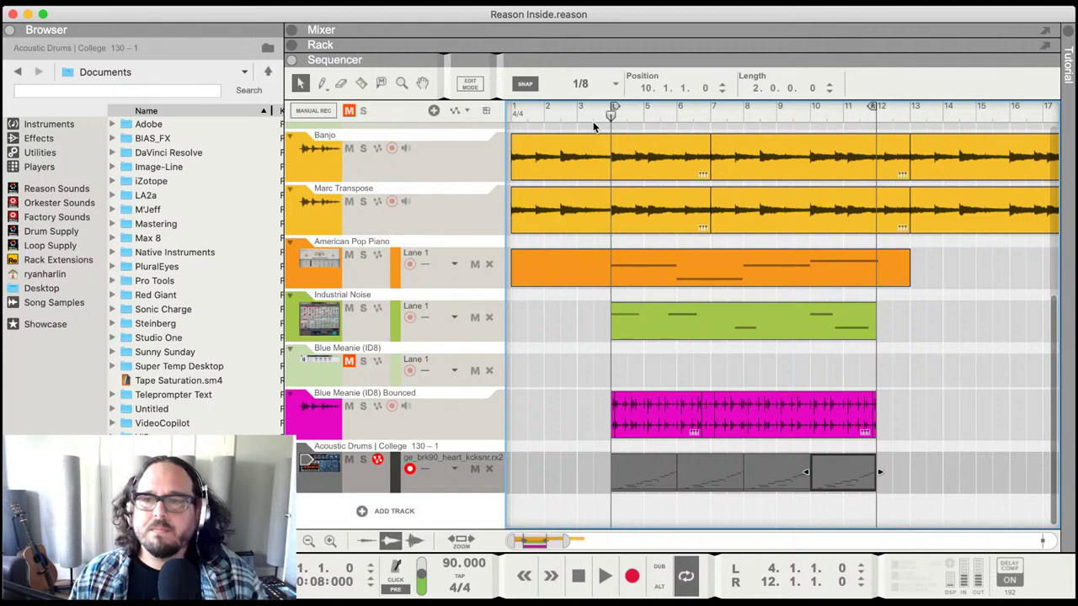
pyautogui.click(587, 116)
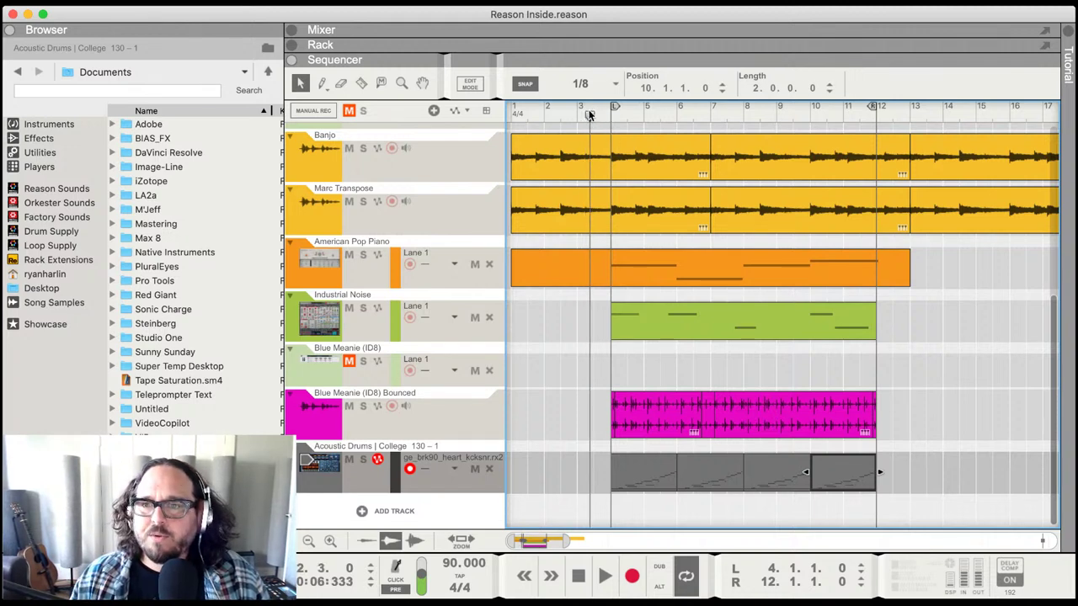
pyautogui.moveTo(589, 114); pyautogui.dragTo(612, 116)
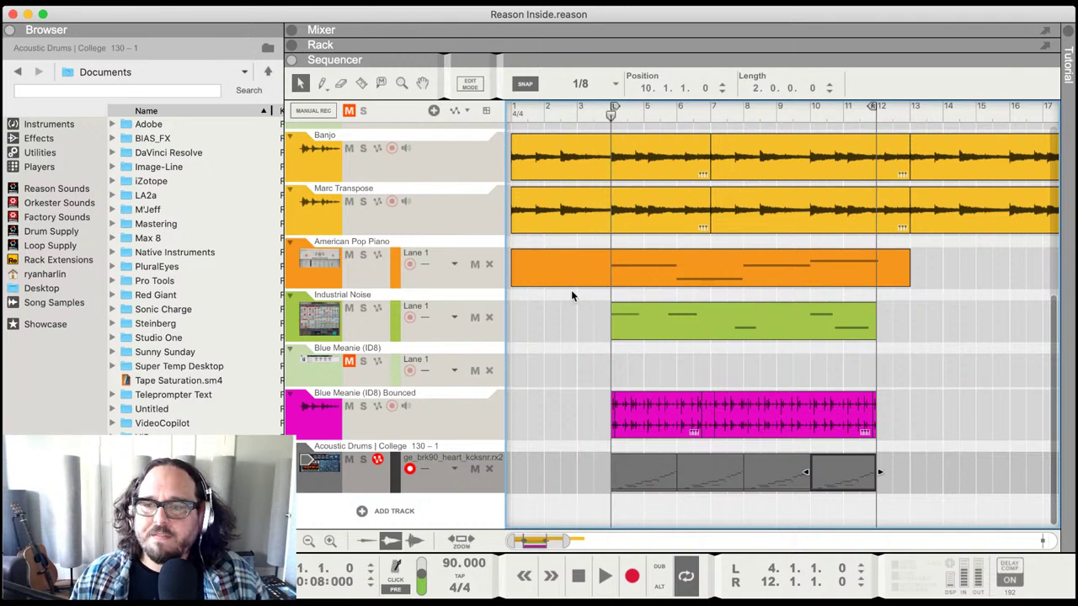
pyautogui.click(568, 409)
pyautogui.press('space')
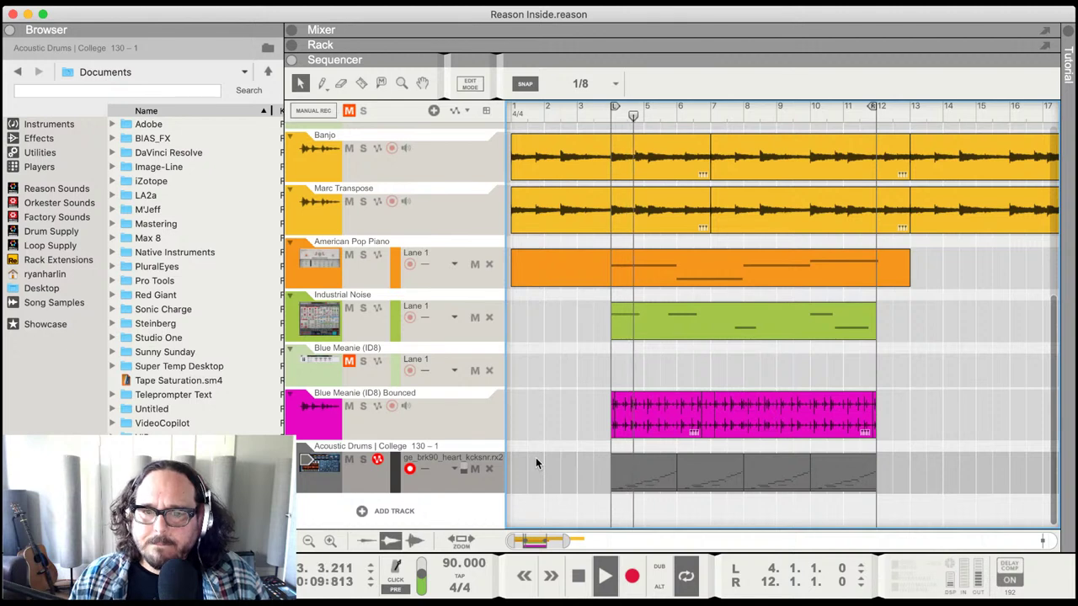
pyautogui.press('space')
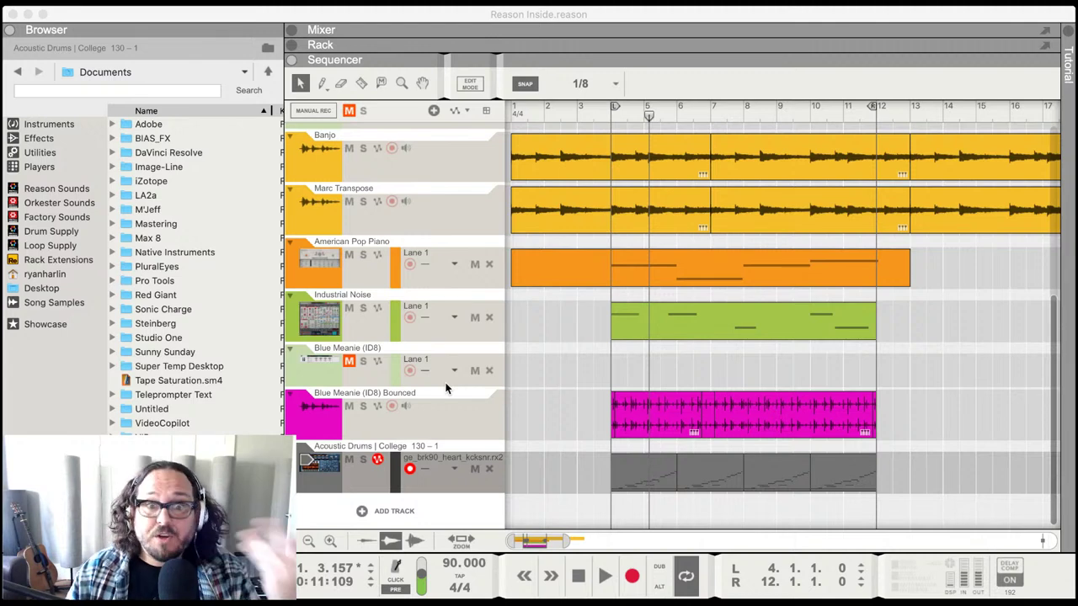
# - Replay the whole arrangement once more from the left locator at bar 4
pyautogui.click(665, 358)
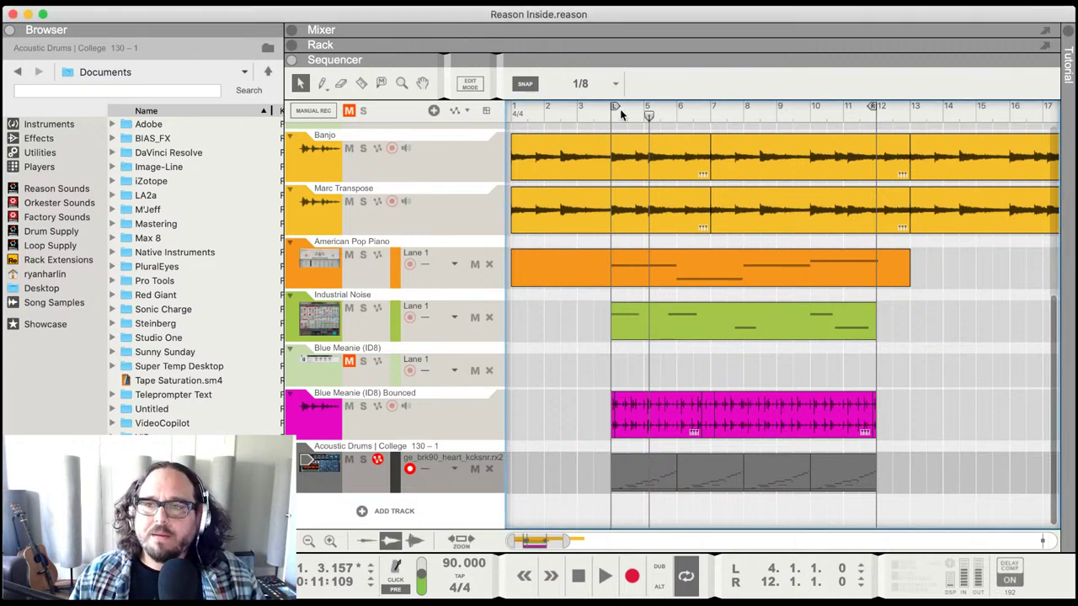
pyautogui.moveTo(614, 113); pyautogui.dragTo(609, 116)
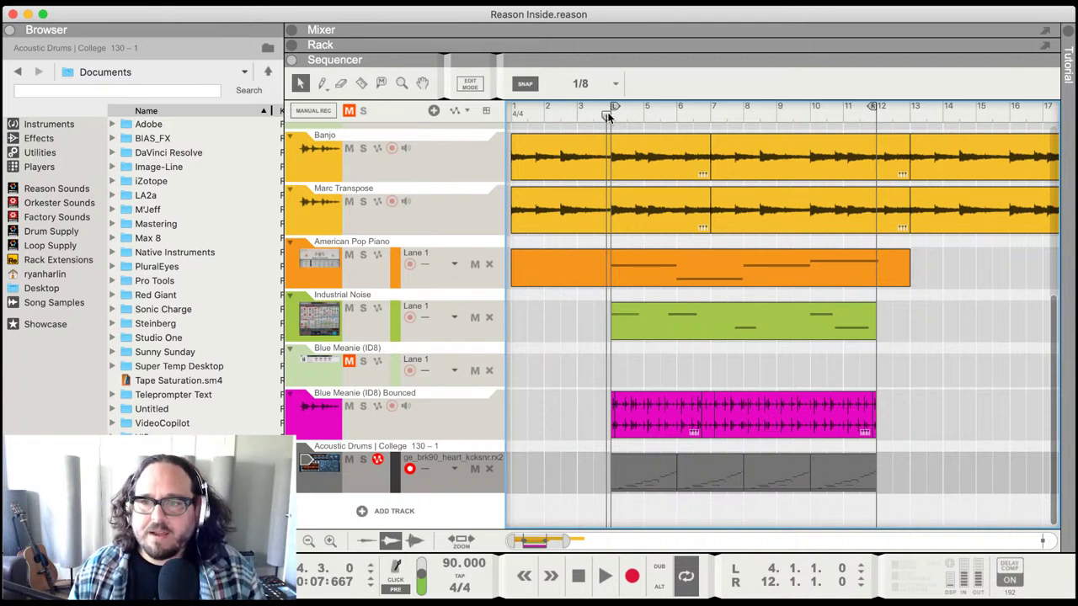
pyautogui.press('Home')
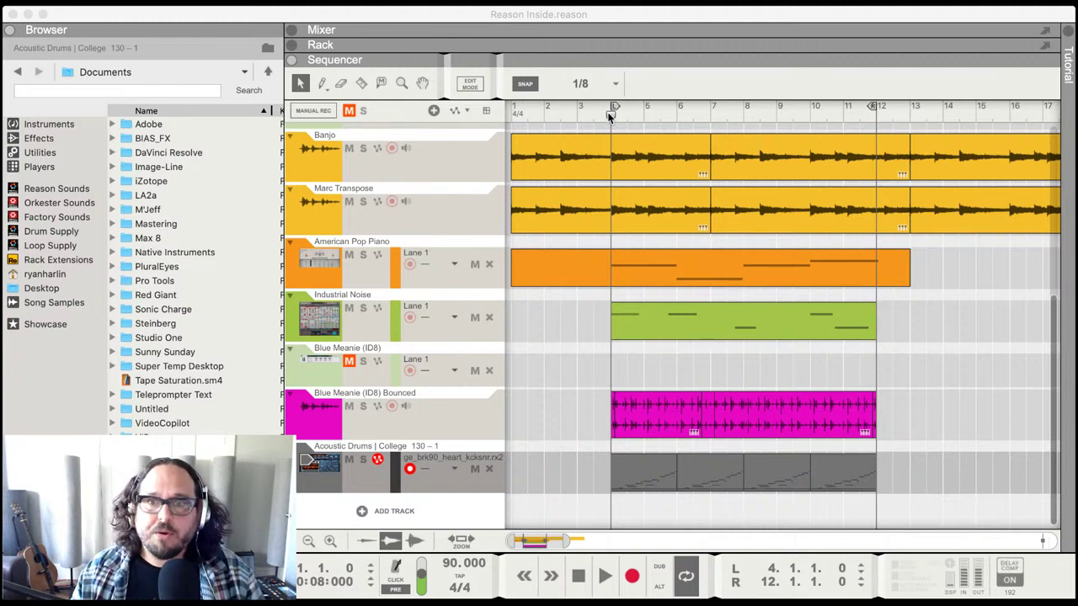
pyautogui.click(659, 93)
pyautogui.press('space')
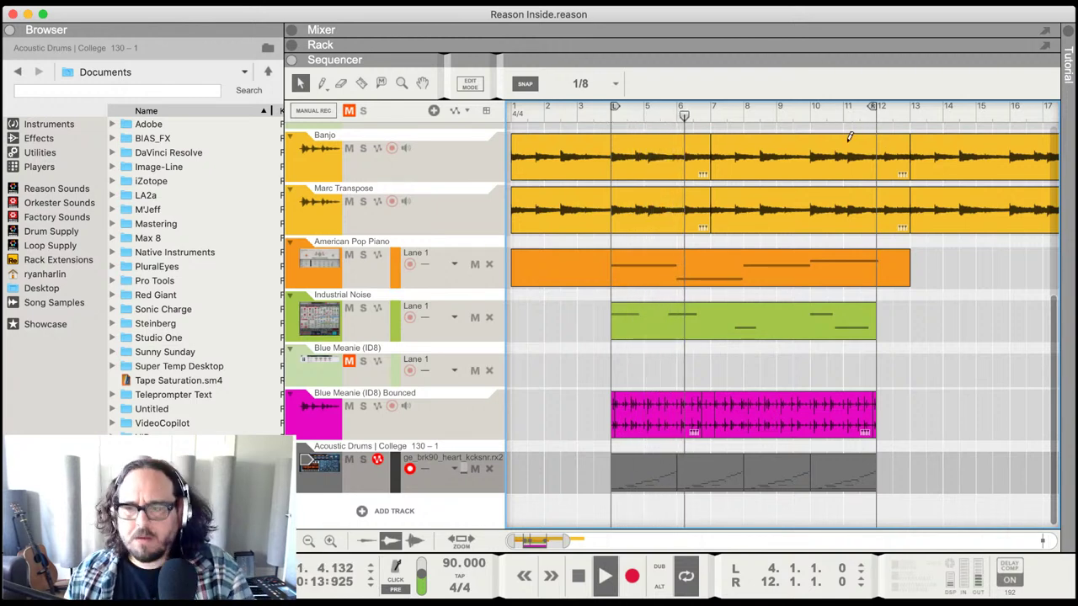
# - Stop playback, then cut the Banjo, Marc Transpose and American Pop Piano clips near bar 12 with the Razor and delete the remainder
pyautogui.scroll(-5, 674, 148)
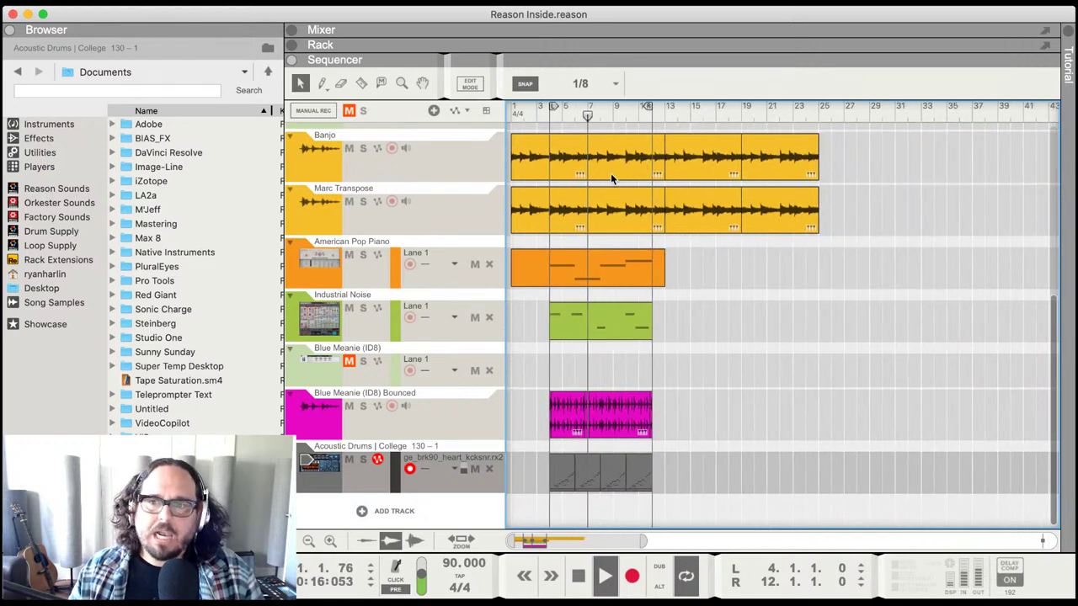
pyautogui.press('r')
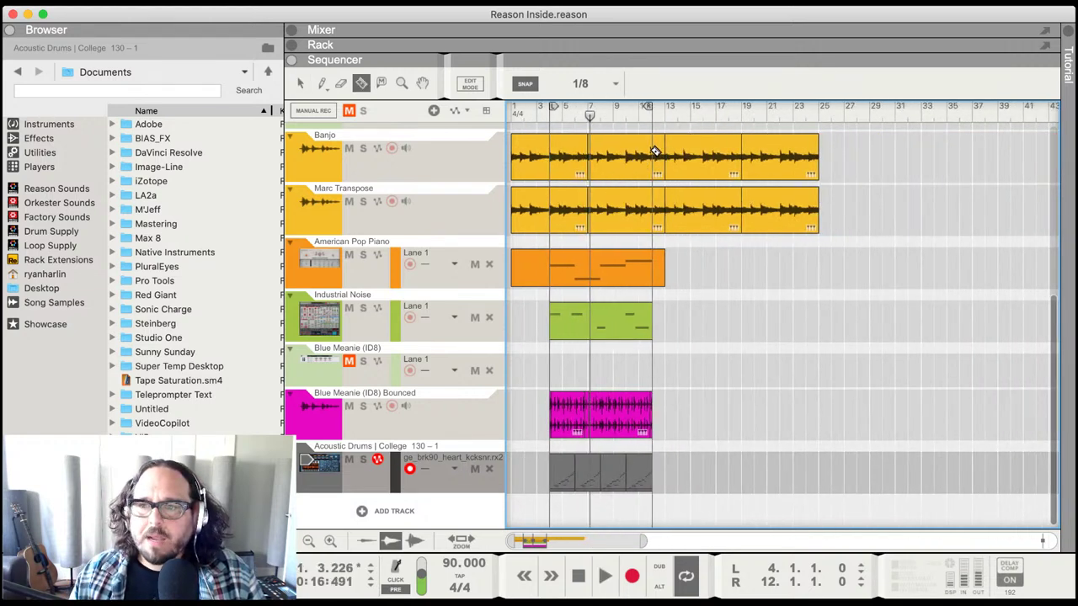
pyautogui.moveTo(656, 147); pyautogui.dragTo(955, 373)
pyautogui.press('Delete')
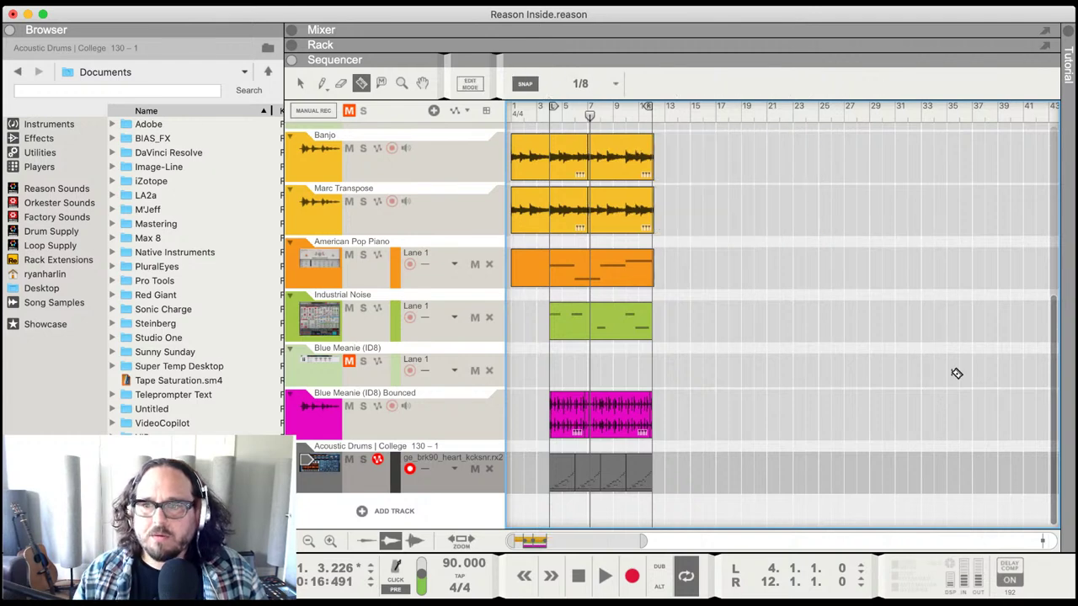
# - Set the snap value to Bar and trim the Banjo, Marc Transpose and piano clips exactly at bar 12
pyautogui.press('q')
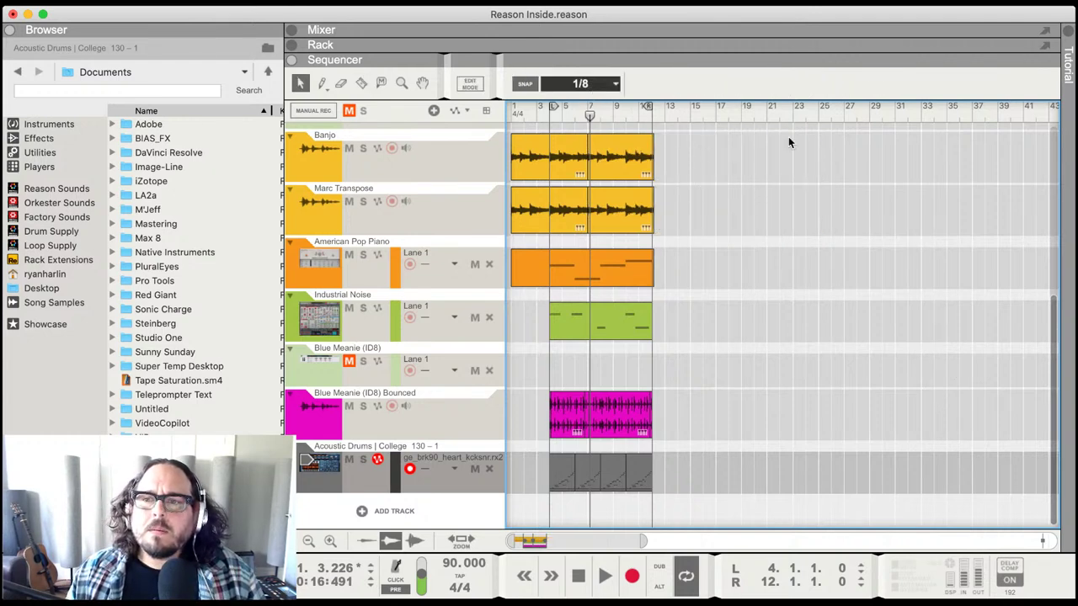
pyautogui.press('r')
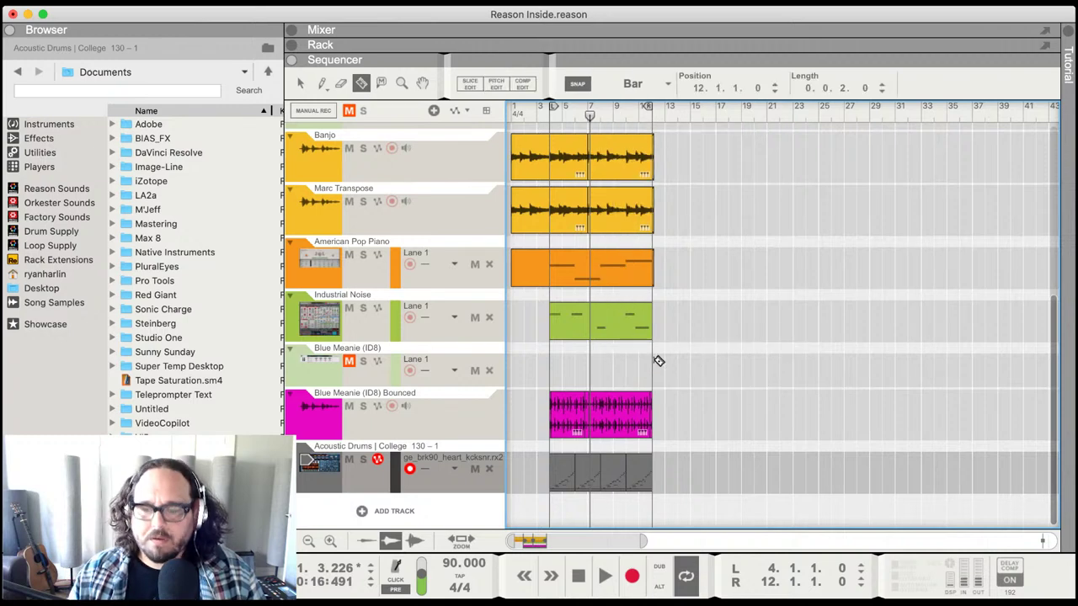
pyautogui.press('q')
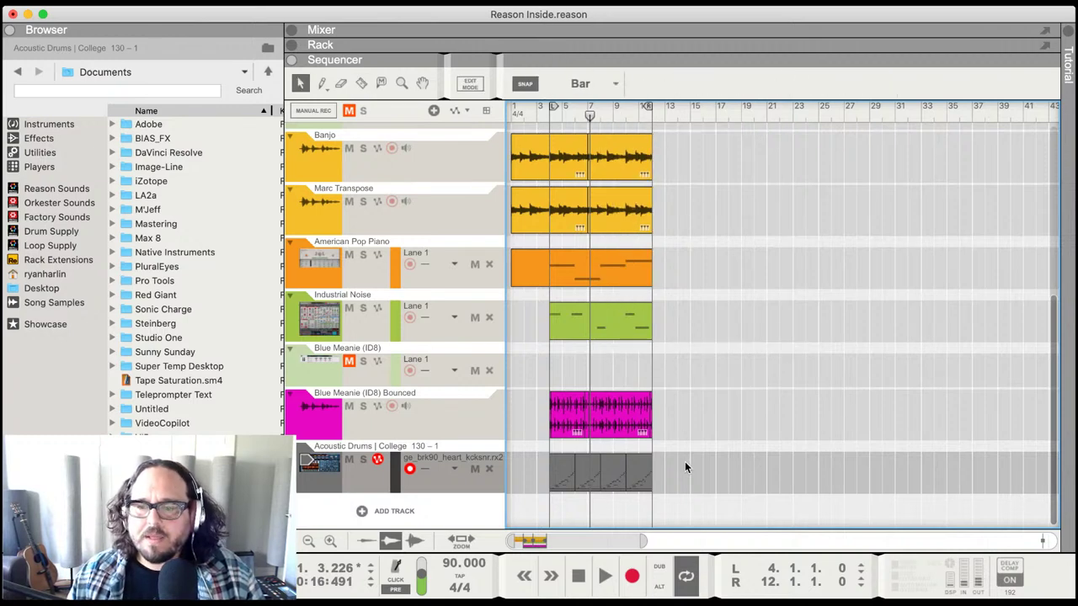
# - Split the Banjo, Marc Transpose and American Pop Piano clips at bar 4 with the Razor
pyautogui.moveTo(684, 462); pyautogui.dragTo(550, 223)
pyautogui.press('r')
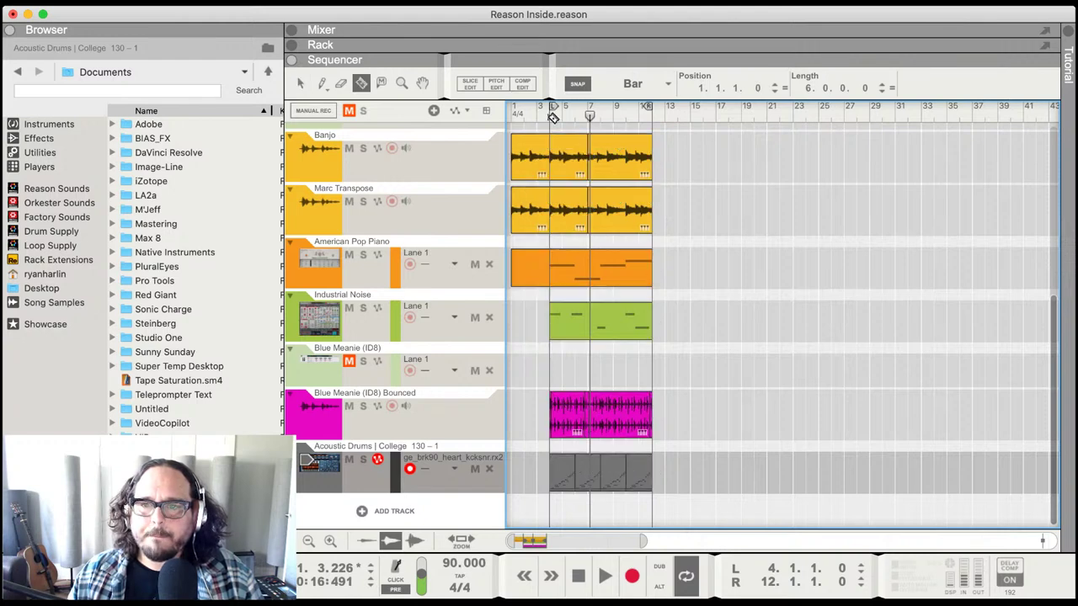
pyautogui.press('q')
# - Select all clips between bars 4 and 12 on every track and duplicate them three times, up to bar 36
pyautogui.moveTo(714, 132); pyautogui.dragTo(556, 488)
pyautogui.press('super+d')
pyautogui.press('super+d')
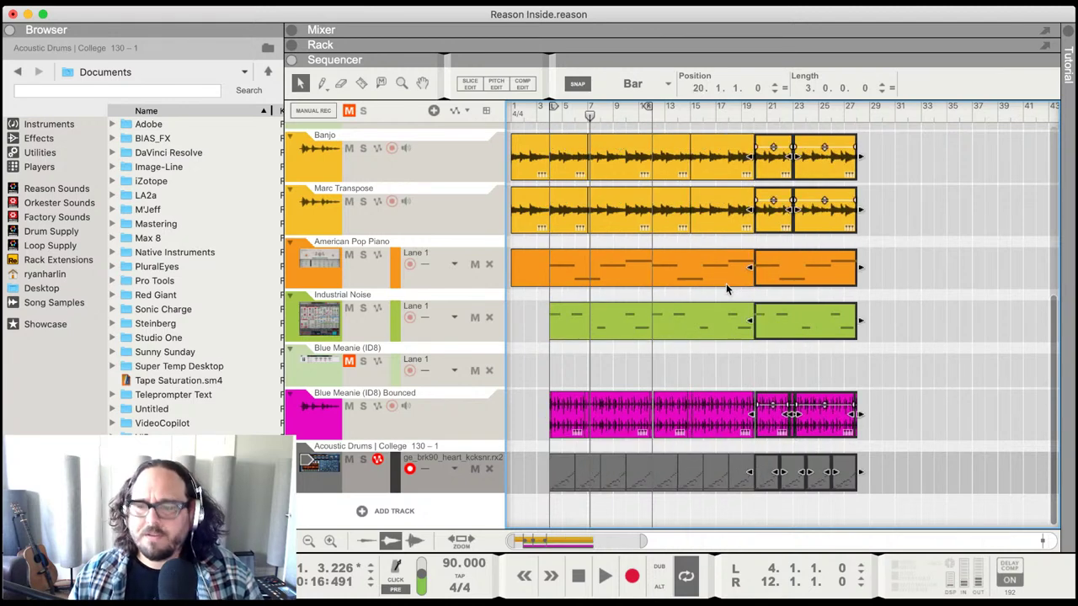
pyautogui.press('h')
pyautogui.press('h')
pyautogui.press('h')
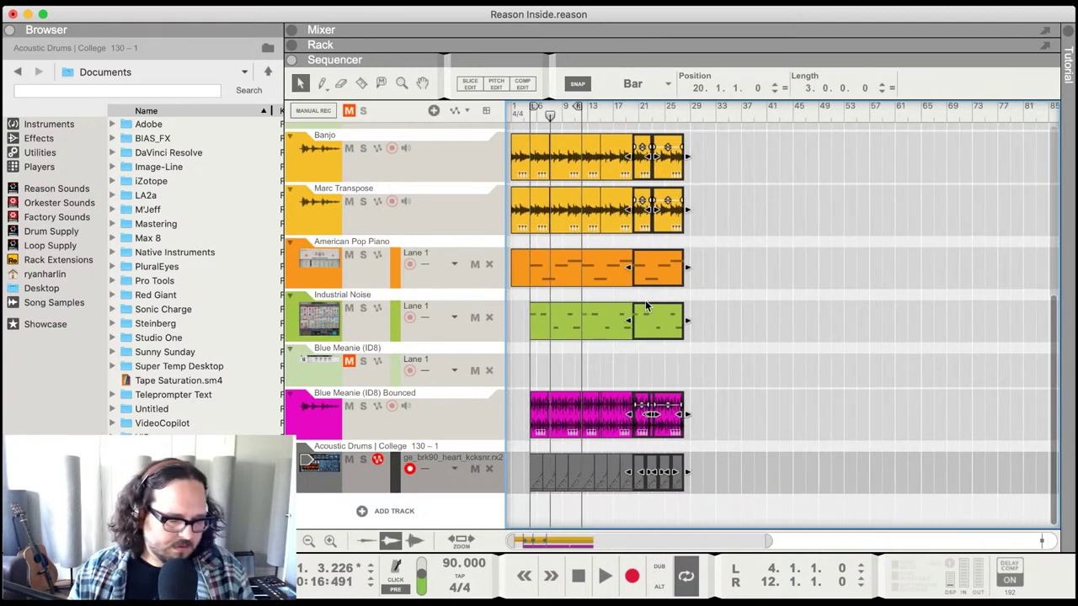
pyautogui.press('super+d')
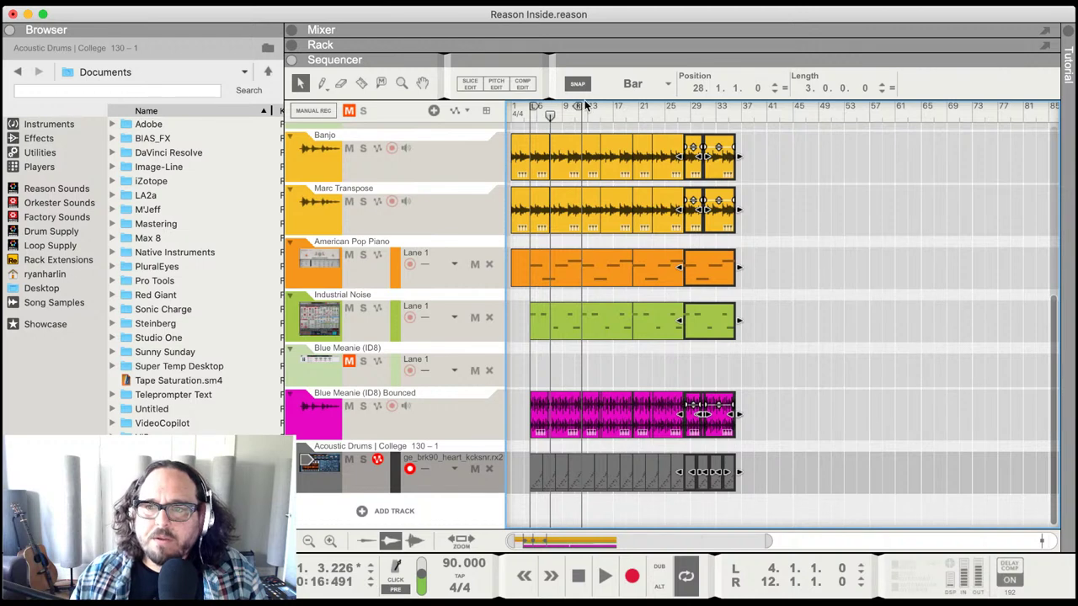
# - Duplicate the eight-bar section once more and extend the right locator to bar 44
pyautogui.moveTo(579, 107); pyautogui.dragTo(733, 107)
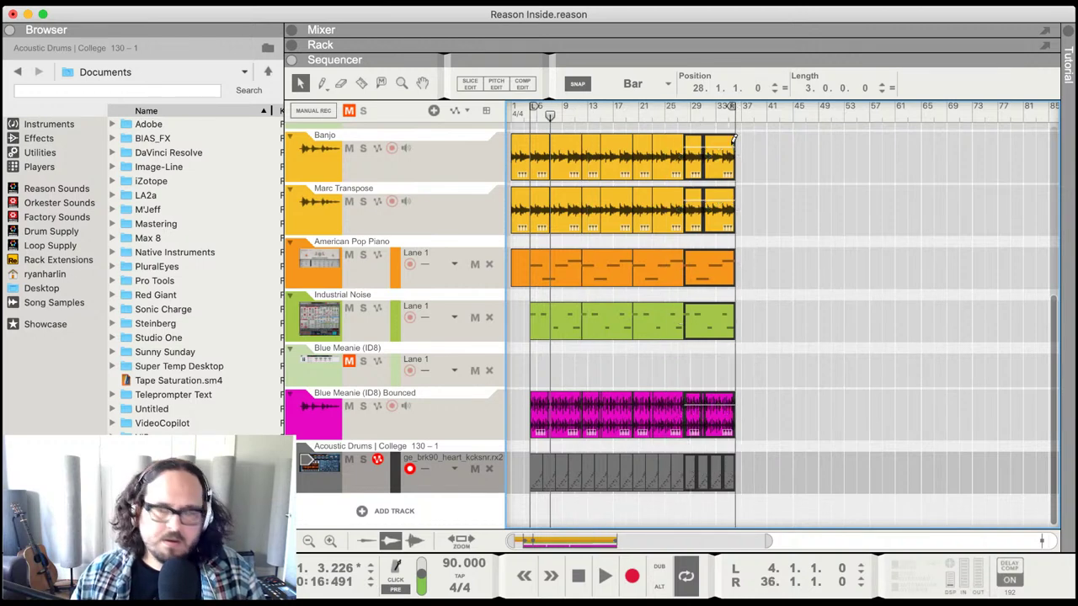
pyautogui.press('super+d')
pyautogui.keyDown('alt'); pyautogui.click(785, 116); pyautogui.keyUp('alt')
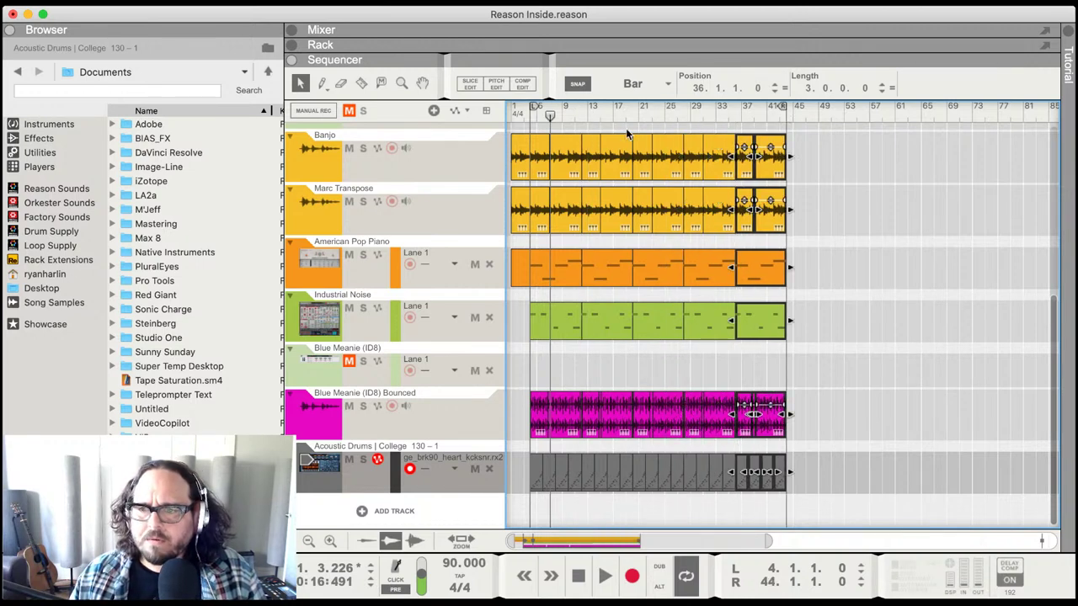
# - Duplicate the selected eight-bar section four more times, extending the arrangement to bar 76
pyautogui.press('super+d')
pyautogui.press('super+d')
pyautogui.press('super+d')
pyautogui.press('super+d')
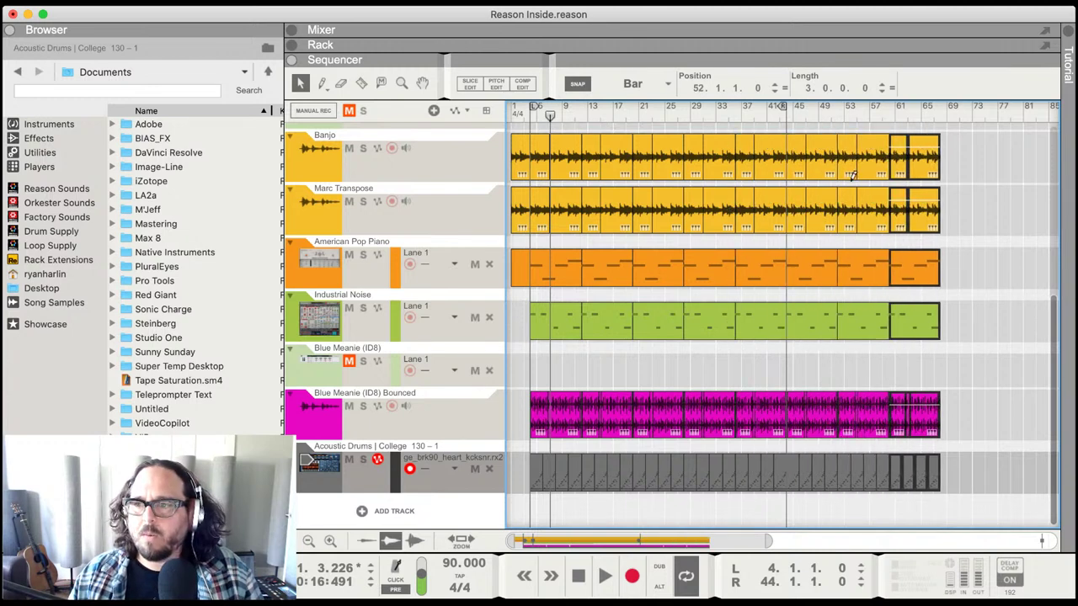
pyautogui.click(789, 107)
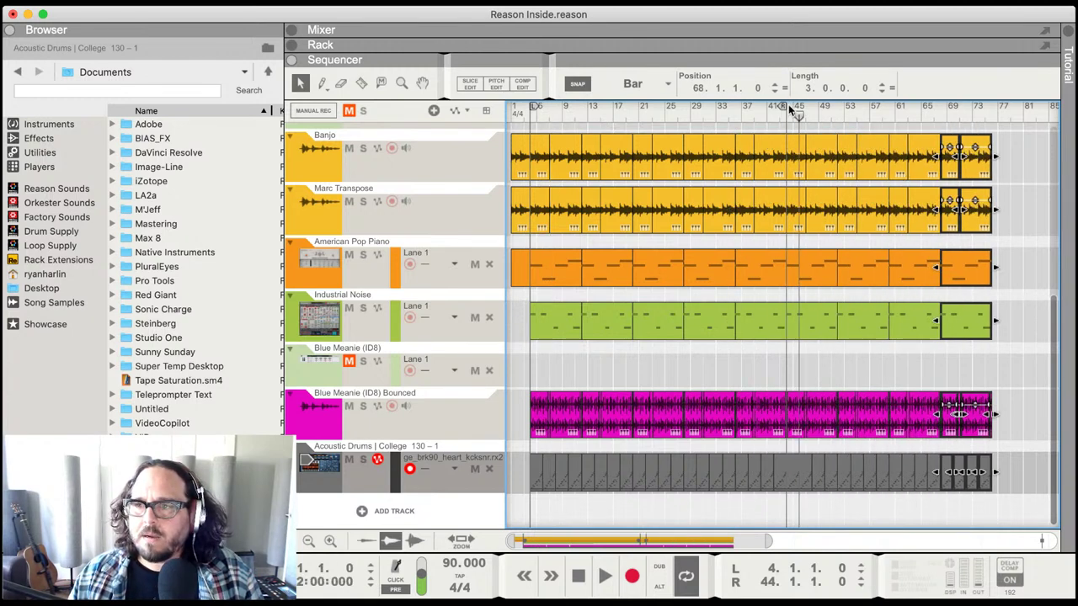
# - Extend the right locator to bar 76, return the playhead to the left locator and deselect all clips
pyautogui.moveTo(787, 107); pyautogui.dragTo(992, 110)
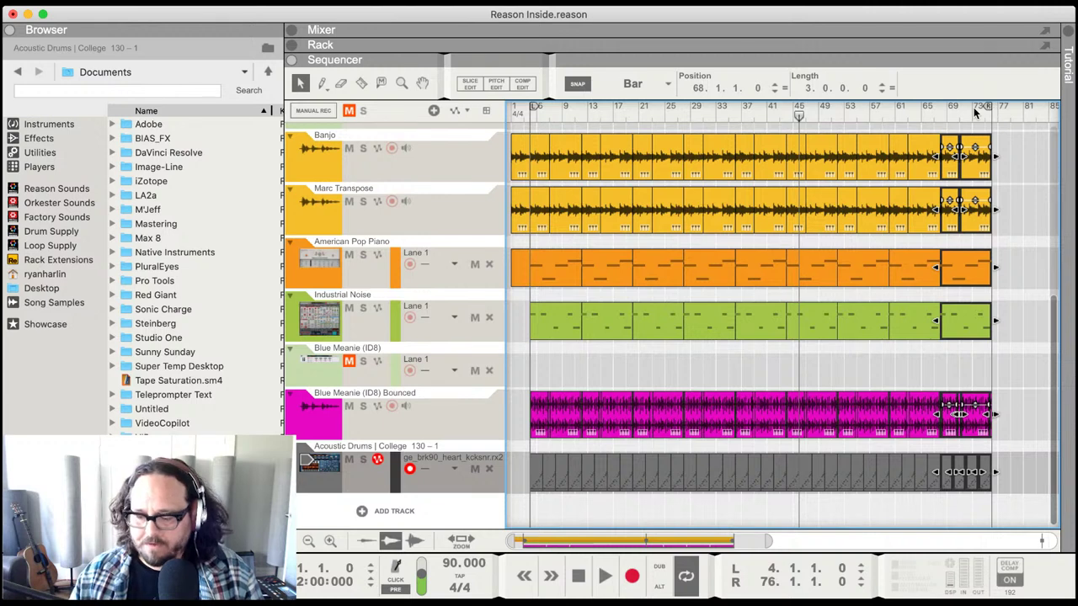
pyautogui.press('Home')
pyautogui.click(648, 386)
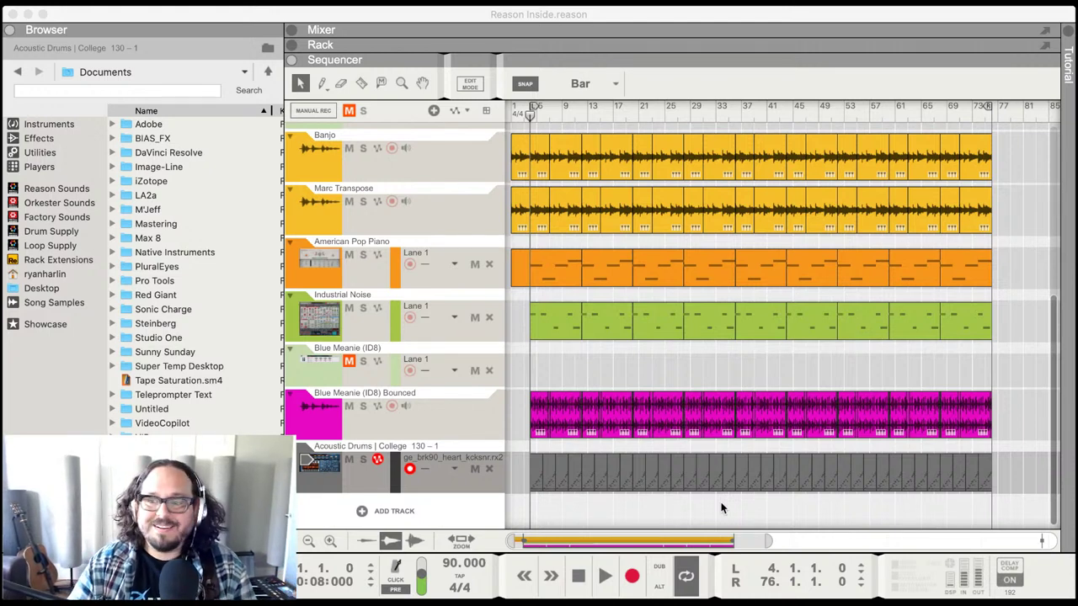
pyautogui.click(486, 461)
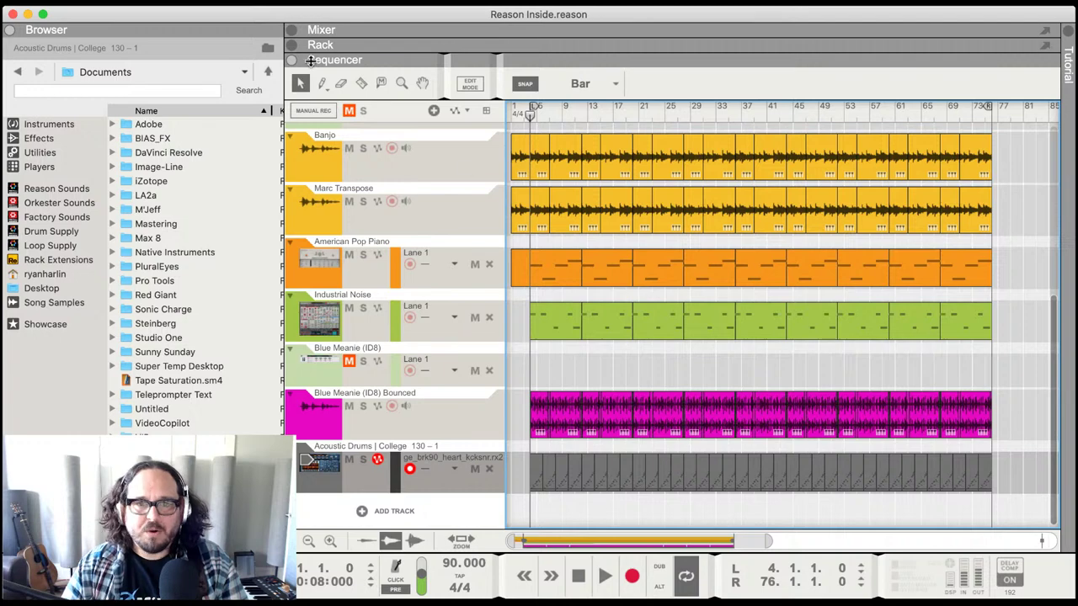
# - Shrink the track heights, arm the empty audio track above Banjo for recording and move the playhead to bar 1
pyautogui.scroll(5, 480, 315)
pyautogui.scroll(-2, 477, 321)
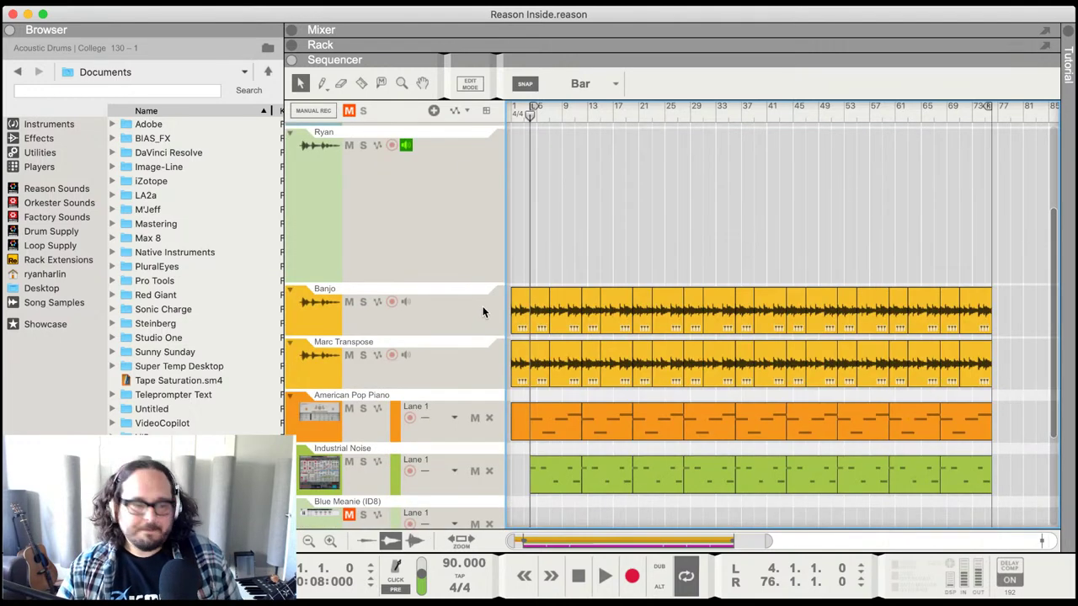
pyautogui.scroll(-3, 483, 309)
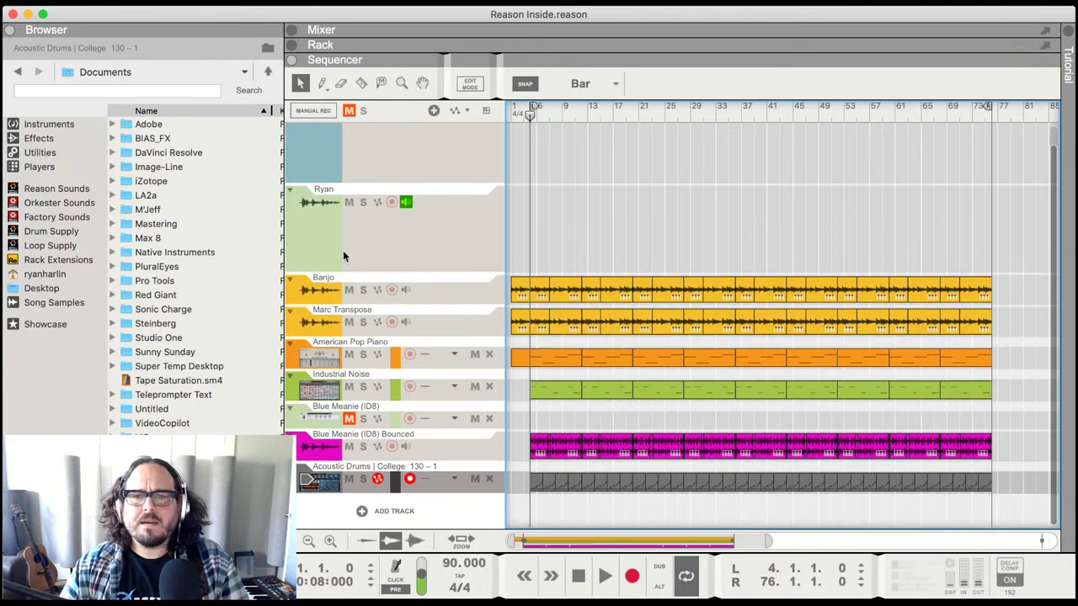
pyautogui.scroll(1, 345, 246)
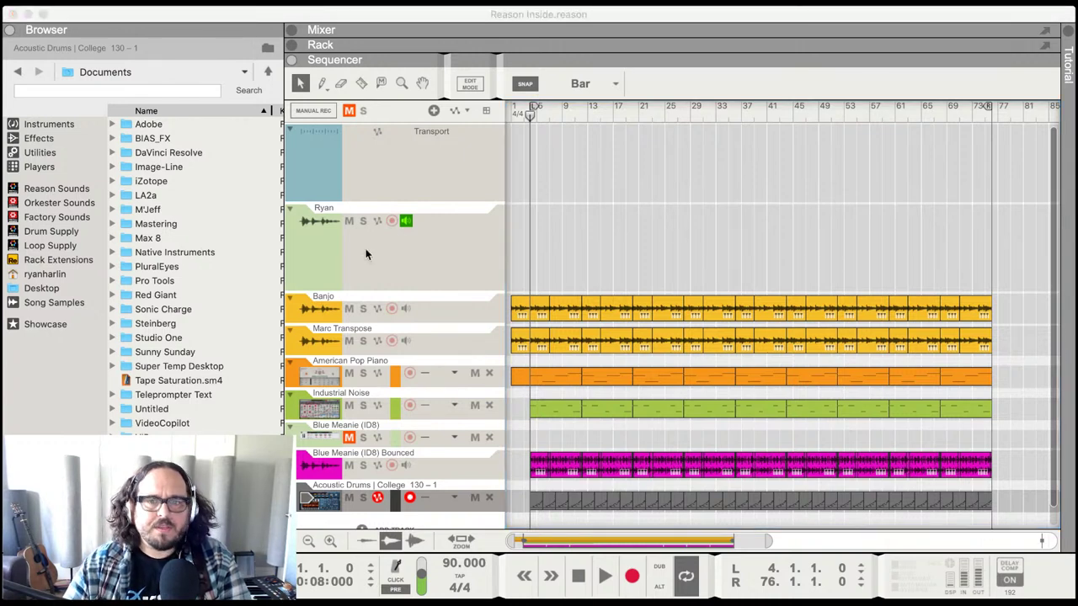
pyautogui.click(384, 243)
pyautogui.click(384, 244)
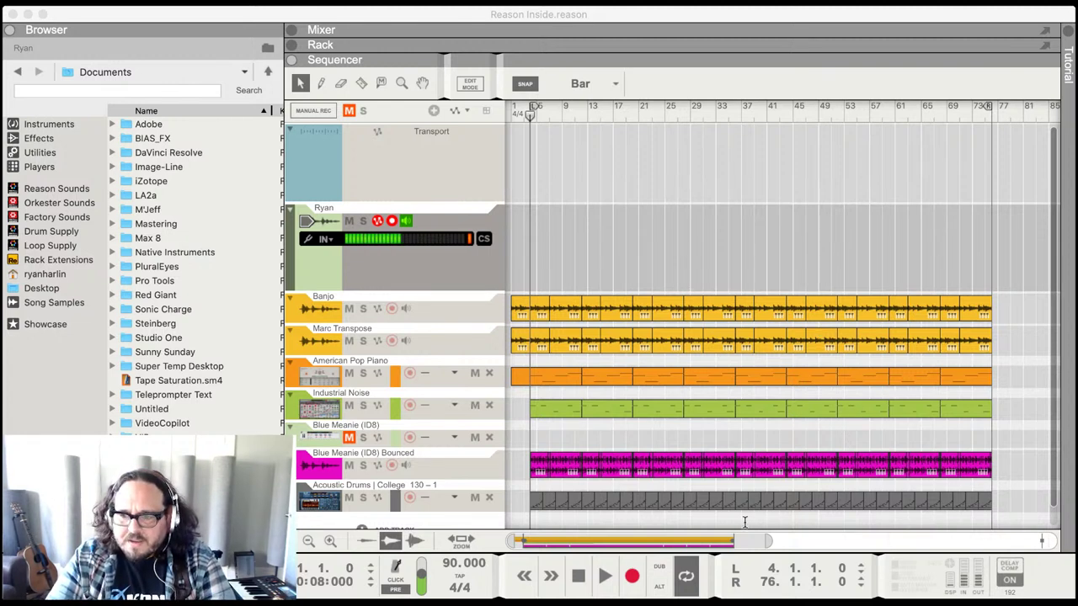
pyautogui.click(640, 252)
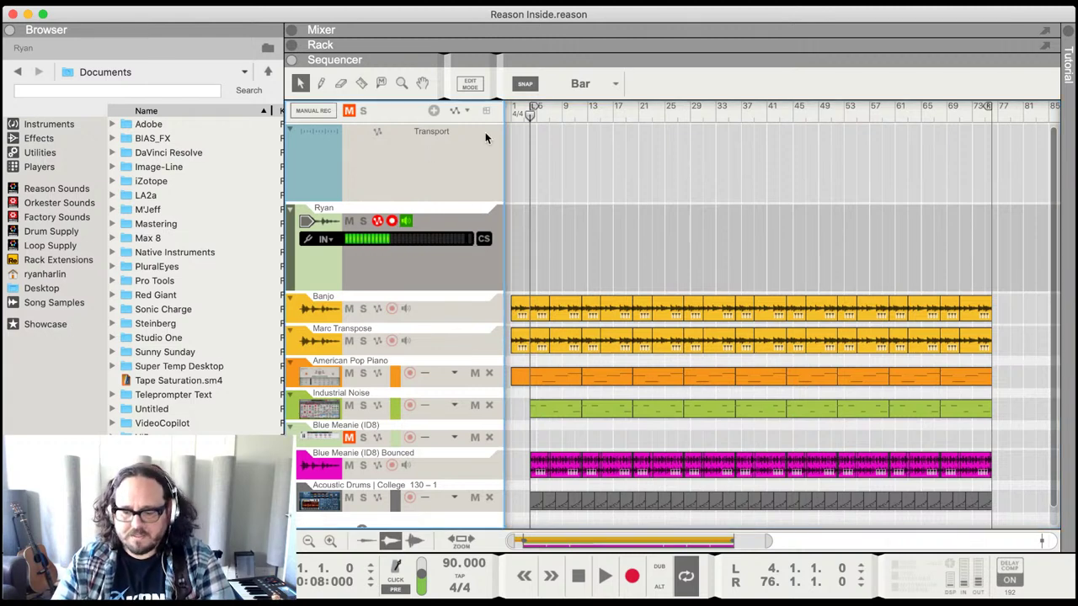
pyautogui.press('KP_0')
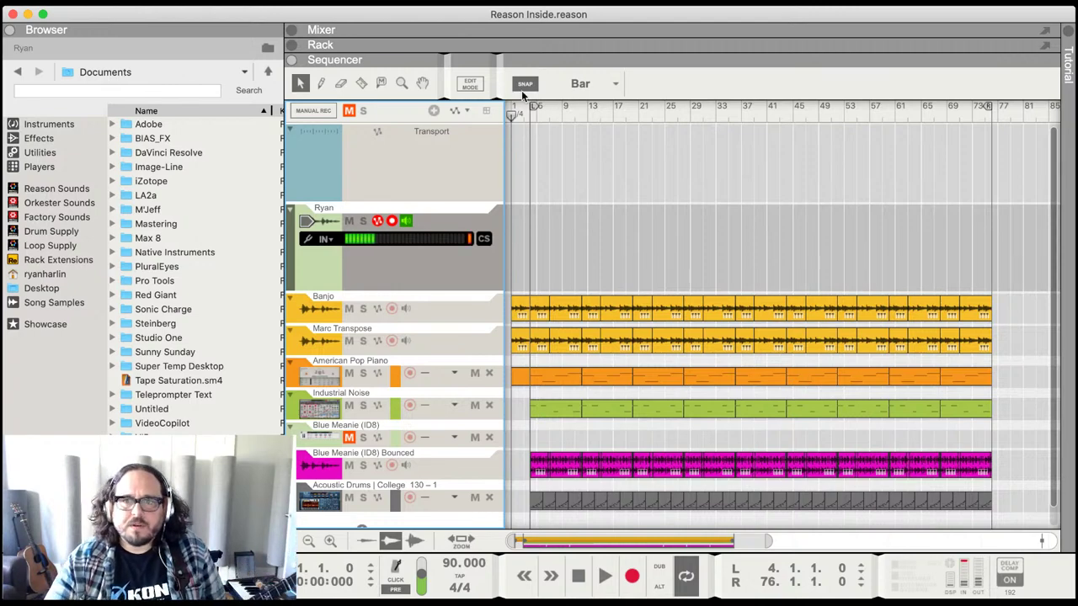
# - Enable the FX1 send to ALL 1st Plate on the armed audio channel and adjust its send level
pyautogui.press('F5')
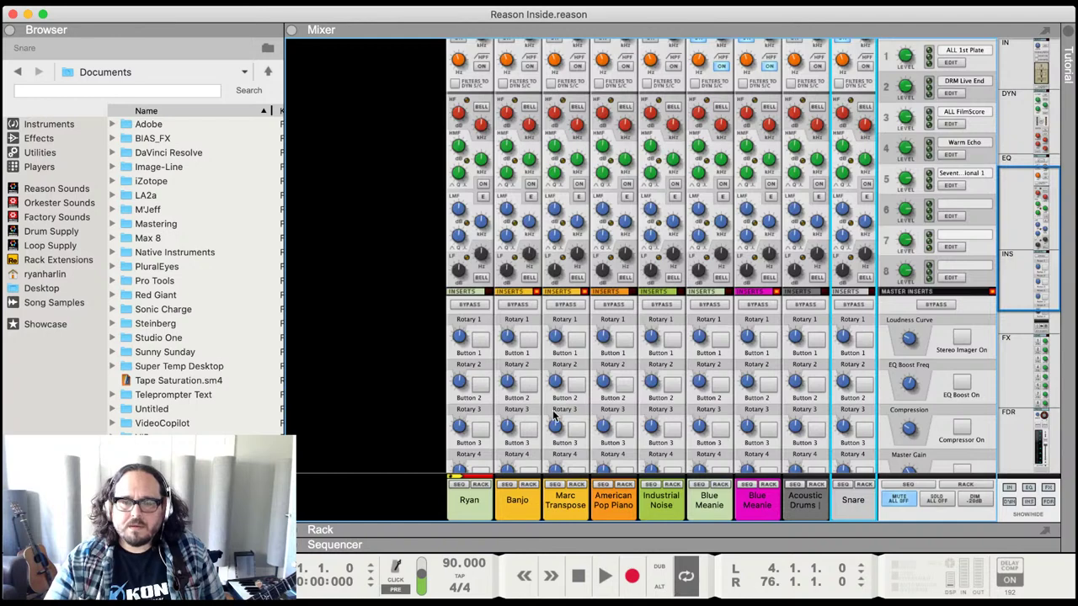
pyautogui.scroll(-1, 505, 320)
pyautogui.scroll(-5, 485, 328)
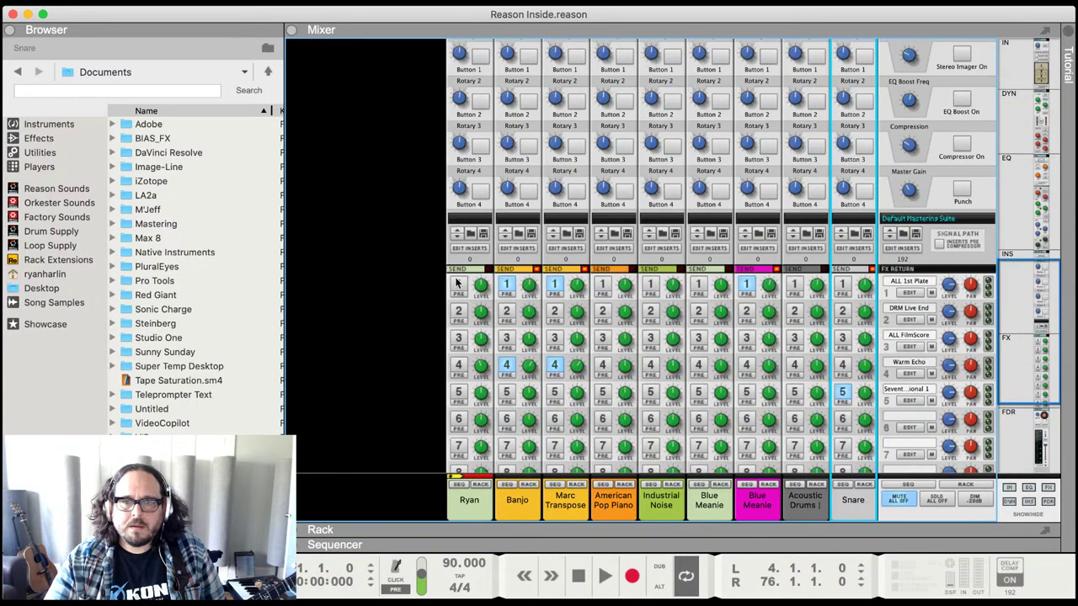
pyautogui.click(459, 284)
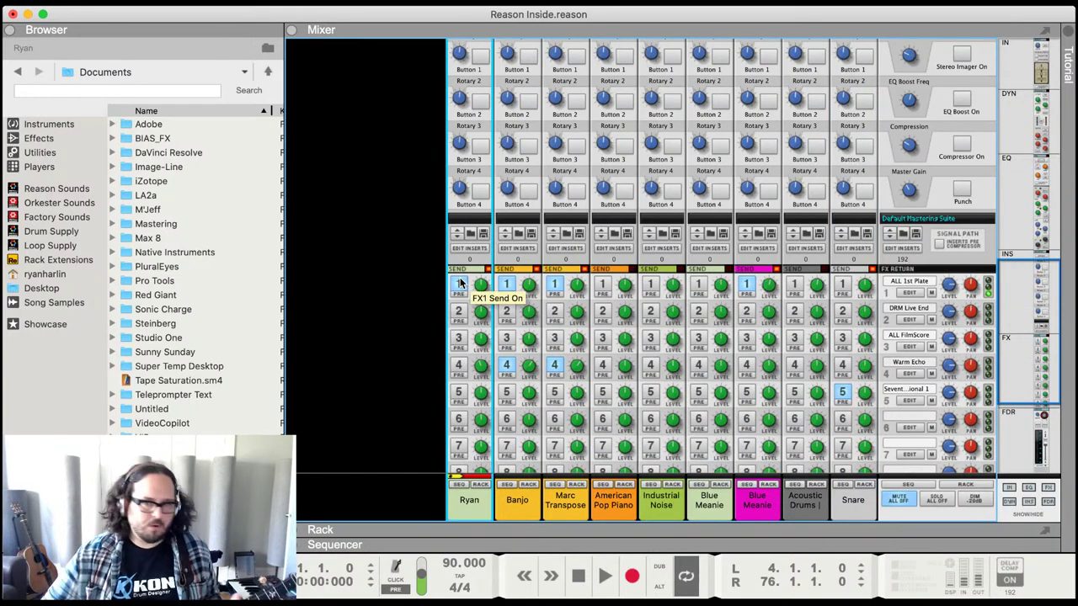
pyautogui.moveTo(481, 286); pyautogui.dragTo(482, 293)
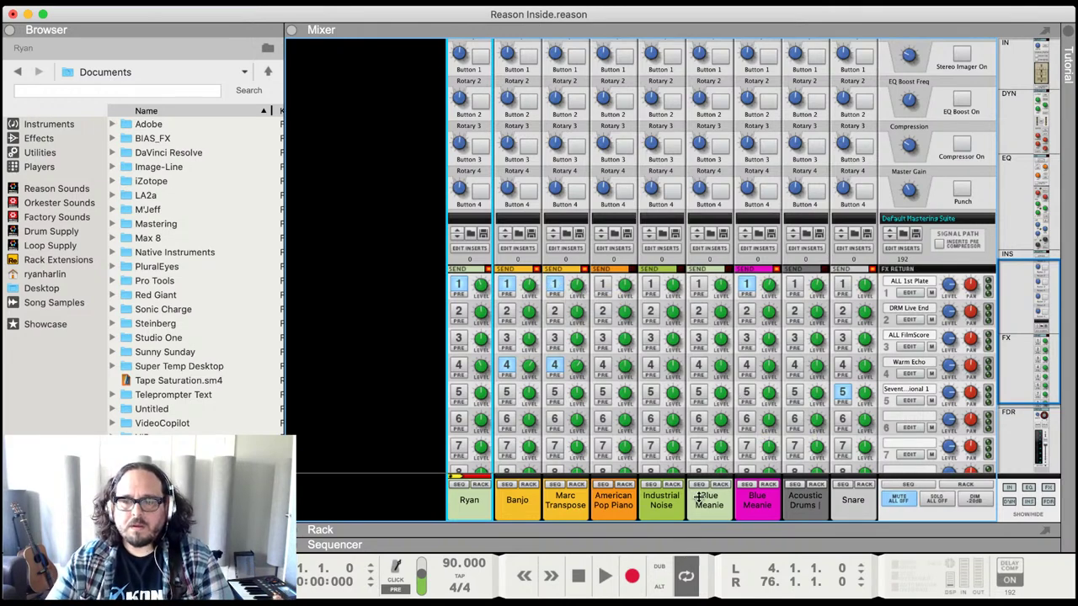
# - Record a full-length take on the armed audio track from the song start to about bar 76, and return to the left locator
pyautogui.moveTo(699, 524); pyautogui.dragTo(722, 202)
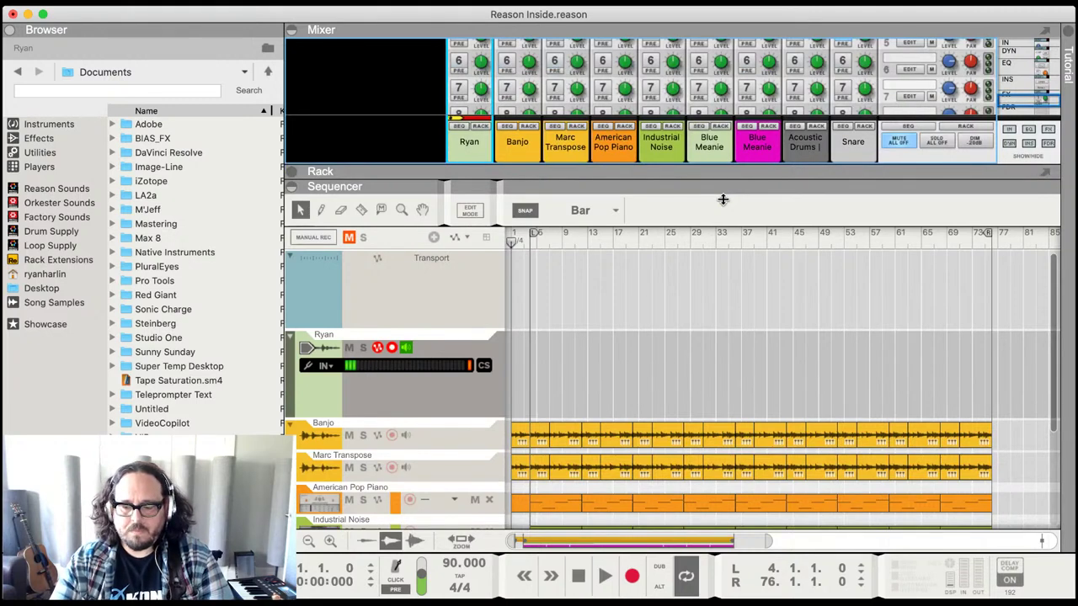
pyautogui.press('space')
pyautogui.press('super+Return')
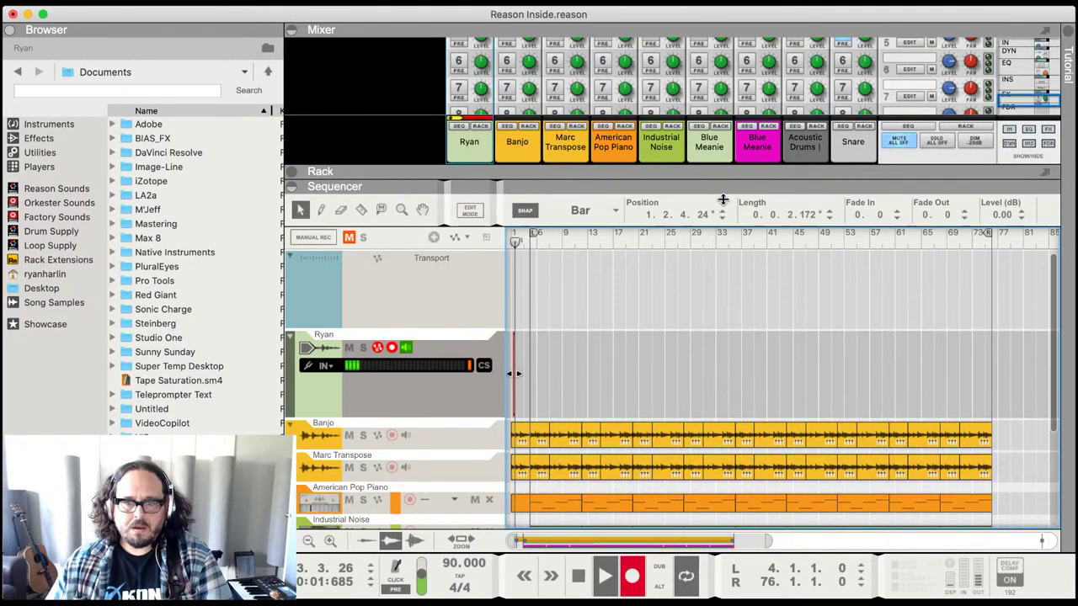
pyautogui.click(473, 361)
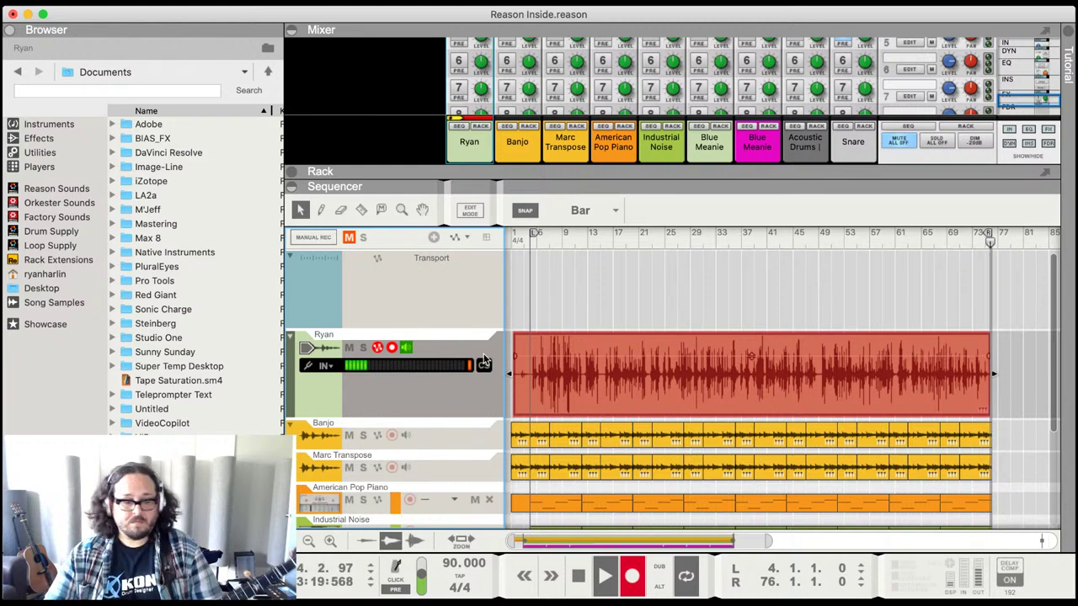
pyautogui.press('space')
pyautogui.press('space')
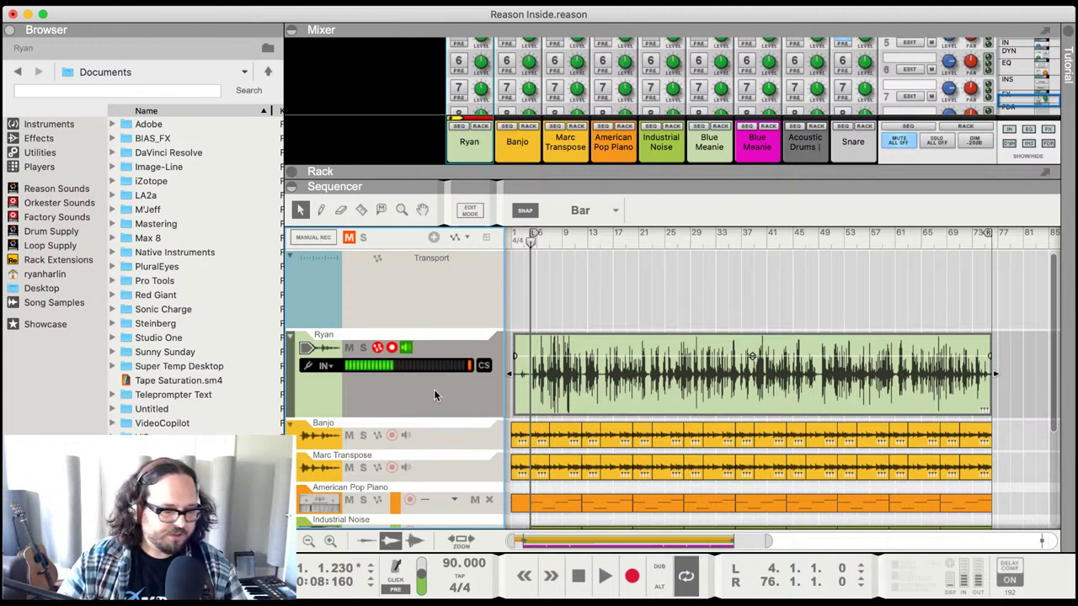
# - Create a new audio track below the recorded one and place the playhead at bar 6
pyautogui.press('super+t')
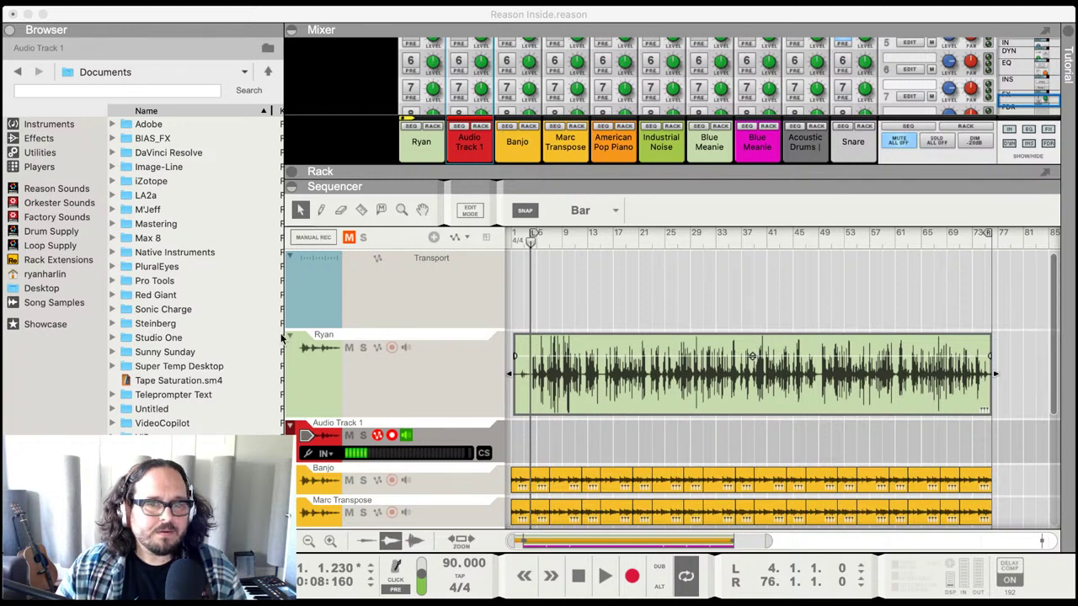
pyautogui.click(355, 321)
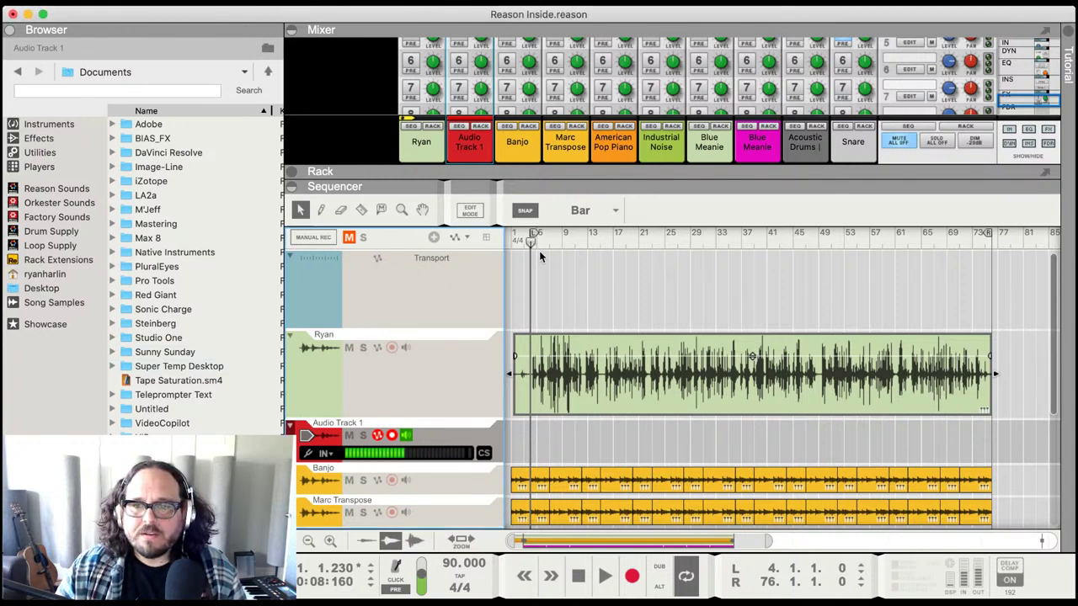
pyautogui.moveTo(540, 250)
pyautogui.mouseDown()
pyautogui.moveTo(689, 246)
pyautogui.moveTo(541, 255)
pyautogui.mouseUp()
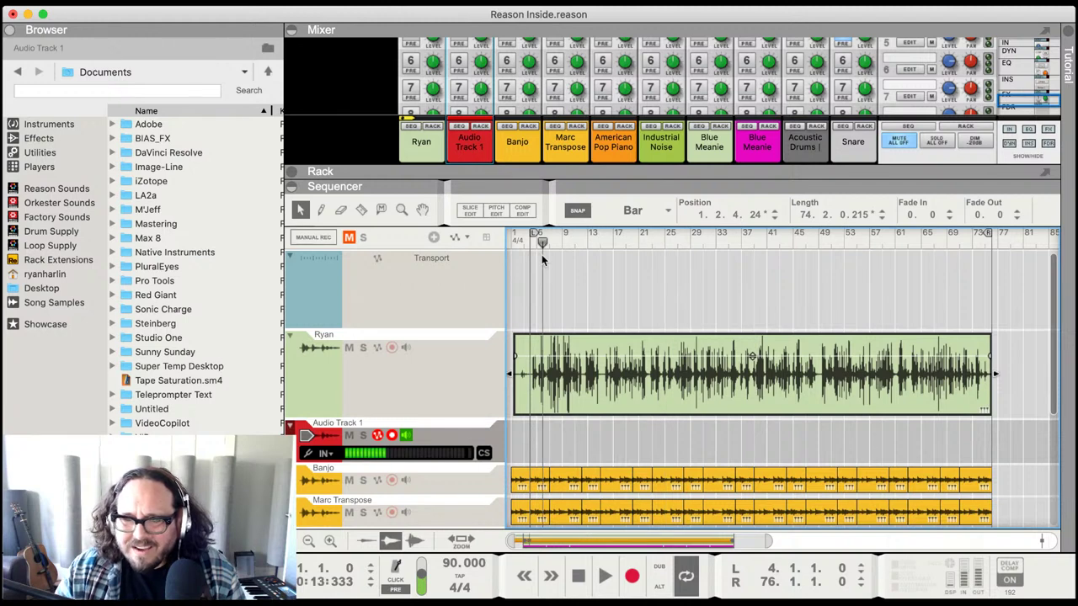
# - Trim the start of the recorded clip to about bar 22 and play the song from there
pyautogui.moveTo(573, 386); pyautogui.dragTo(646, 394)
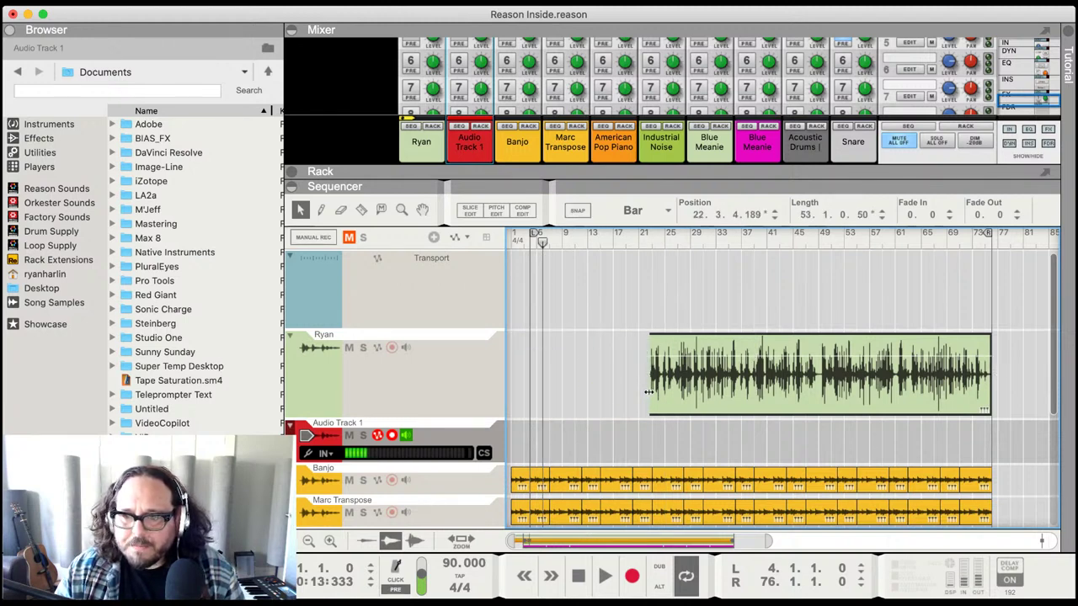
pyautogui.click(644, 236)
pyautogui.press('space')
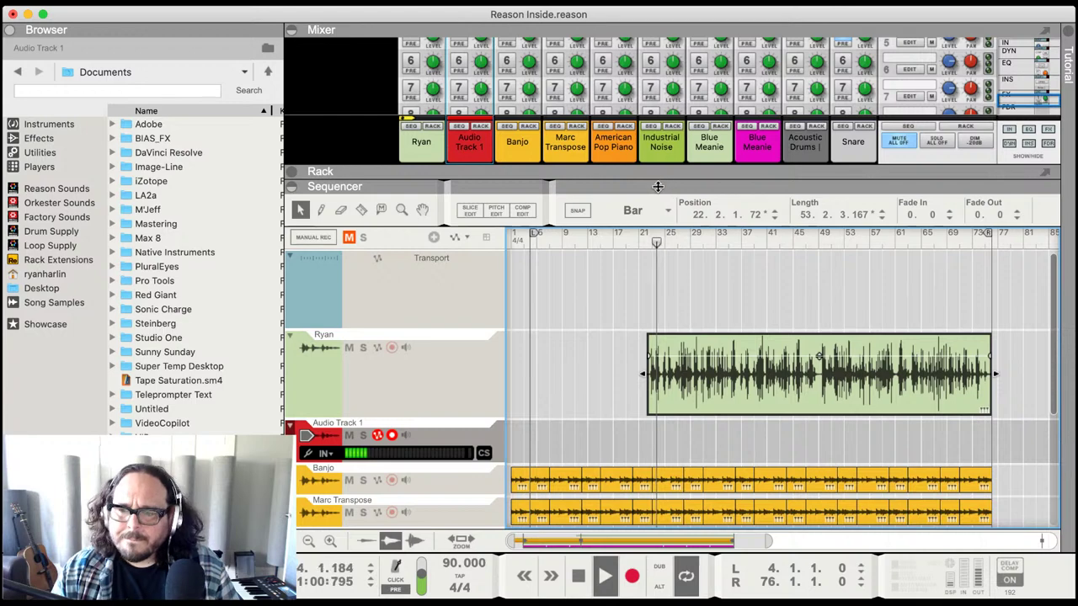
pyautogui.scroll(1, 645, 349)
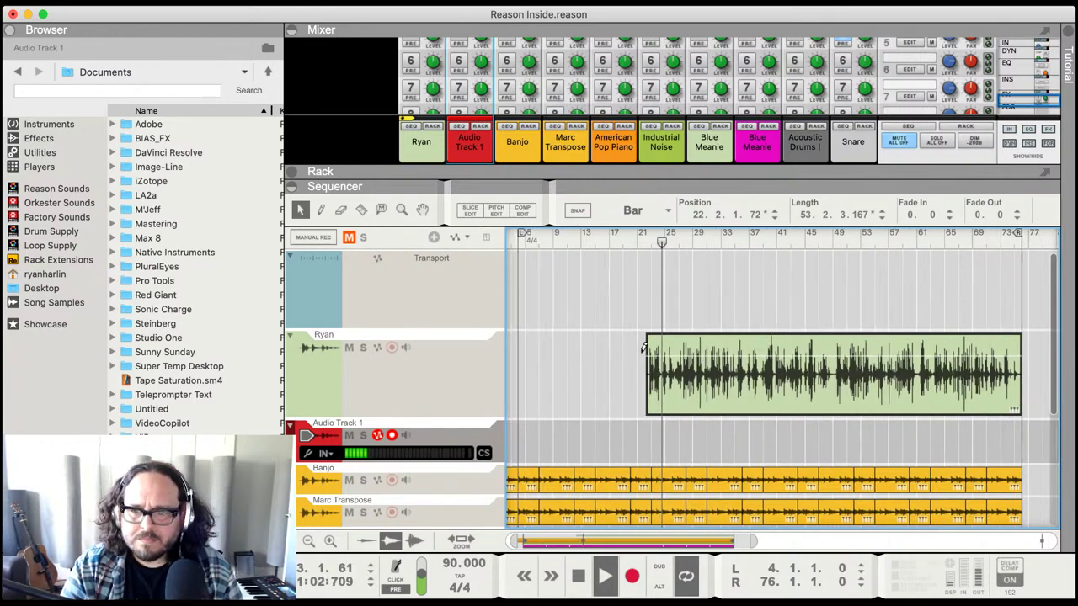
pyautogui.scroll(4, 644, 349)
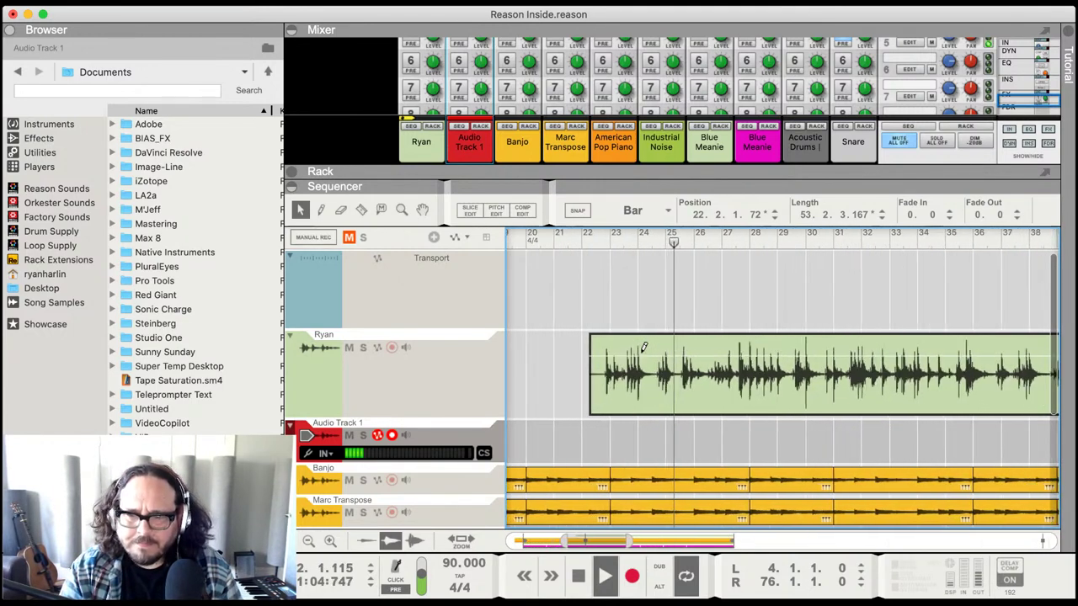
pyautogui.scroll(2, 644, 347)
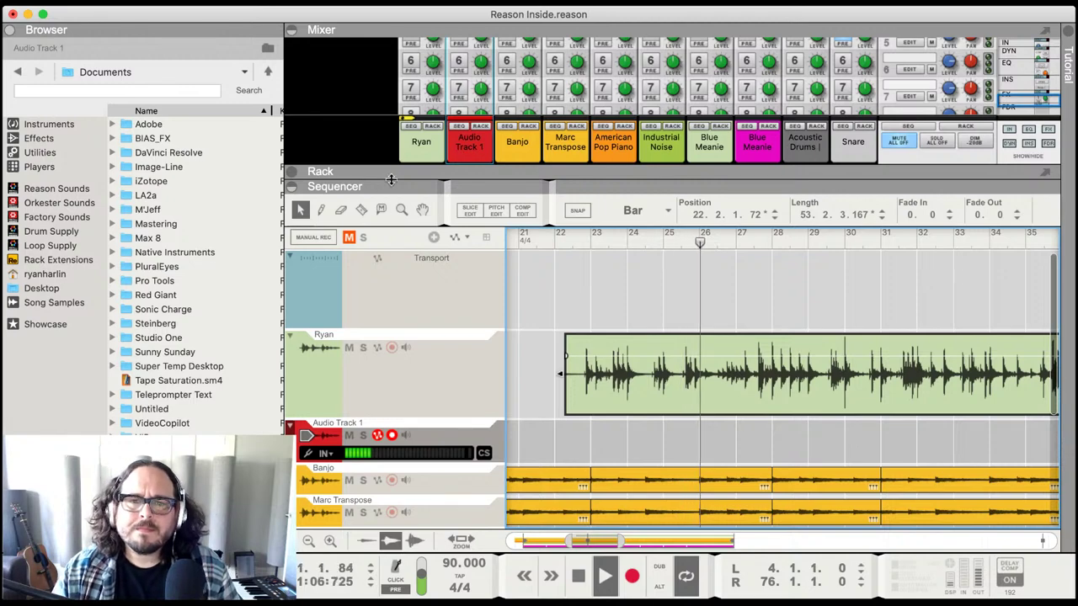
# - Set the recorded channel's FX1 send level to about -12.88 dB and bring the sequencer back into view
pyautogui.moveTo(390, 179); pyautogui.dragTo(379, 384)
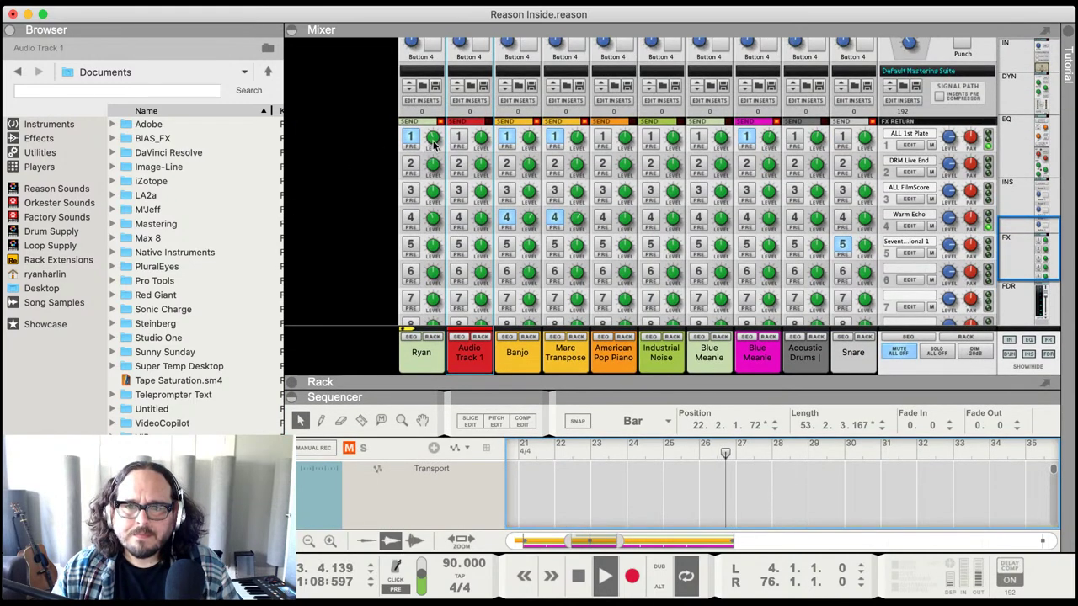
pyautogui.click(433, 138)
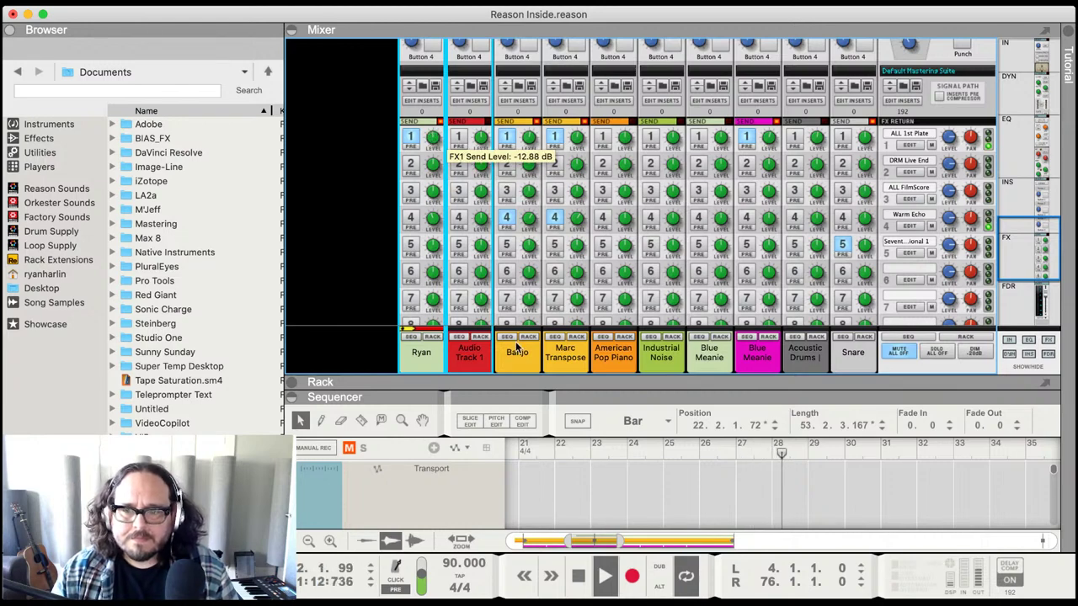
pyautogui.press('F7')
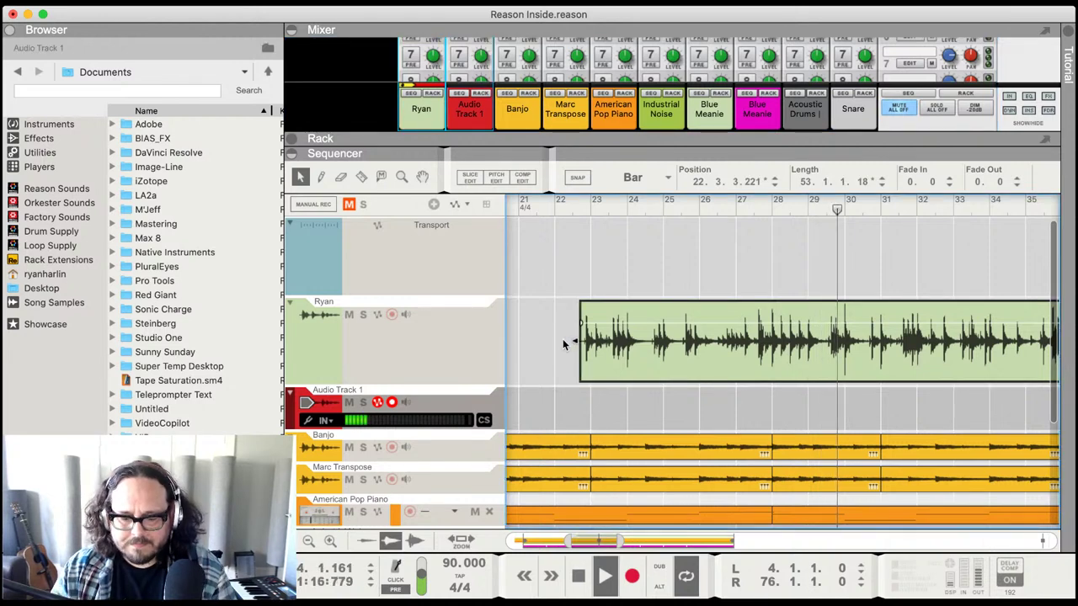
# - Trim the start of the recorded clip further, to about bar 31
pyautogui.press('h')
pyautogui.press('h')
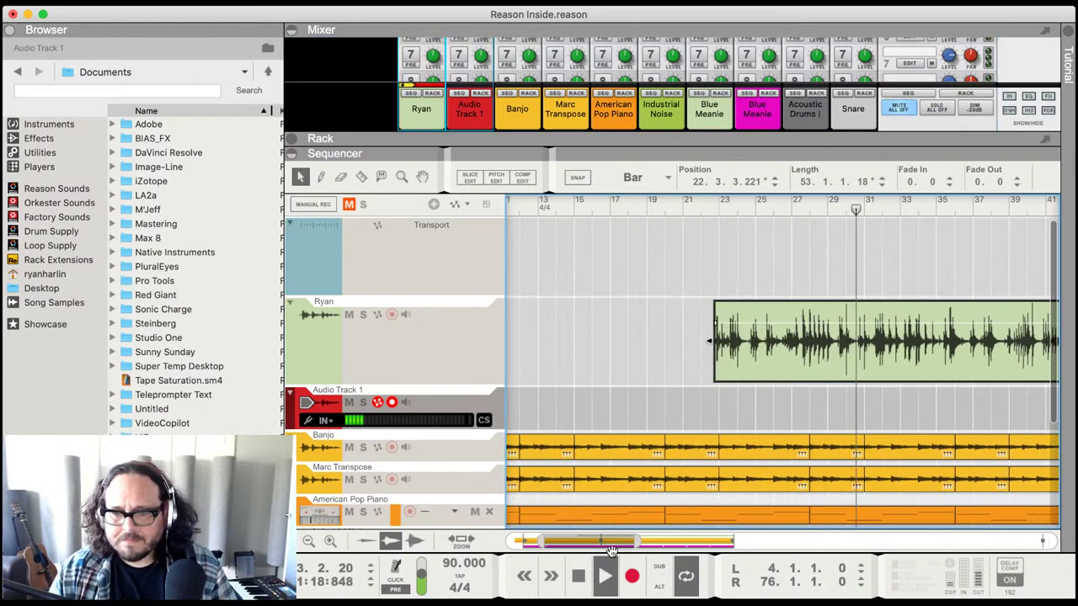
pyautogui.moveTo(608, 554)
pyautogui.mouseDown()
pyautogui.moveTo(634, 556)
pyautogui.moveTo(624, 556)
pyautogui.mouseUp()
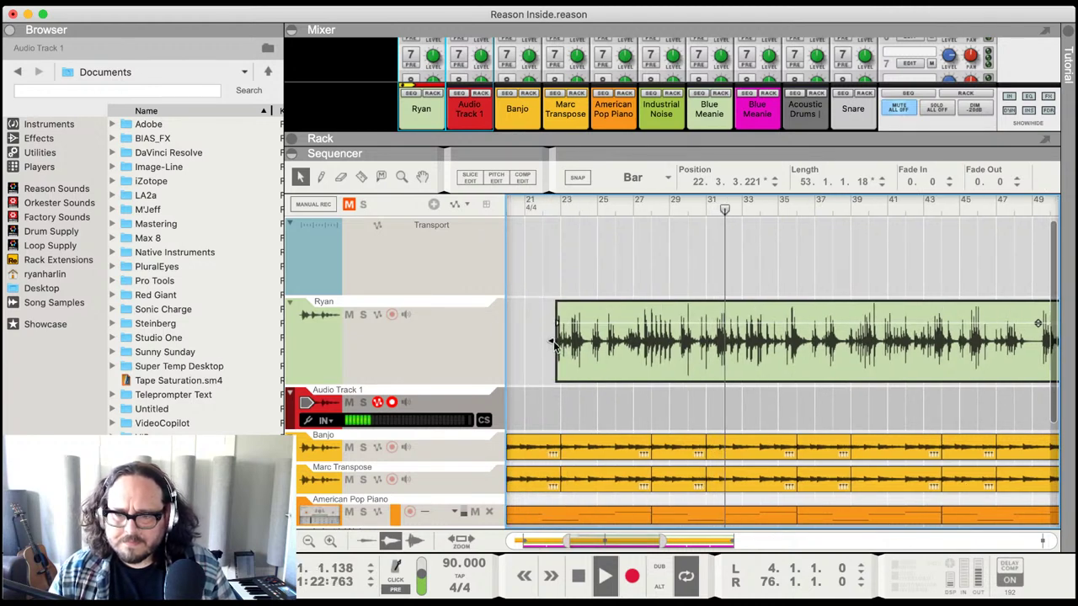
pyautogui.moveTo(555, 345); pyautogui.dragTo(714, 362)
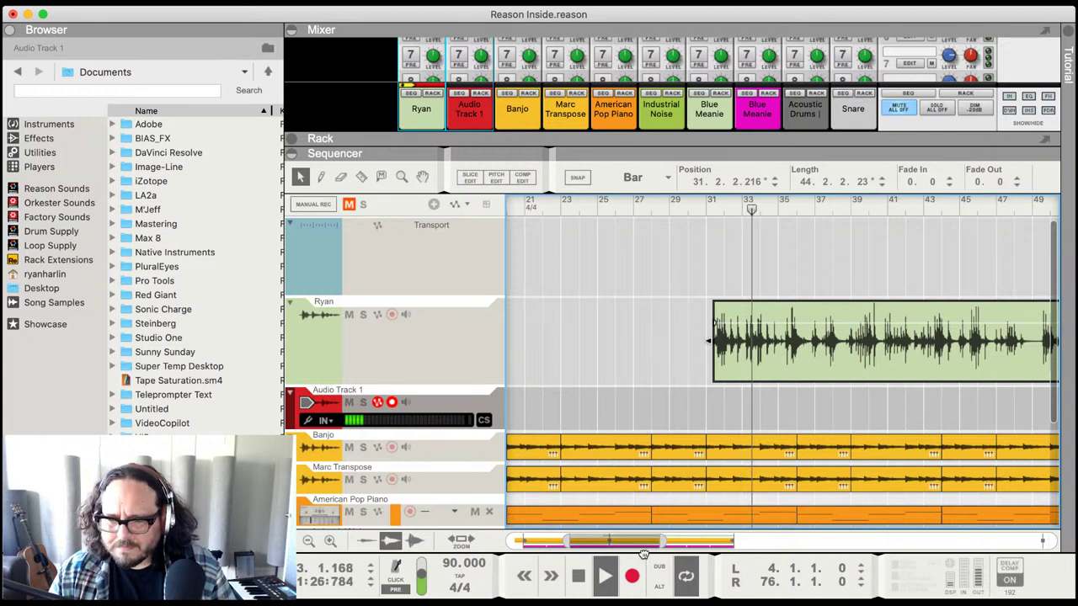
pyautogui.moveTo(651, 540); pyautogui.dragTo(675, 541)
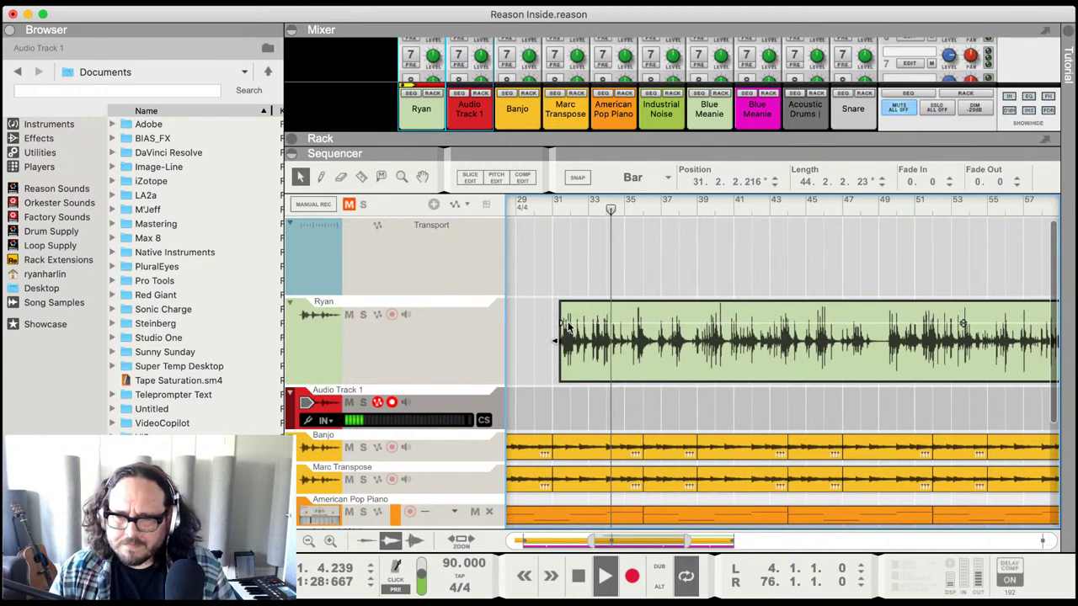
# - Turn on input monitoring for Audio Track 1 and stop playback
pyautogui.click(405, 403)
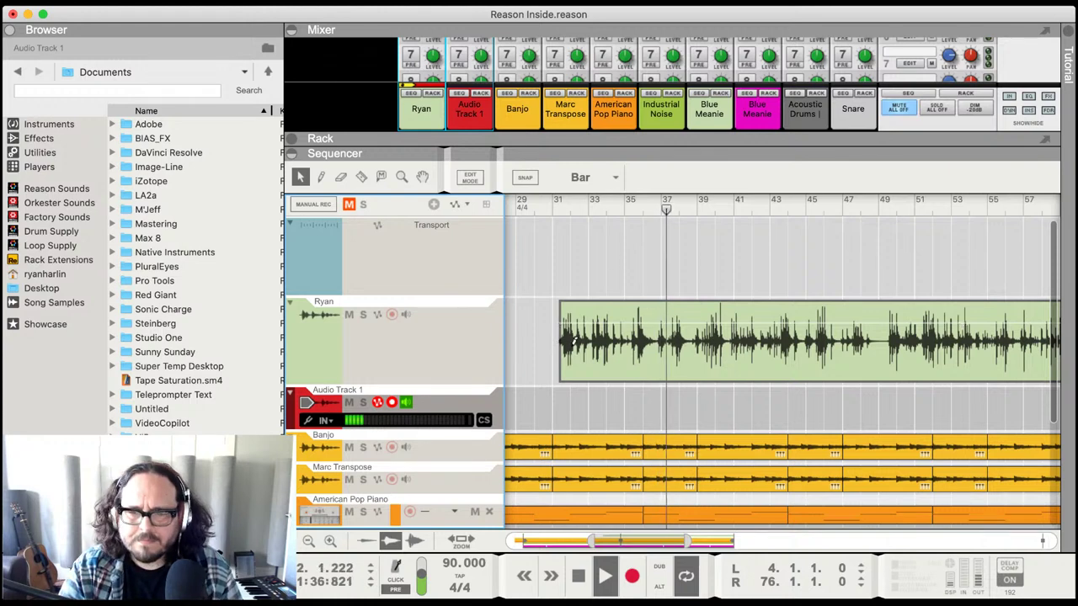
pyautogui.scroll(-2, 571, 330)
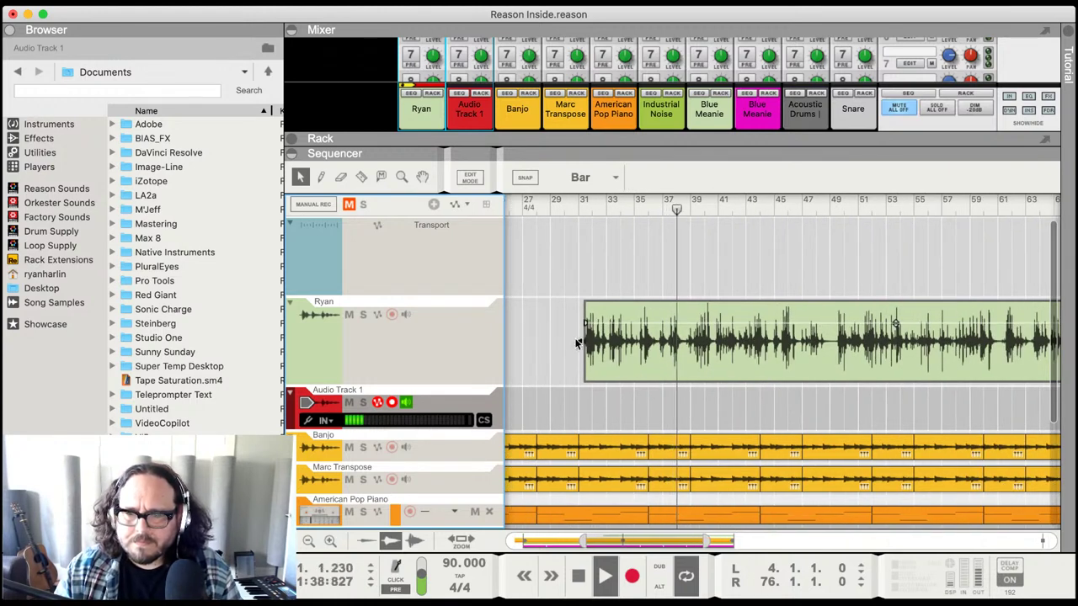
pyautogui.scroll(-1, 576, 346)
pyautogui.scroll(-1, 576, 346)
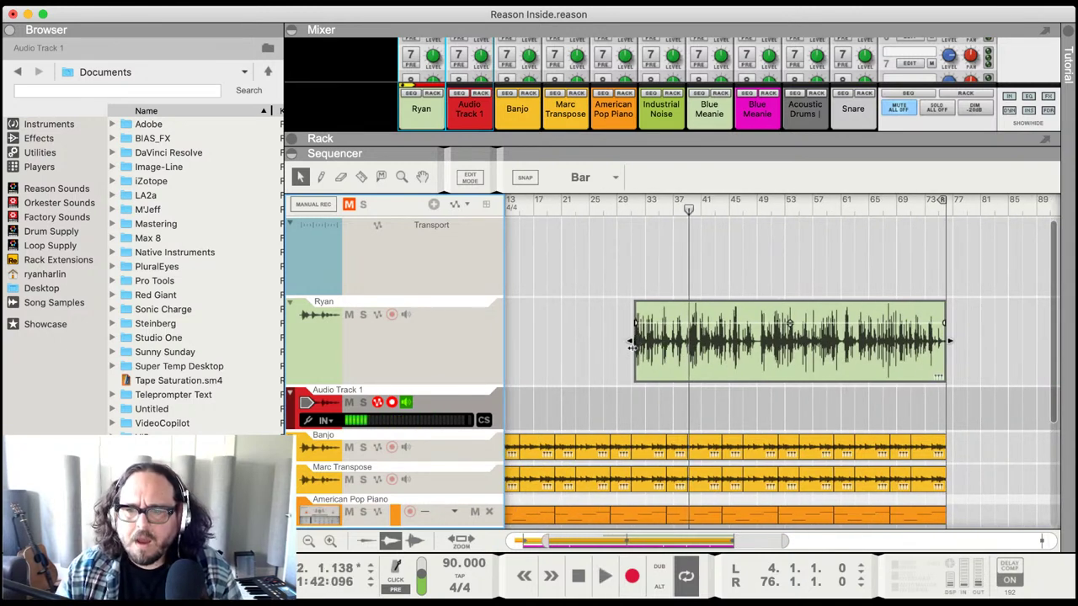
# - Extend the start of the recorded clip back to about bar 15, turn on snap and place the playhead at bar 15
pyautogui.moveTo(638, 341); pyautogui.dragTo(610, 377)
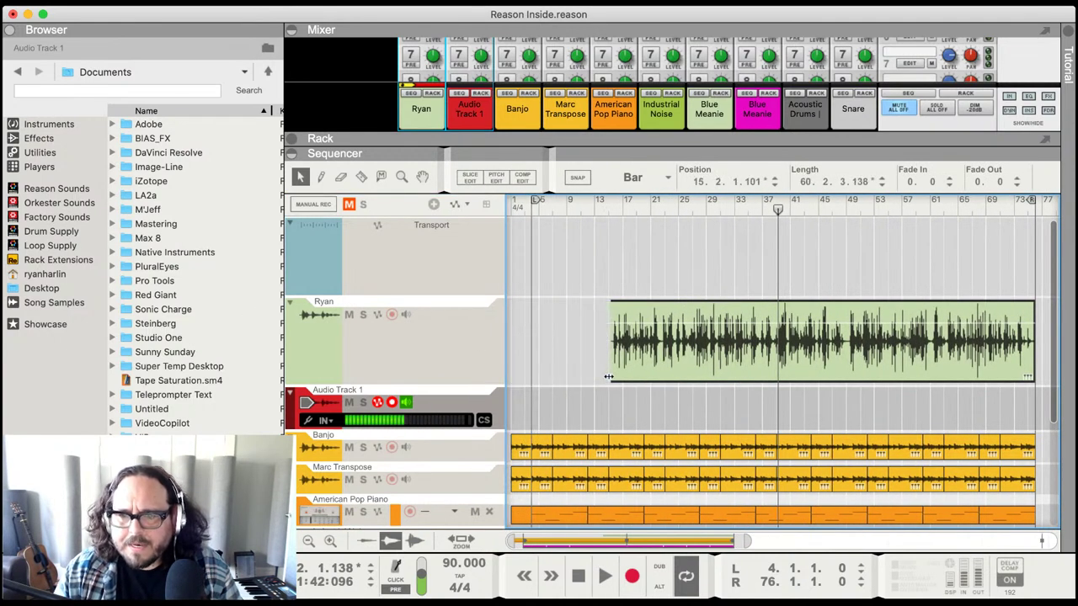
pyautogui.press('s')
pyautogui.click(607, 207)
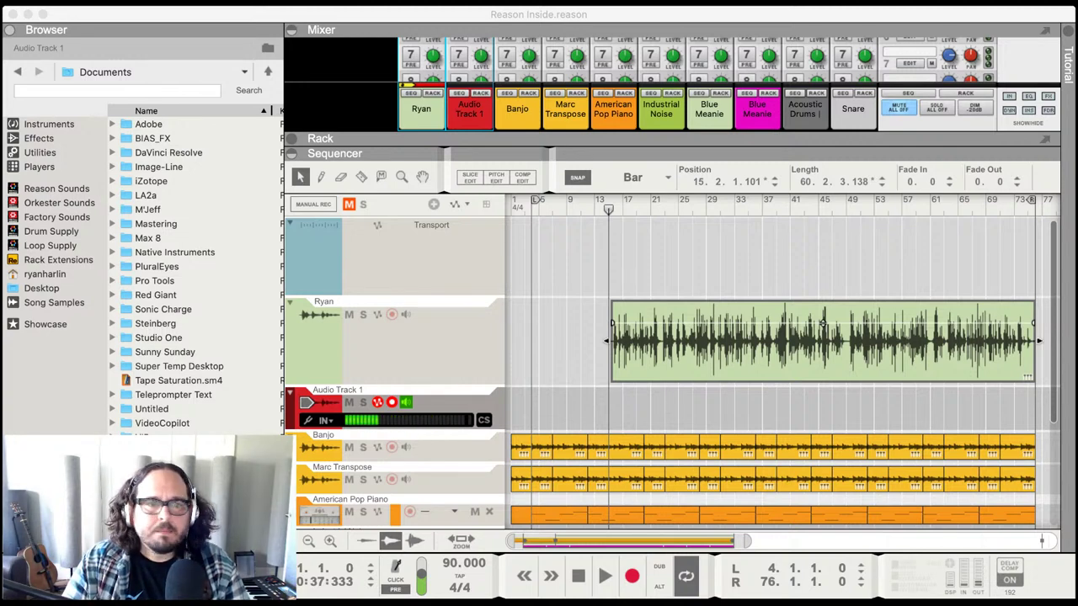
# - Mute the recorded clip and place the playhead at bar 4
pyautogui.click(486, 367)
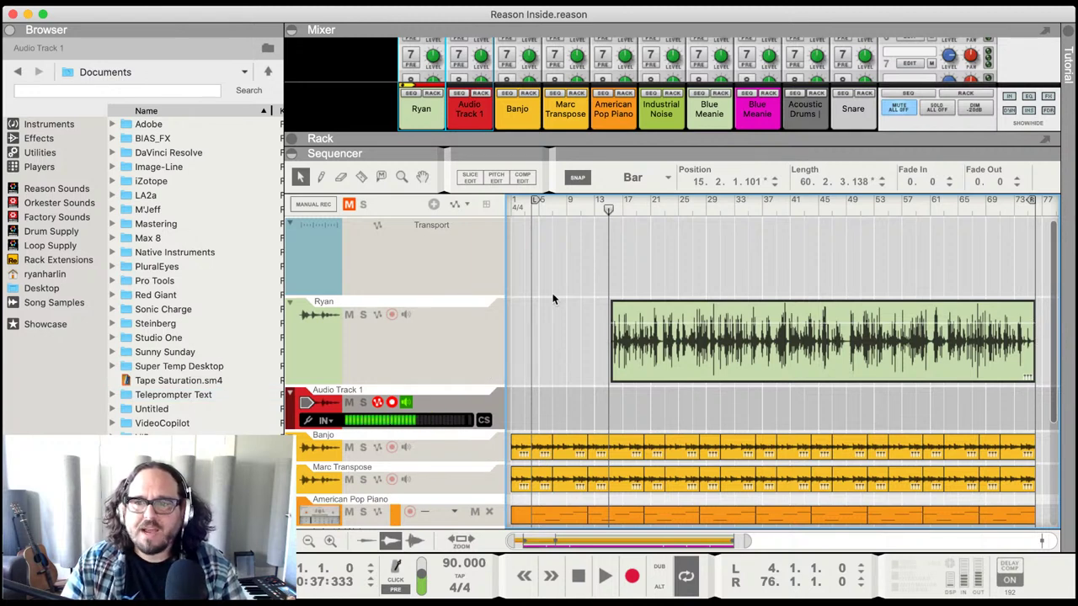
pyautogui.click(580, 208)
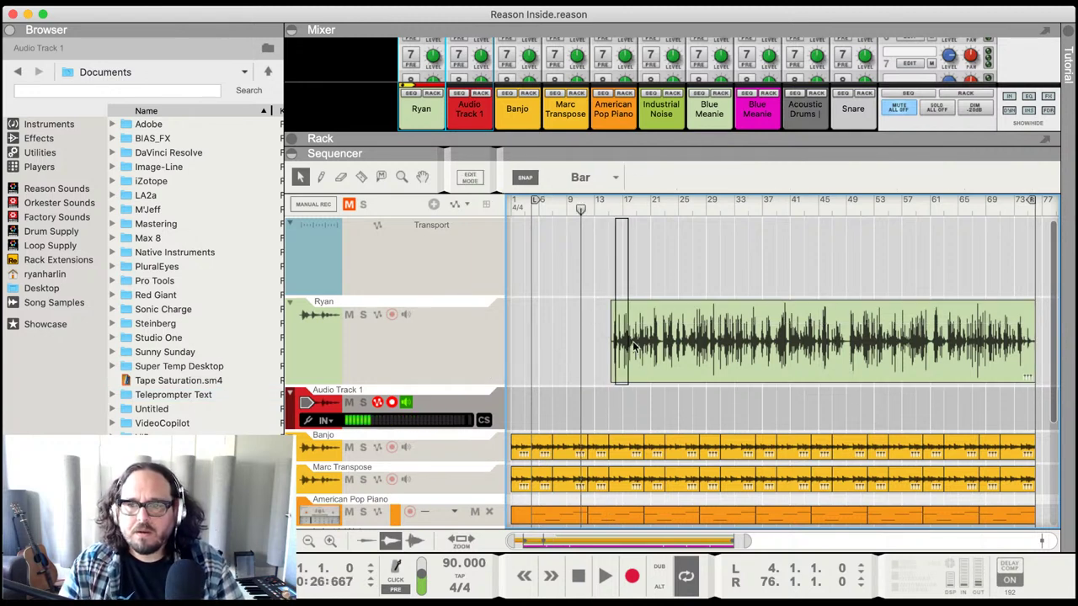
pyautogui.press('m')
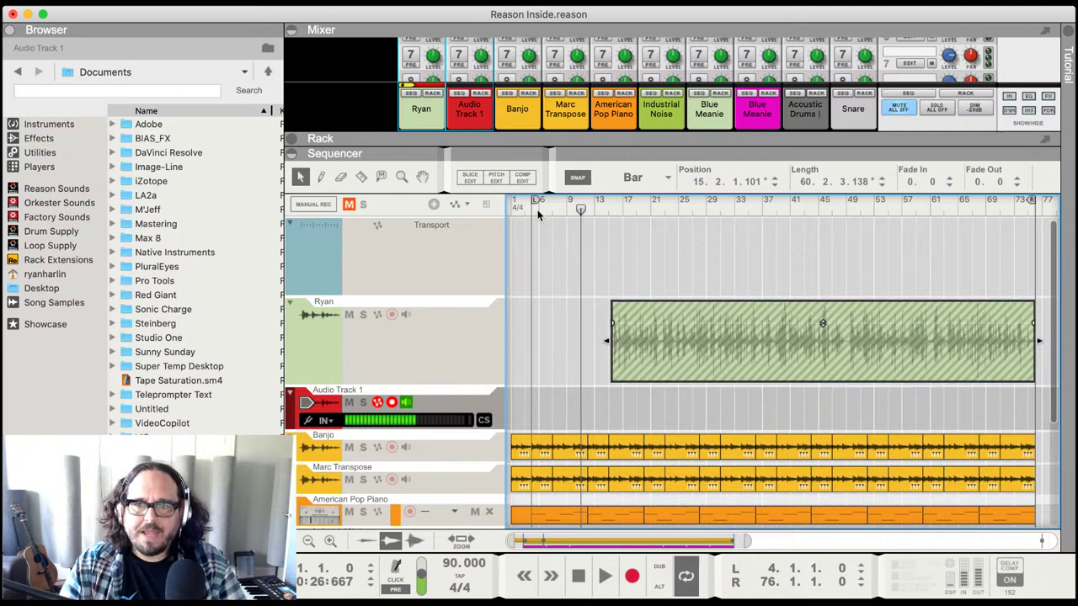
pyautogui.click(532, 210)
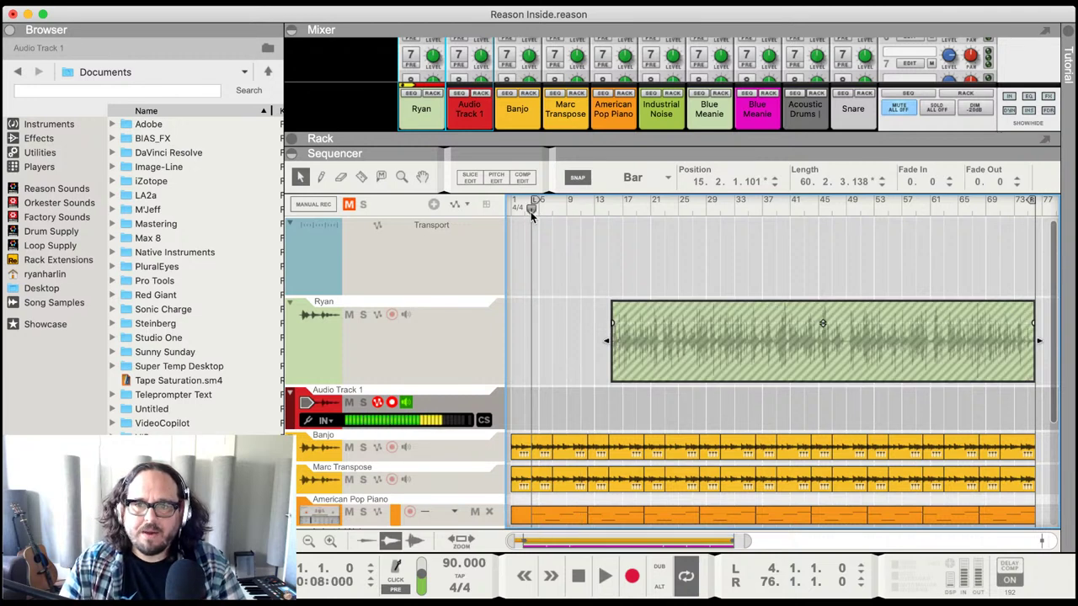
# - Solo the Banjo and Marc Transpose tracks, start playback from bar 4, and add American Pop Piano to the soloed tracks
pyautogui.click(363, 479)
pyautogui.press('space')
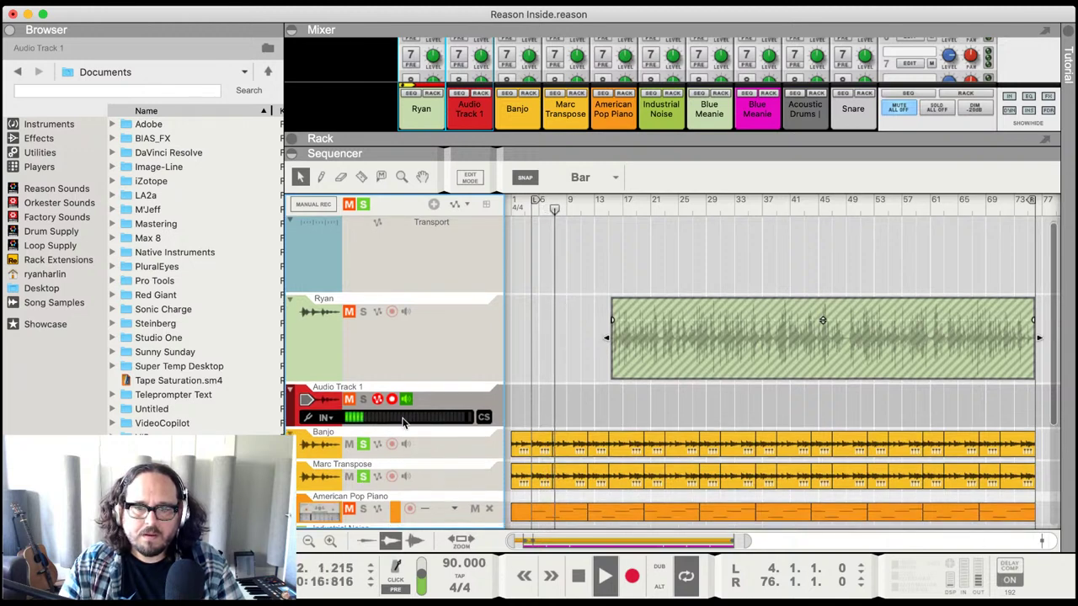
pyautogui.scroll(-2, 389, 399)
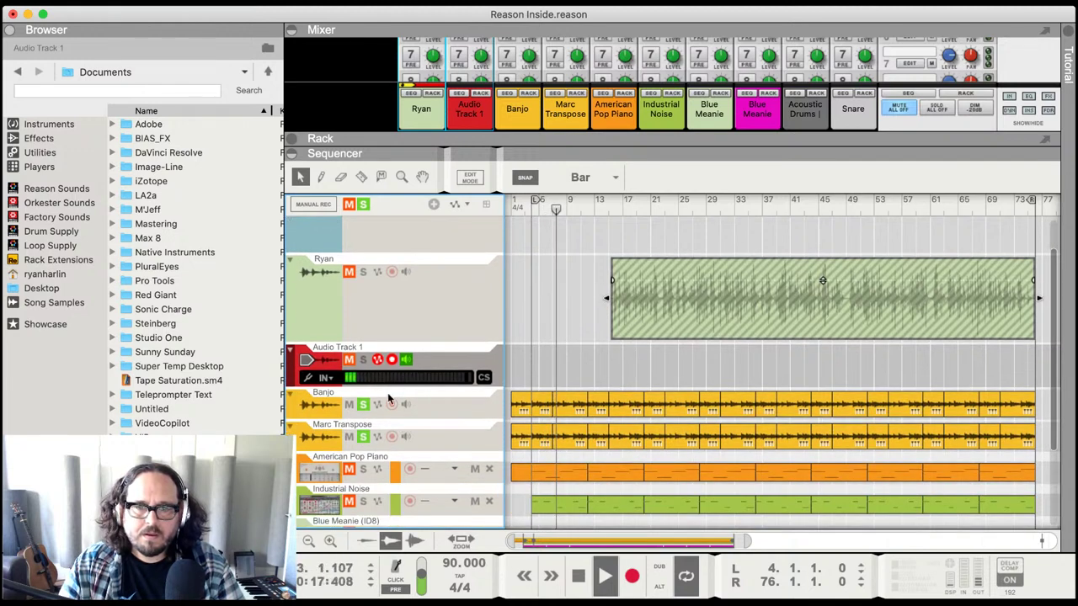
pyautogui.click(364, 469)
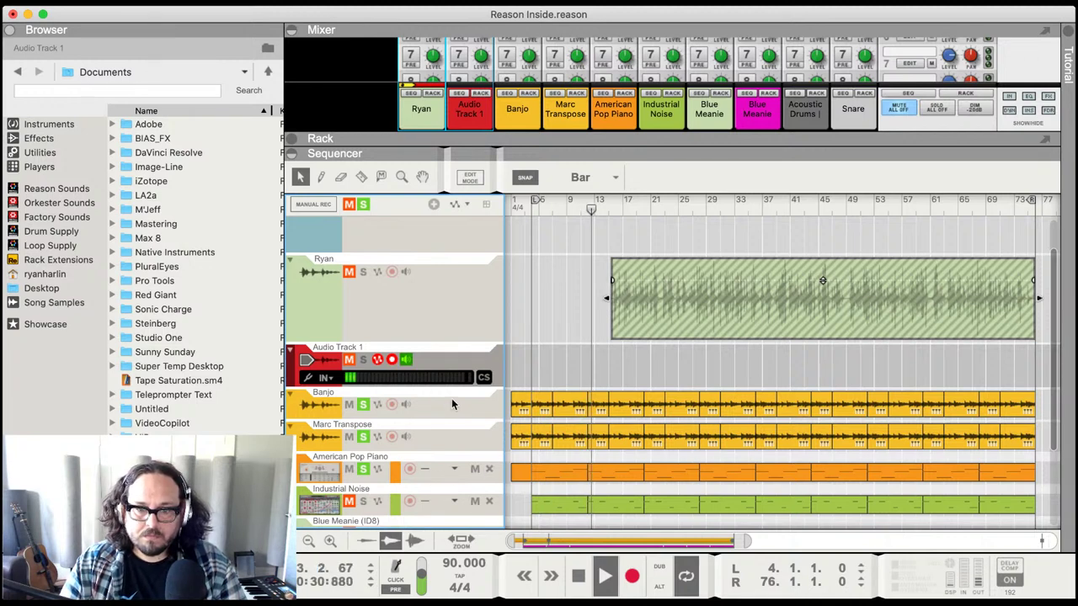
# - Add Industrial Noise, Blue Meanie (ID8) Bounced and Acoustic Drums to the soloed tracks one after another during playback
pyautogui.scroll(-3, 455, 400)
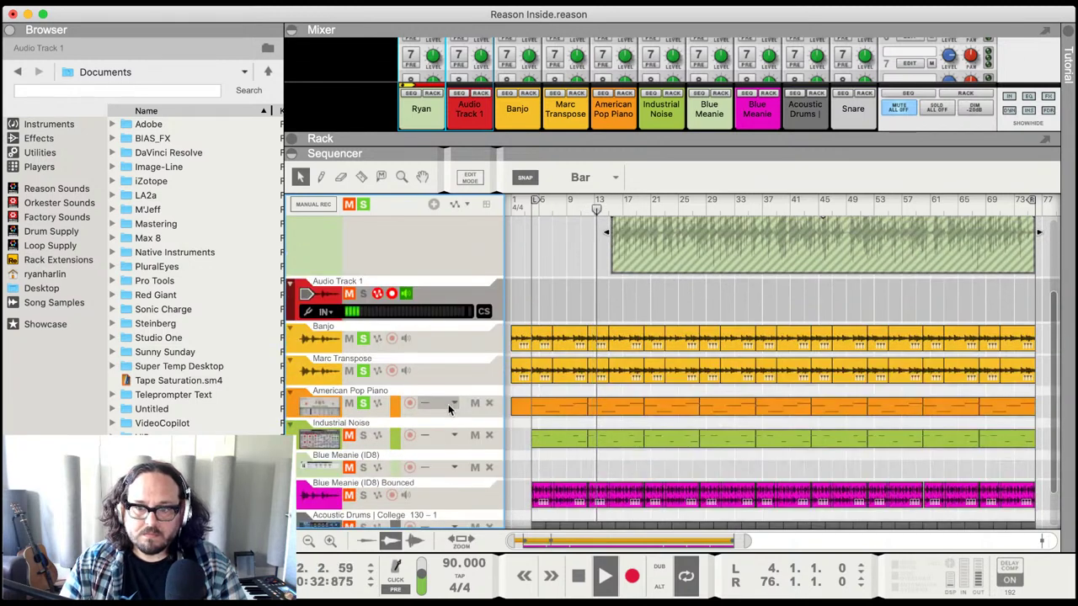
pyautogui.scroll(-1, 402, 426)
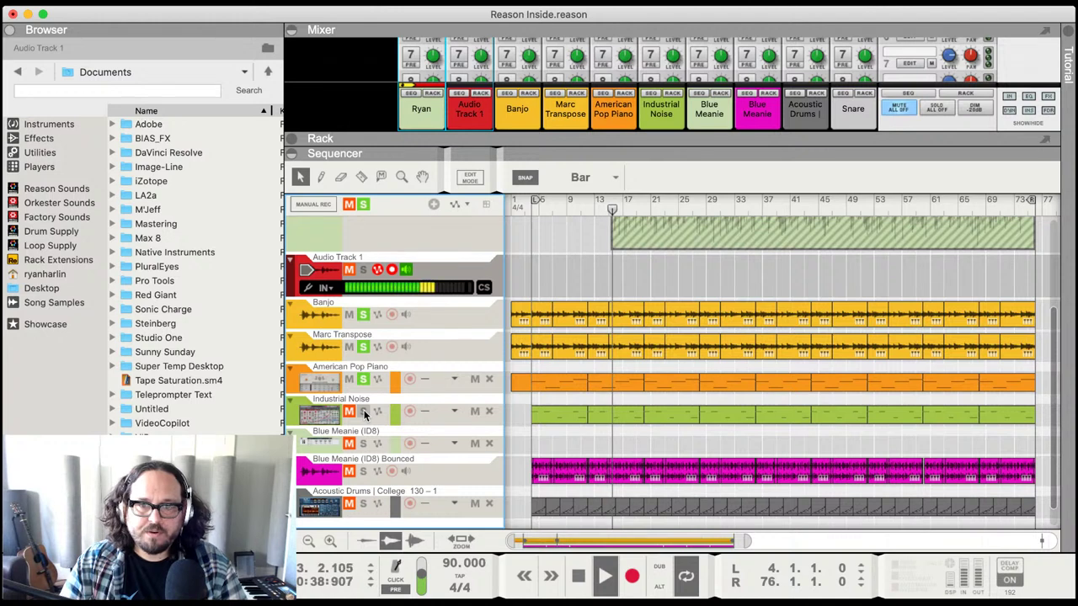
pyautogui.click(363, 412)
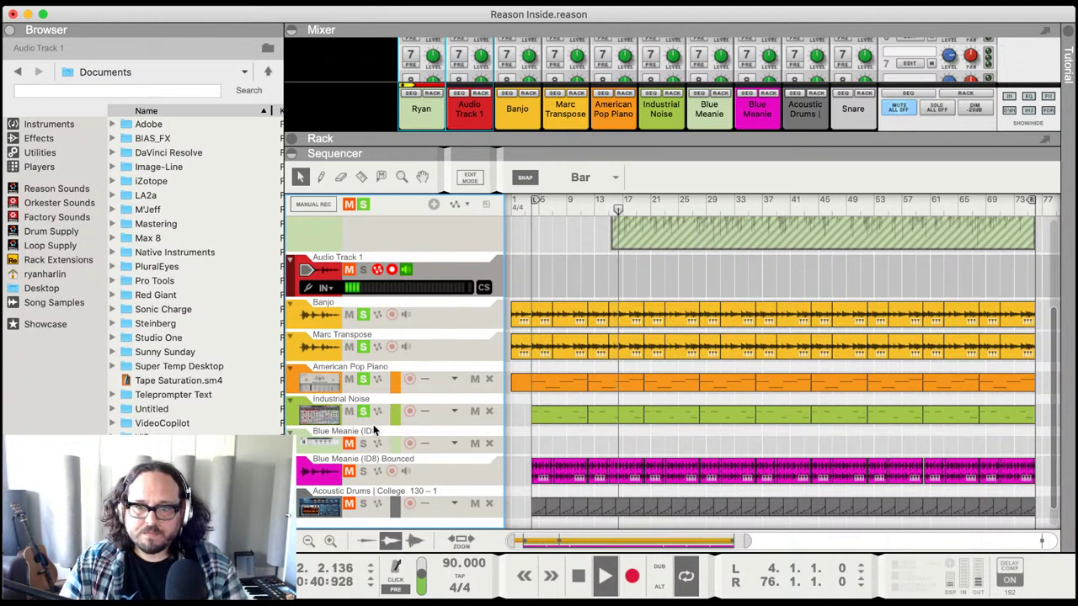
pyautogui.scroll(-1, 378, 425)
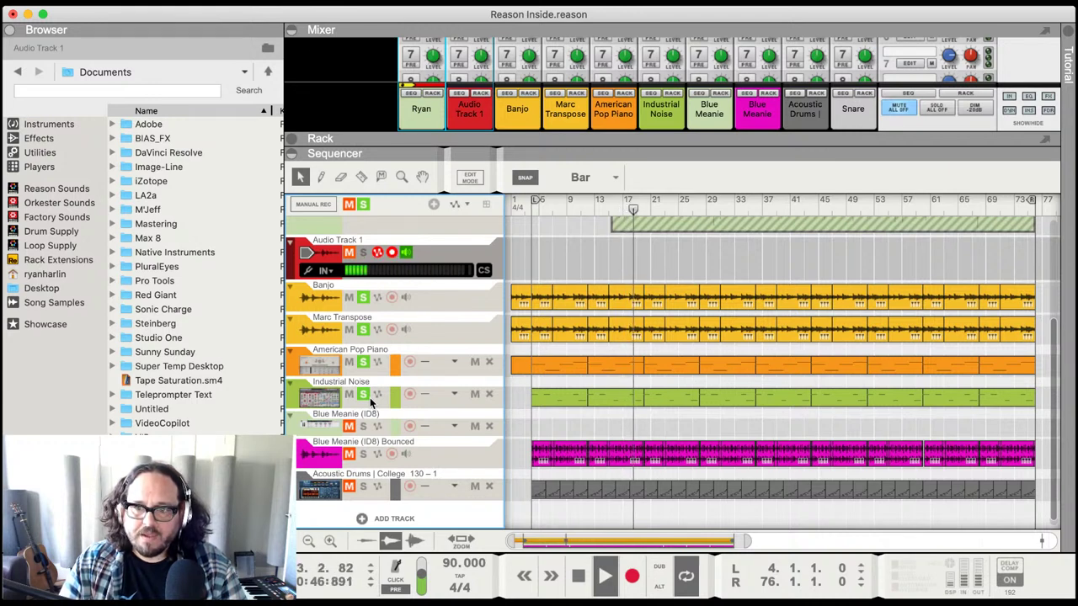
pyautogui.click(363, 454)
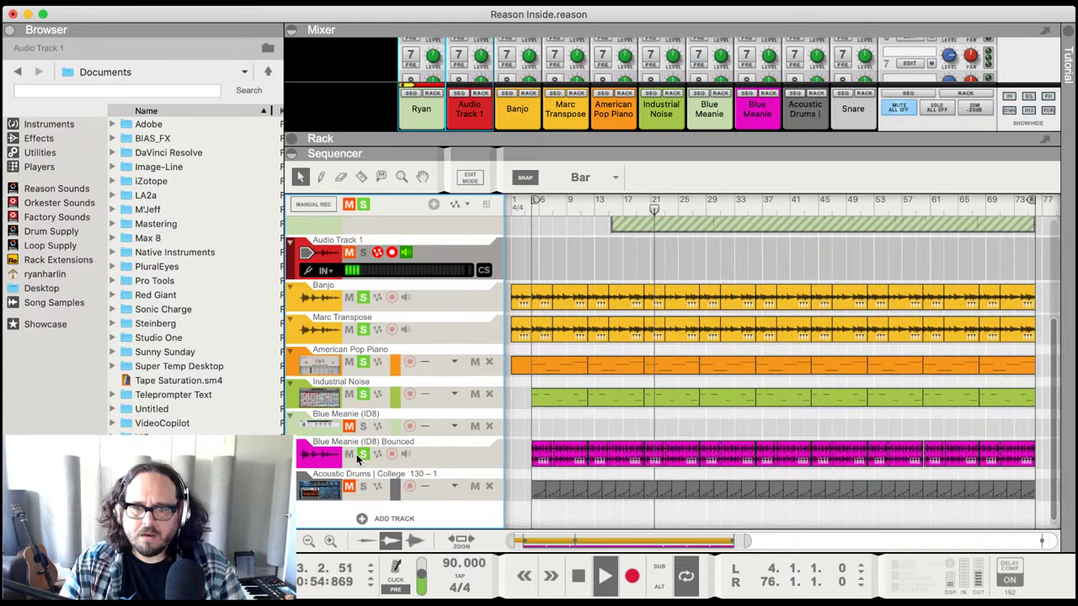
pyautogui.click(363, 454)
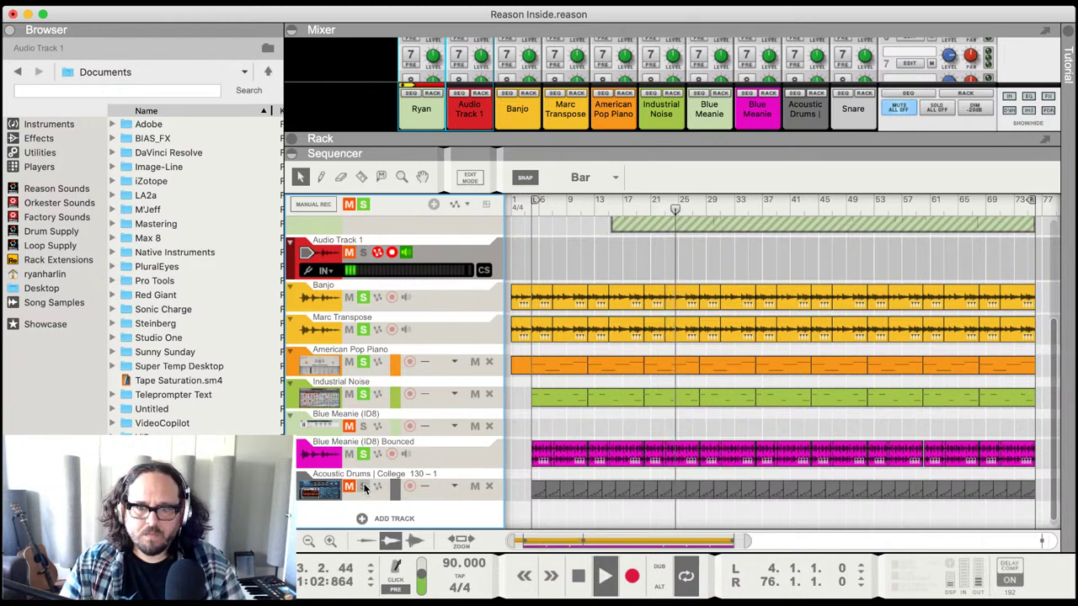
pyautogui.click(364, 487)
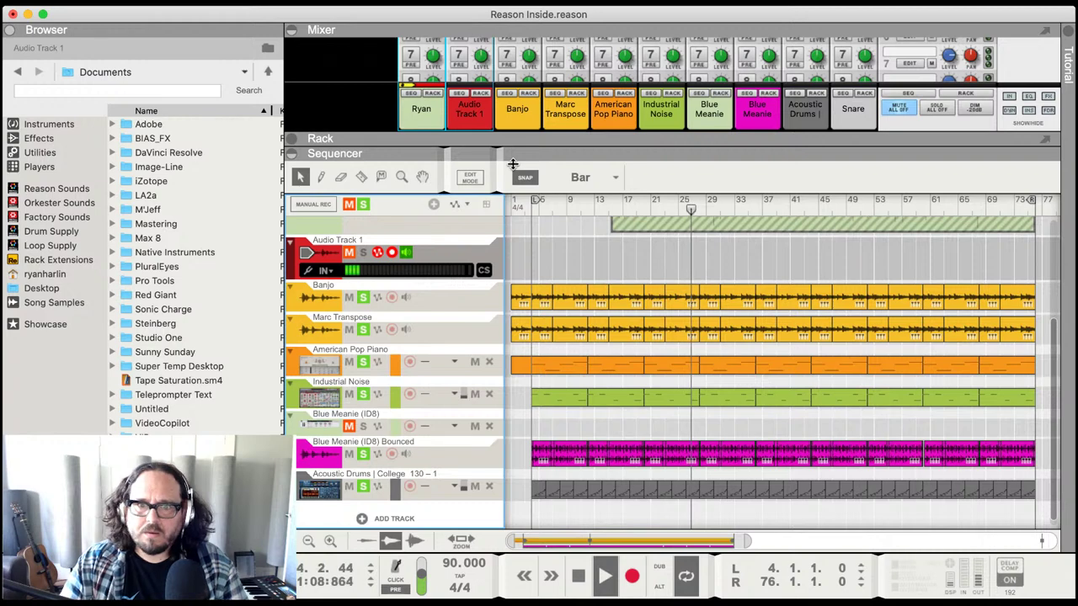
# - Enlarge the mixer area to view the channel faders and shrink it again to show the sequencer tracks
pyautogui.moveTo(531, 131); pyautogui.dragTo(575, 335)
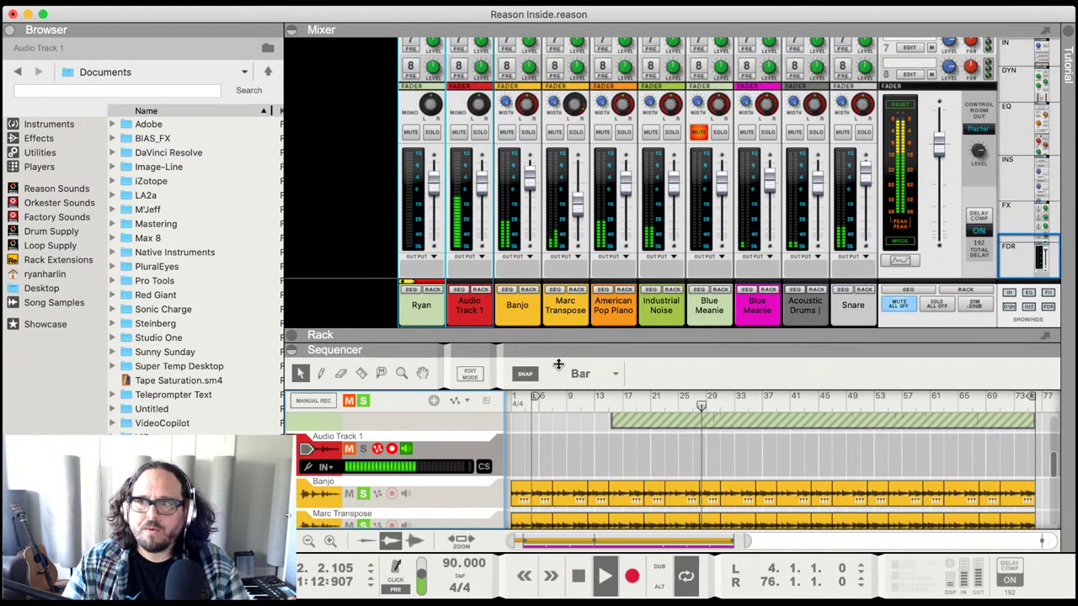
pyautogui.moveTo(575, 335); pyautogui.dragTo(553, 215)
pyautogui.moveTo(551, 176); pyautogui.dragTo(552, 109)
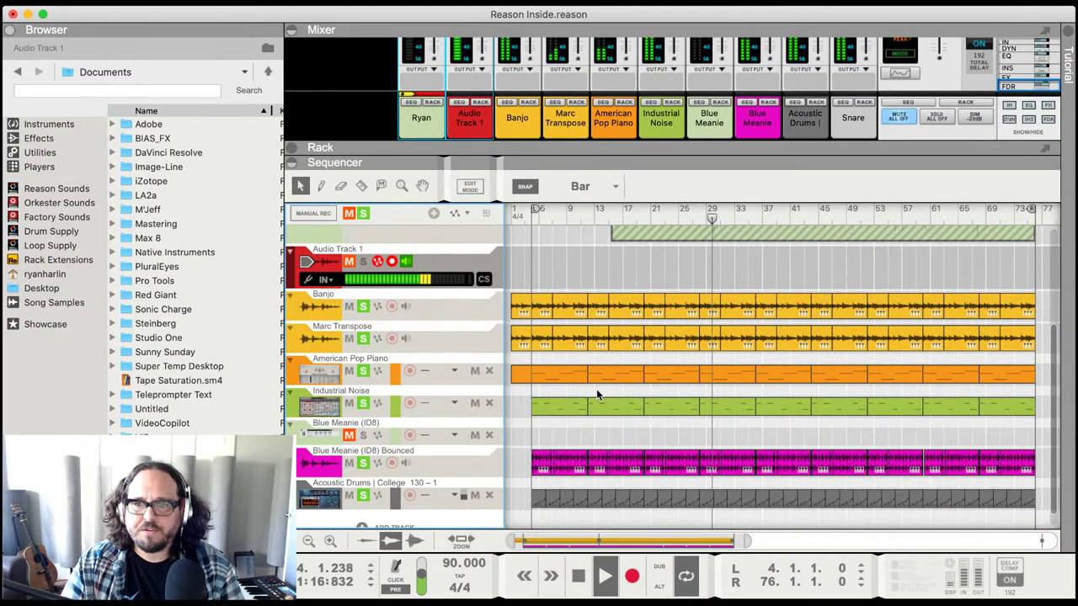
# - Clear the solos on all tracks and unmute the recorded clip while the song plays
pyautogui.scroll(5, 581, 409)
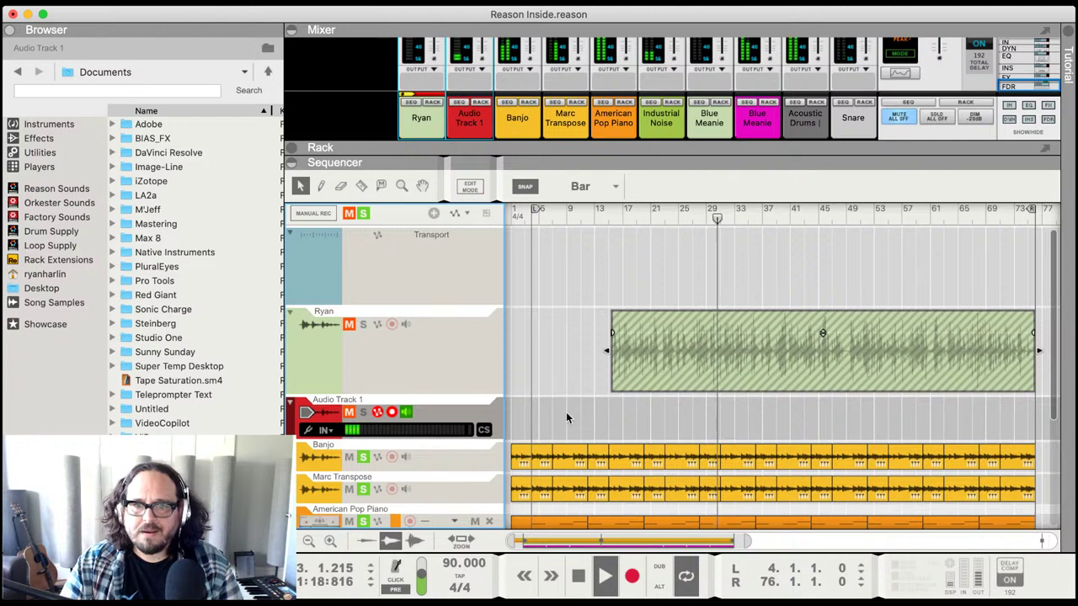
pyautogui.click(760, 386)
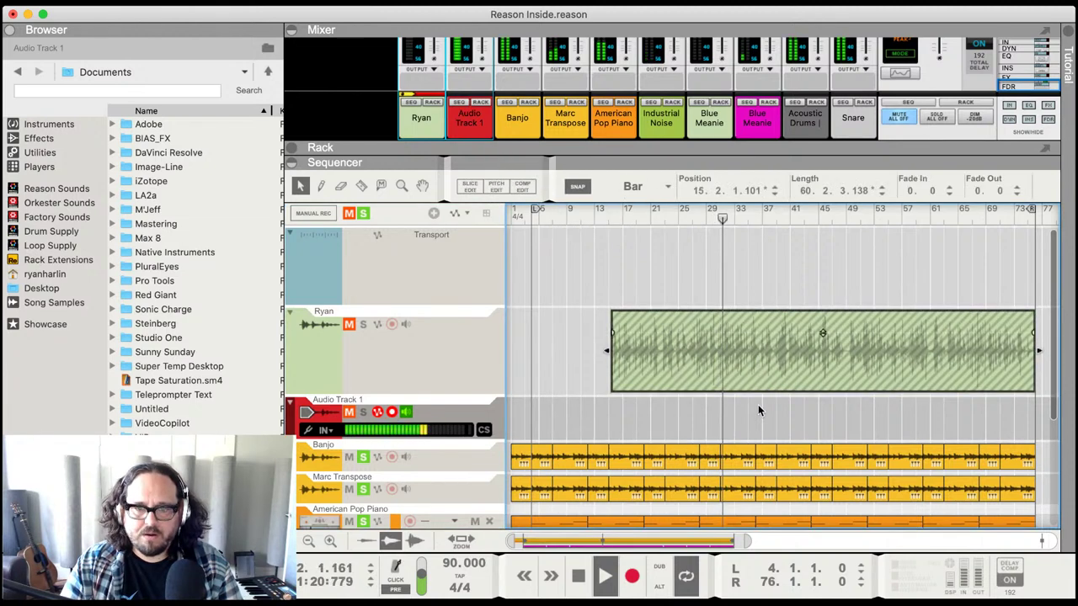
pyautogui.click(349, 327)
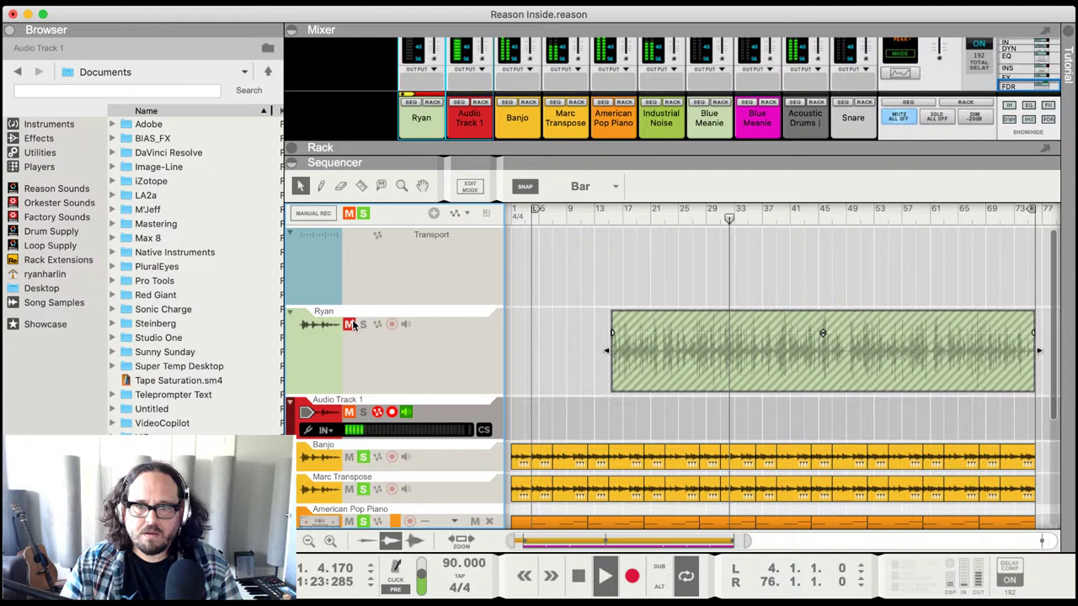
pyautogui.click(348, 213)
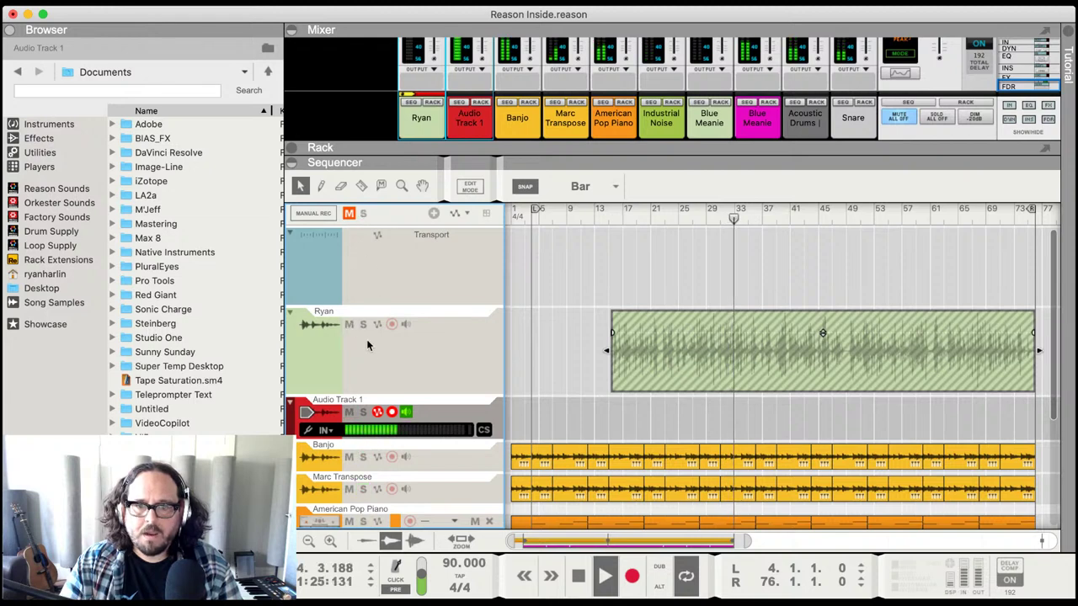
pyautogui.click(650, 360)
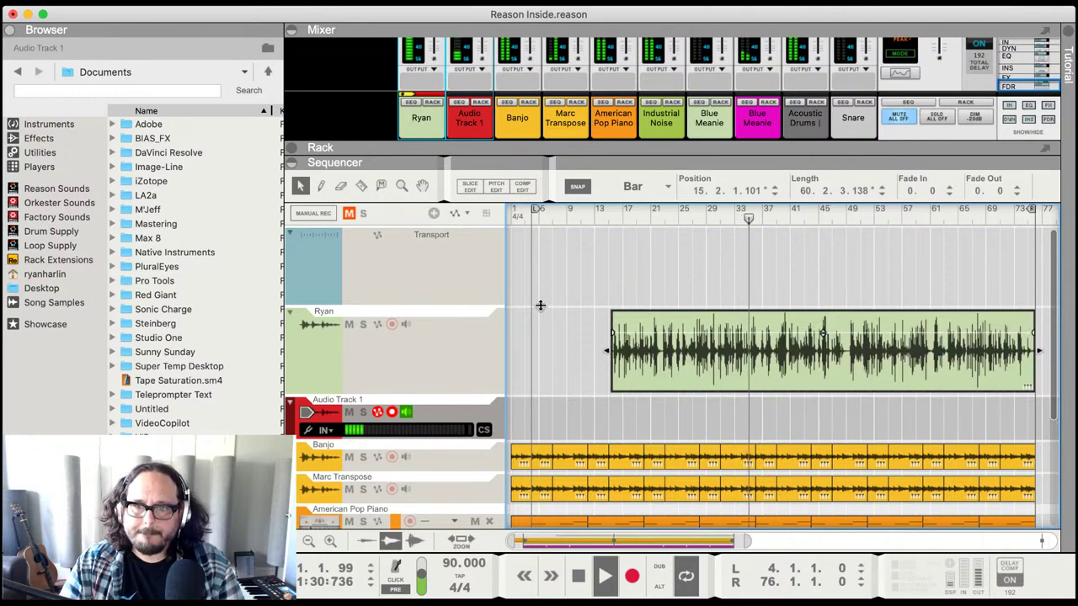
# - Enlarge the mixer and turn on the compressor in the recorded channel's Dynamics section
pyautogui.click(527, 157)
pyautogui.scroll(10, 384, 228)
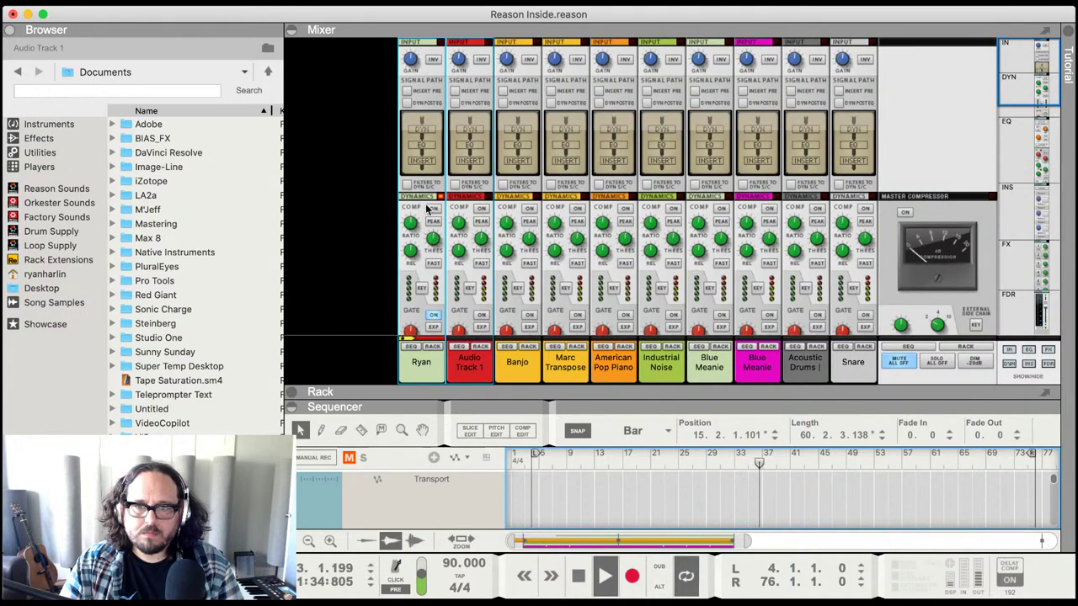
pyautogui.click(429, 208)
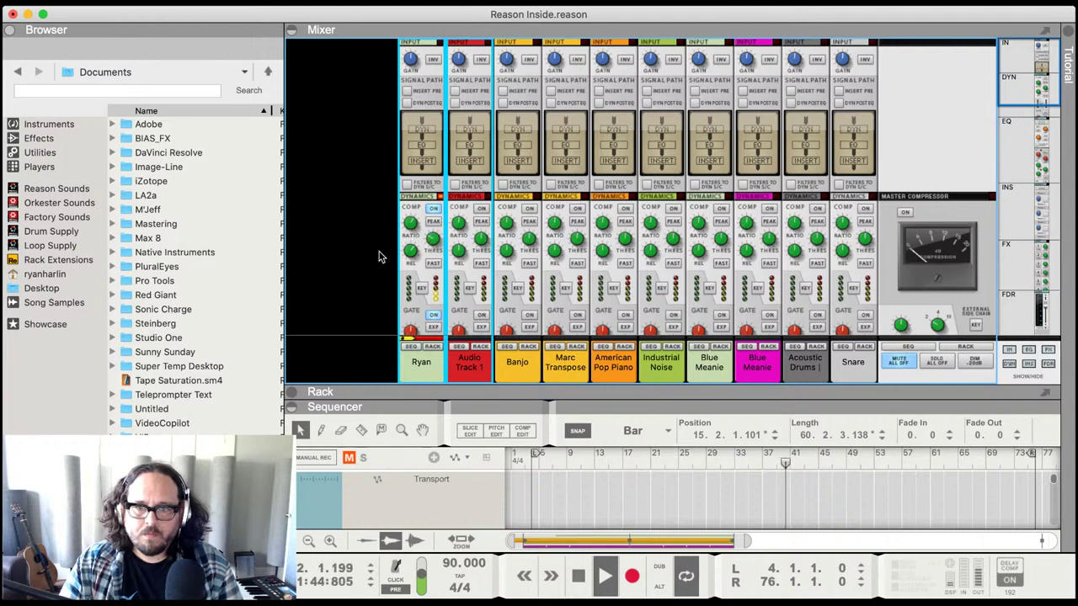
# - Review the recorded channel's EQ, insert, send and fader sections during playback and stop the song
pyautogui.scroll(-5, 395, 244)
pyautogui.scroll(-5, 396, 239)
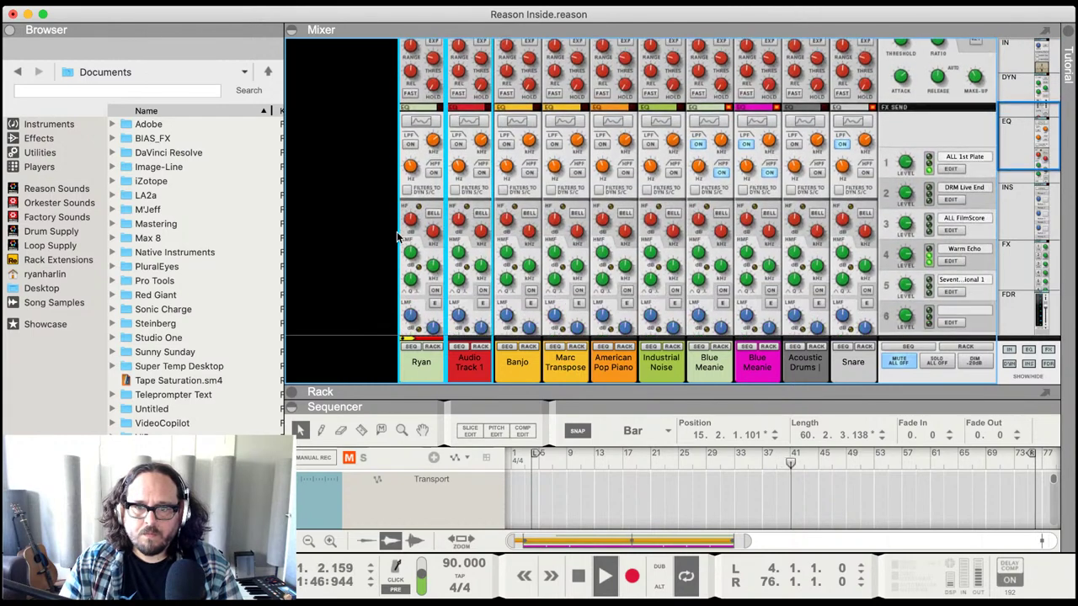
pyautogui.scroll(-3, 399, 236)
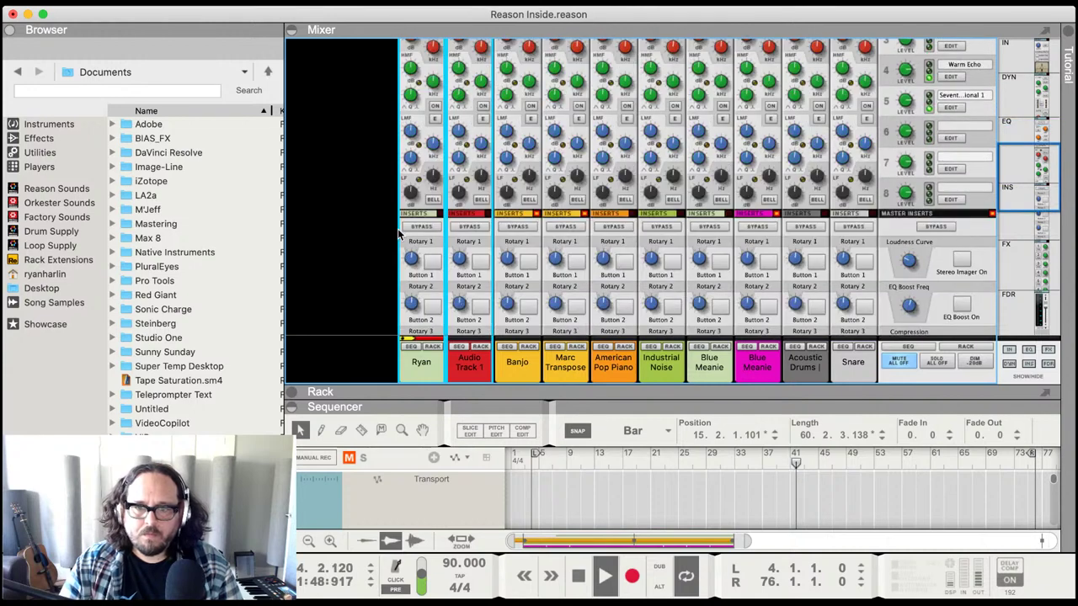
pyautogui.scroll(-3, 400, 232)
pyautogui.scroll(-6, 400, 232)
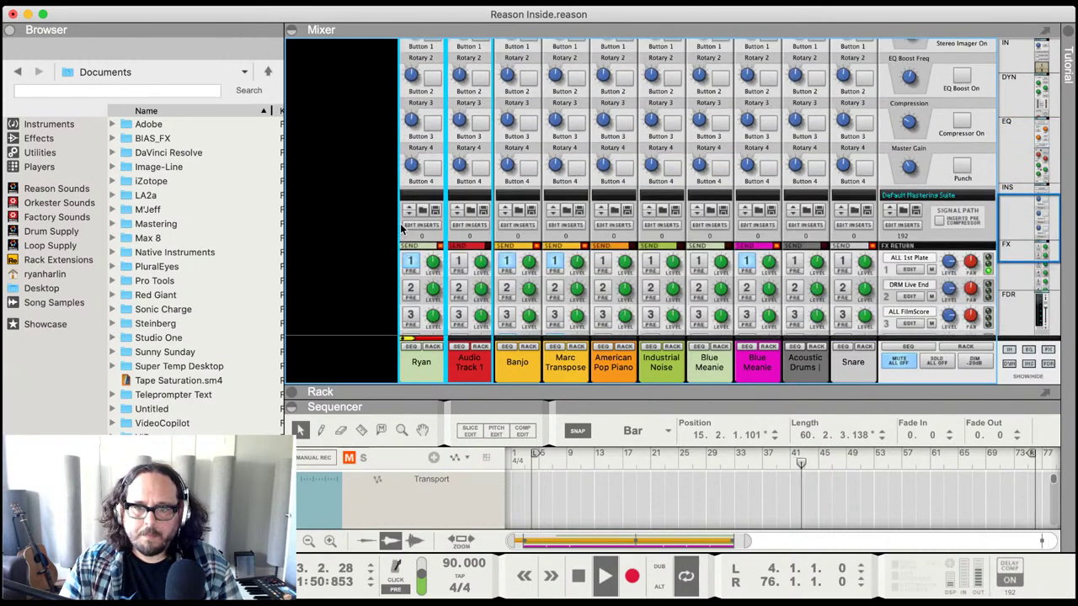
pyautogui.moveTo(432, 172)
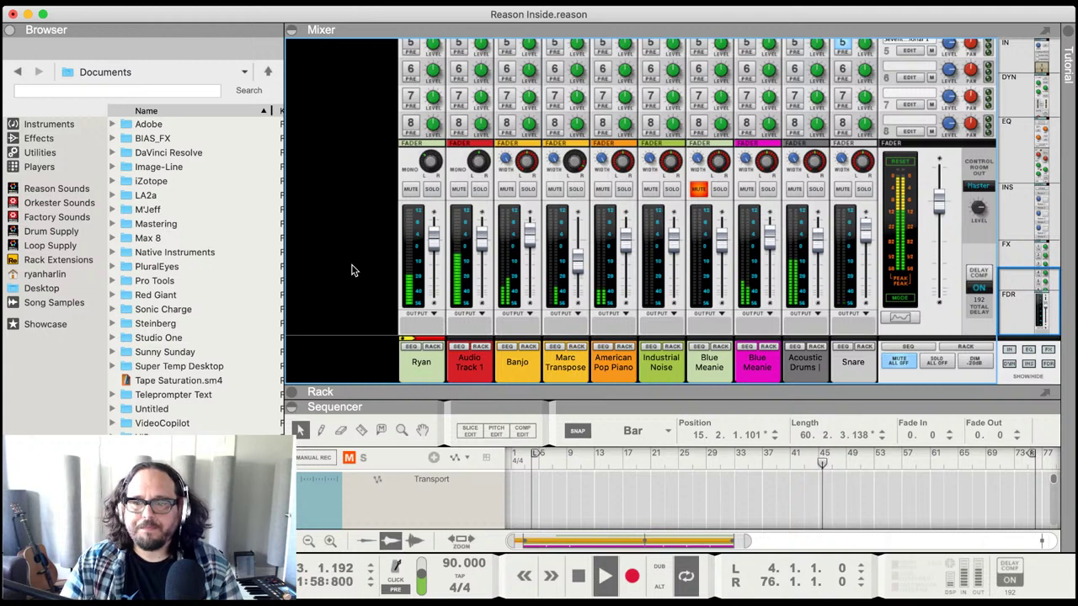
pyautogui.press('space')
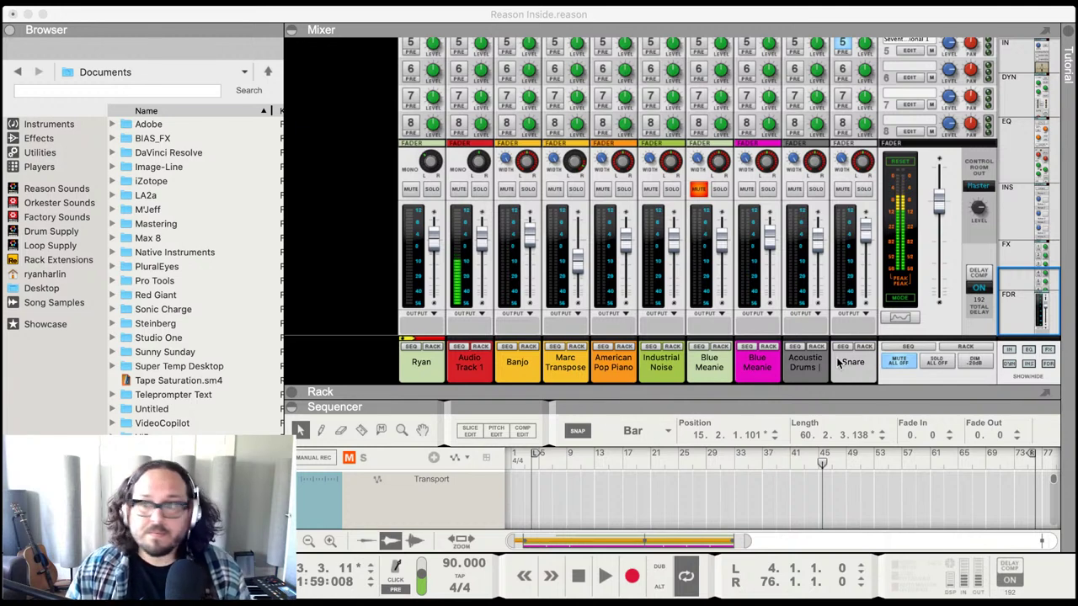
pyautogui.click(708, 343)
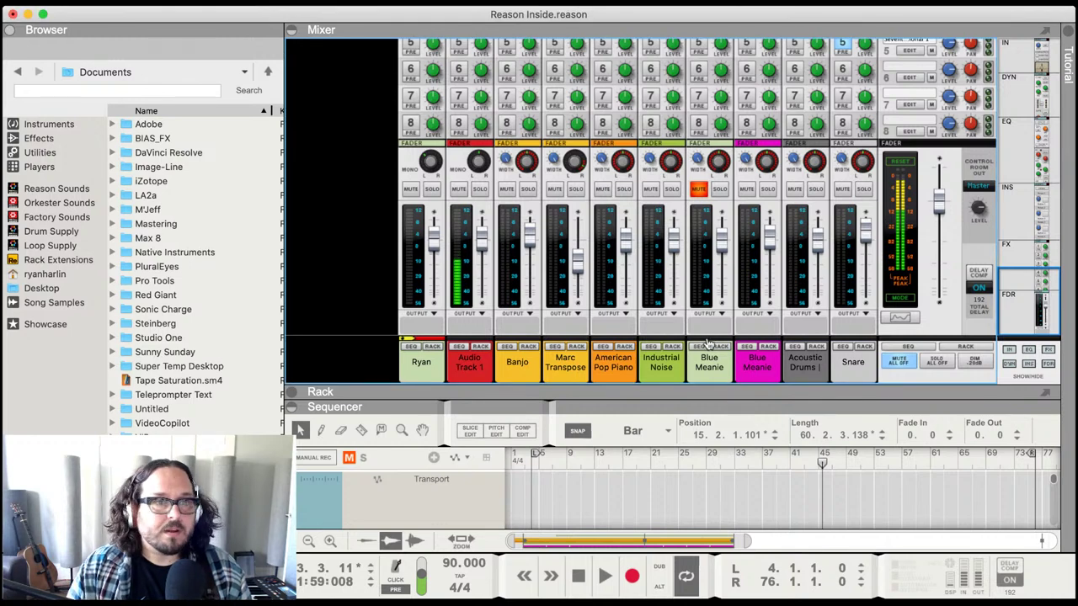